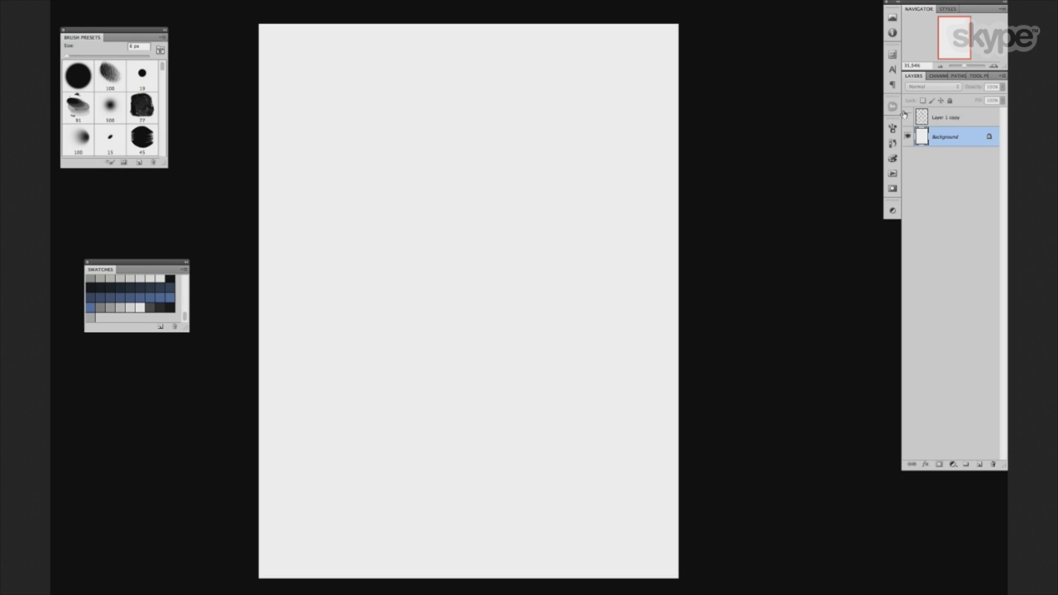
Mute the call microphone and reveal the orc sketch on Layer 1 copy.
key(ctrl+m)
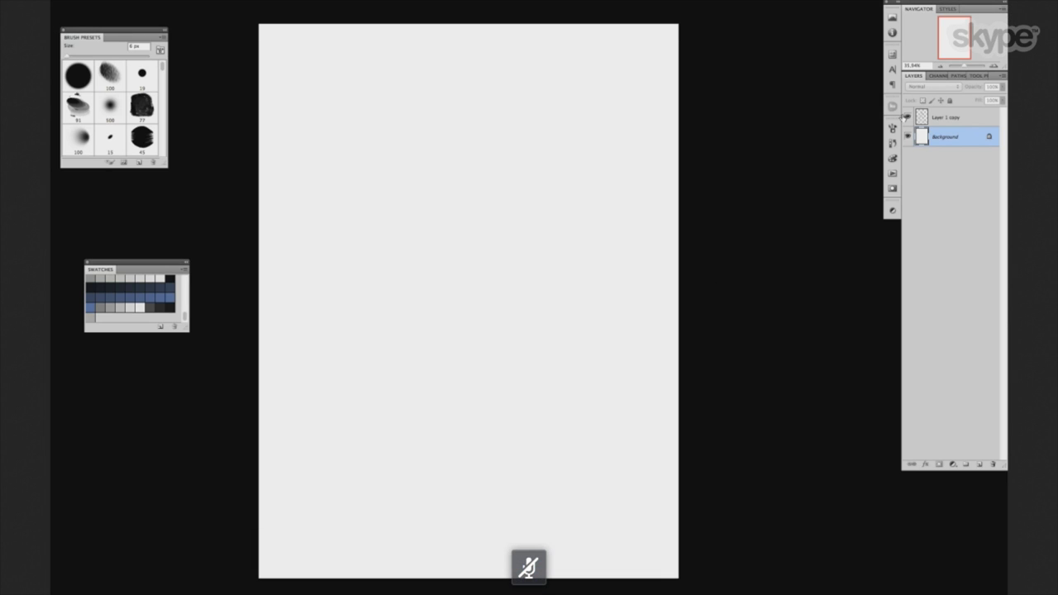
click(907, 116)
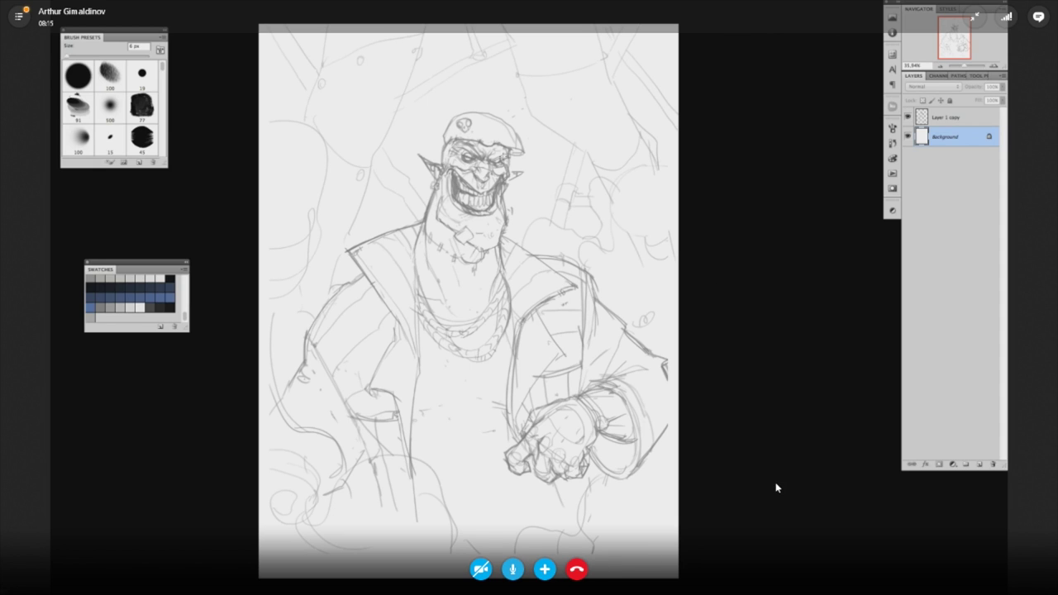
Select the Layer 1 copy sketch row, muting and later unmuting the call microphone.
click(919, 121)
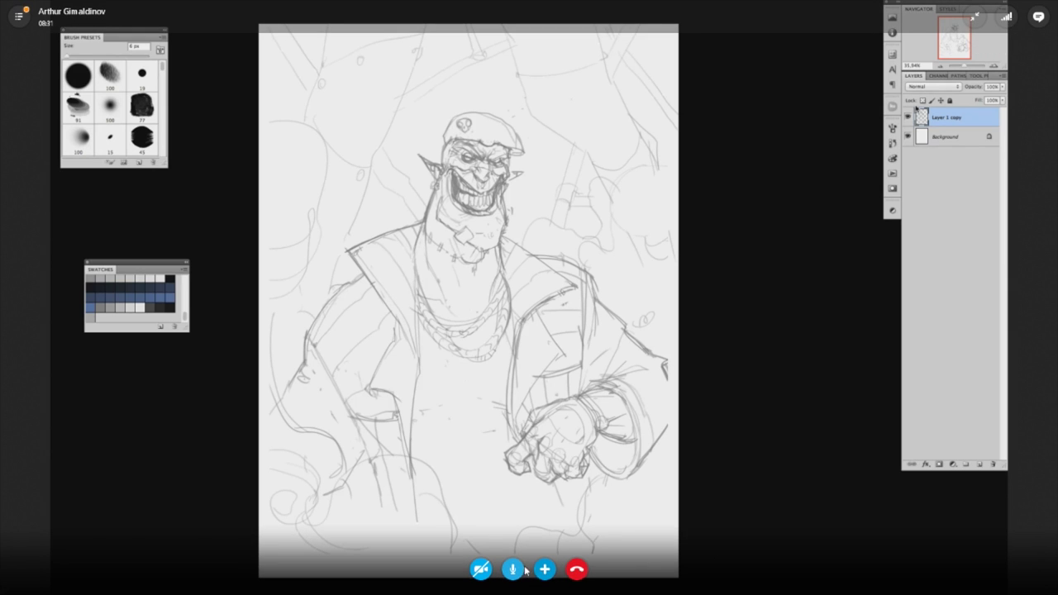
click(512, 569)
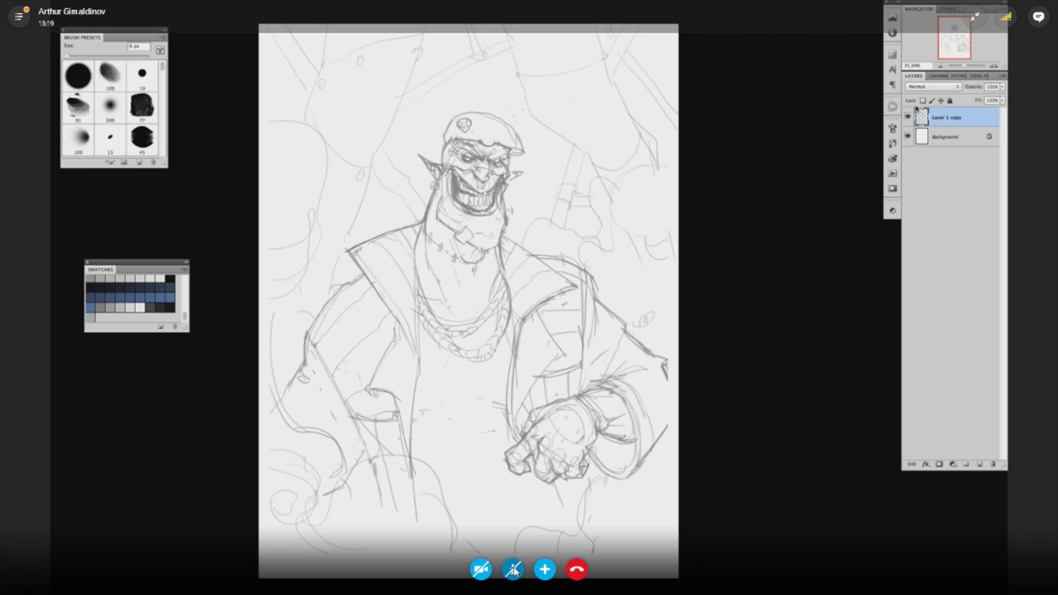
click(522, 570)
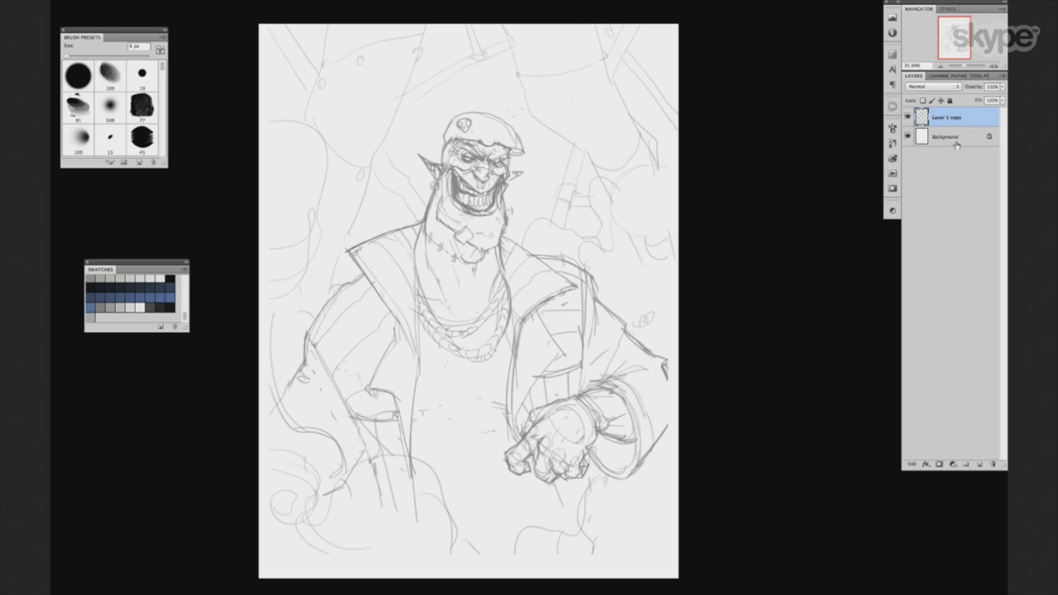
Add an empty layer beneath the sketch, then darken the sketch and set it to Multiply at 30%.
ctrl+click(978, 464)
click(145, 72)
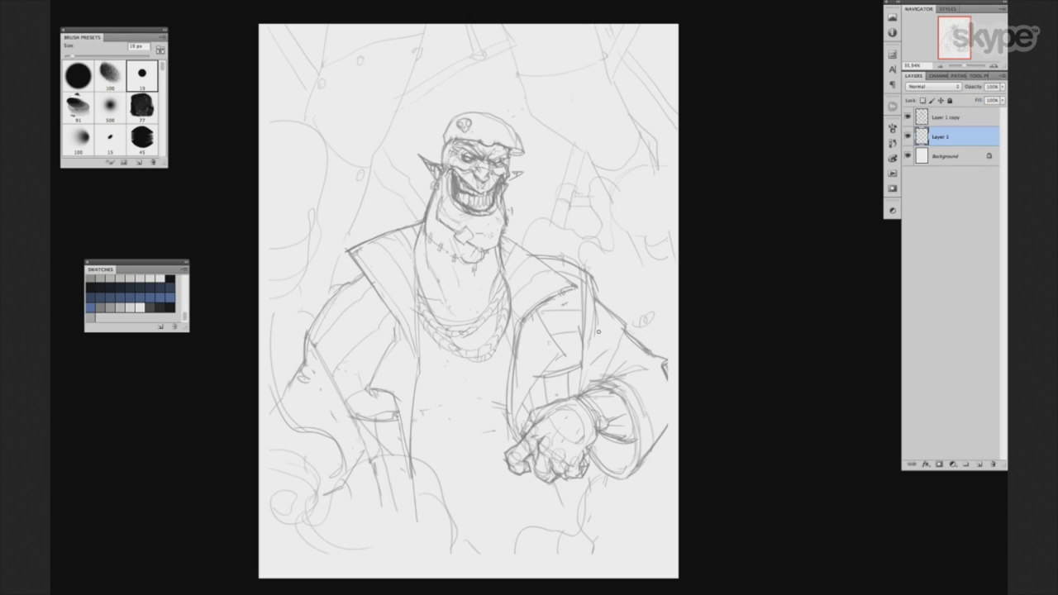
drag(583, 370, 576, 357)
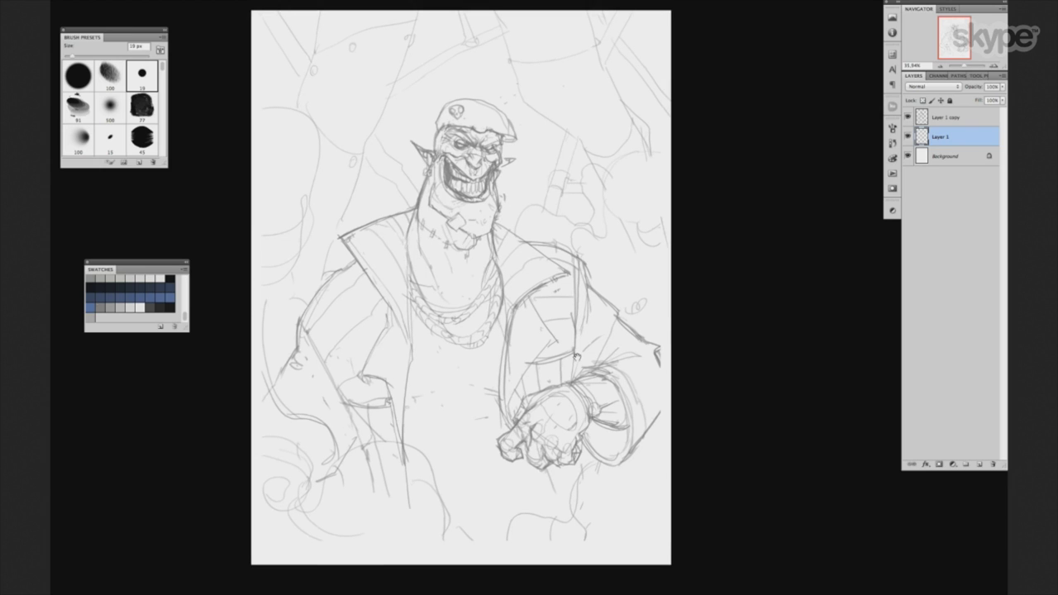
click(948, 116)
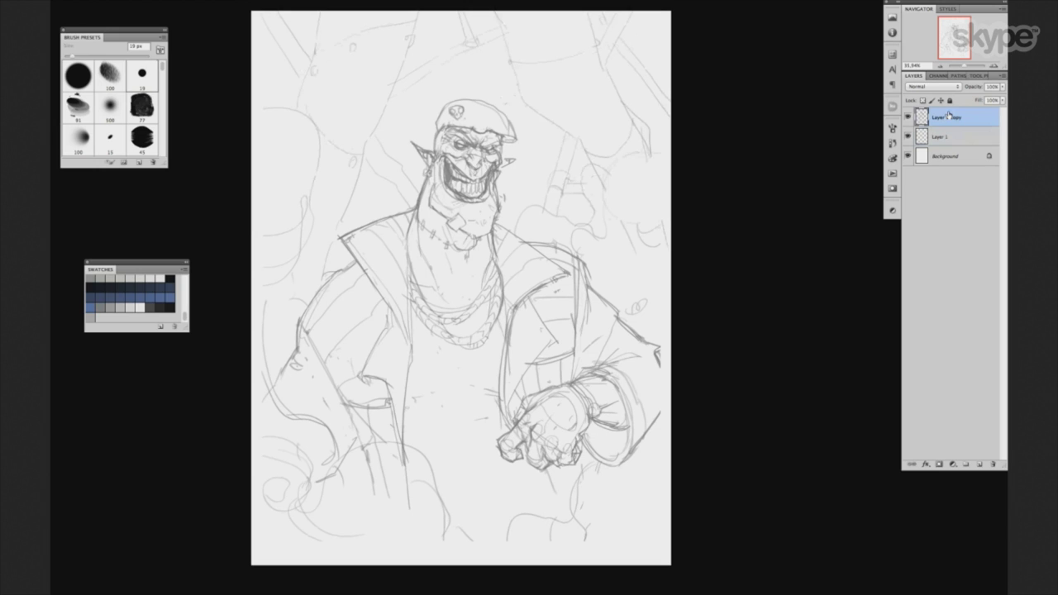
key(ctrl+u)
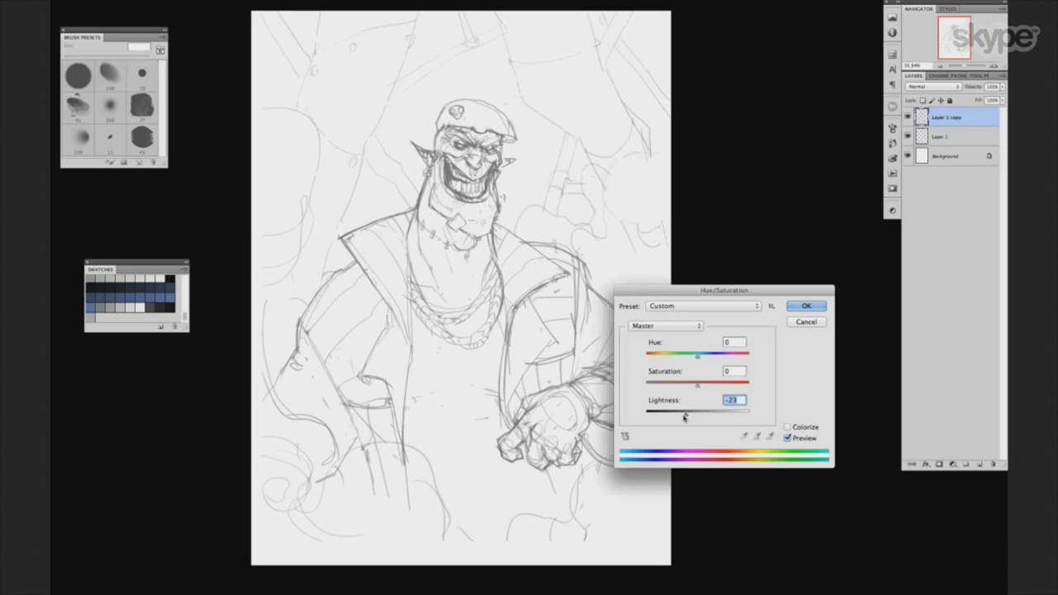
key(Return)
click(938, 88)
click(926, 113)
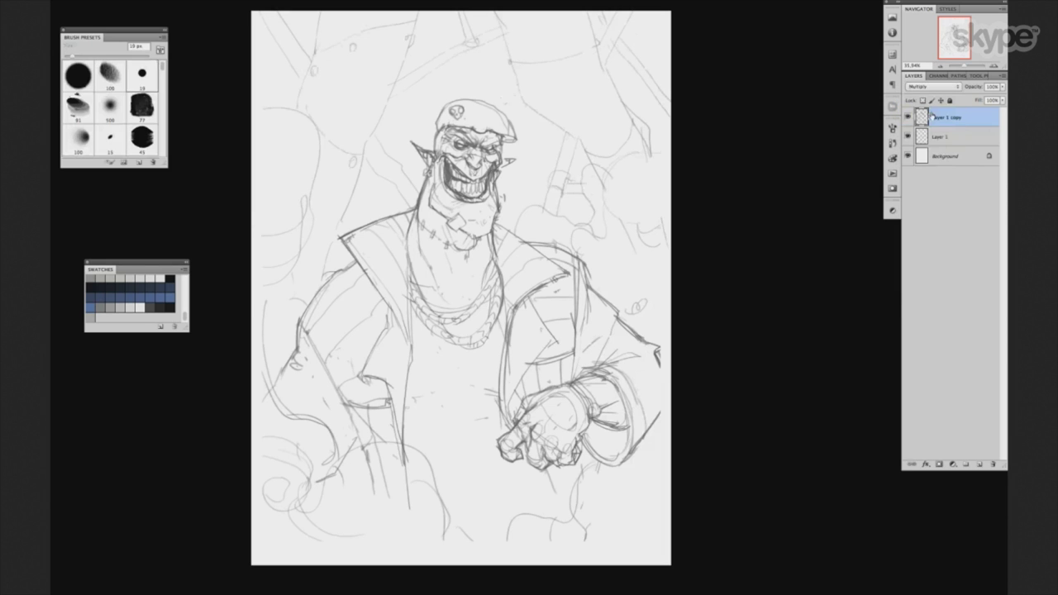
key(3)
Return to the empty Layer 1 with the brush and a grey paint colour.
click(946, 143)
key(b)
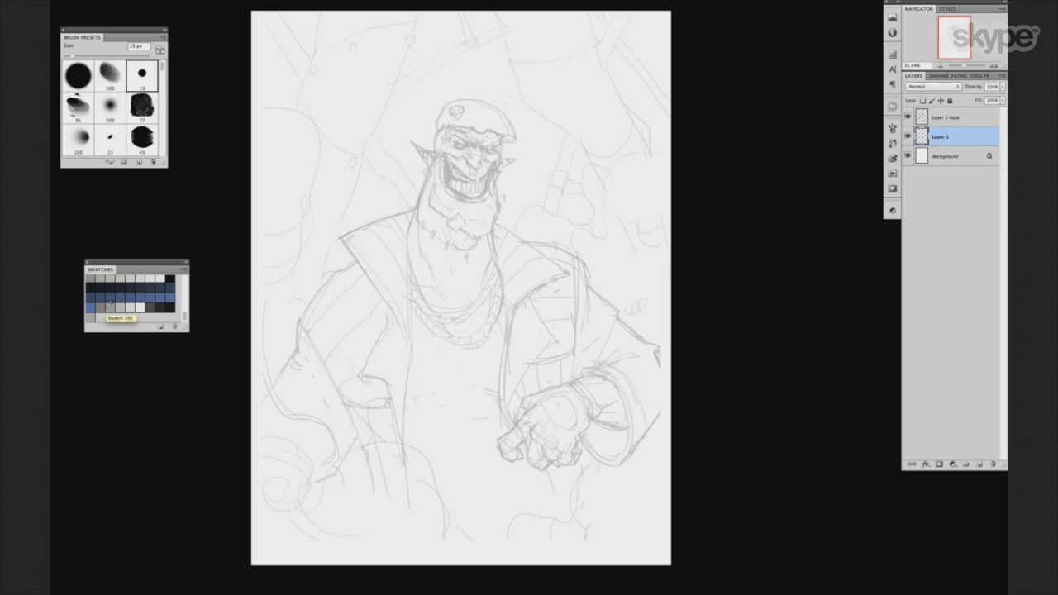
click(110, 304)
Enlarge the brush to 50 px and paint a thick grey stroke along the left sleeve.
key(bracketright)
key(bracketright)
key(bracketright)
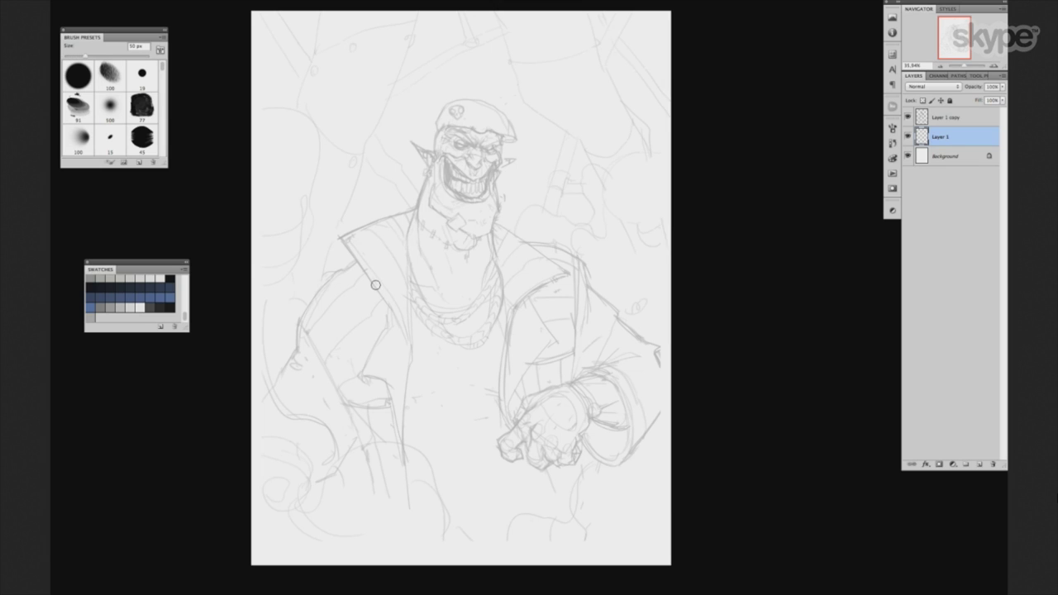
key(bracketright)
key(bracketright)
key(bracketright)
key(bracketright)
mouse_move(309, 326)
mouse_down()
mouse_move(332, 282)
mouse_move(369, 261)
mouse_up()
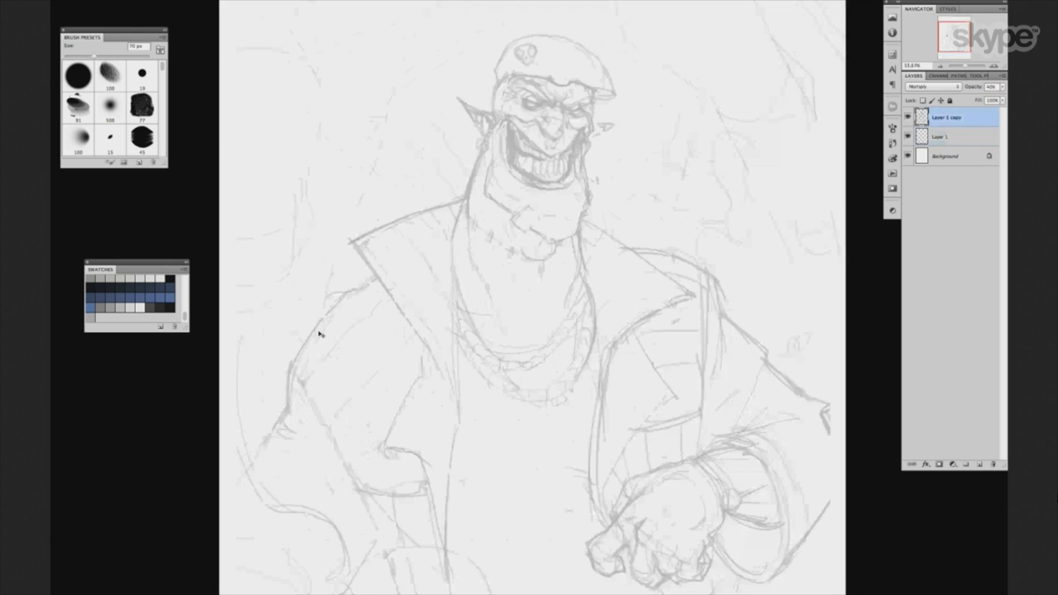
key(alt+bracketleft)
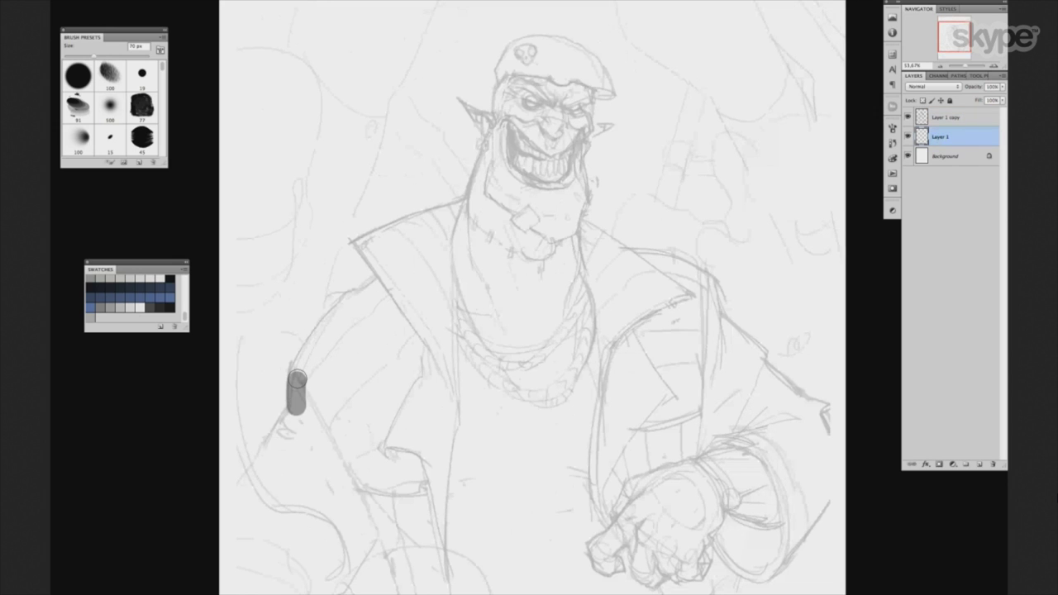
Paint grey strokes up the left shoulder and along the sleeve, varying the brush from 40 to 125 px.
drag(298, 378, 351, 296)
key(bracketleft)
key(bracketleft)
key(bracketleft)
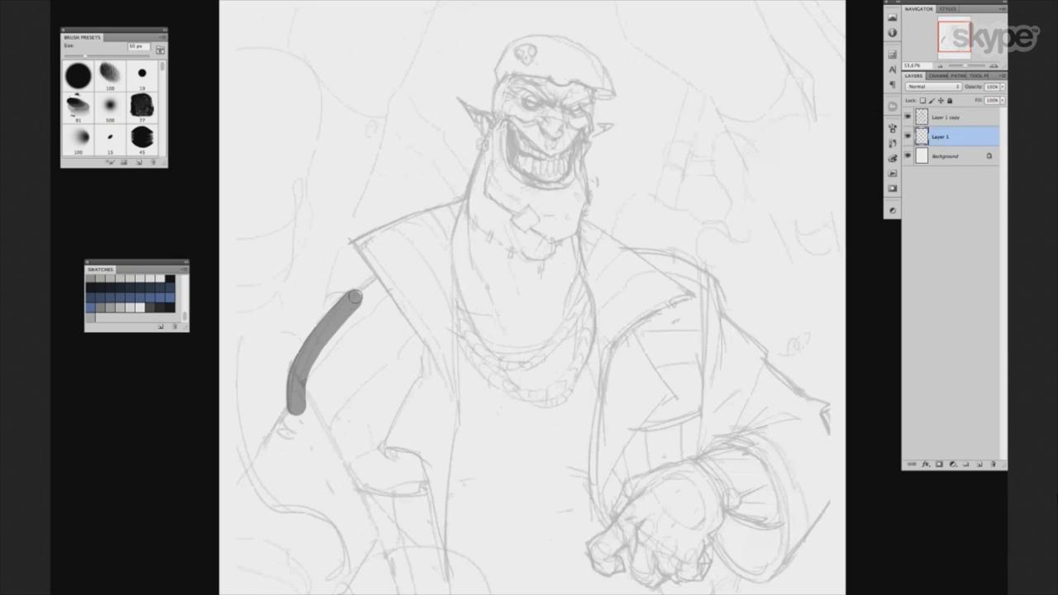
mouse_move(351, 297)
mouse_down()
mouse_move(388, 271)
mouse_move(339, 363)
mouse_move(400, 330)
mouse_move(479, 237)
mouse_up()
key(bracketright)
key(bracketright)
key(bracketright)
key(bracketleft)
key(bracketleft)
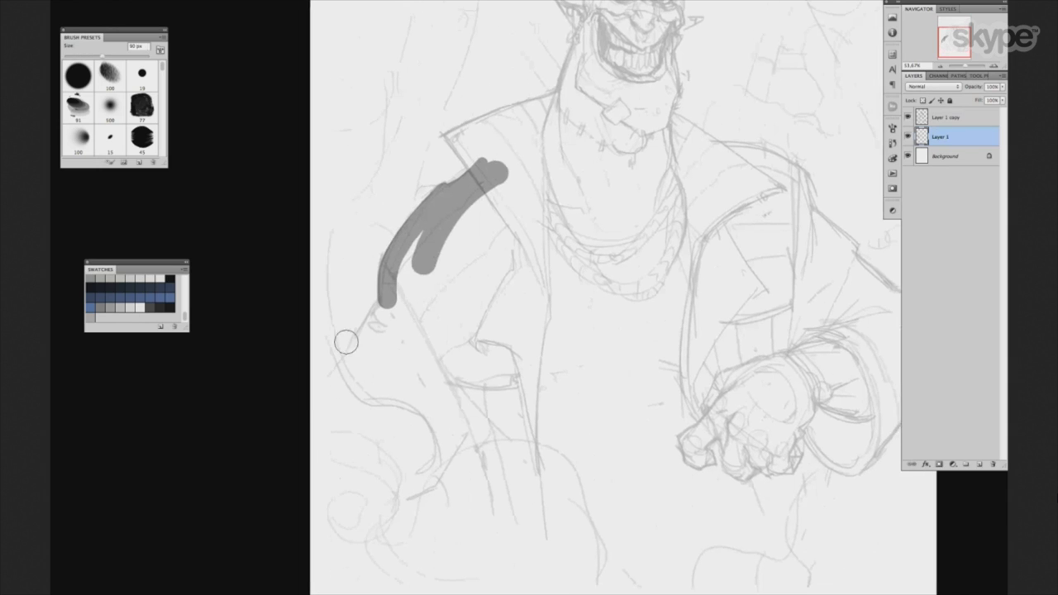
drag(318, 406, 334, 355)
drag(397, 291, 353, 368)
key(bracketright)
key(bracketright)
key(bracketright)
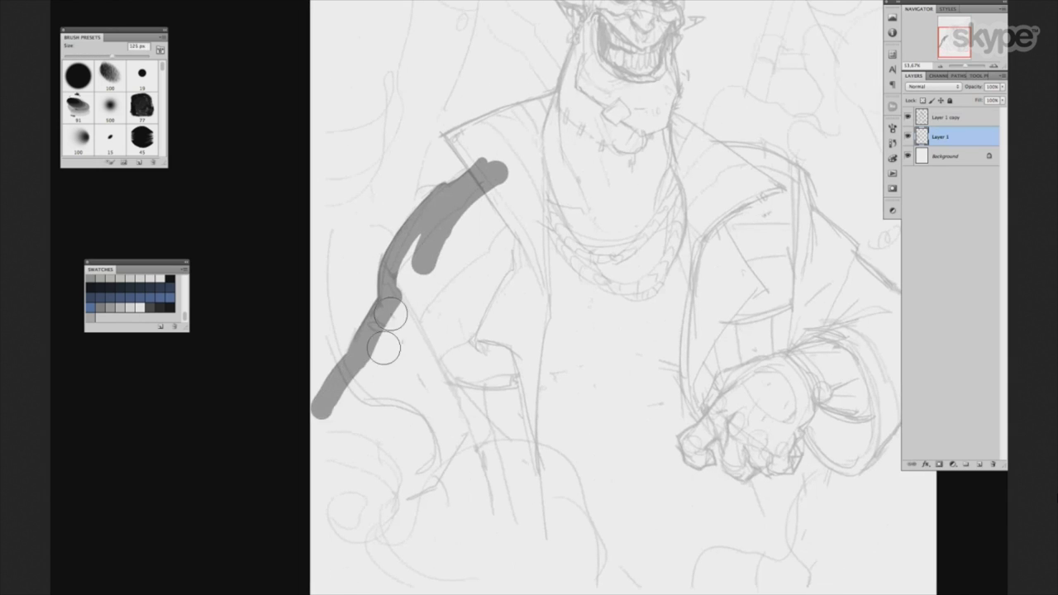
drag(414, 248, 374, 356)
drag(496, 177, 376, 396)
key(bracketleft)
key(bracketleft)
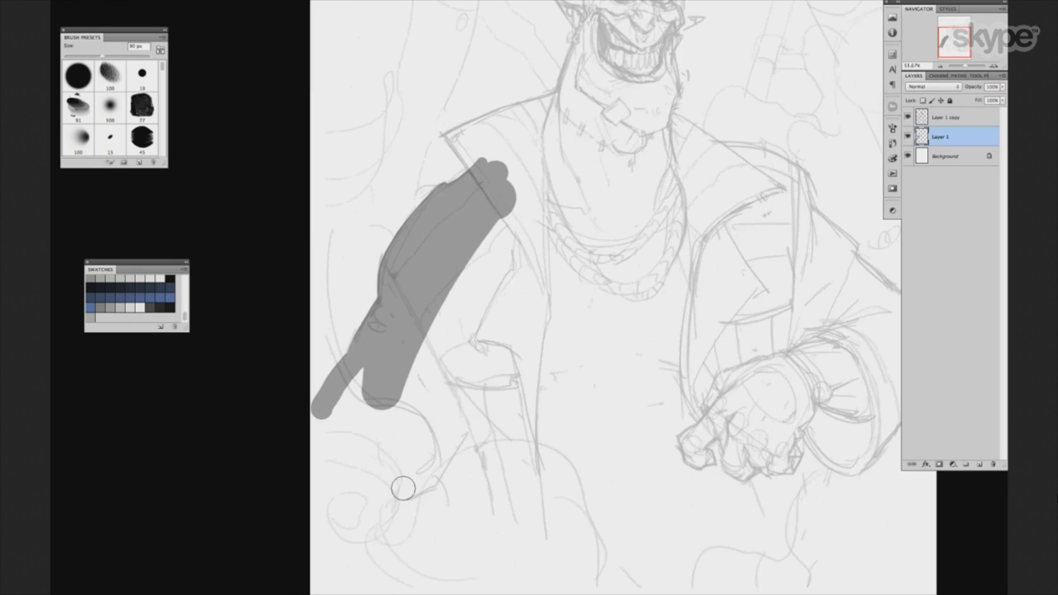
drag(397, 494, 472, 391)
drag(413, 477, 457, 375)
Fill the rest of the sleeve shape grey with a brush up to 175 px.
key(bracketright)
key(bracketright)
drag(453, 301, 379, 459)
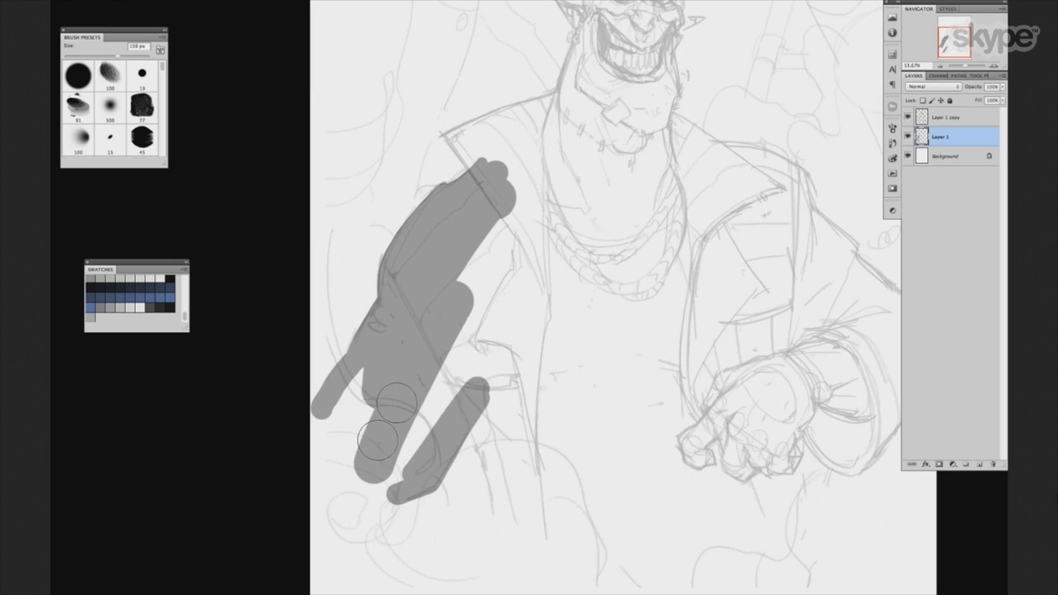
key(bracketright)
key(bracketright)
drag(467, 332, 380, 463)
drag(471, 314, 330, 430)
mouse_move(414, 380)
mouse_down()
mouse_move(342, 472)
mouse_move(413, 495)
mouse_up()
mouse_move(552, 344)
mouse_down()
mouse_move(426, 473)
mouse_move(412, 420)
mouse_move(403, 544)
mouse_up()
key(bracketleft)
key(bracketleft)
key(bracketleft)
key(bracketleft)
drag(500, 373, 504, 355)
Fill the hand's fingers grey with a 108–158 px brush.
key(bracketright)
key(bracketright)
key(bracketright)
drag(362, 266, 388, 334)
mouse_move(380, 281)
mouse_down()
mouse_move(360, 330)
mouse_move(366, 412)
mouse_up()
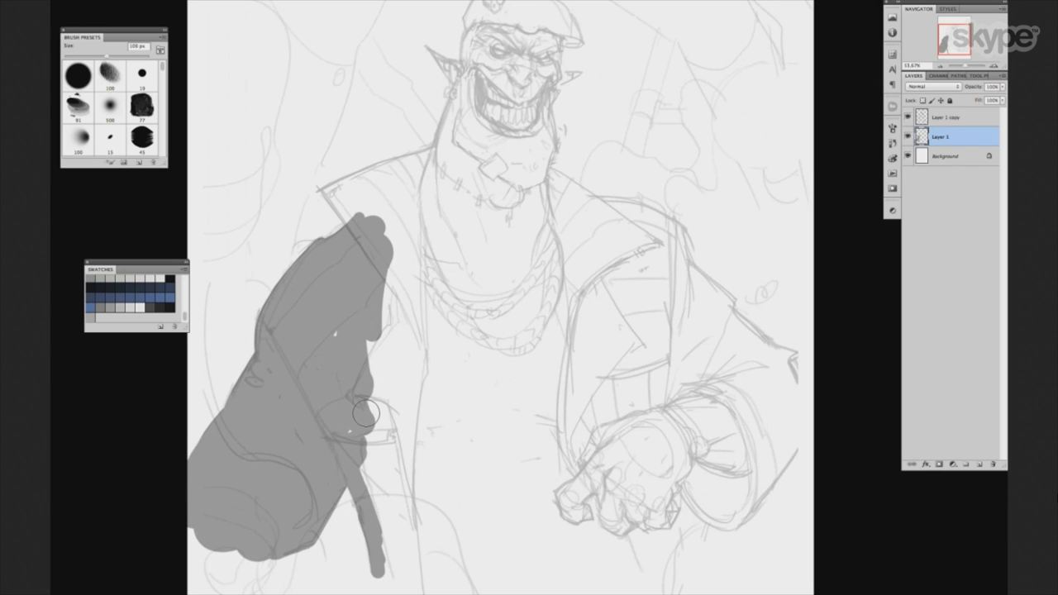
key(bracketright)
drag(395, 244, 402, 423)
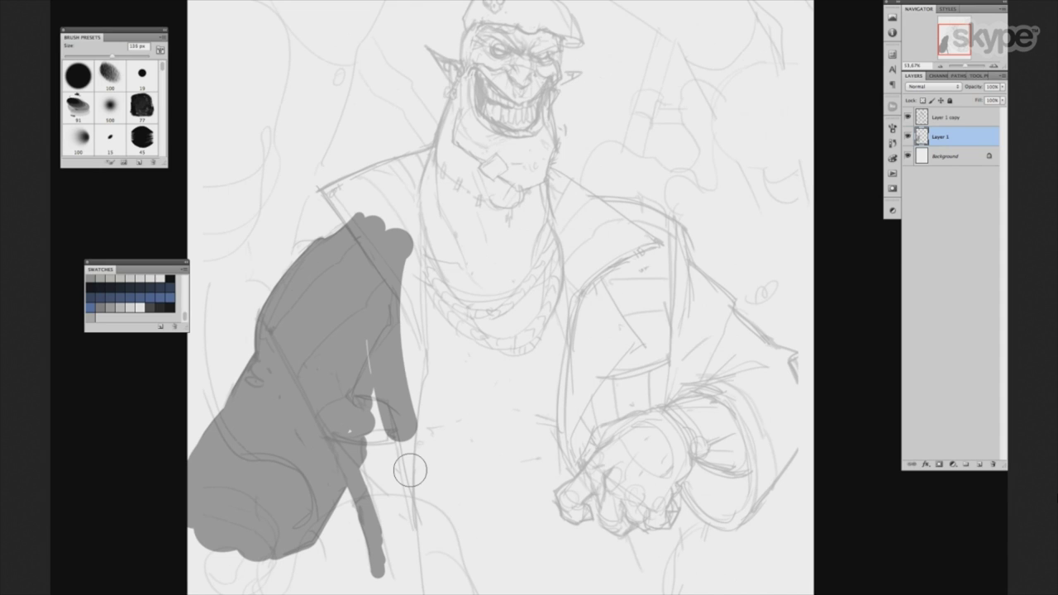
key(bracketright)
drag(410, 470, 330, 417)
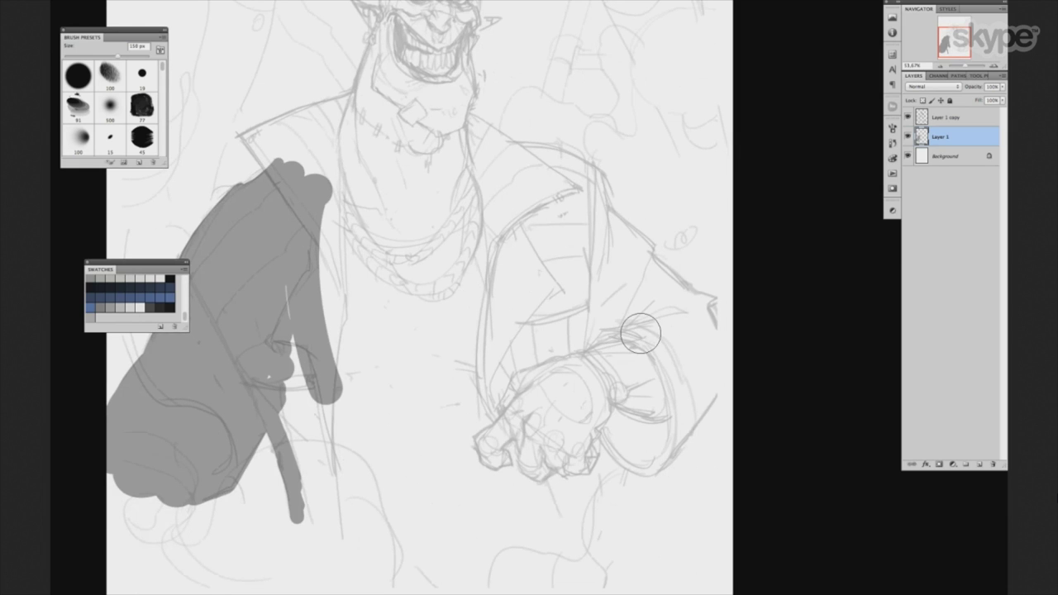
Widen the arm silhouette from cuff to collar with a 125–158 px grey brush.
mouse_move(154, 265)
mouse_down()
mouse_move(167, 273)
mouse_move(150, 253)
mouse_up()
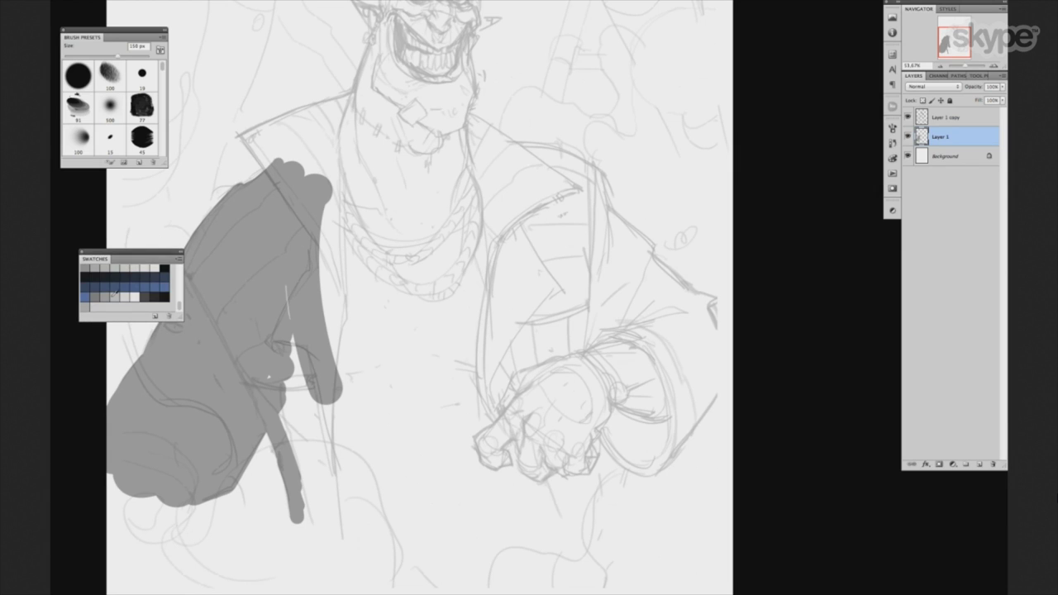
key(bracketleft)
mouse_move(331, 178)
mouse_down()
mouse_move(342, 425)
mouse_move(288, 298)
mouse_move(318, 500)
mouse_up()
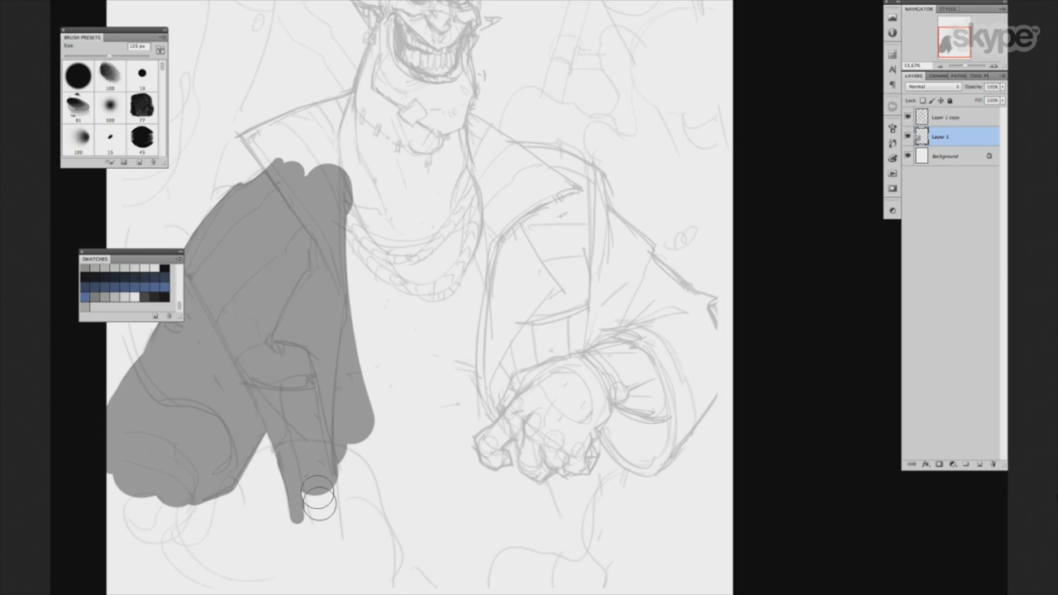
key(bracketright)
drag(319, 500, 350, 157)
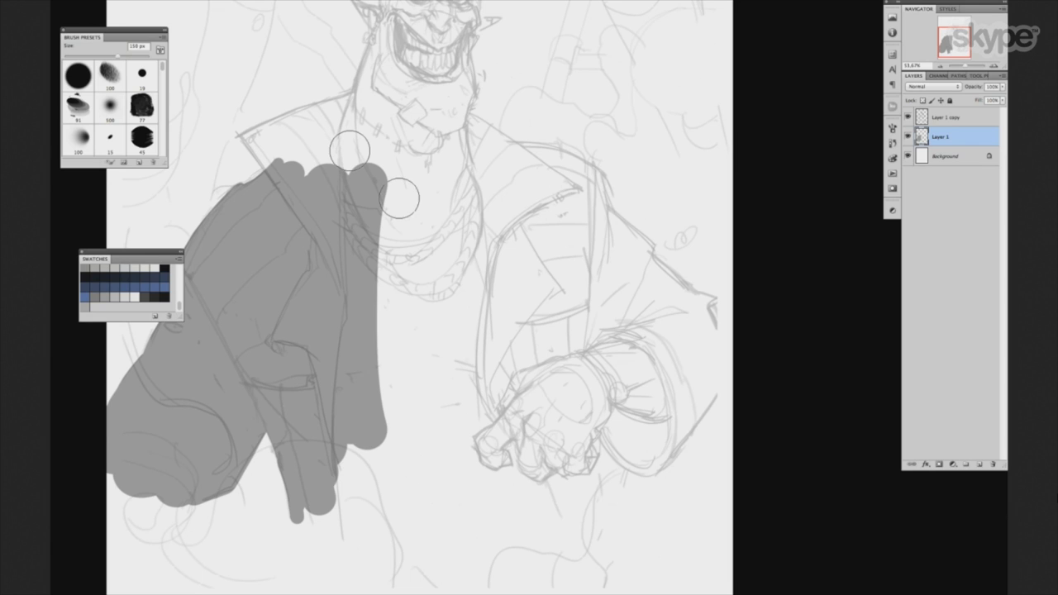
key(bracketleft)
drag(399, 198, 417, 442)
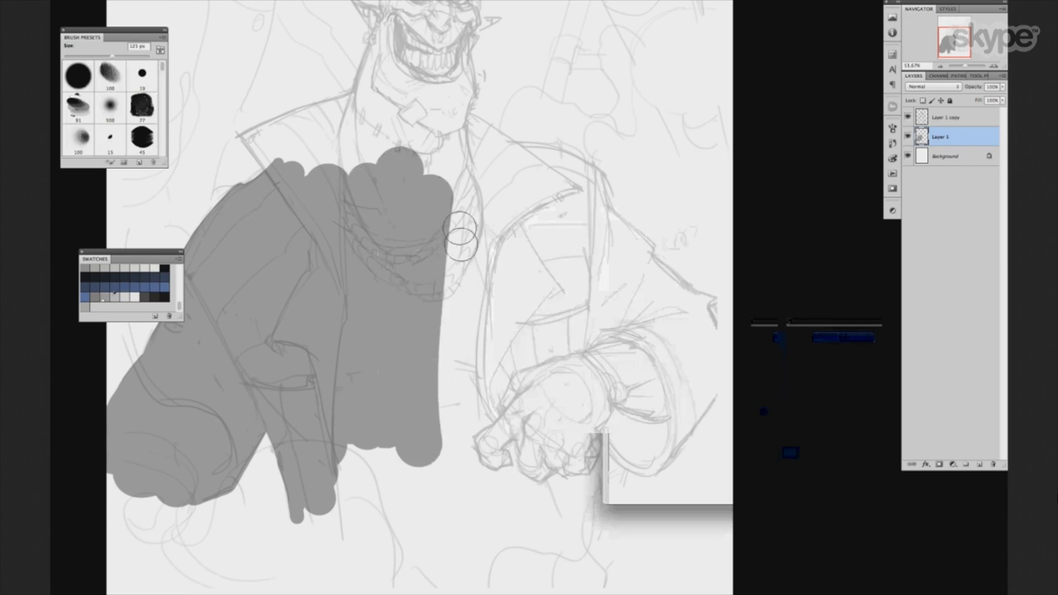
drag(467, 195, 459, 458)
Paint grey over the coat's right side, around the hand and over the right arm.
drag(529, 231, 488, 298)
drag(468, 248, 461, 463)
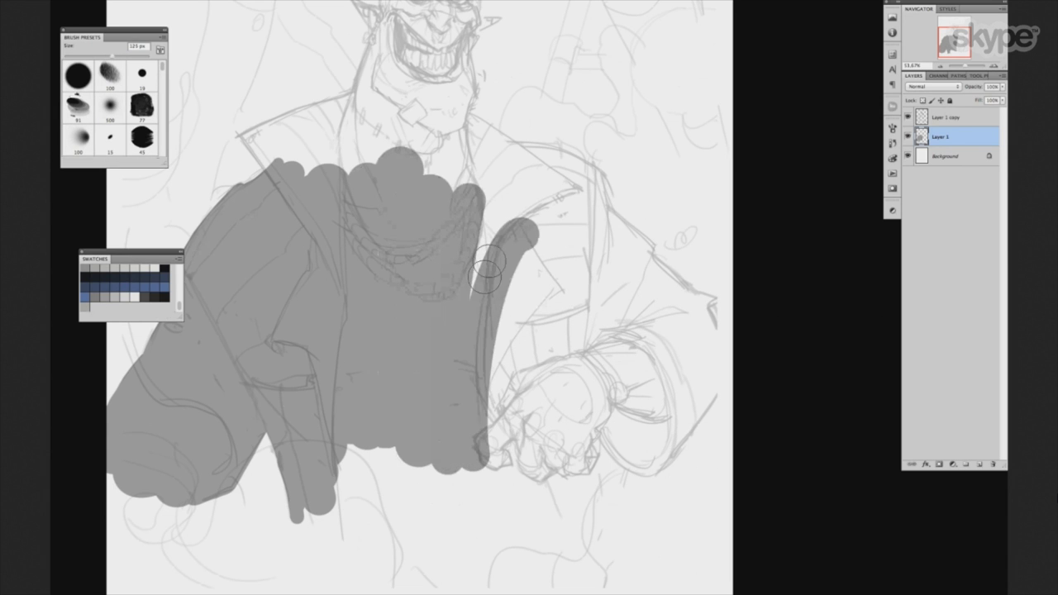
key(bracketright)
key(bracketright)
drag(496, 198, 488, 463)
drag(559, 363, 537, 332)
key(bracketleft)
key(bracketleft)
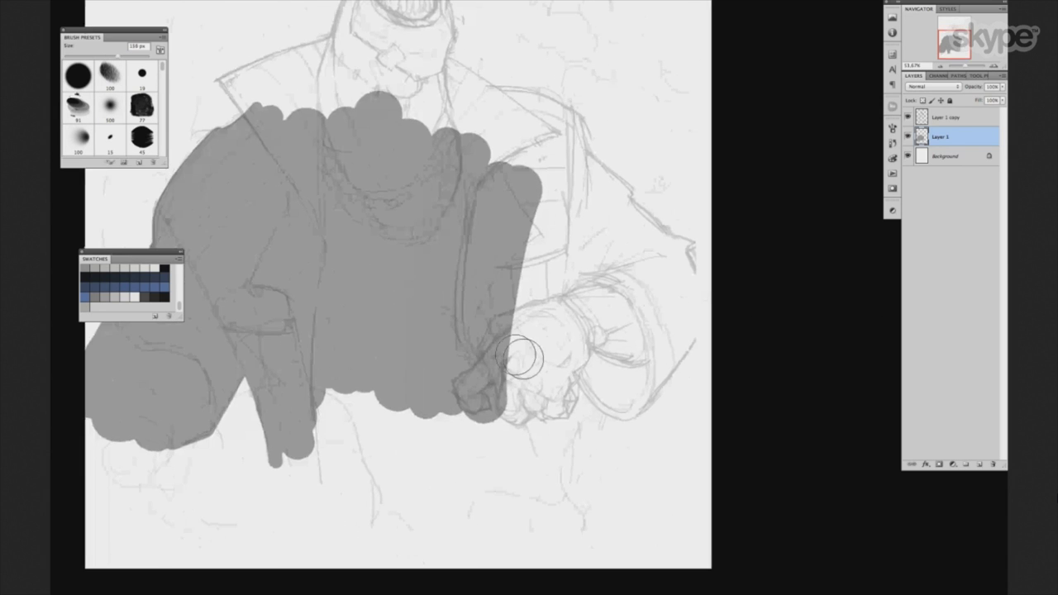
mouse_move(519, 357)
mouse_down()
mouse_move(496, 413)
mouse_move(330, 421)
mouse_up()
scroll(548, 278, up, 2)
mouse_move(444, 217)
mouse_down()
mouse_move(486, 221)
mouse_move(397, 233)
mouse_up()
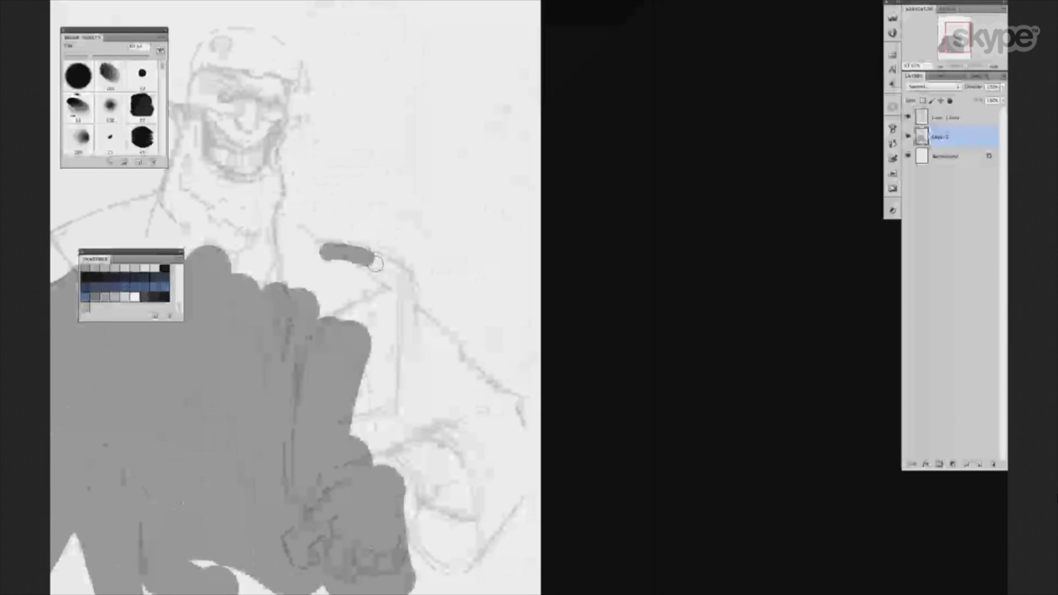
drag(376, 263, 424, 342)
drag(319, 276, 438, 324)
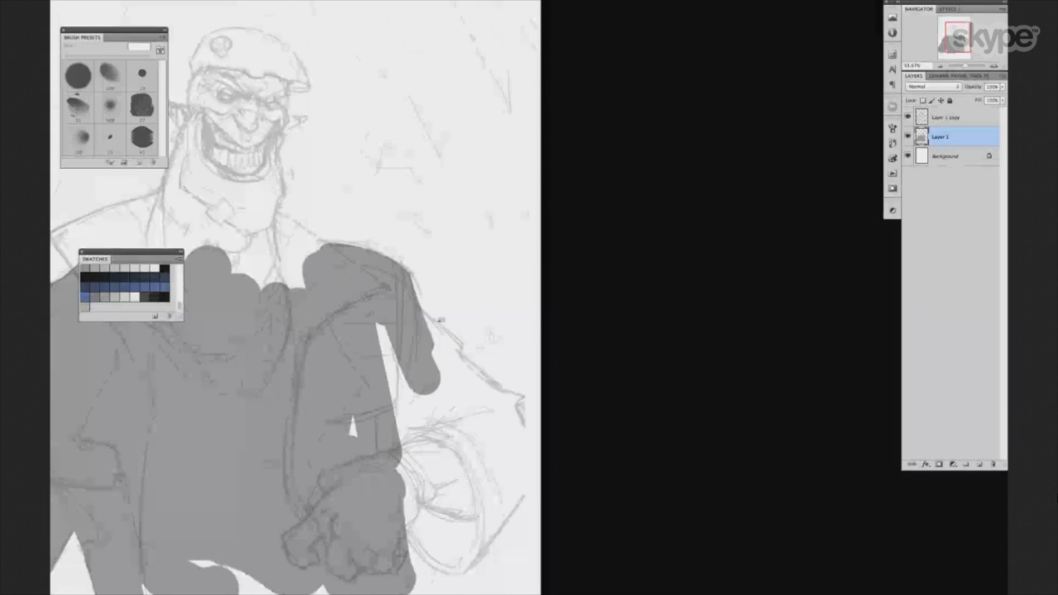
Trace the right arm contour, then fill the outlined arm and cuff grey and deselect.
drag(463, 348, 520, 391)
key(ctrl+minus)
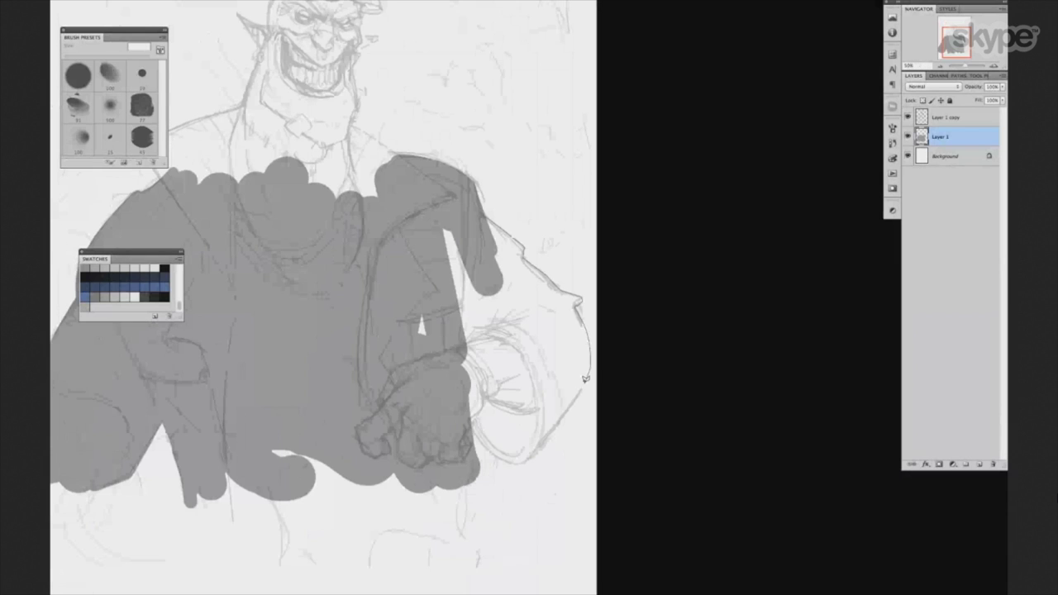
drag(584, 379, 526, 453)
mouse_move(492, 449)
mouse_down()
mouse_move(500, 461)
mouse_move(458, 491)
mouse_up()
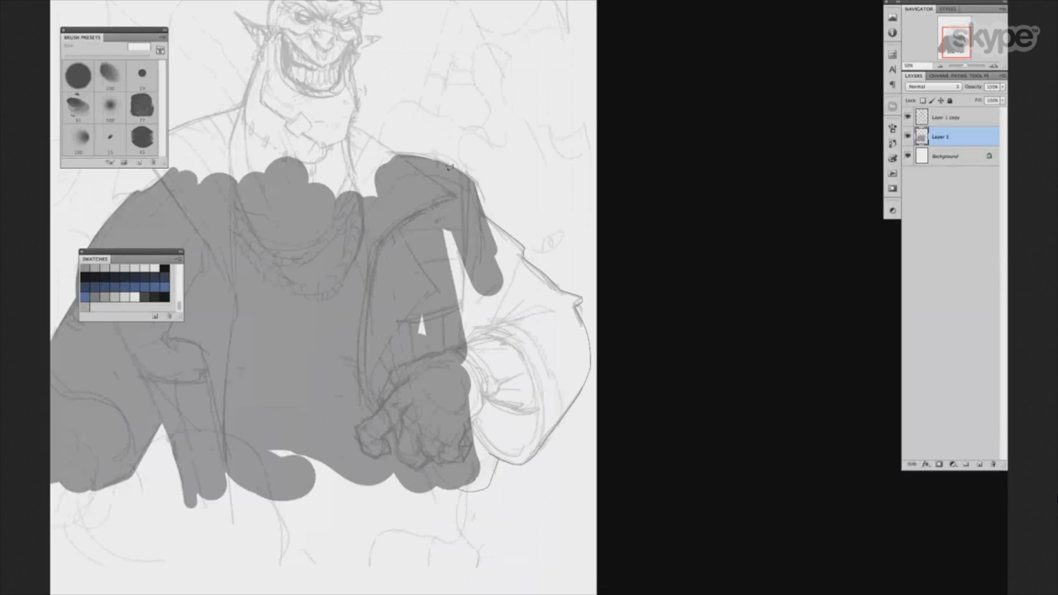
drag(469, 196, 469, 199)
key(alt+BackSpace)
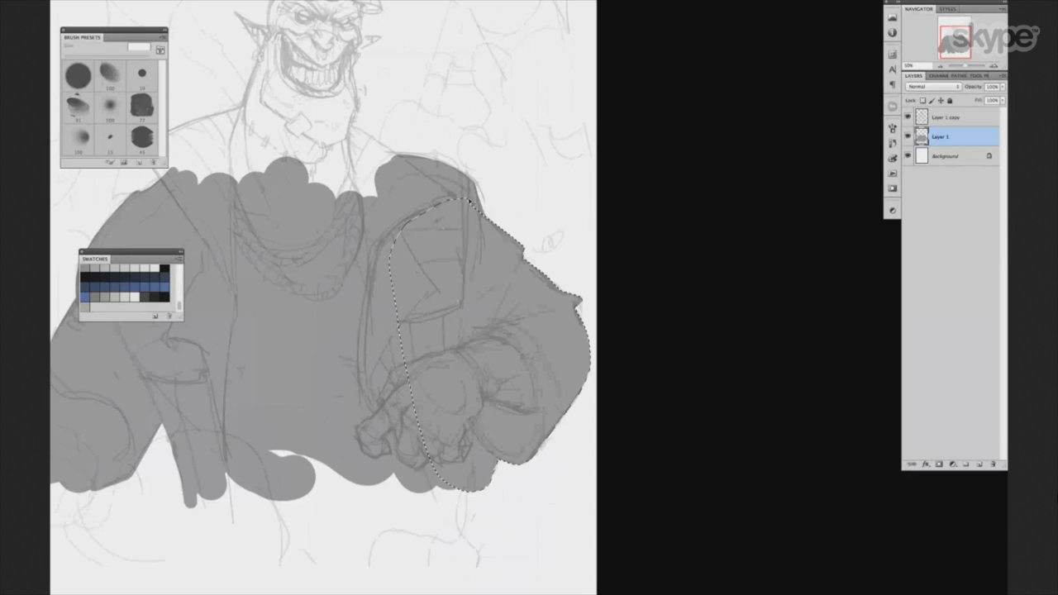
key(ctrl+d)
Zoom out and paint a dark 30 px line along the coat edge.
key(b)
key(ctrl+minus)
key(bracketleft)
key(bracketleft)
key(bracketleft)
drag(349, 375, 373, 404)
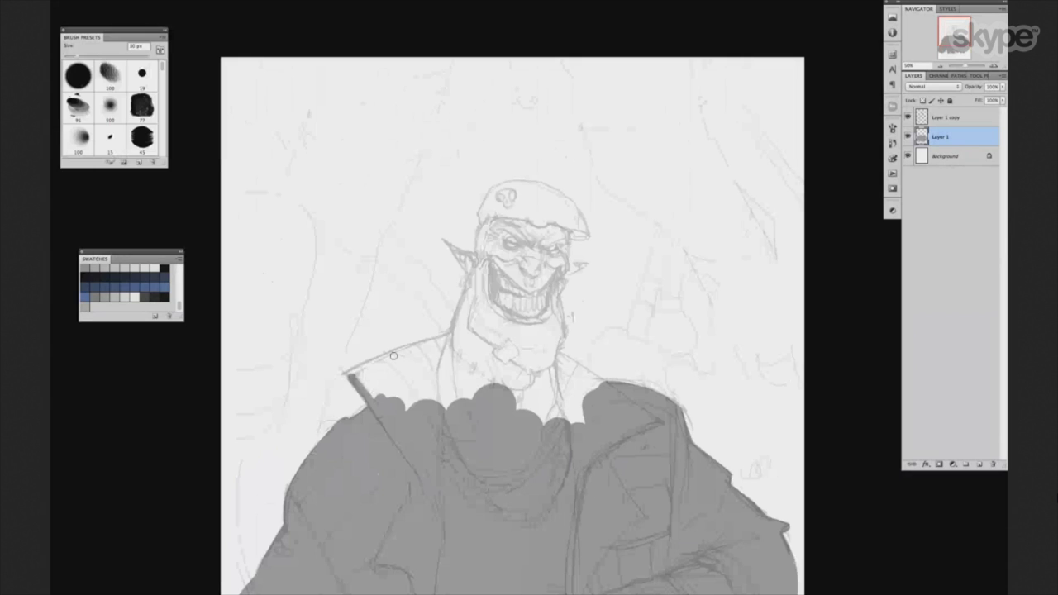
drag(393, 356, 462, 331)
key(bracketleft)
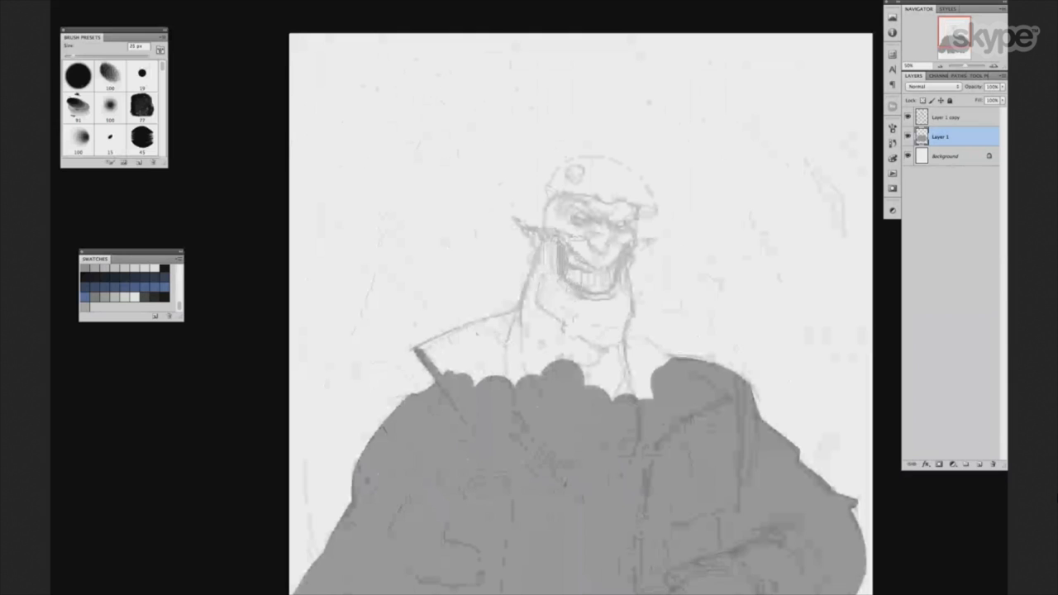
Draw a straight collar line up to the chin and paint the collar and a neck stroke grey.
shift+click(557, 305)
key(bracketright)
shift+click(559, 306)
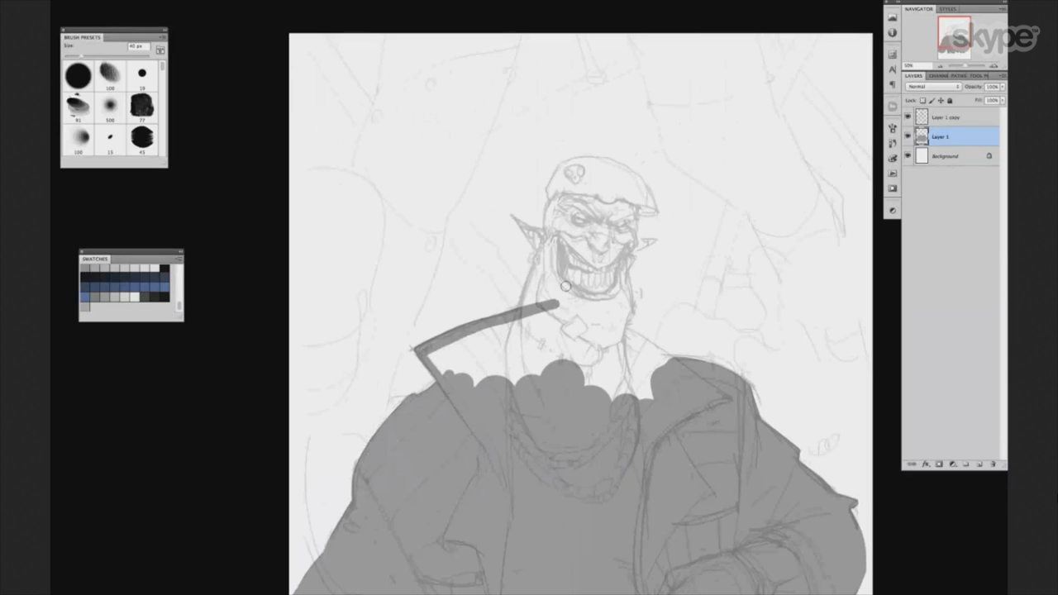
key(bracketright)
key(bracketright)
key(bracketright)
drag(541, 319, 491, 404)
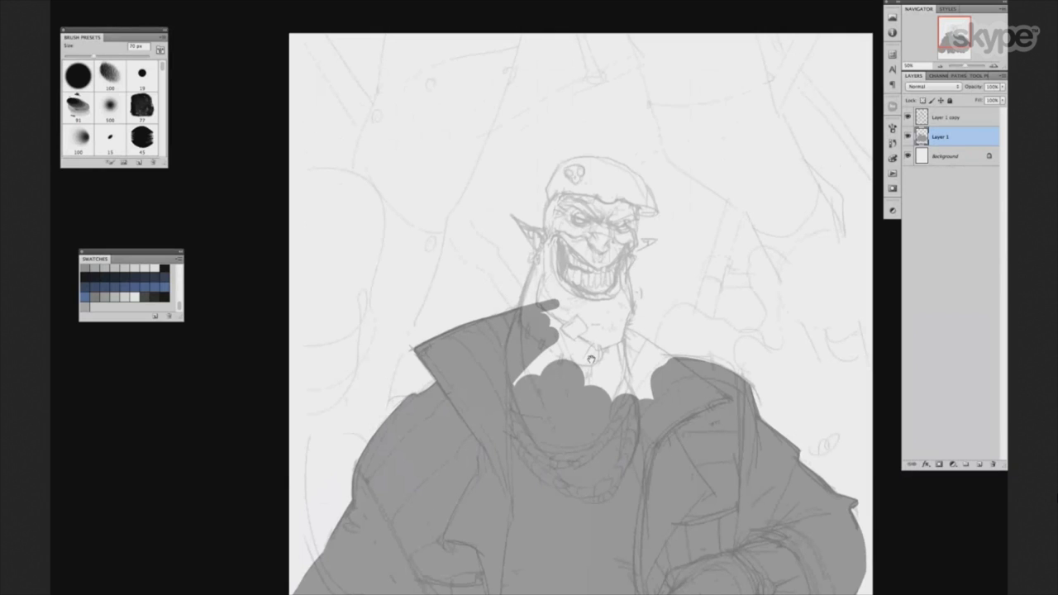
drag(591, 357, 477, 375)
key(bracketleft)
key(bracketleft)
key(bracketleft)
mouse_move(419, 273)
mouse_down()
mouse_move(407, 324)
mouse_move(442, 250)
mouse_move(467, 396)
mouse_up()
key(bracketright)
key(bracketright)
key(bracketright)
key(bracketright)
key(bracketright)
key(bracketright)
key(bracketright)
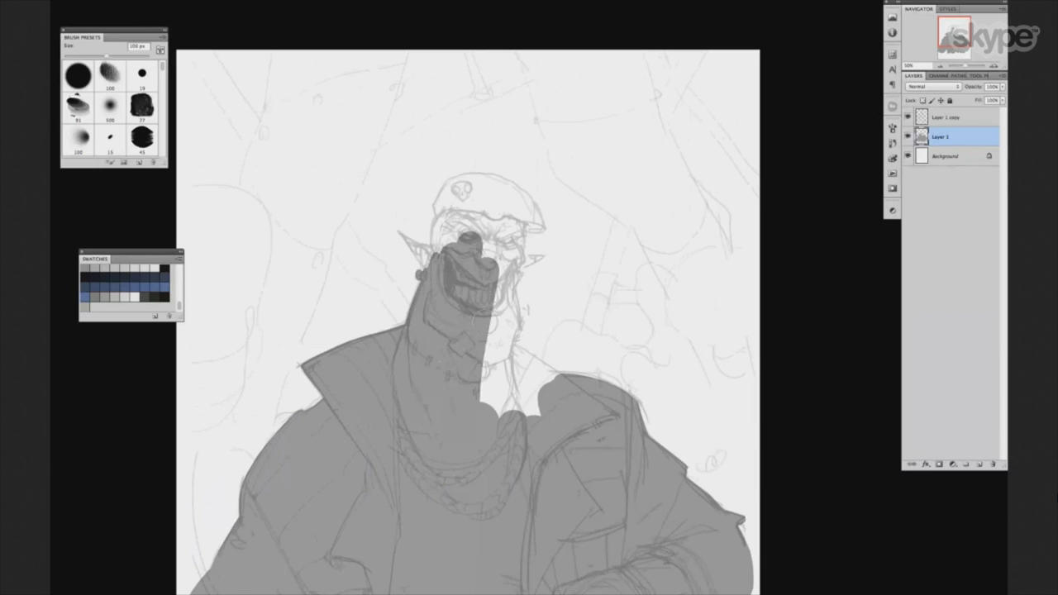
Outline the head's left edge and both ears, filling the head top and face grey with a fine brush.
drag(481, 309, 438, 323)
key(bracketleft)
key(bracketleft)
key(bracketleft)
drag(469, 240, 469, 276)
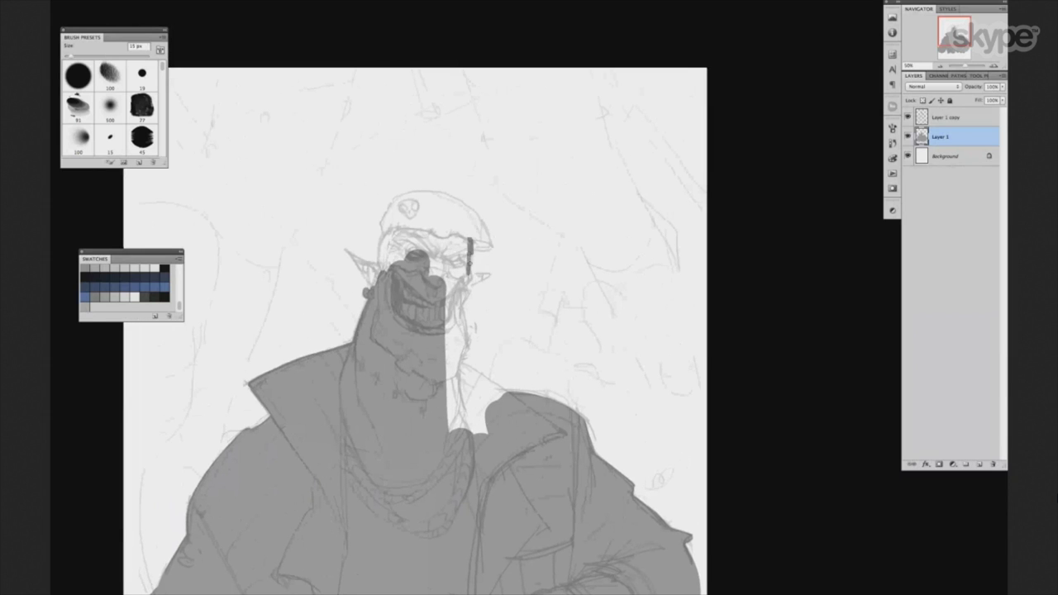
scroll(467, 248, up, 1)
scroll(467, 248, up, 1)
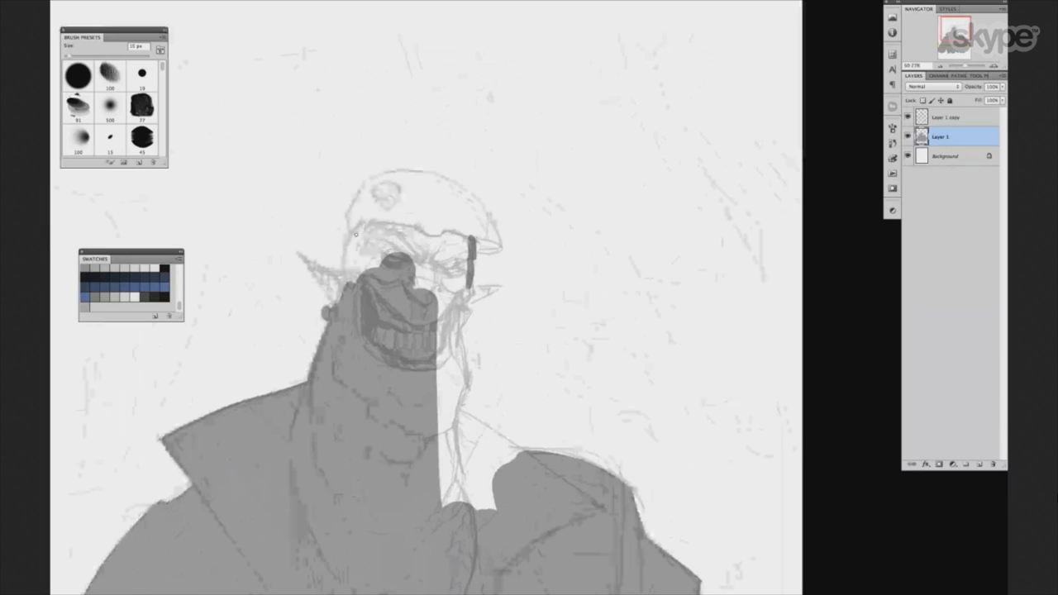
key(bracketleft)
key(bracketleft)
drag(357, 223, 345, 279)
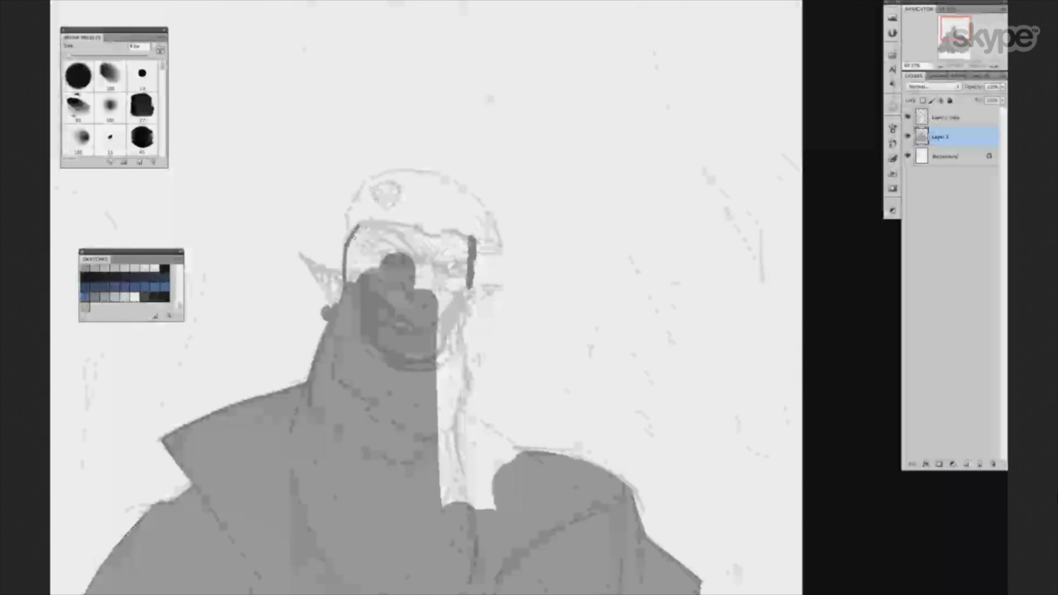
mouse_move(355, 248)
mouse_down()
mouse_move(442, 206)
mouse_move(450, 265)
mouse_up()
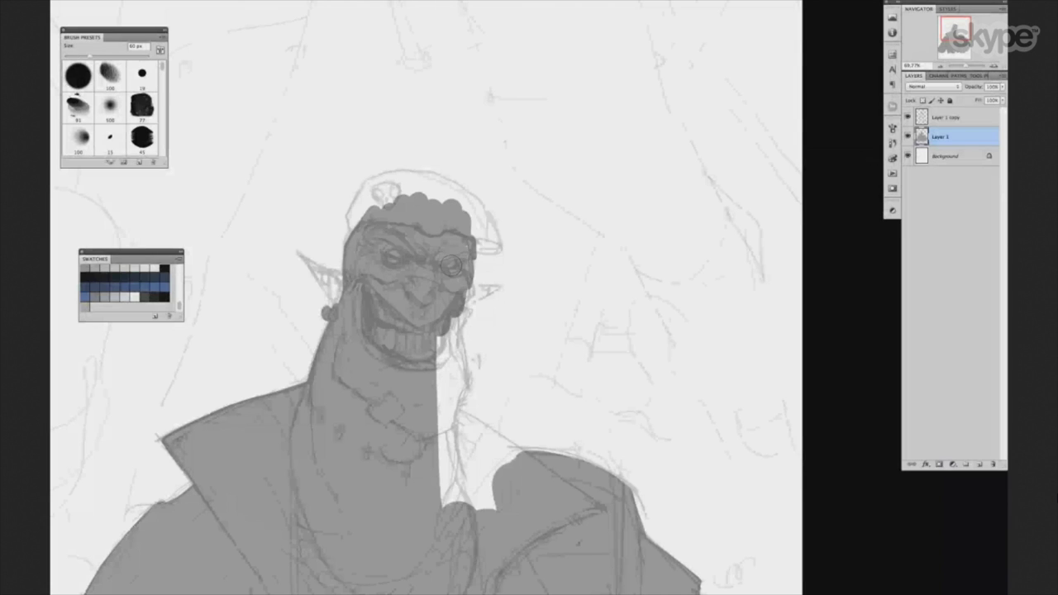
key(bracketleft)
key(bracketleft)
key(bracketleft)
mouse_move(342, 273)
mouse_down()
mouse_move(299, 255)
mouse_move(336, 302)
mouse_up()
mouse_move(469, 293)
mouse_down()
mouse_move(501, 287)
mouse_move(454, 338)
mouse_move(450, 367)
mouse_up()
Fill the neck and the gap down to the jacket grey with a 35–70 px brush.
key(bracketright)
key(bracketright)
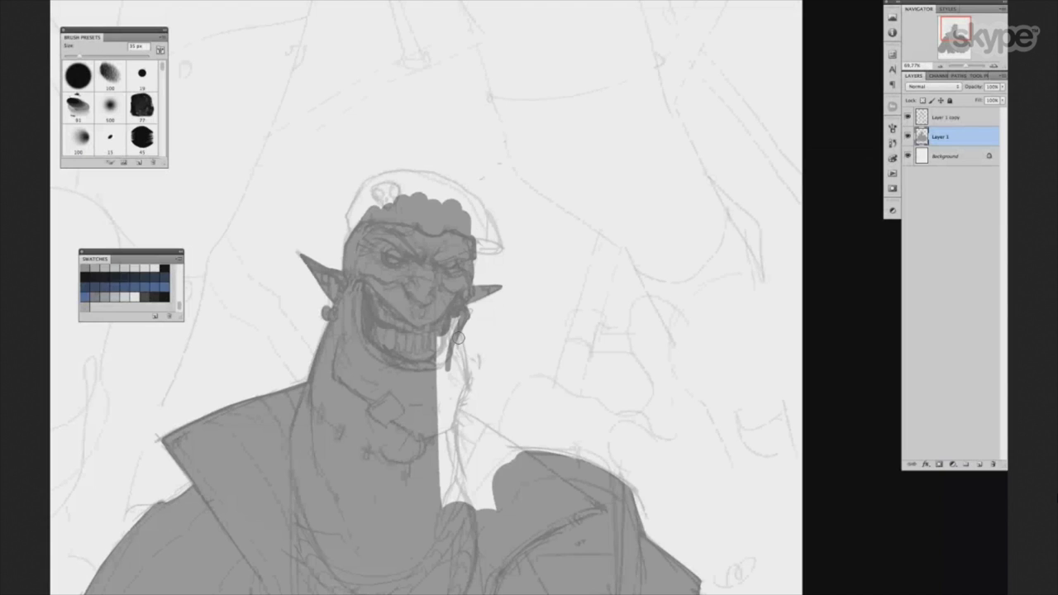
drag(461, 331, 449, 445)
key(bracketright)
key(bracketright)
drag(448, 319, 446, 410)
drag(453, 352, 443, 445)
drag(442, 376, 442, 464)
drag(463, 347, 435, 310)
mouse_move(430, 376)
mouse_down()
mouse_move(483, 409)
mouse_move(446, 463)
mouse_up()
key(bracketright)
key(bracketright)
drag(447, 397, 479, 459)
drag(484, 364, 569, 571)
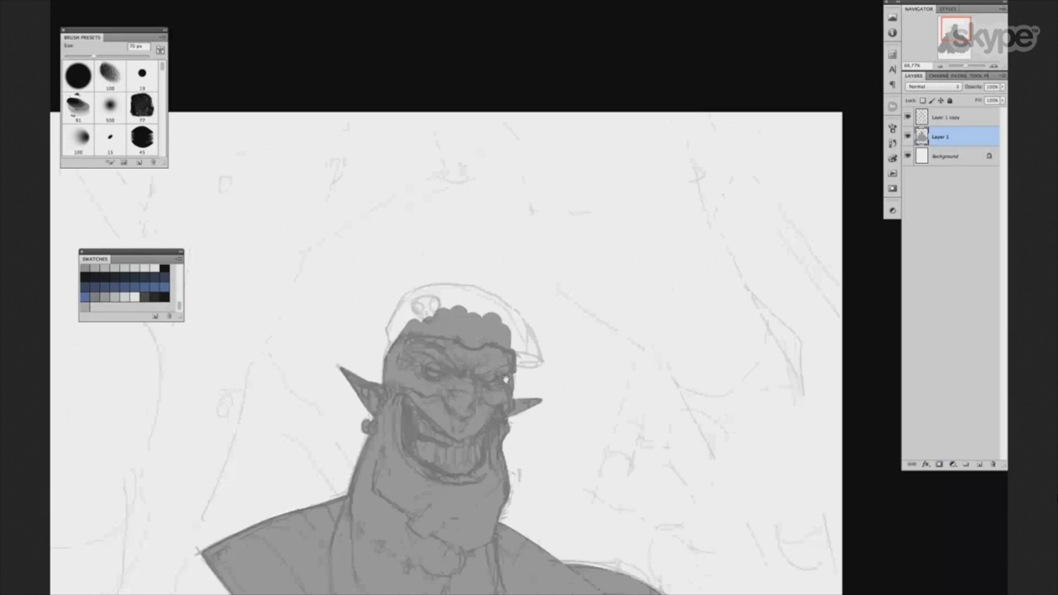
key(bracketleft)
key(bracketleft)
key(bracketleft)
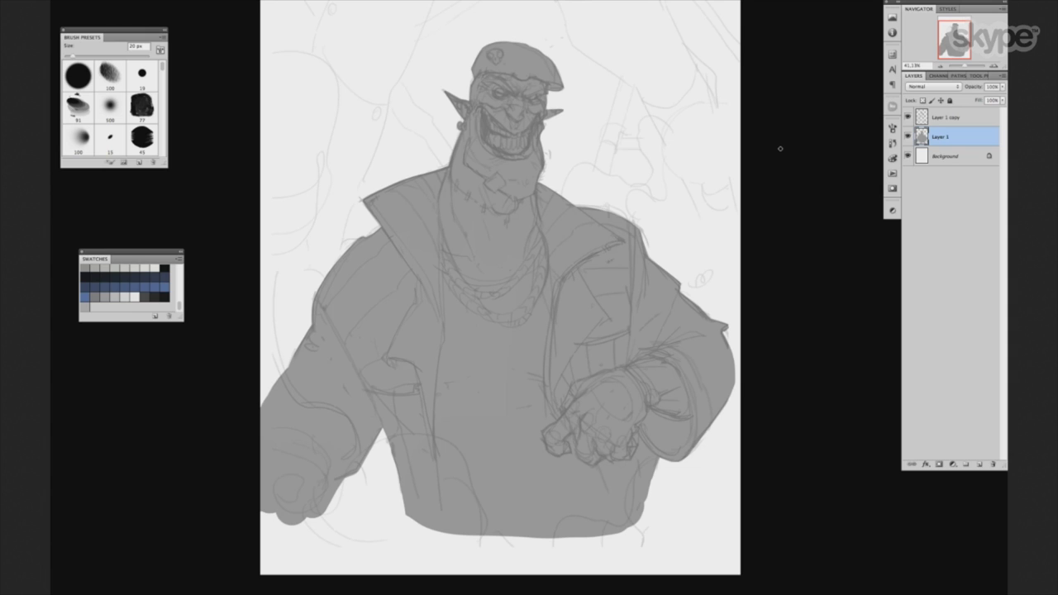
Pan the view, create a new Layer 2 above the silhouette, and pick the 19 px round brush.
key(e)
mouse_move(699, 297)
mouse_down()
mouse_move(496, 425)
mouse_move(612, 381)
mouse_up()
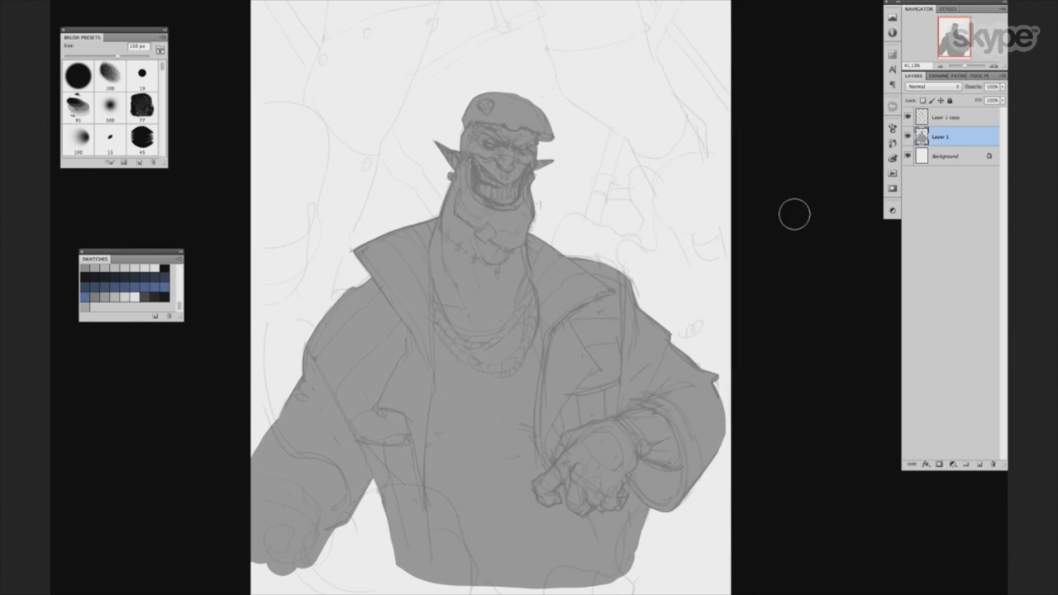
drag(538, 479, 545, 429)
key(ctrl+shift+alt+n)
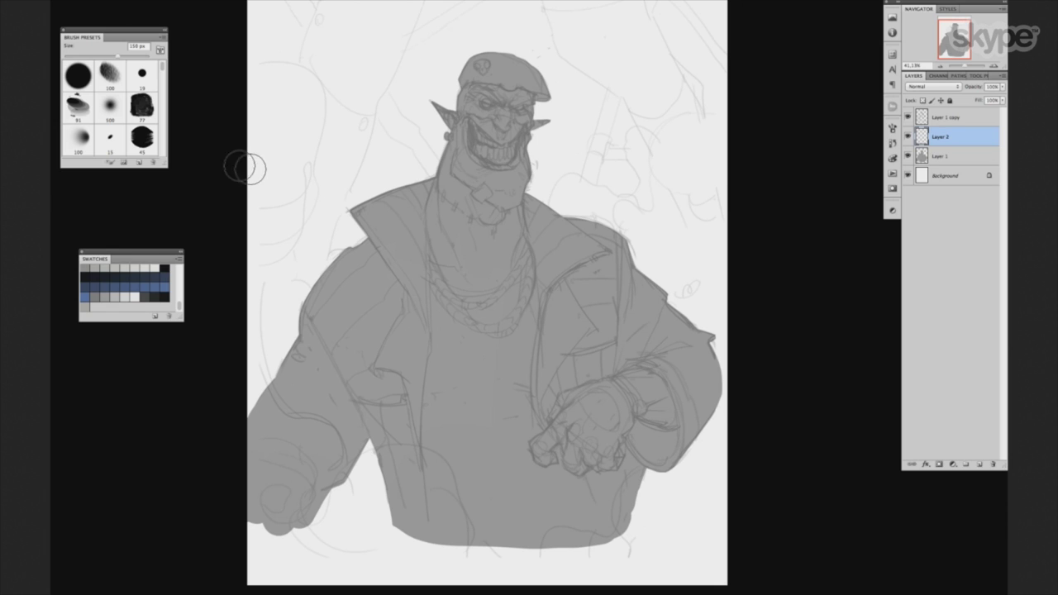
click(143, 75)
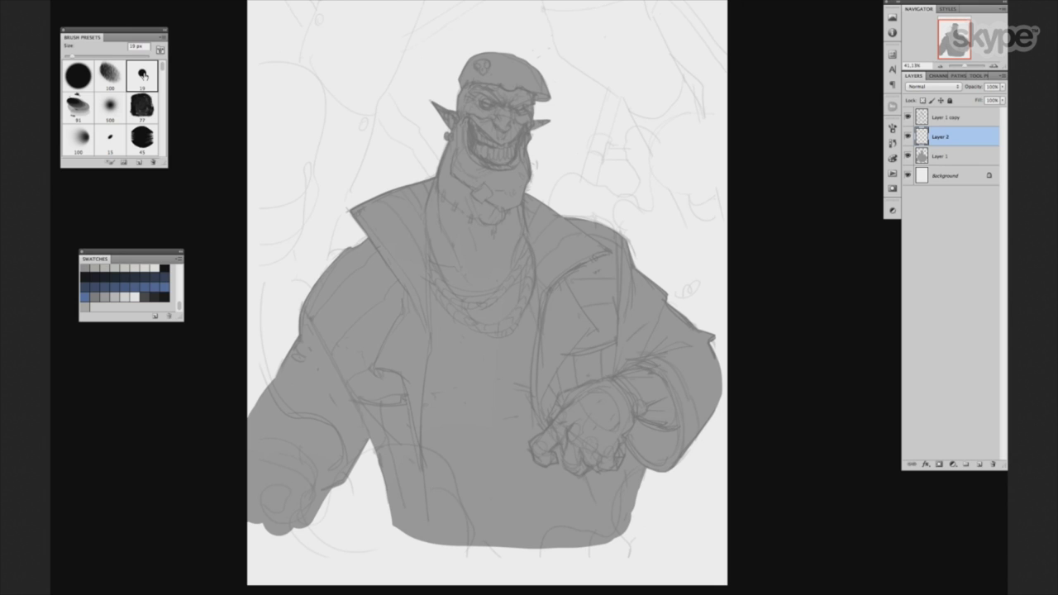
Extend the forearm and hand grey down to the canvas bottom and fill the gap beside it.
drag(499, 330, 518, 282)
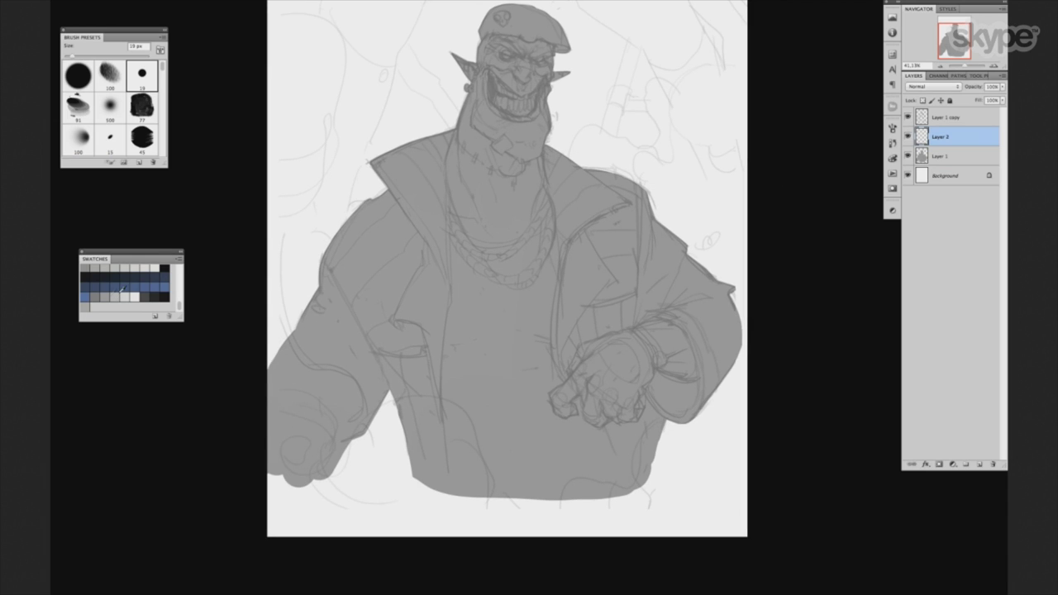
key(bracketright)
key(bracketright)
key(bracketright)
key(bracketright)
key(bracketright)
key(bracketright)
key(bracketright)
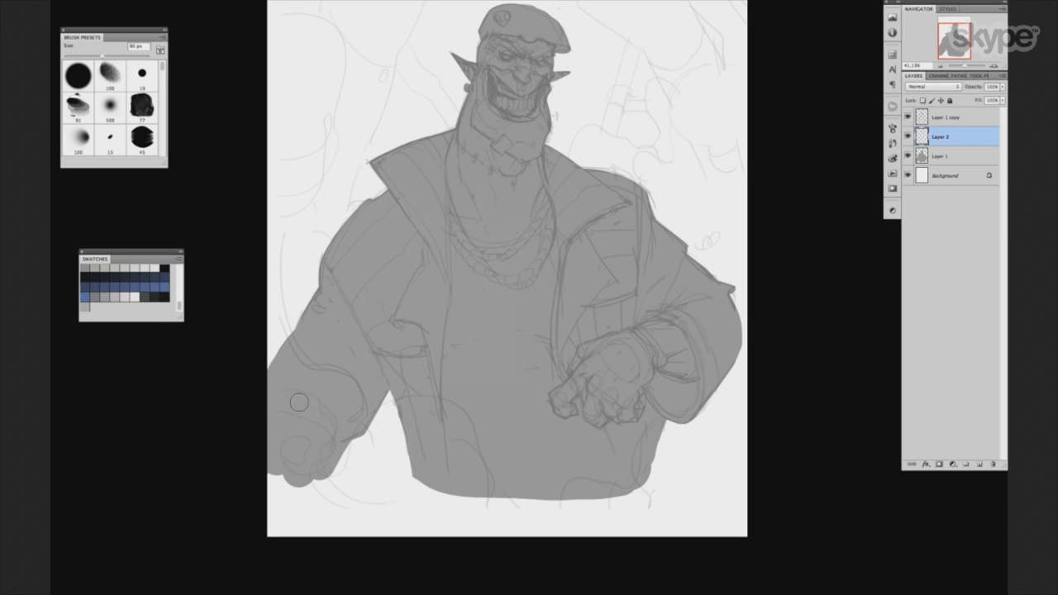
drag(322, 435, 309, 524)
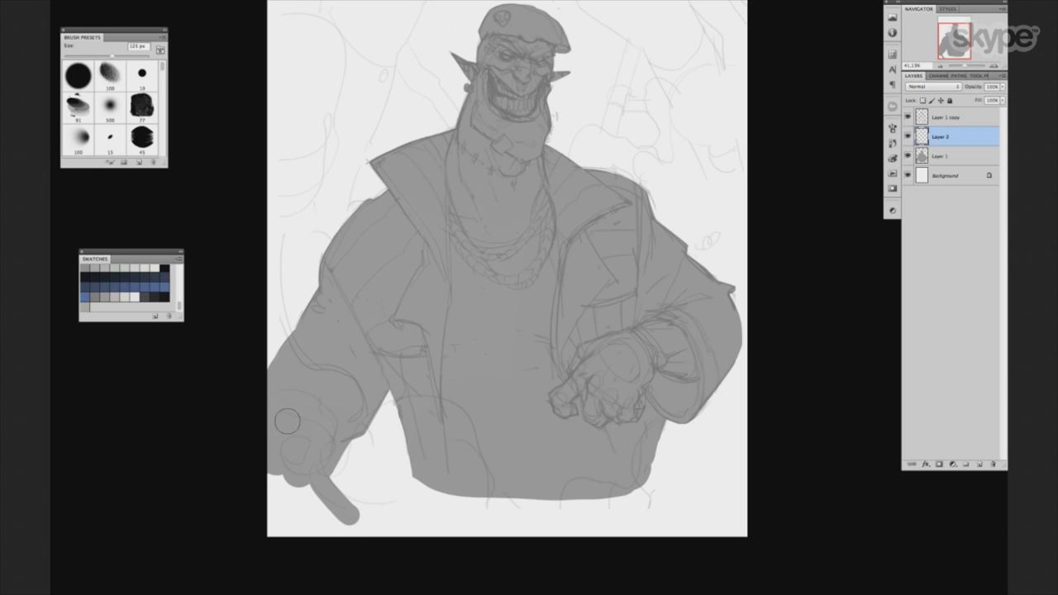
key(bracketright)
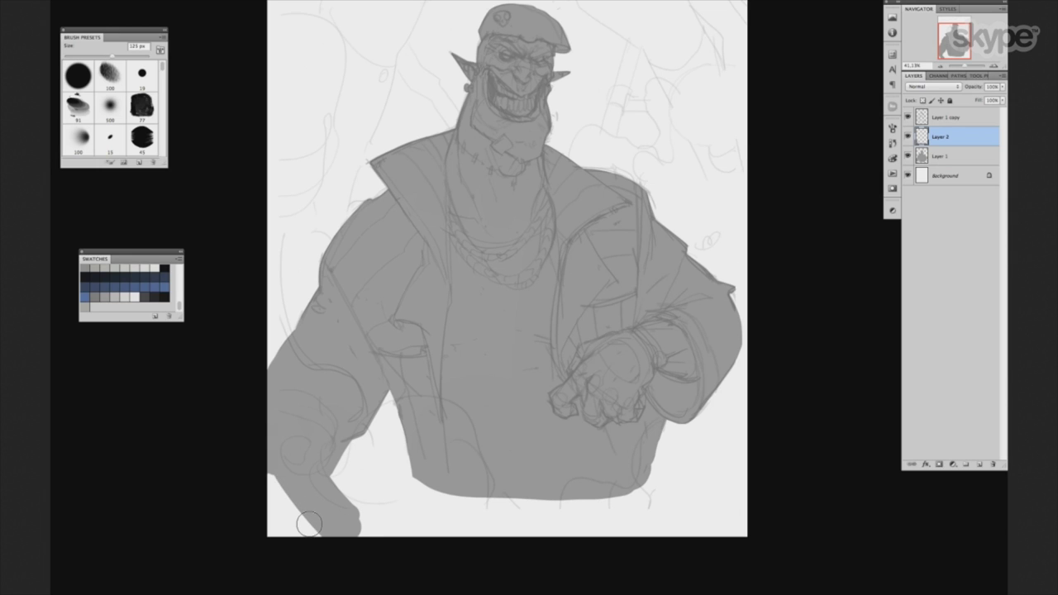
drag(309, 523, 288, 547)
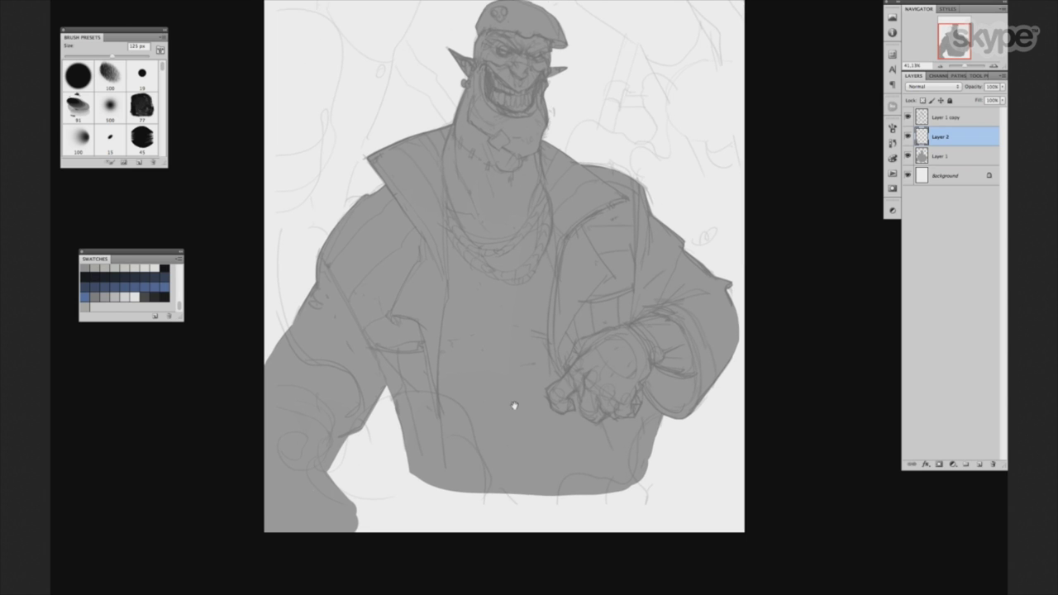
drag(525, 400, 505, 375)
Fill left of the torso, the leg shape and the gap between the legs with a 175 px brush.
key(bracketright)
drag(384, 381, 319, 425)
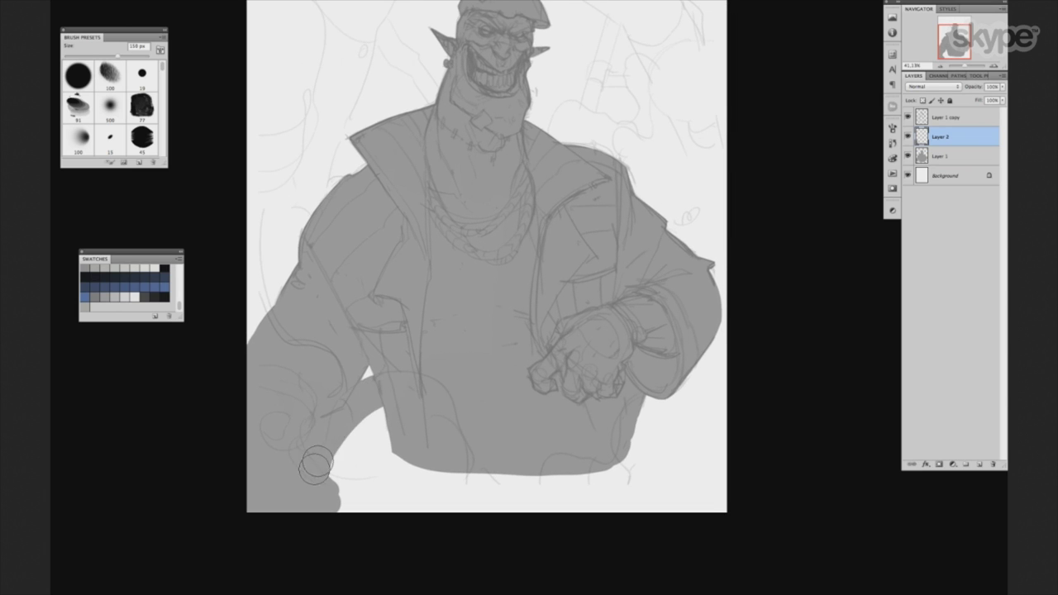
key(bracketright)
drag(451, 462, 430, 504)
drag(394, 424, 368, 496)
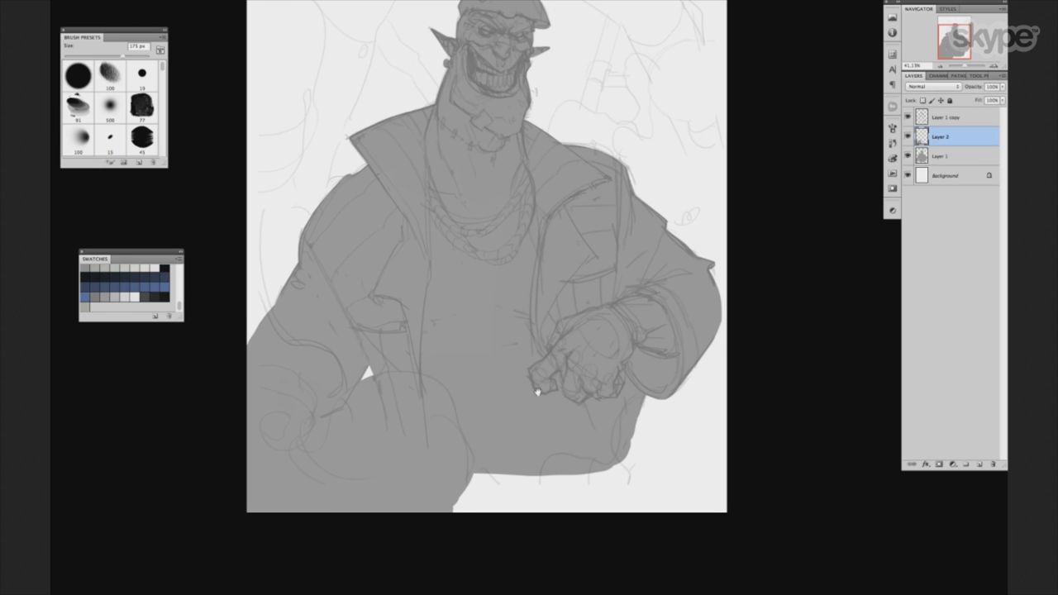
drag(538, 379, 530, 387)
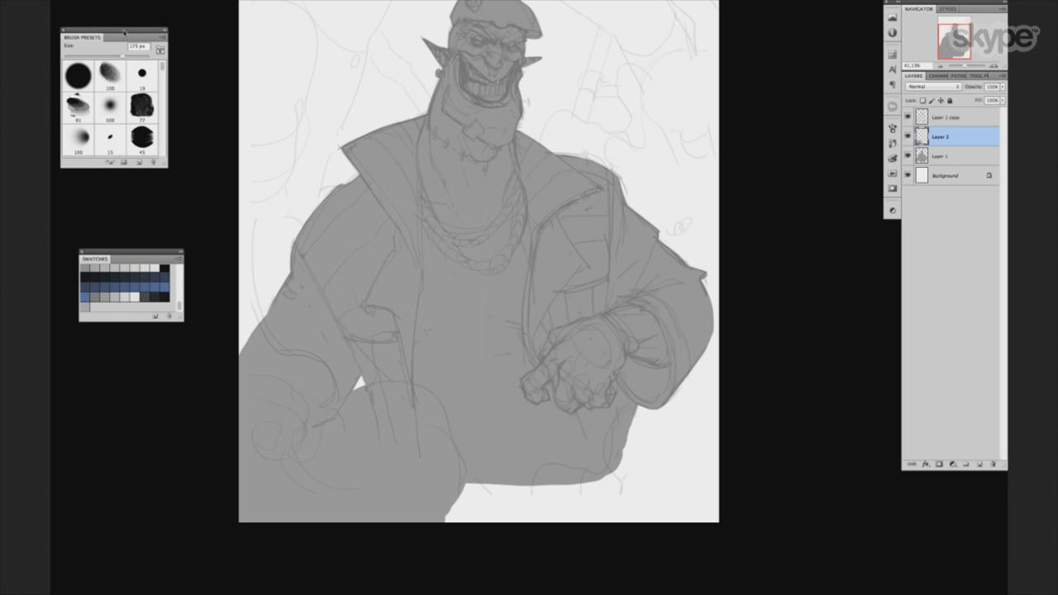
drag(121, 38, 128, 41)
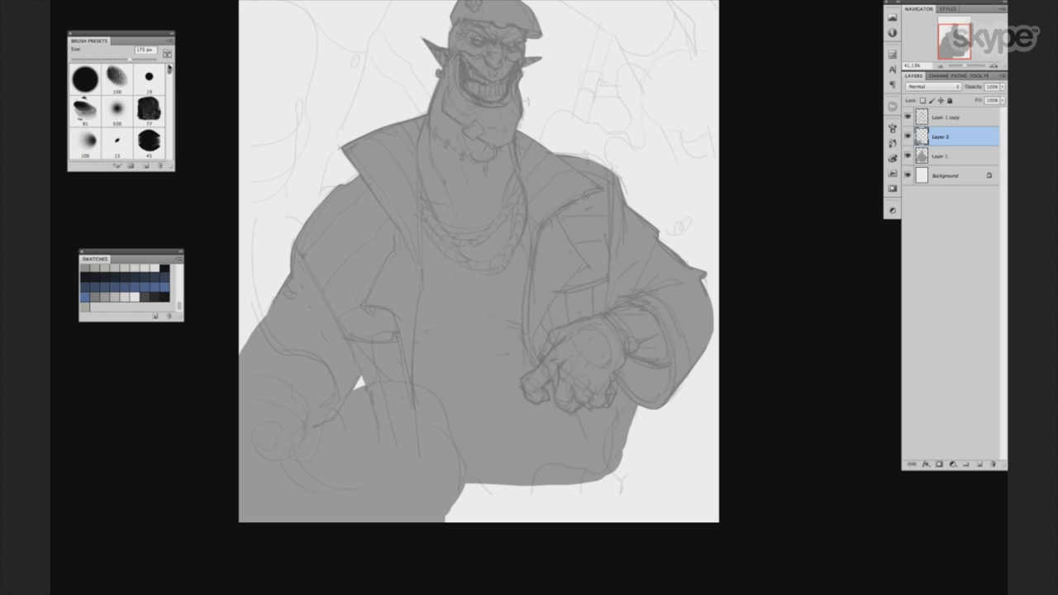
right_click(430, 120)
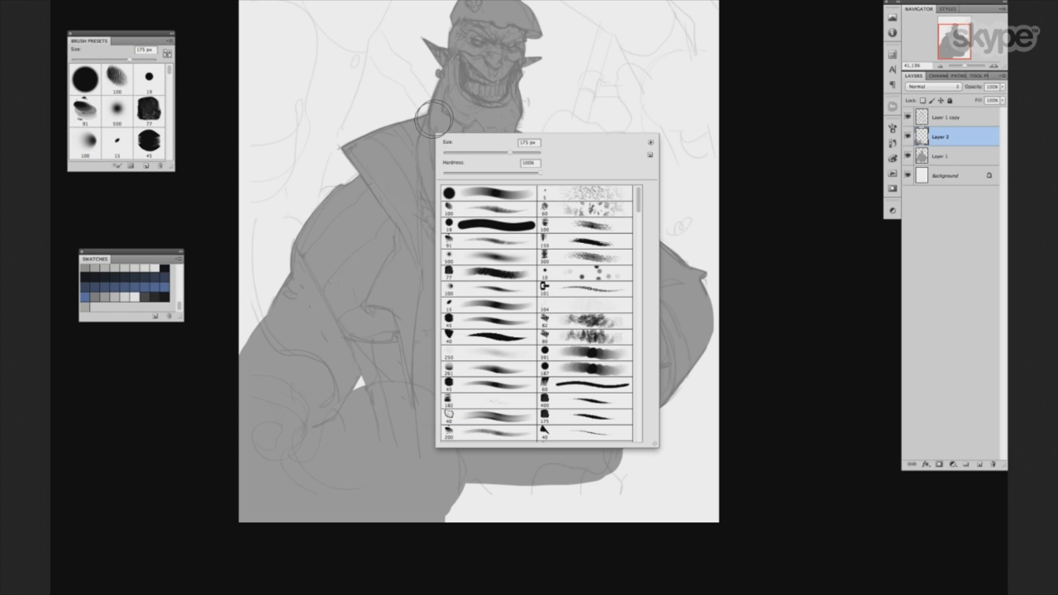
right_click(560, 75)
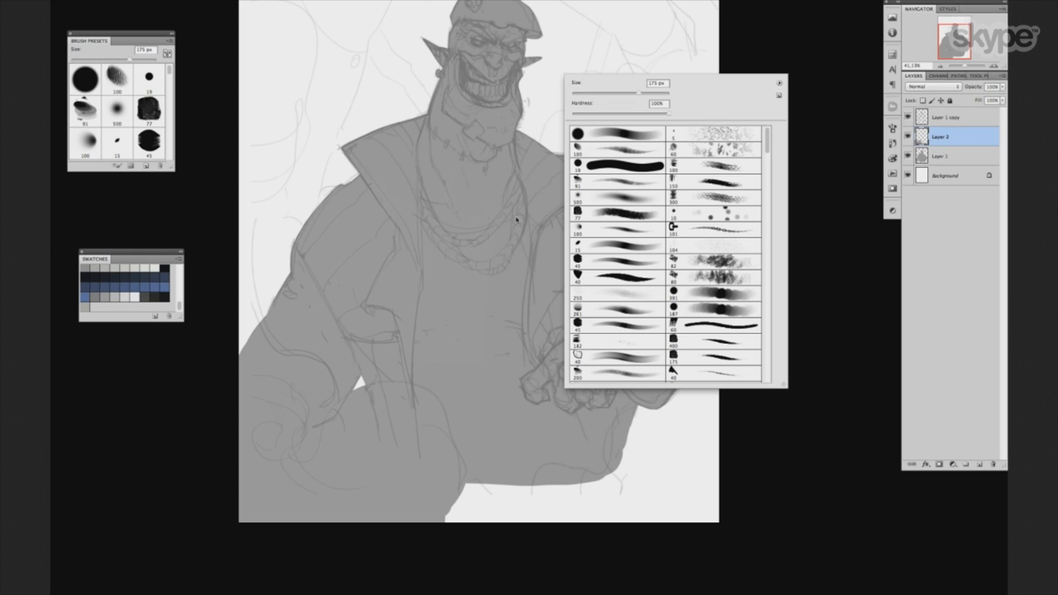
click(430, 251)
scroll(436, 241, up, 2)
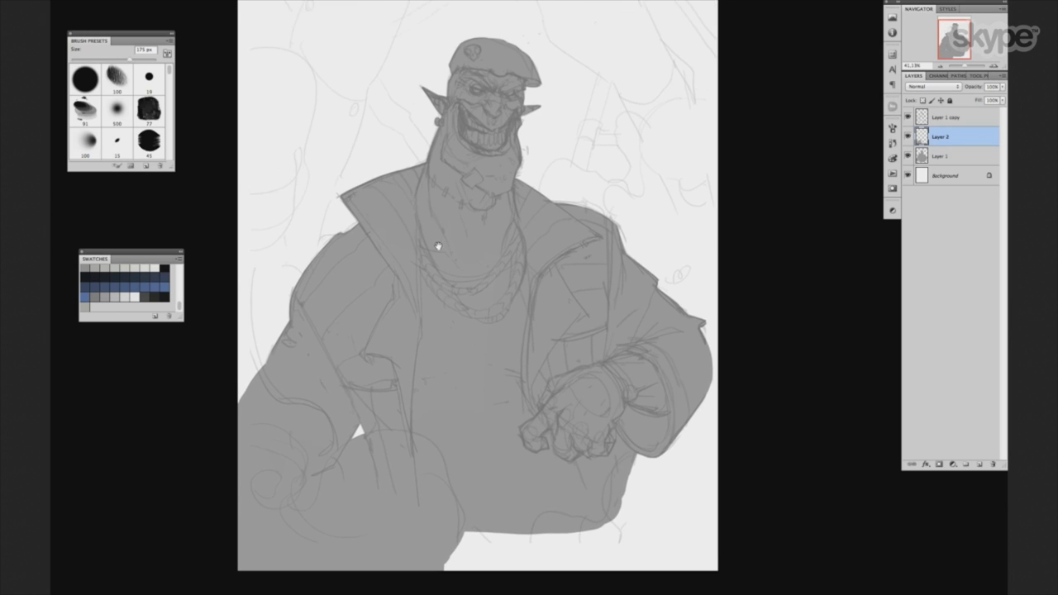
drag(154, 36, 186, 38)
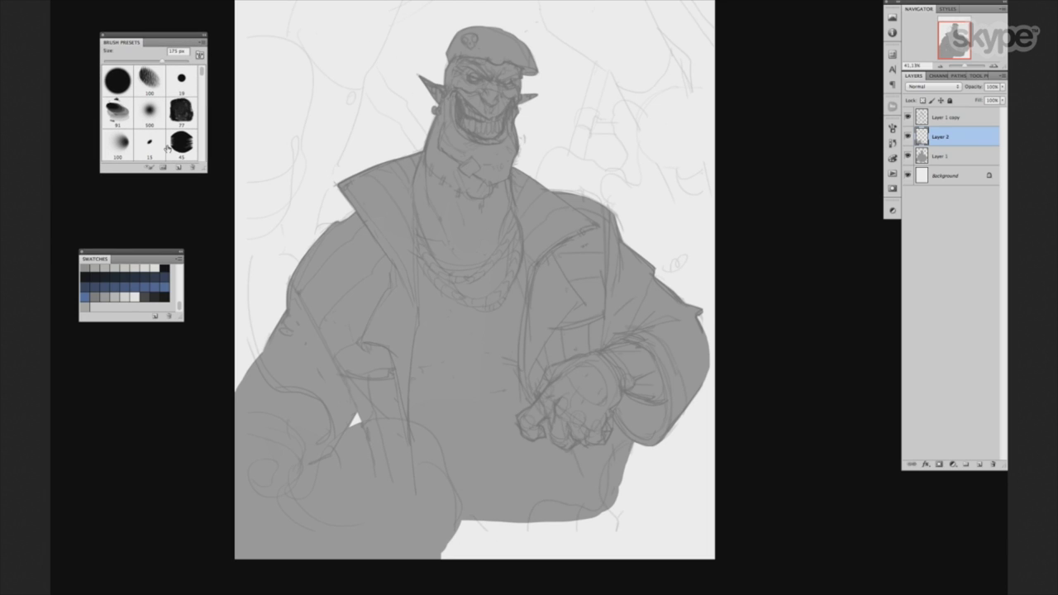
right_click(401, 129)
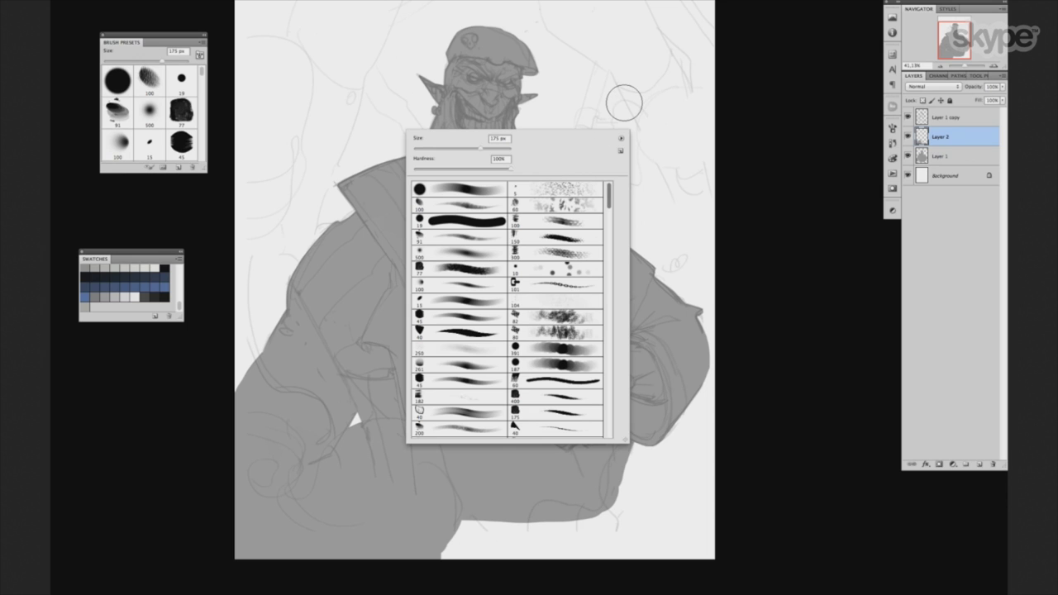
key(Escape)
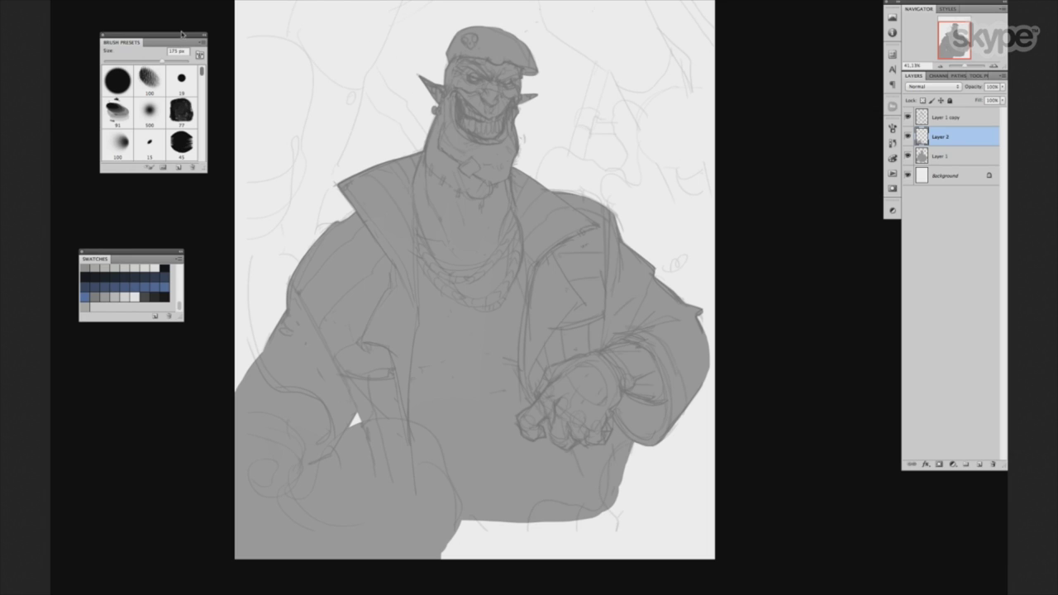
drag(181, 34, 194, 30)
Dock the Swatches panel under Brush Presets and paint grey along the bottom canvas edge at 175 px.
drag(162, 252, 207, 182)
drag(568, 225, 571, 205)
key(bracketright)
key(bracketleft)
mouse_move(468, 541)
mouse_down()
mouse_move(549, 501)
mouse_move(526, 515)
mouse_move(578, 510)
mouse_move(574, 502)
mouse_move(535, 539)
mouse_up()
Fill the lower-right canvas edge with grey at 80 px, then bring up the foreground colour picker.
key(bracketleft)
key(bracketleft)
key(bracketleft)
drag(618, 463, 606, 506)
mouse_move(632, 471)
mouse_down()
mouse_move(609, 548)
mouse_move(633, 477)
mouse_move(628, 553)
mouse_move(657, 514)
mouse_move(653, 417)
mouse_move(663, 435)
mouse_move(715, 357)
mouse_move(718, 526)
mouse_up()
key(bracketright)
key(bracketright)
key(bracketright)
key(bracketleft)
key(bracketleft)
key(bracketleft)
key(bracketright)
key(bracketright)
key(bracketright)
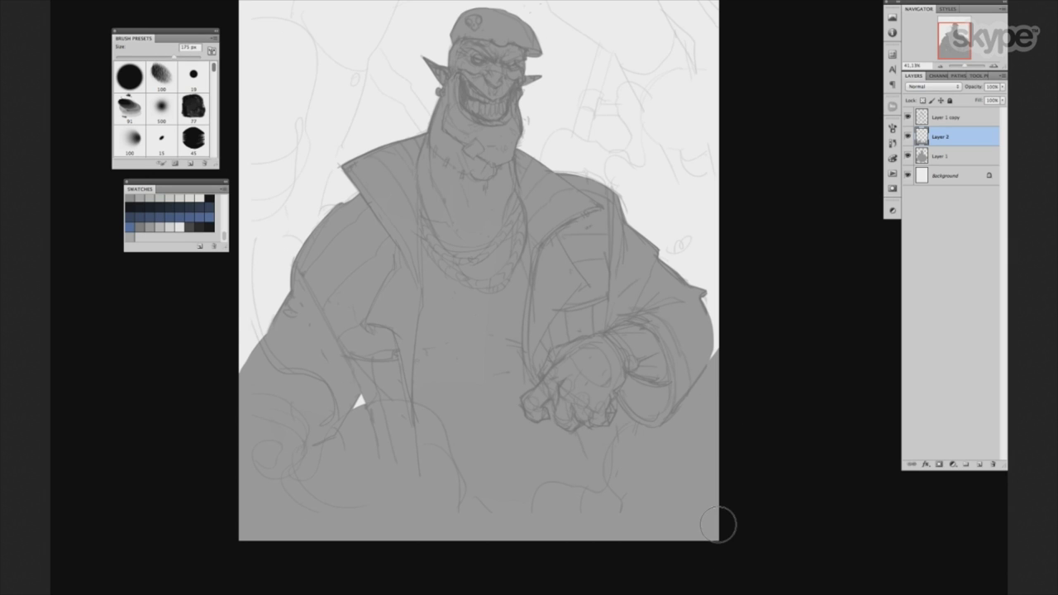
key(F6)
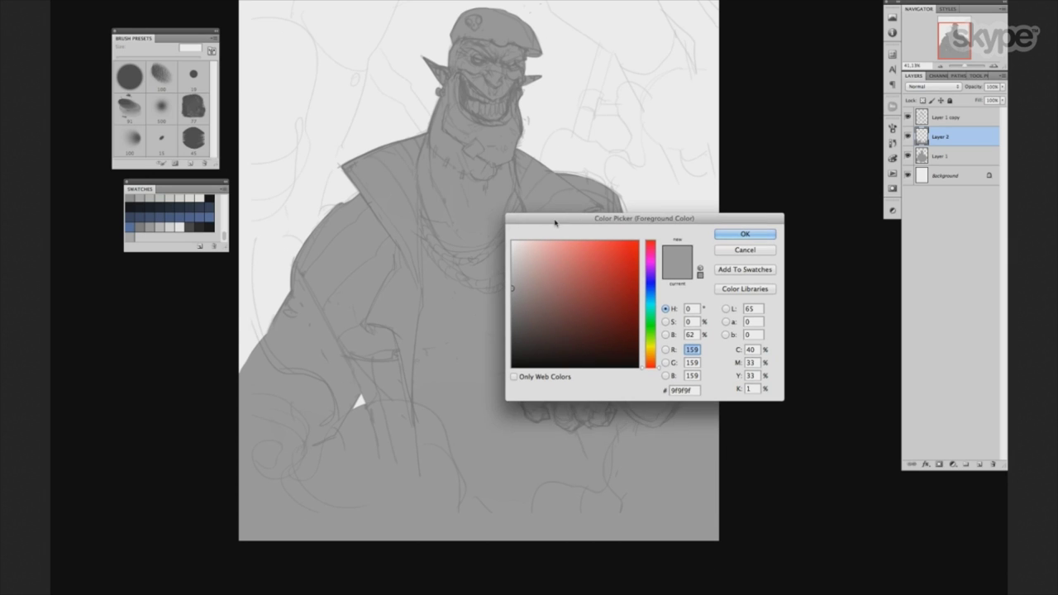
Compare trial greys 808080, 848484 and c3c3c3 in the colour picker.
drag(555, 223, 397, 244)
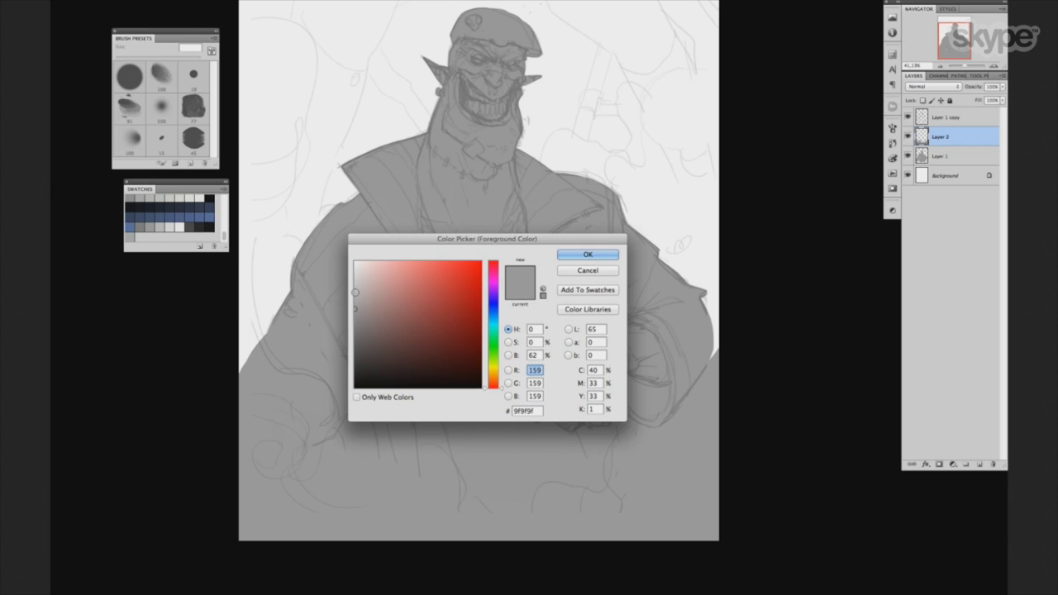
click(357, 326)
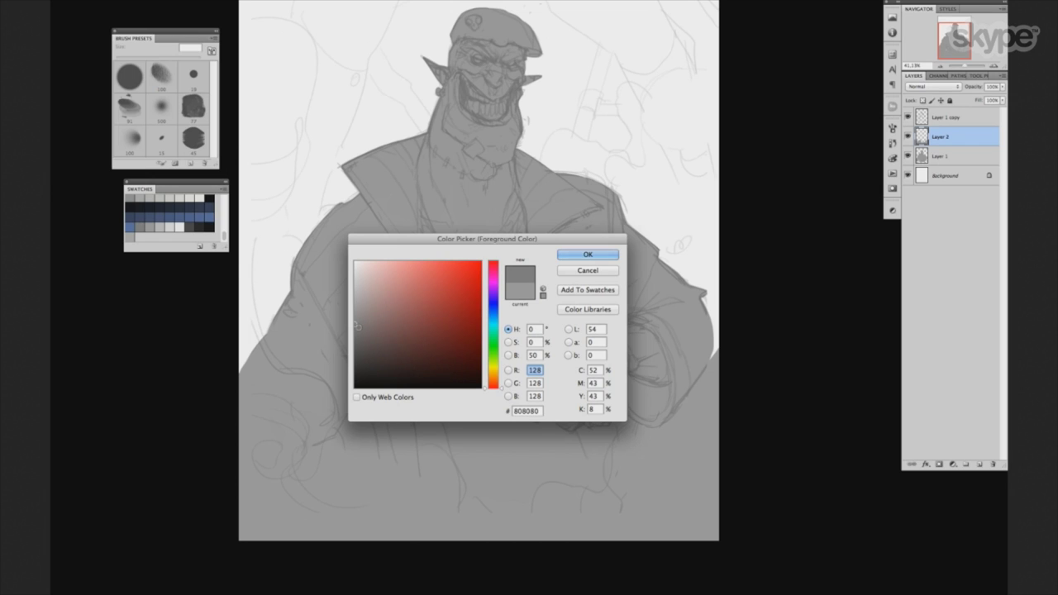
click(355, 322)
drag(467, 243, 462, 233)
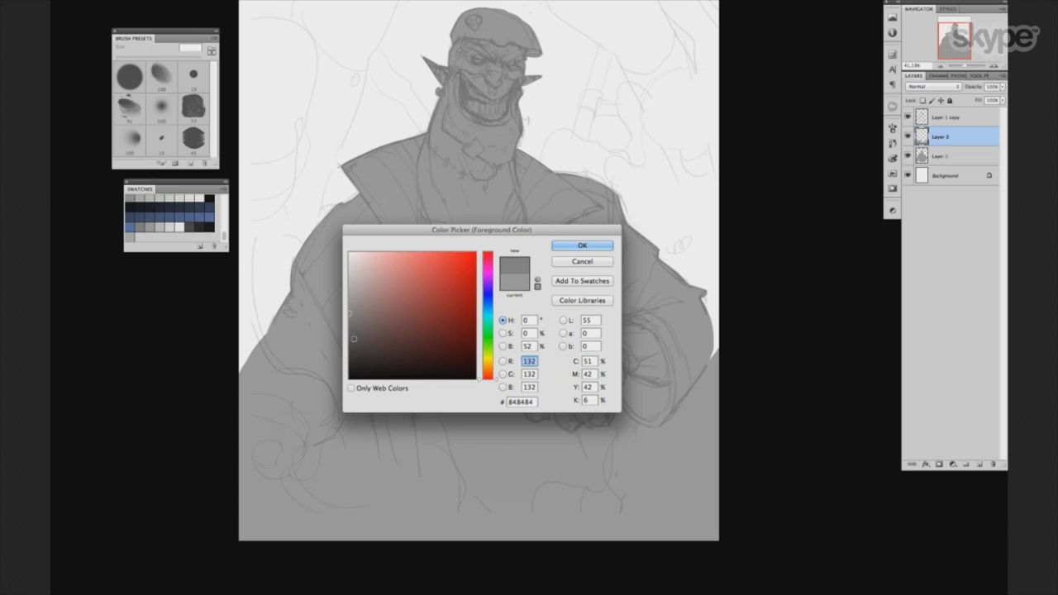
click(349, 283)
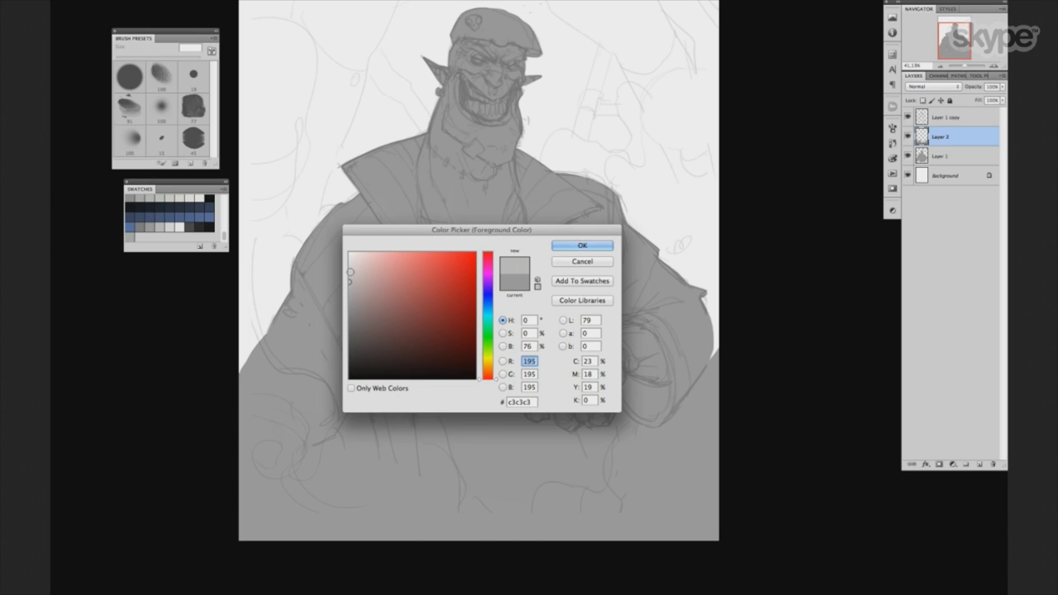
click(348, 265)
Try f3f2f2, white, 868686, 4a4a4a and 292929, then cancel to keep 9f9f9f grey.
click(347, 257)
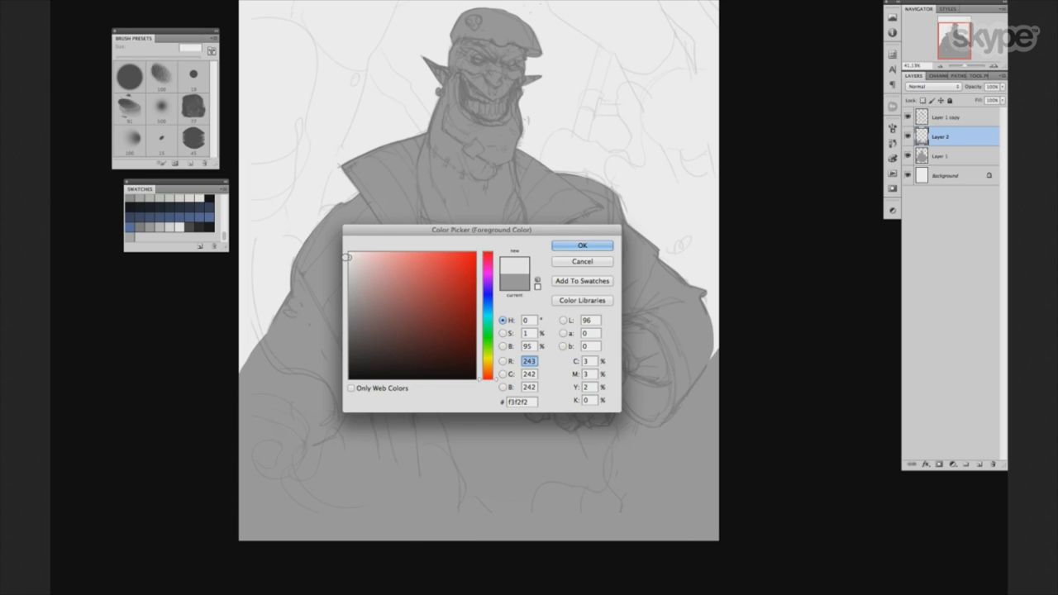
click(349, 252)
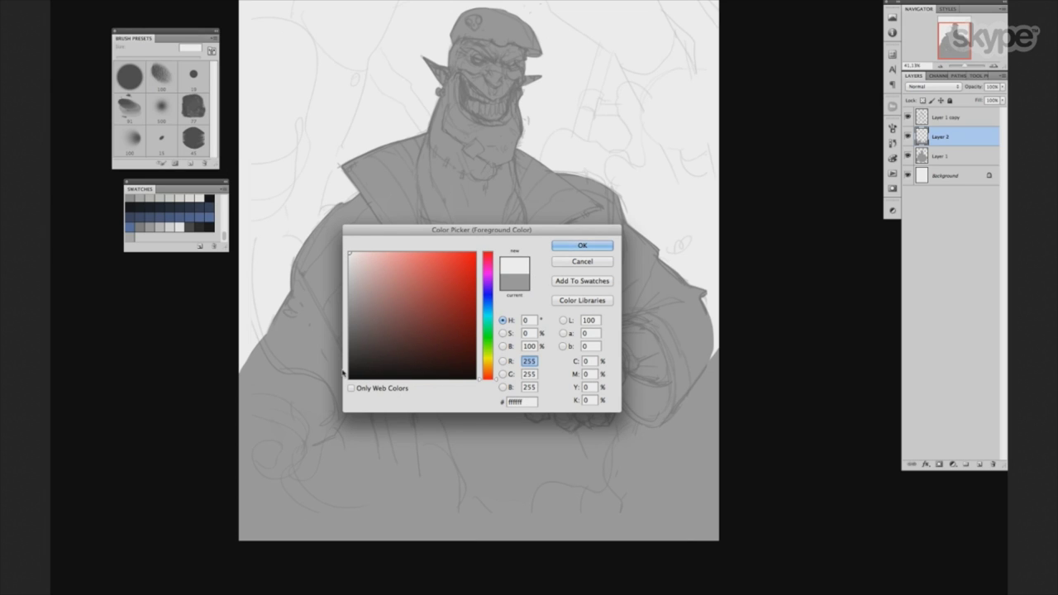
click(349, 311)
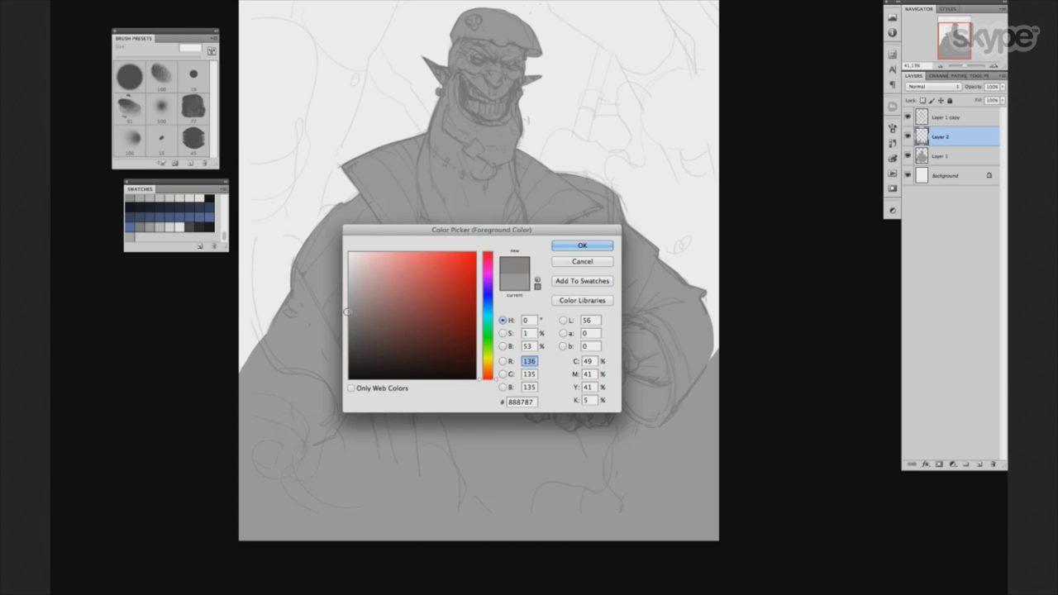
drag(402, 237, 397, 233)
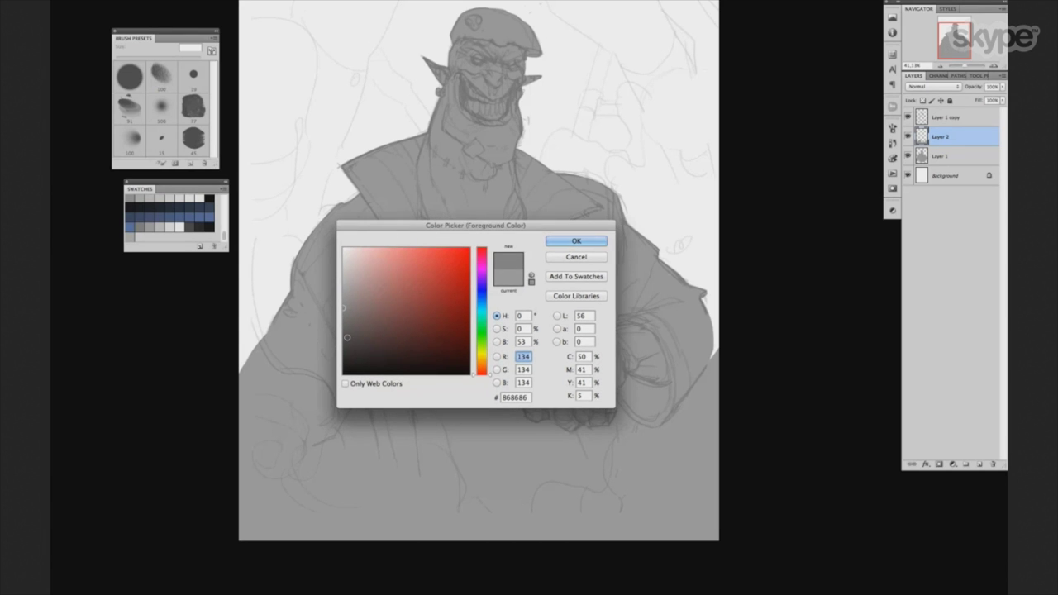
click(343, 336)
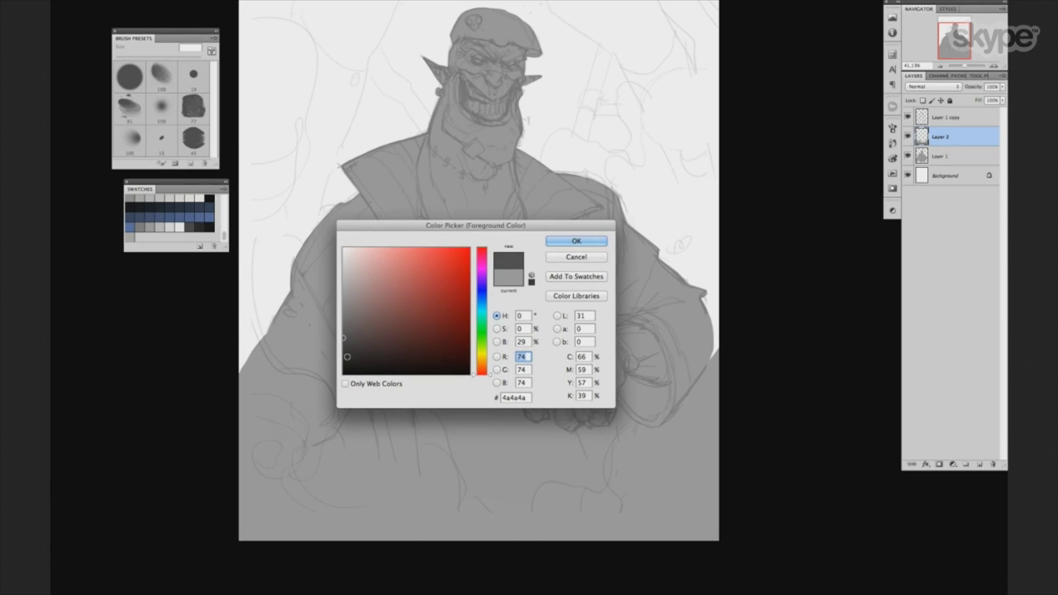
click(342, 354)
click(576, 257)
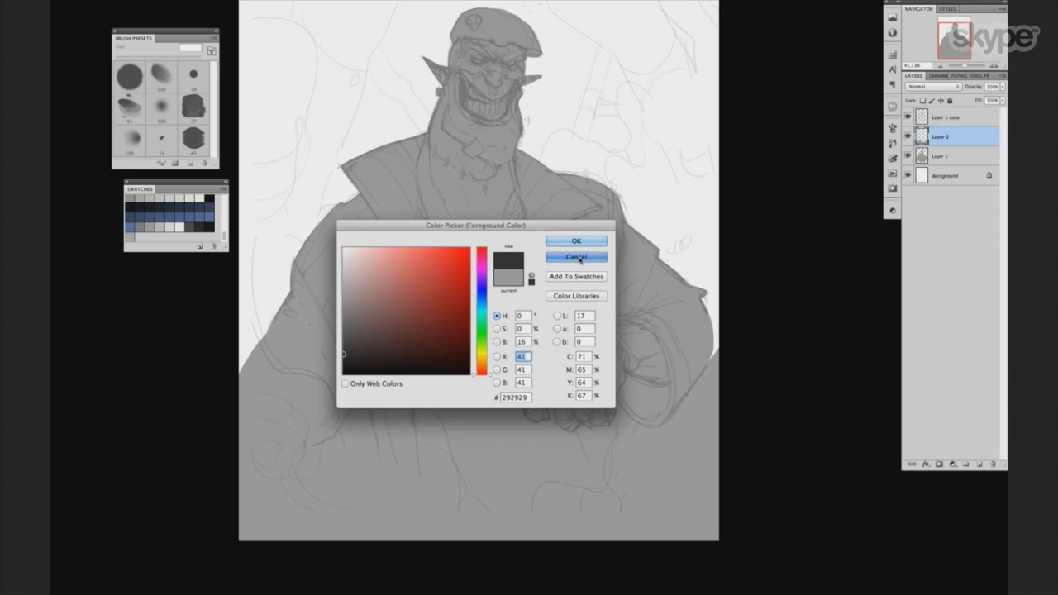
drag(582, 246, 551, 237)
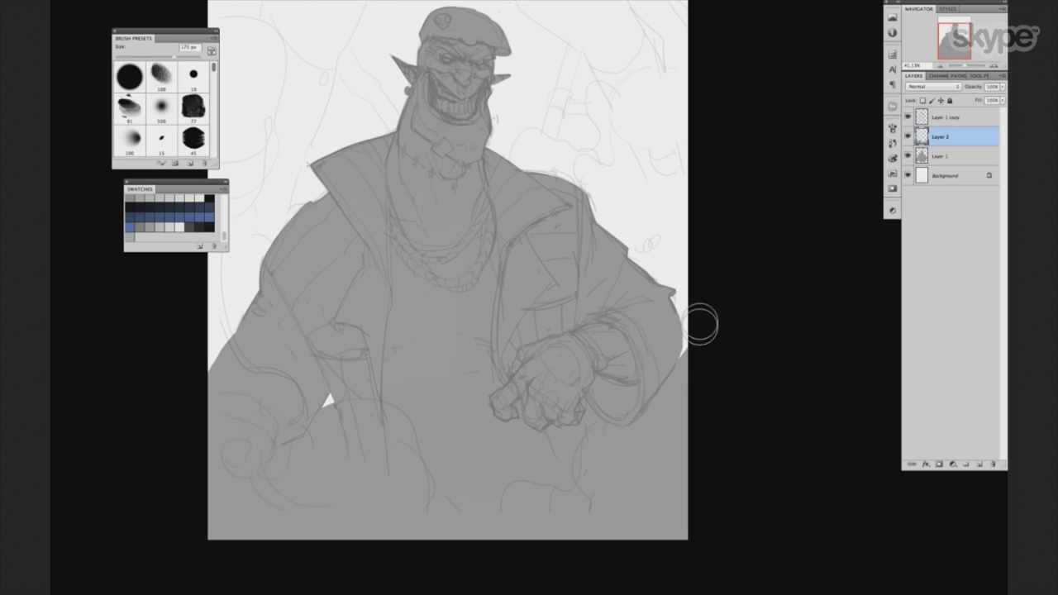
Clear stray grey off the canvas's right edge with a 150 px brush.
key(bracketleft)
key(bracketleft)
key(bracketleft)
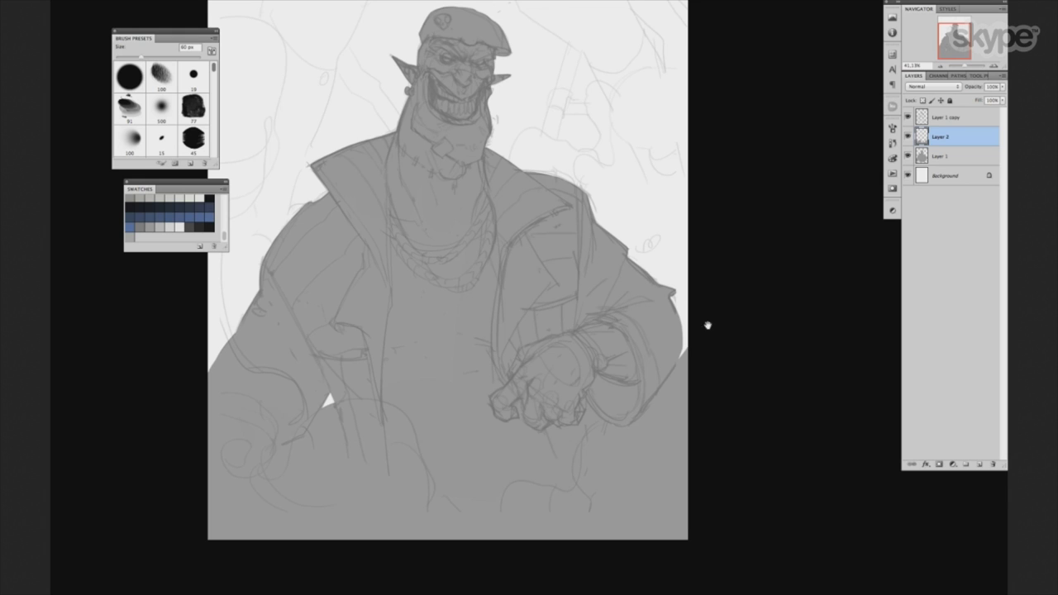
drag(707, 324, 708, 332)
key(bracketleft)
key(bracketleft)
key(bracketleft)
key(bracketleft)
key(bracketright)
key(bracketright)
key(bracketright)
drag(661, 388, 706, 365)
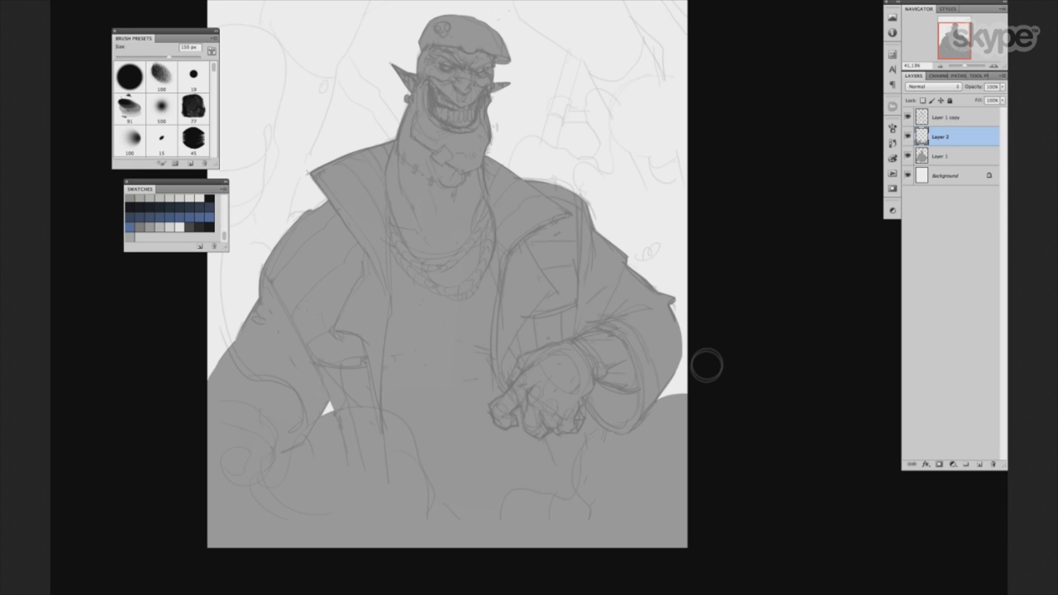
key(bracketleft)
key(bracketleft)
key(bracketleft)
drag(808, 286, 782, 323)
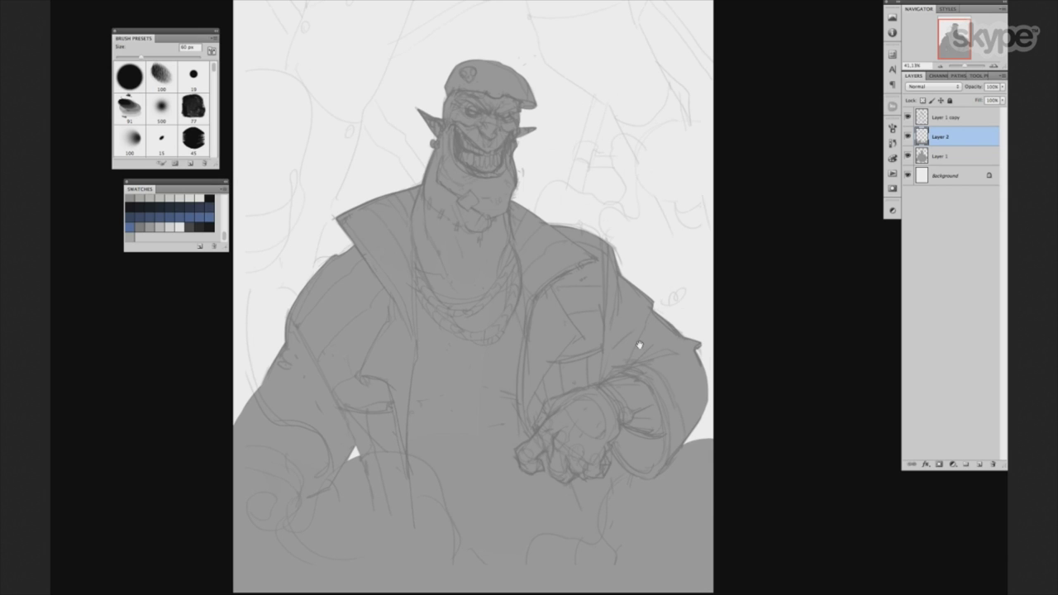
drag(639, 341, 646, 330)
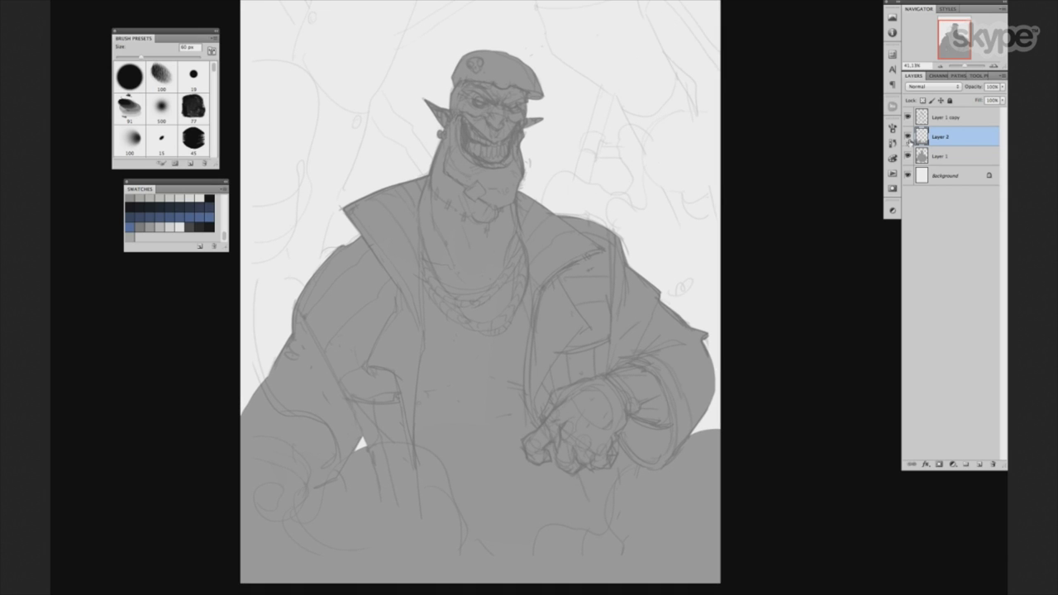
Make Layer 1 active, recentre the drawing, and bring up the foreground picker showing 9f9f9f.
click(948, 157)
drag(551, 366, 547, 396)
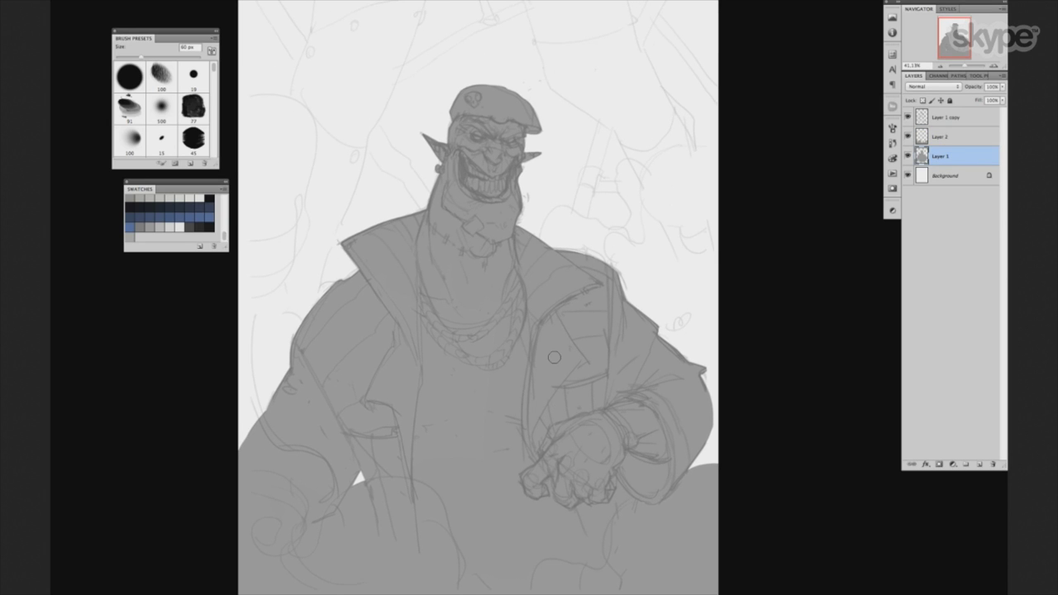
drag(579, 172, 578, 186)
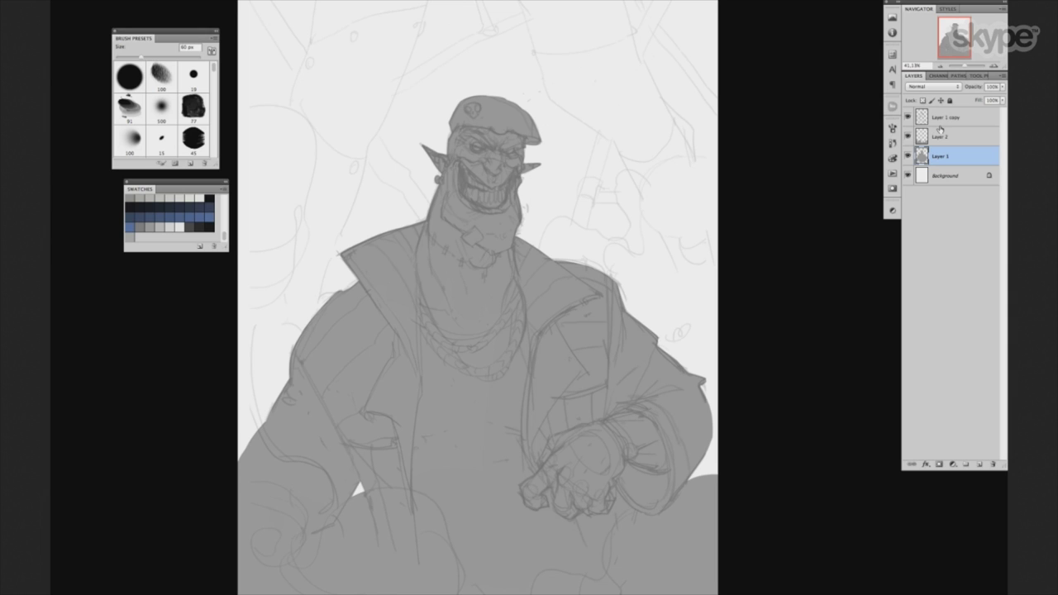
drag(517, 413, 529, 390)
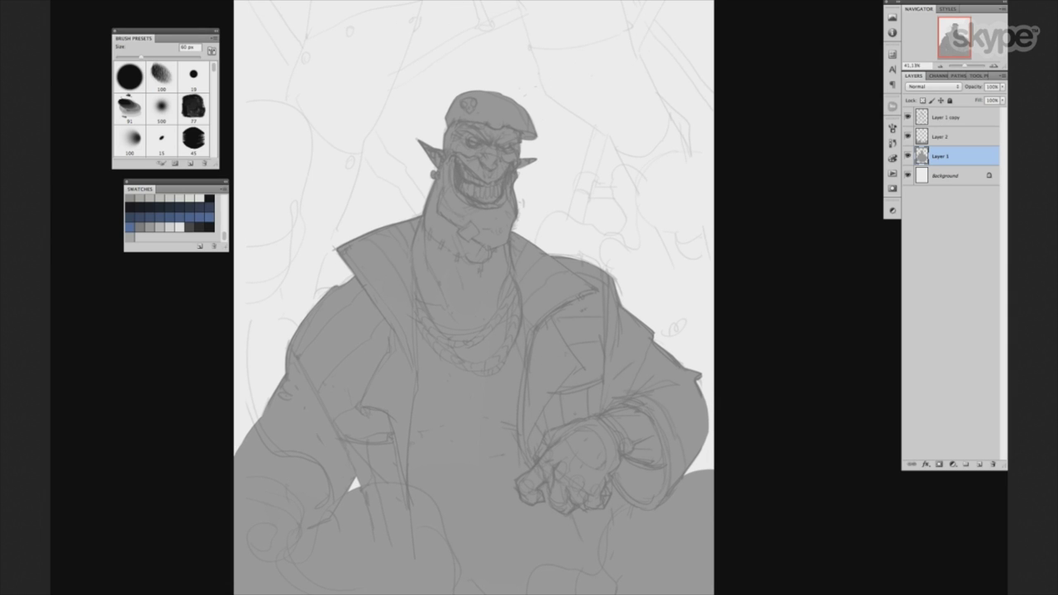
drag(460, 124, 423, 195)
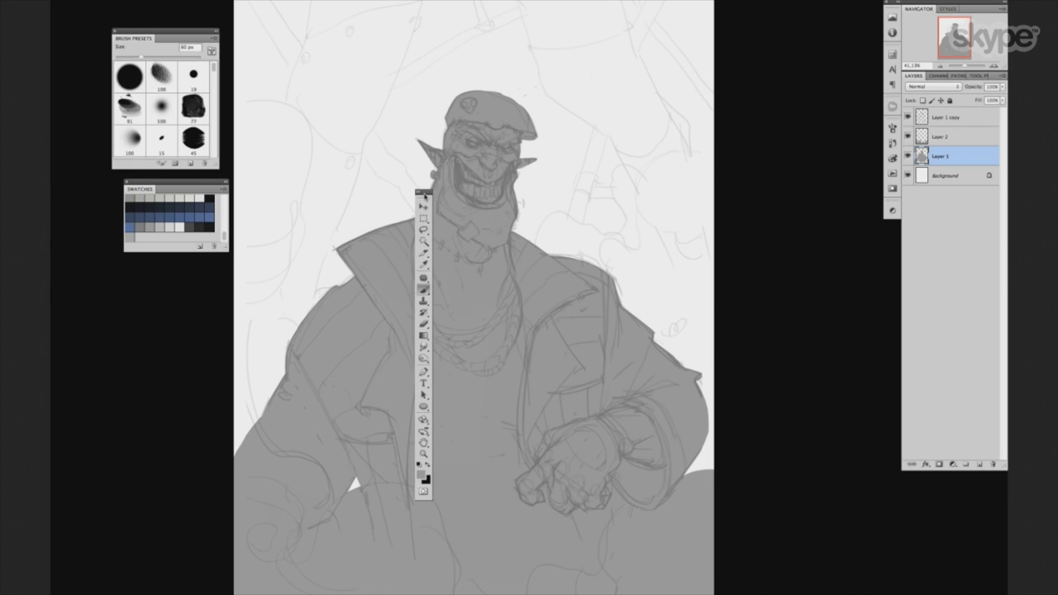
click(424, 192)
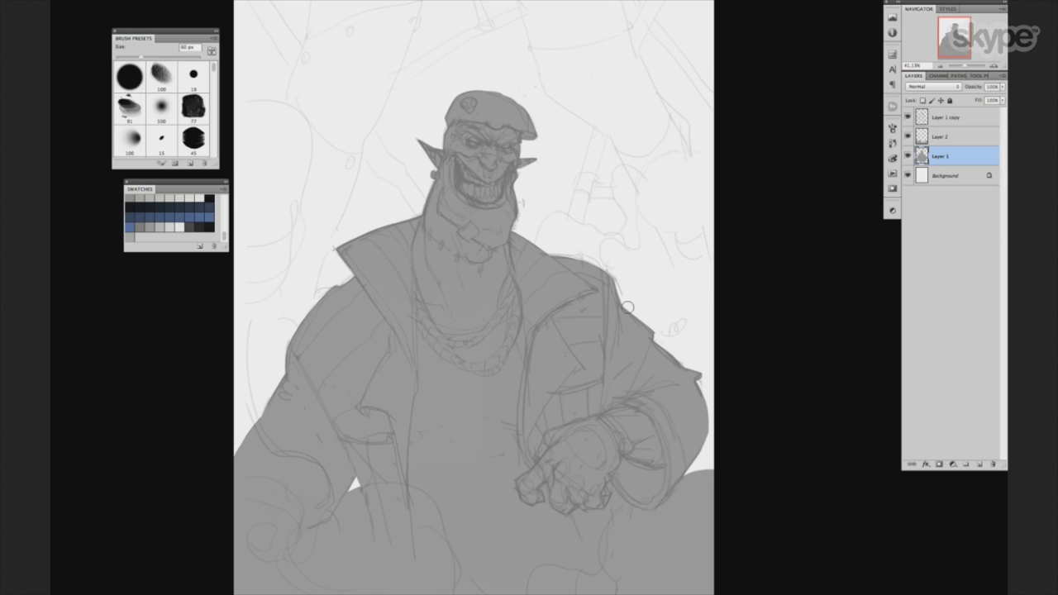
drag(548, 358, 556, 359)
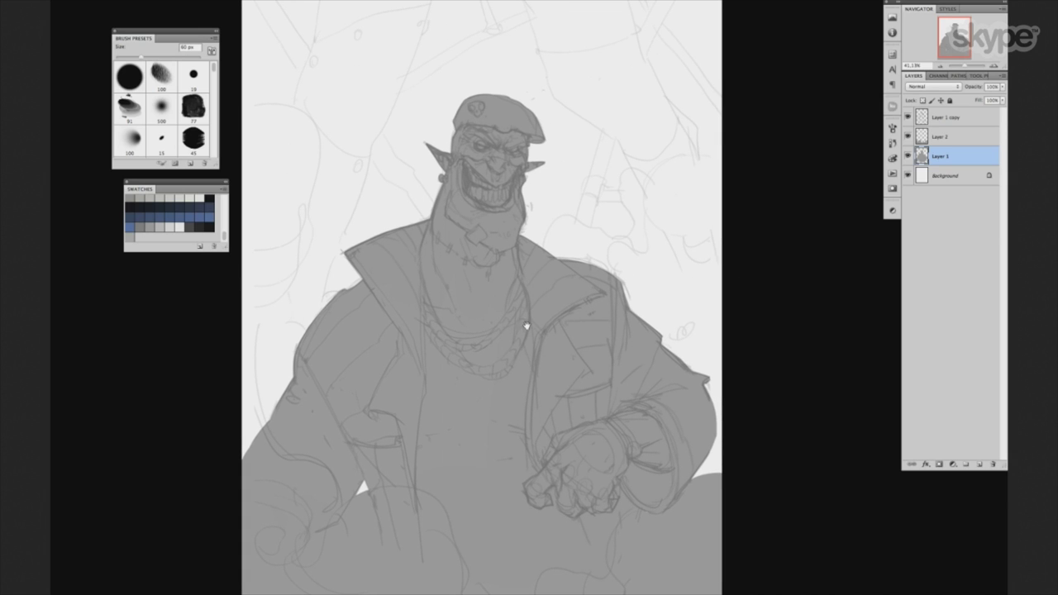
drag(537, 359, 541, 352)
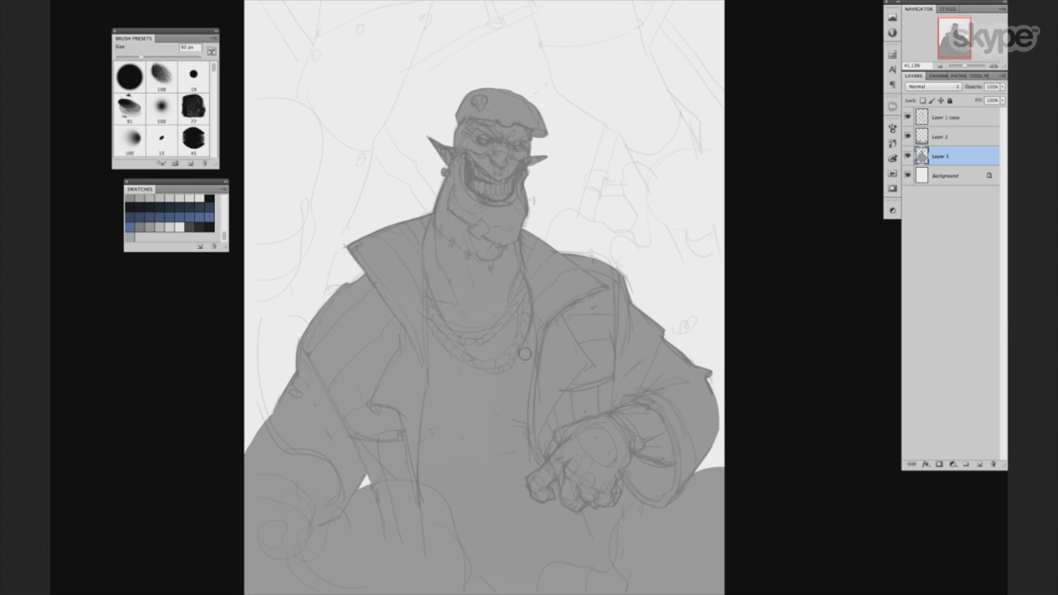
key(c)
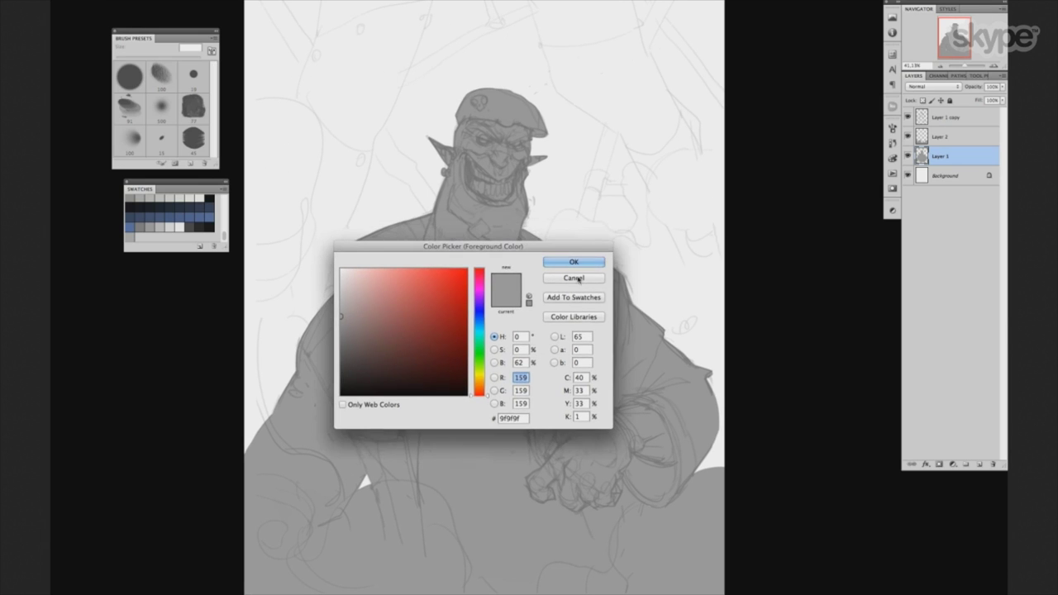
Dismiss the colour picker keeping 9f9f9f, briefly toggle the grey fill, and pan the drawing down.
click(577, 280)
key(c)
drag(582, 251, 588, 267)
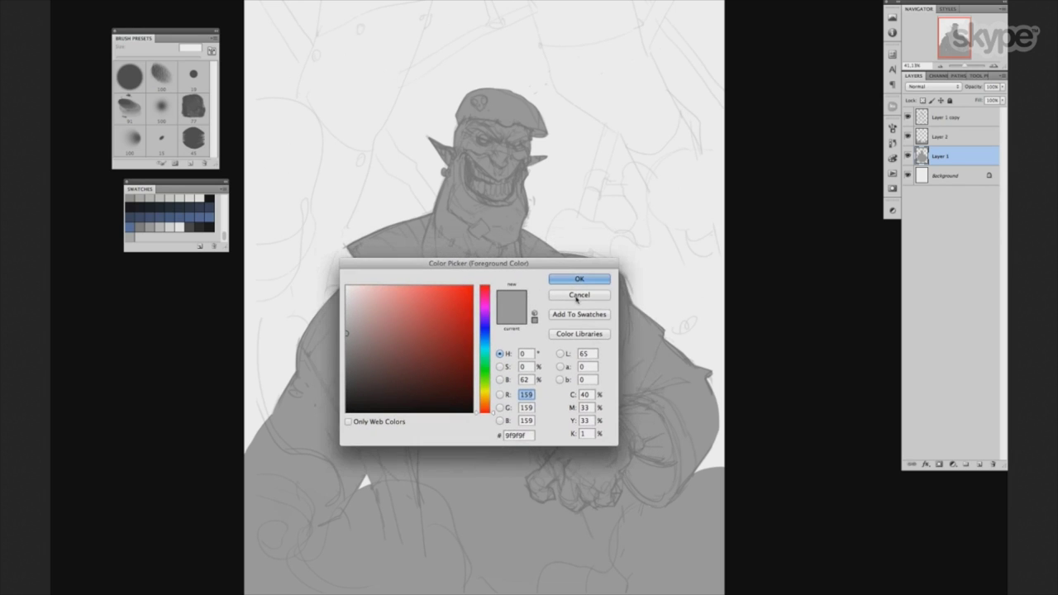
click(577, 295)
drag(580, 182, 595, 229)
click(907, 155)
drag(723, 115, 717, 162)
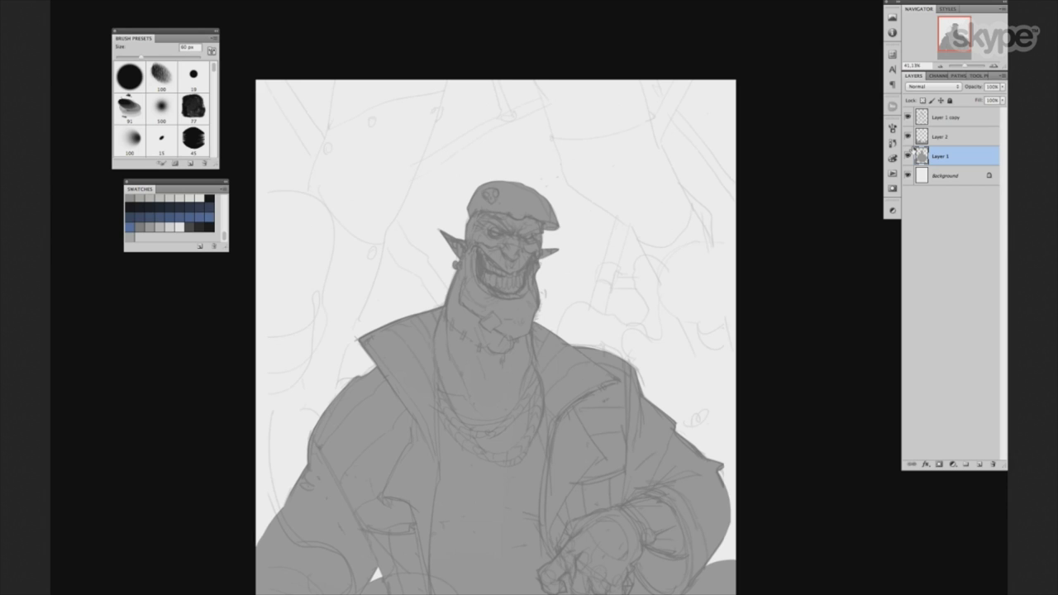
Fill the Background layer with the mid-grey foreground colour.
click(949, 174)
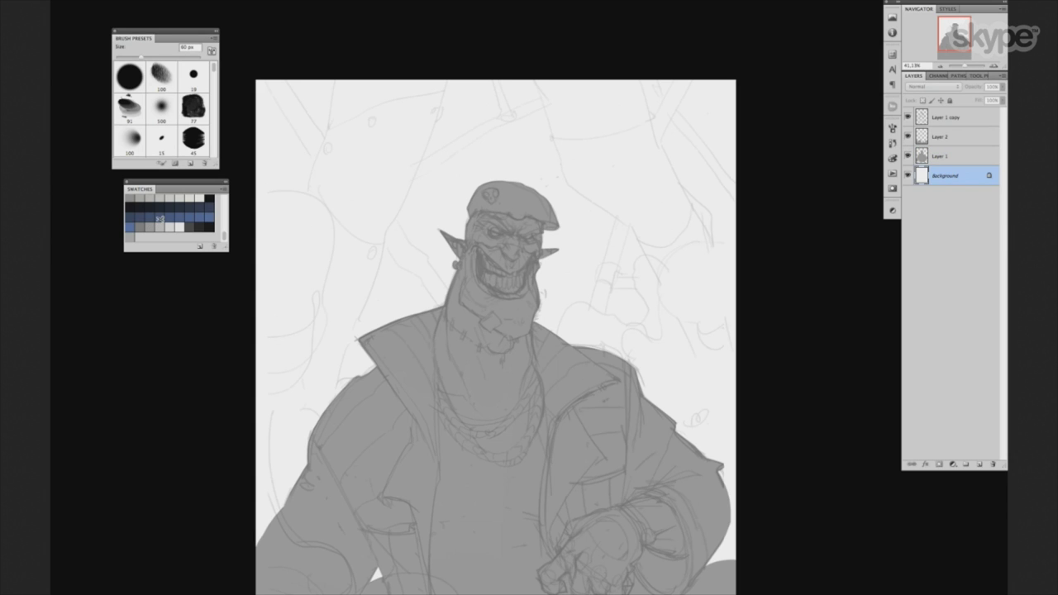
key(alt+BackSpace)
drag(621, 372, 614, 325)
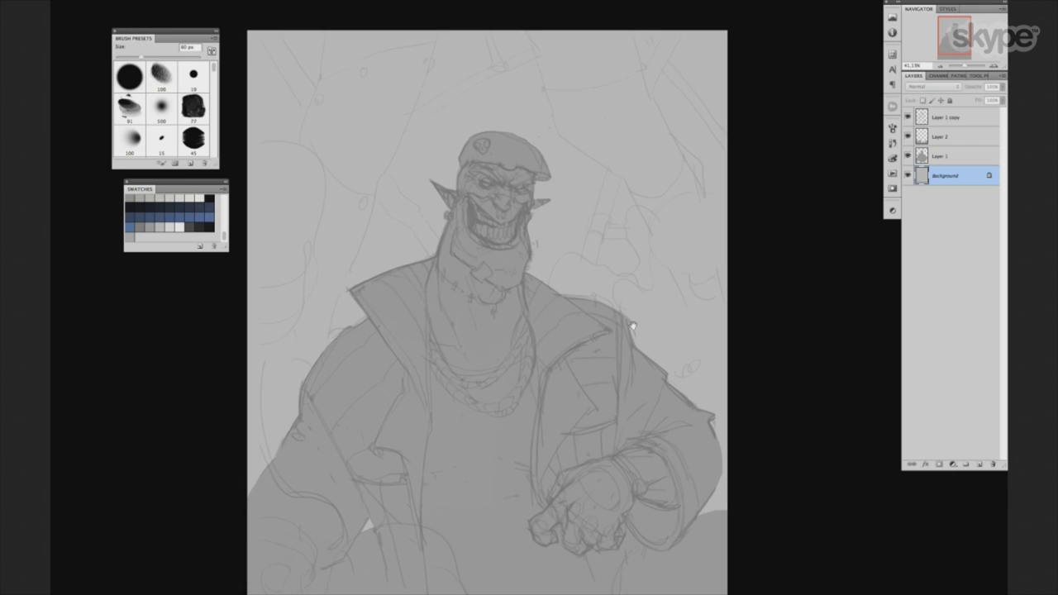
Make Layer 1 active, check the silhouette without line art, and set the brush to 25 px.
click(934, 137)
click(938, 159)
click(907, 118)
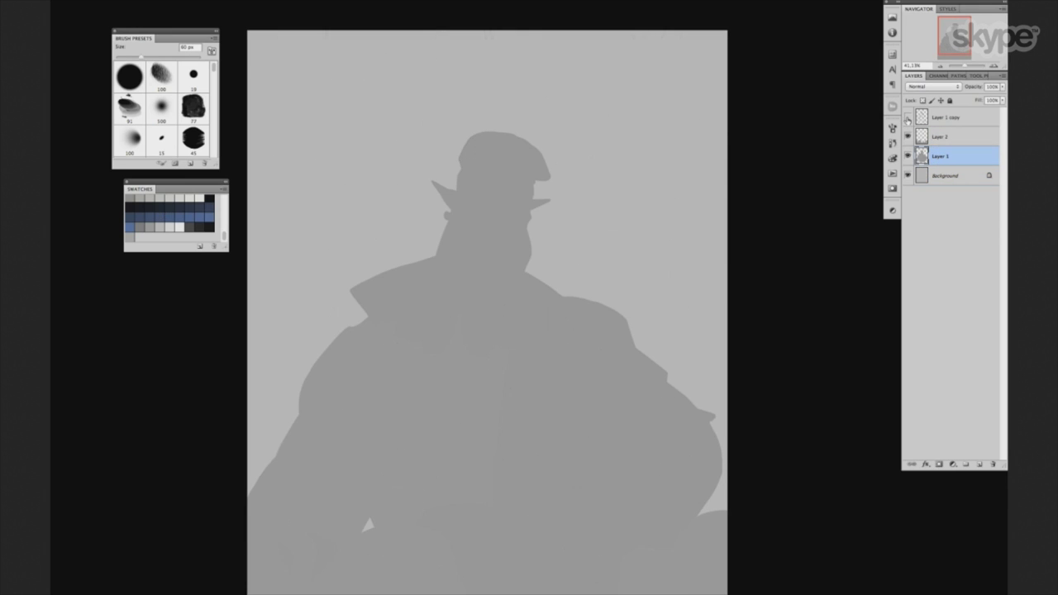
click(908, 117)
scroll(756, 177, down, 2)
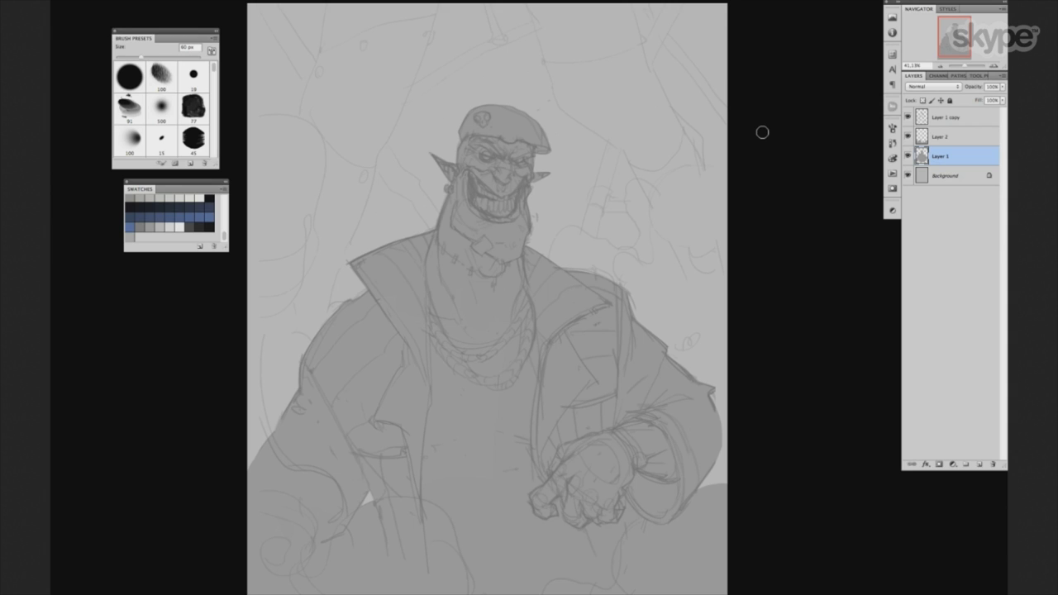
scroll(570, 369, up, 3)
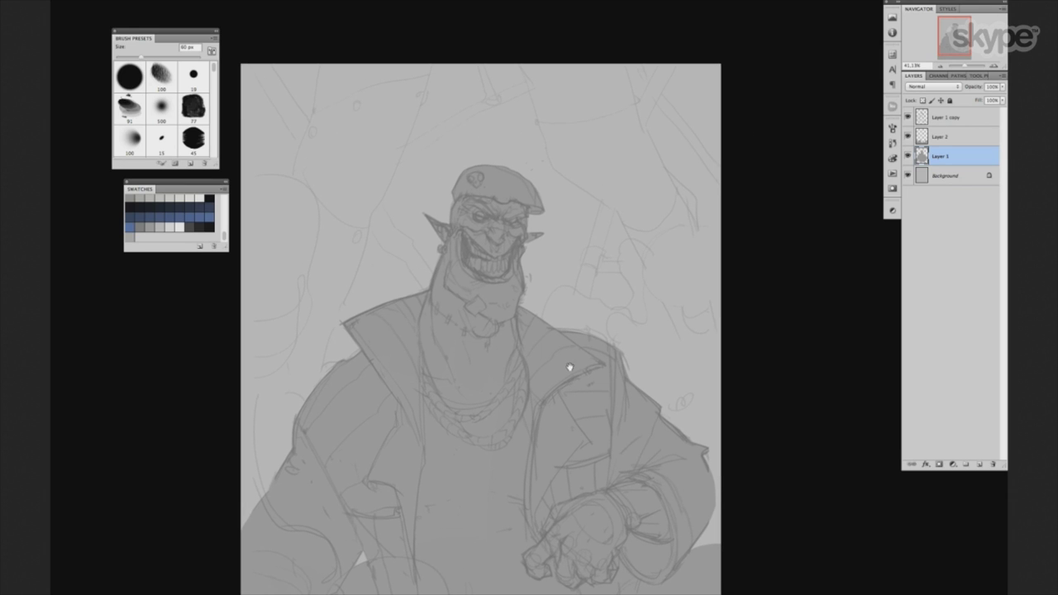
drag(141, 56, 126, 56)
click(956, 118)
key(ctrl+shift+alt+n)
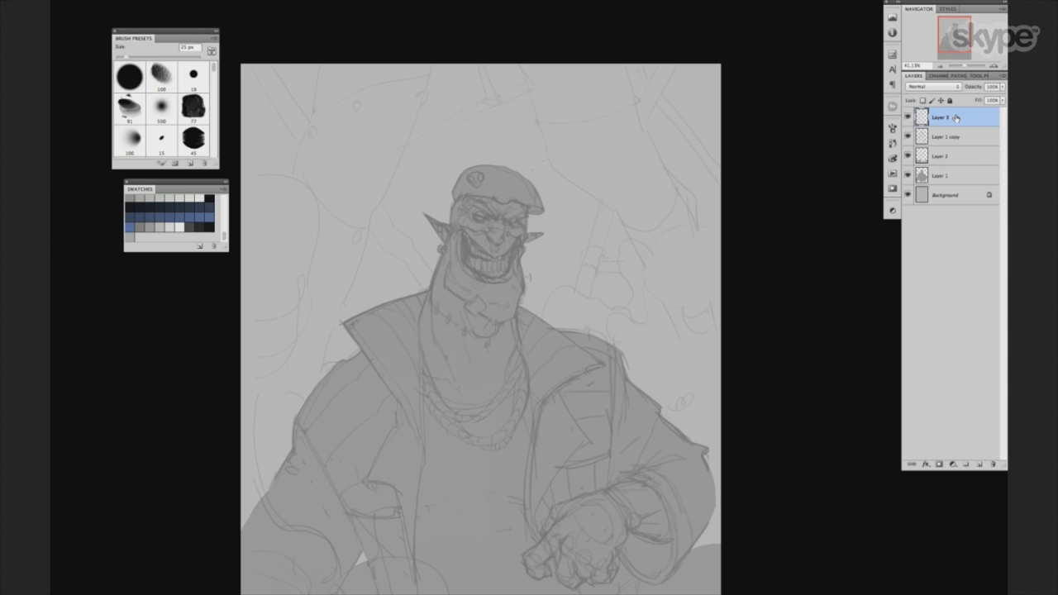
key(bracketright)
key(bracketright)
key(bracketright)
drag(427, 283, 427, 341)
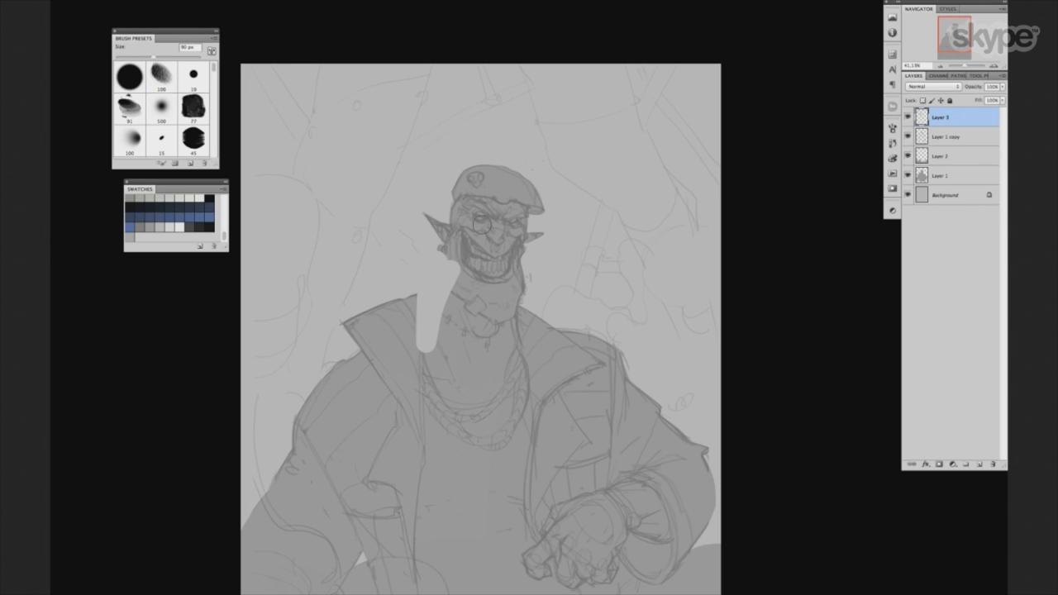
key(ctrl+z)
drag(366, 110, 369, 244)
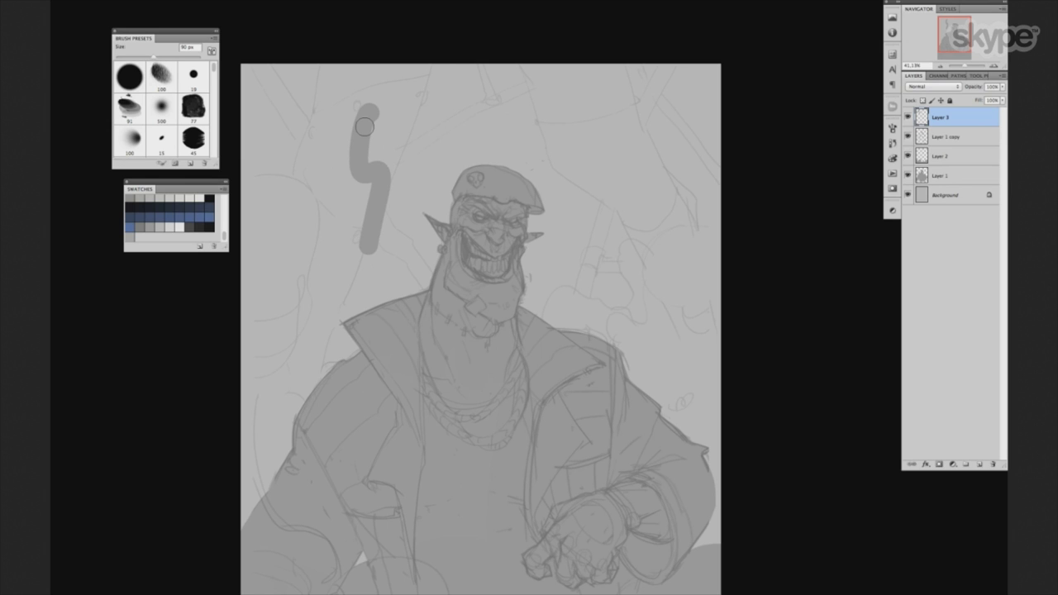
drag(364, 127, 397, 203)
drag(463, 173, 487, 160)
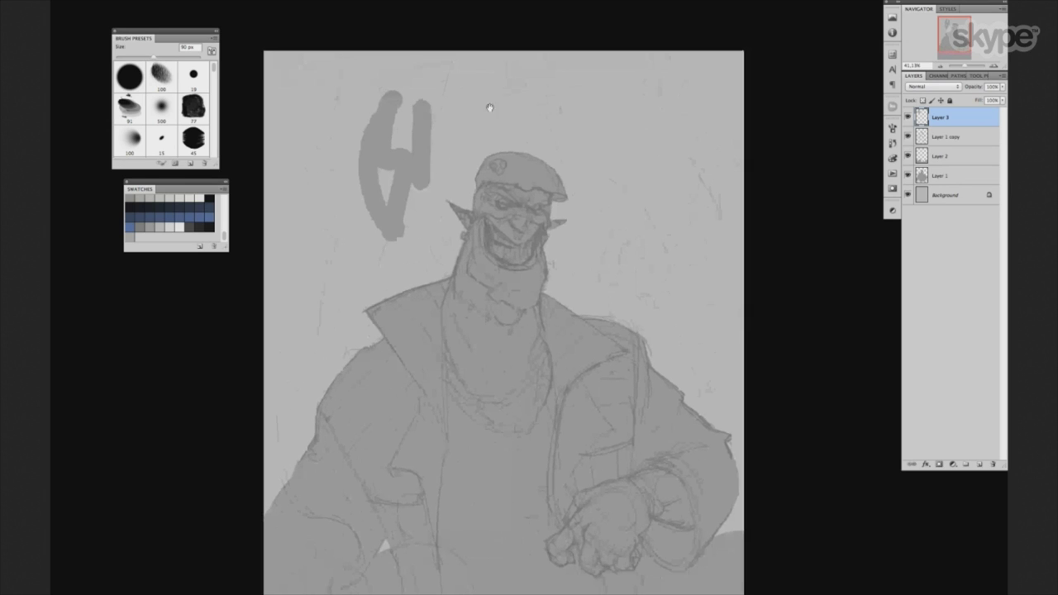
click(165, 109)
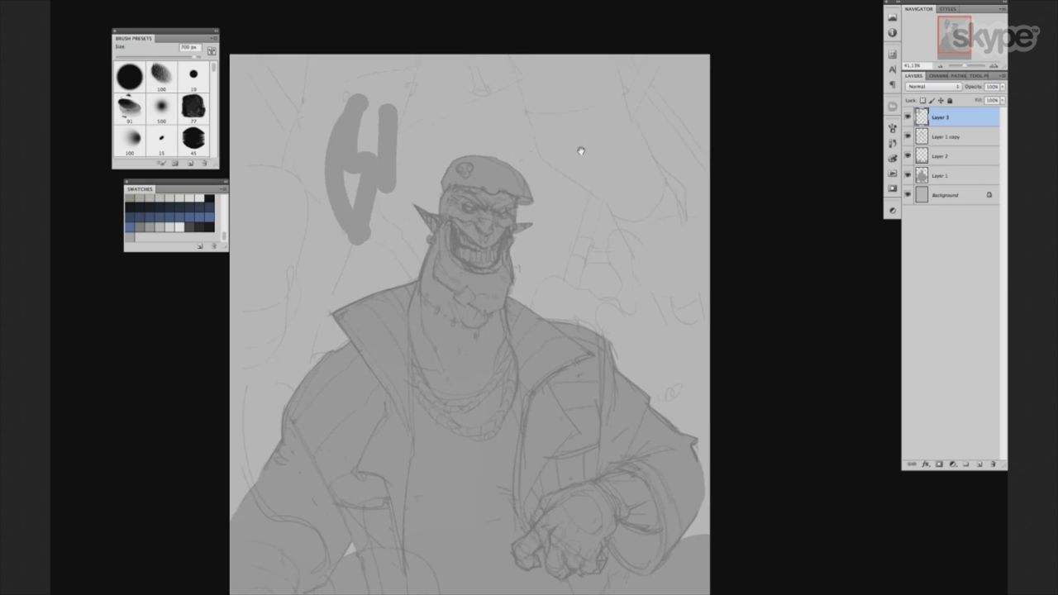
mouse_move(581, 150)
mouse_down()
mouse_move(590, 182)
mouse_move(637, 141)
mouse_move(602, 248)
mouse_move(645, 249)
mouse_move(626, 177)
mouse_up()
drag(425, 130, 485, 257)
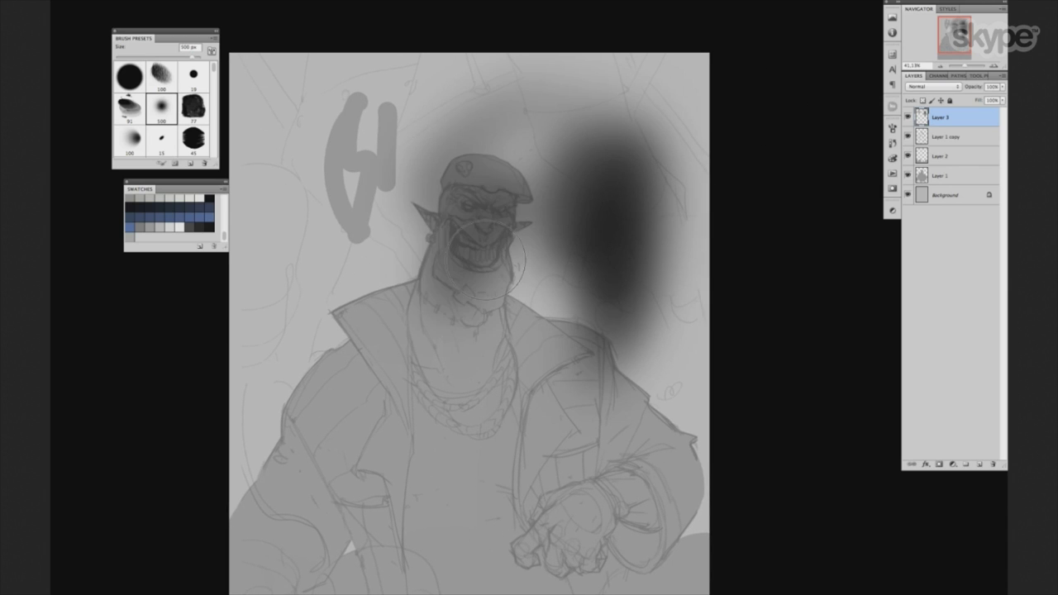
scroll(165, 108, down, 3)
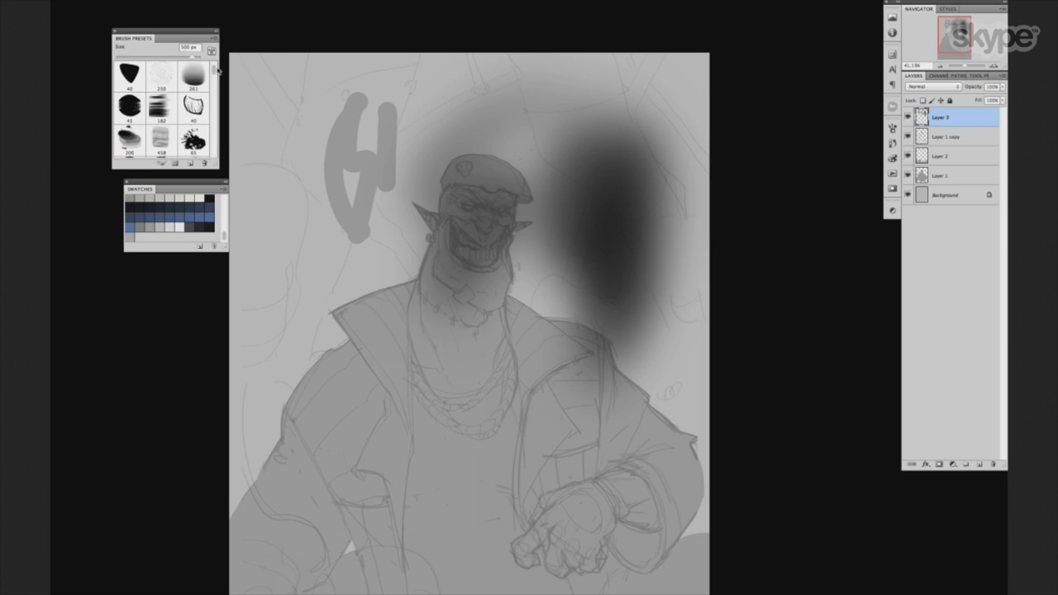
scroll(214, 83, up, 3)
key(bracketleft)
key(bracketleft)
key(bracketleft)
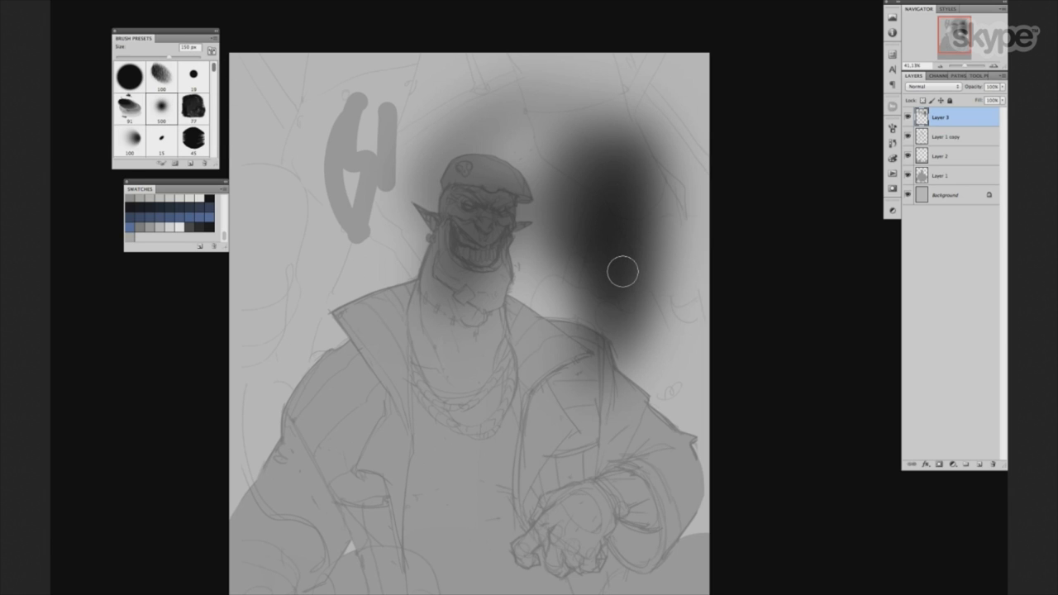
key(bracketleft)
key(bracketleft)
key(bracketright)
key(bracketright)
key(bracketright)
drag(542, 202, 570, 306)
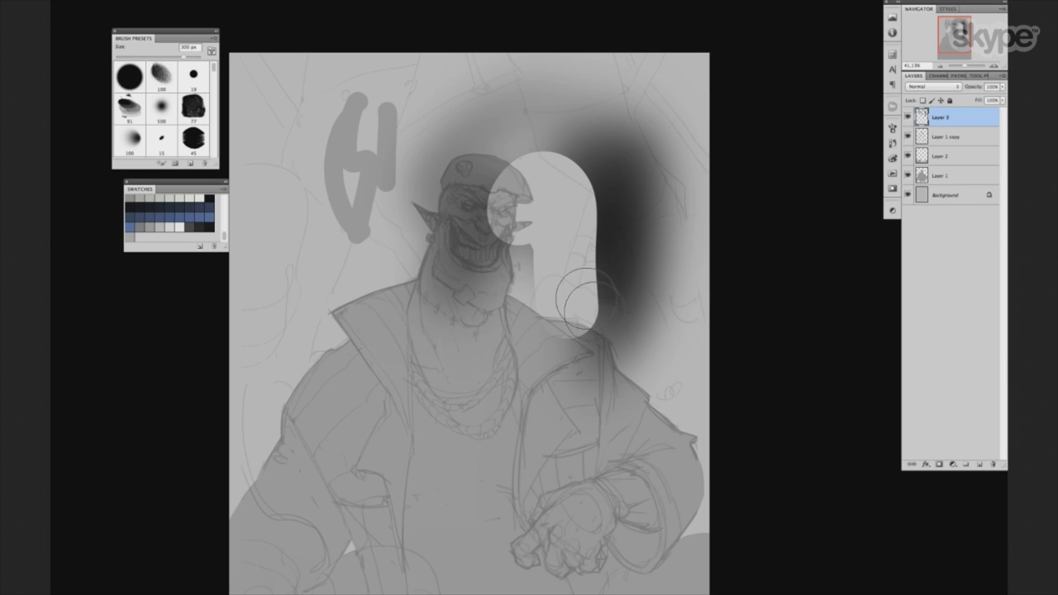
drag(552, 264, 588, 329)
drag(551, 295, 602, 338)
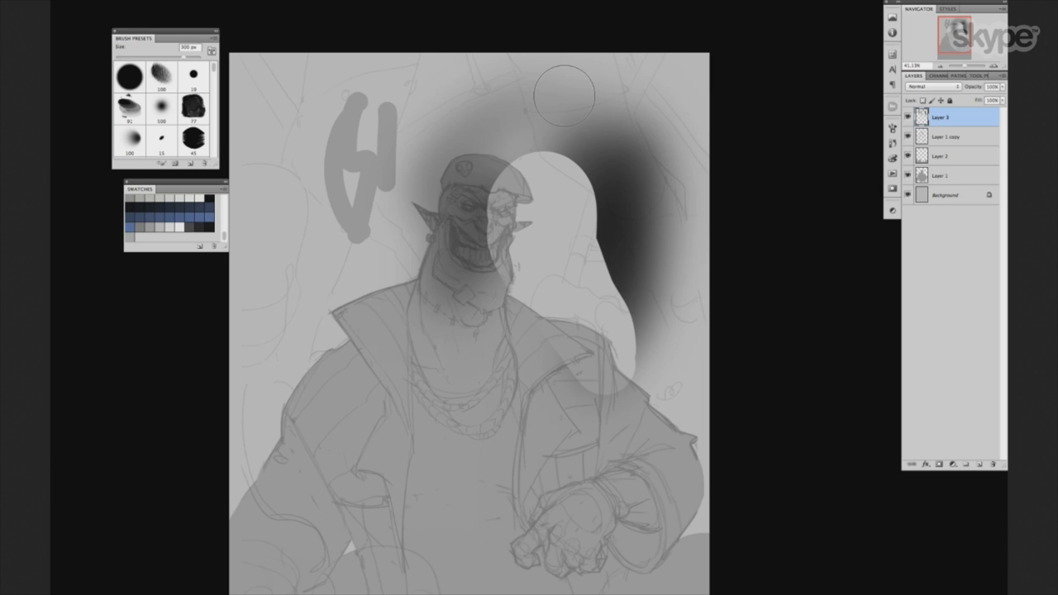
key(ctrl+alt+z)
key(ctrl+alt+z)
key(ctrl+alt+z)
key(])
key(])
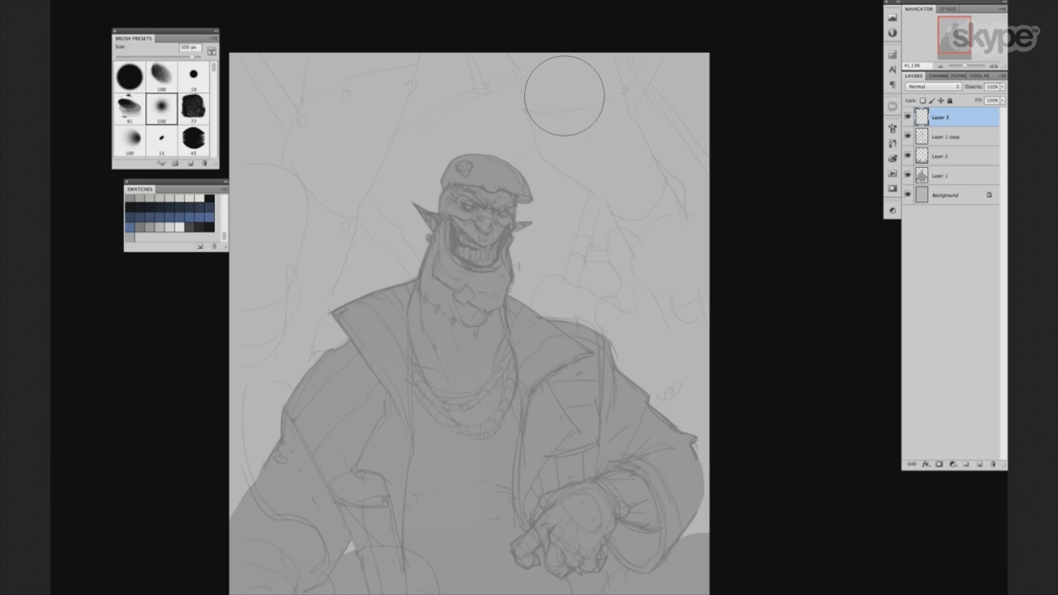
scroll(628, 141, up, 2)
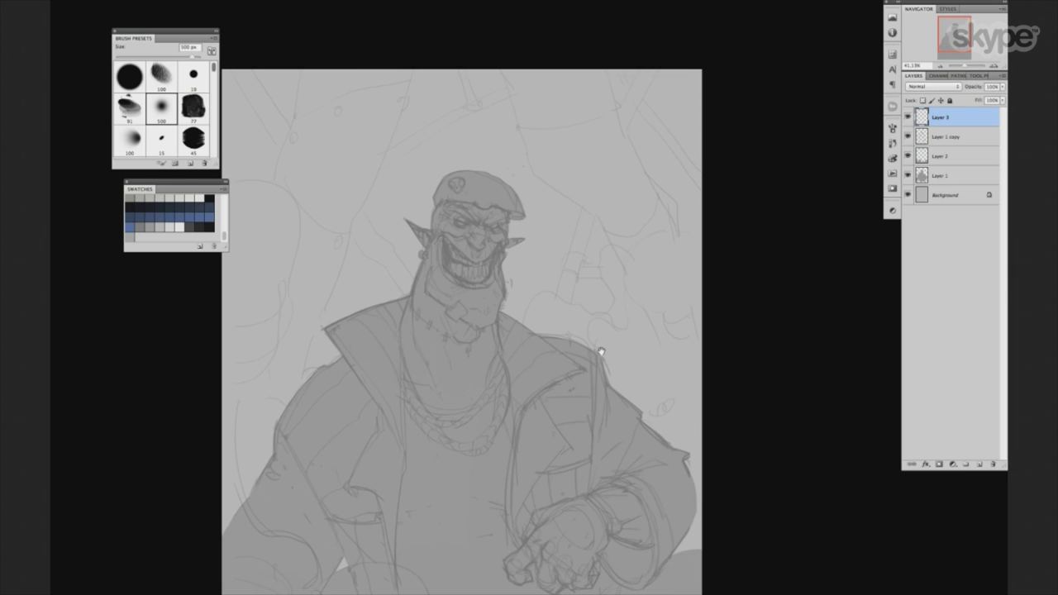
drag(601, 331, 616, 332)
click(130, 77)
drag(351, 150, 347, 180)
key(bracketleft)
key(bracketleft)
key(bracketleft)
mouse_move(413, 146)
mouse_down()
mouse_move(401, 154)
mouse_move(420, 130)
mouse_move(446, 130)
mouse_move(453, 157)
mouse_up()
drag(591, 161, 593, 210)
key(bracketleft)
drag(618, 175, 619, 200)
click(618, 200)
key(bracketleft)
key(bracketleft)
key(bracketleft)
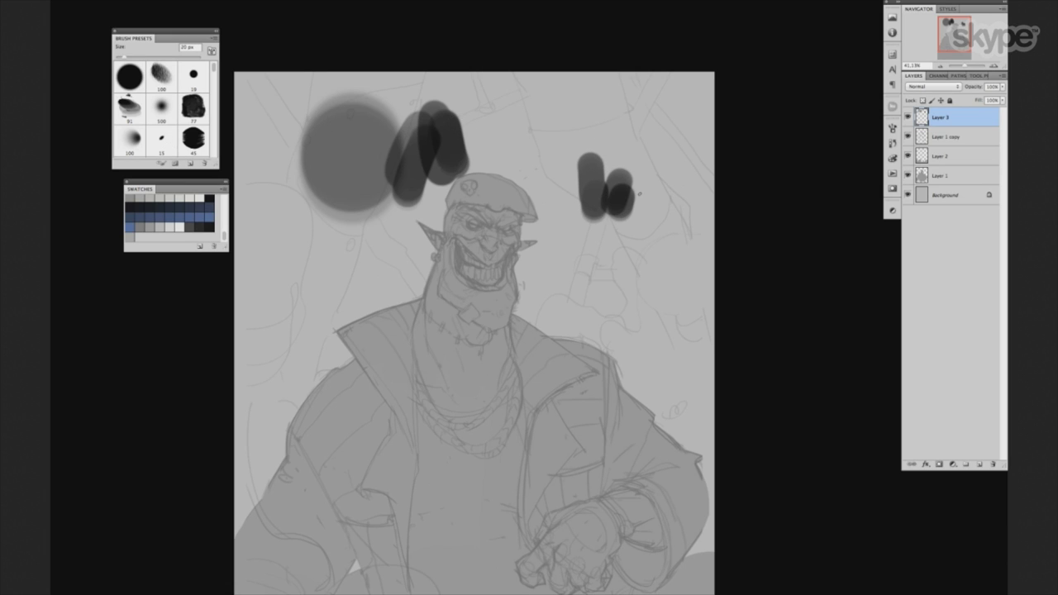
key(bracketright)
key(bracketright)
key(bracketright)
drag(644, 177, 646, 216)
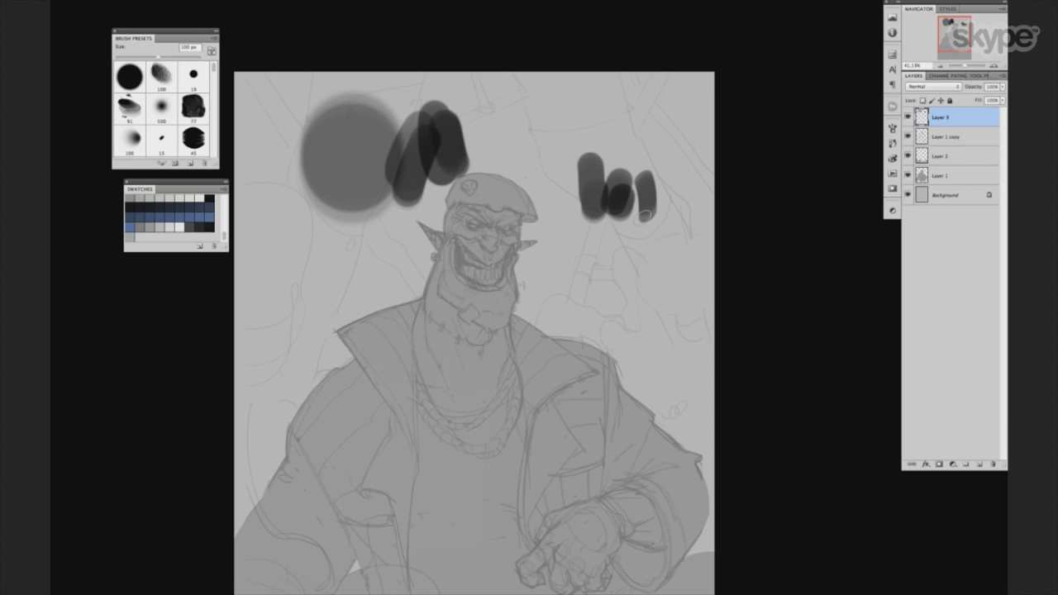
mouse_move(652, 175)
mouse_down()
mouse_move(664, 202)
mouse_move(628, 269)
mouse_move(667, 202)
mouse_move(613, 285)
mouse_up()
key(bracketright)
drag(640, 240, 615, 301)
key(ctrl+a)
key(Delete)
key(ctrl+d)
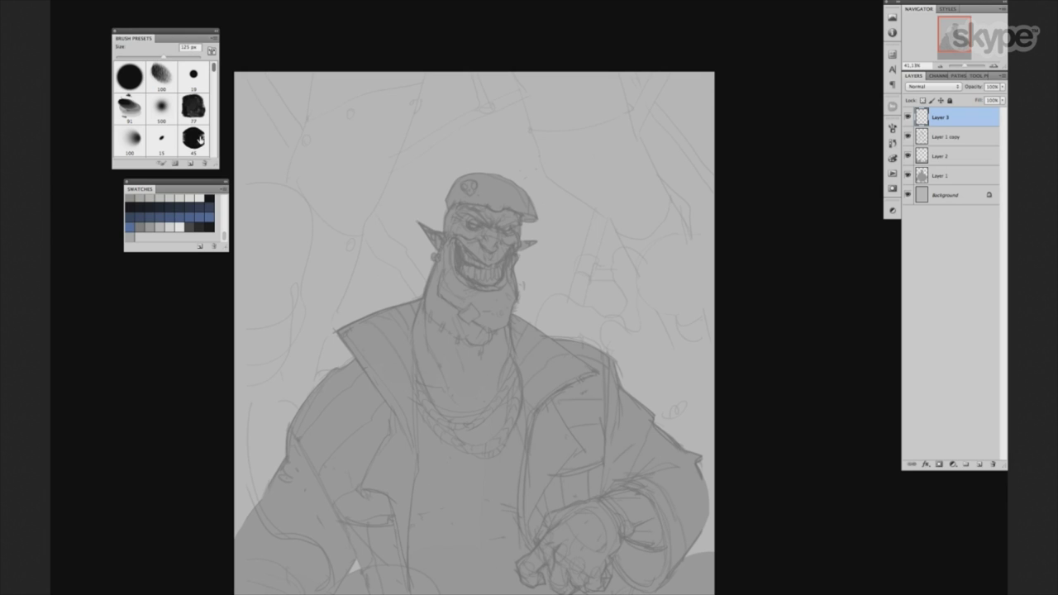
drag(444, 128, 429, 187)
key(bracketright)
key(bracketright)
key(bracketright)
mouse_move(607, 147)
mouse_down()
mouse_move(570, 269)
mouse_move(589, 330)
mouse_up()
drag(648, 142, 613, 304)
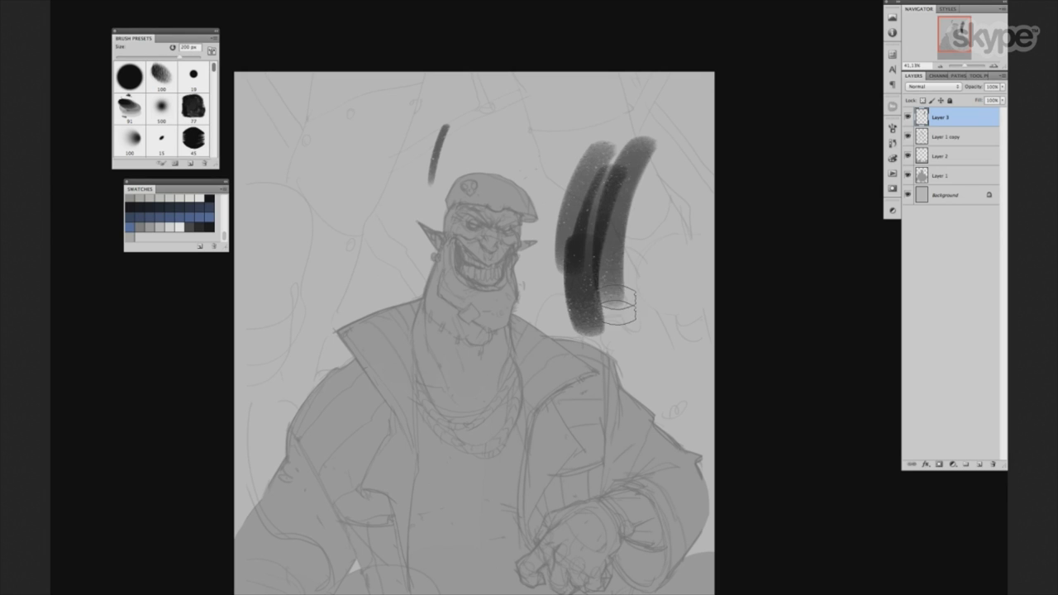
drag(650, 154, 616, 297)
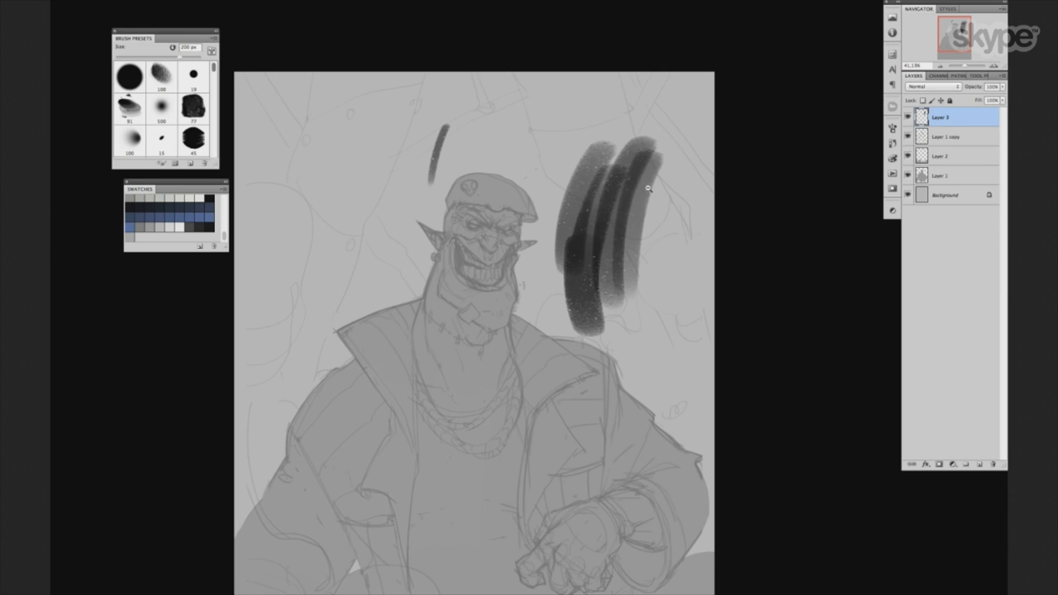
scroll(649, 188, up, 1)
scroll(587, 190, up, 3)
drag(619, 71, 529, 360)
click(198, 108)
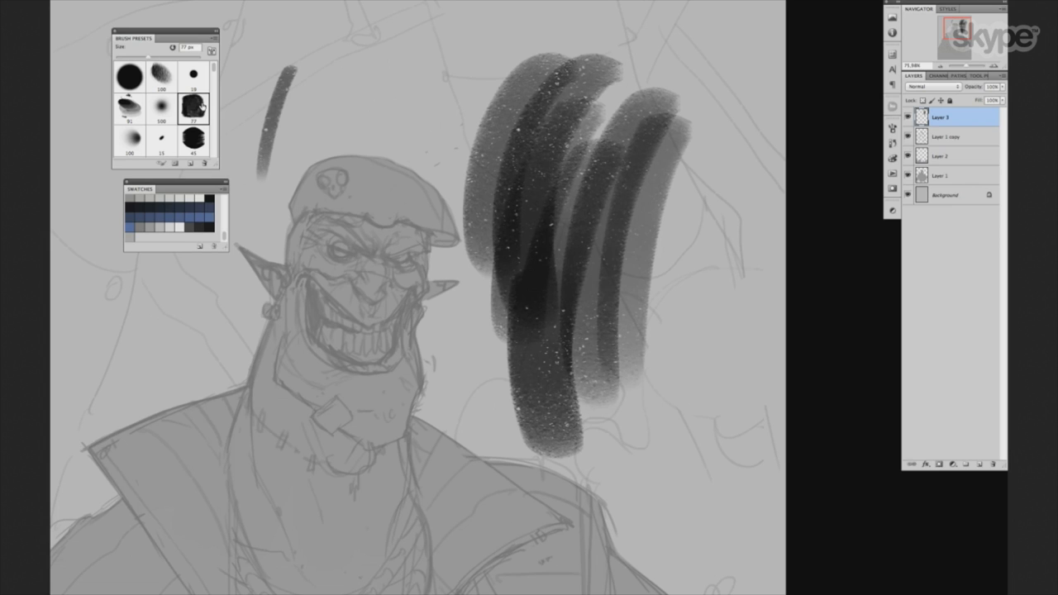
scroll(657, 313, down, 2)
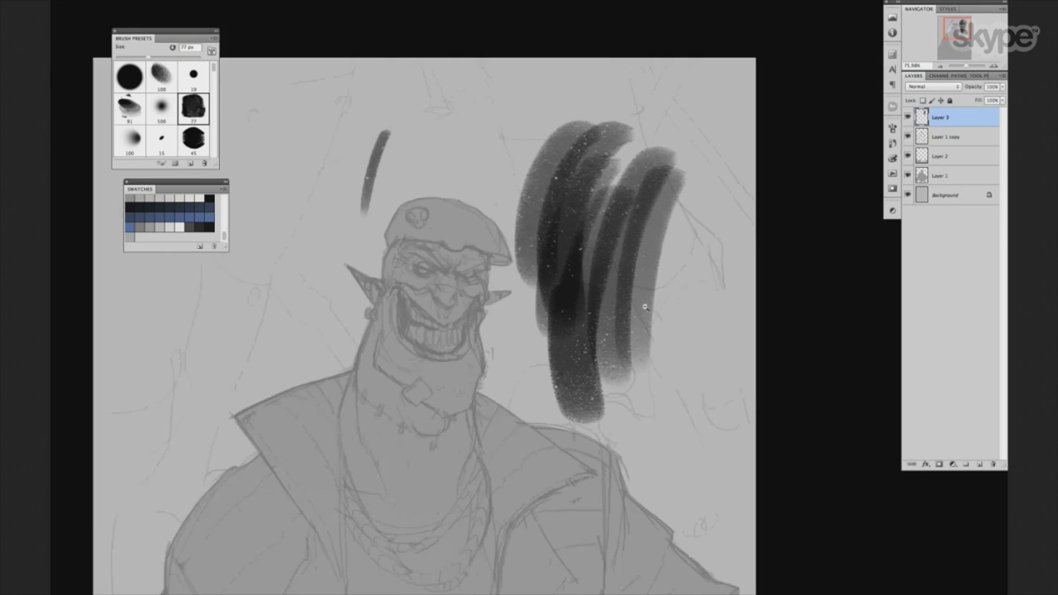
key(bracketright)
key(bracketright)
key(bracketright)
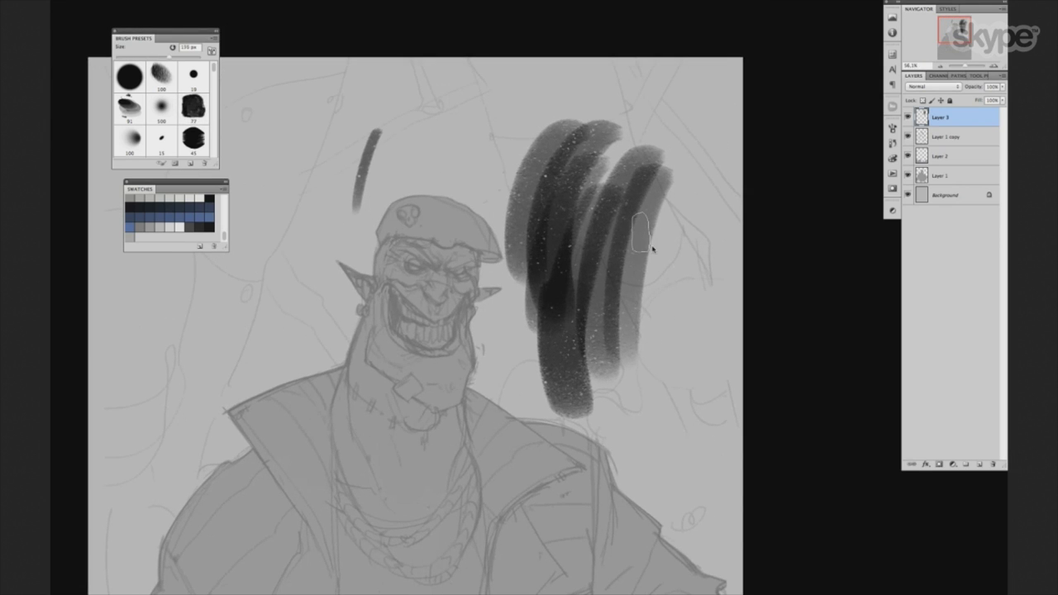
key(bracketleft)
key(bracketleft)
mouse_move(661, 215)
mouse_down()
mouse_move(652, 322)
mouse_move(685, 280)
mouse_up()
key(bracketright)
key(bracketright)
key(bracketright)
drag(709, 240, 694, 327)
drag(707, 269, 691, 372)
mouse_move(683, 306)
mouse_down()
mouse_move(668, 409)
mouse_move(654, 412)
mouse_up()
drag(278, 85, 248, 207)
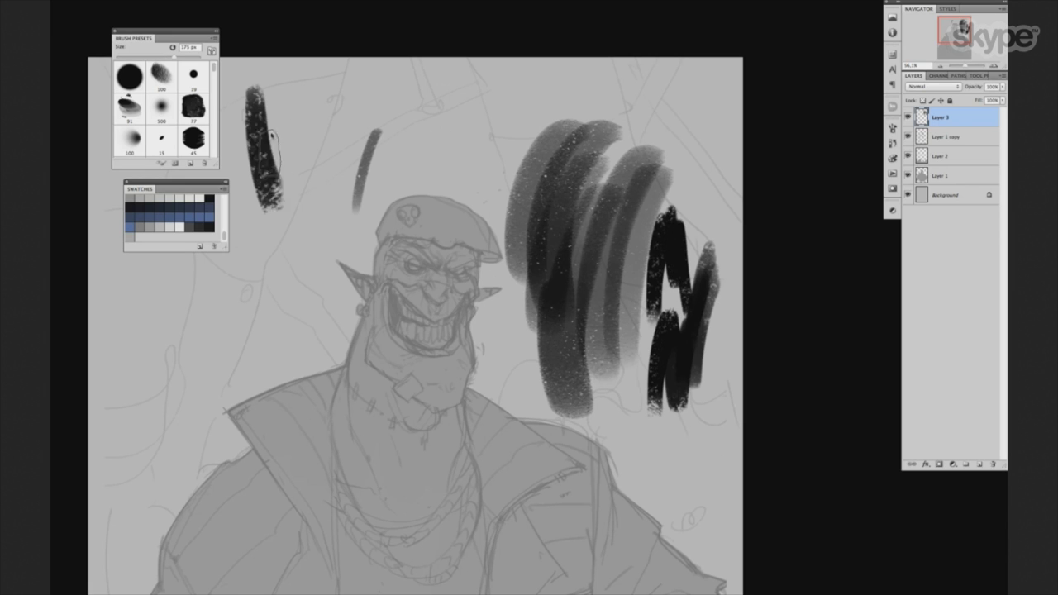
drag(291, 108, 266, 225)
drag(312, 145, 289, 241)
key(ctrl+alt+z)
key(ctrl+alt+z)
key(ctrl+alt+z)
key(bracketright)
key(ctrl+alt+z)
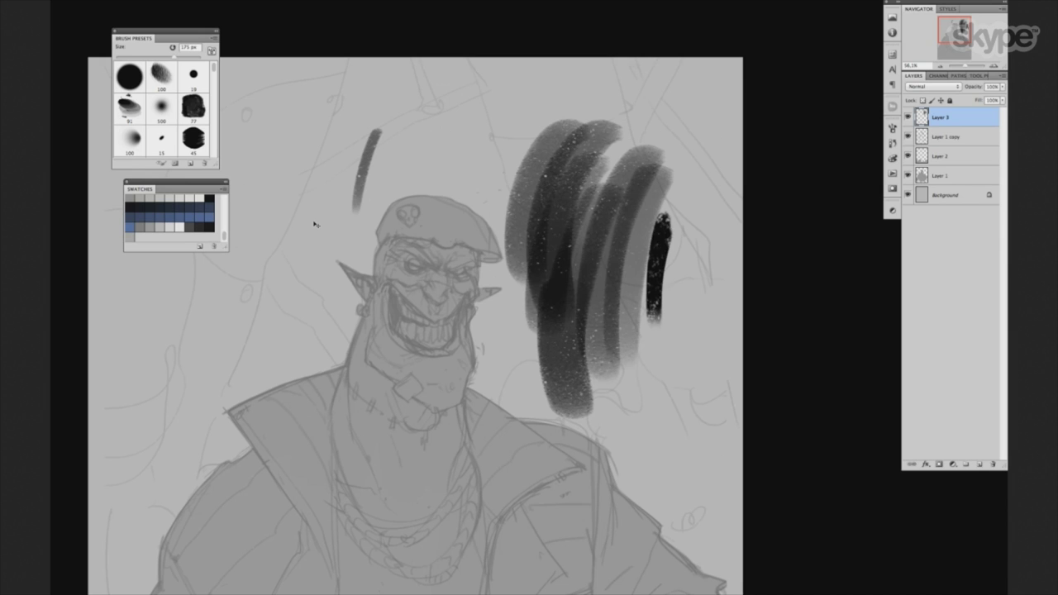
key(ctrl+alt+z)
key(ctrl+alt+z)
key(ctrl+alt+z)
key(ctrl+alt+z)
key(ctrl+alt+z)
key(ctrl+alt+z)
key(ctrl+alt+z)
key(ctrl+alt+z)
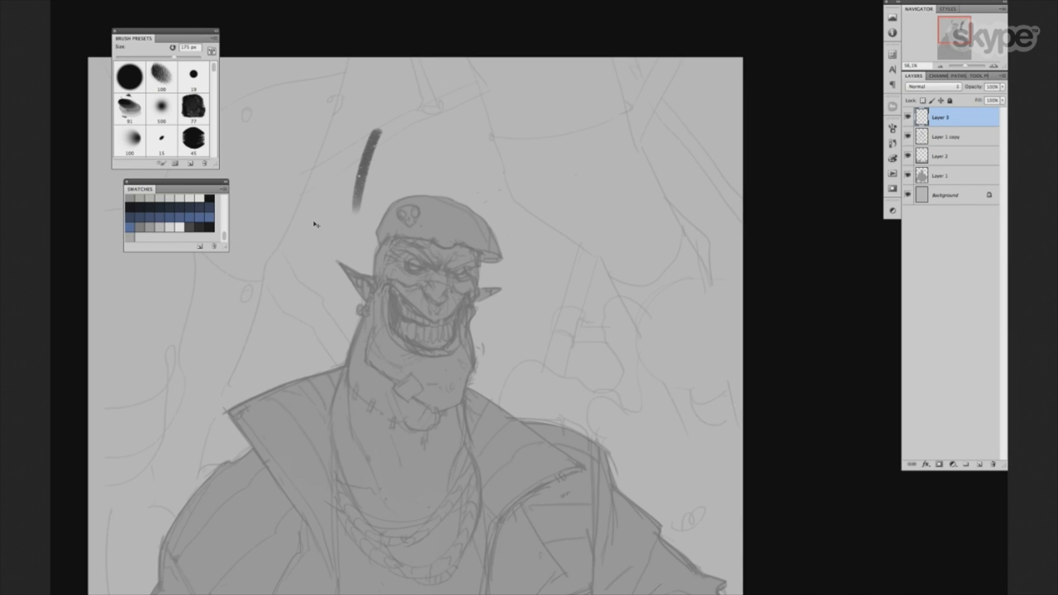
key(ctrl+alt+z)
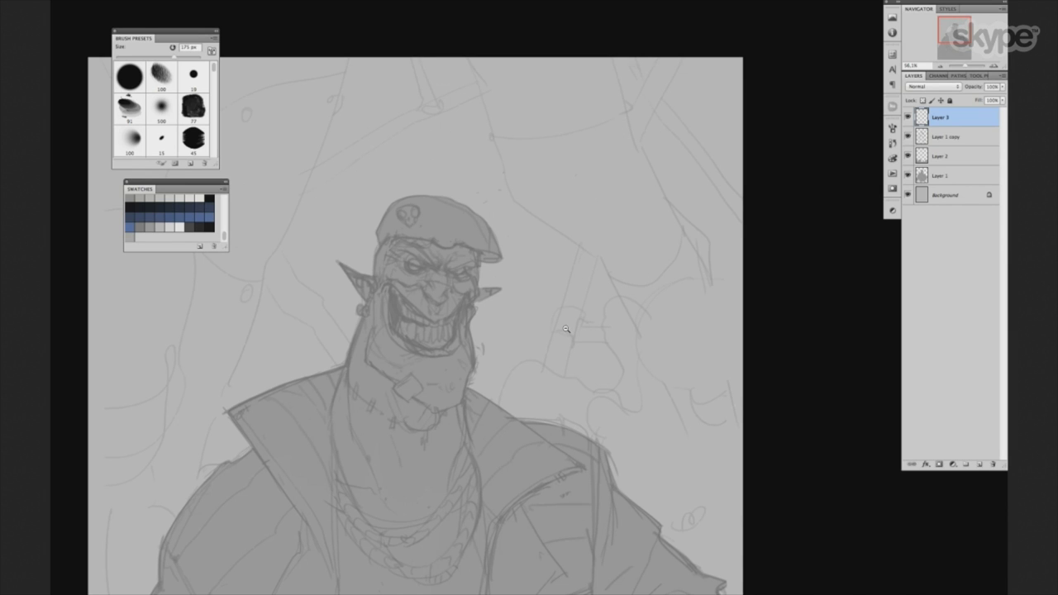
drag(566, 328, 545, 329)
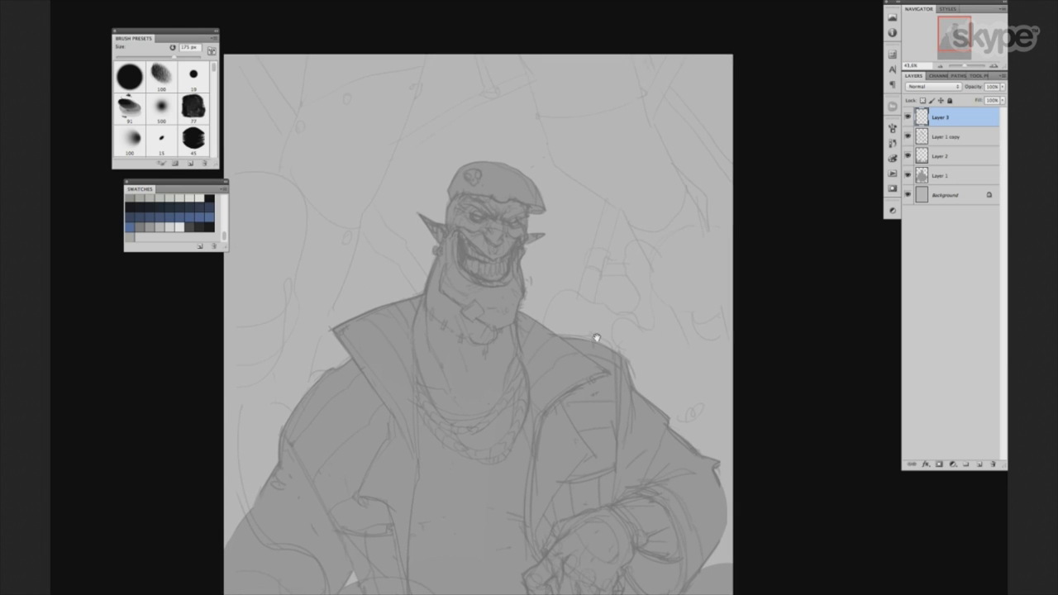
Test the scatter brush with dabs beside the beret, then undo them.
click(170, 139)
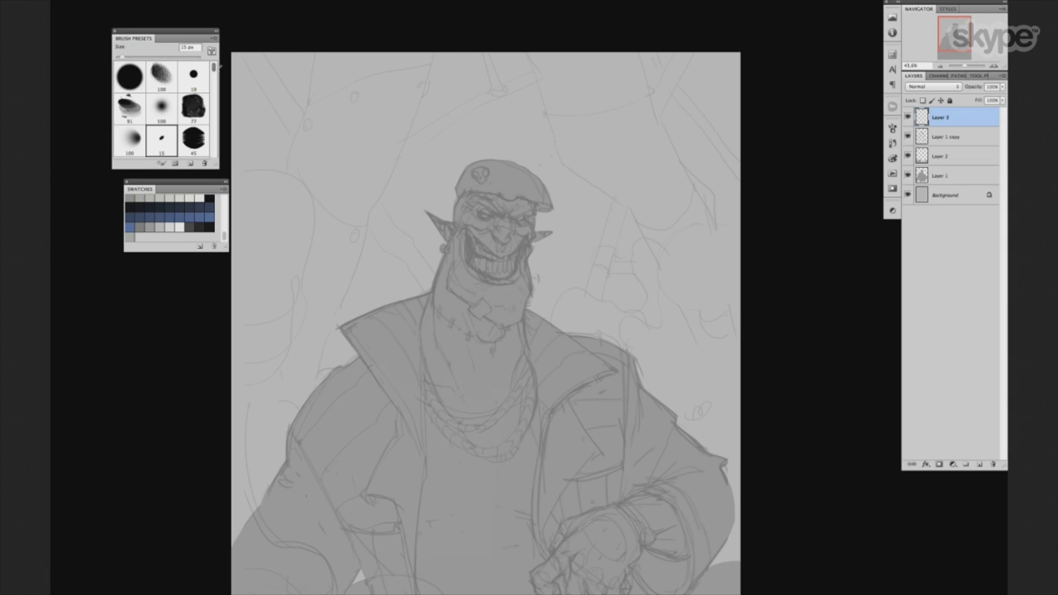
right_click(343, 107)
scroll(512, 248, down, 3)
scroll(513, 248, down, 3)
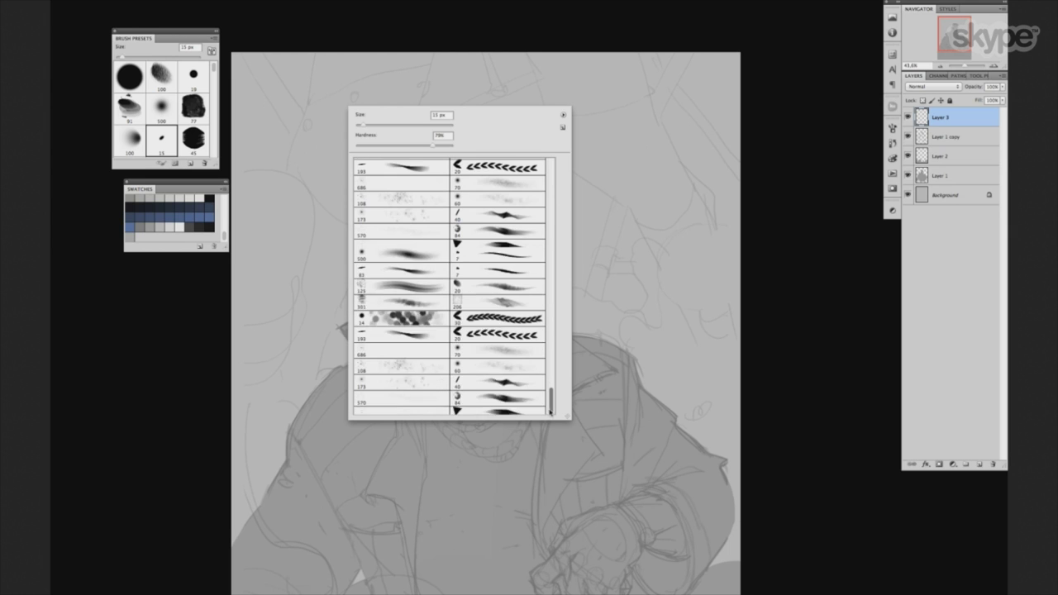
scroll(520, 330, down, 3)
double_click(528, 395)
drag(595, 165, 677, 186)
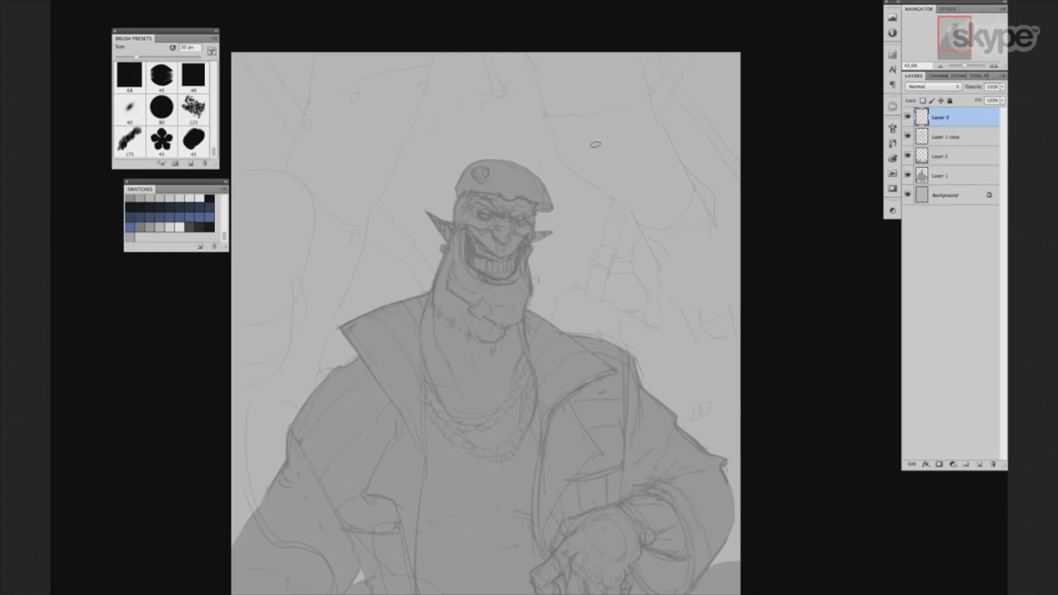
right_click(585, 289)
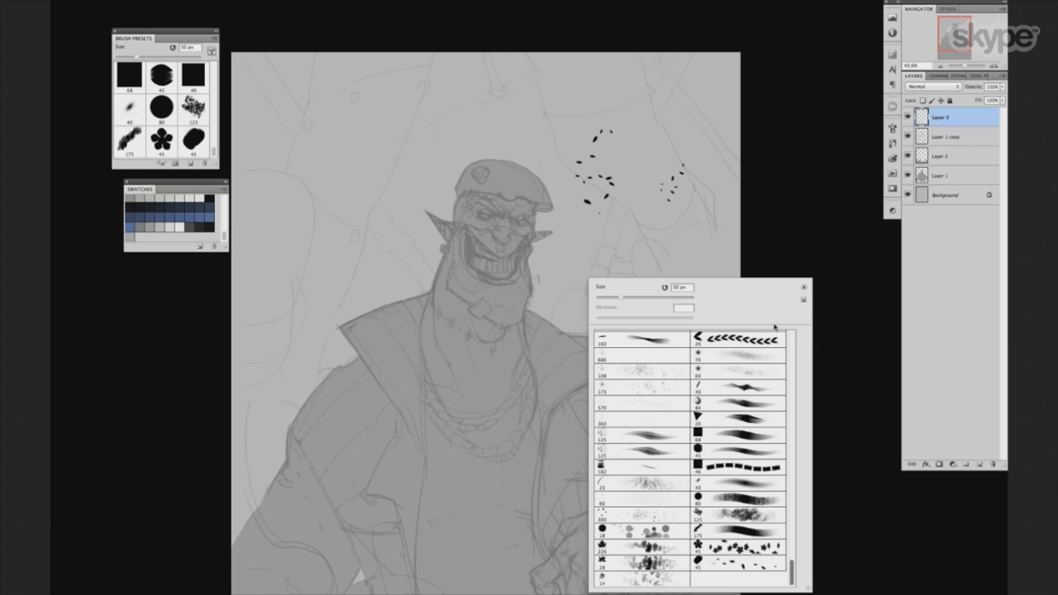
click(742, 483)
key(Return)
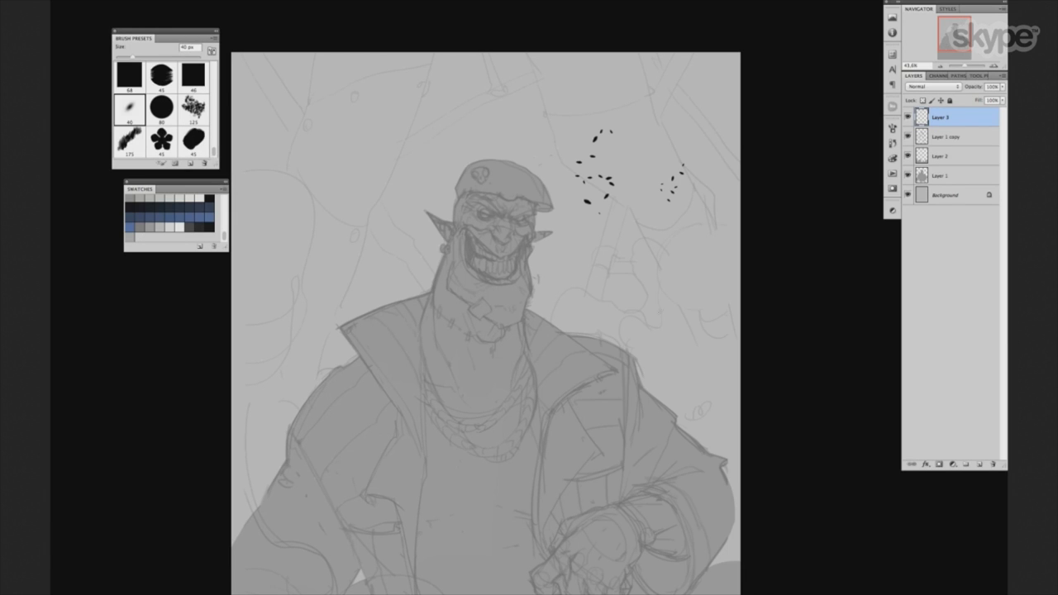
key(ctrl+z)
Test a soft diagonal stroke up to 600 px, undo it, and return to the 15 px brush.
key(bracketright)
key(bracketright)
key(bracketright)
key(bracketright)
key(bracketright)
key(bracketright)
drag(326, 330, 372, 151)
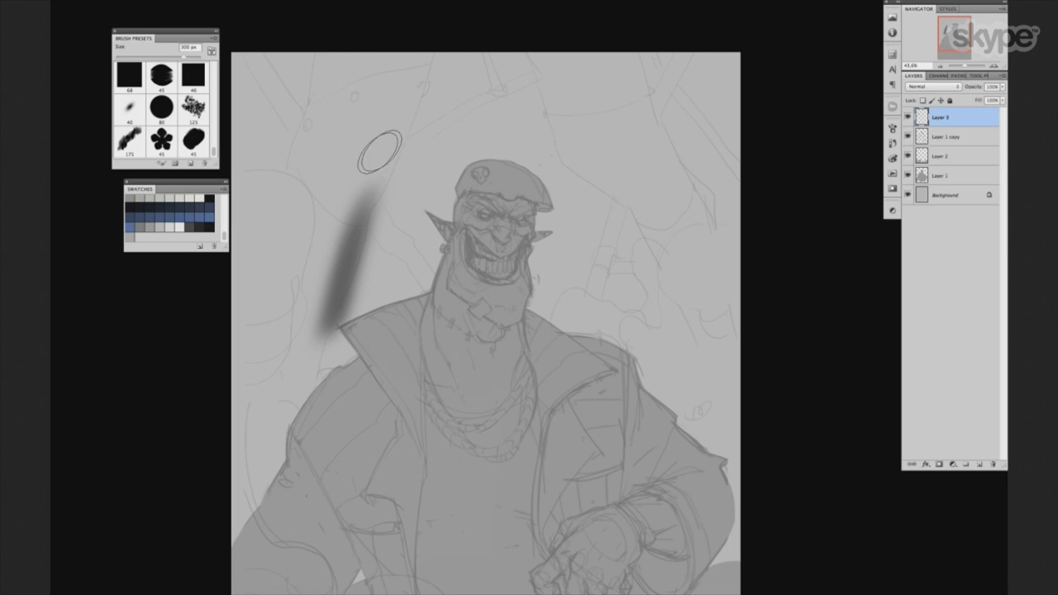
mouse_move(355, 240)
mouse_down()
mouse_move(425, 57)
mouse_move(330, 314)
mouse_up()
key(bracketright)
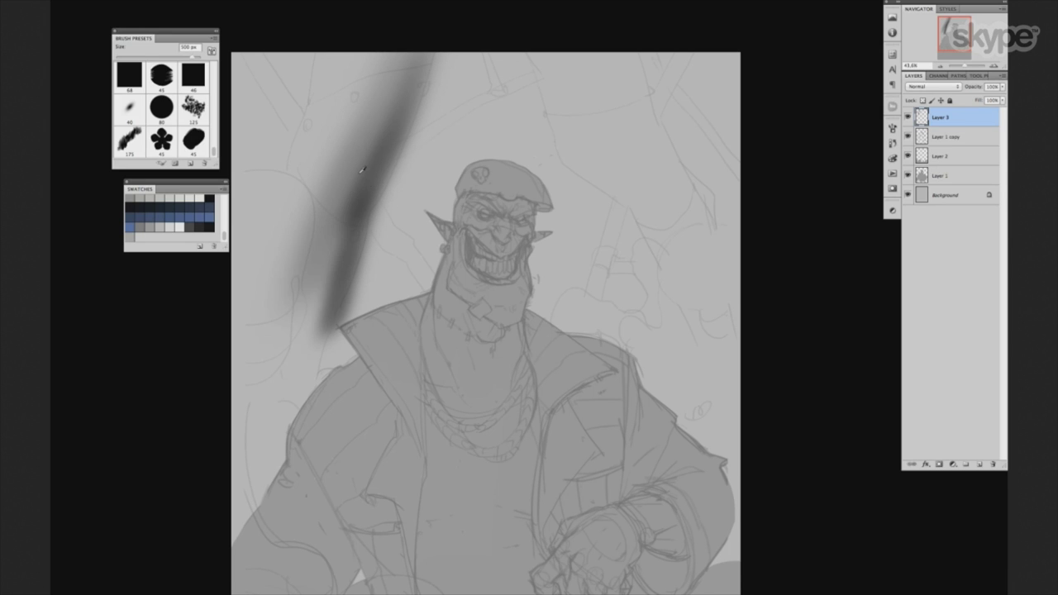
drag(363, 199, 306, 331)
key(bracketright)
drag(354, 83, 308, 273)
key(bracketright)
drag(366, 71, 340, 214)
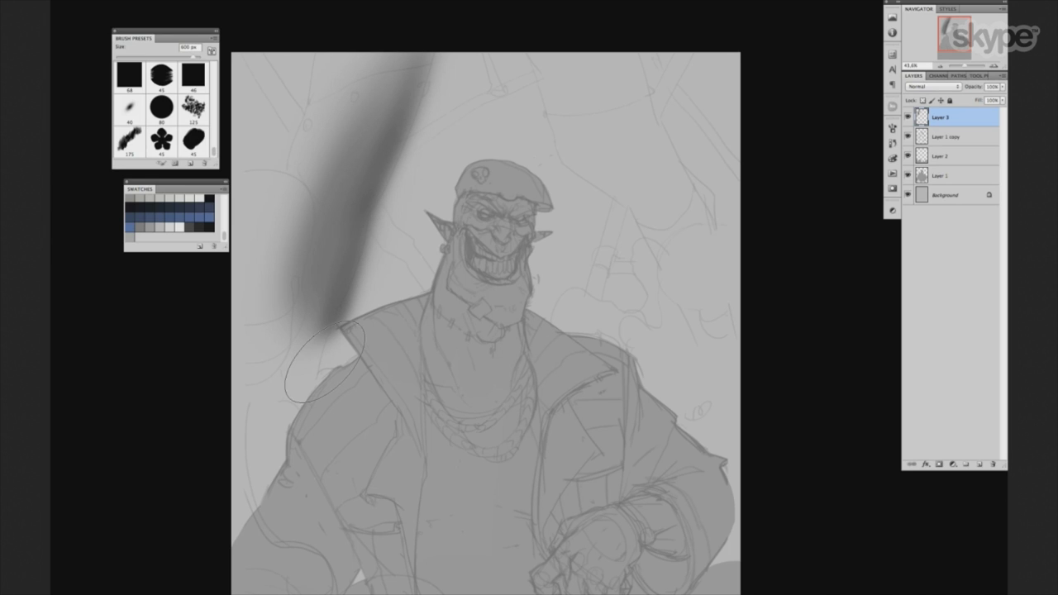
key(ctrl+alt+z)
key(ctrl+alt+z)
key(ctrl+alt+z)
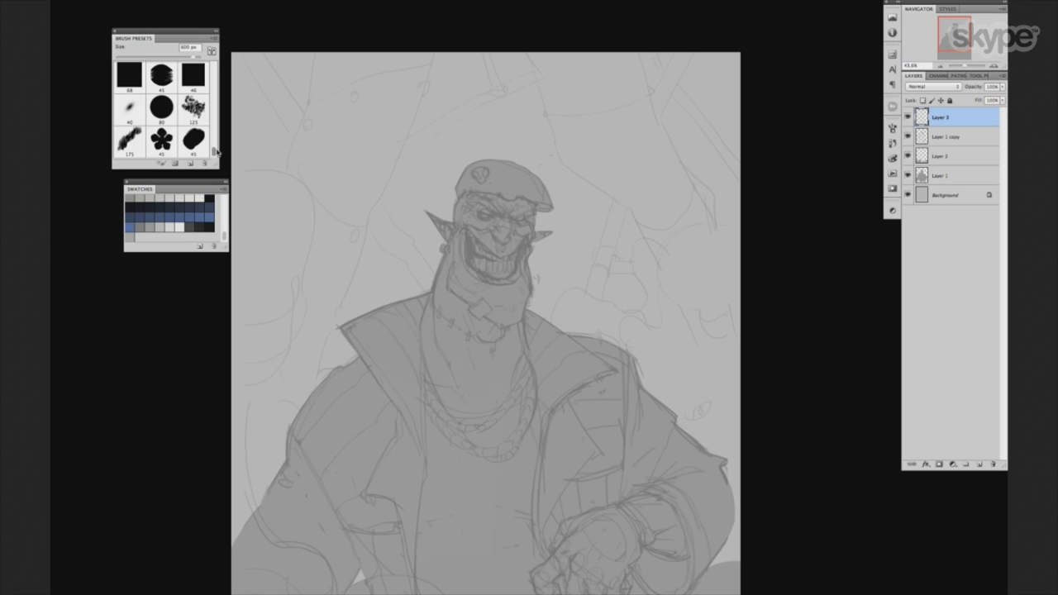
drag(214, 150, 214, 67)
click(161, 140)
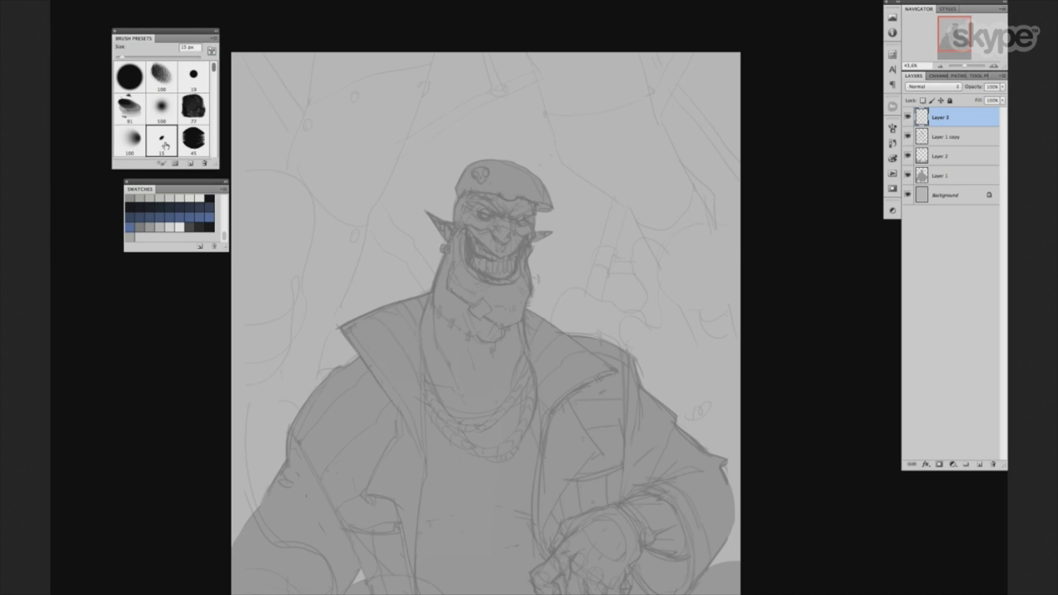
Delete the test layer and make Layer 1 active.
key(bracketright)
key(Delete)
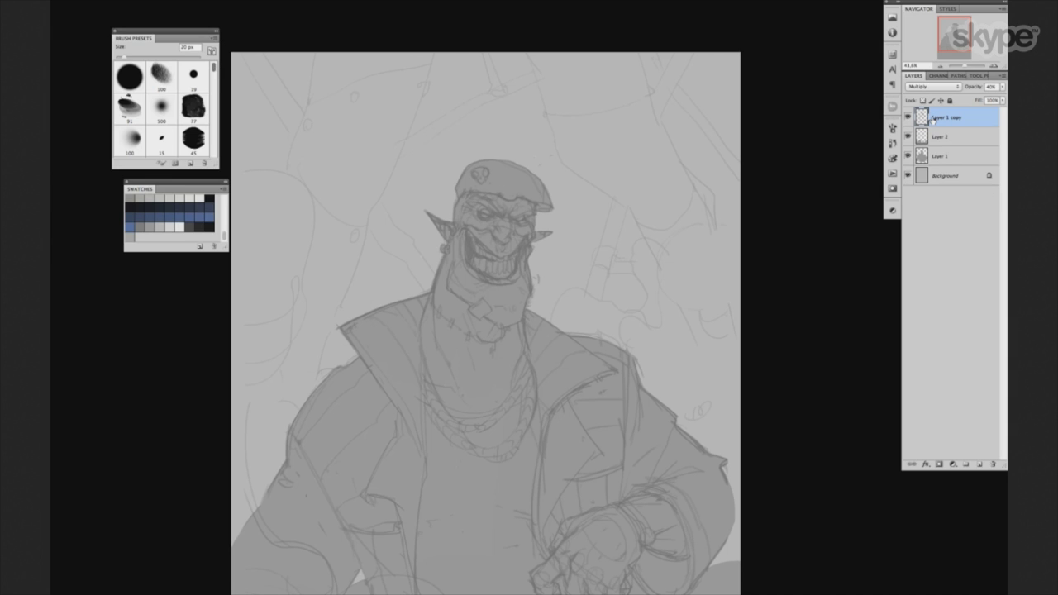
click(937, 156)
Recentre and zoom out on the orc, then hide the sketch layer to view the flat silhouette.
drag(549, 282, 570, 283)
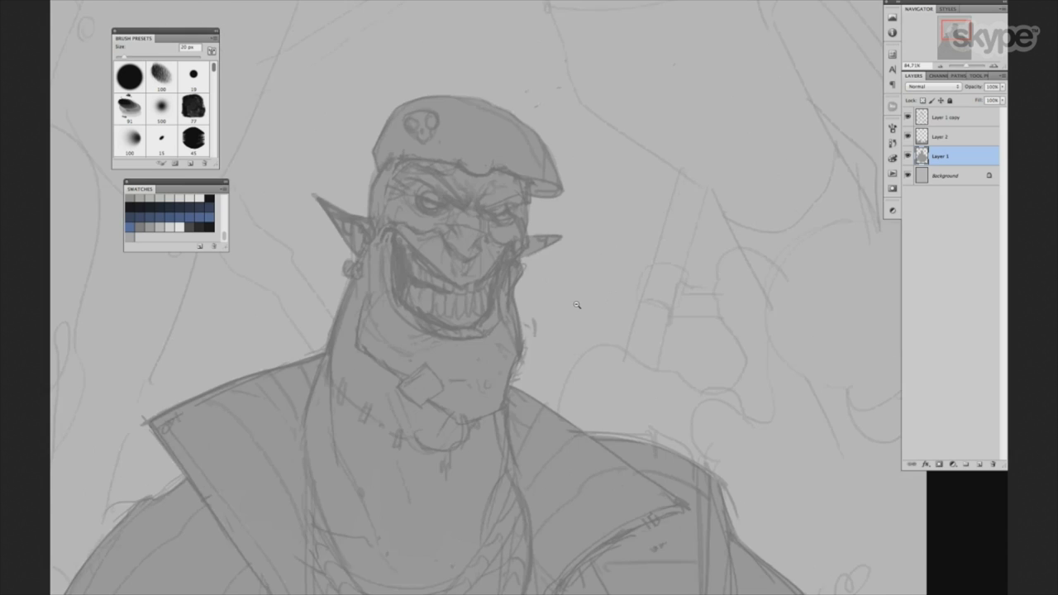
scroll(577, 305, down, 2)
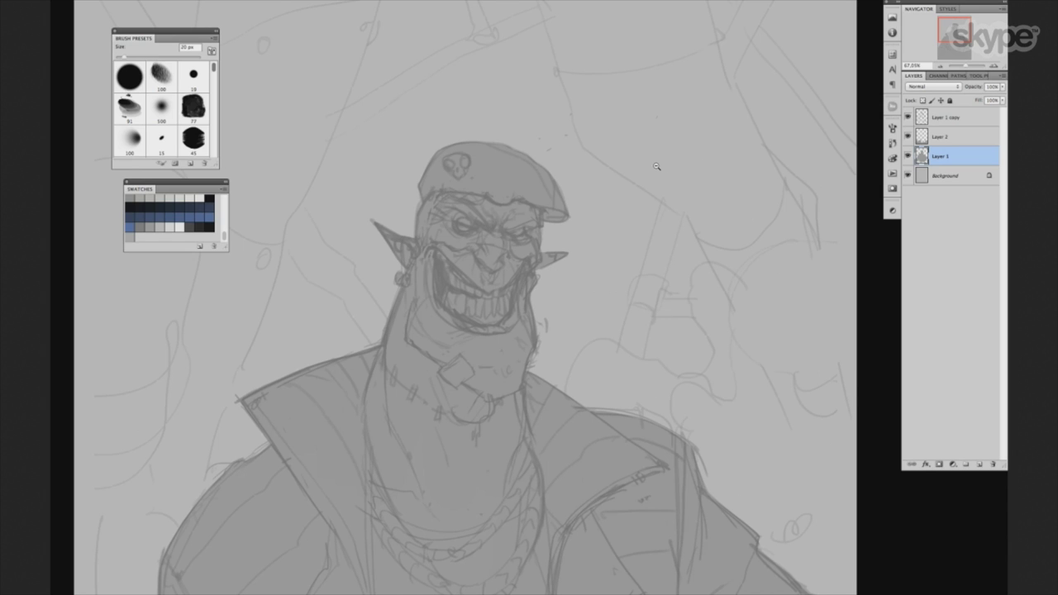
scroll(588, 362, up, 2)
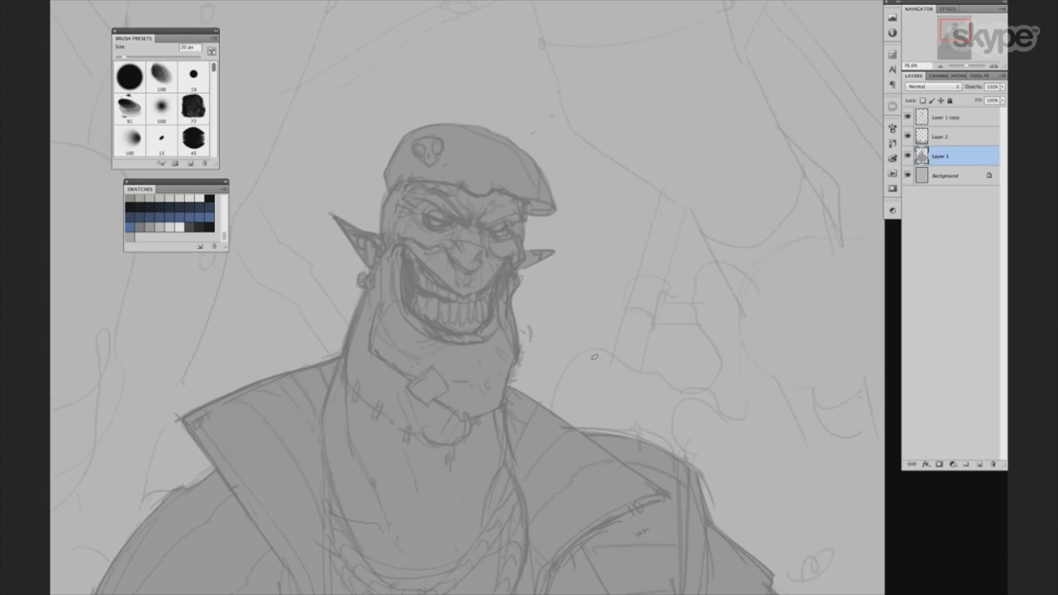
drag(219, 189, 219, 296)
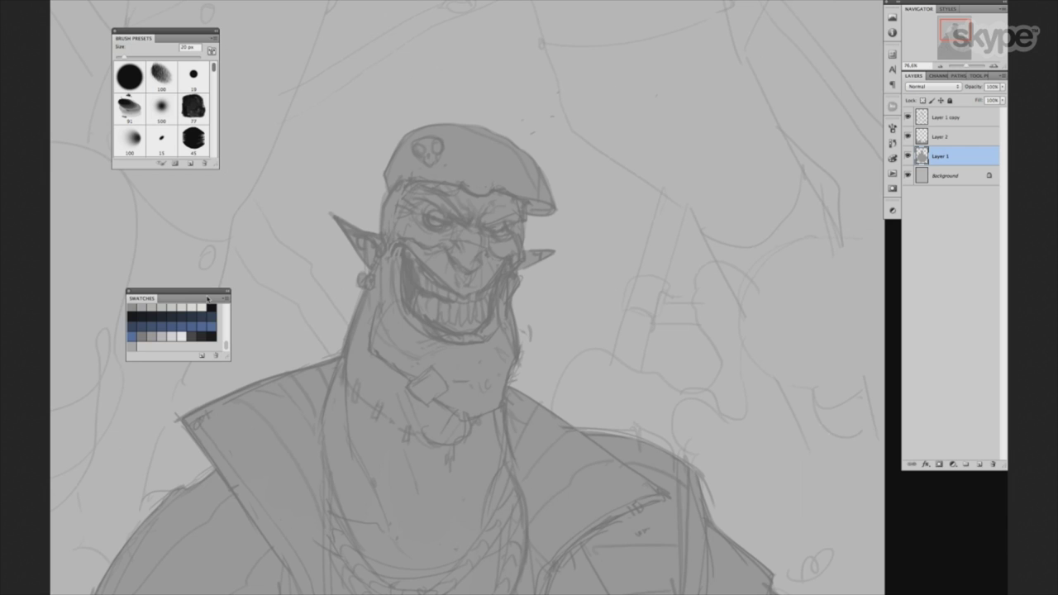
drag(666, 330, 655, 343)
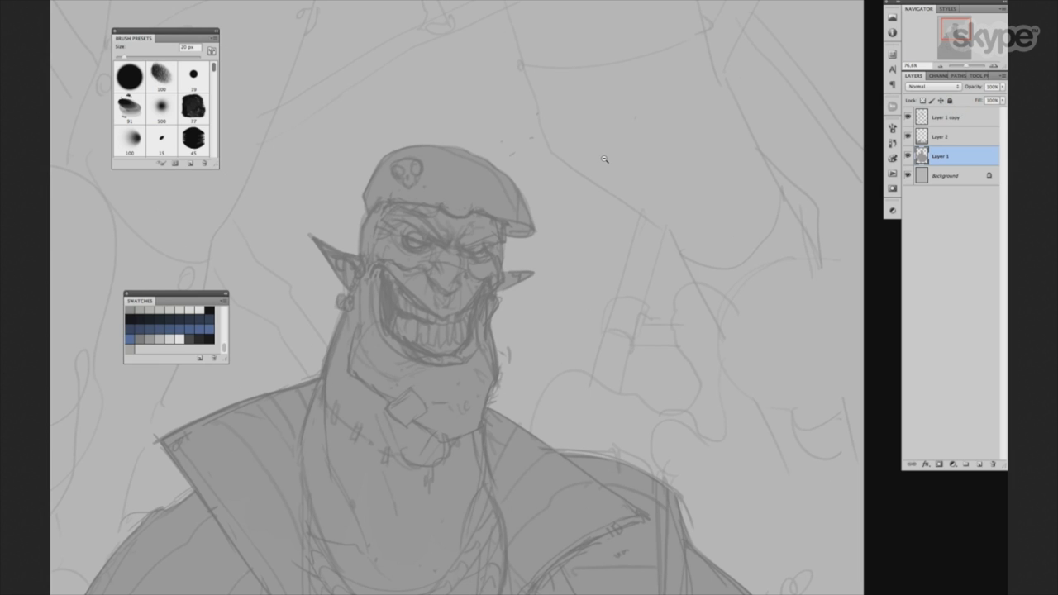
scroll(593, 158, down, 1)
scroll(593, 159, down, 1)
scroll(593, 176, down, 1)
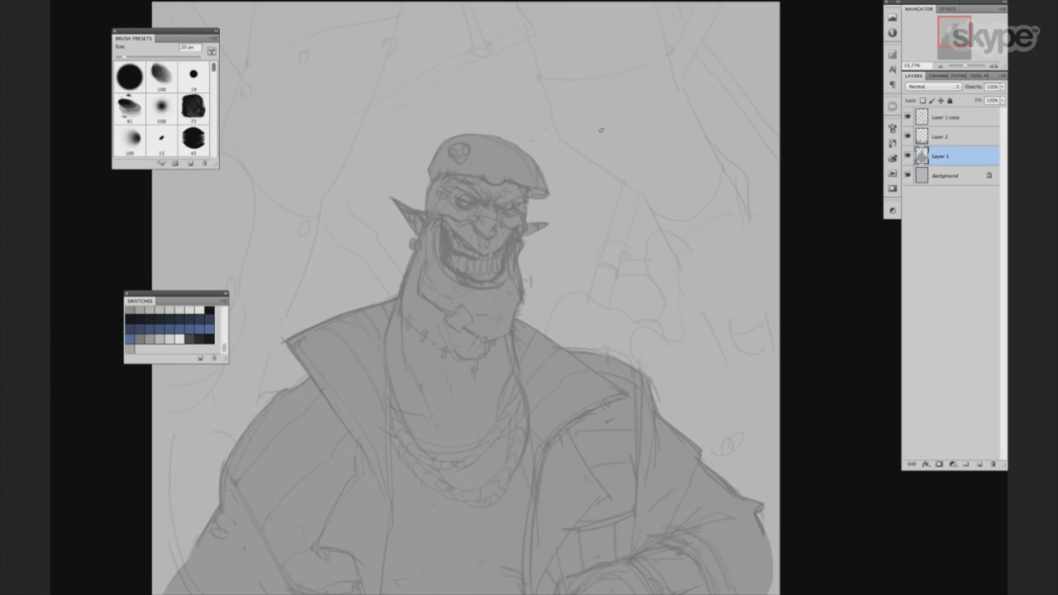
click(907, 117)
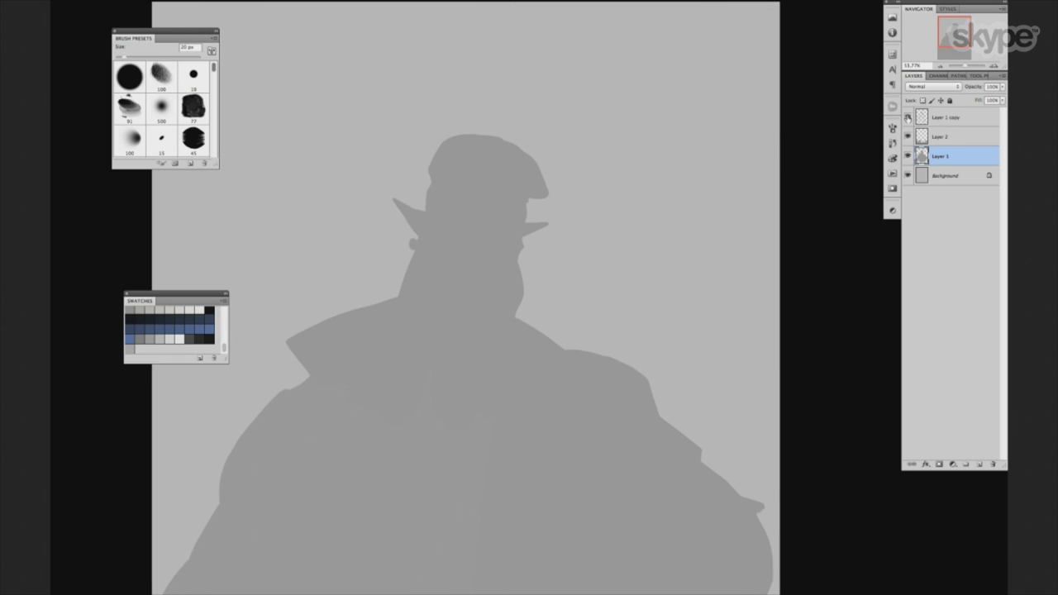
Move Layer 1 copy lower in the stack and merge Layer 2 down into it.
scroll(712, 140, down, 1)
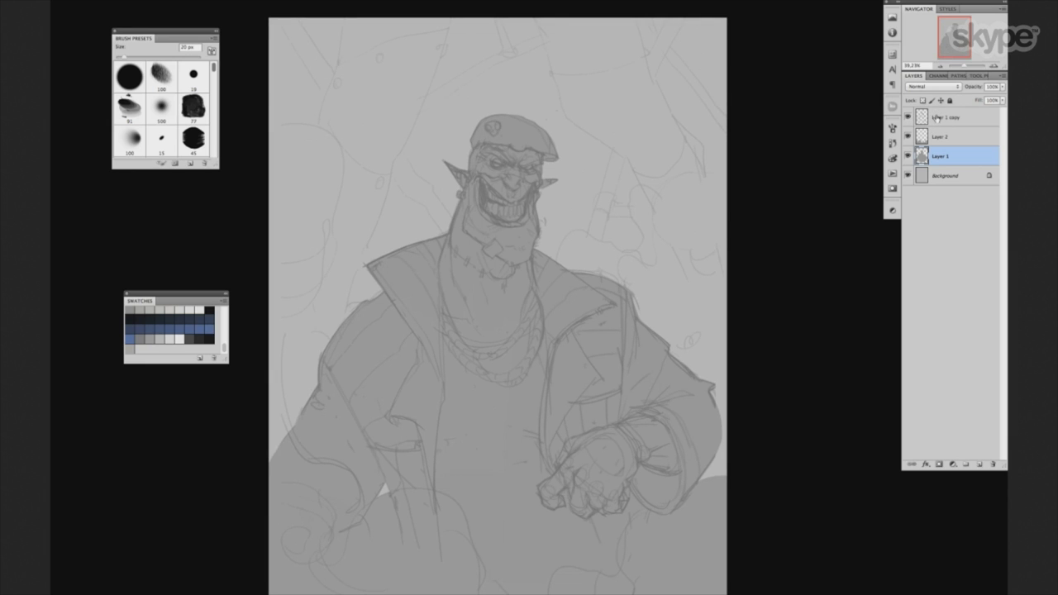
drag(938, 117, 963, 165)
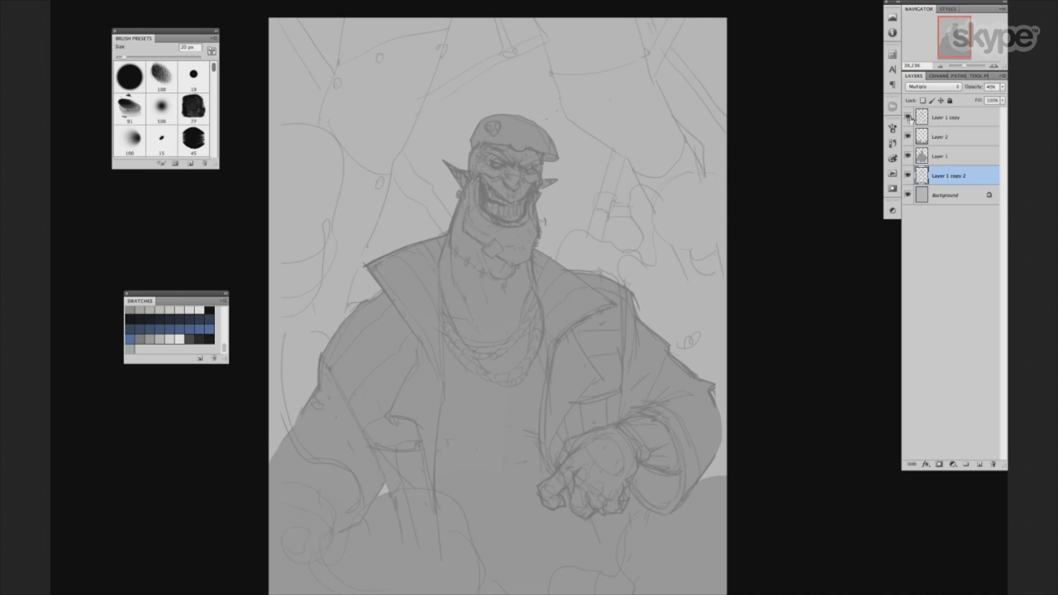
click(941, 124)
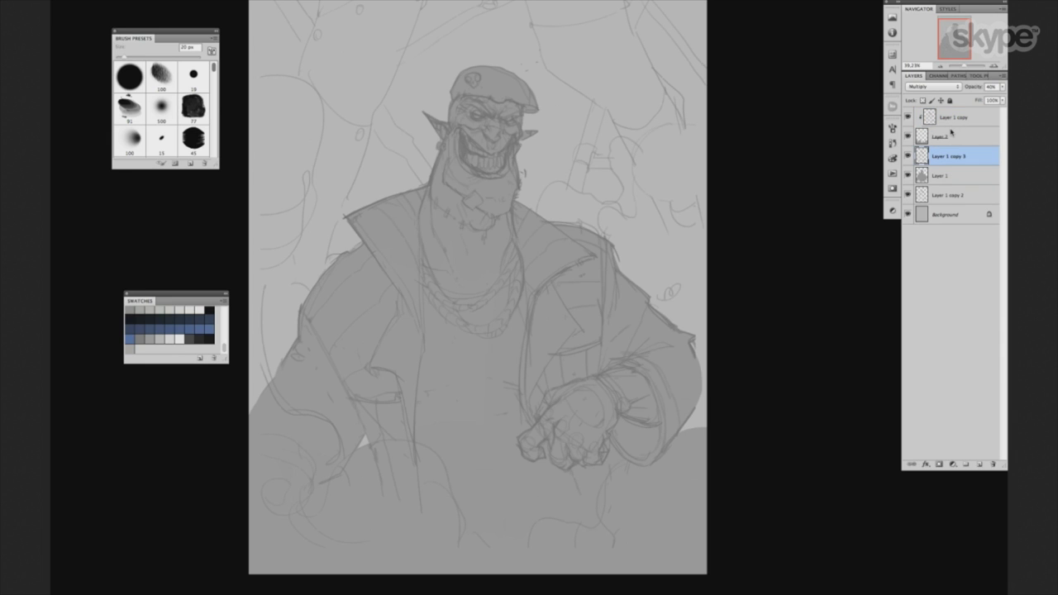
double_click(950, 129)
key(Escape)
key(ctrl+e)
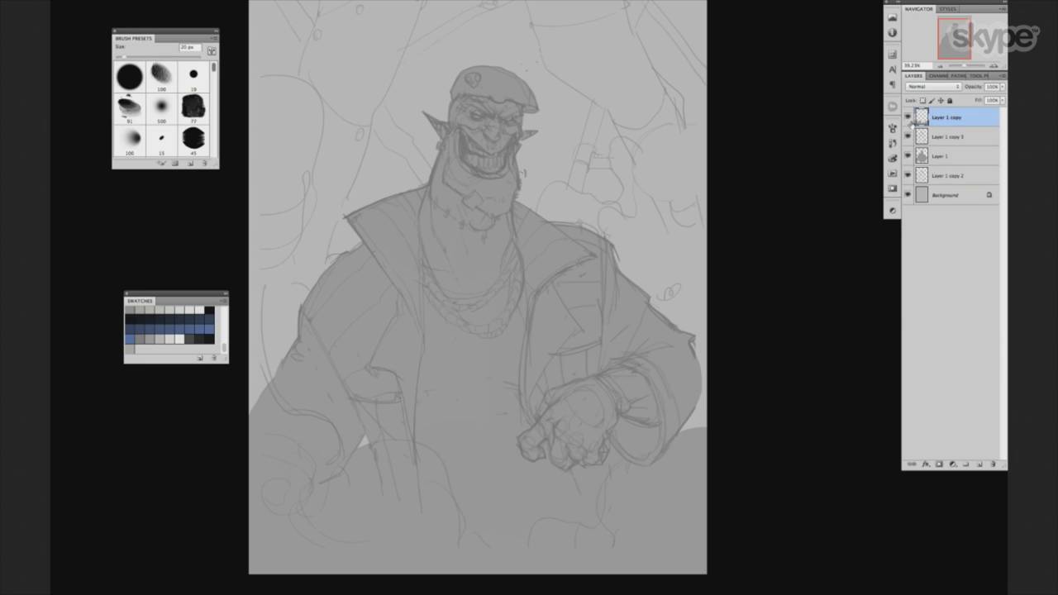
Clip Layer 1 copy 3 onto Layer 1 and compare the sketch against the flat silhouette.
click(908, 117)
click(907, 137)
alt+click(942, 147)
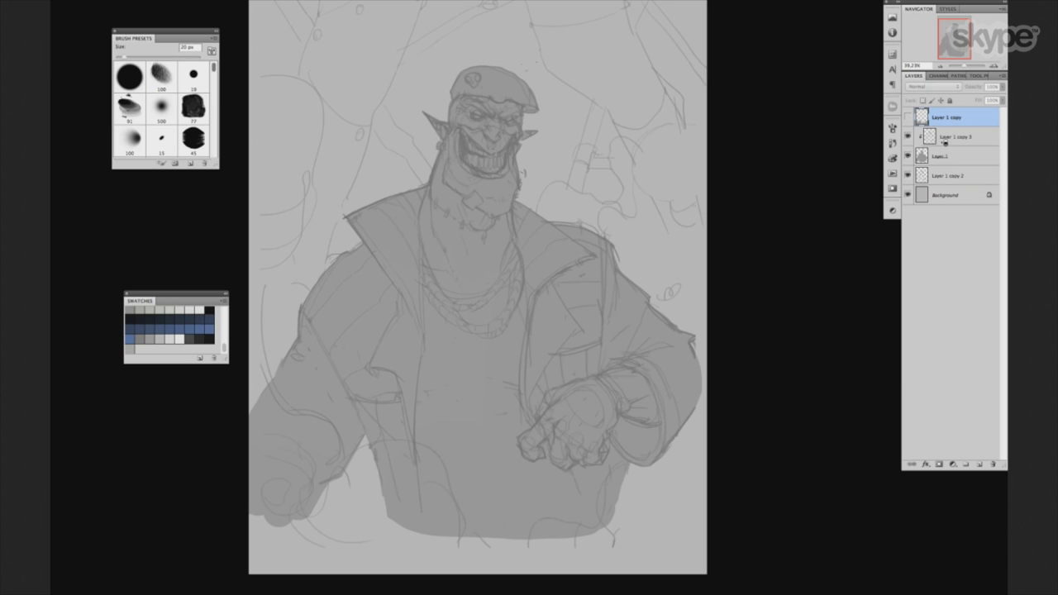
click(908, 118)
click(907, 136)
click(907, 137)
Merge Layer 1 copy 3 into Layer 1 and add a new empty layer above it.
click(967, 137)
key(ctrl+e)
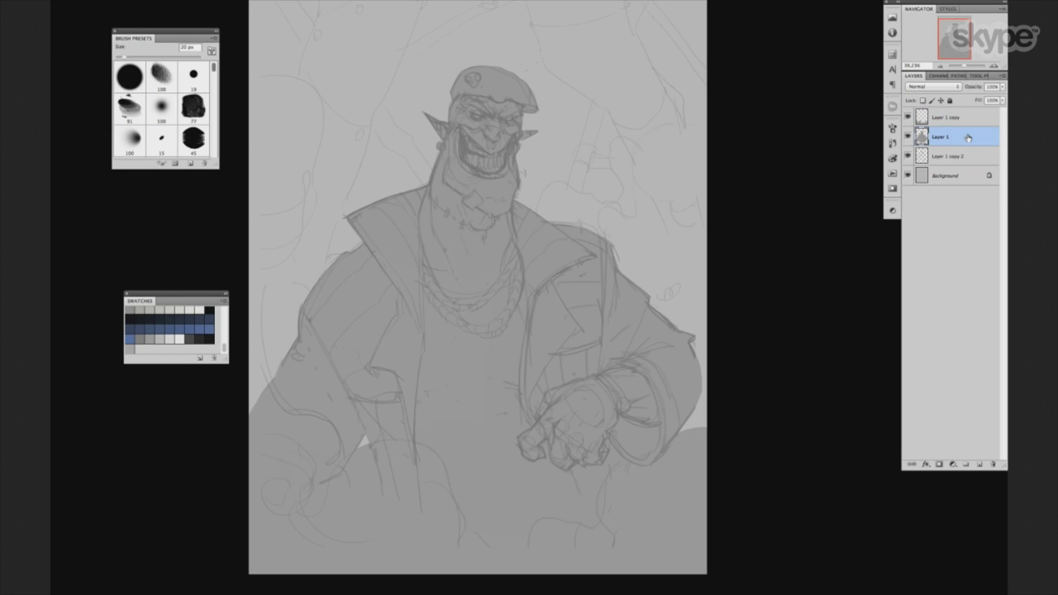
scroll(513, 150, up, 3)
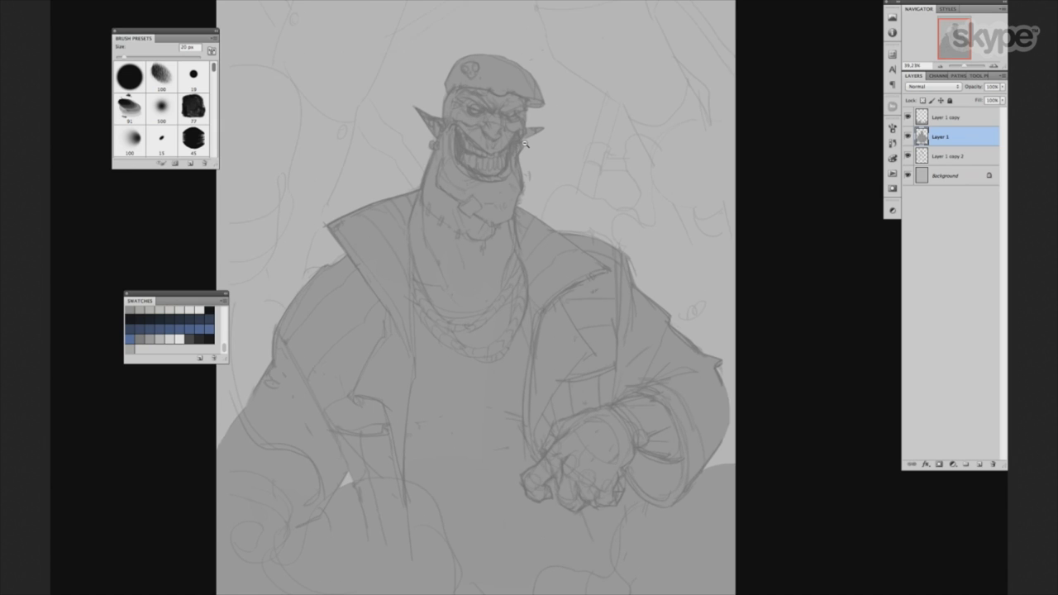
key(ctrl+shift+alt+n)
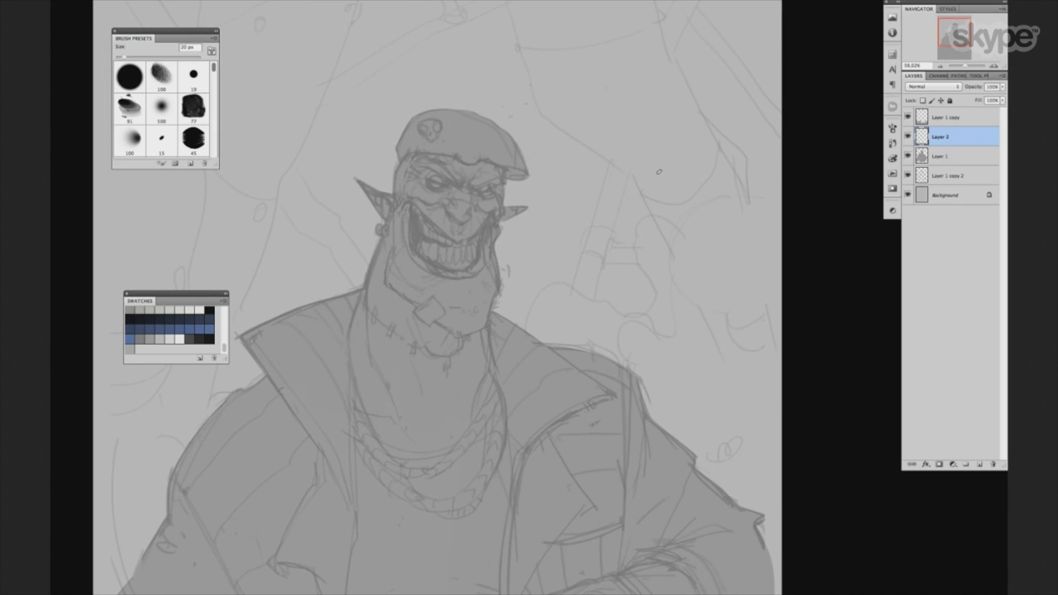
drag(488, 349, 492, 359)
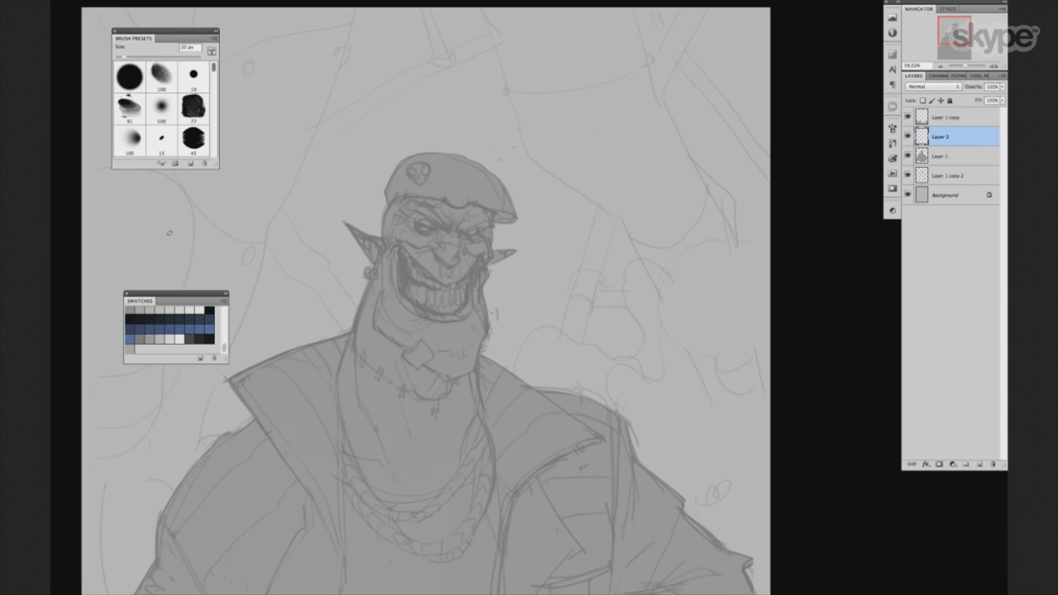
drag(531, 175, 537, 145)
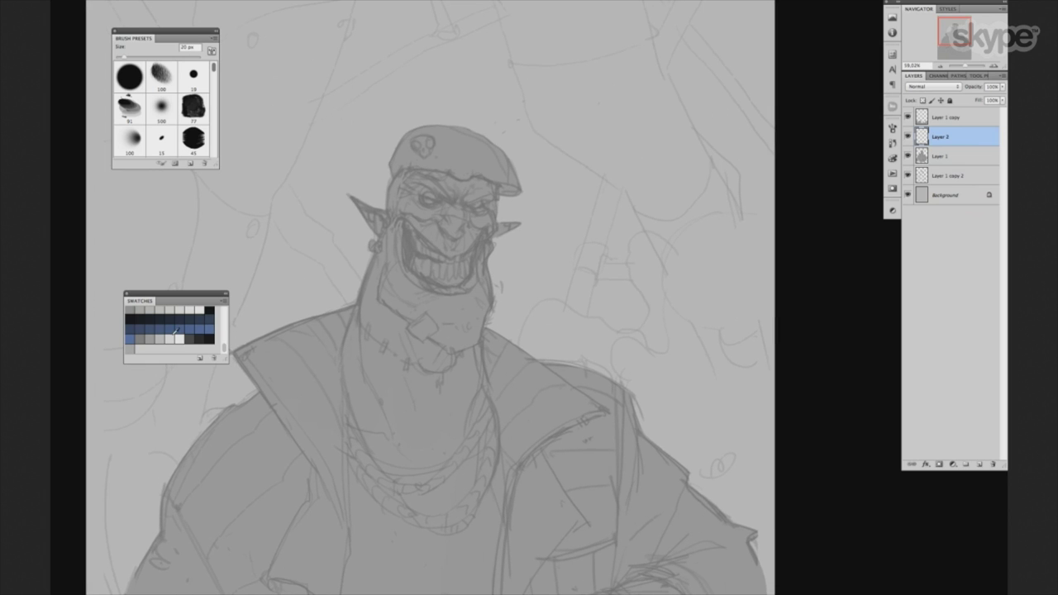
Set the foreground paint colour to light grey c1c1c1.
click(157, 335)
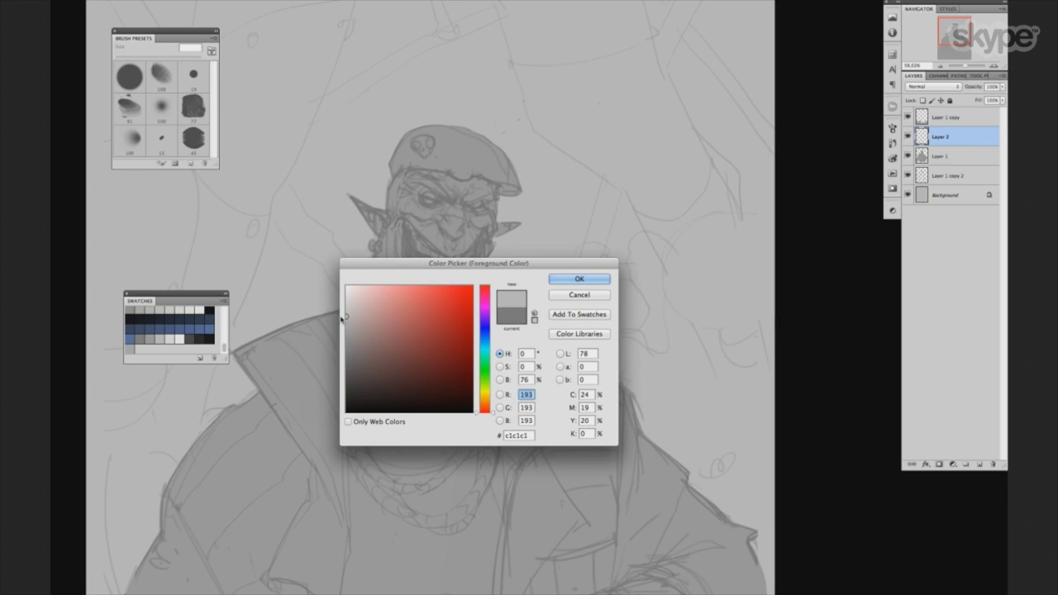
click(572, 279)
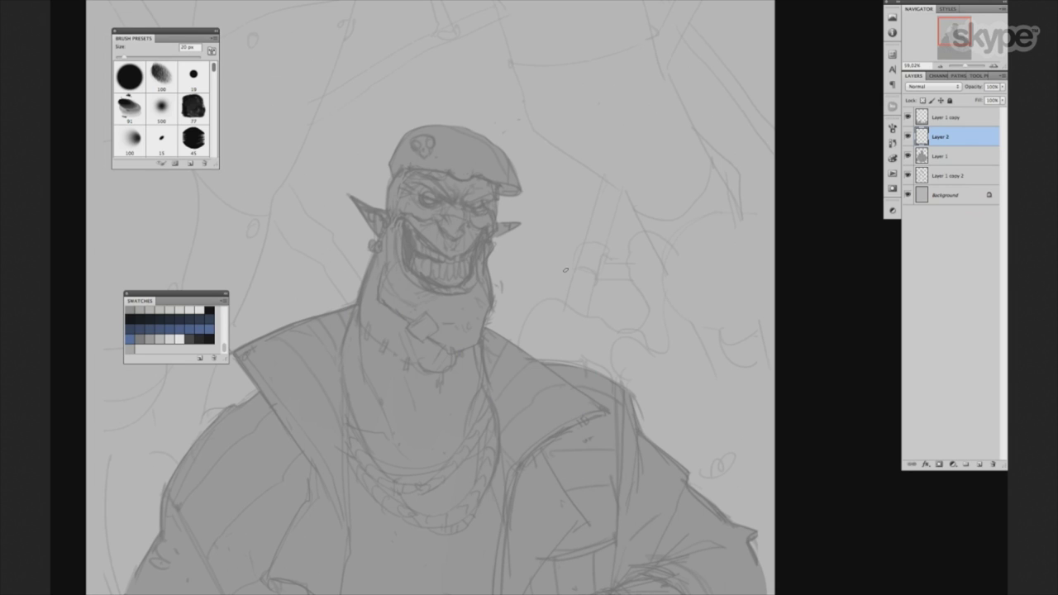
scroll(534, 315, down, 2)
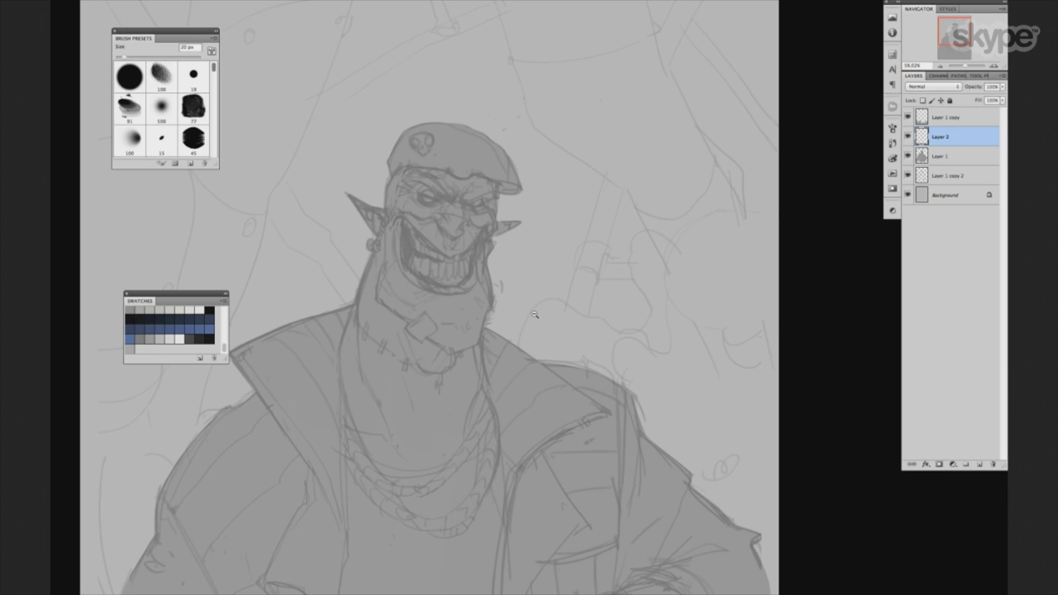
scroll(554, 295, down, 2)
scroll(578, 309, down, 2)
scroll(578, 308, down, 2)
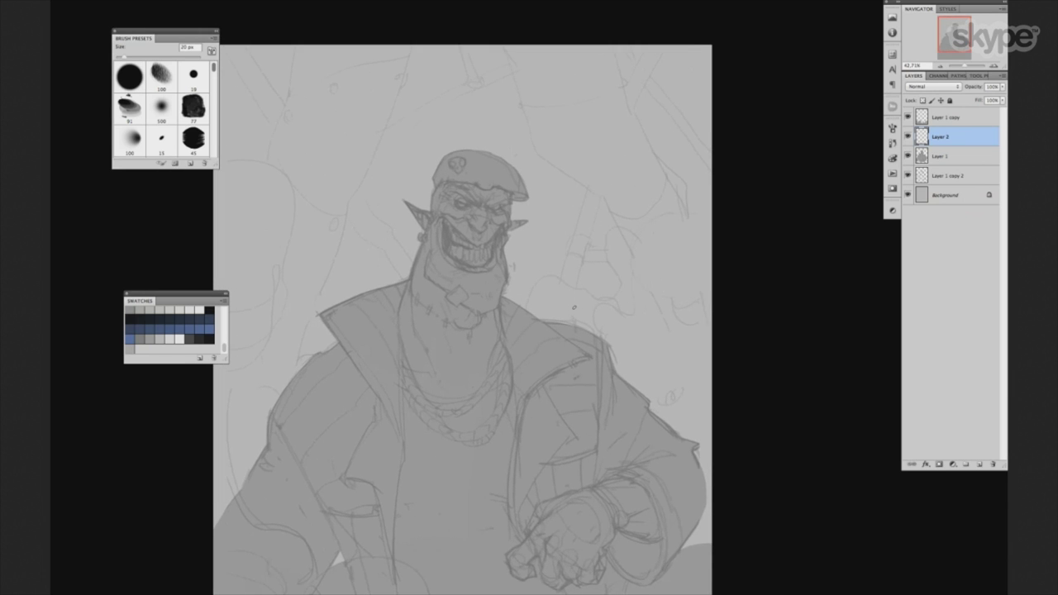
scroll(595, 308, down, 1)
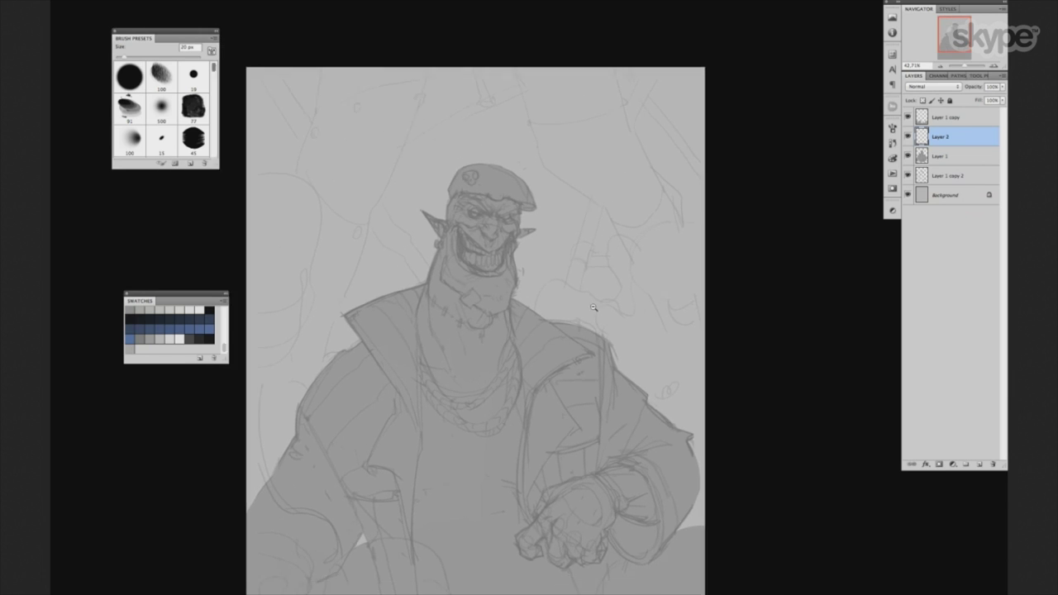
scroll(595, 307, down, 1)
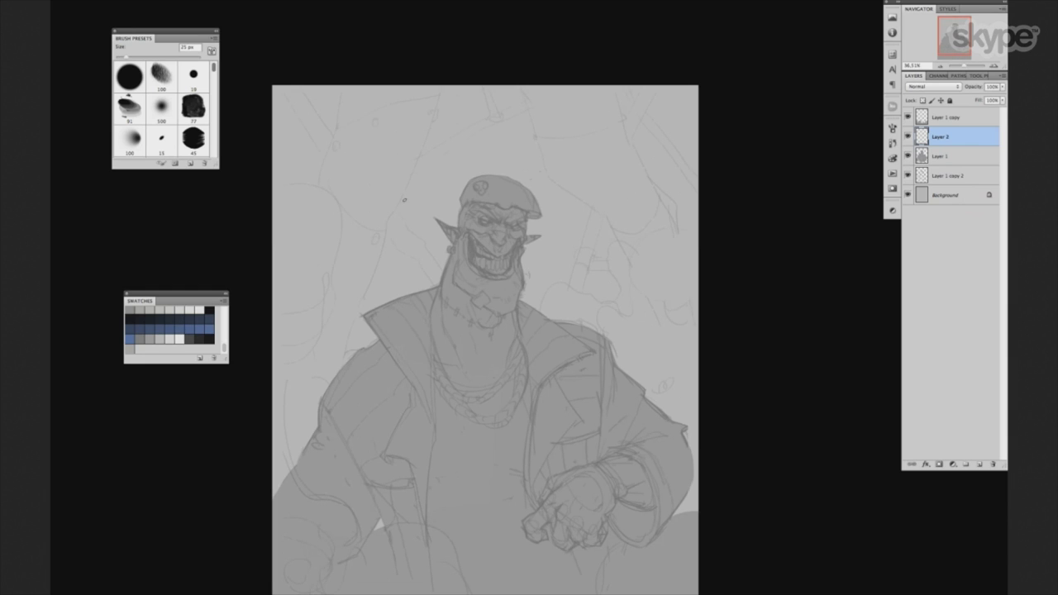
Try light grey strokes on the figure, undo the face strokes, and zoom in on the head.
mouse_move(352, 168)
mouse_down()
mouse_move(350, 146)
mouse_move(347, 176)
mouse_move(312, 140)
mouse_up()
key(bracketleft)
mouse_move(493, 176)
mouse_down()
mouse_move(504, 281)
mouse_move(480, 318)
mouse_move(474, 403)
mouse_move(468, 304)
mouse_move(488, 306)
mouse_up()
drag(496, 200, 501, 297)
key(ctrl+alt+z)
key(ctrl+alt+z)
key(ctrl+alt+z)
key(ctrl+alt+z)
key(ctrl+alt+z)
key(ctrl+alt+z)
key(ctrl+alt+z)
drag(545, 295, 584, 288)
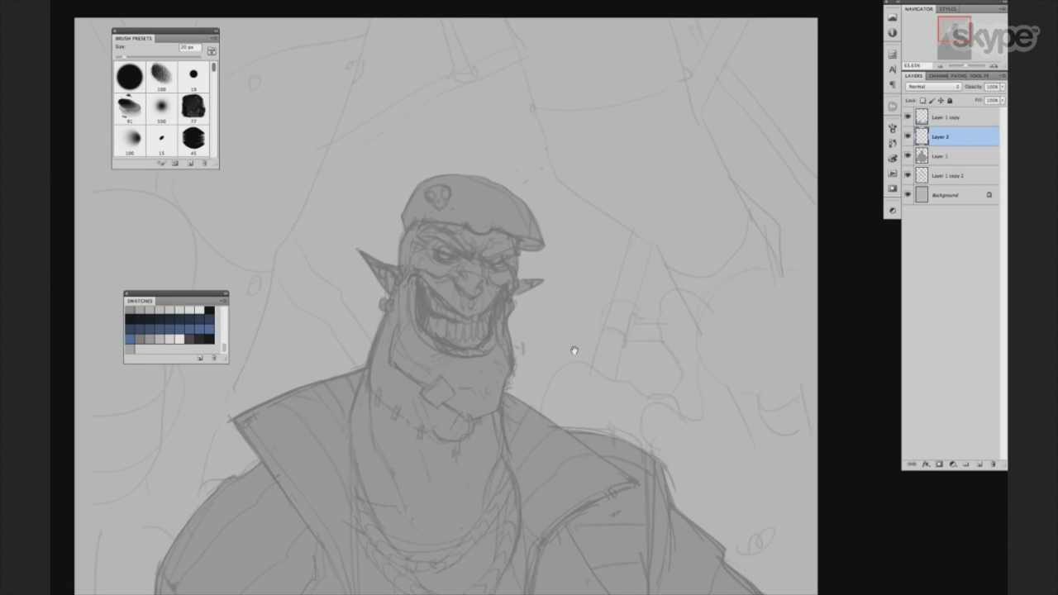
drag(576, 325, 590, 330)
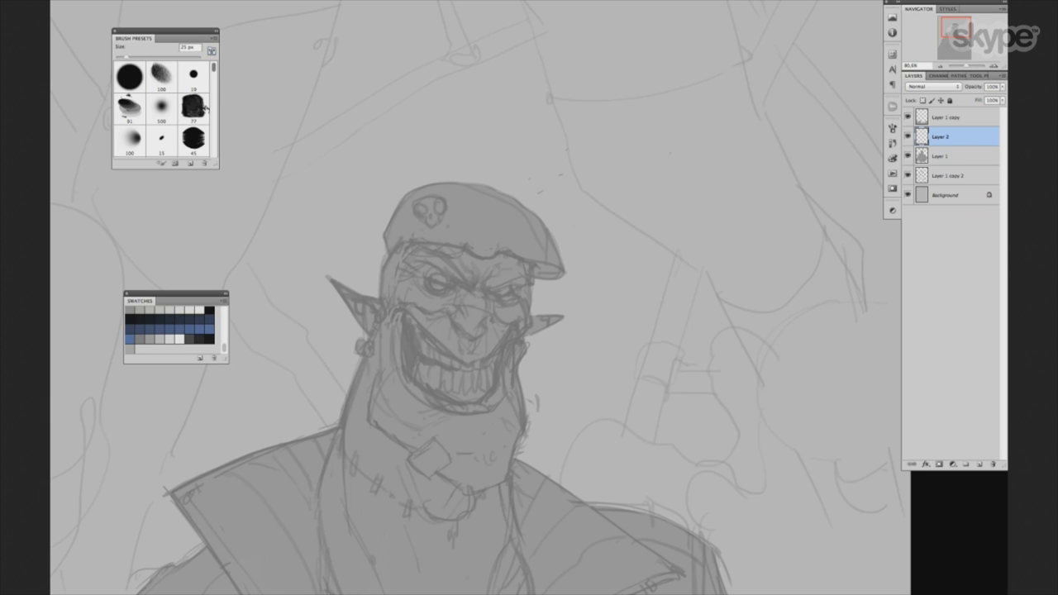
Lighten the beret over the skull emblem and its left side with a soft 175 px brush.
click(162, 108)
key(bracketleft)
key(bracketleft)
key(bracketleft)
drag(474, 229, 433, 177)
key(bracketright)
key(bracketright)
drag(467, 211, 405, 209)
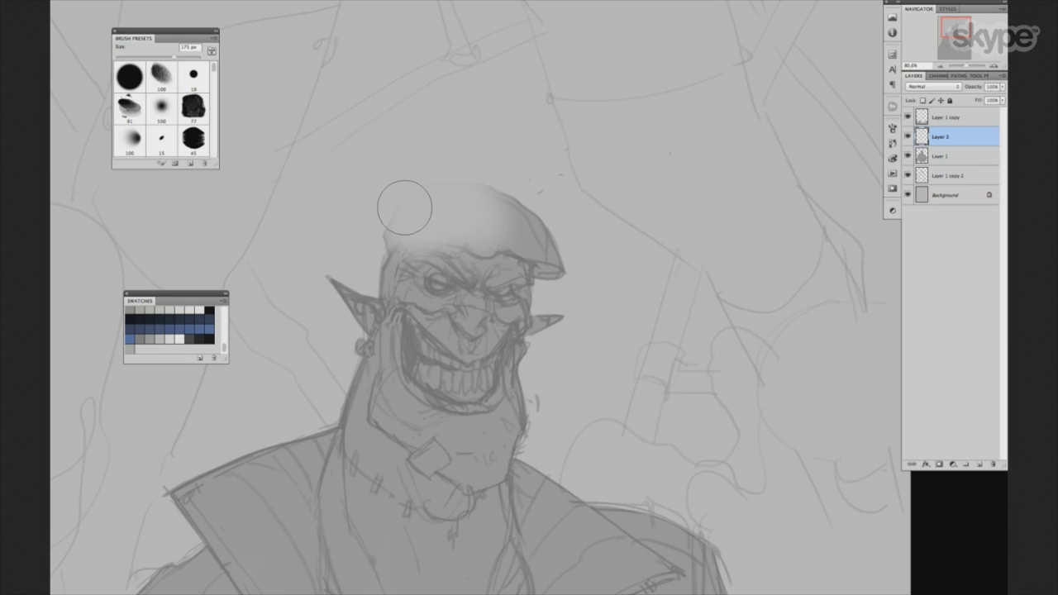
click(907, 136)
Darken the beret's lower edge with a 40 px brush, then add a new clipped Layer 3.
click(196, 75)
key(bracketright)
key(bracketright)
drag(403, 253, 456, 256)
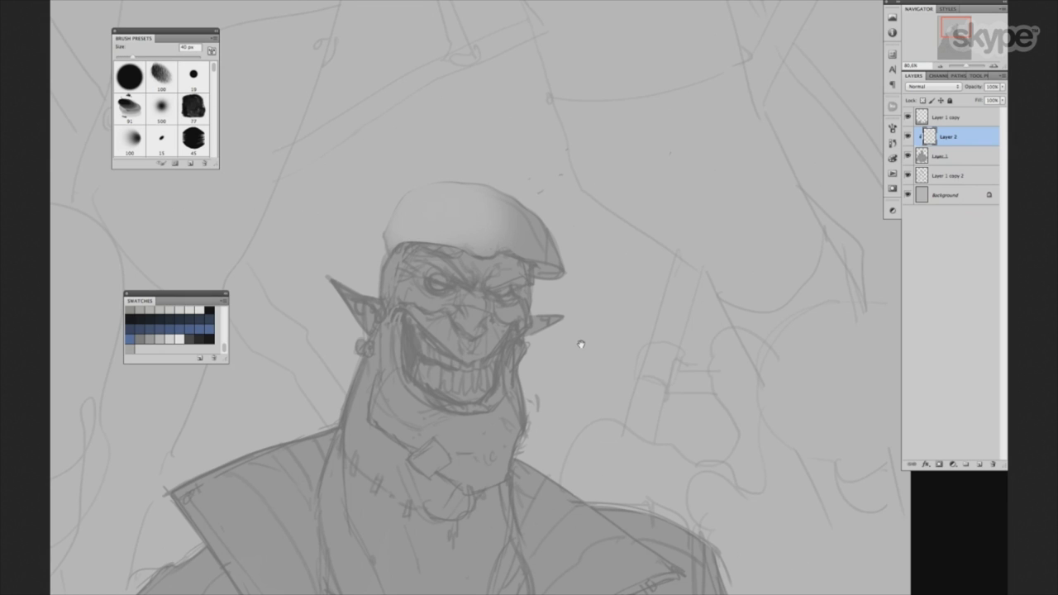
scroll(586, 335, up, 2)
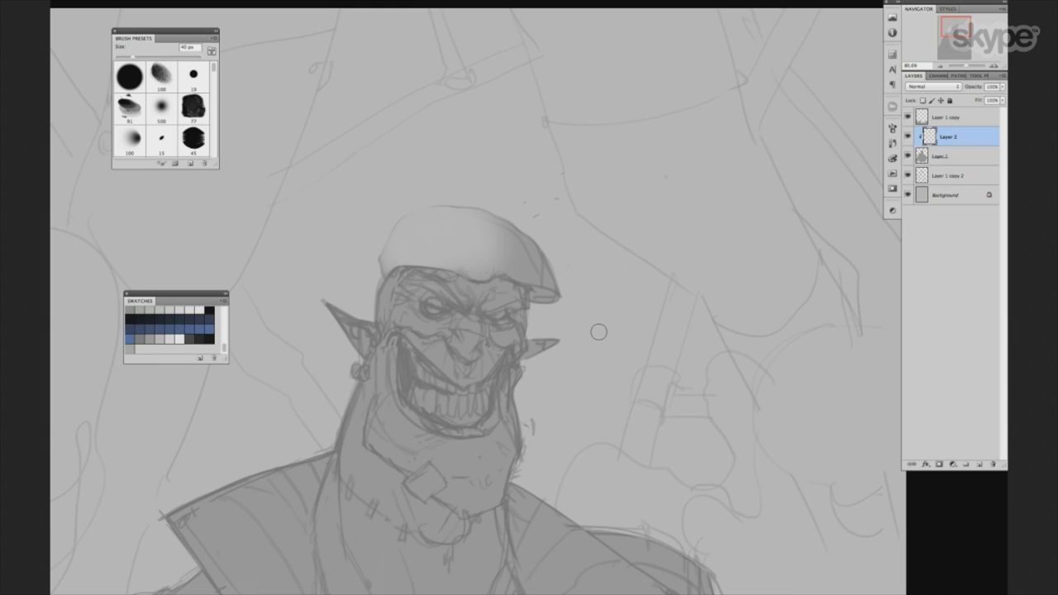
key(bracketright)
key(bracketright)
key(bracketright)
key(ctrl+shift+alt+n)
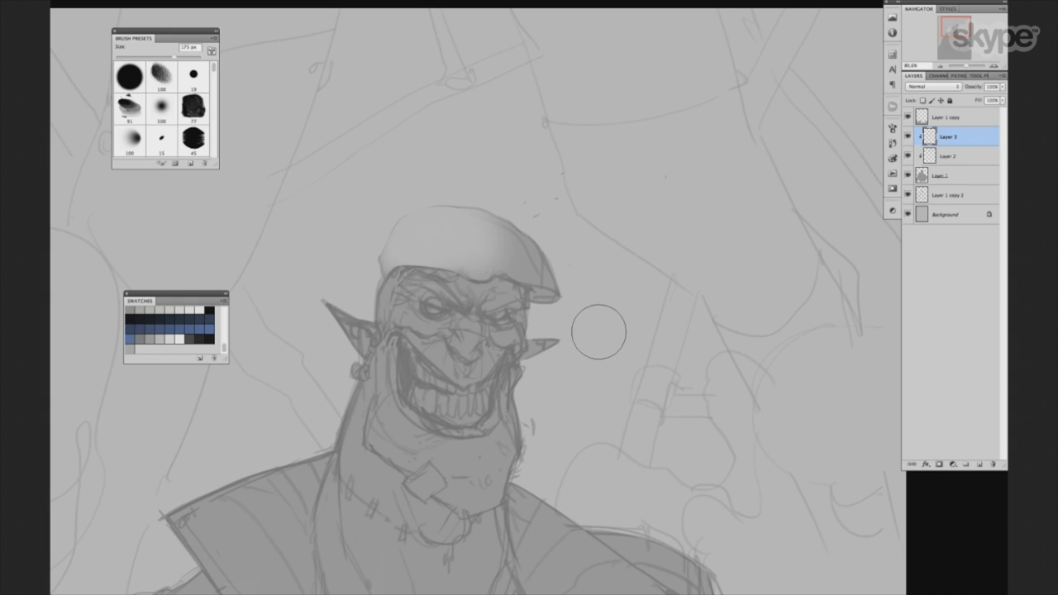
Paint a soft light stroke down the orc's neck on Layer 3.
key(ctrl+minus)
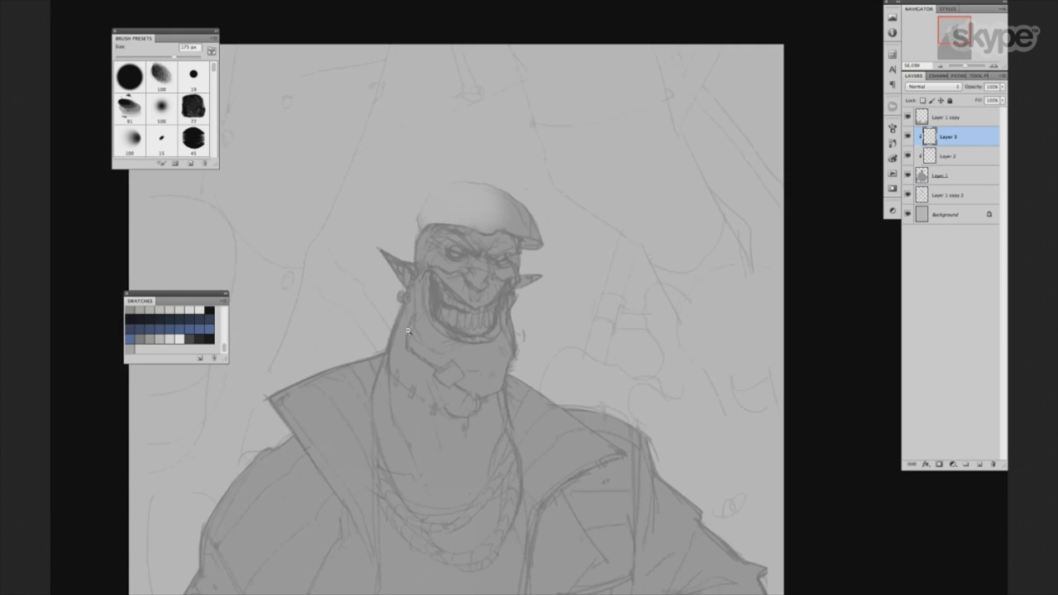
scroll(407, 331, up, 3)
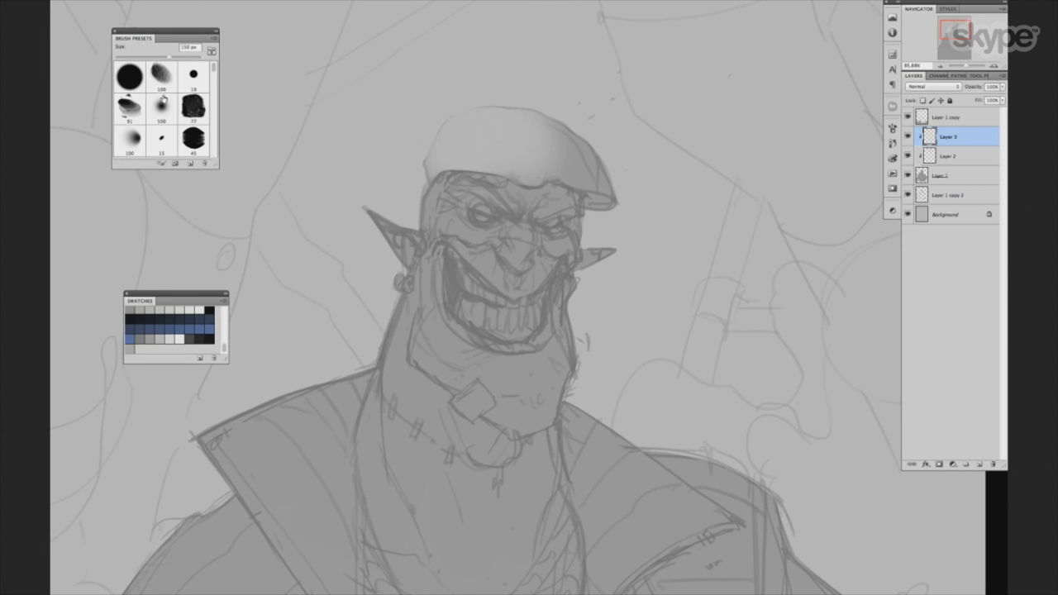
drag(392, 264, 381, 450)
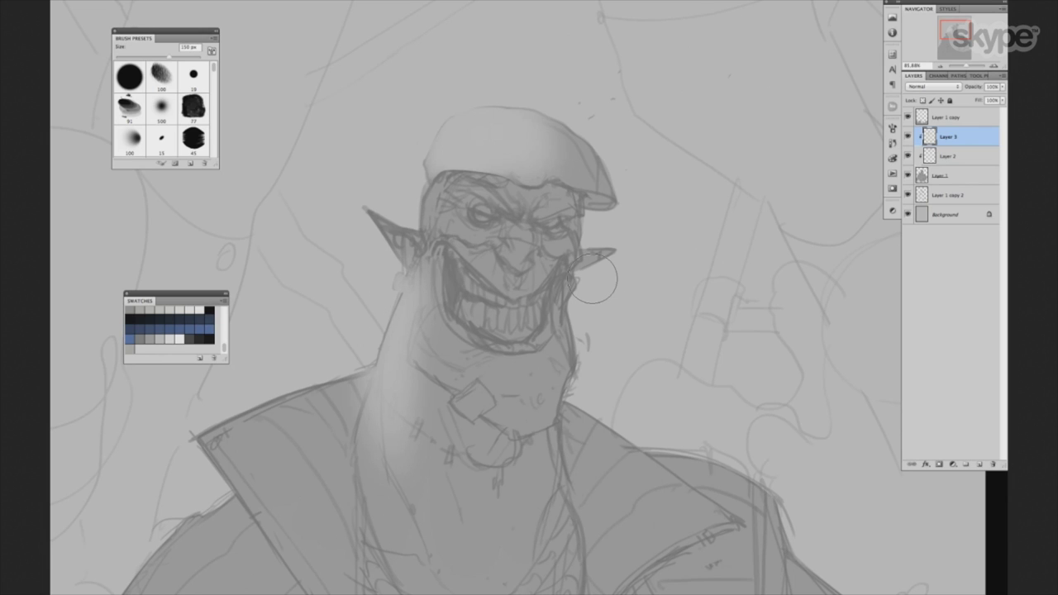
click(161, 138)
key(bracketright)
key(bracketright)
key(bracketright)
Add a layer mask to the Layer 3 neck shading.
key(ctrl+m)
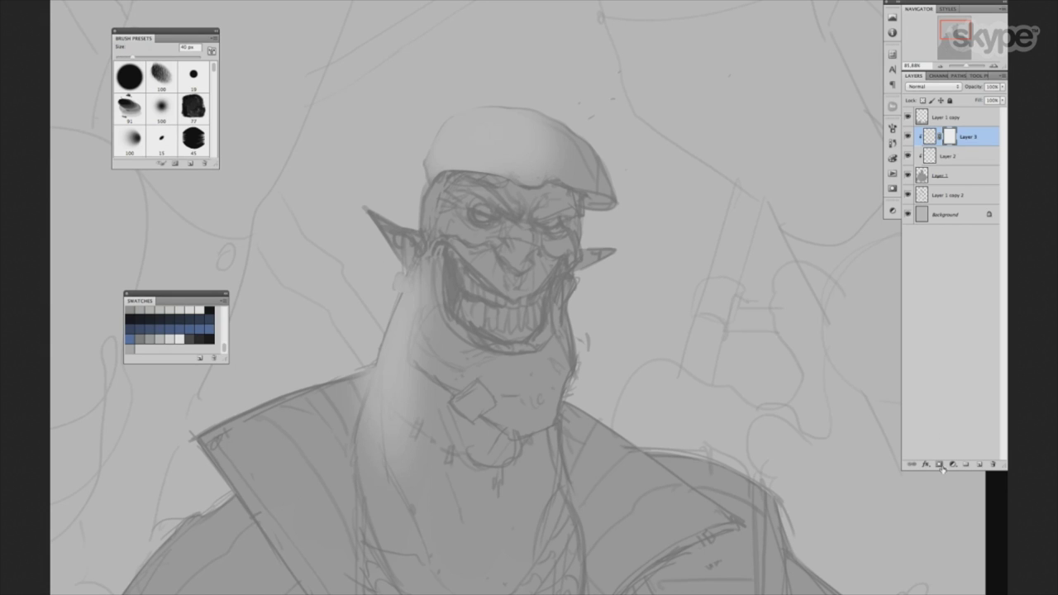
click(939, 465)
click(940, 465)
scroll(376, 378, down, 2)
Tone down the neck-edge light, paint a dark earring dot, and shade the neck's left edge.
key(bracketright)
key(bracketright)
drag(367, 335, 367, 394)
key(bracketleft)
key(bracketleft)
click(404, 257)
key(bracketright)
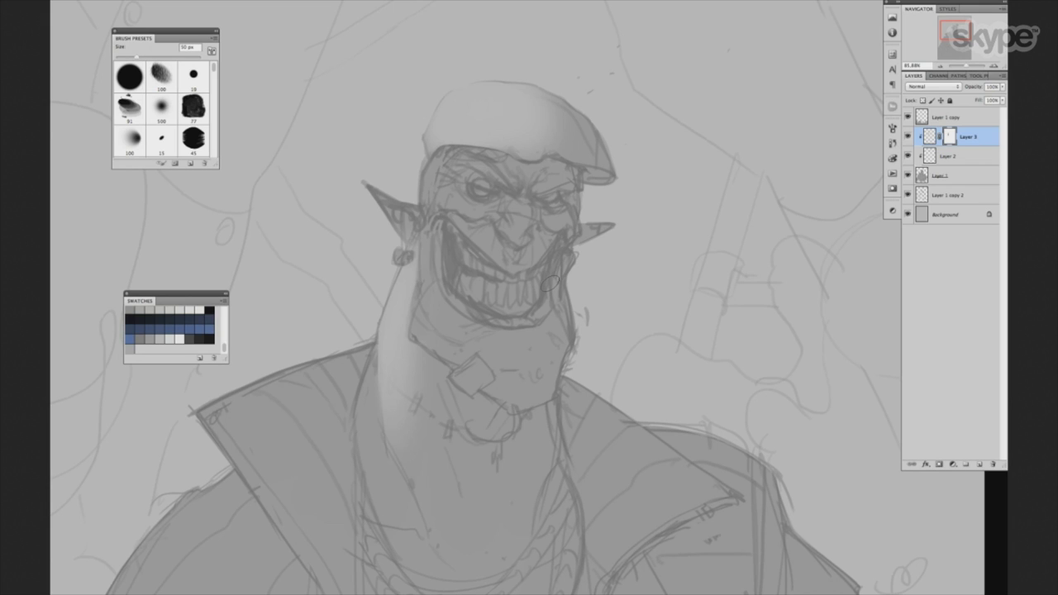
key(bracketright)
key(bracketright)
key(bracketright)
key(bracketleft)
key(bracketleft)
key(bracketleft)
key(bracketleft)
drag(370, 405, 374, 338)
Compare the neck shading by toggling its visibility, then add a new empty layer.
click(962, 143)
drag(559, 356, 604, 361)
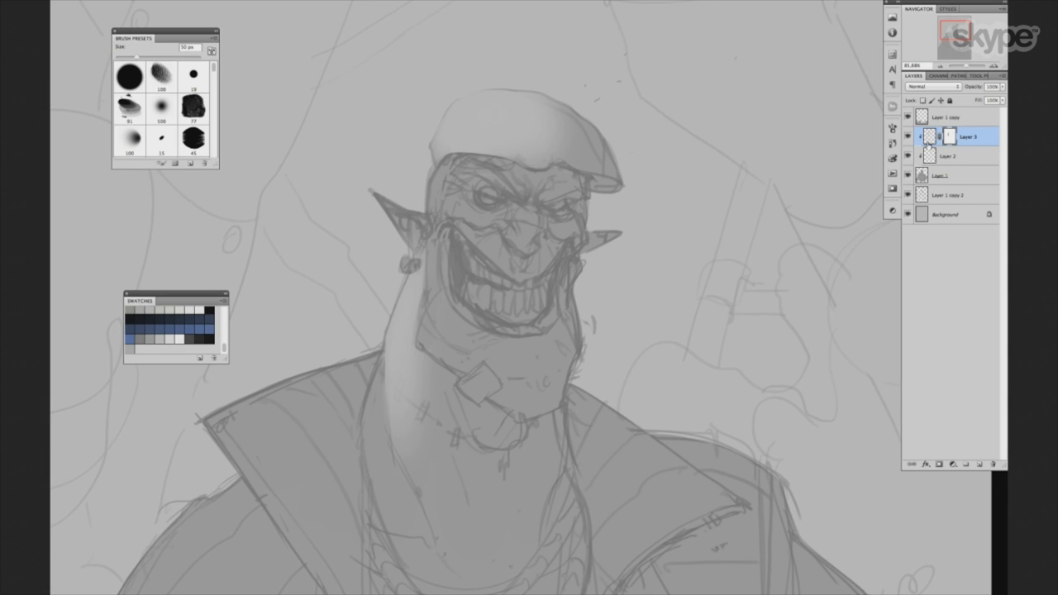
click(929, 138)
click(907, 137)
click(908, 137)
key(ctrl+shift+alt+n)
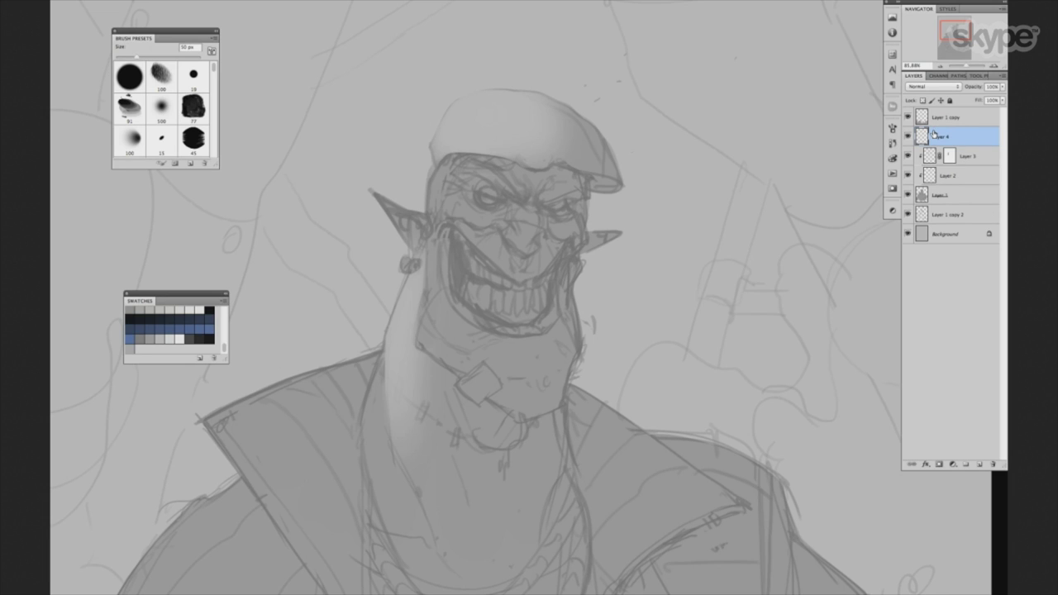
Clip the new layer to the shading and brighten the neck's left edge down to the jacket.
key(ctrl+alt+g)
drag(433, 340, 431, 281)
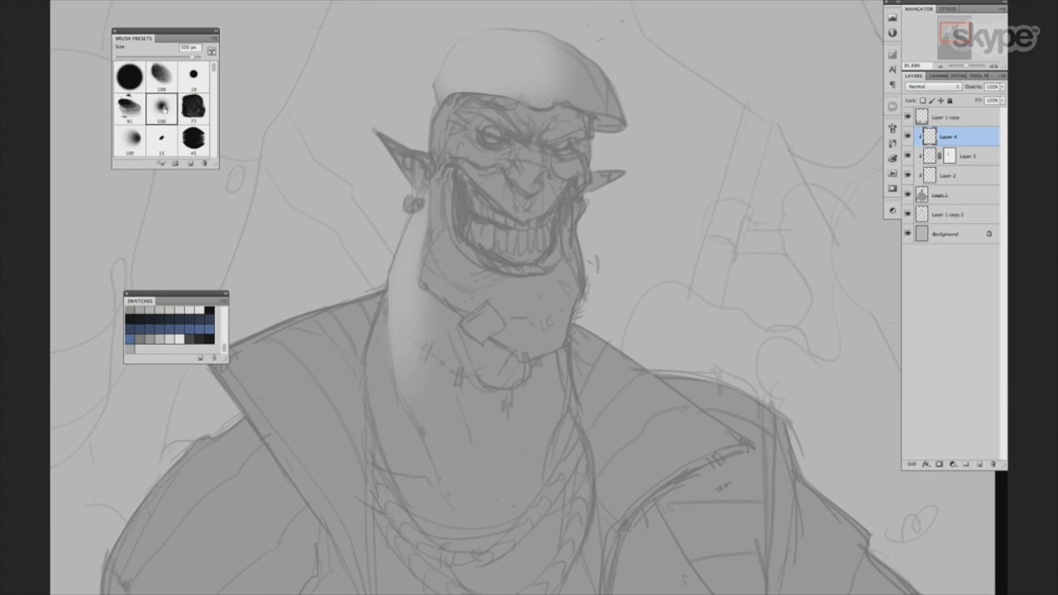
drag(456, 272, 463, 256)
key(bracketright)
key(bracketright)
key(bracketright)
key(bracketleft)
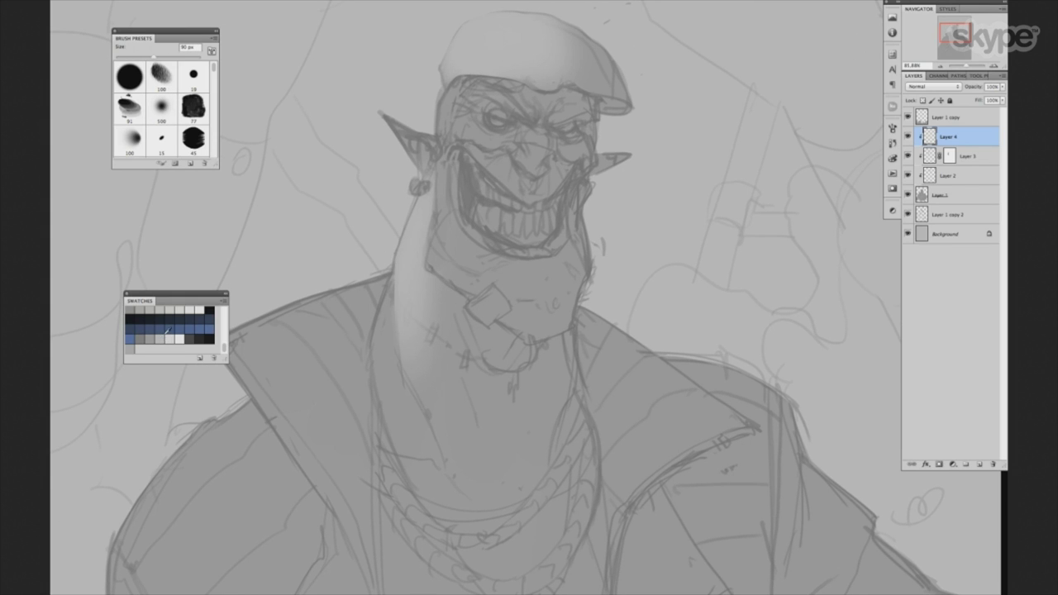
key(bracketright)
key(bracketright)
drag(382, 262, 376, 355)
key(bracketleft)
key(bracketleft)
key(bracketleft)
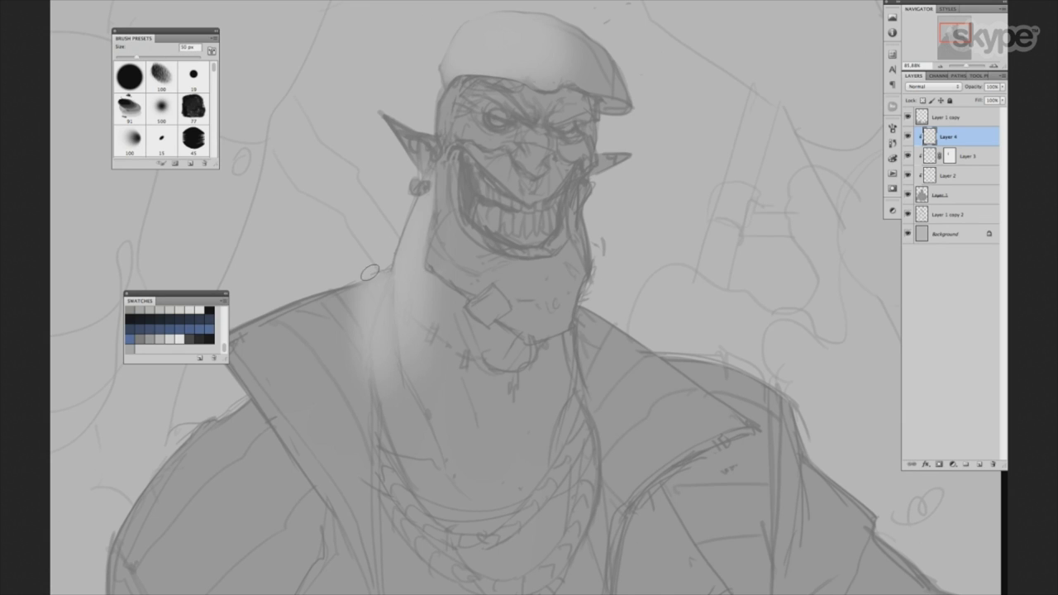
drag(369, 271, 363, 343)
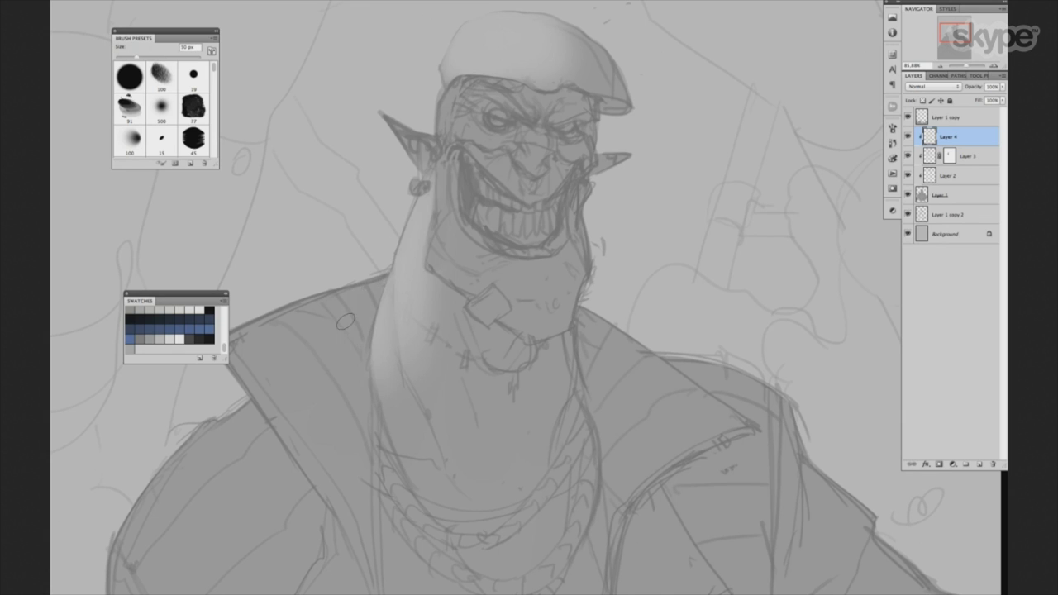
Merge Layers 2 and 3 into Layer 4 and add a new empty layer above.
shift+click(955, 176)
key(ctrl+e)
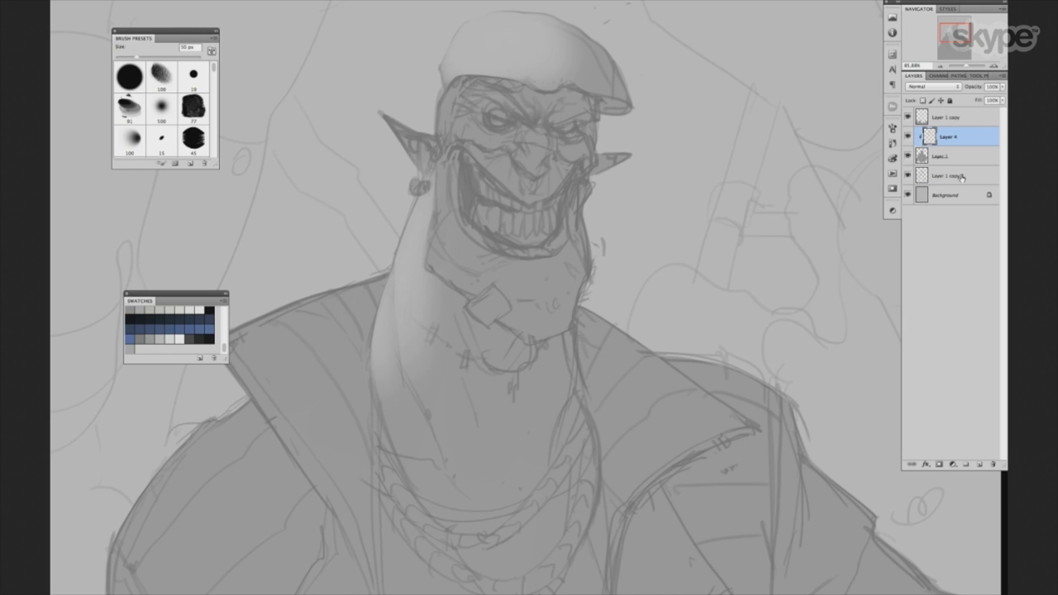
drag(507, 393, 491, 429)
key(ctrl+shift+alt+n)
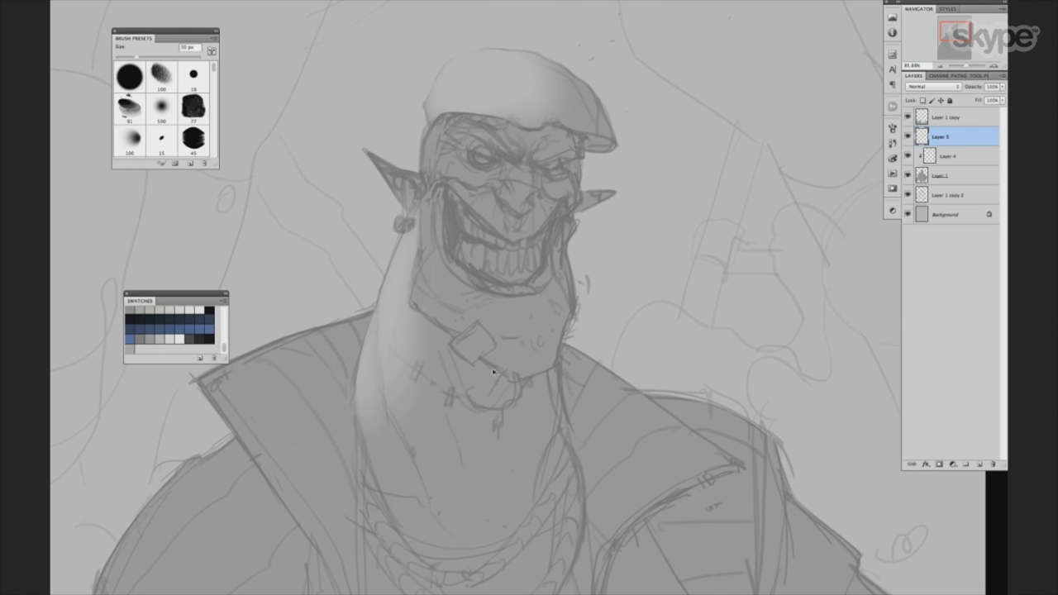
Clip Layer 5 and highlight the grin's left side with a 15 px soft brush.
key(ctrl+alt+g)
key(bracketright)
key(bracketright)
key(bracketright)
click(171, 136)
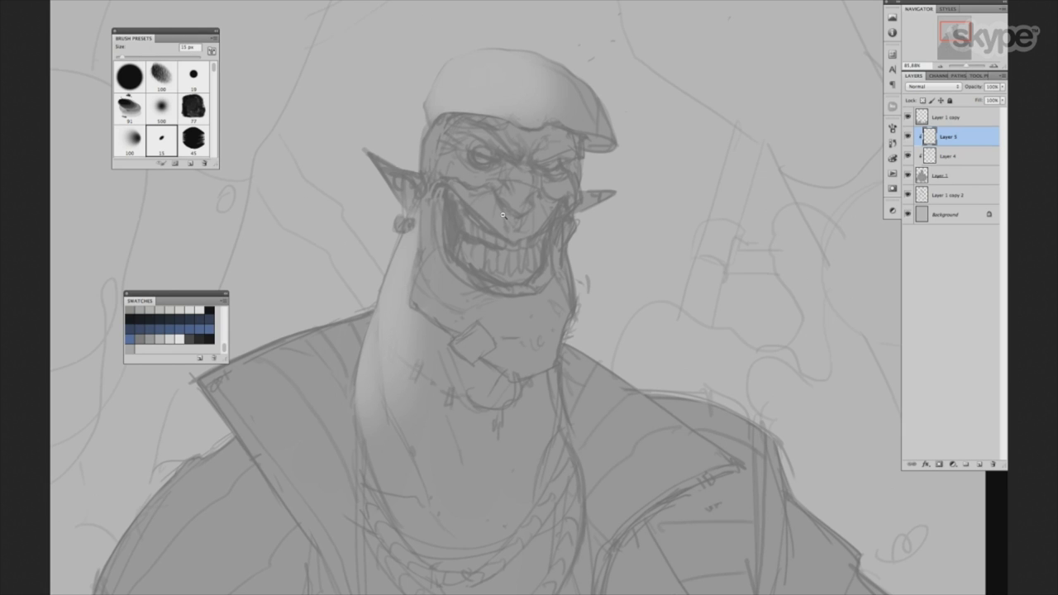
scroll(501, 216, up, 2)
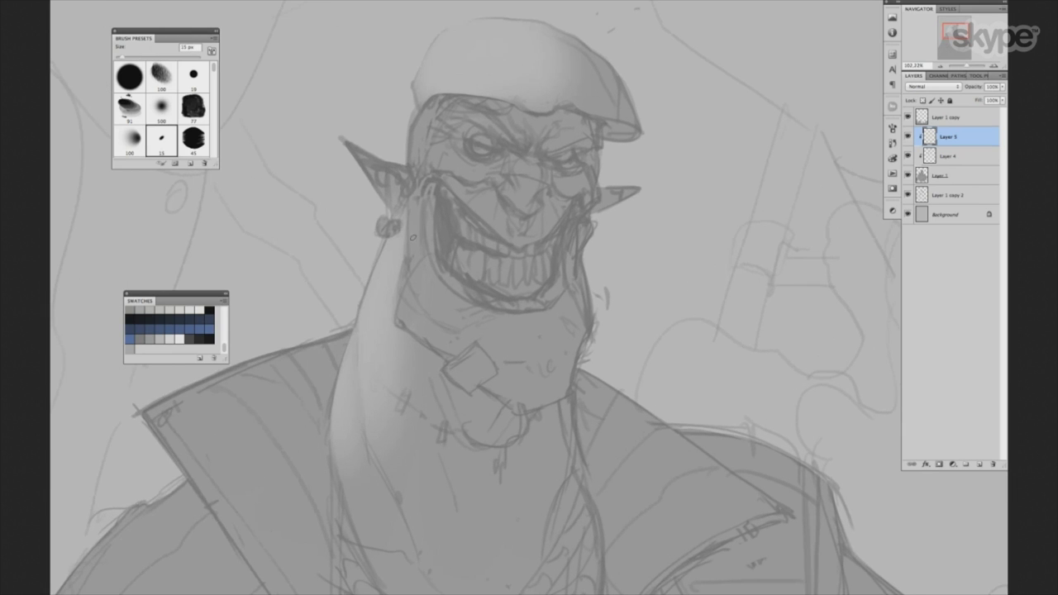
drag(414, 210, 416, 232)
Paint light strokes along the orc's jaw with a 20–35 px brush.
key(bracketright)
mouse_move(486, 270)
mouse_down()
mouse_move(438, 281)
mouse_move(428, 315)
mouse_up()
key(bracketleft)
key(bracketleft)
key(bracketleft)
key(bracketright)
key(bracketright)
key(bracketright)
drag(371, 276, 426, 321)
key(bracketleft)
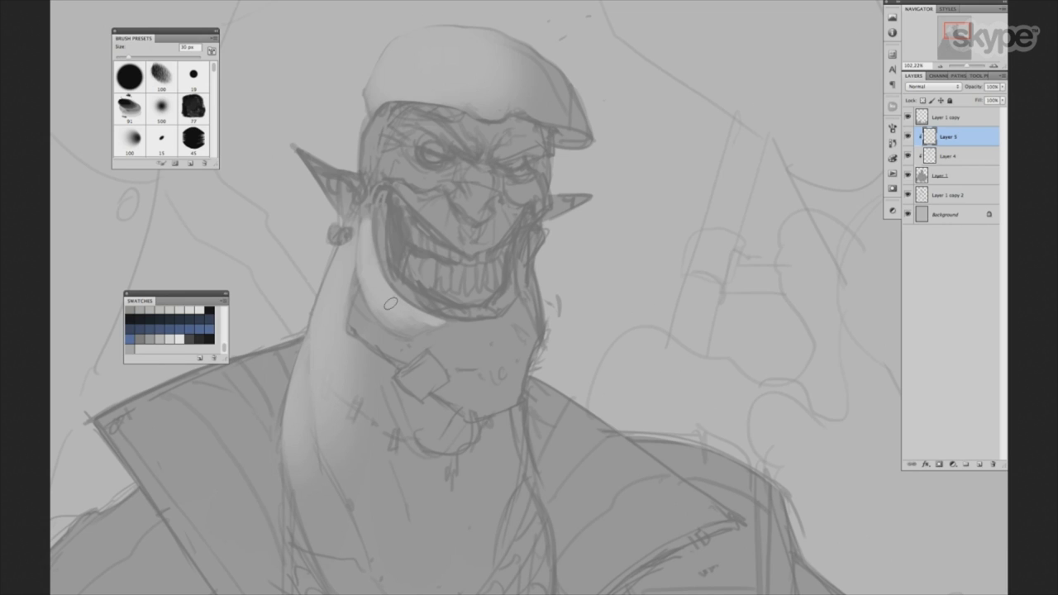
key(bracketleft)
key(bracketright)
On a new Layer 6, lighten the area around the orc's left eye socket.
key(ctrl+shift+alt+n)
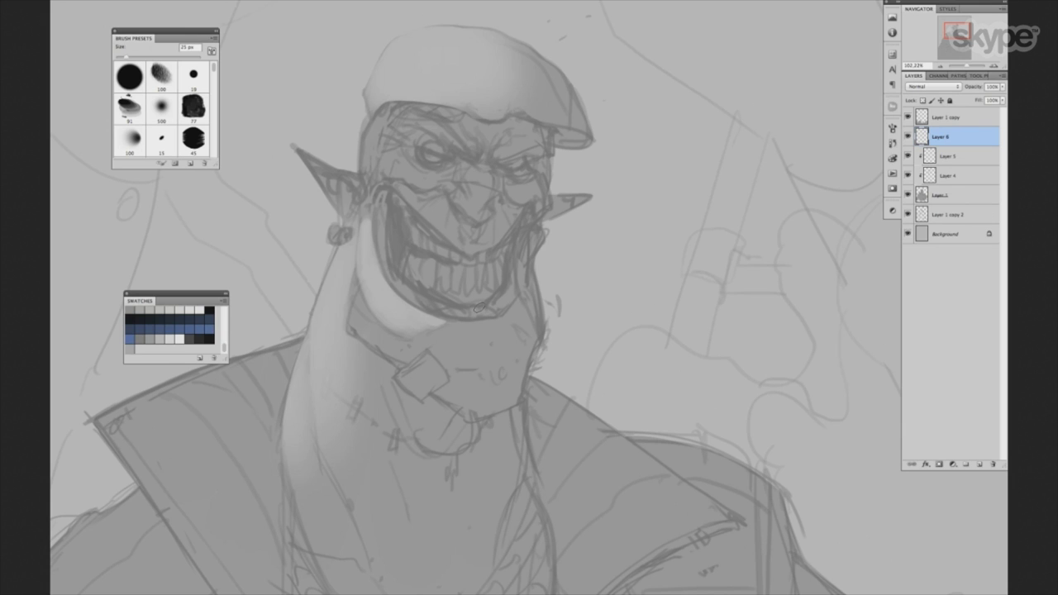
key(bracketright)
key(bracketright)
key(bracketright)
drag(483, 150, 467, 253)
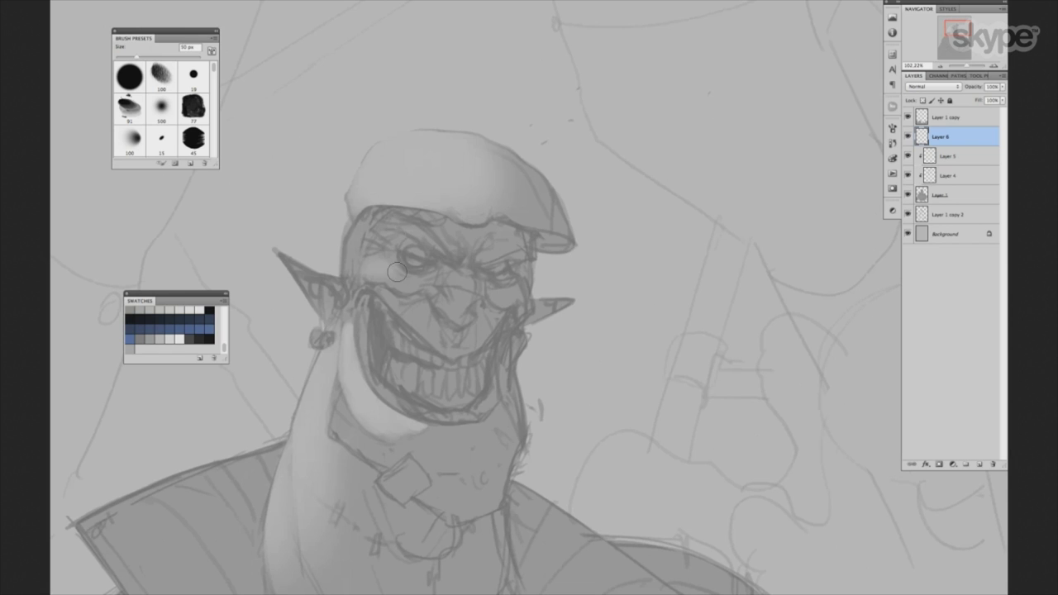
mouse_move(378, 267)
mouse_down()
mouse_move(420, 266)
mouse_move(387, 252)
mouse_up()
key(bracketleft)
click(161, 138)
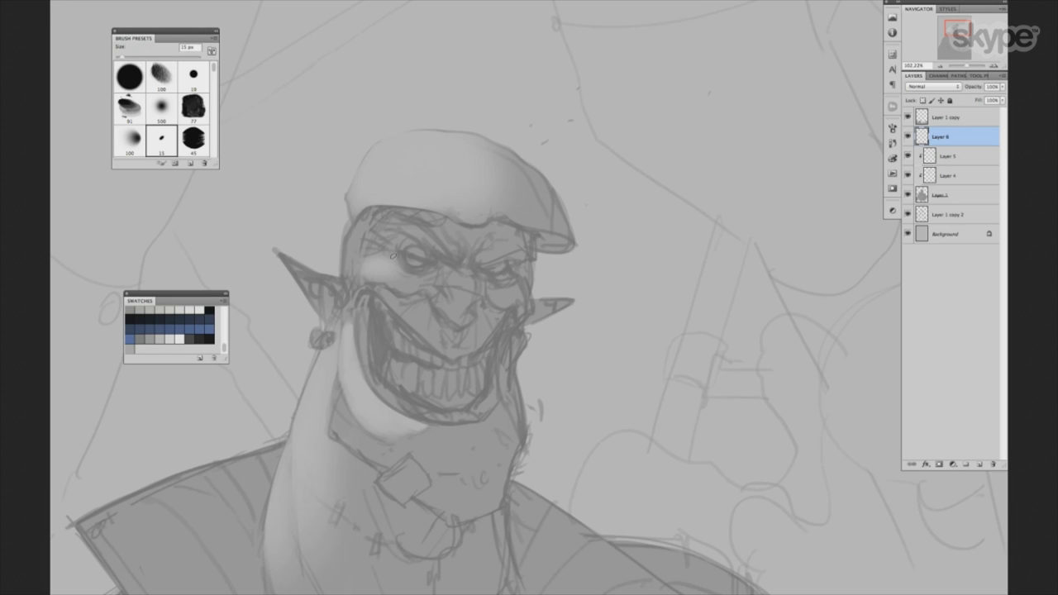
key(bracketleft)
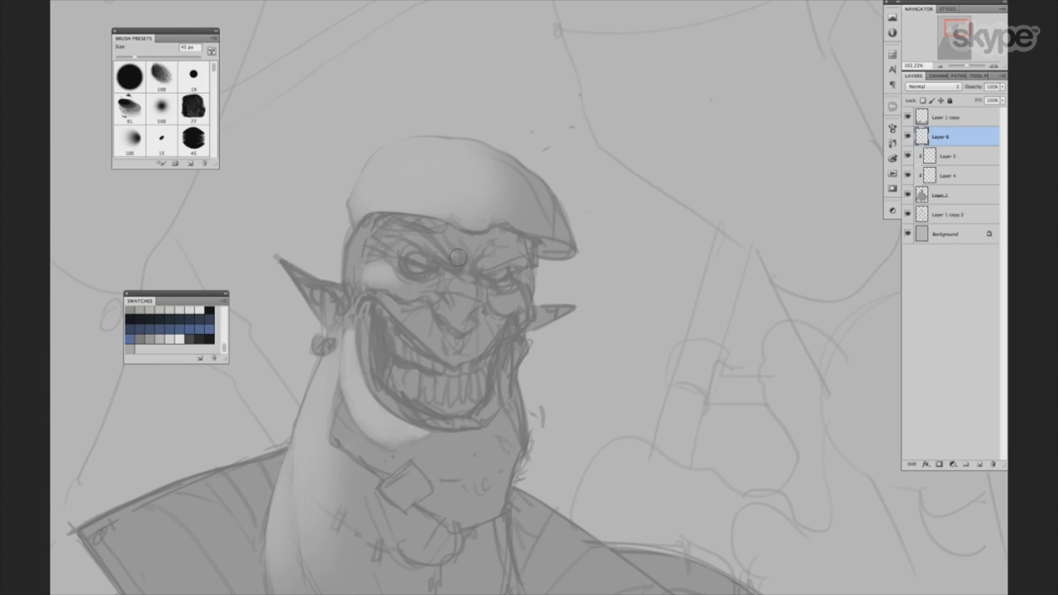
On a new Layer 7, highlight the cheek under the eye and the ear tip.
key(ctrl+shift+alt+n)
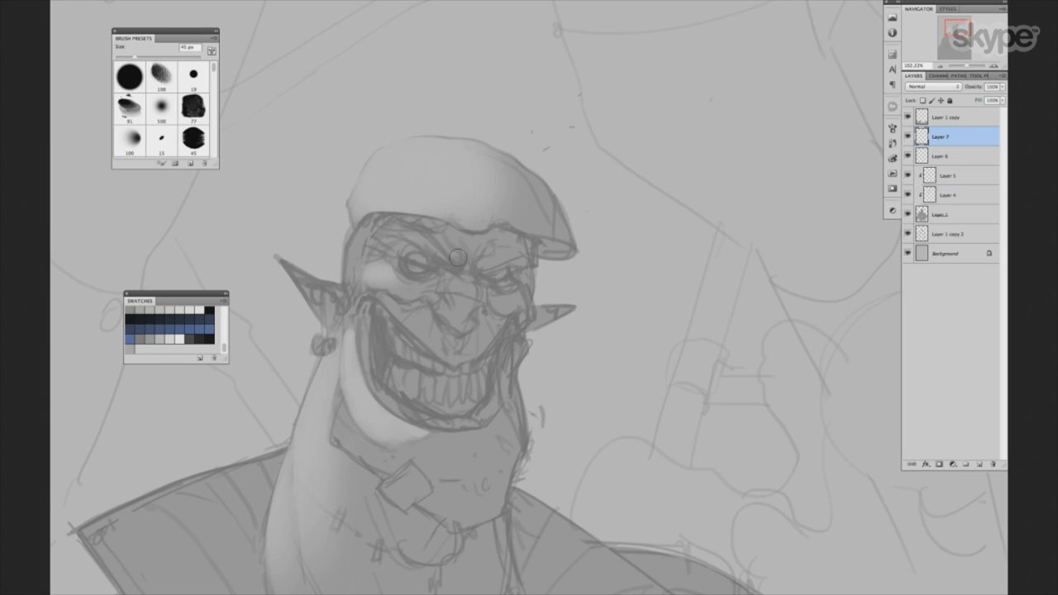
drag(398, 304, 419, 314)
key(bracketleft)
key(bracketleft)
key(bracketleft)
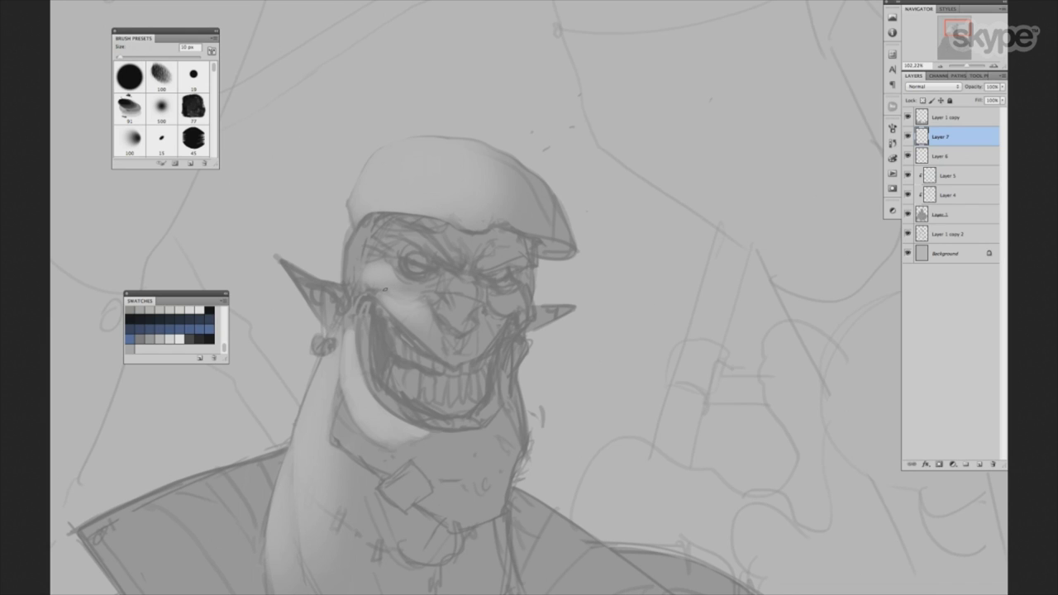
key(bracketright)
key(bracketleft)
key(bracketleft)
key(bracketleft)
key(bracketleft)
key(bracketright)
key(bracketright)
key(bracketright)
key(bracketleft)
key(bracketright)
key(bracketright)
key(bracketright)
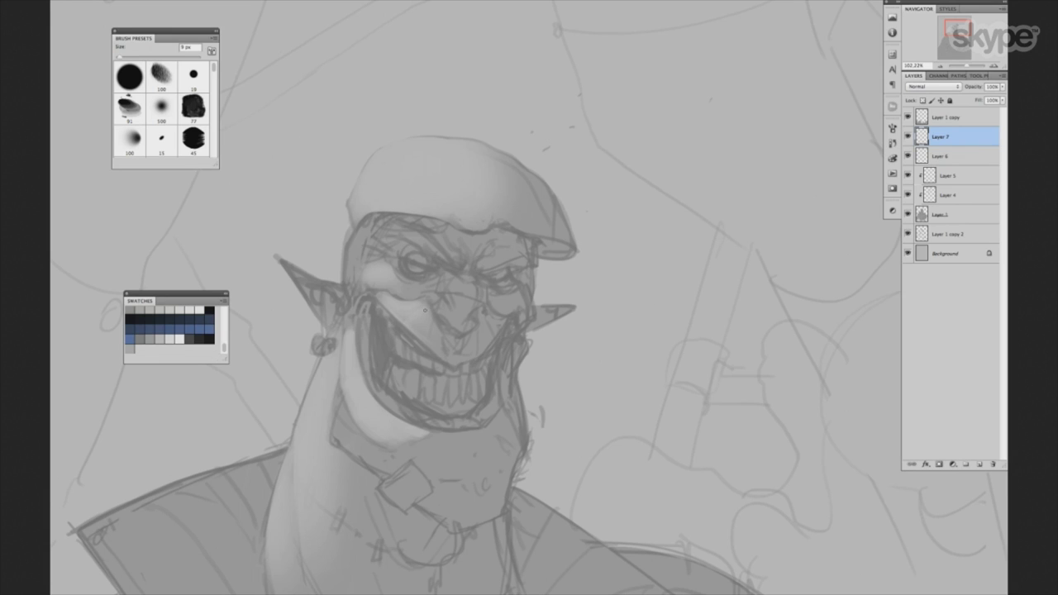
key(bracketleft)
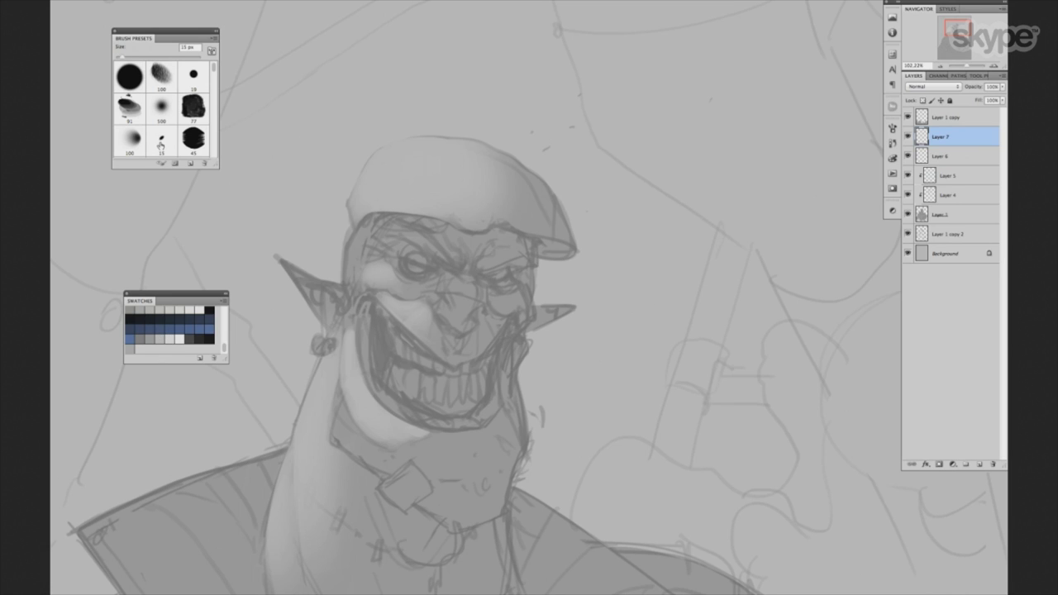
key(bracketleft)
drag(294, 264, 304, 274)
Clip Layers 6 and 7, then merge Layers 4–7 into a single Layer 7.
shift+click(965, 160)
key(ctrl+alt+g)
click(952, 198)
shift+click(958, 139)
key(ctrl+e)
Fill the Background layer with a lighter grey.
key(bracketleft)
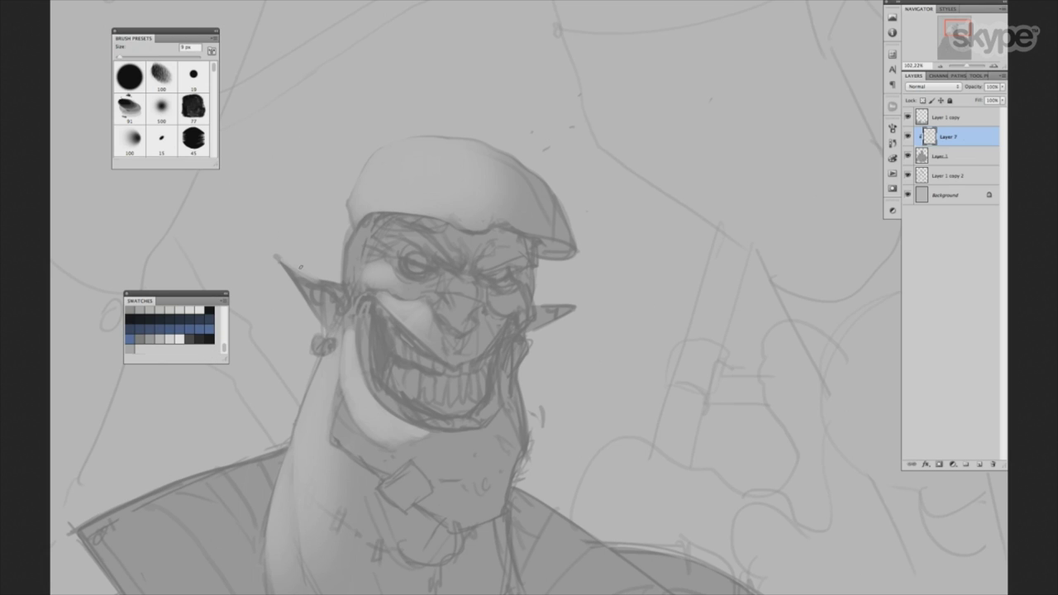
click(907, 175)
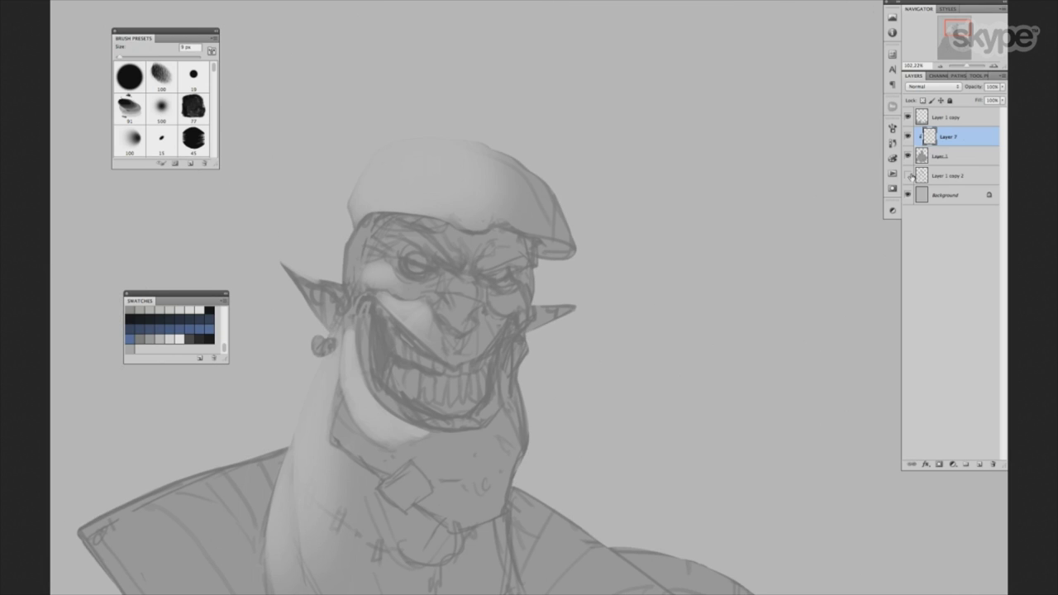
click(946, 195)
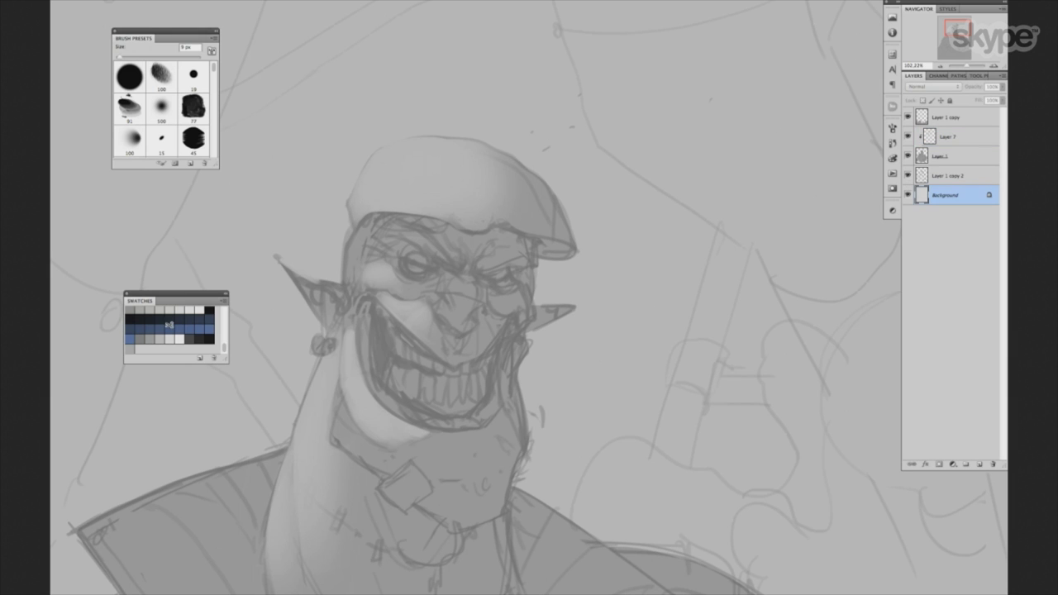
key(alt+BackSpace)
click(950, 135)
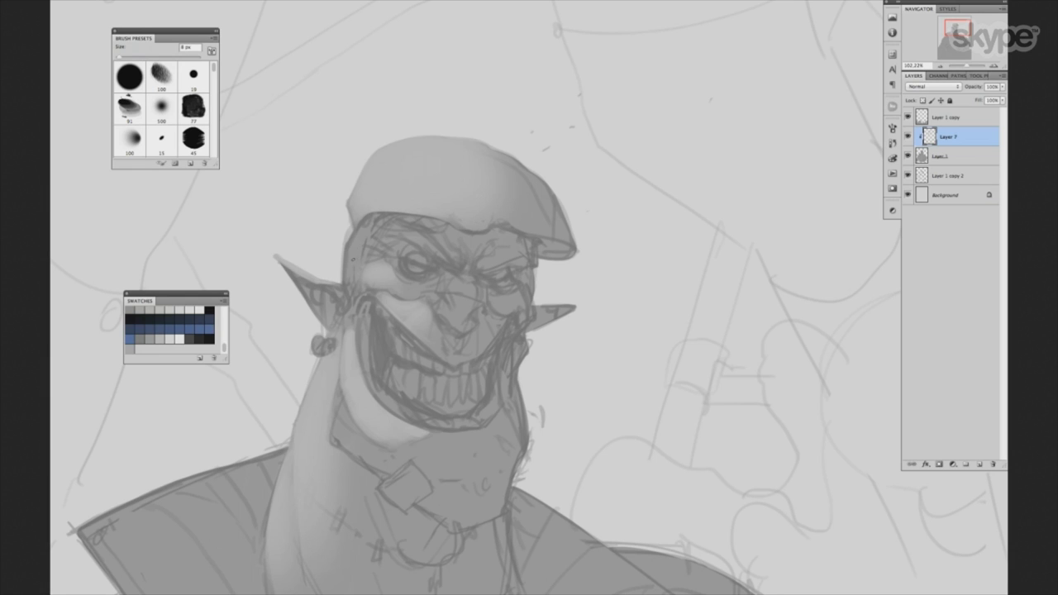
Lighten the face's left edge below the beret and add a faint highlight near the left eye.
key(shift+Down)
key(shift+Down)
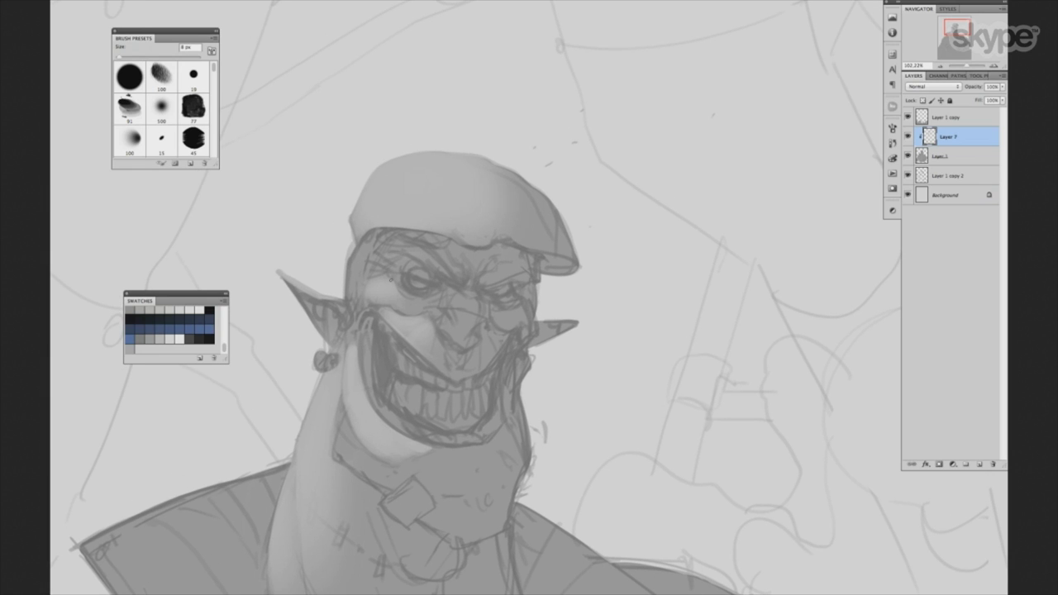
key(bracketright)
key(bracketright)
key(bracketright)
drag(361, 257, 350, 291)
key(bracketright)
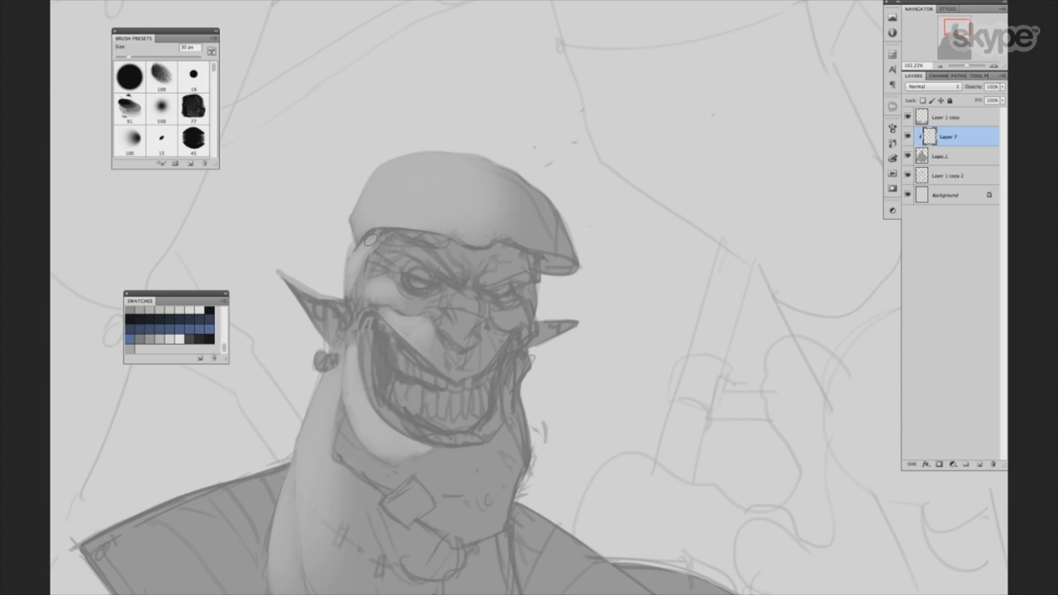
drag(364, 245, 364, 284)
key(bracketleft)
key(bracketleft)
key(bracketleft)
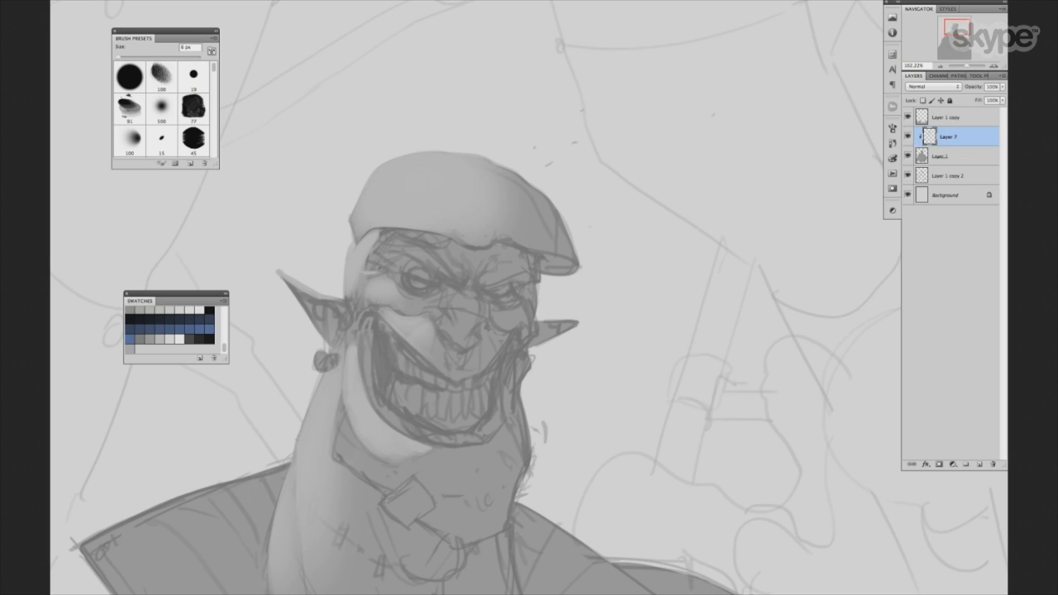
key(bracketright)
drag(367, 254, 381, 262)
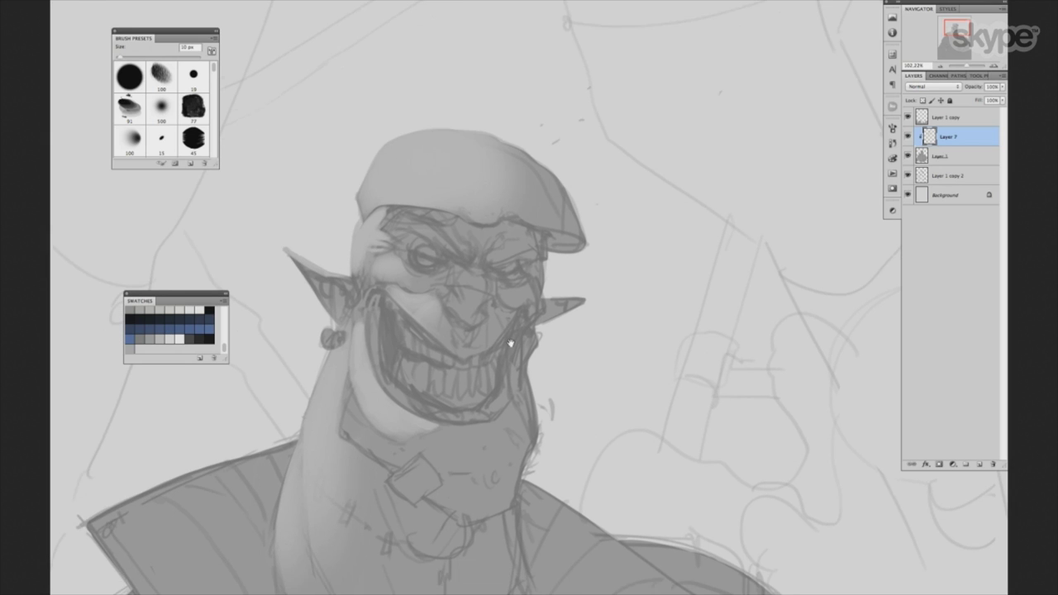
Lighten a stretch of the jacket collar line with a 9 px brush, then add Layer 8.
drag(314, 391, 344, 315)
key(bracketright)
key(bracketright)
key(bracketright)
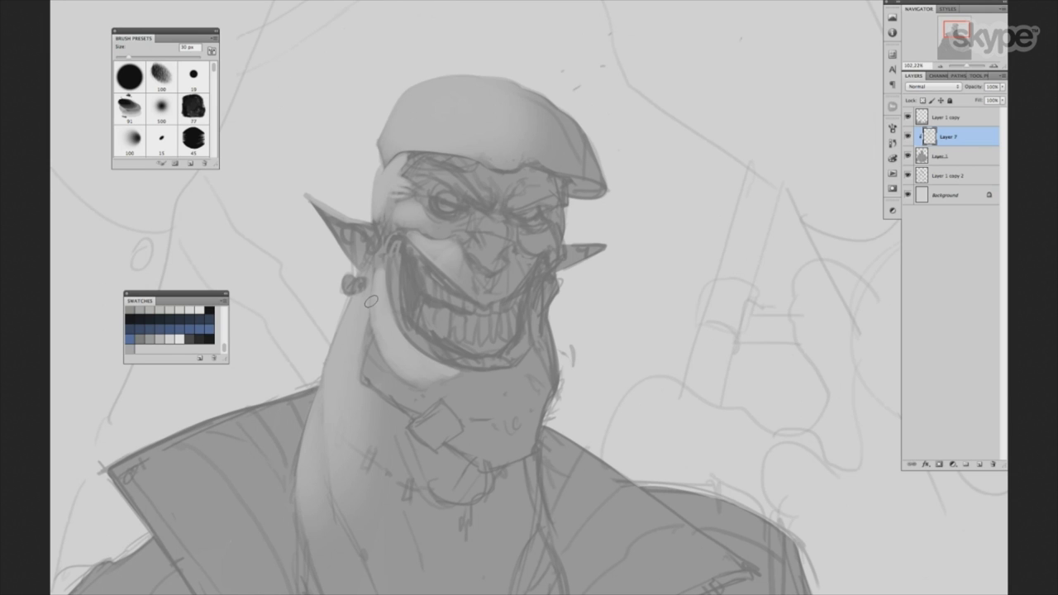
scroll(488, 281, down, 2)
drag(473, 285, 659, 196)
key(bracketleft)
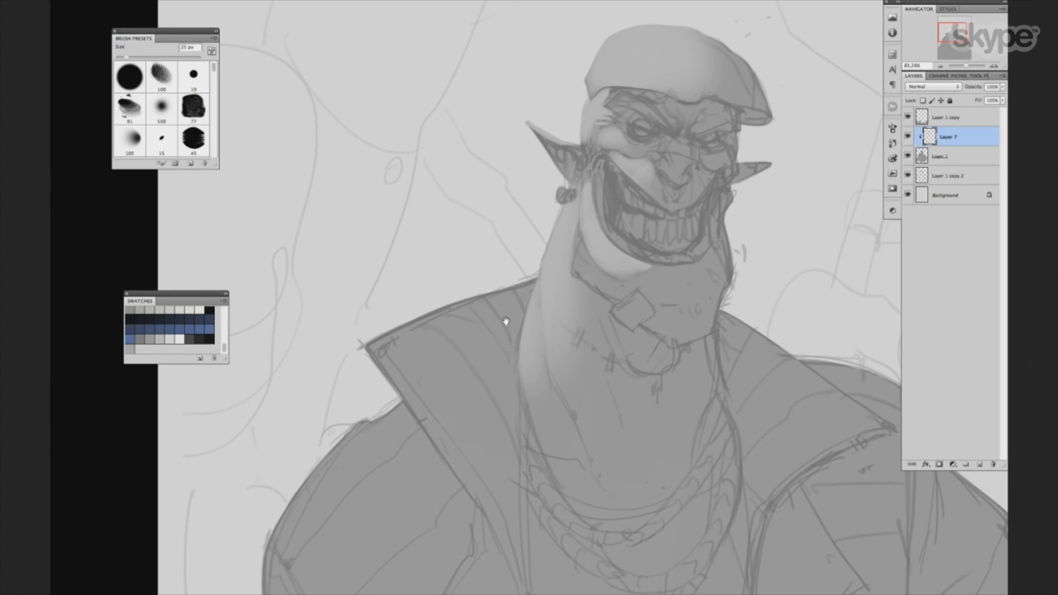
drag(506, 321, 478, 363)
key(bracketleft)
key(bracketleft)
key(bracketleft)
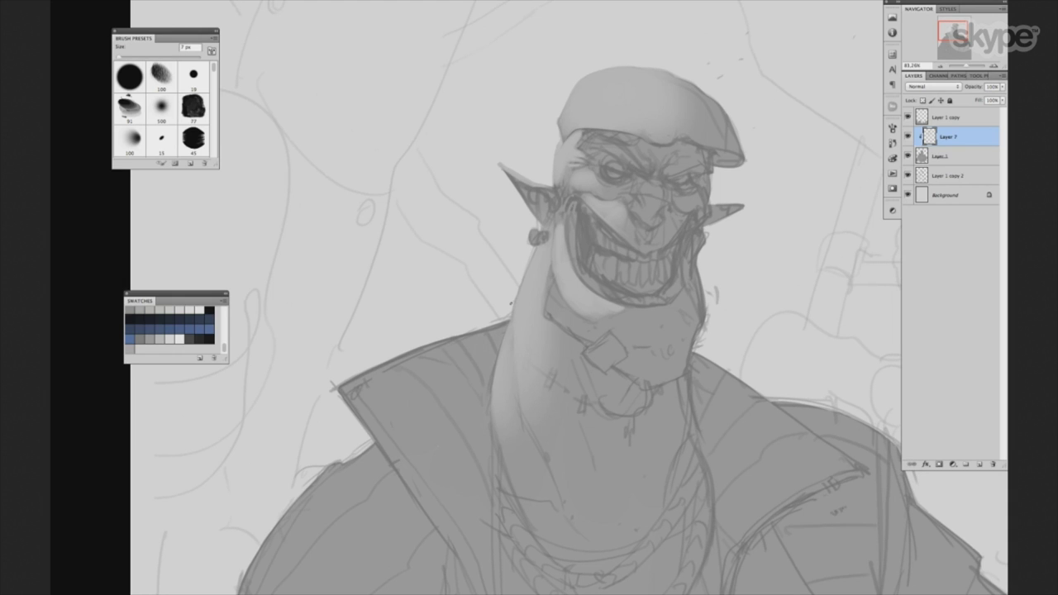
key(bracketright)
key(bracketright)
key(bracketright)
key(bracketright)
drag(346, 385, 519, 301)
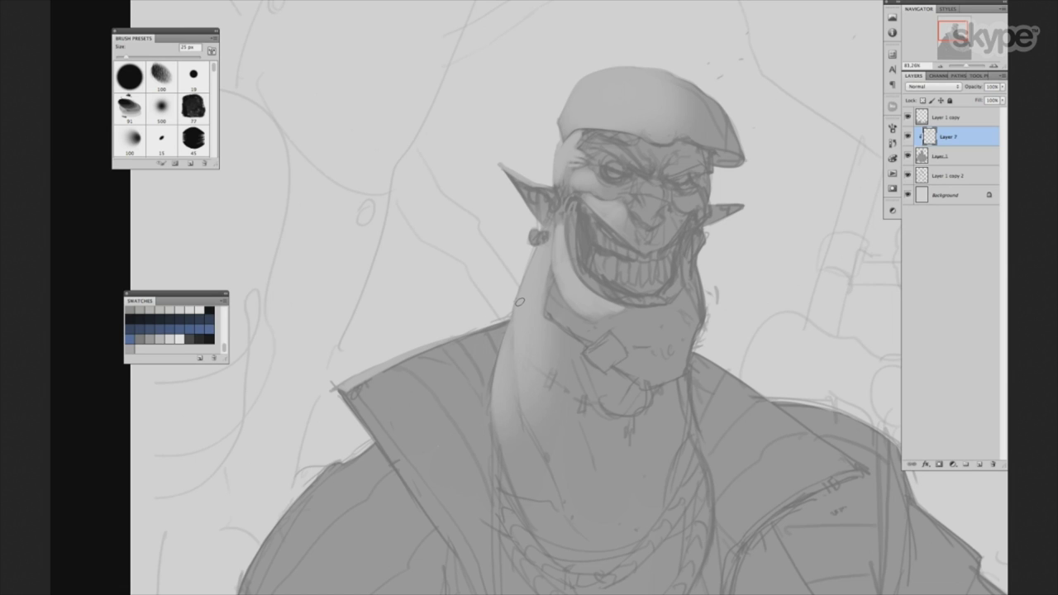
drag(434, 371, 439, 329)
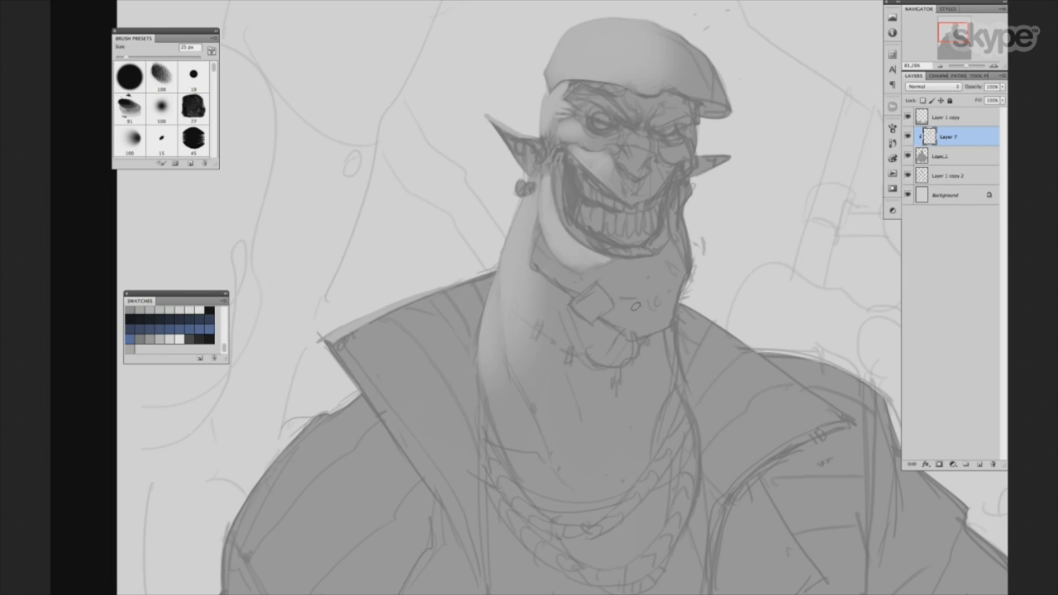
key(ctrl+shift+alt+n)
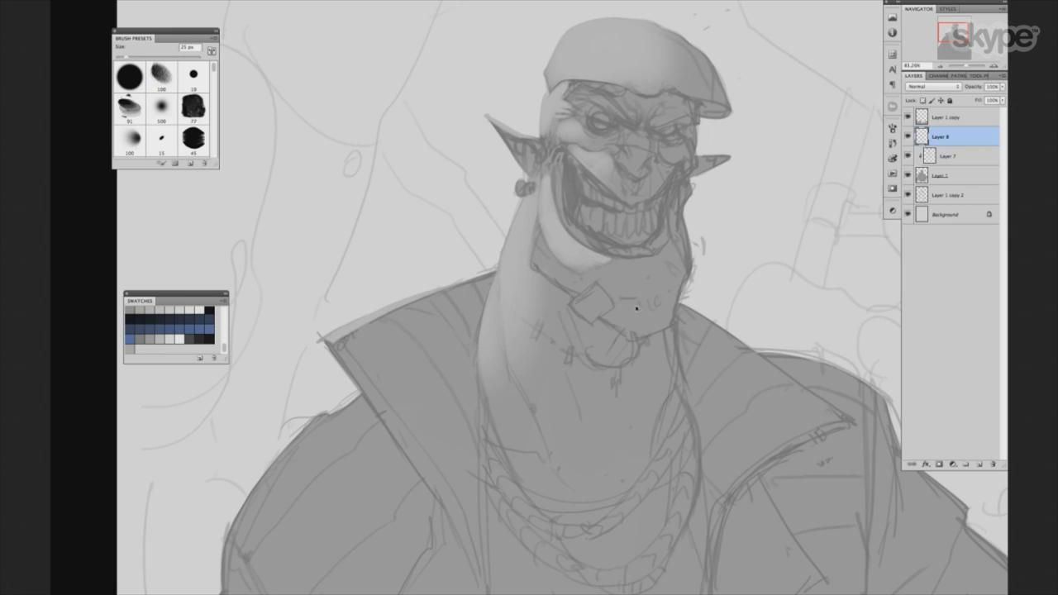
Clip Layer 8 to Layer 7 and size the soft round brush for the coat shoulder.
key(ctrl+alt+g)
click(164, 103)
key(bracketleft)
key(bracketleft)
key(bracketleft)
drag(413, 305, 441, 356)
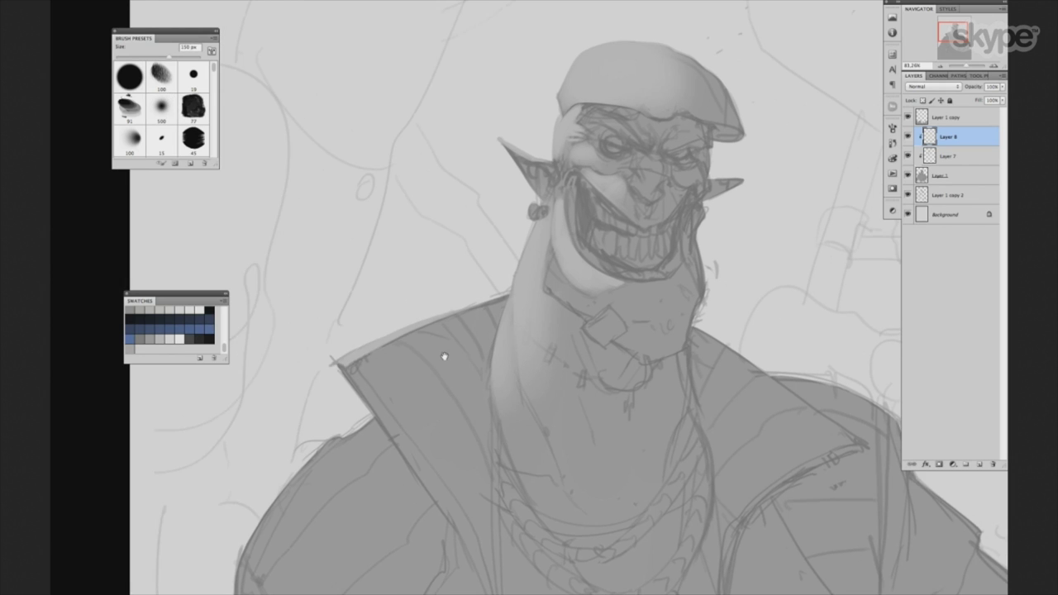
key(bracketleft)
key(bracketleft)
key(bracketleft)
key(bracketleft)
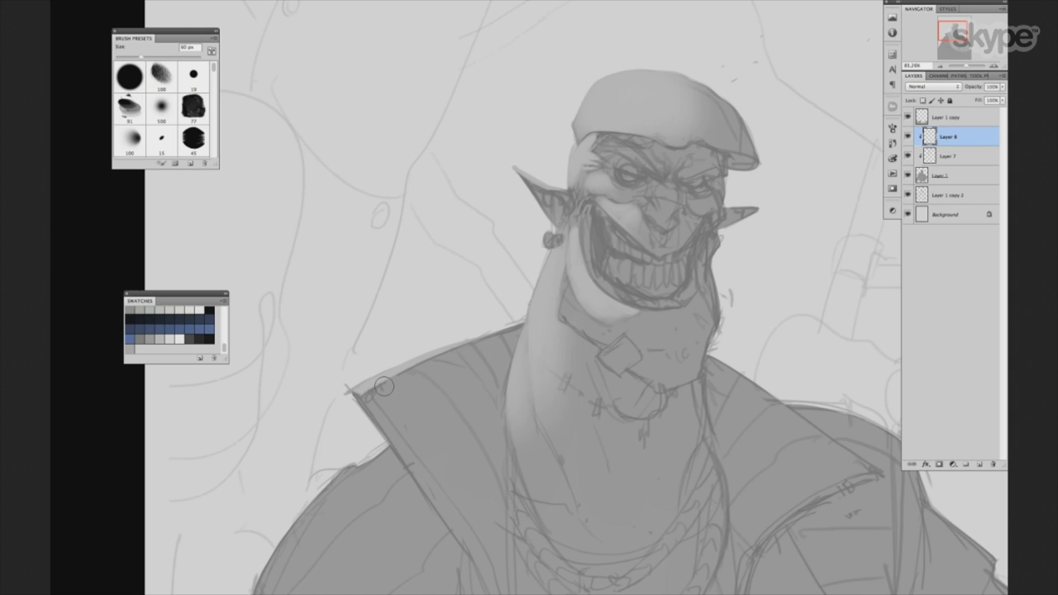
key(bracketright)
key(bracketright)
key(bracketright)
key(bracketleft)
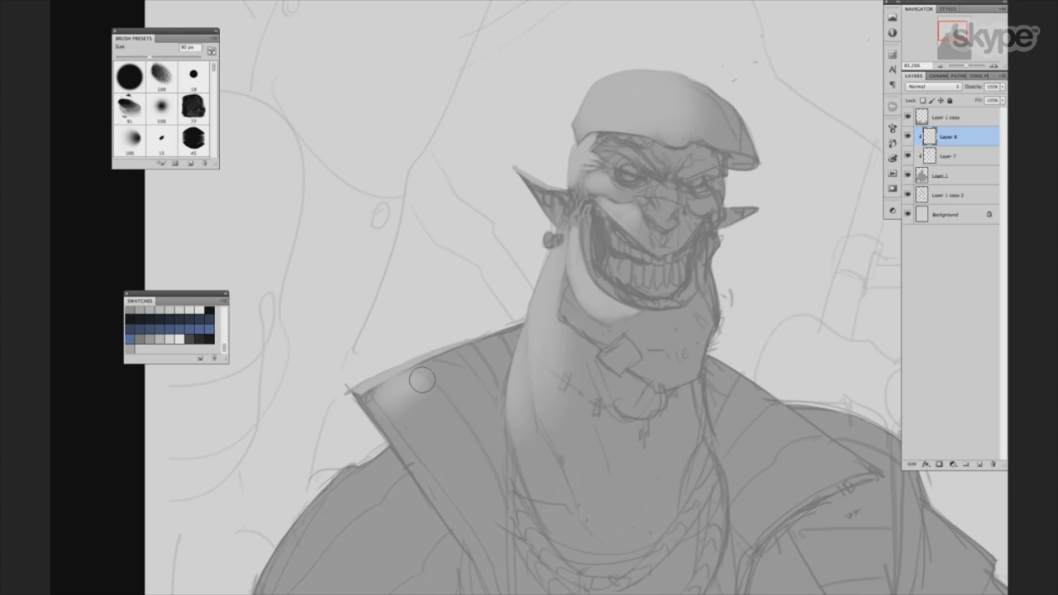
key(bracketleft)
key(bracketleft)
key(bracketleft)
key(bracketright)
key(bracketright)
key(bracketright)
key(bracketright)
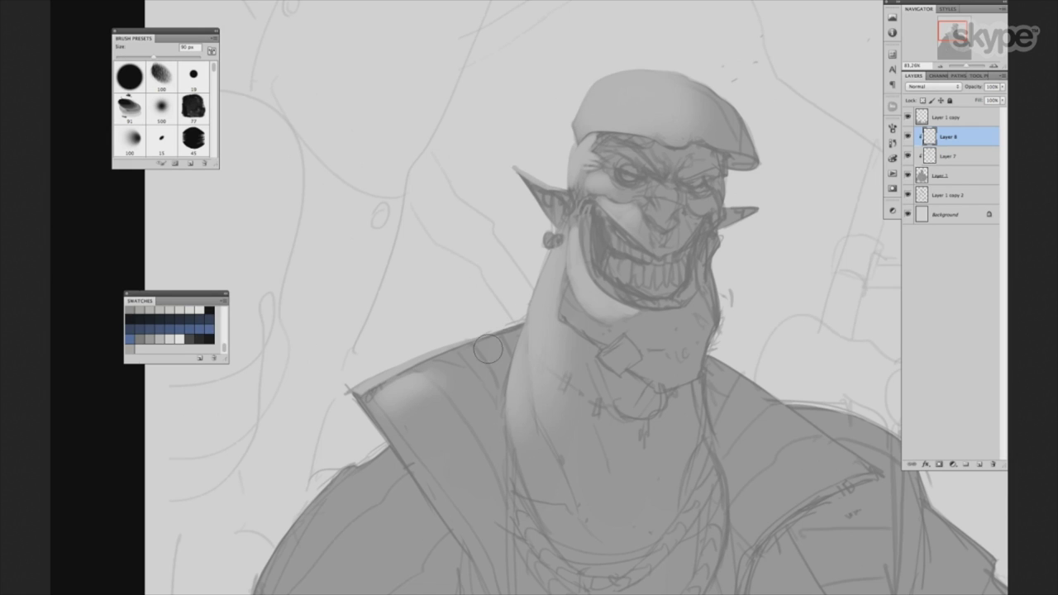
scroll(578, 322, right, 3)
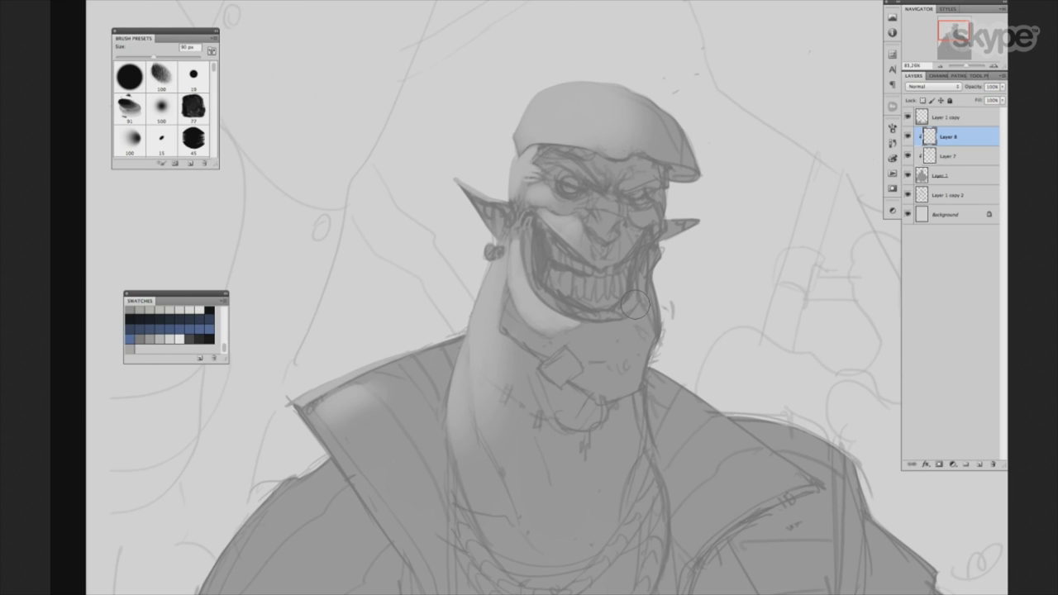
Toggle Layer 8's clipping onto Layer 7 to compare, leaving it clipped.
key(ctrl+alt+g)
key(ctrl+alt+g)
alt+click(955, 145)
alt+click(967, 149)
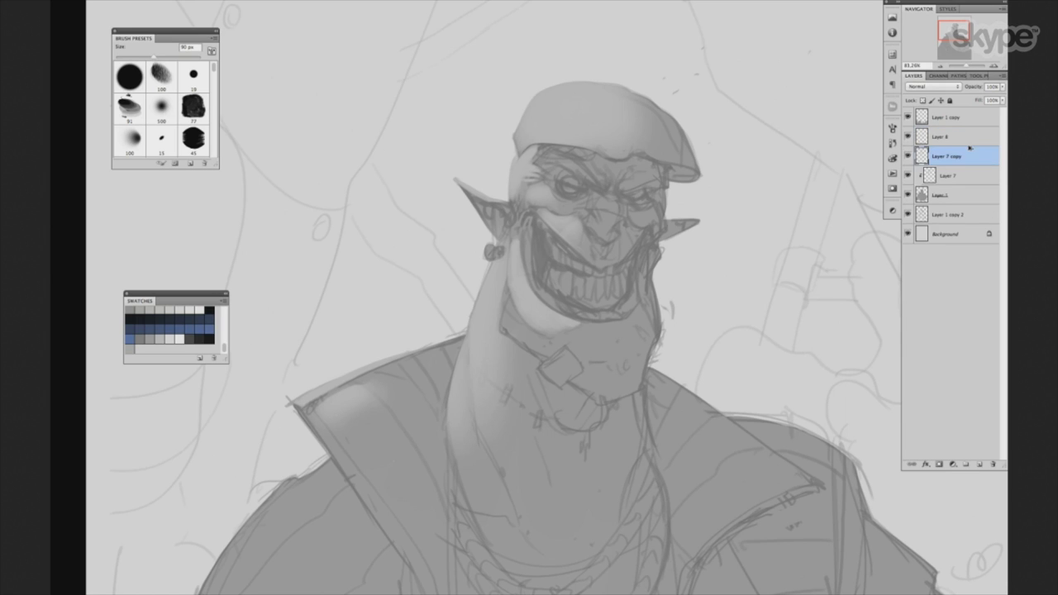
alt+click(966, 153)
alt+click(957, 145)
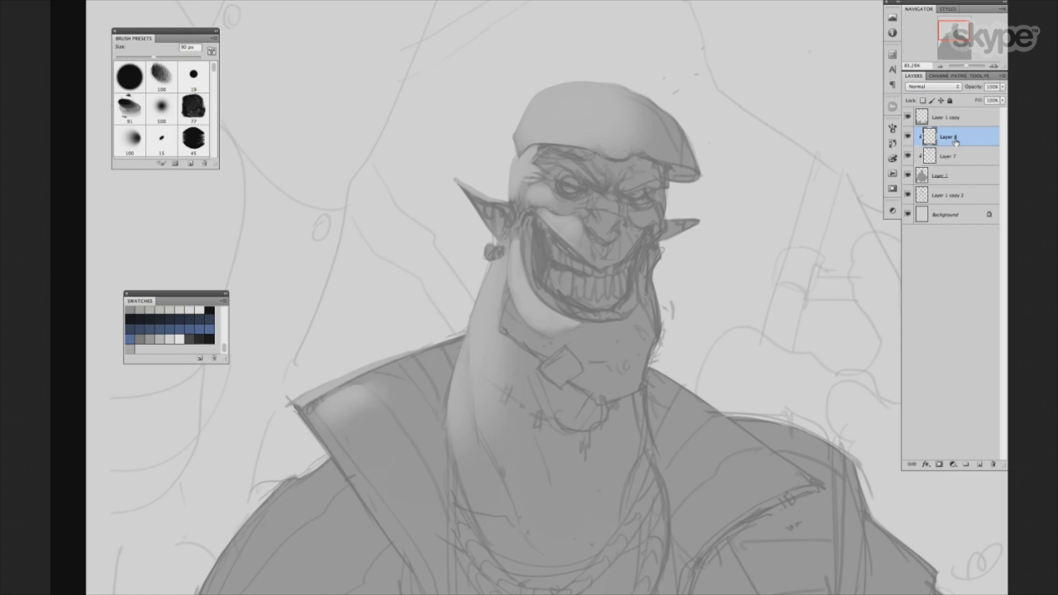
drag(621, 285, 584, 300)
Zoom in on the orc's head with the 15 px preset, trying sizes between 15 and 20 px.
click(165, 138)
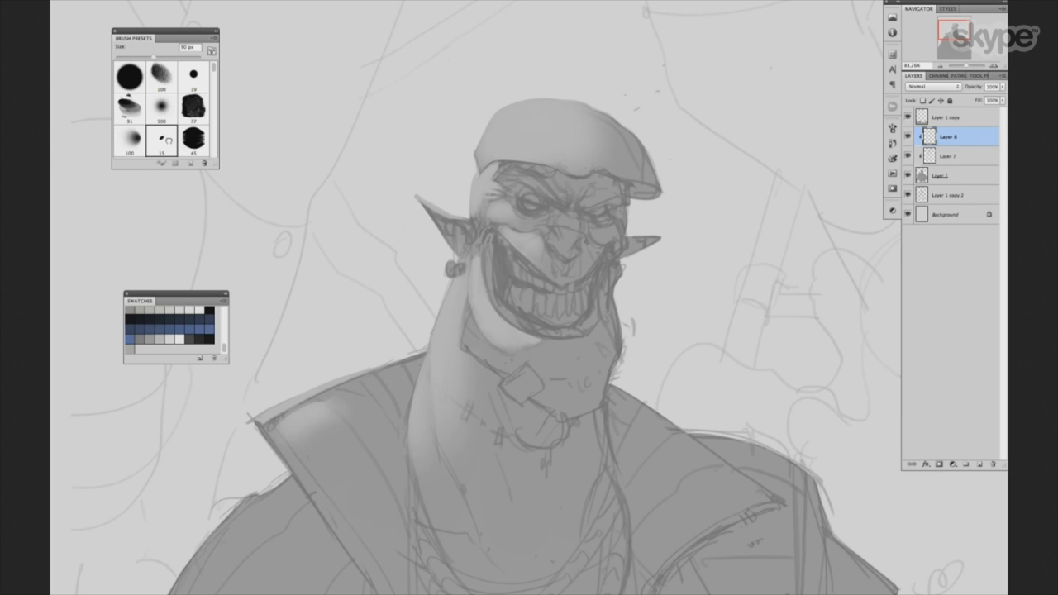
drag(632, 327, 597, 347)
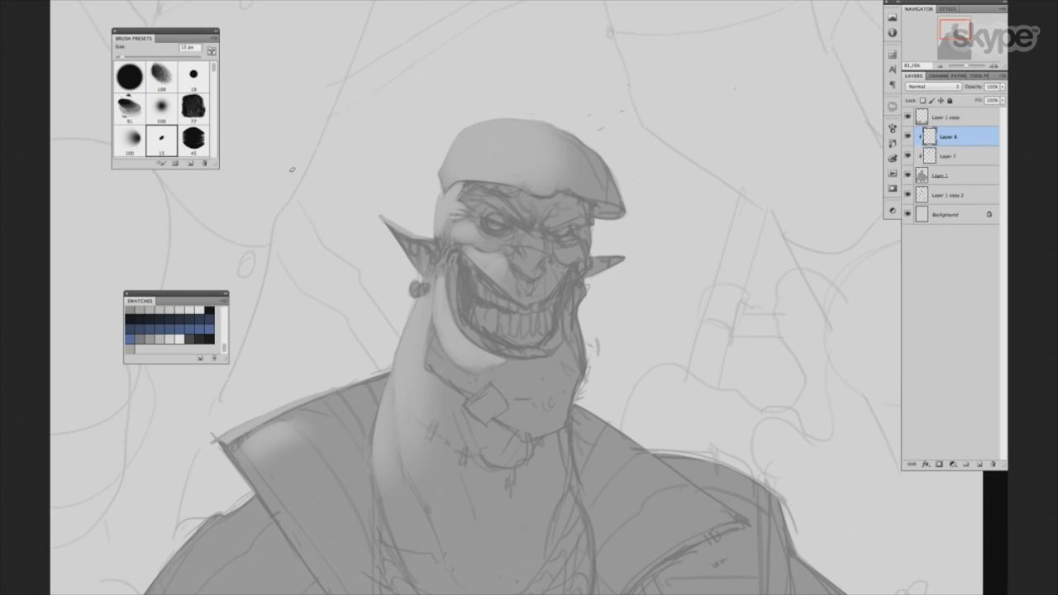
drag(471, 273, 493, 273)
key(bracketleft)
key(bracketleft)
key(bracketright)
key(bracketright)
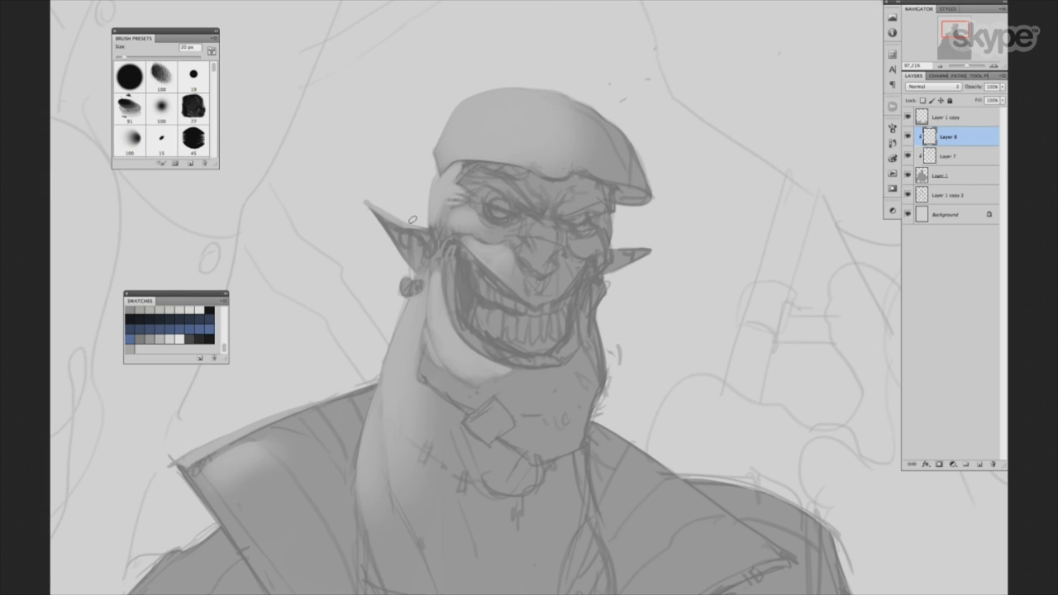
key(bracketleft)
key(bracketright)
key(bracketleft)
key(bracketright)
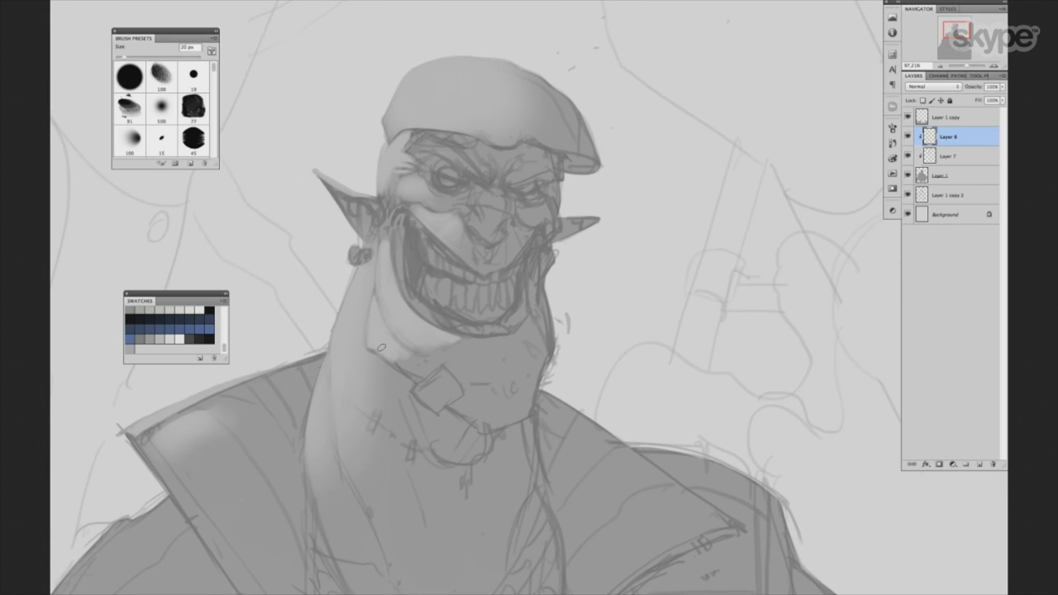
drag(567, 373, 607, 375)
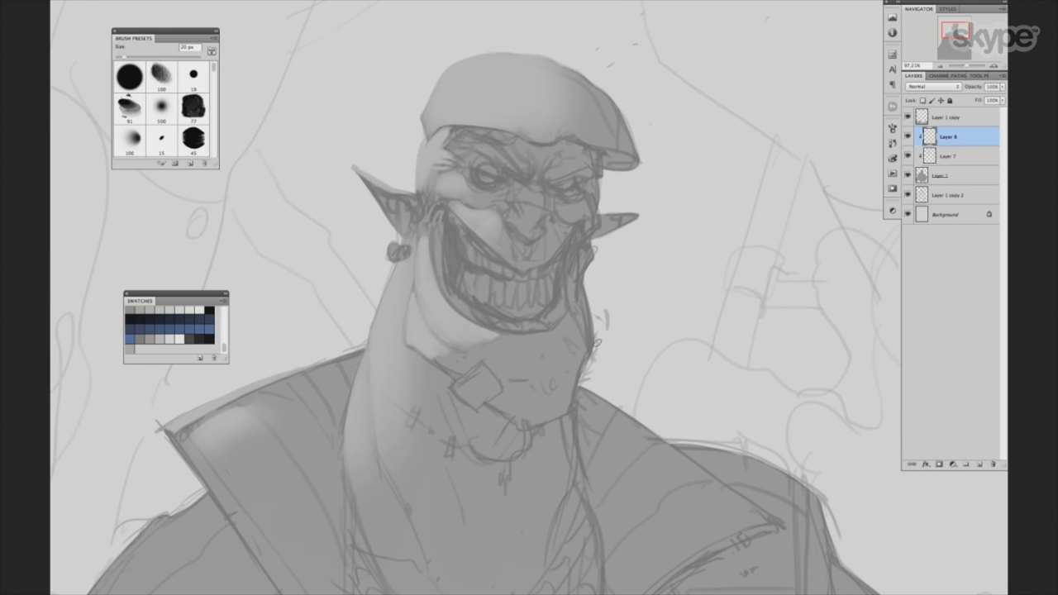
key(bracketleft)
key(bracketright)
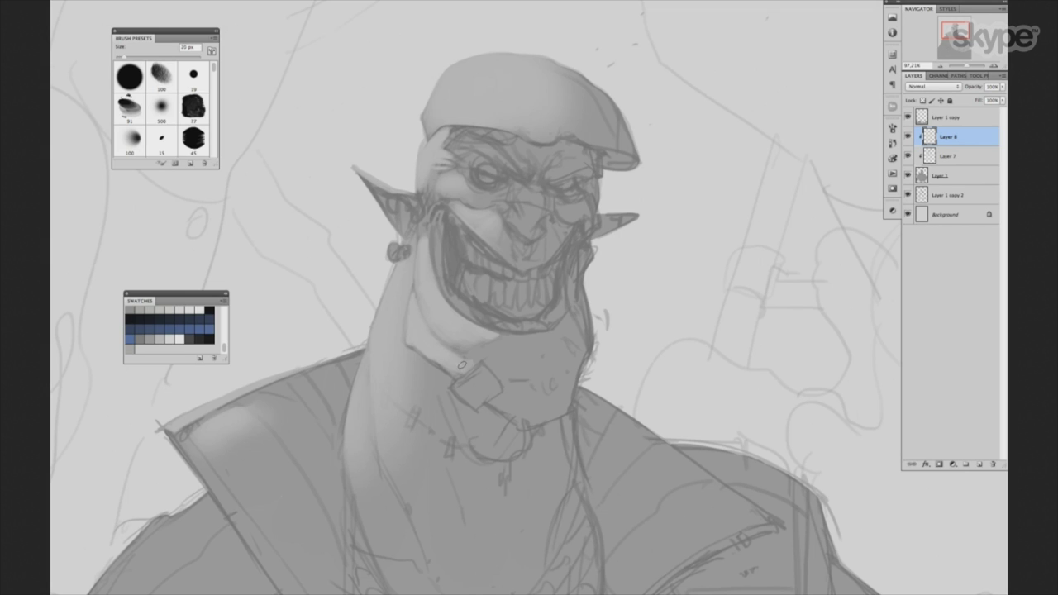
Reposition the head and shrink the 15 px preset to about 8 px for fine face strokes.
key(bracketright)
key(bracketleft)
key(bracketleft)
key(bracketleft)
mouse_move(515, 281)
mouse_down()
mouse_move(441, 301)
mouse_move(466, 448)
mouse_up()
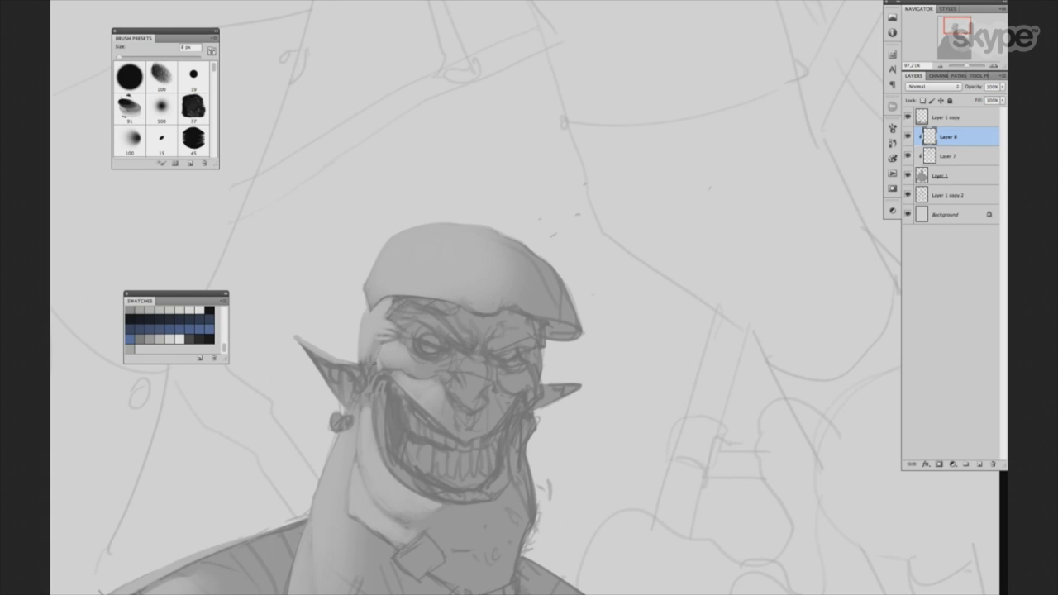
click(161, 141)
key(bracketleft)
key(bracketright)
key(bracketleft)
key(bracketleft)
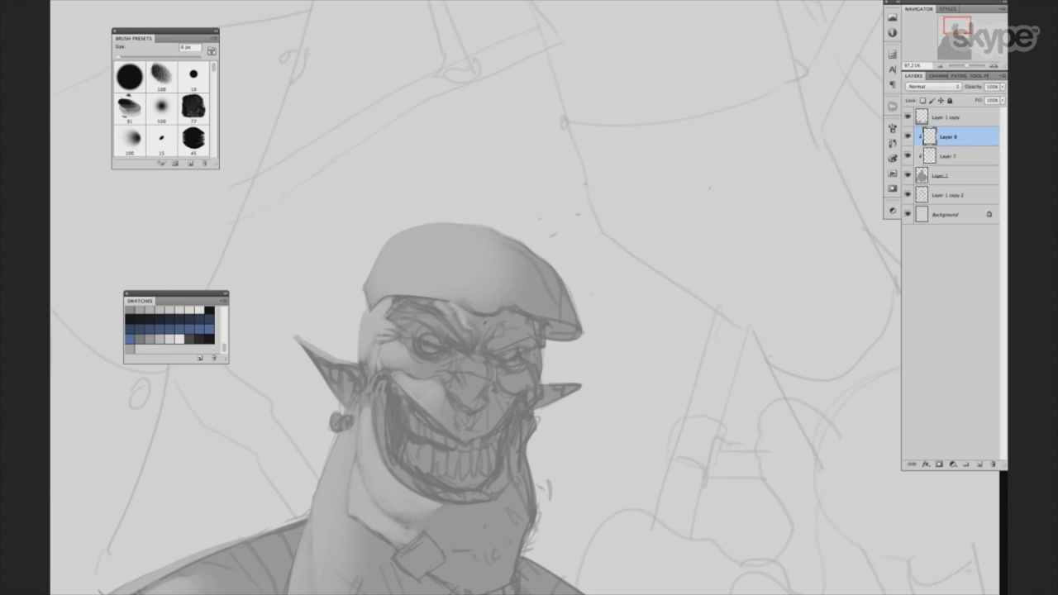
scroll(535, 407, down, 3)
scroll(553, 384, down, 3)
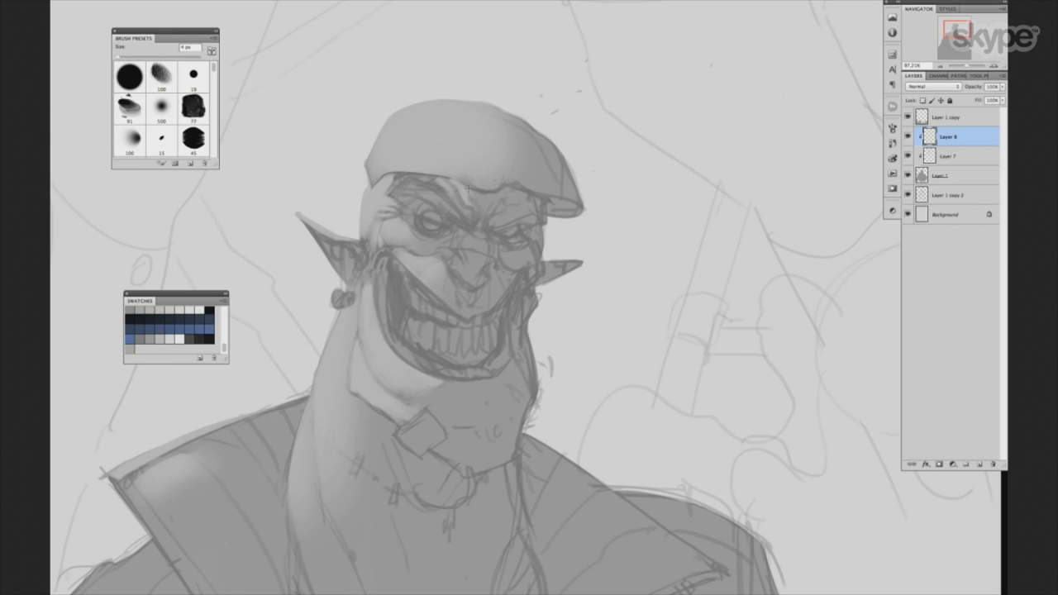
key(bracketright)
scroll(544, 260, up, 2)
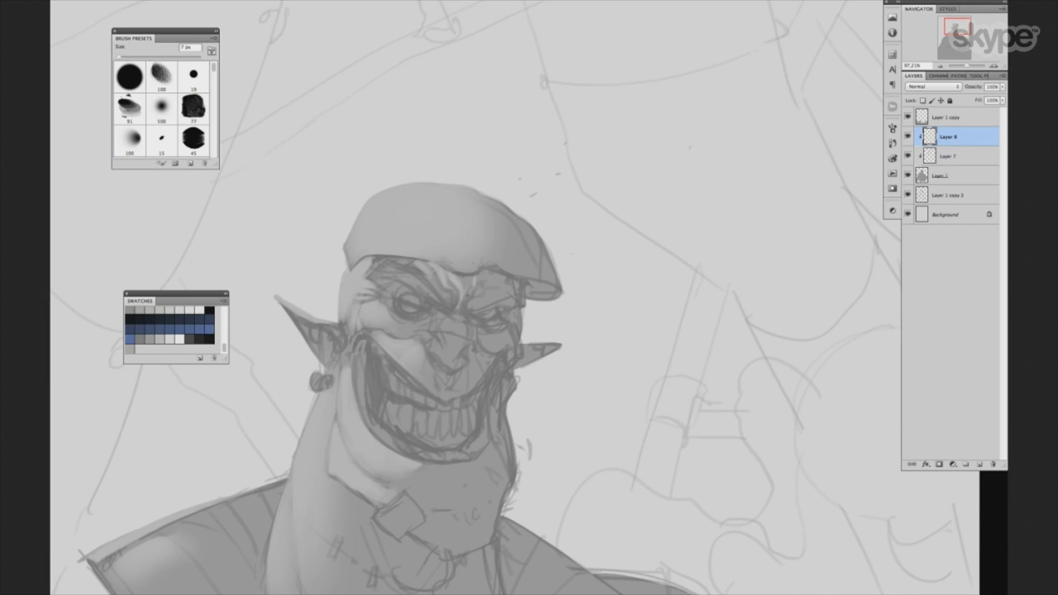
Shade around the goblin's eyes with a soft round brush sized 7–30 px.
key(bracketright)
key(bracketright)
key(bracketright)
key(bracketleft)
key(bracketleft)
key(bracketleft)
key(bracketright)
key(bracketright)
key(bracketright)
key(bracketright)
key(period)
key(bracketleft)
drag(525, 255, 507, 295)
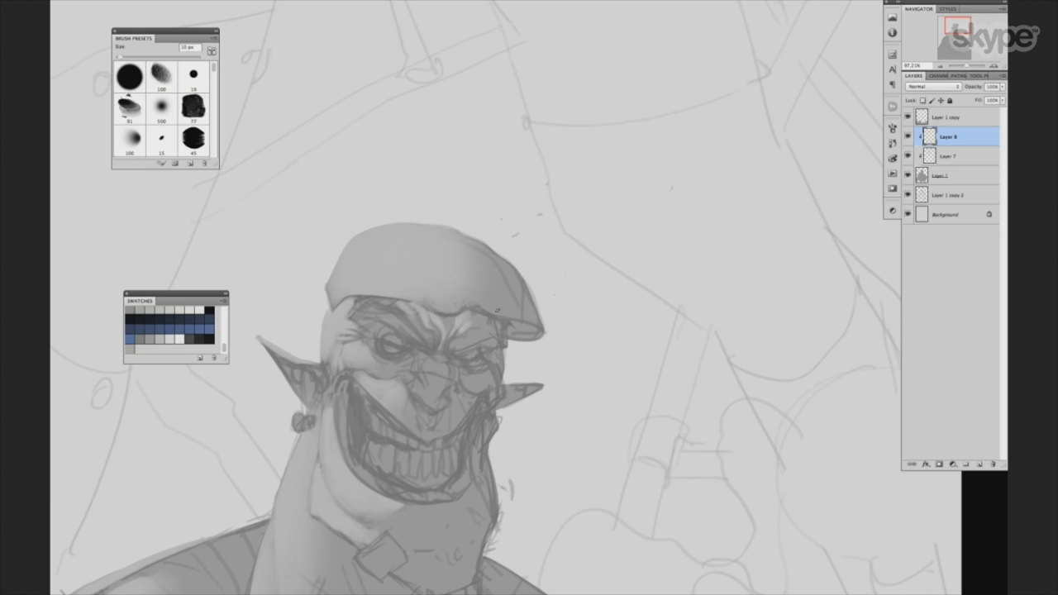
drag(481, 322, 495, 350)
key(bracketleft)
key(bracketleft)
key(bracketleft)
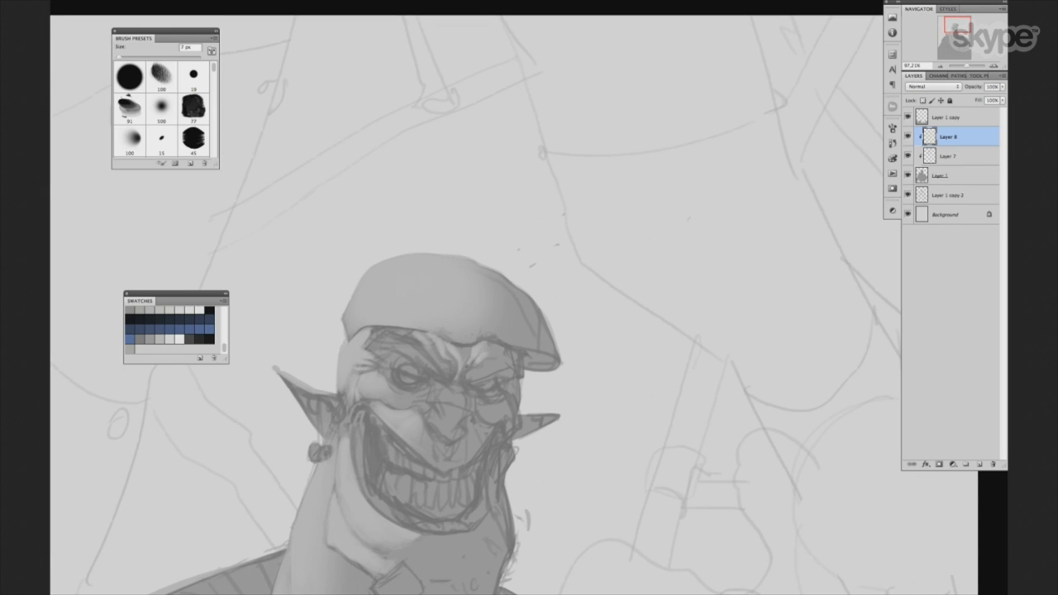
key(bracketright)
key(bracketright)
key(bracketright)
drag(542, 387, 552, 330)
Refine the grin shading, then add a new Layer 9 clipped to Layer 8.
key(bracketleft)
key(bracketleft)
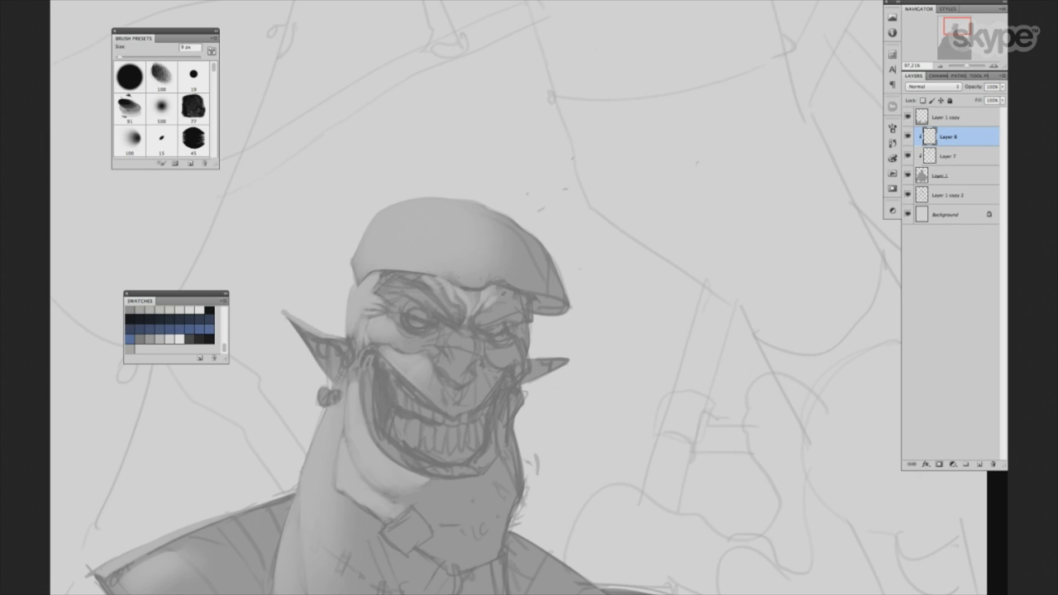
key(bracketright)
key(bracketright)
drag(546, 263, 516, 301)
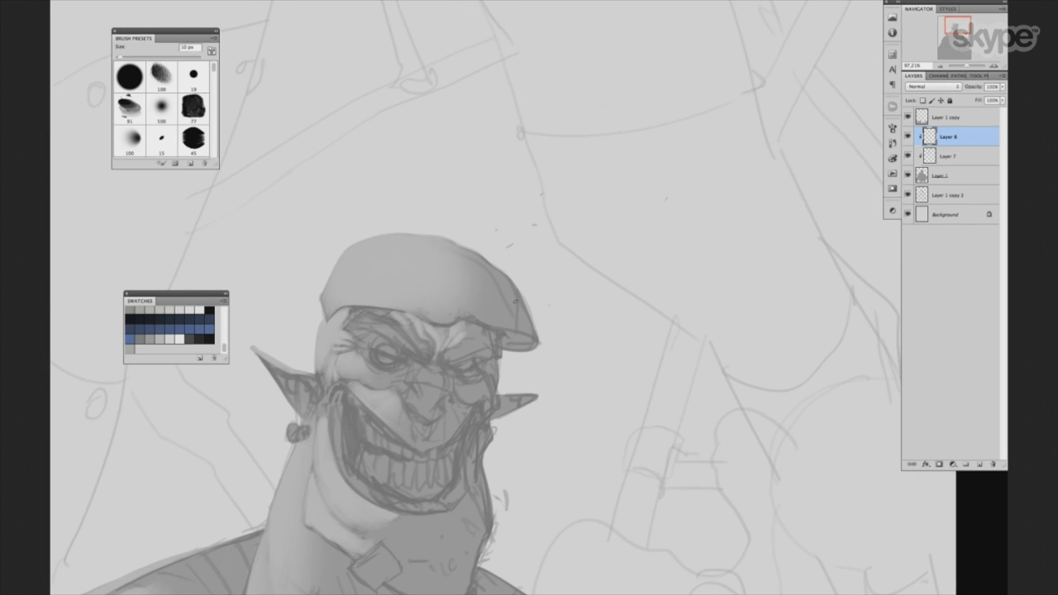
key(bracketleft)
key(bracketright)
key(bracketright)
key(comma)
key(bracketright)
key(bracketleft)
key(bracketleft)
key(bracketleft)
key(bracketright)
key(bracketright)
key(bracketright)
key(bracketright)
key(bracketright)
drag(472, 344, 514, 270)
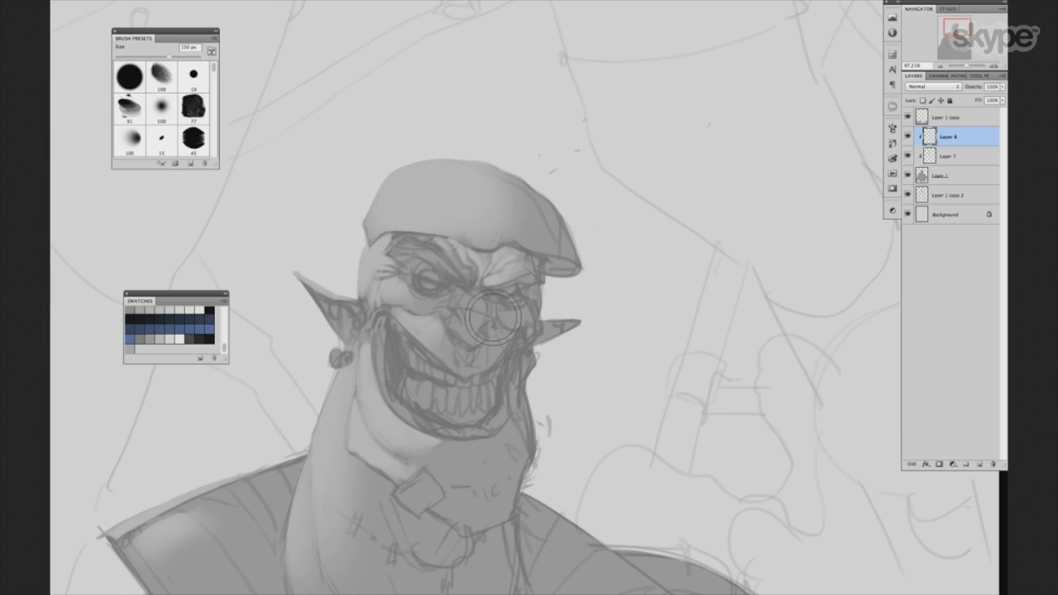
key(bracketleft)
key(ctrl+shift+alt+n)
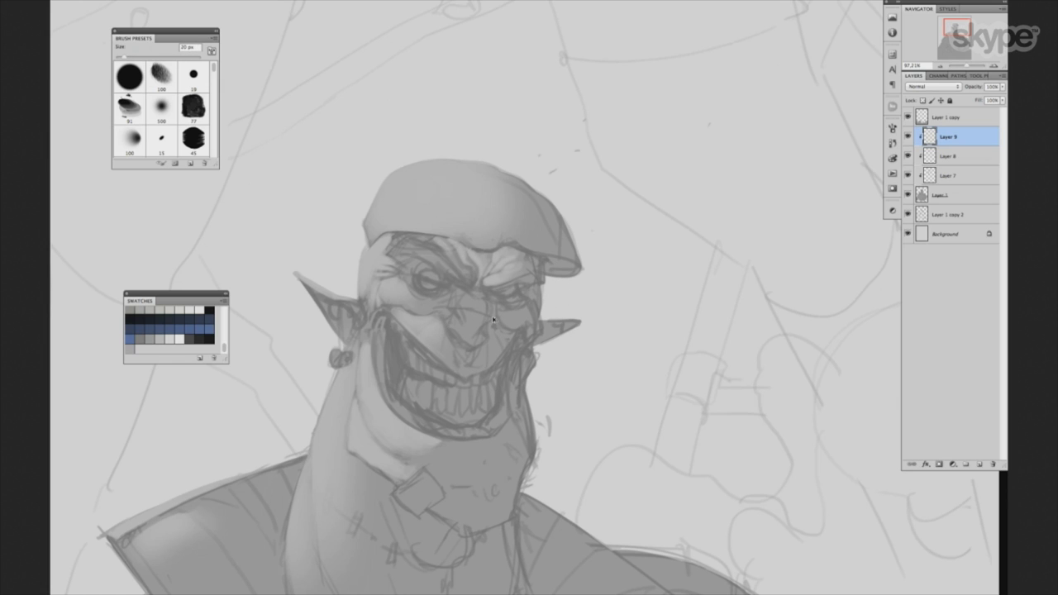
Paint fine wrinkle strokes on the goblin's nose with a 7–25 px brush.
key(bracketleft)
key(bracketleft)
key(bracketleft)
key(bracketright)
key(bracketright)
key(bracketright)
key(bracketleft)
key(bracketleft)
key(bracketright)
key(bracketright)
key(bracketright)
key(bracketleft)
key(bracketleft)
key(bracketleft)
drag(483, 285, 546, 328)
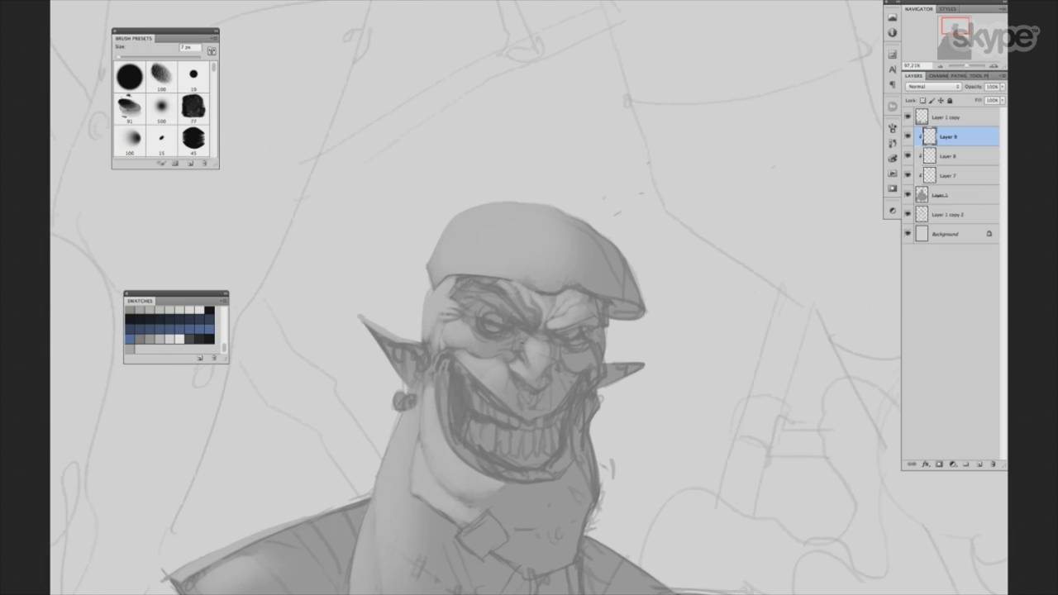
key(bracketright)
key(bracketright)
drag(499, 342, 388, 342)
key(bracketright)
key(bracketright)
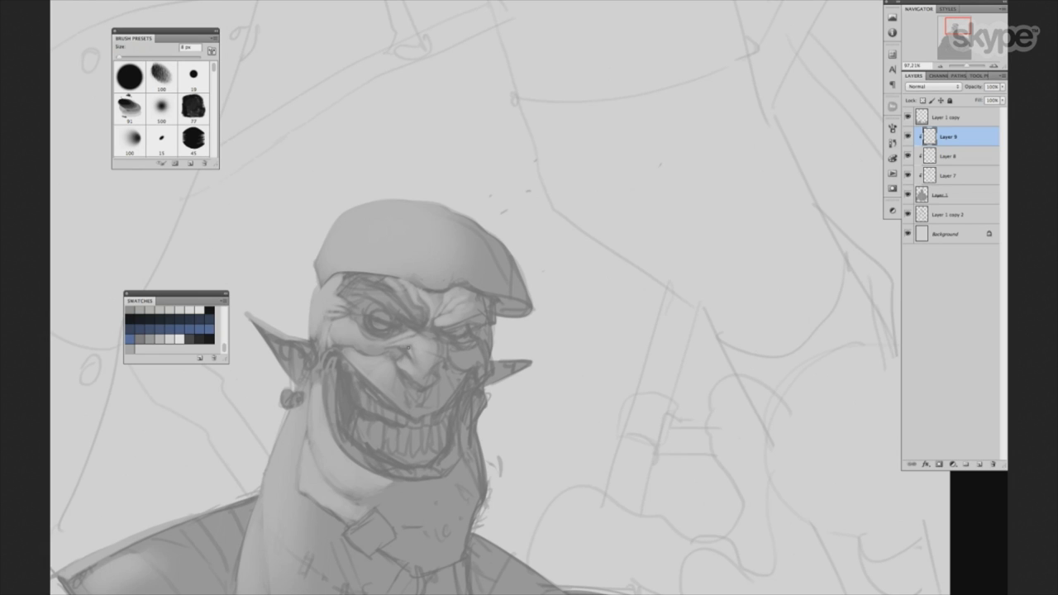
Add brow and cheek highlight detail on Layer 9 using a 7–10 px brush.
key(bracketleft)
key(bracketright)
drag(405, 357, 558, 354)
key(bracketleft)
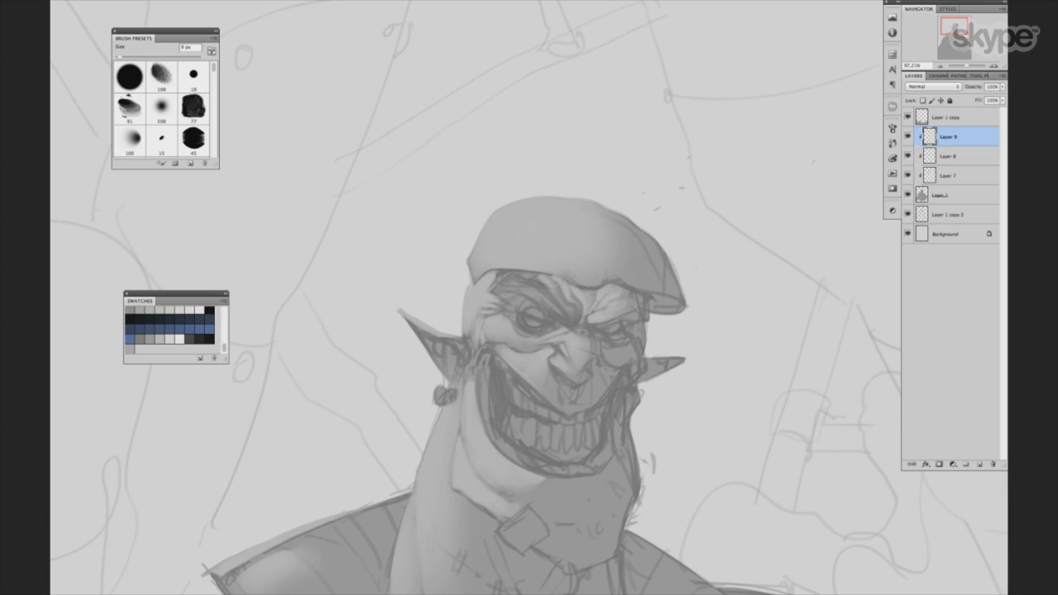
drag(616, 337, 523, 315)
key(bracketright)
drag(545, 350, 488, 340)
key(bracketleft)
key(bracketleft)
key(bracketright)
key(bracketright)
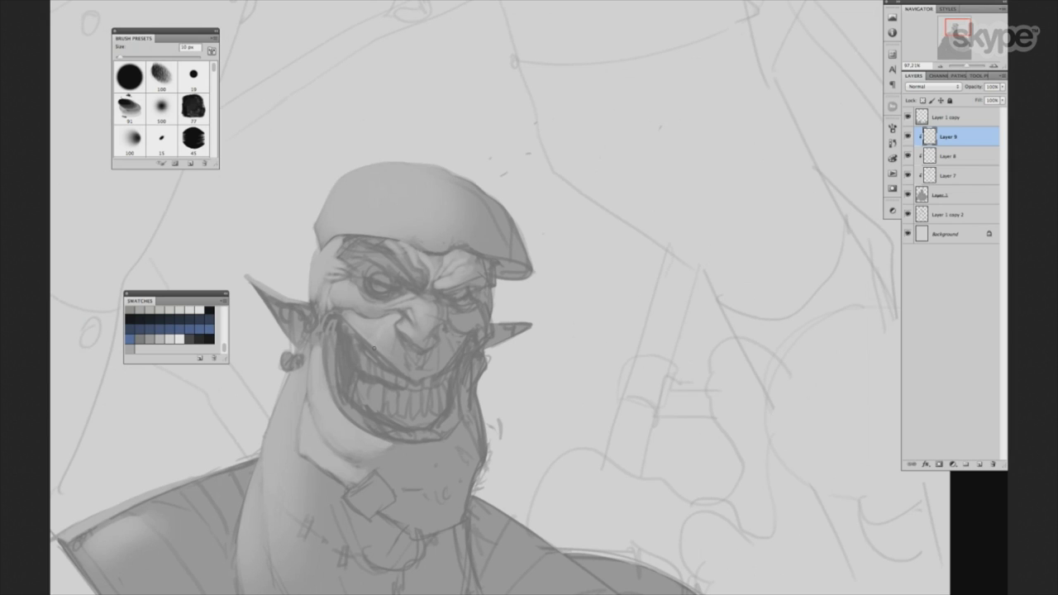
key(bracketleft)
key(bracketright)
key(bracketright)
key(bracketright)
key(bracketright)
Paint tiny 5–8 px detail around the eyes, then choose the 500 px soft preset.
key(bracketleft)
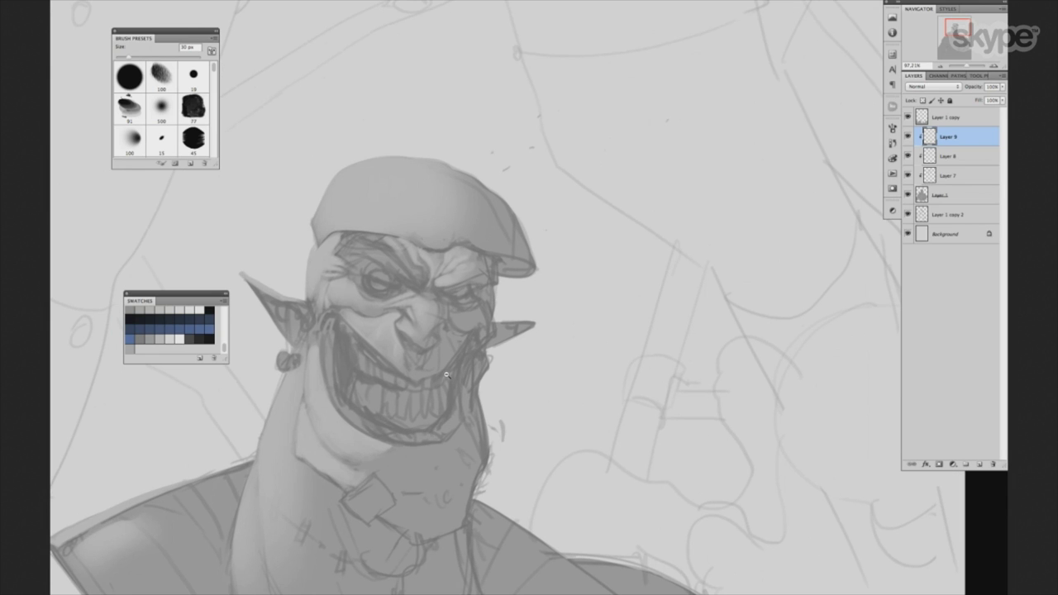
scroll(407, 290, up, 5)
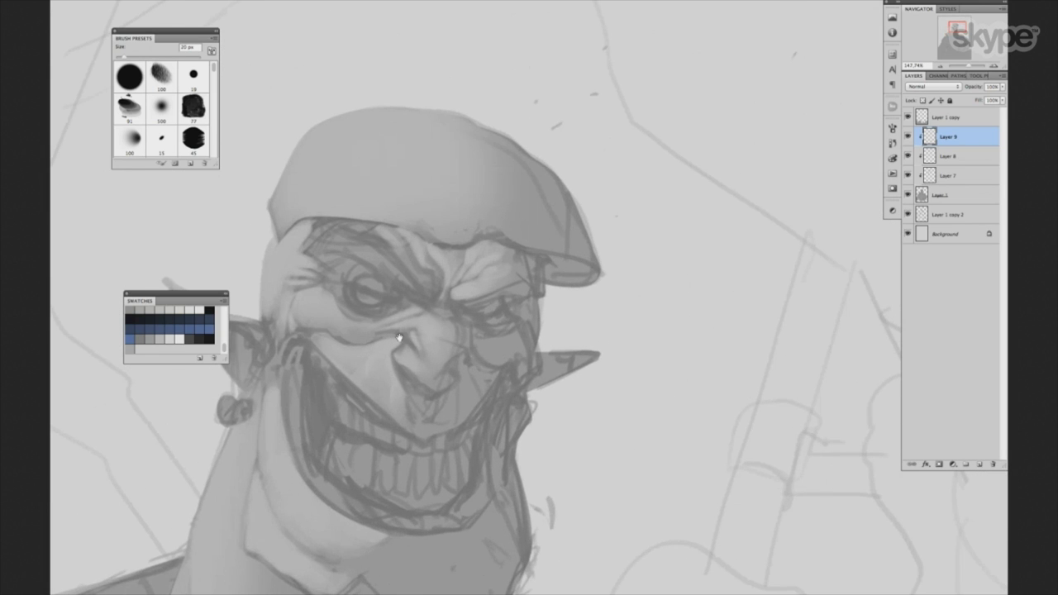
scroll(403, 337, up, 2)
scroll(396, 340, up, 3)
key(bracketleft)
key(bracketleft)
key(bracketleft)
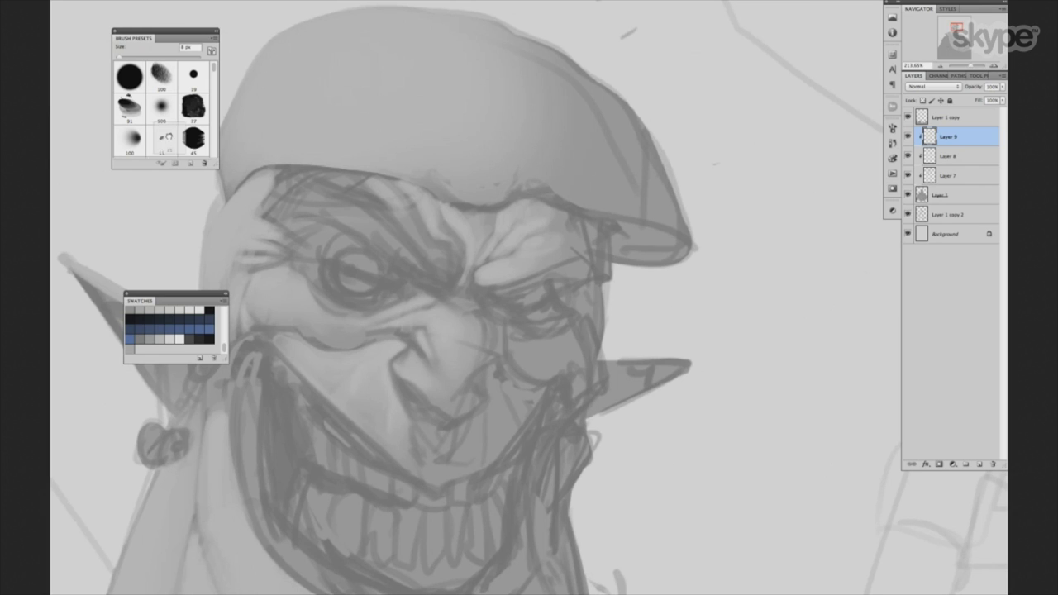
key(bracketleft)
key(bracketleft)
key(bracketleft)
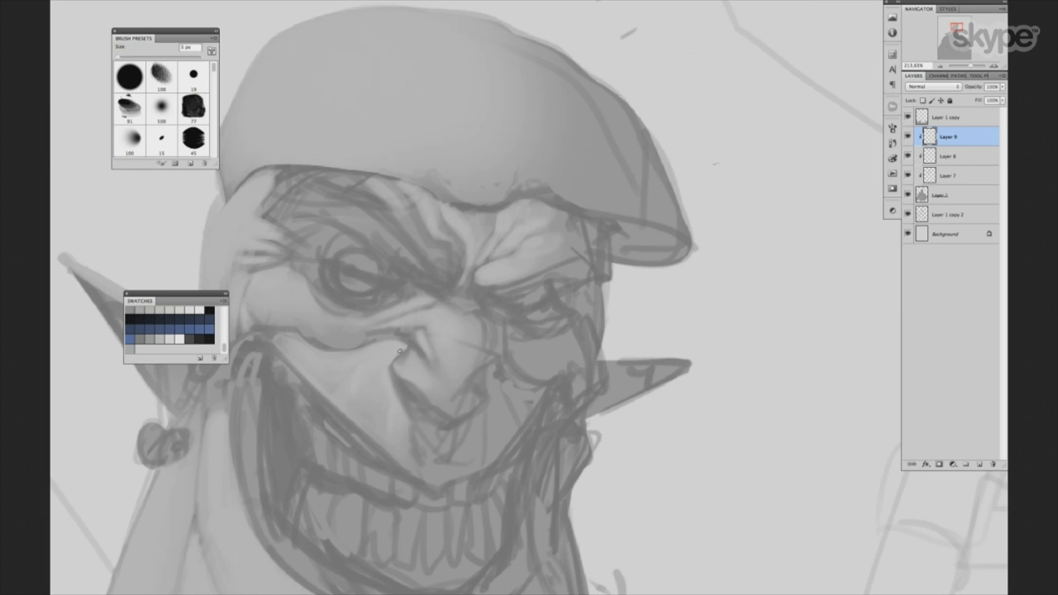
key(bracketright)
key(bracketright)
key(bracketleft)
mouse_move(394, 337)
mouse_down()
mouse_move(533, 340)
mouse_move(347, 330)
mouse_up()
click(161, 107)
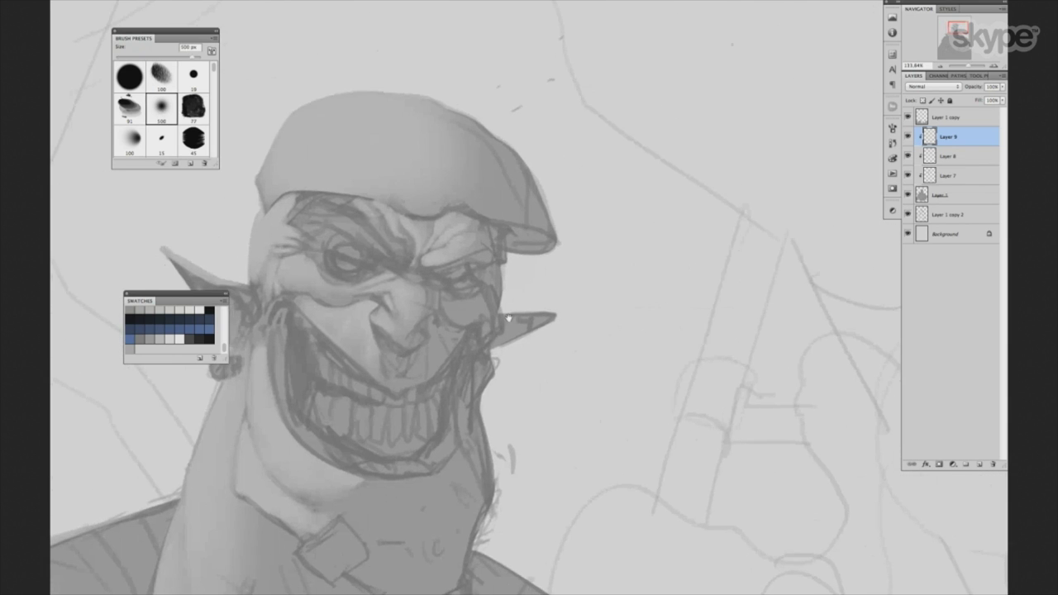
Frame the shoulders and paint light highlights on the jacket collar with an 8 px brush.
drag(470, 345, 527, 307)
scroll(527, 308, down, 3)
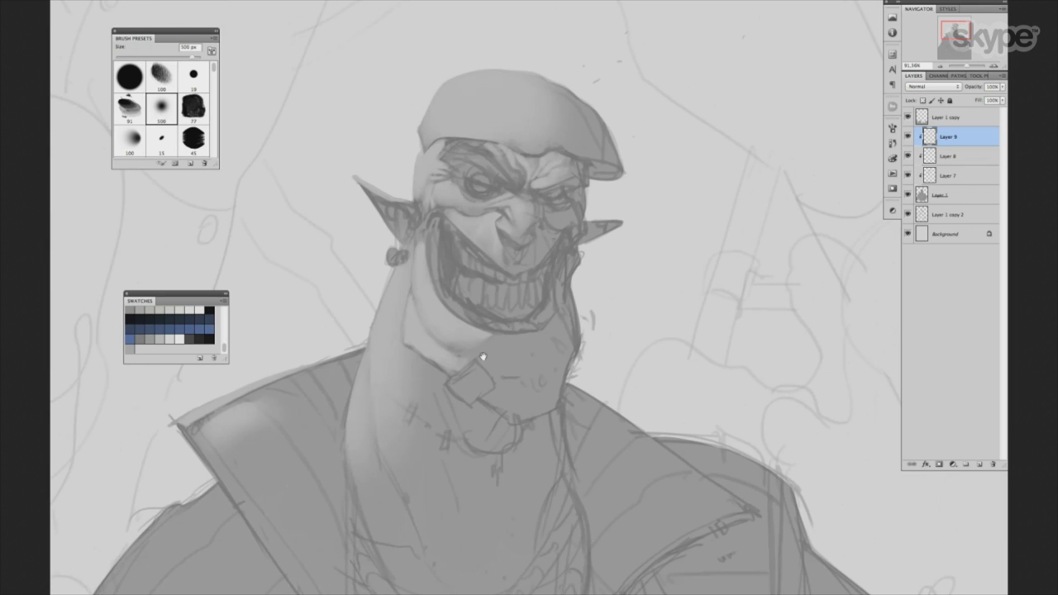
mouse_move(538, 314)
mouse_down()
mouse_move(533, 329)
mouse_move(442, 349)
mouse_up()
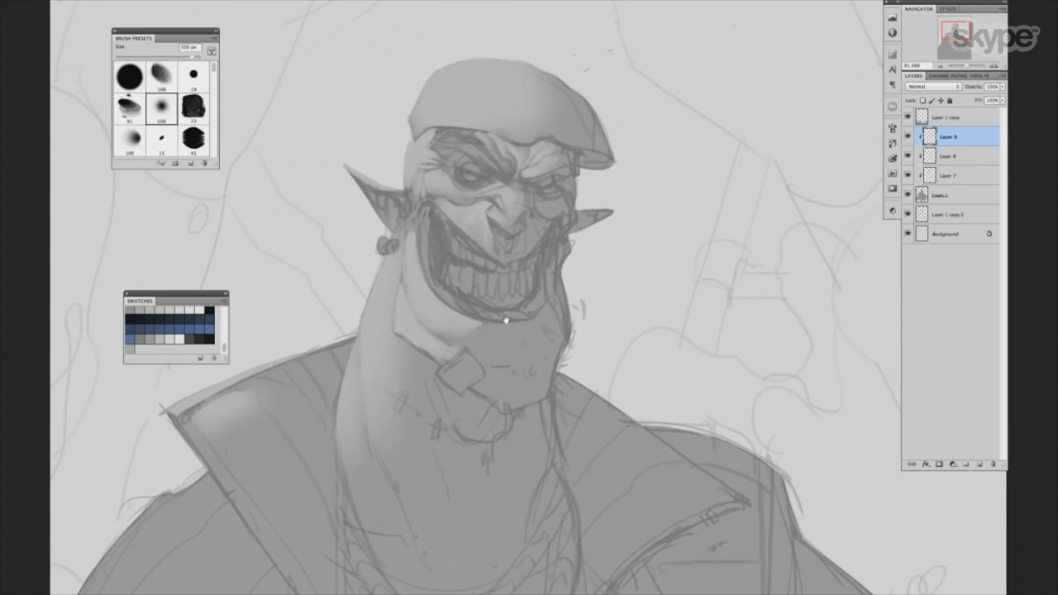
scroll(590, 319, up, 2)
drag(590, 350, 678, 407)
key([)
key([)
key([)
mouse_move(480, 452)
mouse_down()
mouse_move(570, 348)
mouse_move(601, 339)
mouse_up()
key([)
key([)
key([)
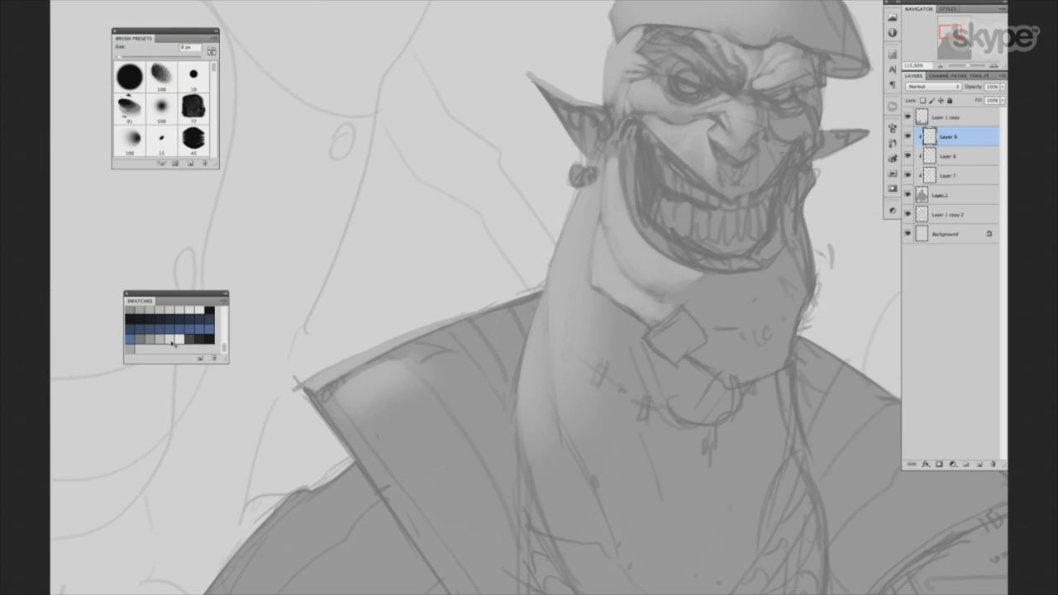
drag(443, 350, 408, 362)
key(])
key(])
key(])
key(])
Brighten the collar highlight and its upper edge with a 9–10 px brush.
drag(448, 348, 436, 371)
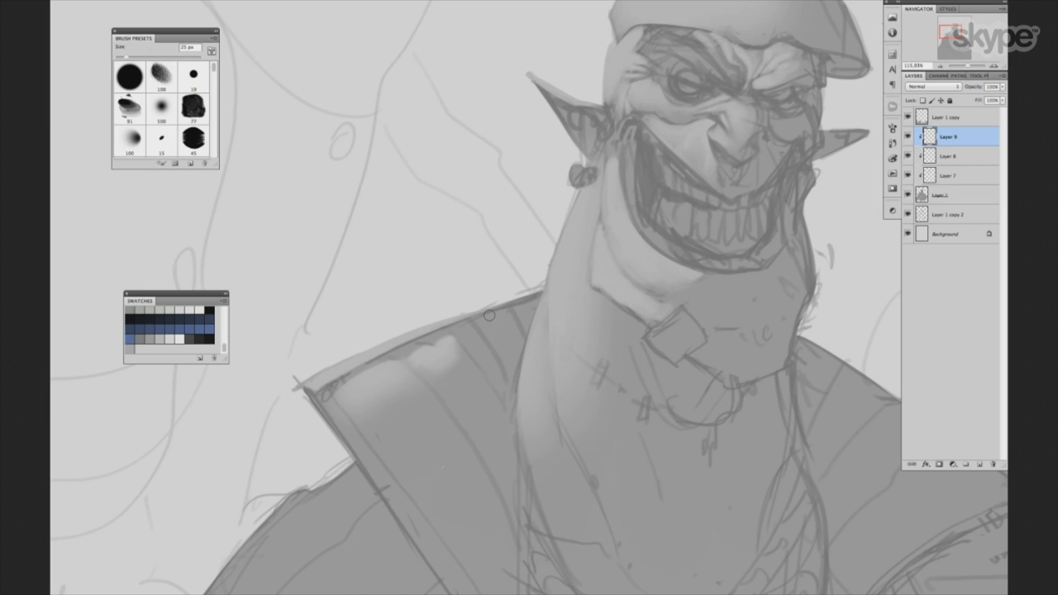
key([)
key([)
key([)
key(])
key(])
key(])
drag(477, 333, 458, 334)
scroll(416, 367, down, 2)
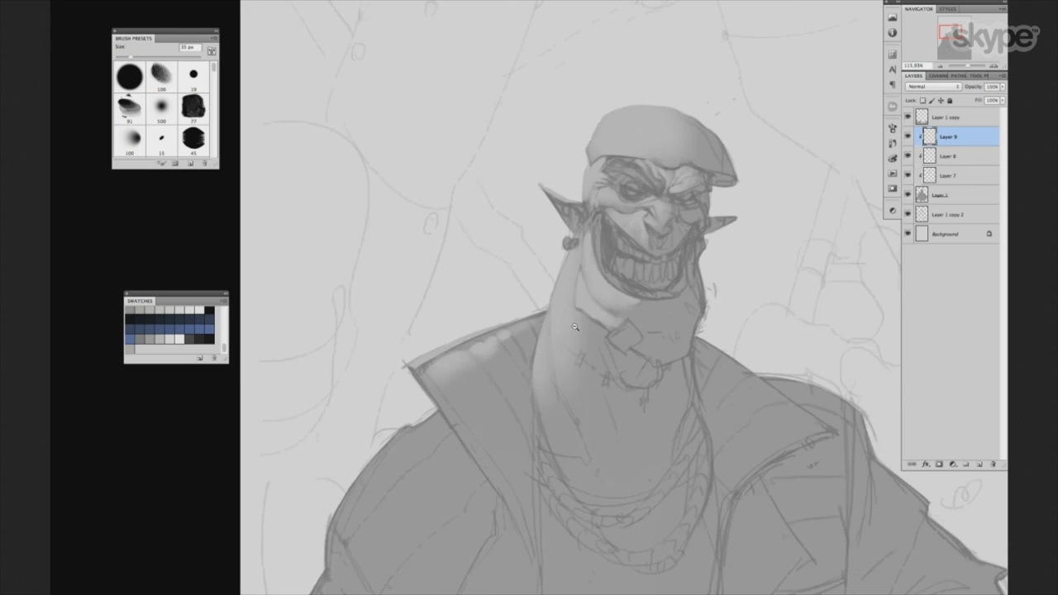
Frame the goblin's neck and switch to the soft 500 brush preset at 30 px.
scroll(484, 253, down, 2)
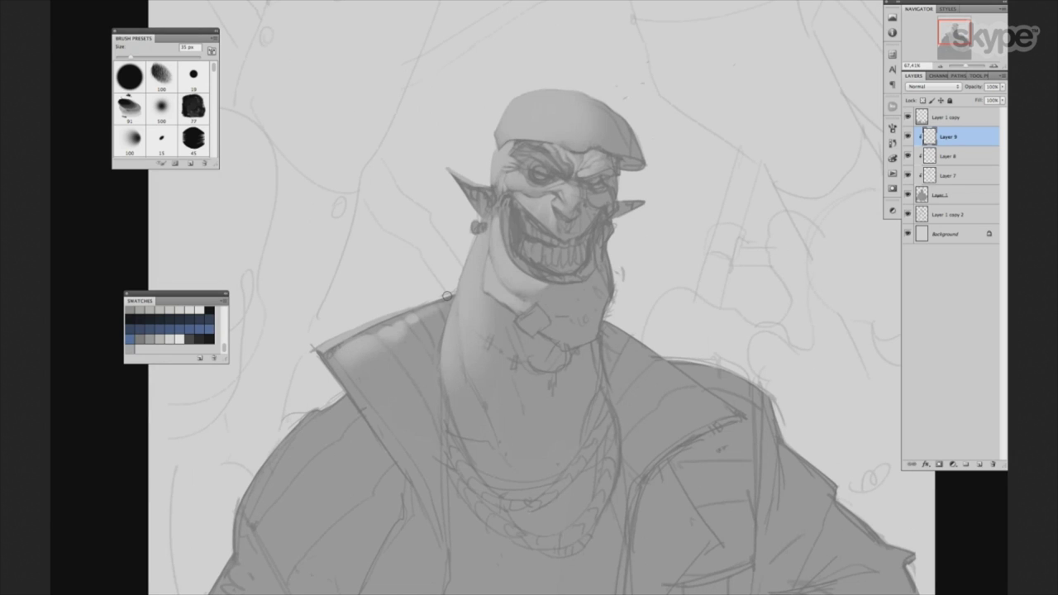
key(bracketright)
key(bracketright)
key(bracketright)
key(bracketright)
key(bracketright)
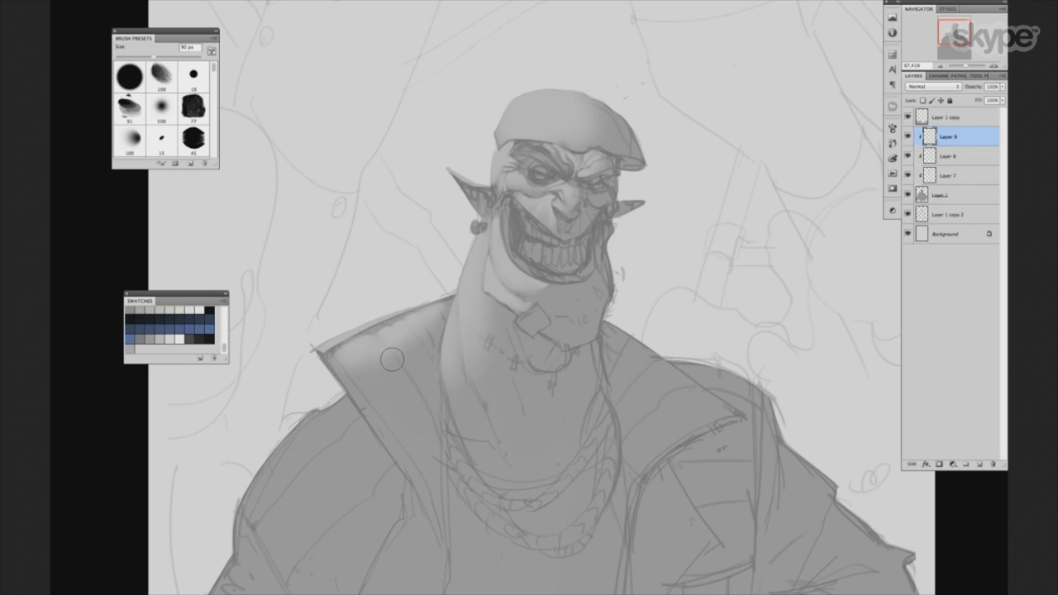
drag(542, 356, 538, 296)
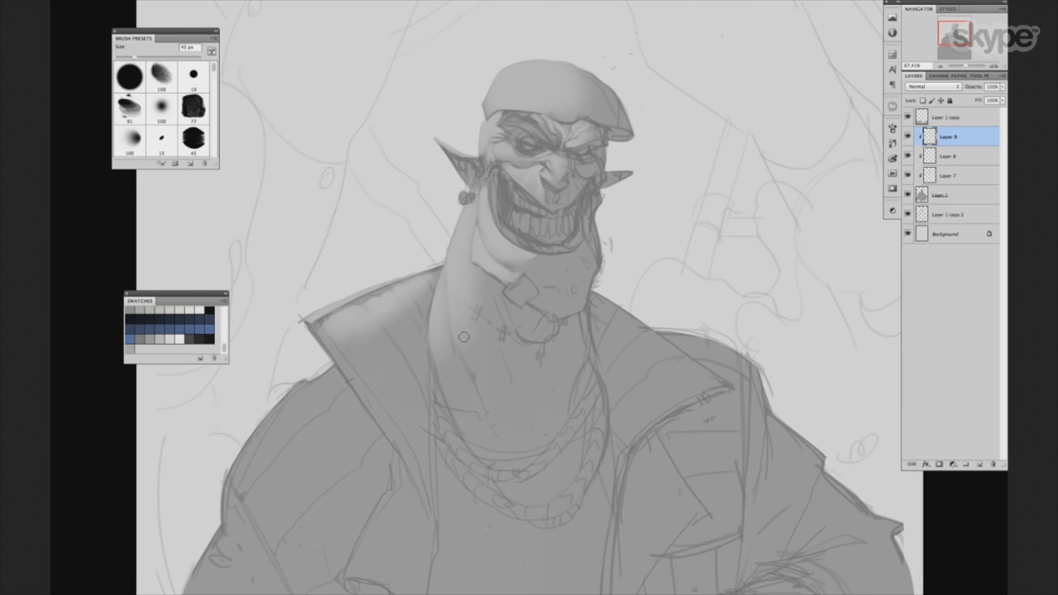
key(bracketleft)
key(bracketleft)
key(bracketleft)
key(bracketright)
key(bracketright)
key(bracketright)
key(bracketright)
key(bracketright)
key(bracketright)
key(bracketright)
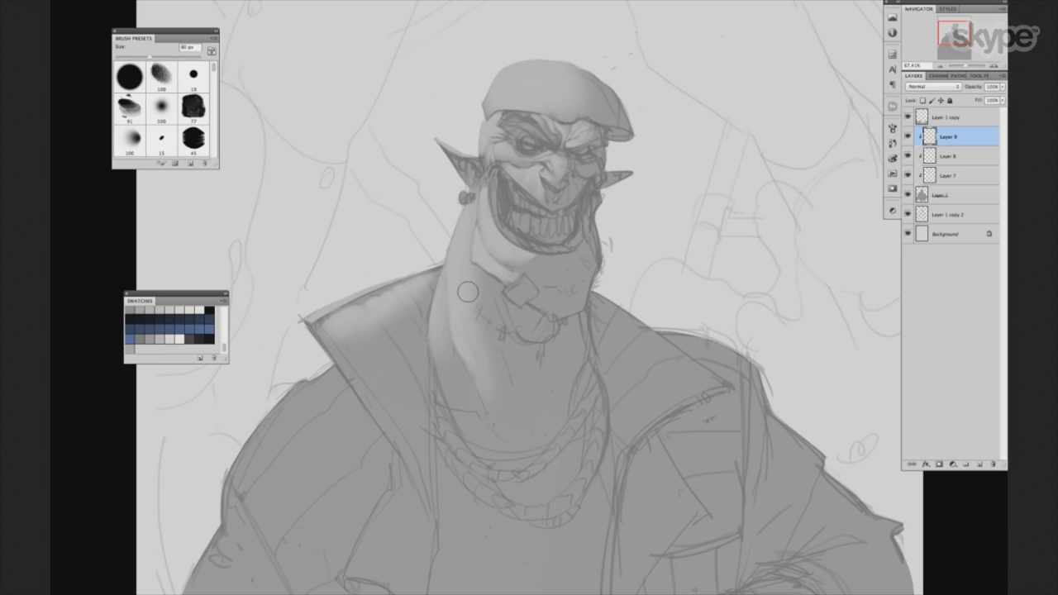
drag(514, 355, 545, 355)
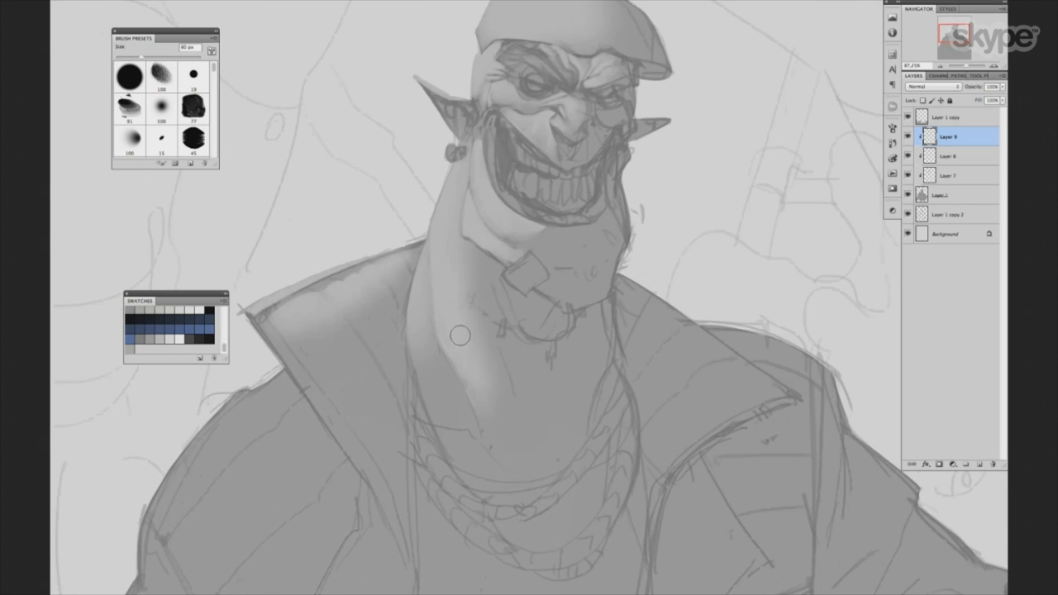
click(170, 140)
click(164, 104)
key(bracketright)
key(bracketright)
key(bracketright)
key(bracketleft)
key(bracketleft)
key(bracketleft)
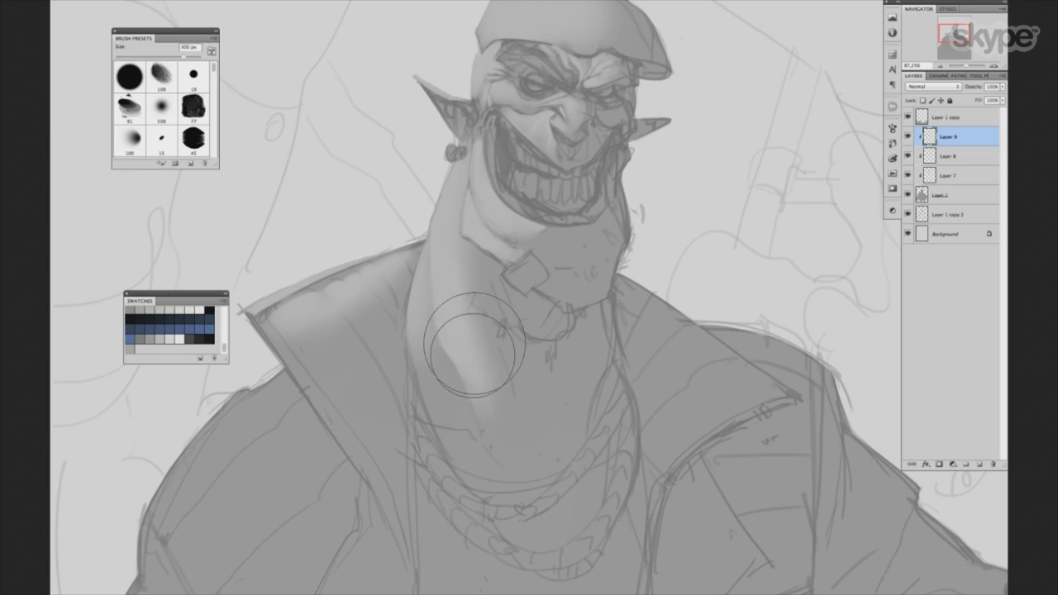
Paint a soft lighter stroke across the neck with a 20 px brush.
drag(574, 224, 542, 284)
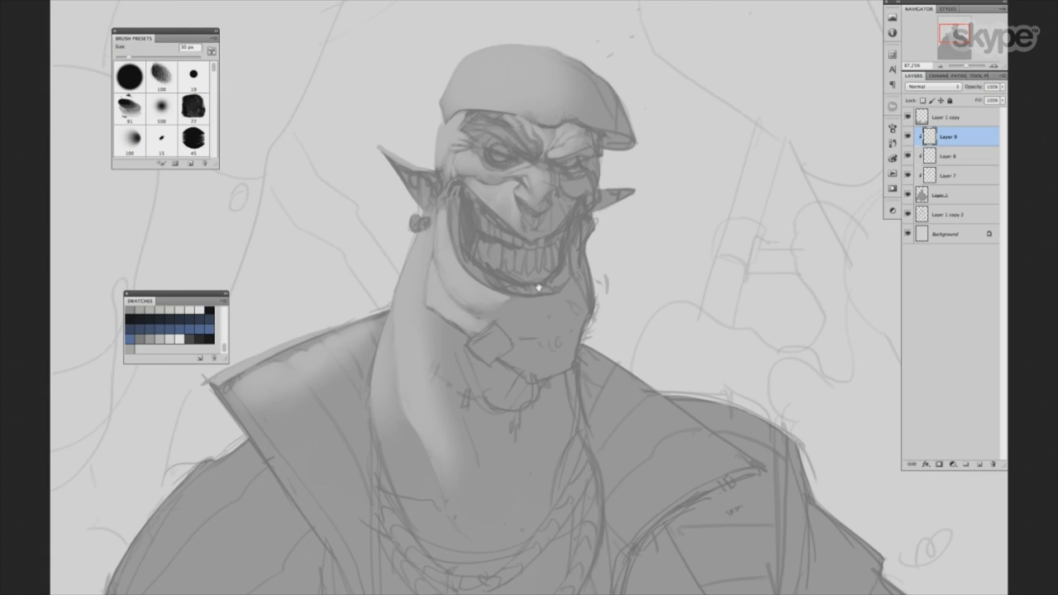
key(bracketleft)
key(bracketleft)
key(bracketright)
key(bracketright)
key(bracketleft)
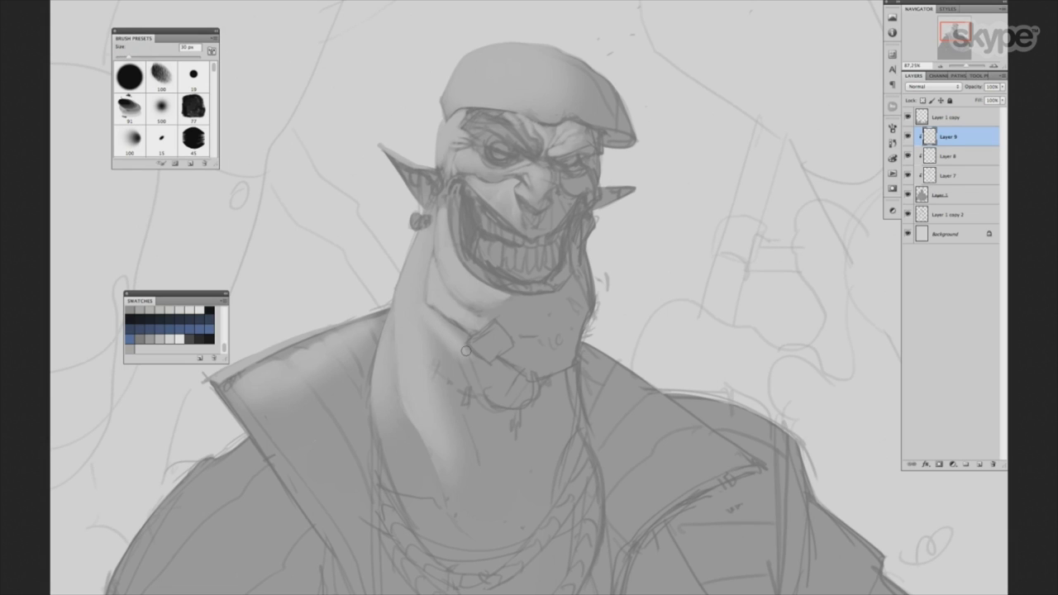
mouse_move(463, 356)
mouse_down()
mouse_move(500, 397)
mouse_move(531, 401)
mouse_up()
key(bracketright)
key(bracketright)
key(bracketright)
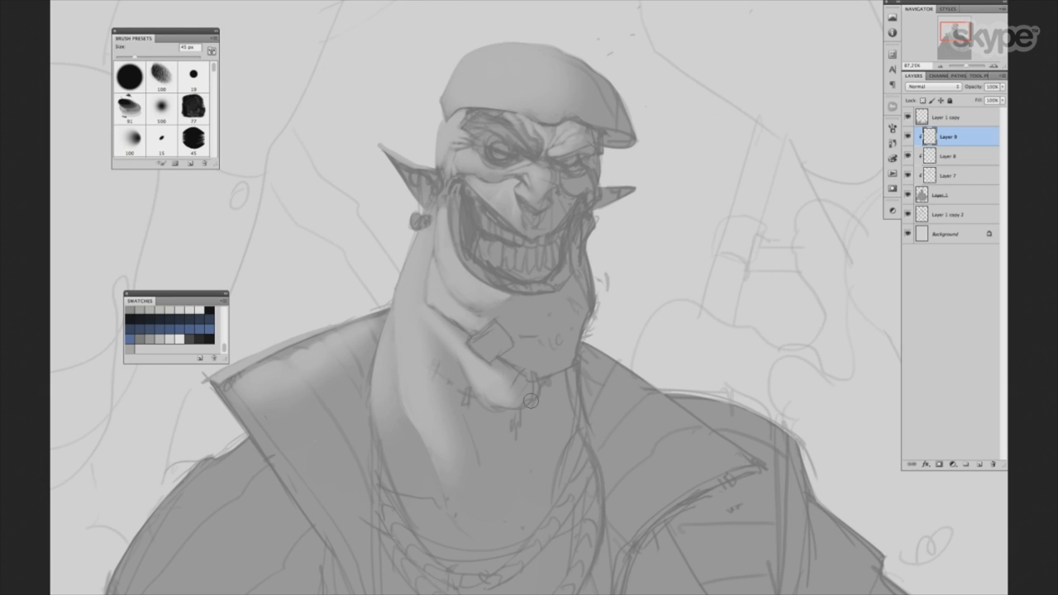
key(bracketleft)
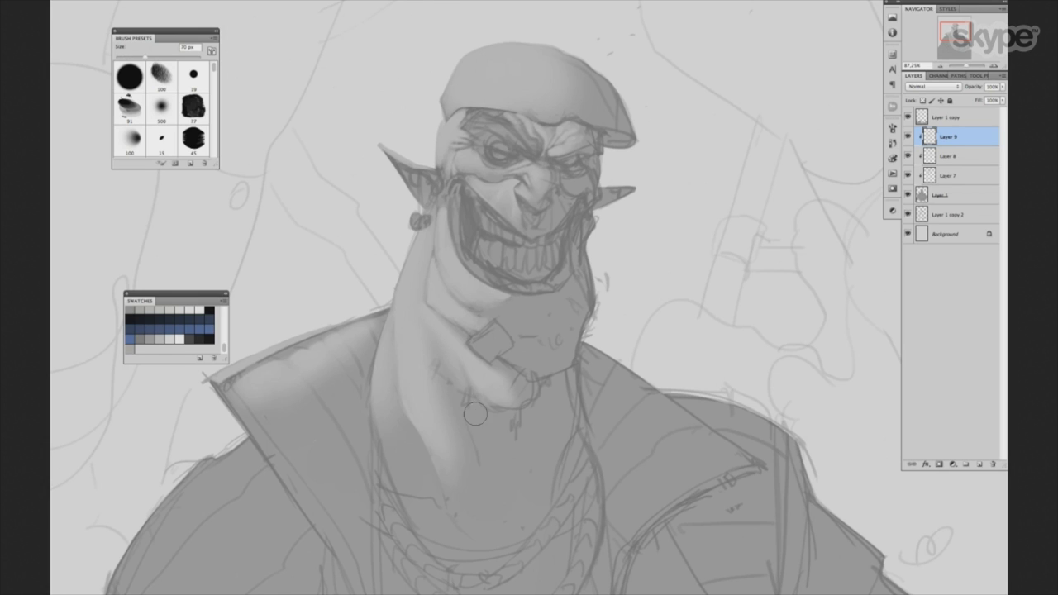
key(bracketright)
key(bracketright)
key(bracketright)
key(bracketleft)
key(bracketleft)
key(bracketleft)
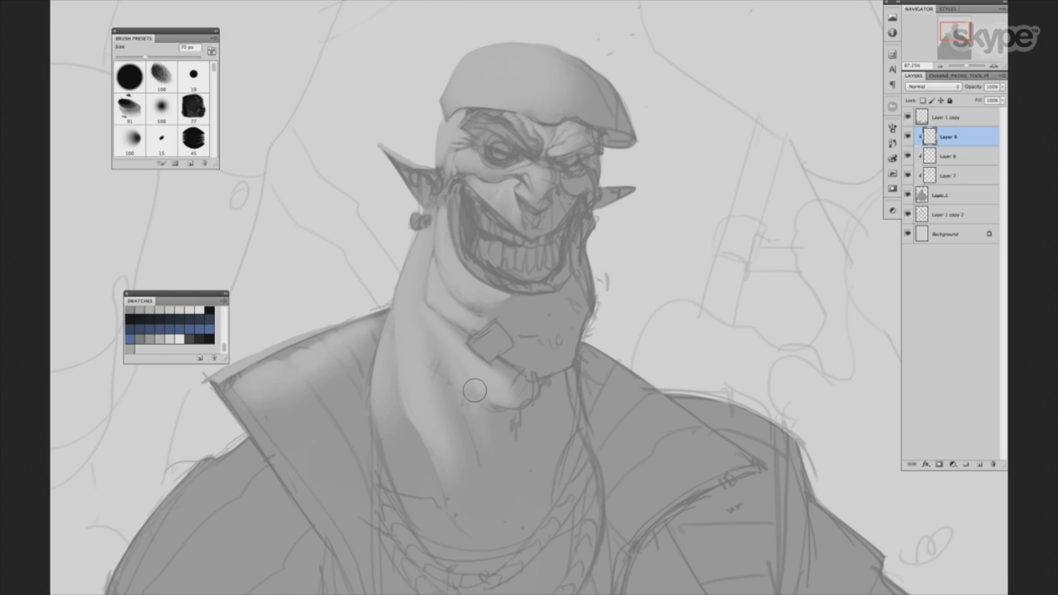
Add short light vertical strokes down the goblin's neck.
drag(533, 379, 538, 336)
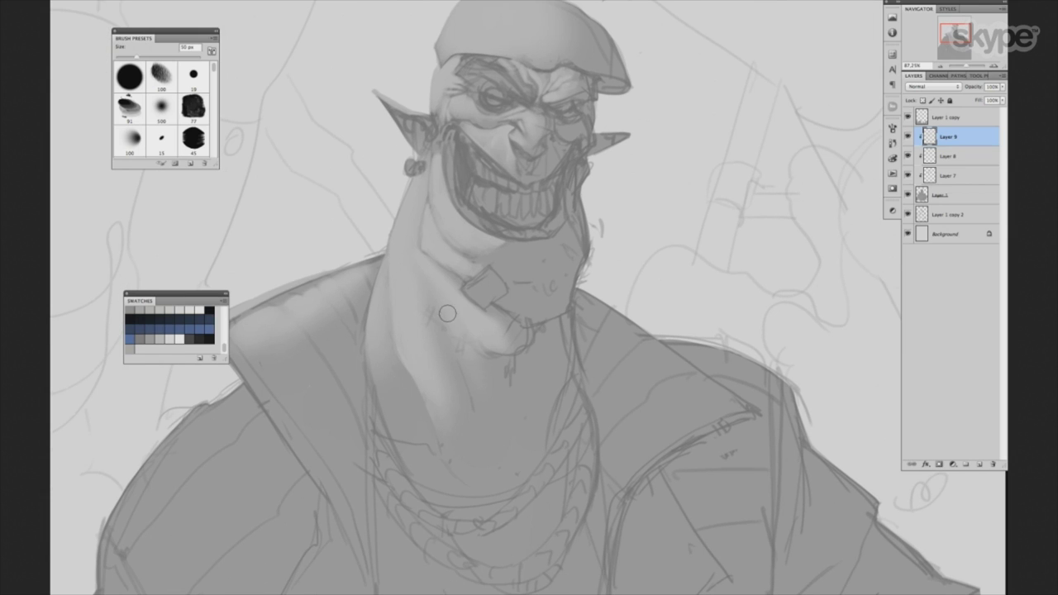
key(bracketright)
key(bracketright)
key(bracketright)
key(bracketleft)
key(bracketleft)
key(bracketleft)
drag(513, 363, 515, 395)
key(bracketright)
key(bracketright)
drag(519, 402, 521, 376)
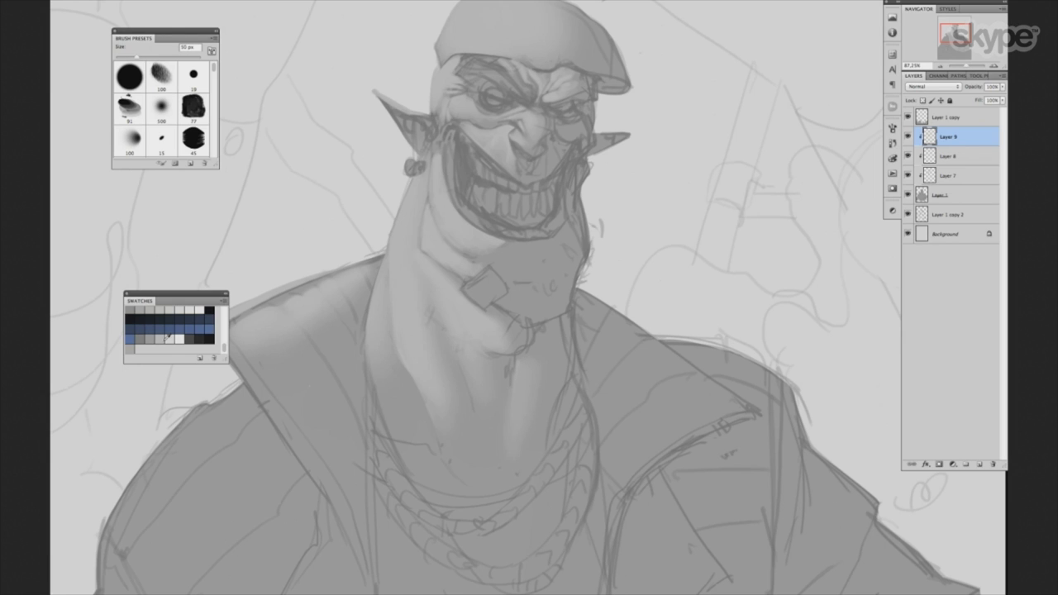
Merge Layers 9 and 8 down into Layer 7.
drag(505, 359, 489, 325)
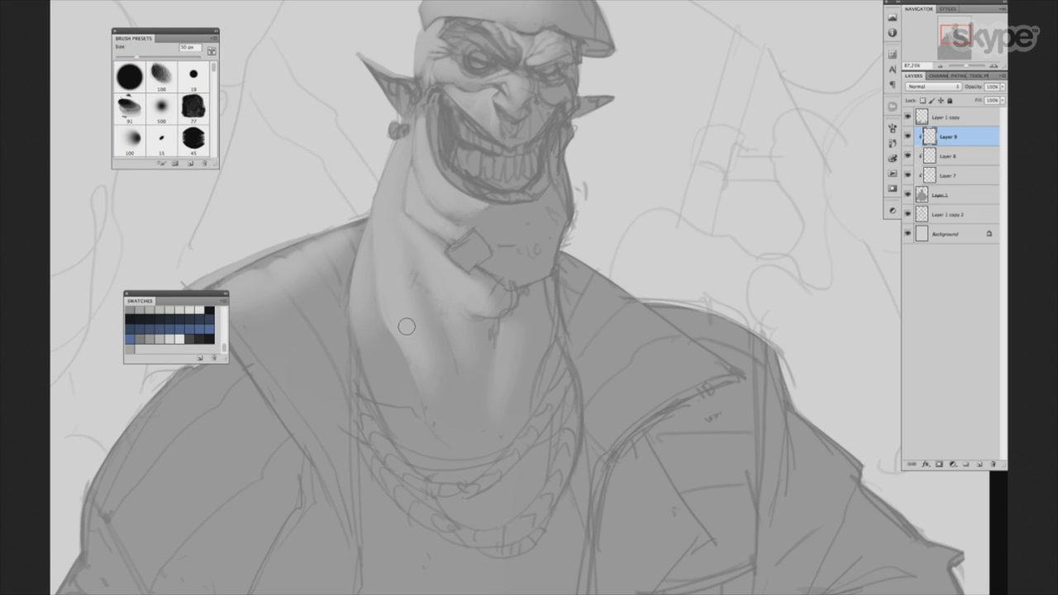
key(bracketright)
key(bracketright)
drag(527, 327, 599, 333)
key(bracketright)
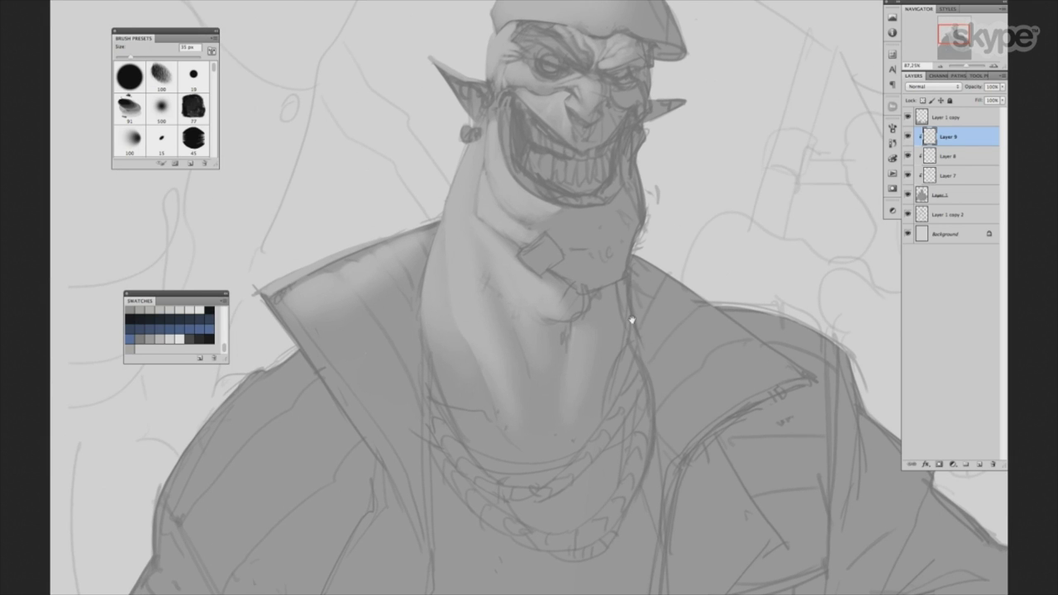
key(ctrl+e)
key(ctrl+e)
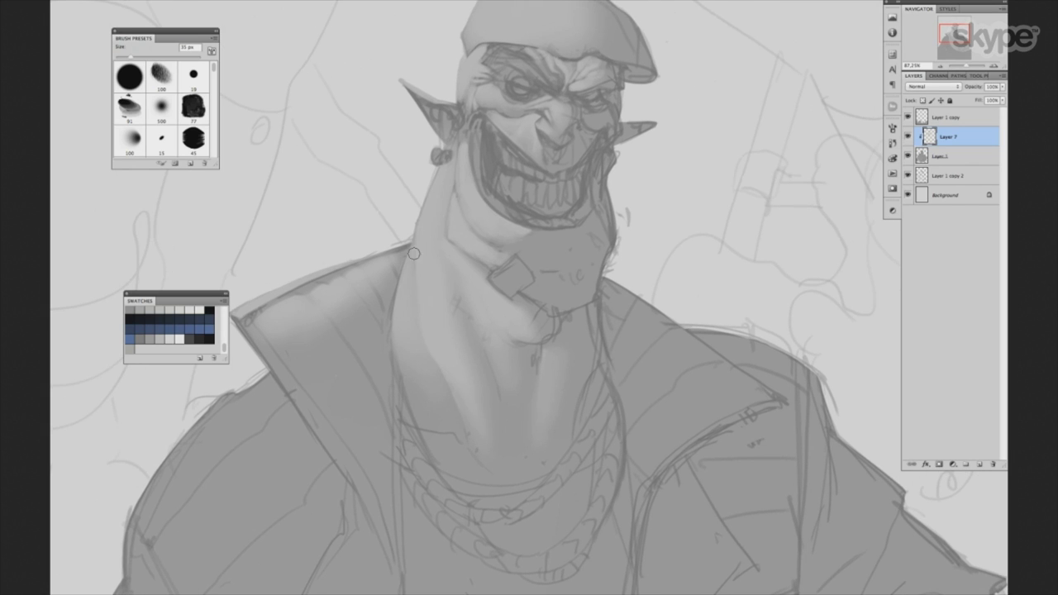
Paint light strokes along the inner left collar lapel, including its lower part, beside the neck.
drag(430, 233, 446, 221)
key(bracketleft)
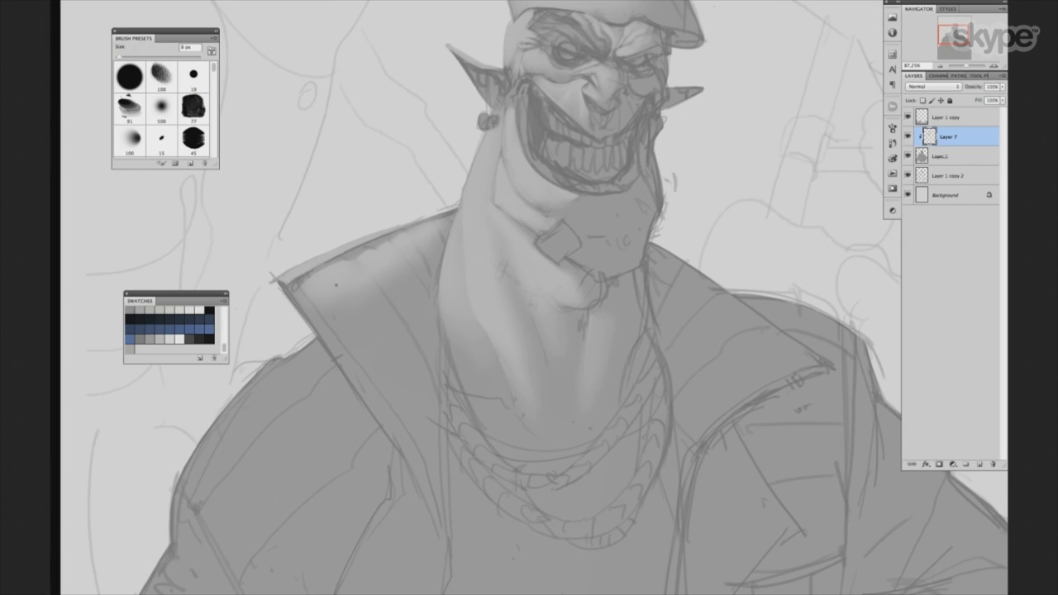
key(bracketright)
drag(307, 294, 389, 403)
drag(353, 342, 378, 379)
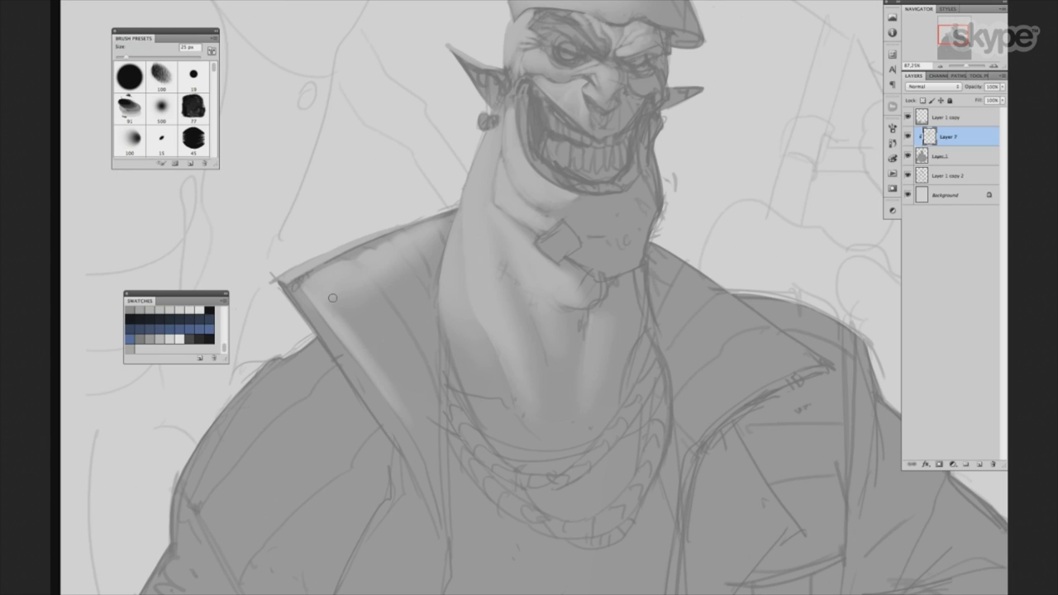
key(bracketleft)
key(bracketleft)
key(bracketright)
key(bracketright)
key(bracketright)
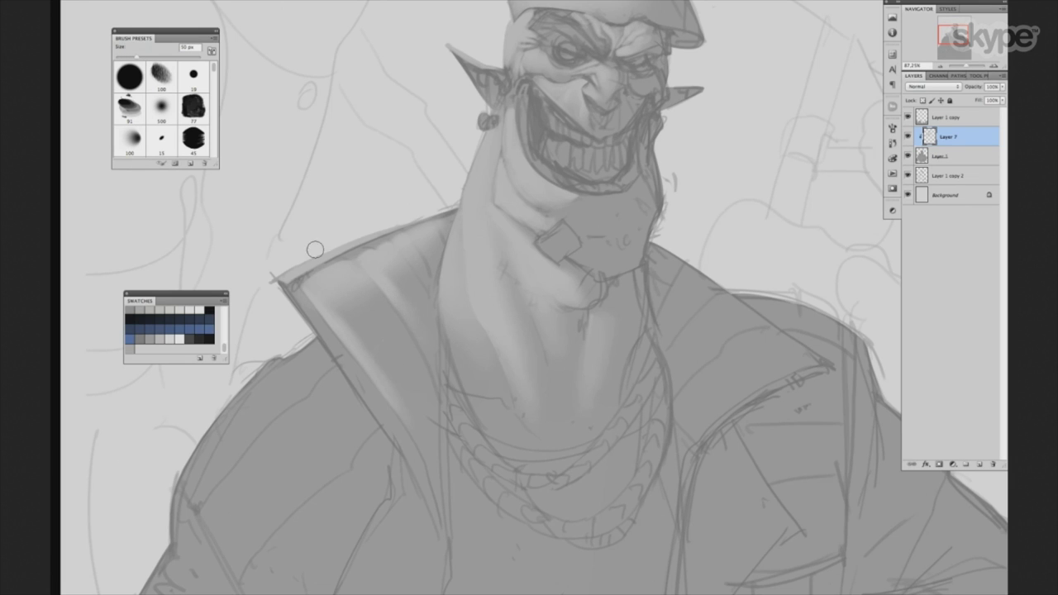
drag(314, 243, 283, 266)
key(bracketleft)
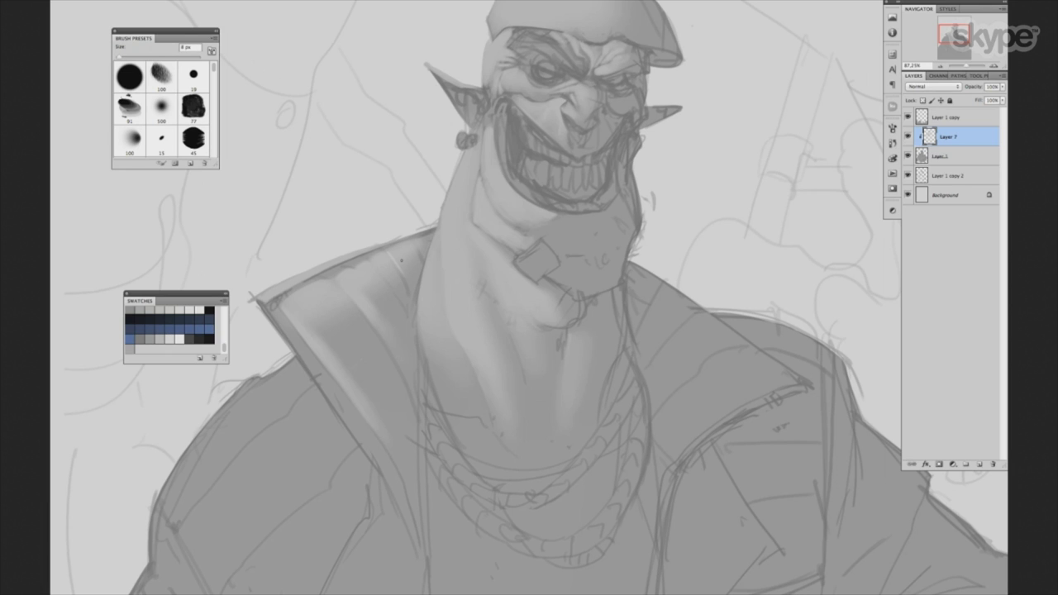
key(bracketright)
key(bracketright)
key(bracketright)
drag(493, 394, 637, 268)
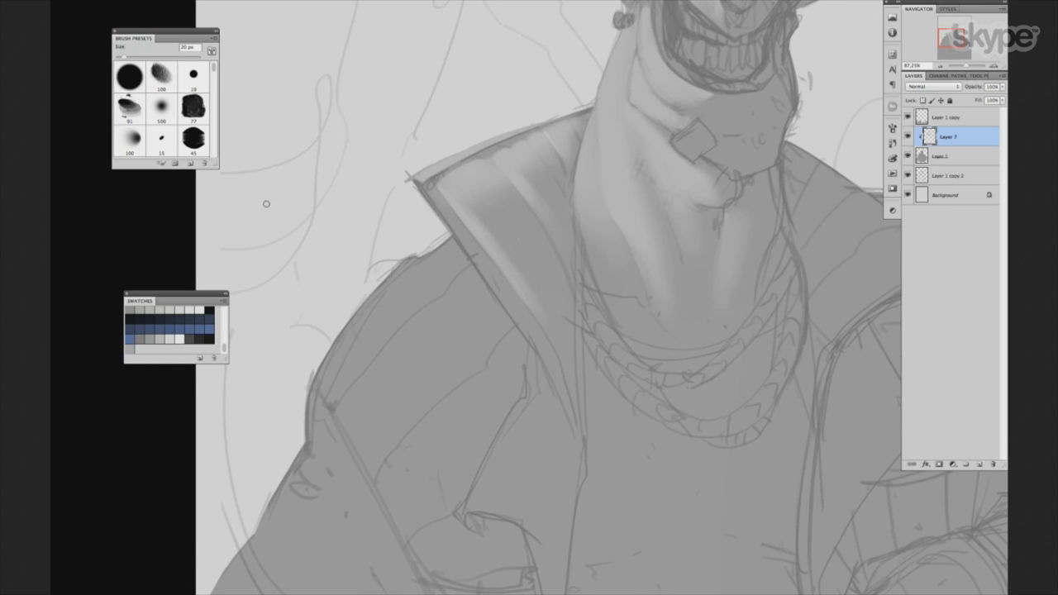
Paint and smooth a light patch on the shoulder below the collar and down the coat's left edge.
key(bracketright)
mouse_move(464, 283)
mouse_down()
mouse_move(494, 327)
mouse_move(514, 278)
mouse_up()
mouse_move(434, 299)
mouse_down()
mouse_move(354, 390)
mouse_move(443, 331)
mouse_move(413, 367)
mouse_move(368, 397)
mouse_move(368, 442)
mouse_move(384, 389)
mouse_move(368, 368)
mouse_move(410, 331)
mouse_up()
key(bracketright)
key(bracketright)
key(bracketright)
key(bracketleft)
mouse_move(429, 376)
mouse_down()
mouse_move(389, 430)
mouse_move(396, 438)
mouse_move(409, 401)
mouse_up()
key(bracketright)
key(bracketright)
mouse_move(450, 330)
mouse_down()
mouse_move(496, 306)
mouse_move(455, 339)
mouse_move(431, 342)
mouse_move(383, 393)
mouse_up()
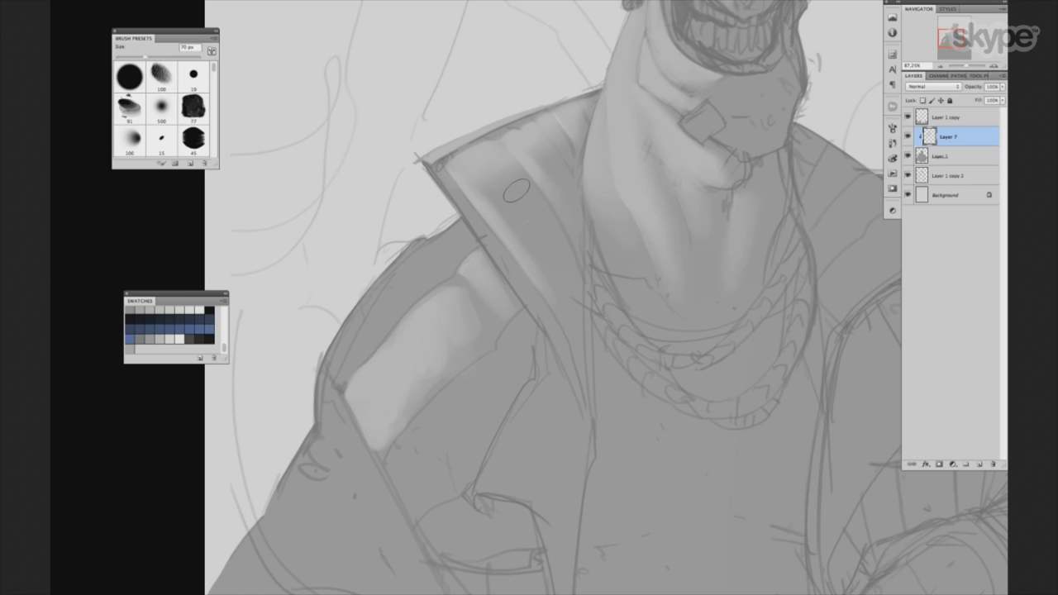
drag(483, 319, 469, 309)
Highlight the shoulder's left edge, darken its top edge, and soften the shading along it.
key(bracketleft)
key(bracketleft)
key(bracketleft)
key(bracketleft)
key(bracketleft)
key(bracketright)
drag(338, 383, 411, 264)
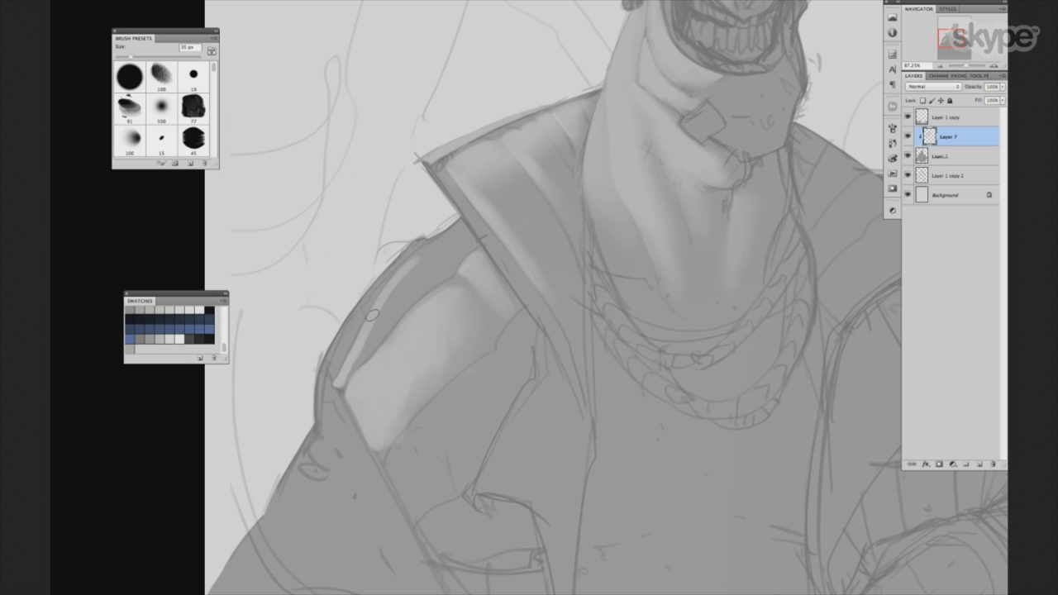
key(bracketright)
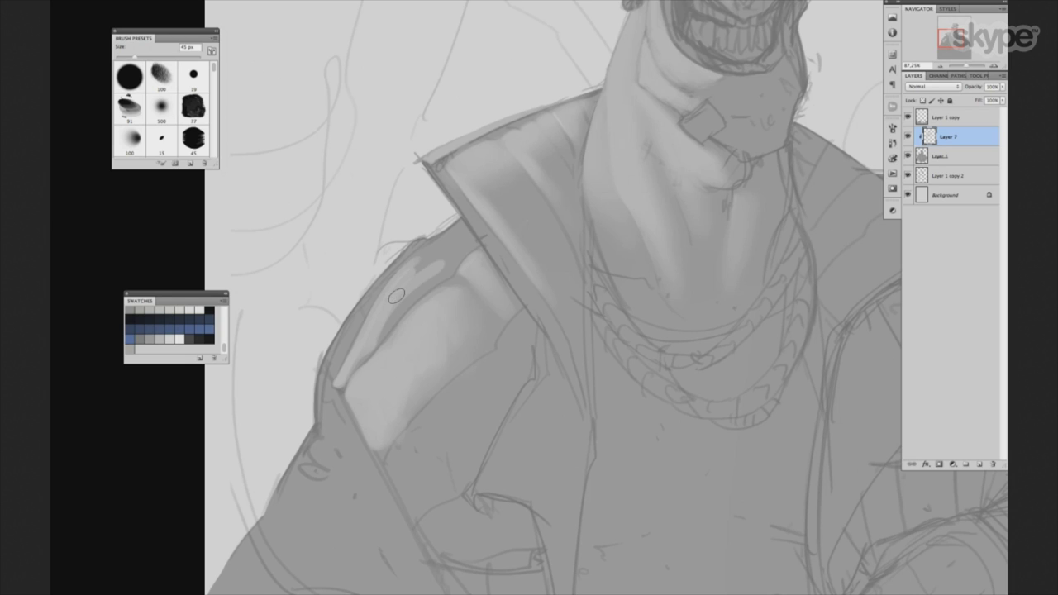
key(bracketright)
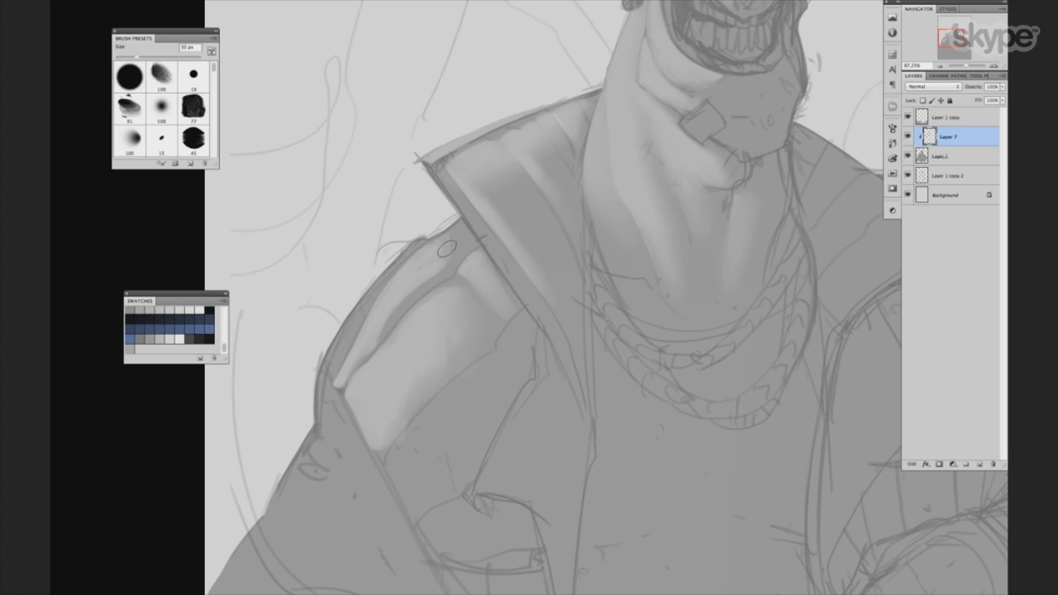
key(bracketleft)
key(bracketleft)
key(bracketleft)
drag(412, 271, 352, 308)
key(bracketright)
drag(335, 369, 364, 306)
mouse_move(408, 256)
mouse_down()
mouse_move(347, 356)
mouse_move(400, 262)
mouse_up()
key(bracketleft)
With a small hard brush, paint a light highlight up the coat sleeve and near the shoulder top.
scroll(518, 328, down, 2)
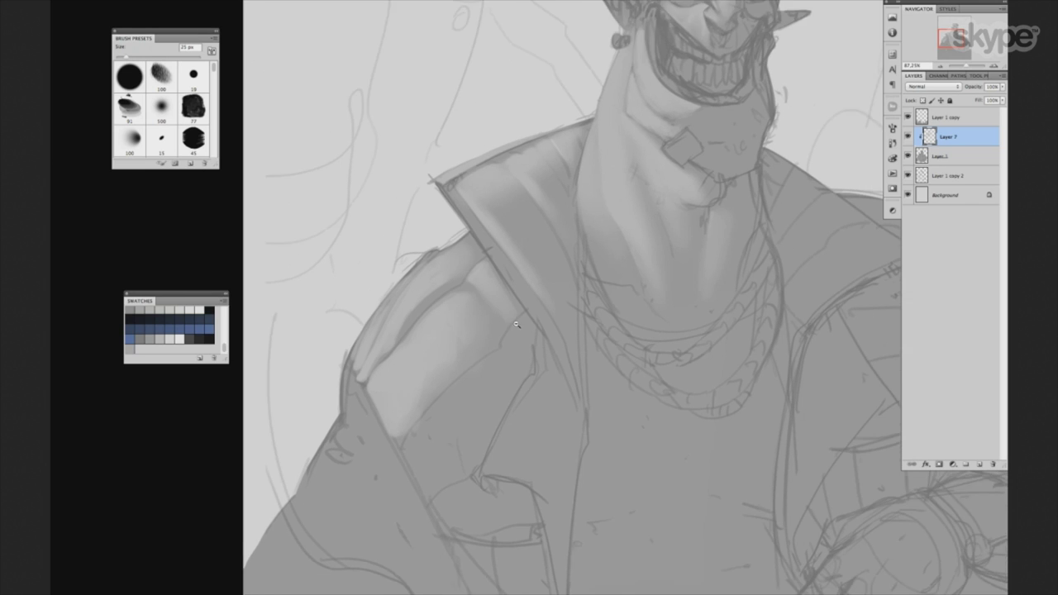
key(e)
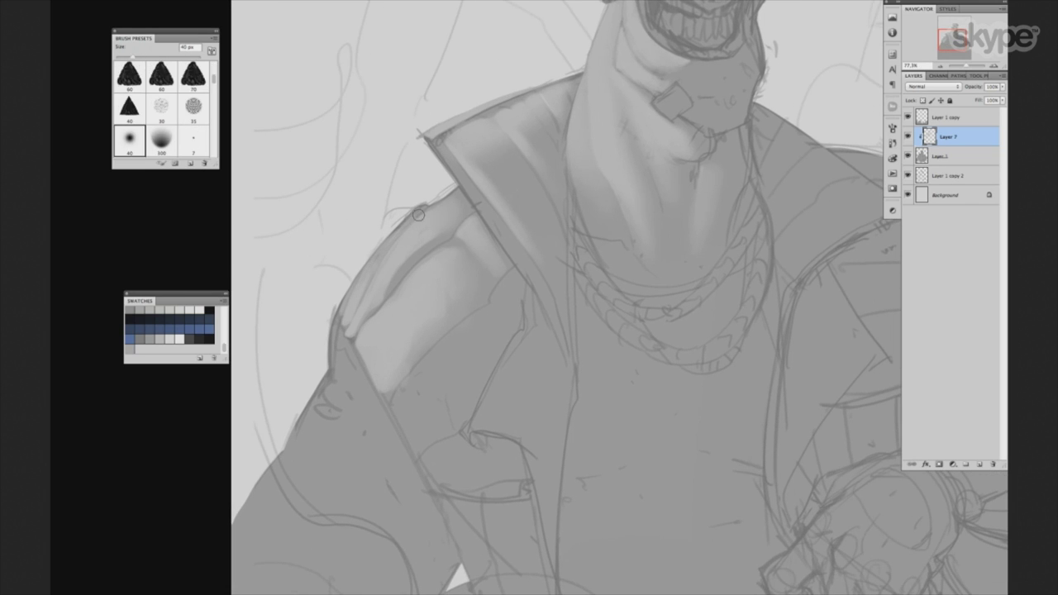
key(b)
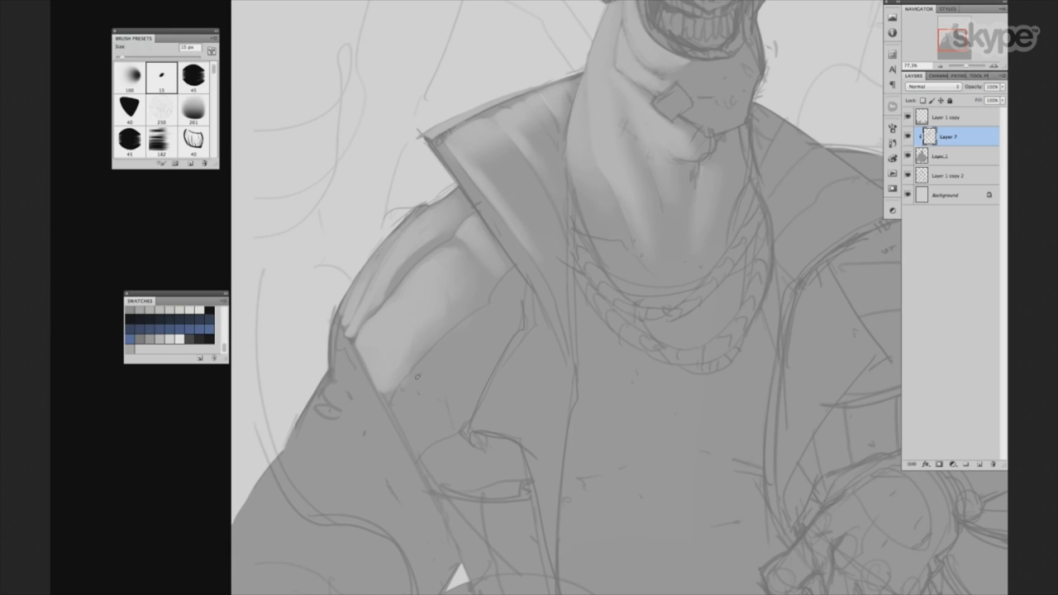
key(bracketright)
drag(394, 403, 492, 305)
key(bracketleft)
mouse_move(506, 273)
mouse_down()
mouse_move(498, 289)
mouse_move(511, 275)
mouse_move(520, 305)
mouse_up()
With a different, larger brush, paint broader highlights along and up the coat sleeve.
key(period)
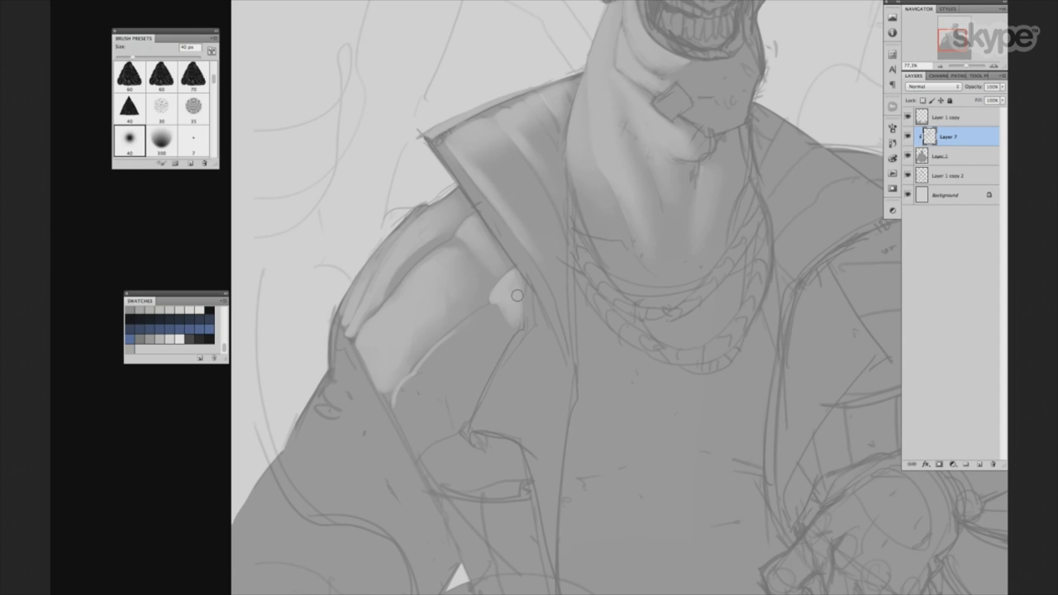
key(bracketright)
mouse_move(486, 314)
mouse_down()
mouse_move(413, 380)
mouse_move(442, 430)
mouse_up()
key(bracketright)
key(bracketright)
key(bracketright)
key(bracketright)
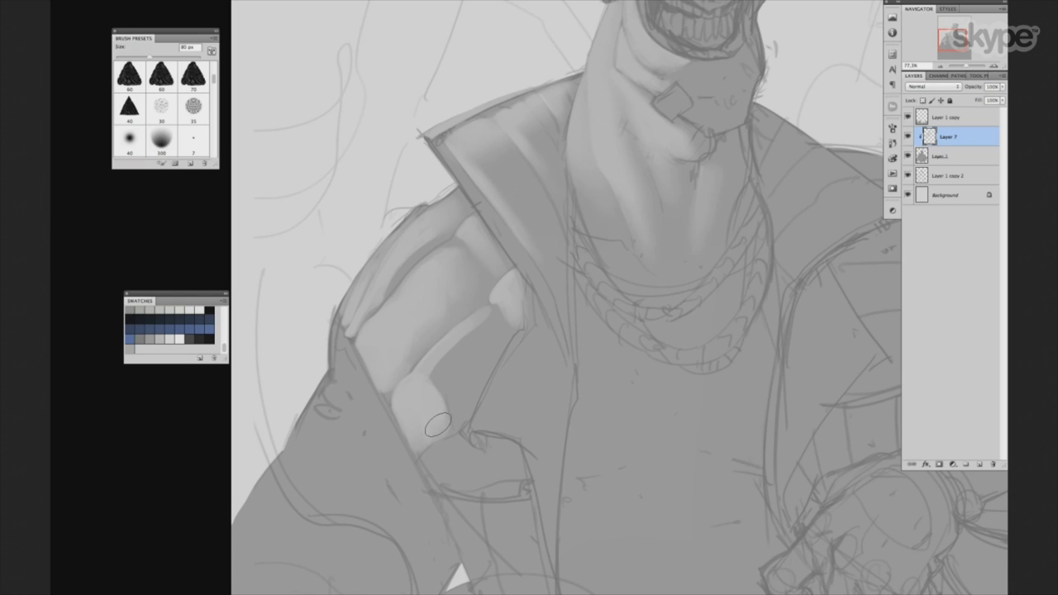
key(bracketright)
mouse_move(453, 395)
mouse_down()
mouse_move(481, 323)
mouse_move(487, 357)
mouse_up()
key(bracketleft)
key(bracketleft)
key(bracketleft)
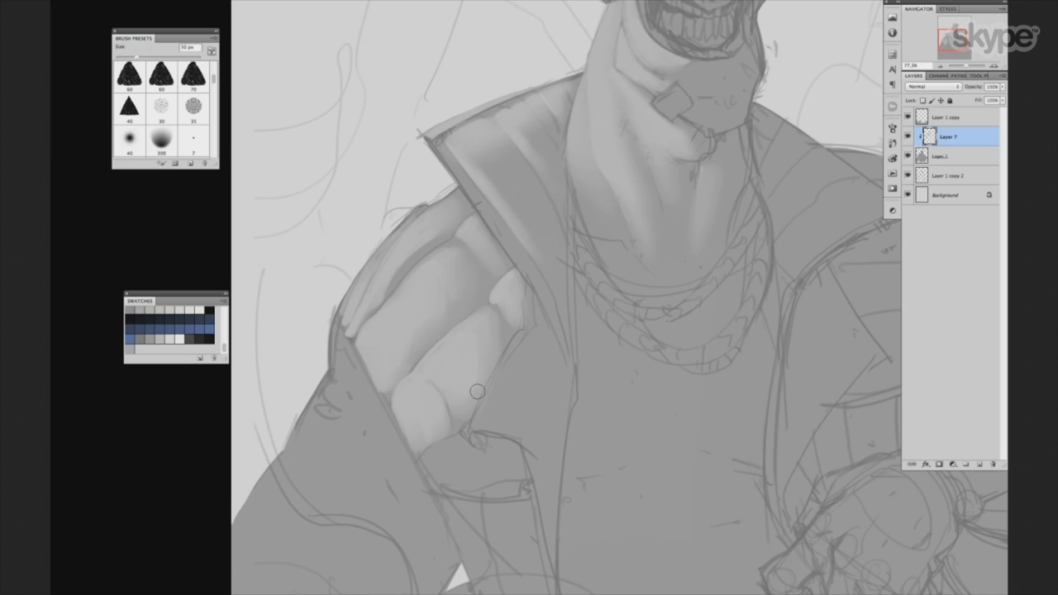
key(bracketright)
key(bracketright)
key(bracketright)
drag(562, 390, 529, 337)
key(bracketleft)
key(bracketleft)
key(bracketleft)
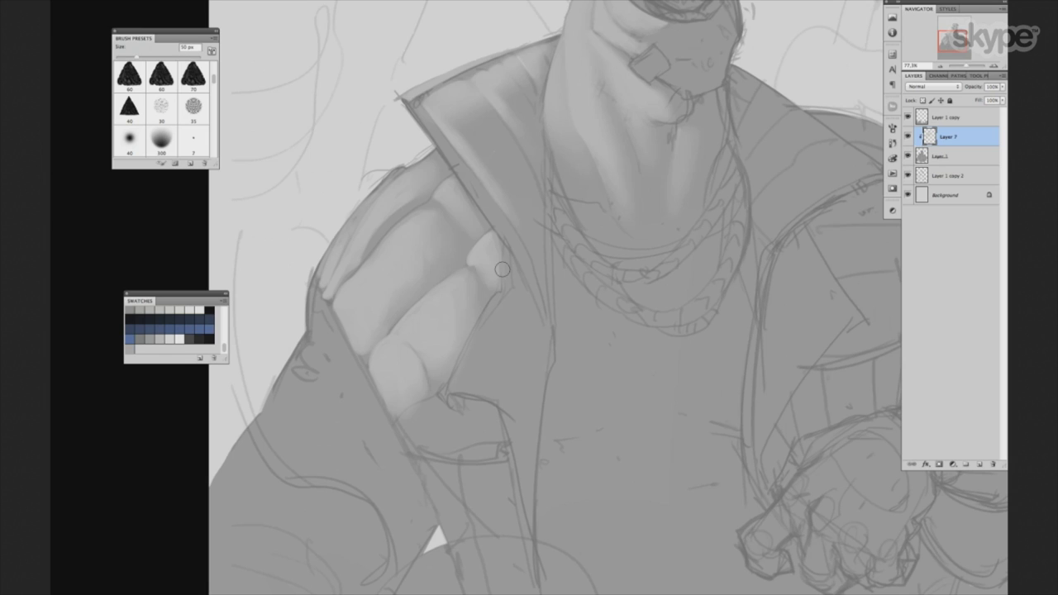
Highlight the edge along the zipper and the coat edge running downward.
key(bracketleft)
key(bracketleft)
key(bracketleft)
key(bracketleft)
drag(496, 299, 455, 382)
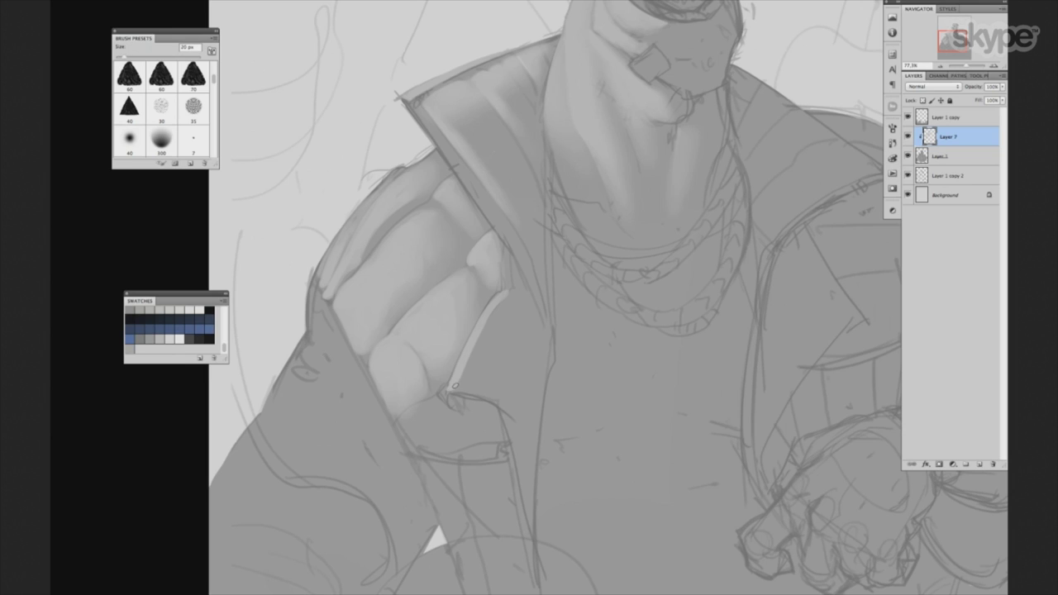
key(period)
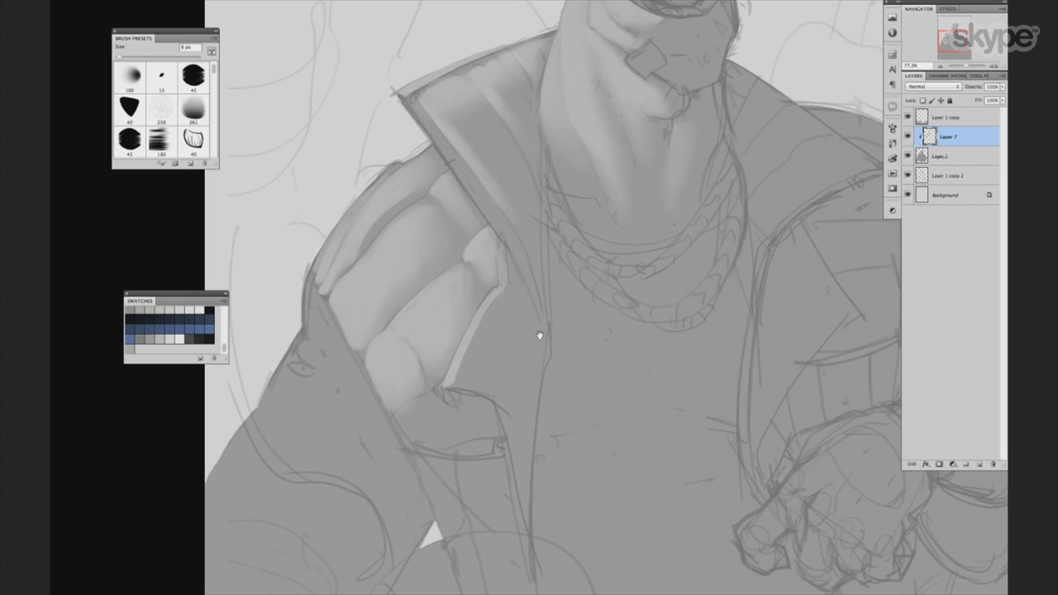
drag(545, 347, 508, 301)
key(bracketright)
drag(465, 362, 491, 492)
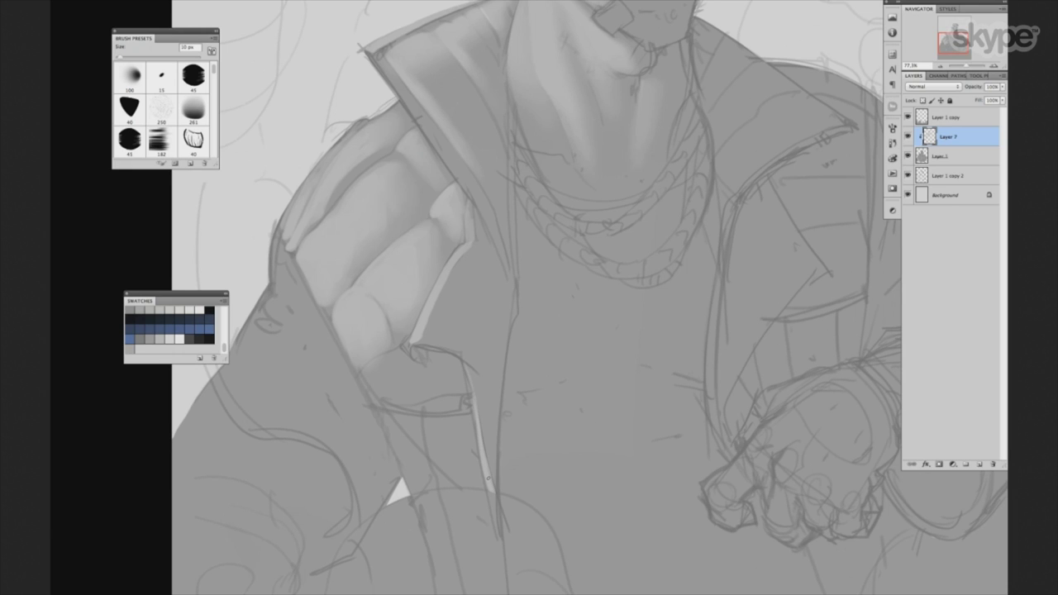
drag(509, 416, 532, 434)
Paint light along the coat lapel edge and brighten the sleeve below it.
key(bracketright)
key(bracketleft)
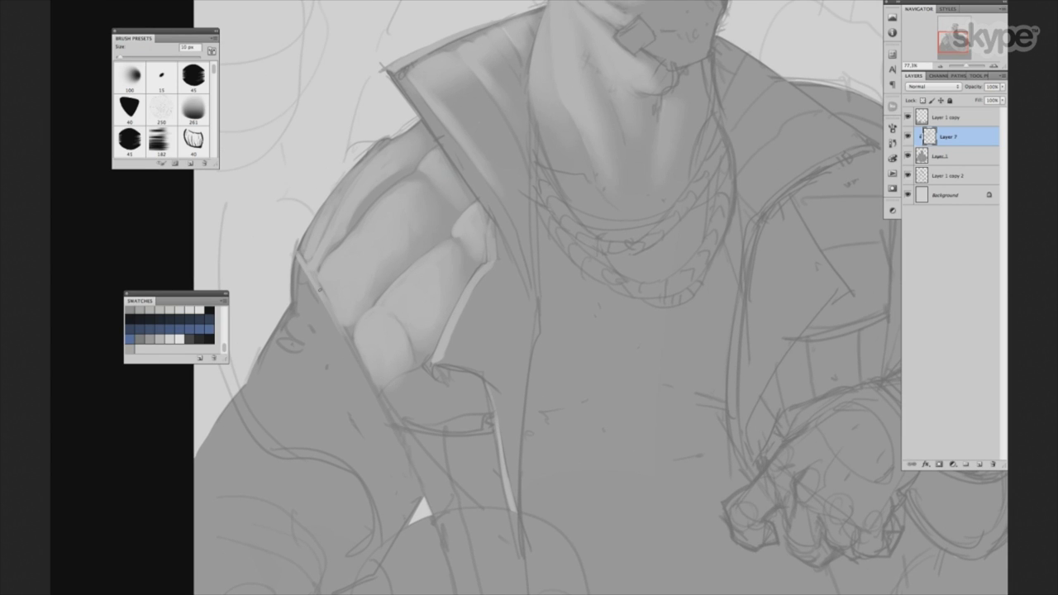
key(bracketright)
drag(352, 345, 397, 430)
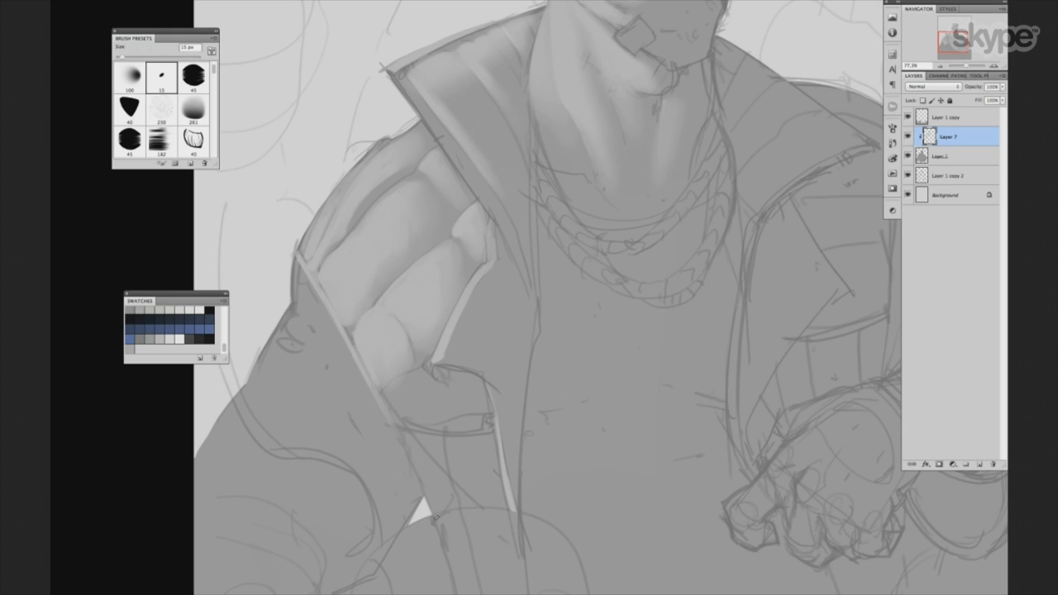
drag(580, 391, 660, 378)
key(bracketleft)
key(bracketleft)
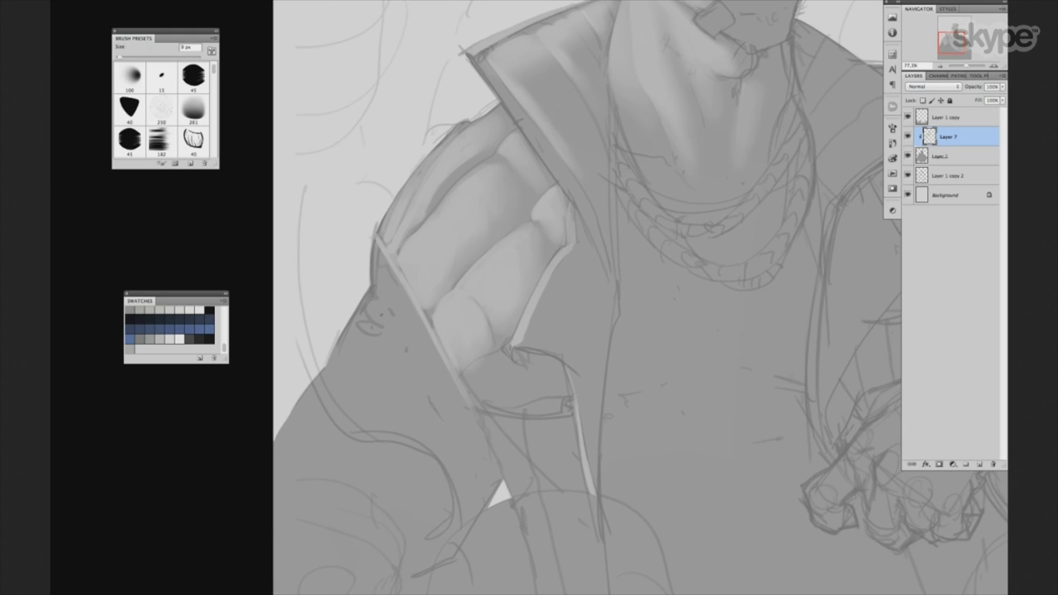
key(bracketright)
key(bracketright)
key(bracketright)
drag(368, 289, 425, 351)
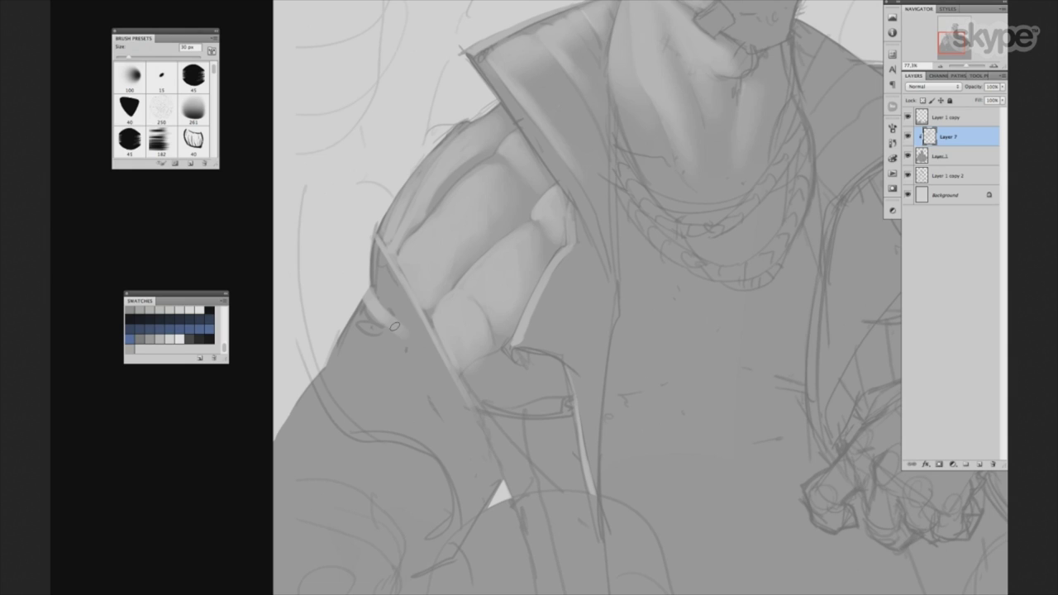
key(bracketright)
key(bracketright)
key(bracketright)
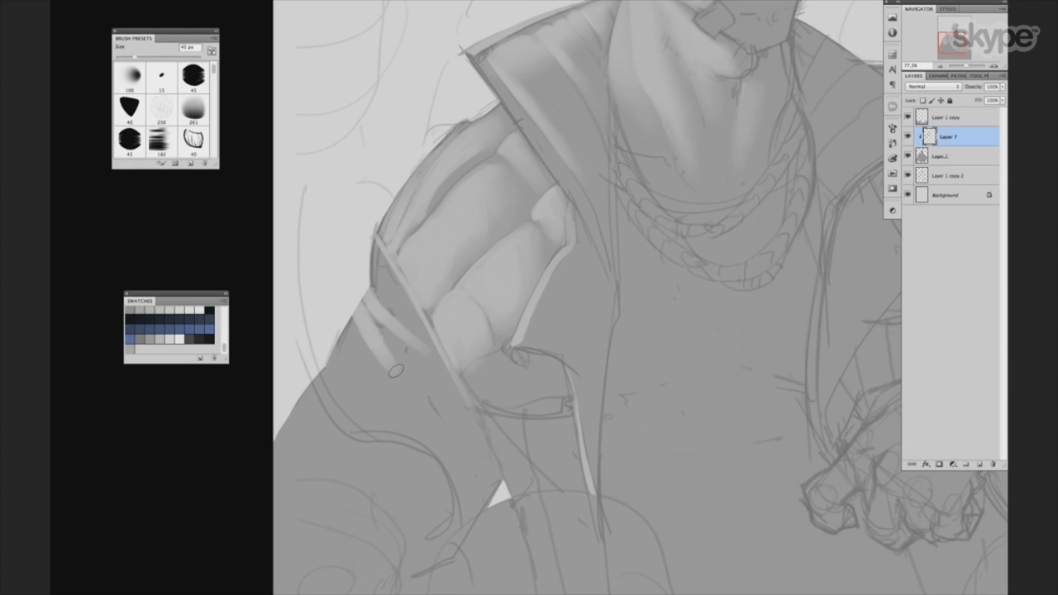
mouse_move(355, 298)
mouse_down()
mouse_move(376, 369)
mouse_move(355, 389)
mouse_up()
drag(351, 347, 372, 413)
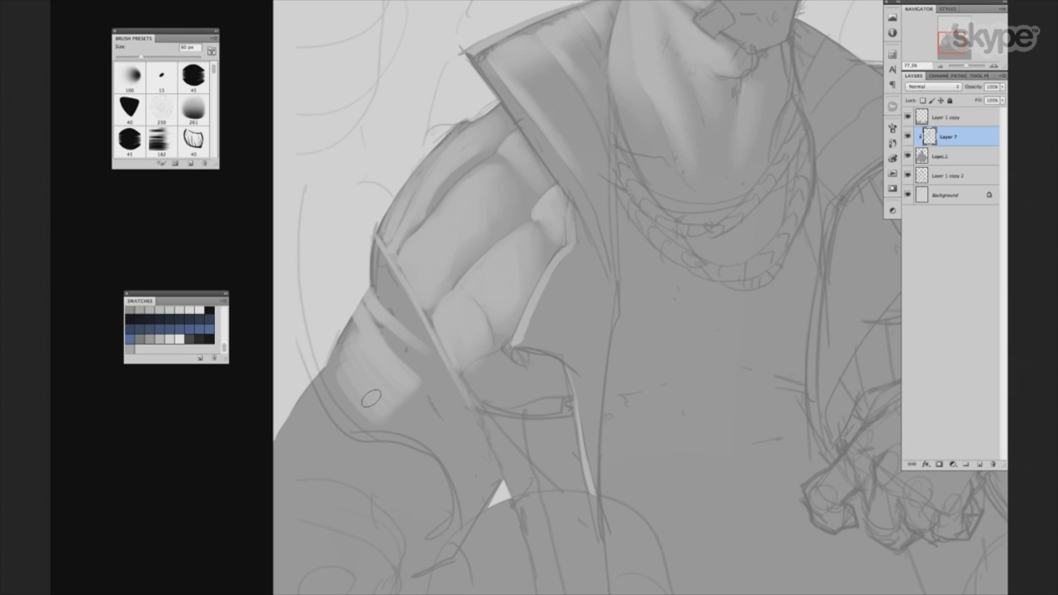
Brighten the sleeve further down, then switch to a different brush at 80 px.
key(bracketright)
key(bracketleft)
drag(401, 368, 442, 434)
key(bracketleft)
key(period)
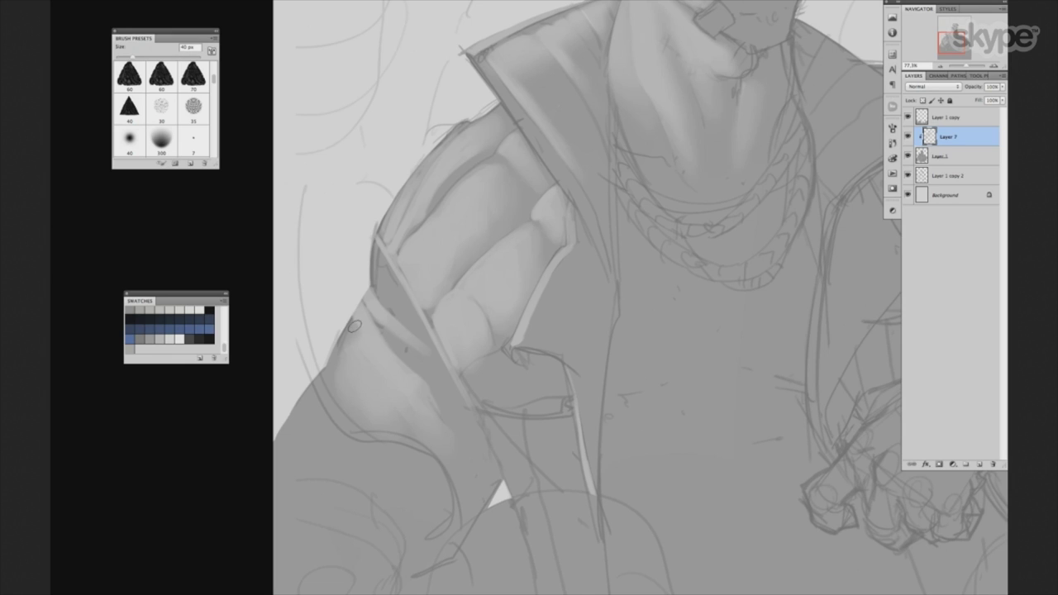
key(bracketright)
key(bracketright)
key(bracketright)
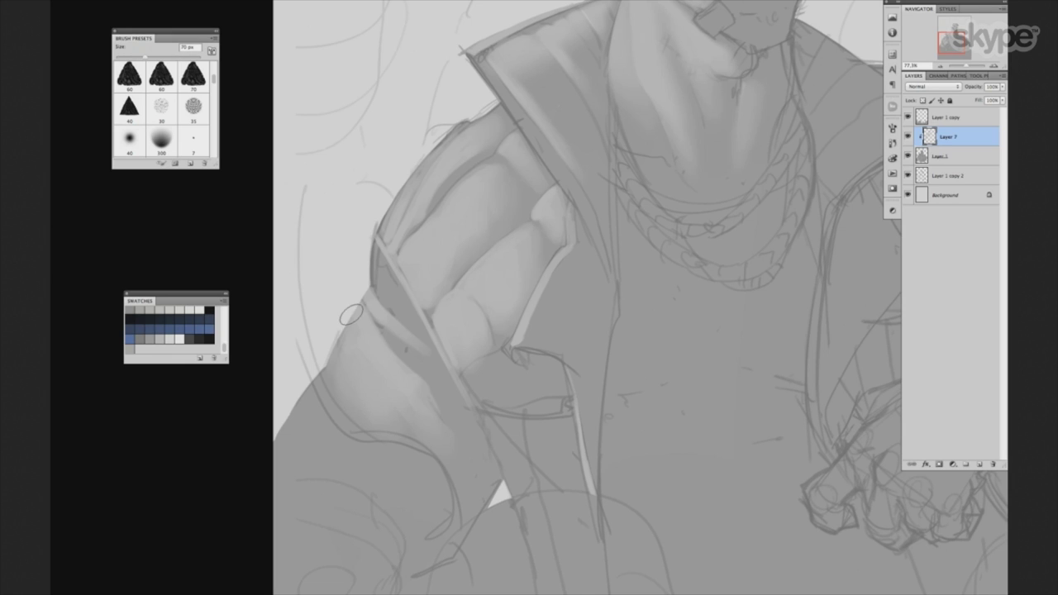
key(bracketright)
scroll(588, 278, up, 3)
scroll(628, 354, right, 4)
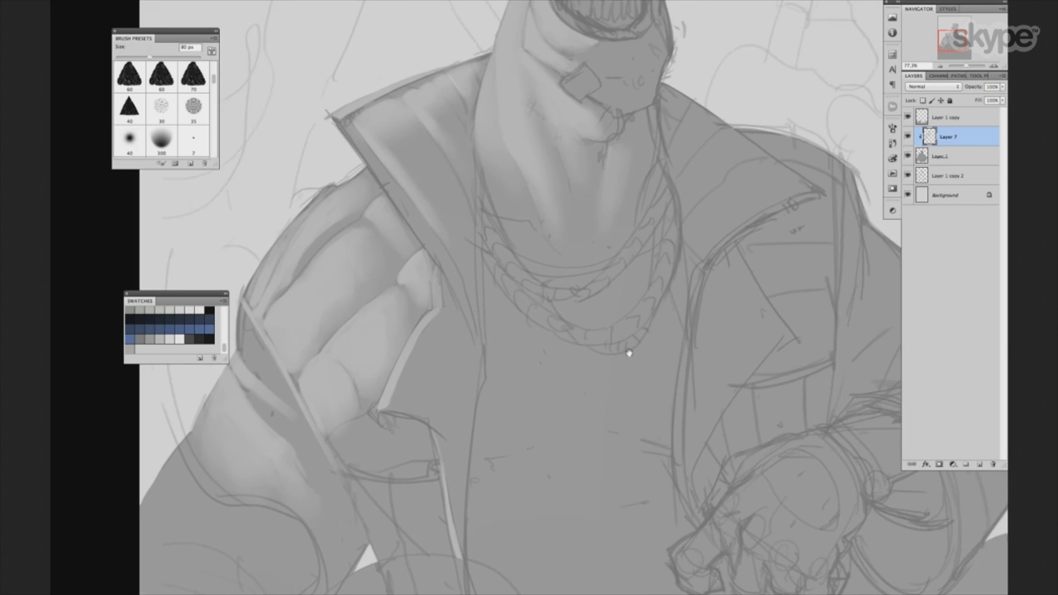
Switch to a tiny 6 px brush and centre the view on the goblin's face.
scroll(628, 353, up, 3)
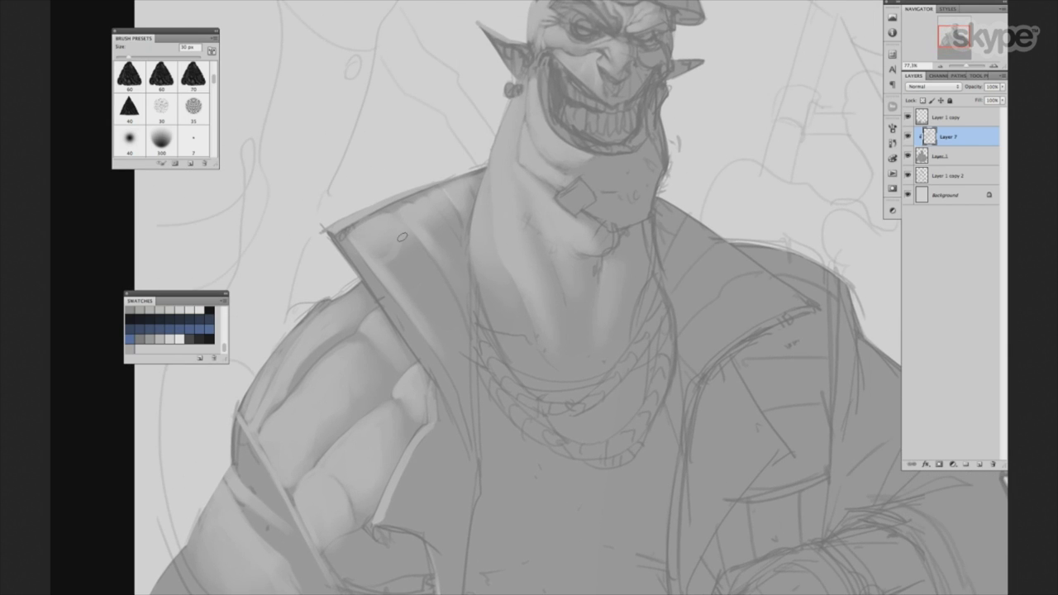
key(bracketleft)
key(bracketleft)
key(bracketright)
key(bracketright)
key(e)
scroll(538, 262, up, 2)
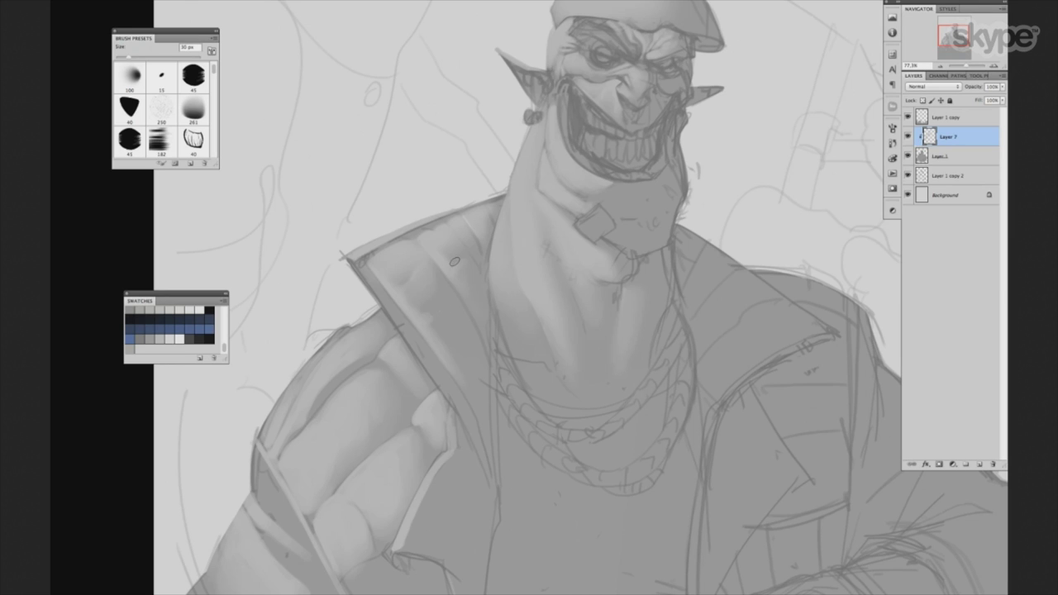
key(e)
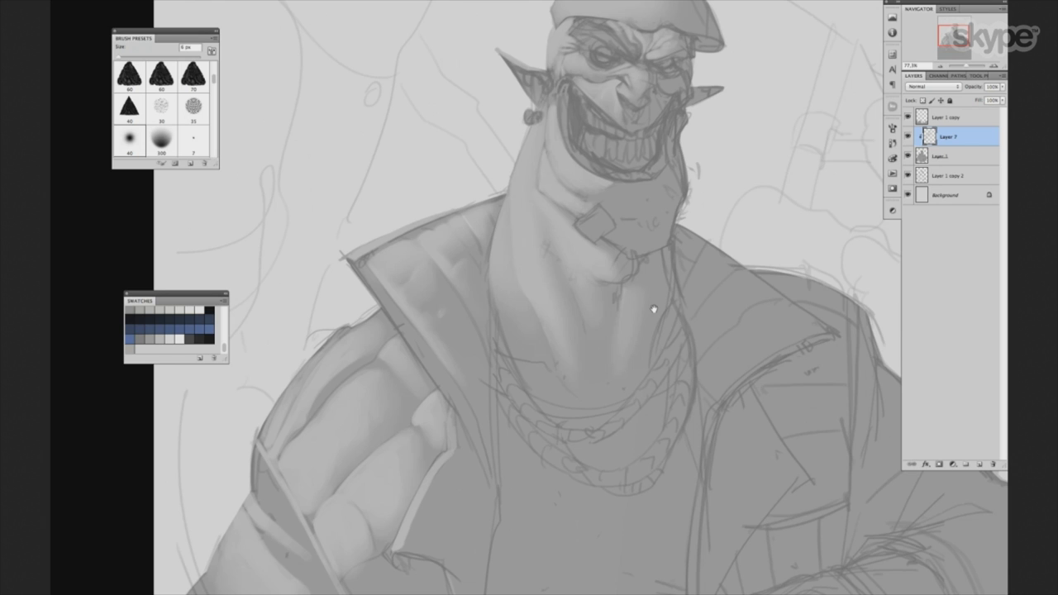
drag(652, 307, 609, 350)
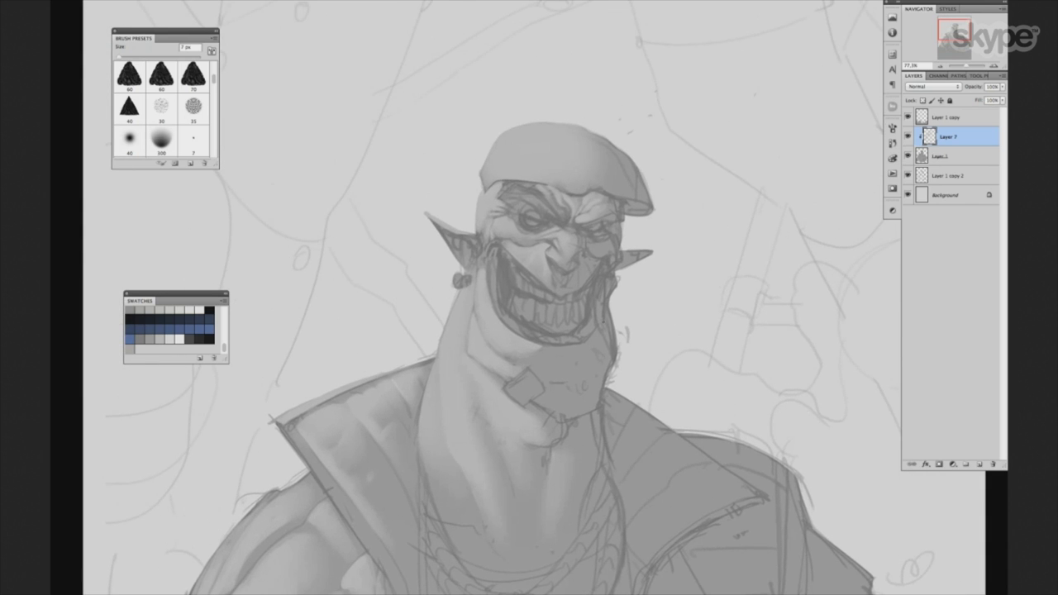
Zoom in on the face and pick the 15 px brush tip at about 20 px.
drag(579, 383, 554, 360)
scroll(500, 349, up, 3)
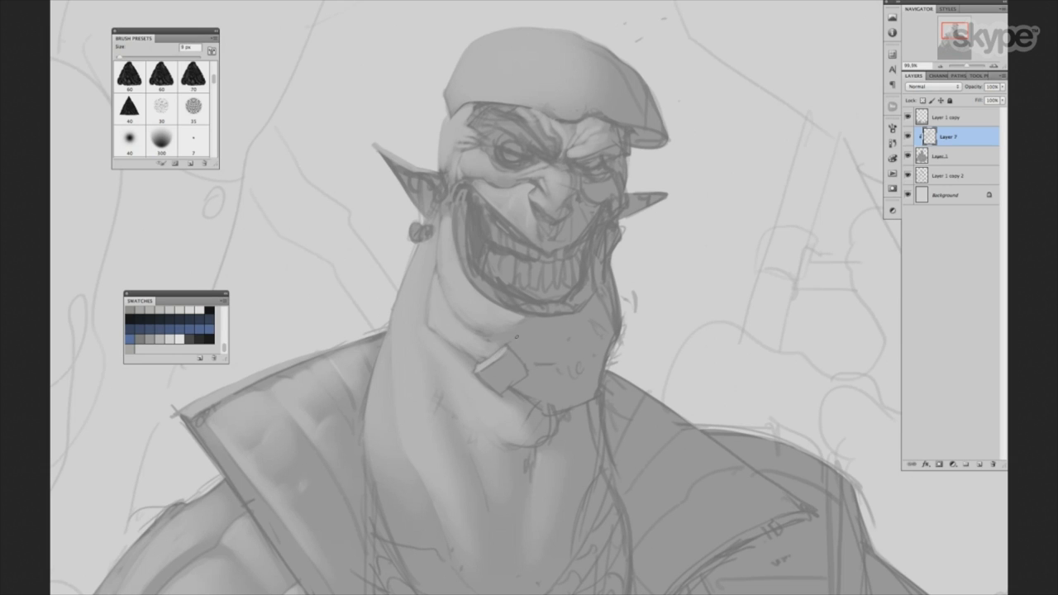
key(e)
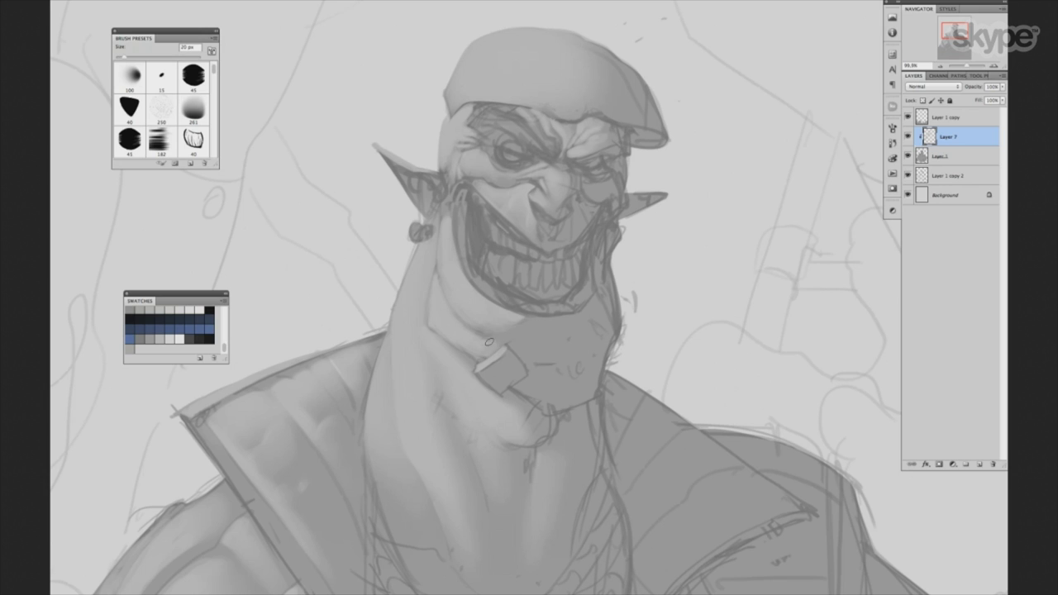
drag(563, 325, 484, 346)
key(bracketright)
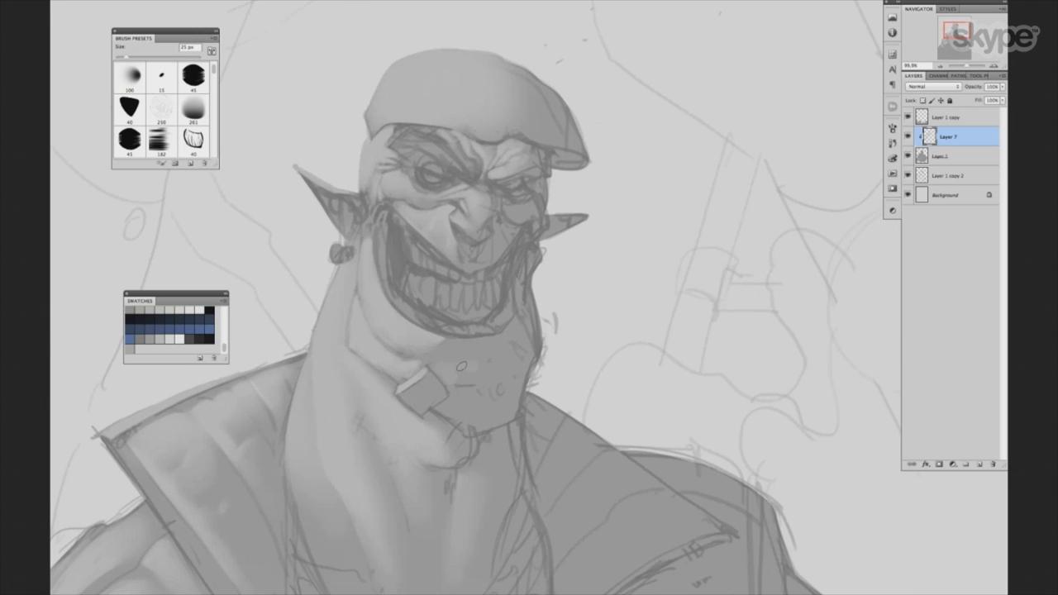
key(period)
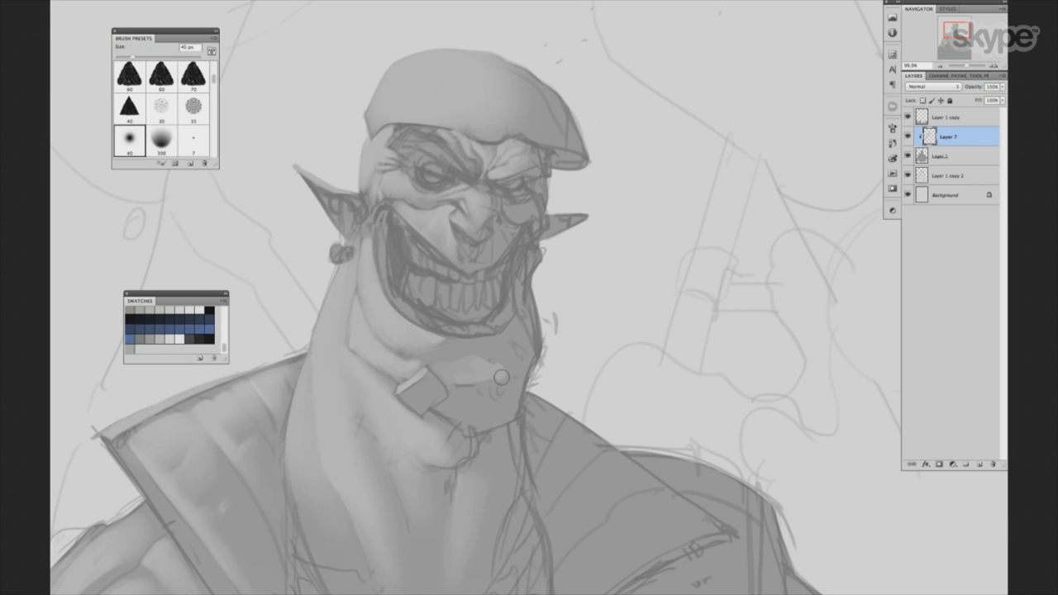
key(comma)
key(bracketright)
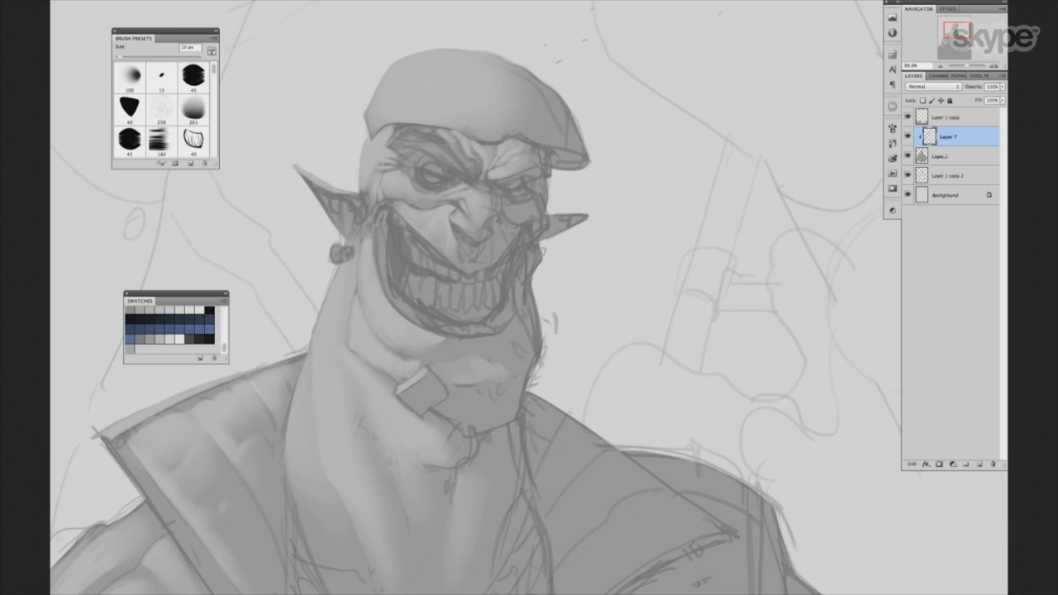
key(bracketright)
scroll(503, 291, up, 3)
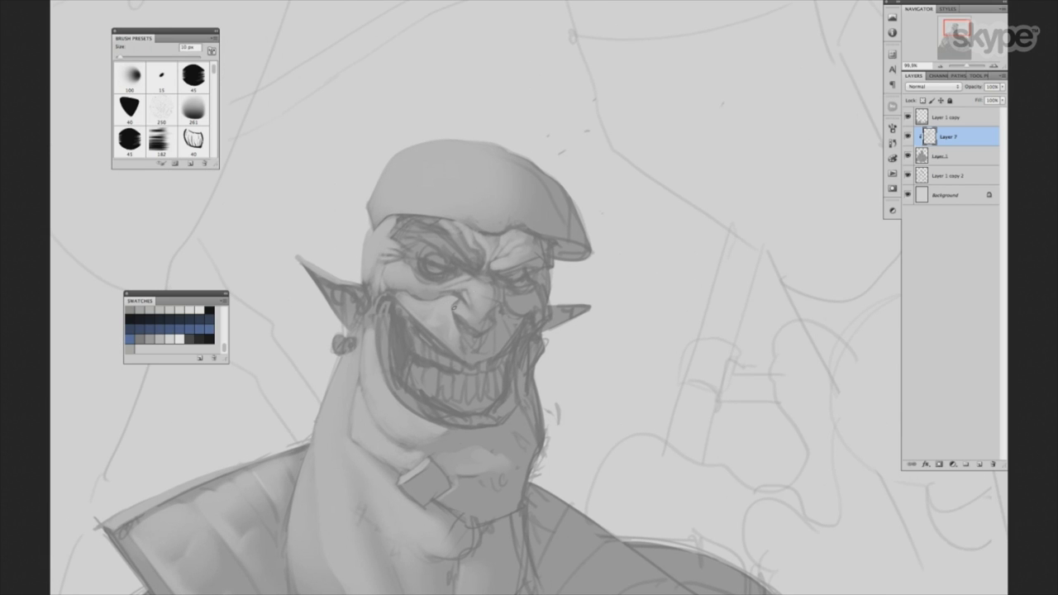
scroll(570, 292, up, 1)
Brighten small spots on the teeth with an 8 px brush, then zoom out to the neck and jacket.
key(bracketleft)
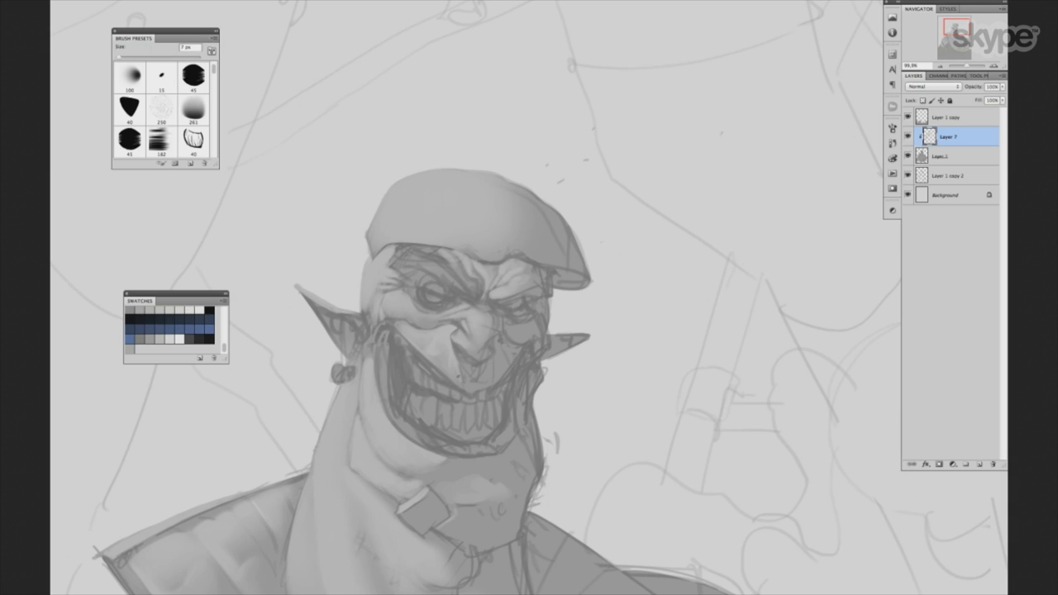
drag(442, 371, 462, 388)
key(bracketright)
key(bracketright)
key(bracketright)
key(bracketleft)
drag(577, 292, 653, 420)
key(comma)
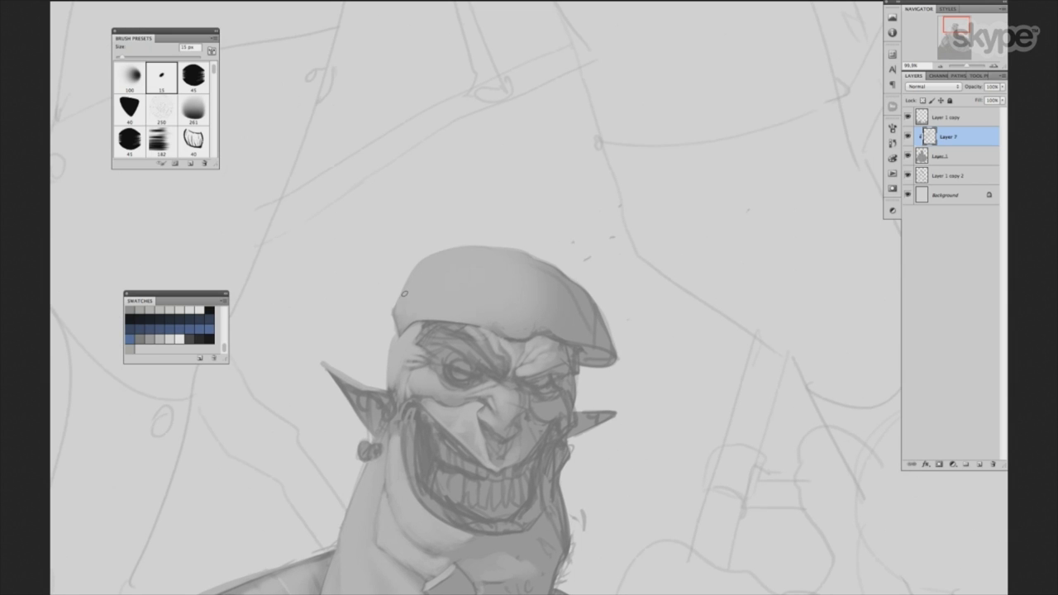
mouse_move(695, 377)
mouse_down()
mouse_move(652, 389)
mouse_move(659, 404)
mouse_move(669, 382)
mouse_move(620, 409)
mouse_up()
scroll(620, 409, down, 2)
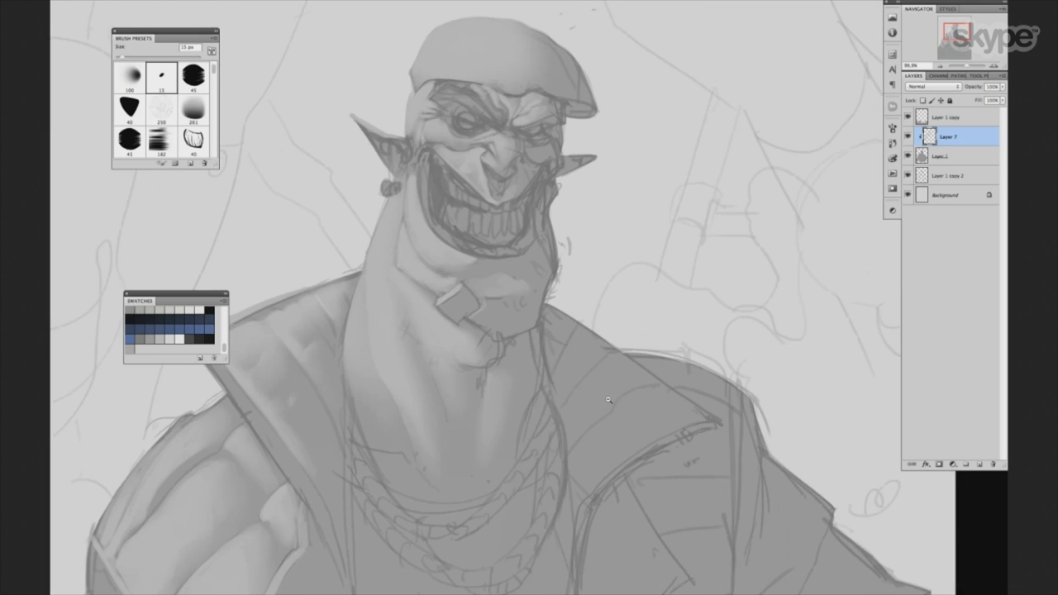
scroll(614, 409, down, 2)
drag(612, 300, 569, 276)
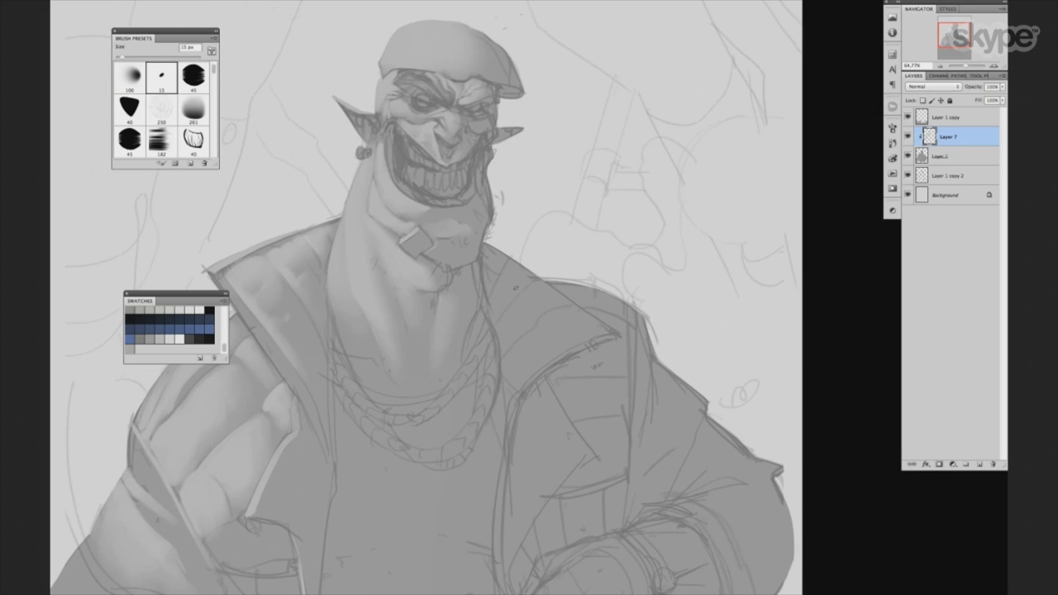
Paint light highlight strokes on the jacket shoulder with the 40 px soft round brush, sized 30–45 px.
key(bracketright)
key(bracketright)
mouse_move(521, 304)
mouse_down()
mouse_move(511, 322)
mouse_move(519, 332)
mouse_up()
key(bracketright)
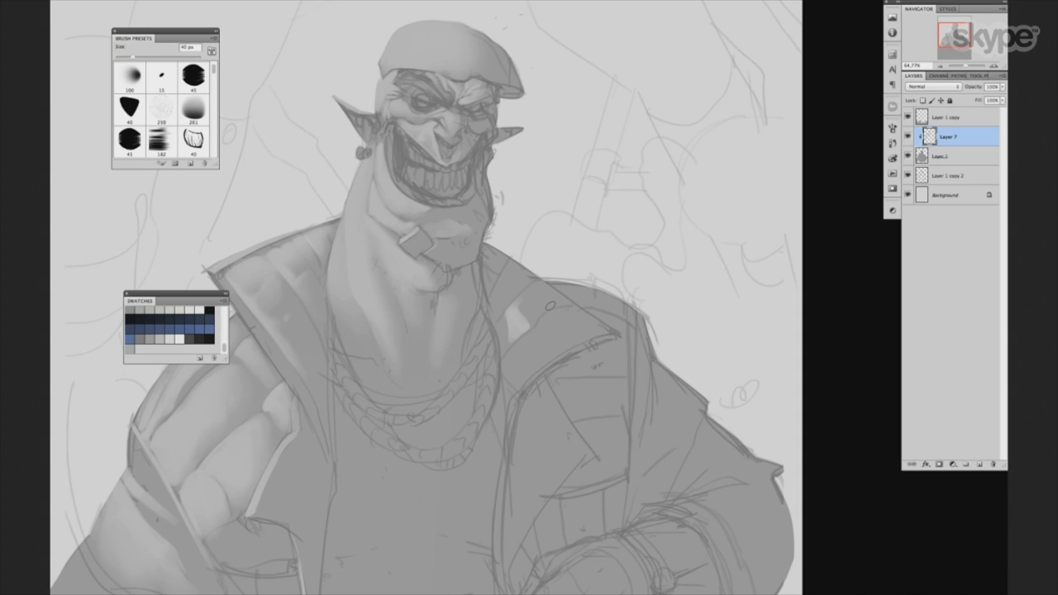
key(bracketright)
drag(552, 307, 529, 293)
key(period)
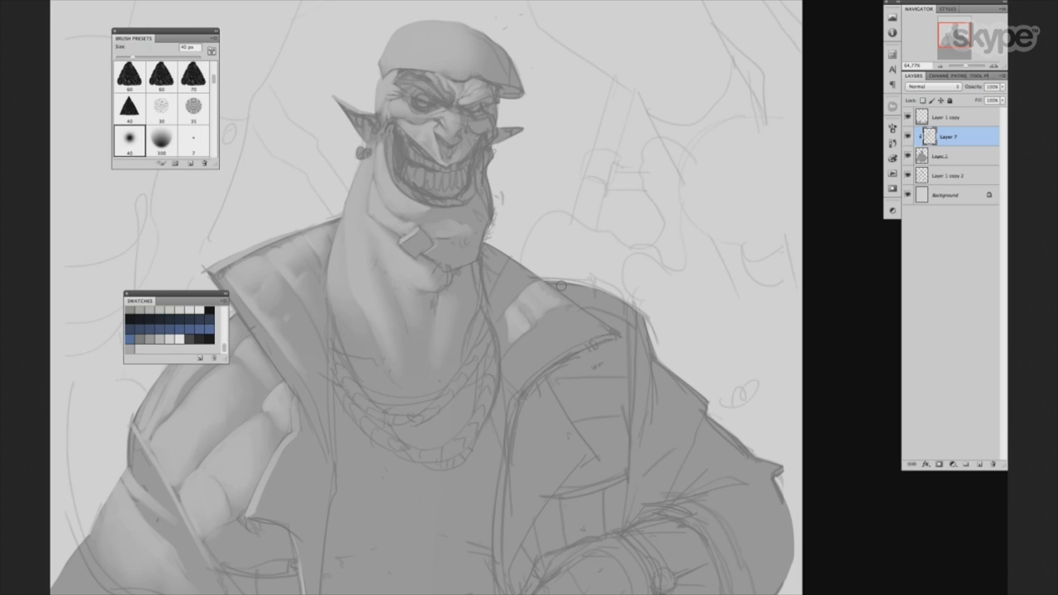
key(bracketleft)
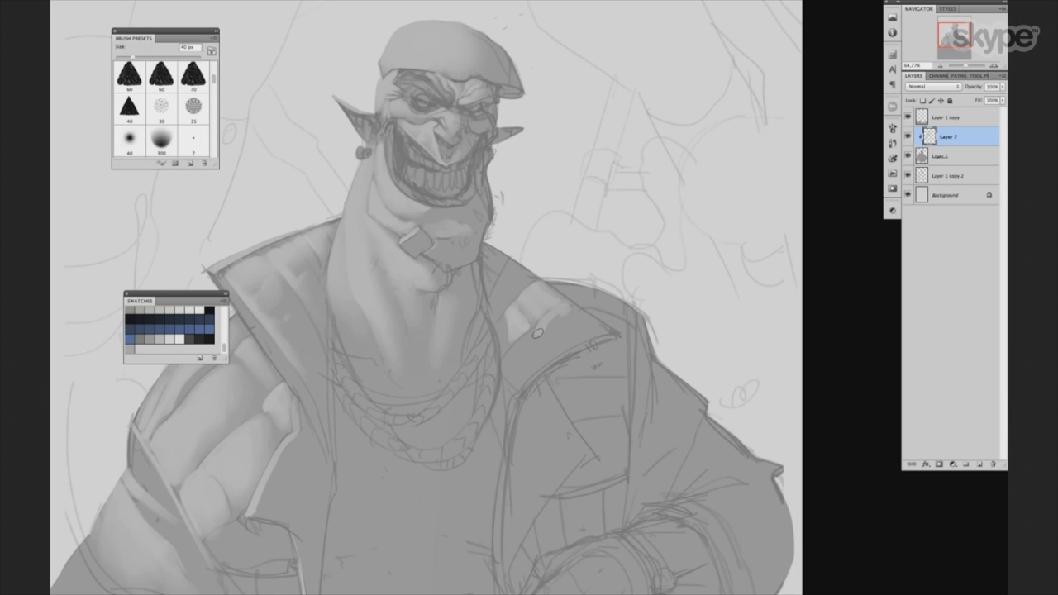
key(bracketright)
key(bracketright)
key(bracketleft)
key(bracketleft)
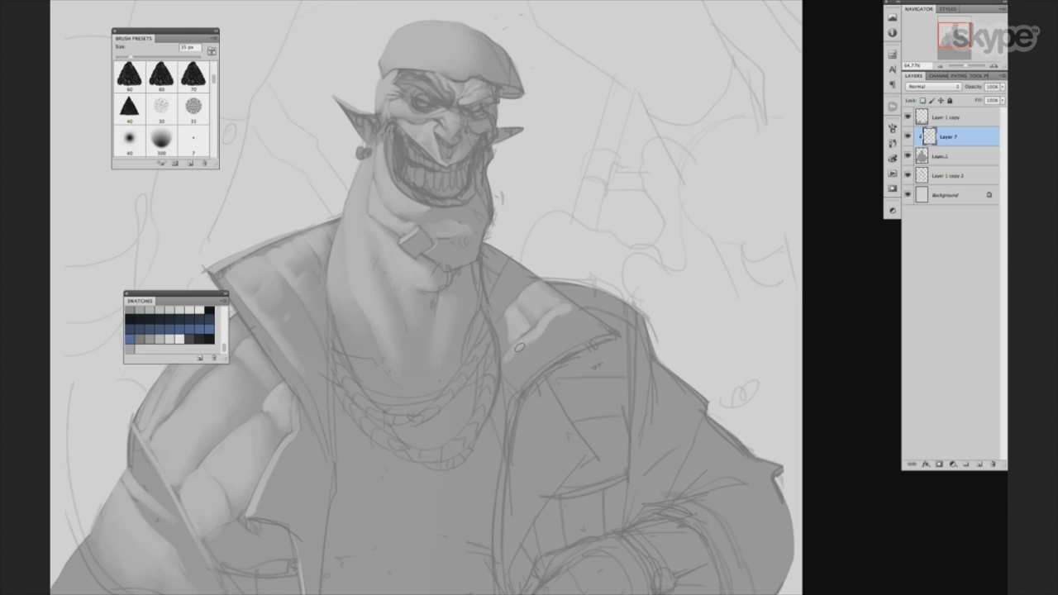
key(bracketright)
key(bracketleft)
key(bracketleft)
drag(533, 346, 528, 365)
Broaden the highlight over the upper shoulder with a roughly 50 px brush.
key(bracketright)
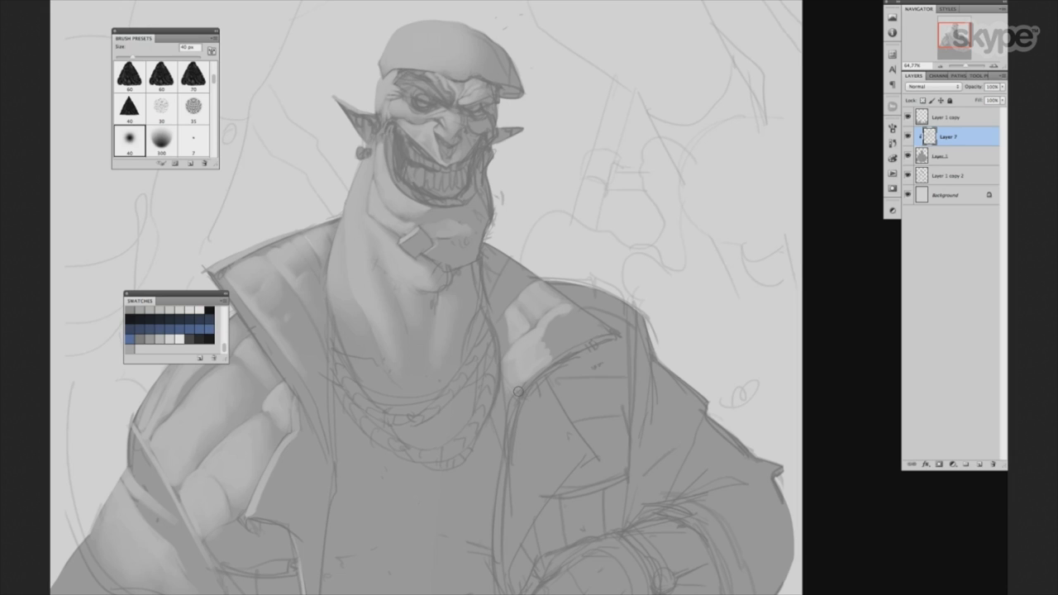
key(bracketright)
key(bracketright)
mouse_move(562, 318)
mouse_down()
mouse_move(556, 330)
mouse_move(579, 314)
mouse_move(597, 332)
mouse_up()
key(period)
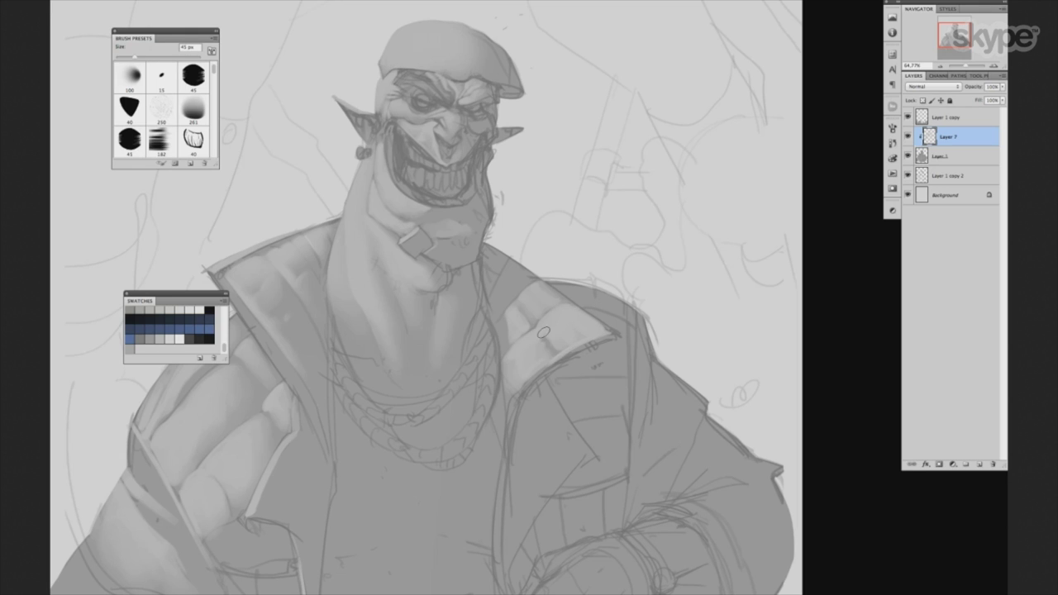
key(period)
drag(560, 348, 509, 415)
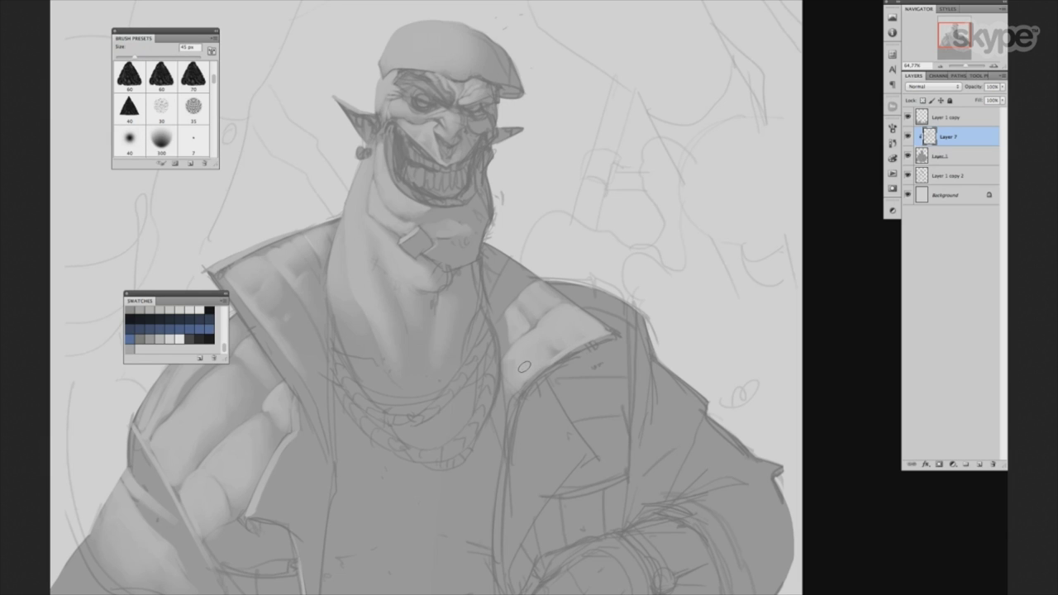
scroll(529, 420, down, 3)
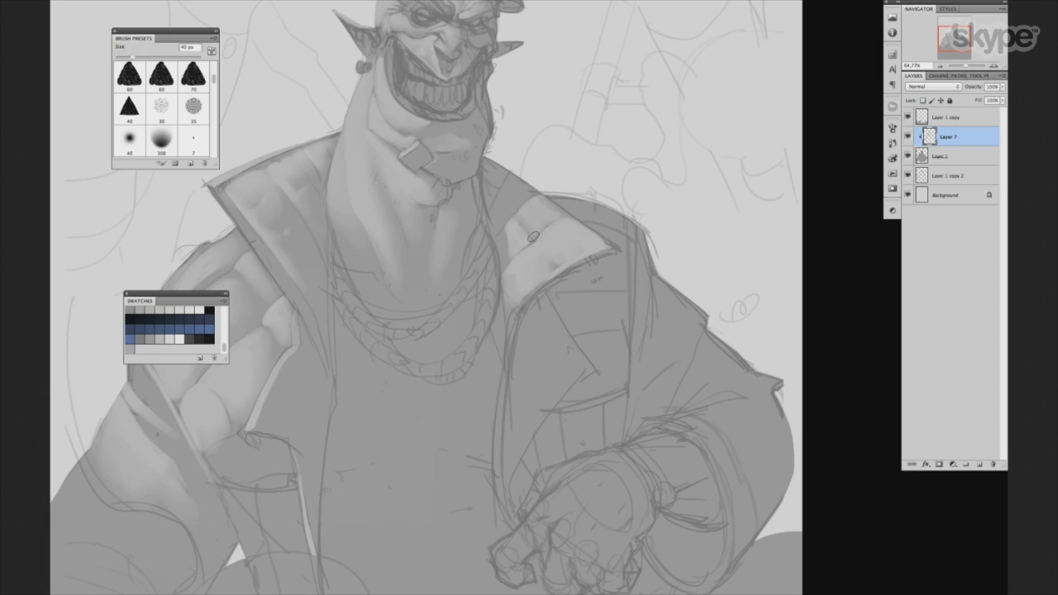
Paint light strokes down the jacket's inner edge with a 35 px, then 15 px brush.
key(bracketleft)
key(bracketleft)
key(bracketleft)
key(bracketleft)
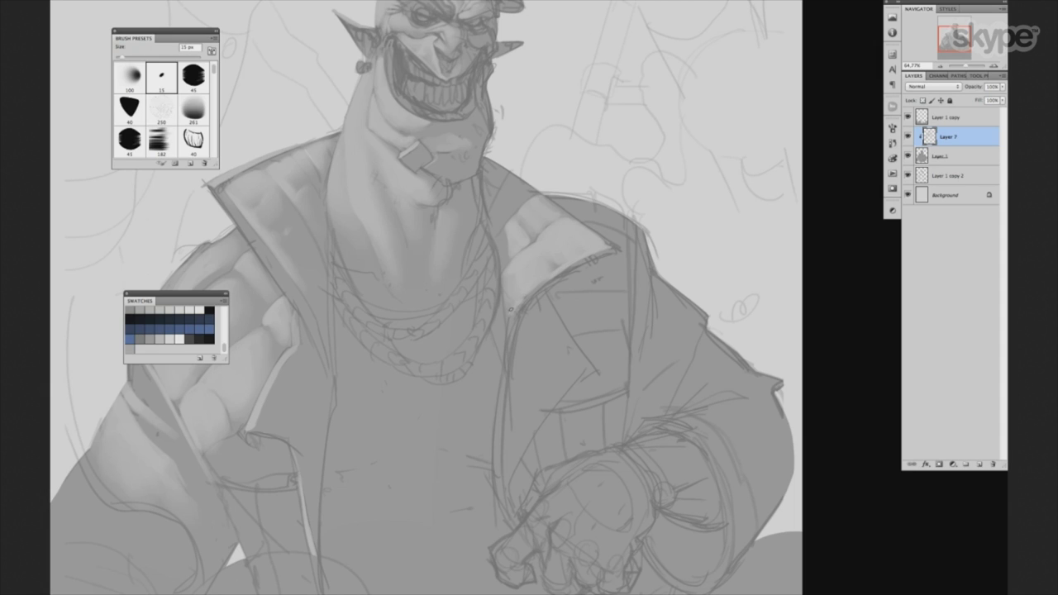
drag(507, 318, 494, 453)
drag(498, 394, 504, 505)
key(bracketright)
drag(501, 434, 501, 472)
key(bracketleft)
key(bracketleft)
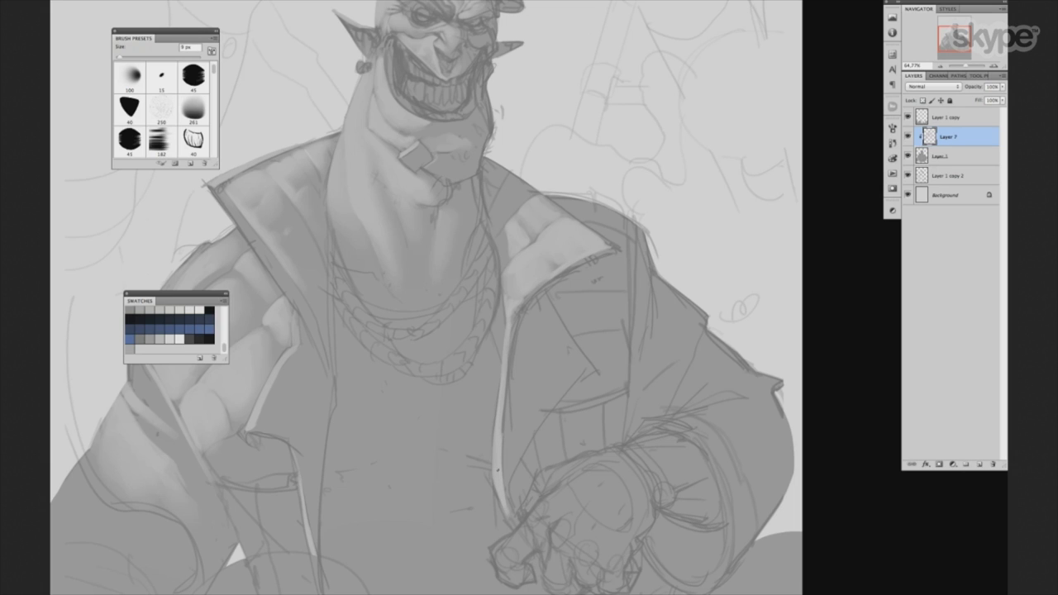
Add light strokes along the arm's lower edge and near the wrist cuff at 25–35 px.
drag(514, 447, 508, 404)
key(bracketright)
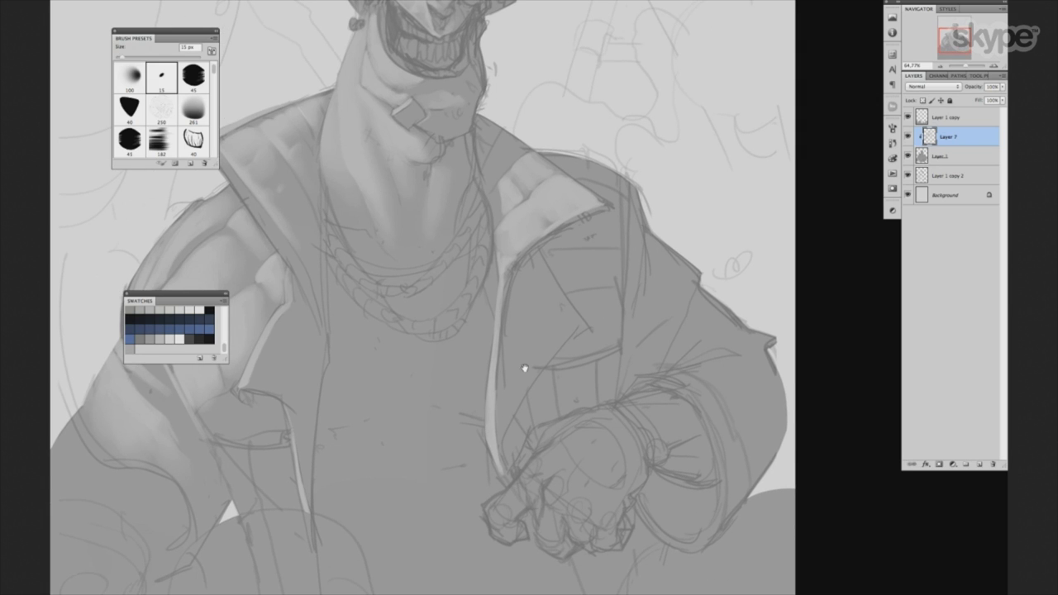
drag(523, 366, 597, 368)
key(bracketright)
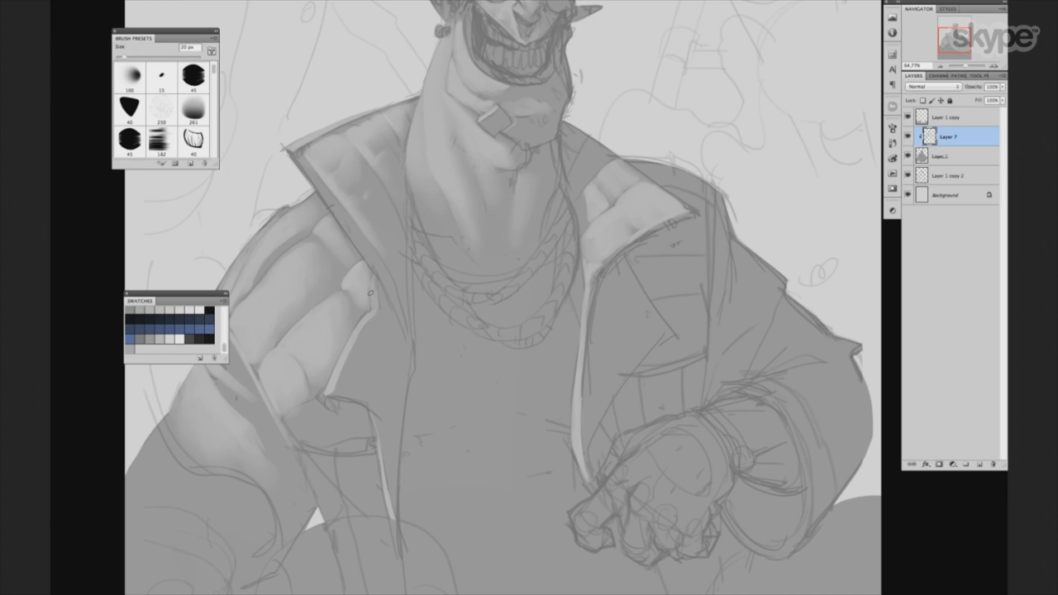
drag(577, 411, 598, 344)
key(bracketright)
mouse_move(315, 360)
mouse_down()
mouse_move(341, 346)
mouse_move(340, 357)
mouse_move(326, 355)
mouse_move(347, 379)
mouse_move(369, 369)
mouse_up()
key(bracketright)
key(bracketright)
key(bracketright)
key(bracketright)
drag(449, 333, 501, 353)
key(bracketleft)
key(bracketleft)
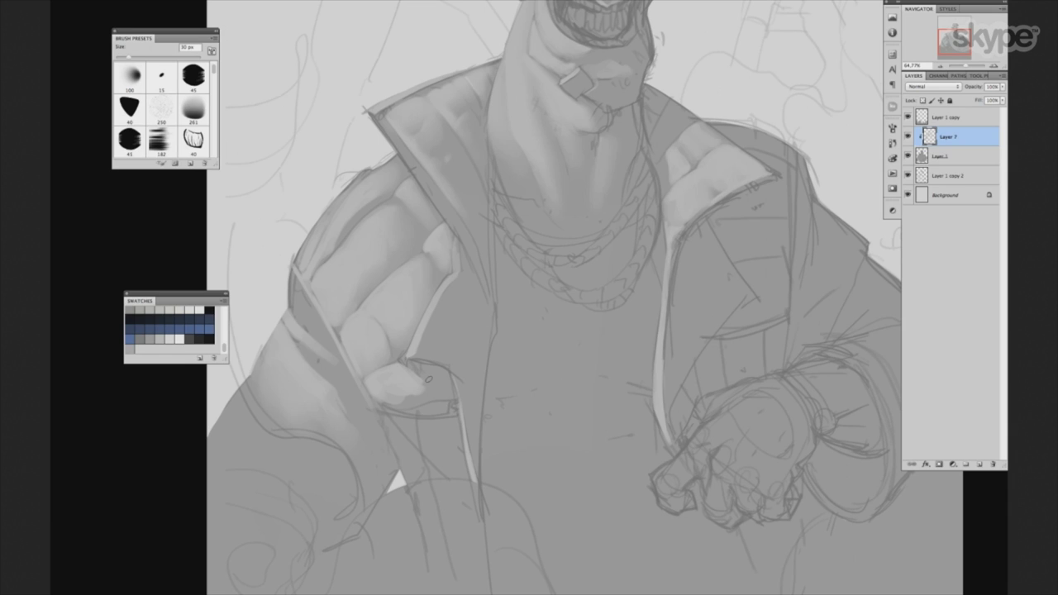
key(bracketright)
key(bracketleft)
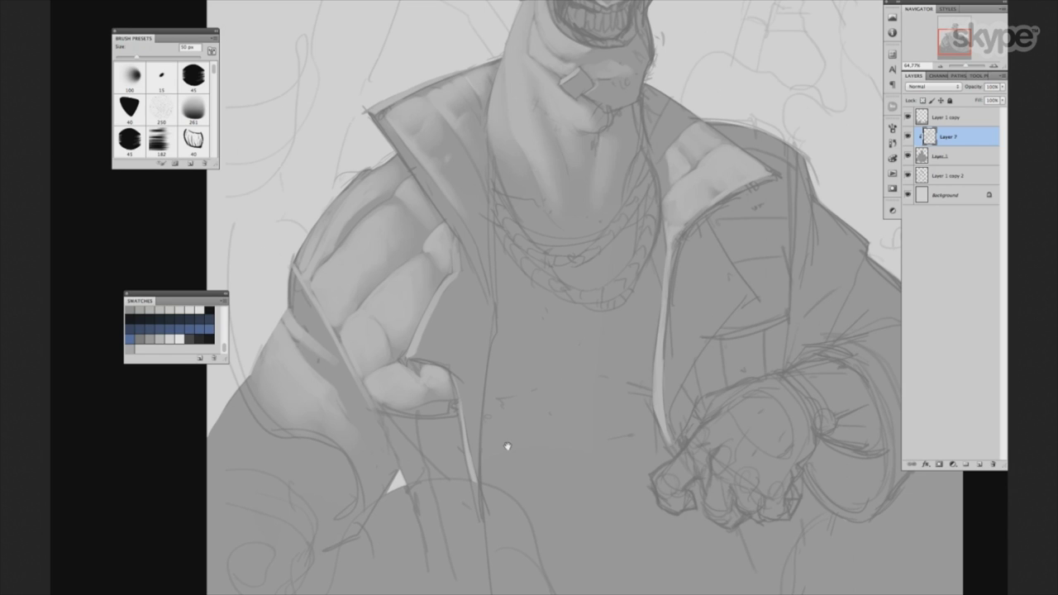
Add a light 15 px stroke on the jacket front beside the arm.
drag(507, 446, 598, 389)
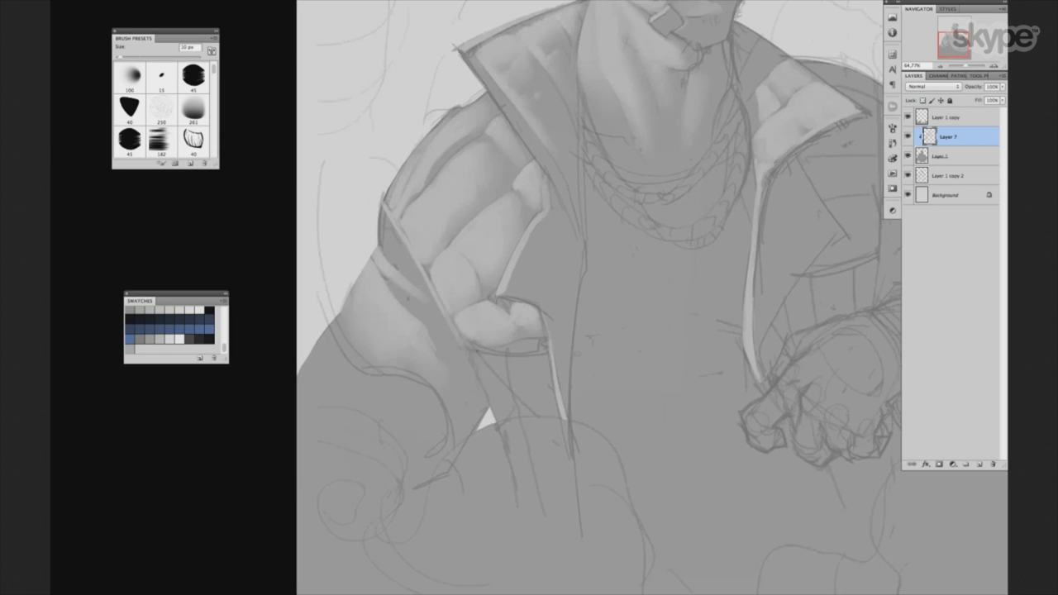
key(period)
drag(674, 356, 554, 340)
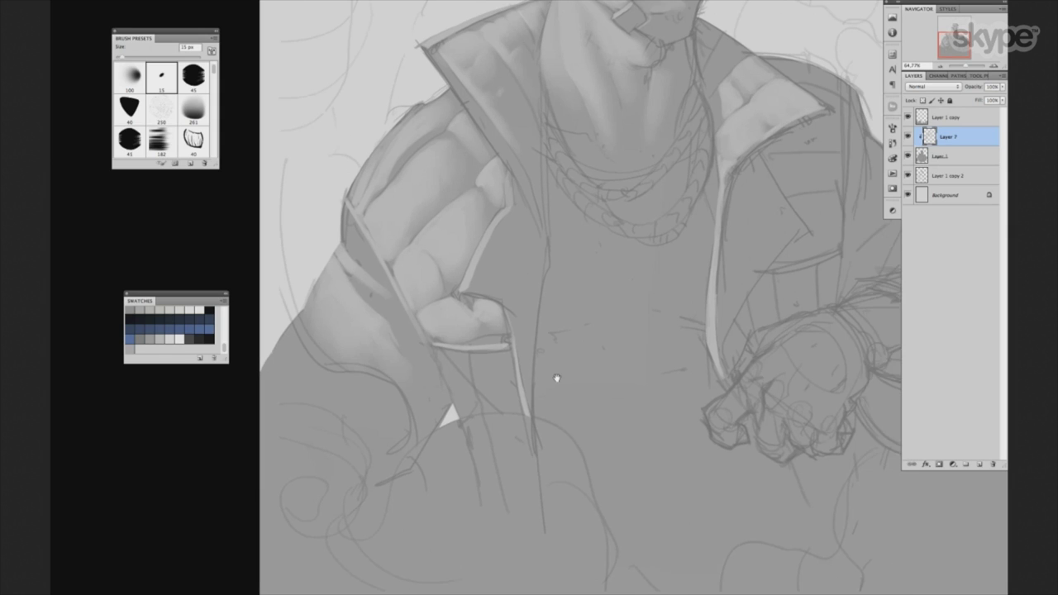
key(bracketleft)
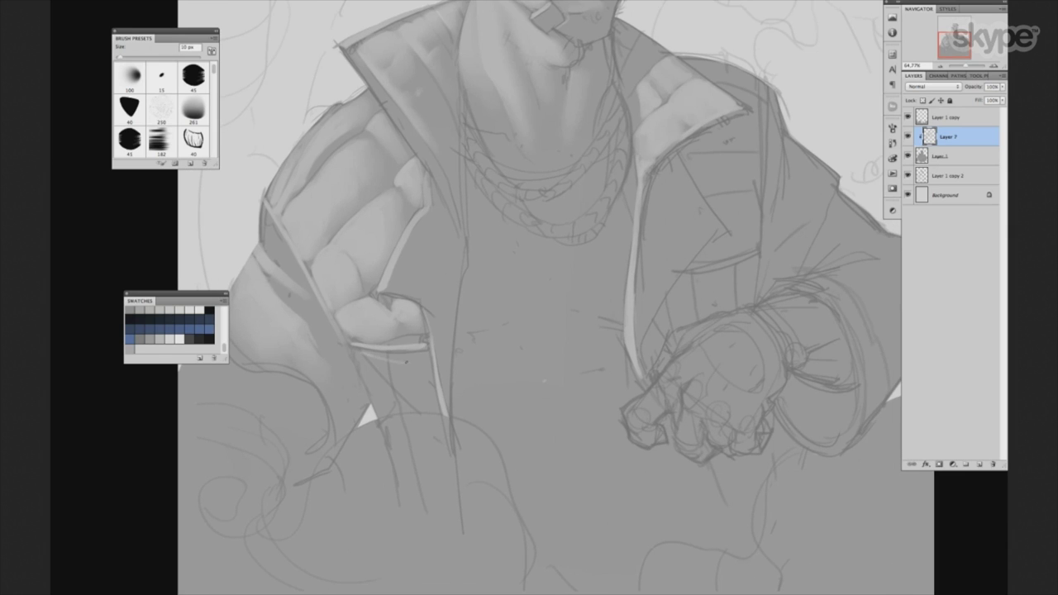
key(period)
drag(400, 363, 421, 364)
key(bracketright)
key(bracketright)
key(bracketright)
key(bracketright)
key(bracketright)
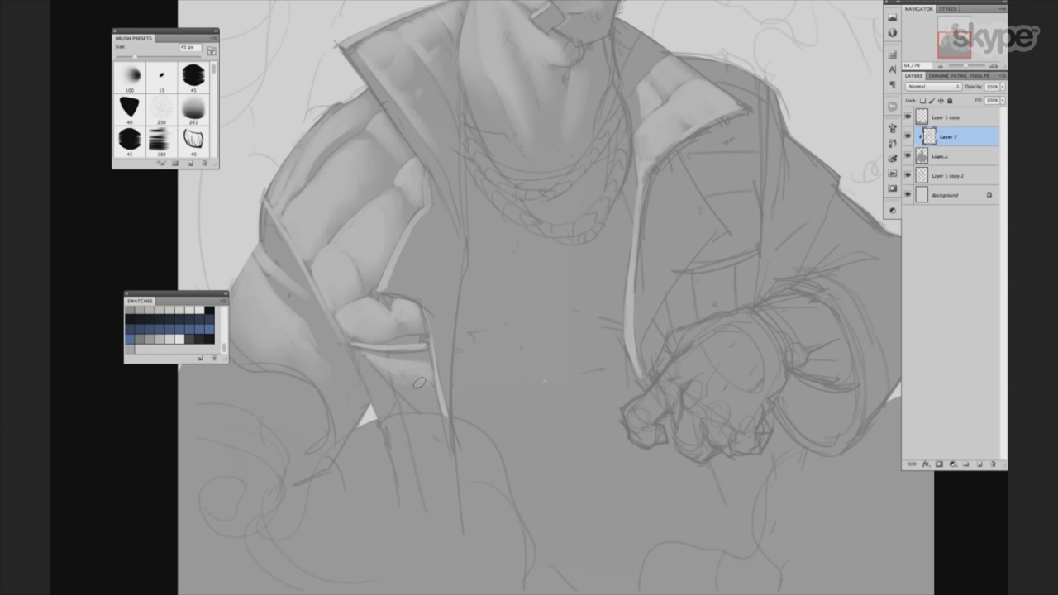
Move the view up to the goblin's chin, neck and head, with a 30 px brush.
key(bracketleft)
key(bracketleft)
key(bracketleft)
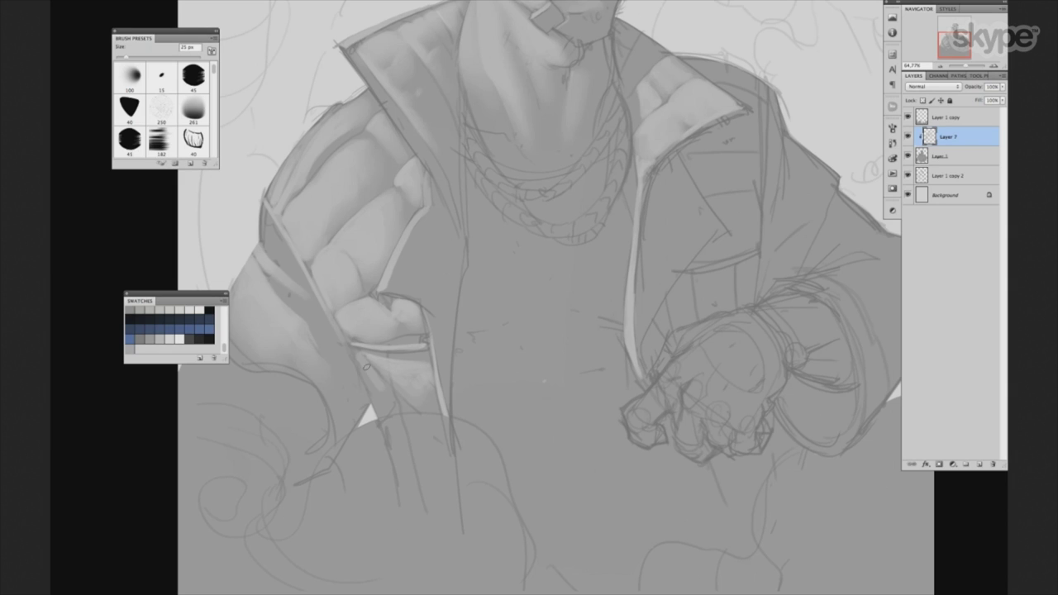
key(bracketright)
key(bracketright)
key(bracketright)
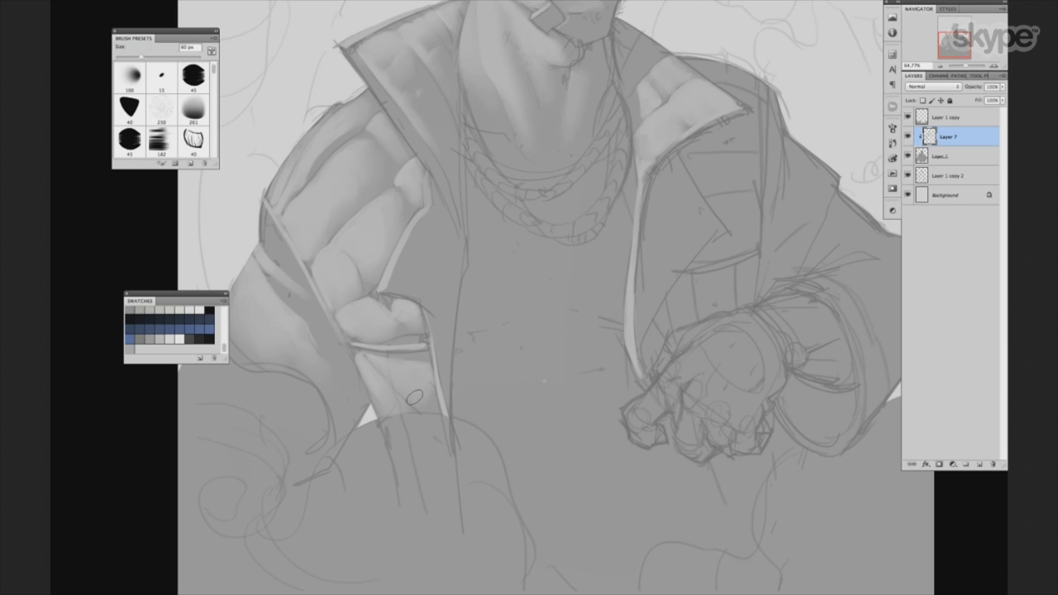
drag(509, 327, 519, 388)
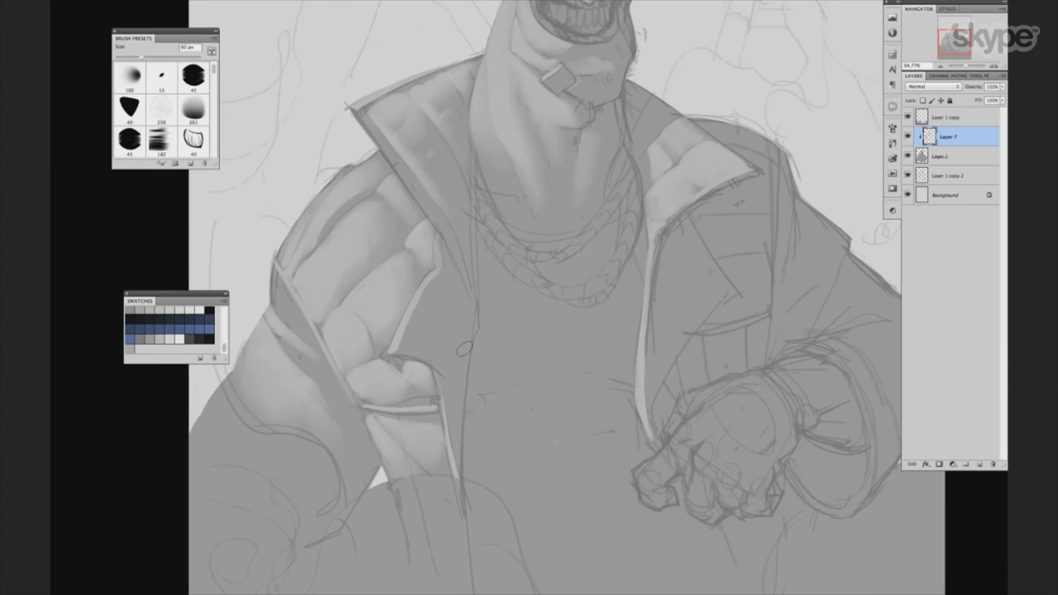
drag(581, 322, 562, 353)
key(bracketleft)
key(bracketleft)
key(bracketleft)
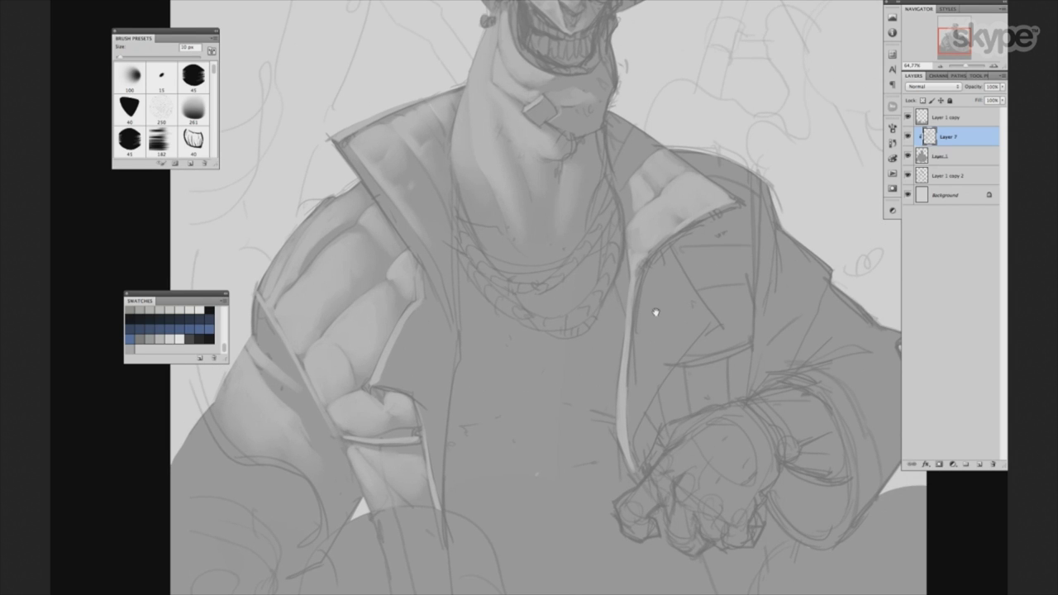
drag(653, 309, 628, 358)
scroll(651, 286, down, 3)
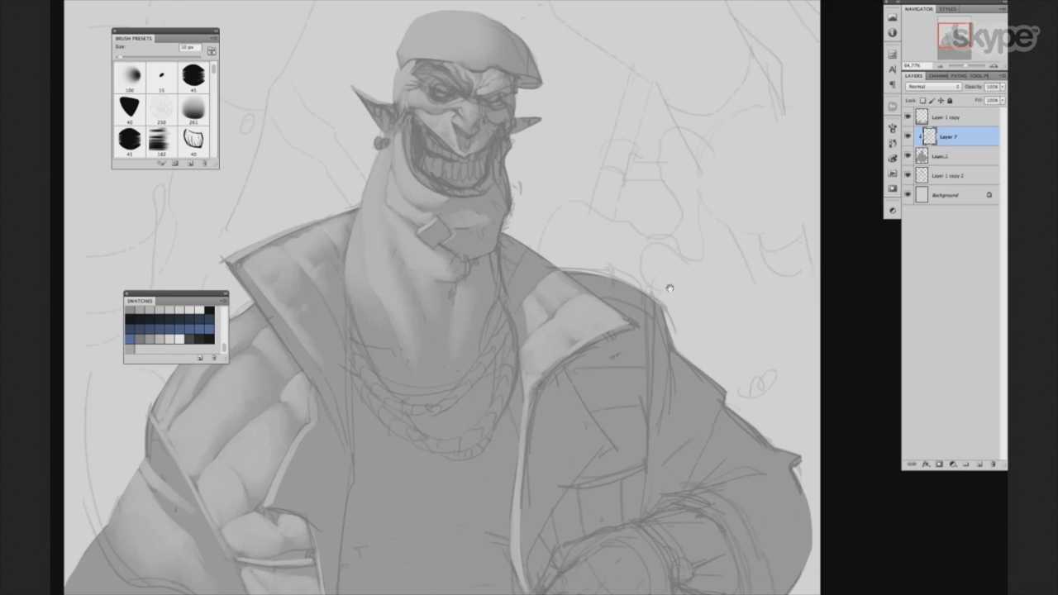
Frame the head and neck and add Layer 8 clipped to Layer 7.
scroll(668, 288, down, 3)
scroll(665, 297, down, 2)
scroll(663, 306, down, 3)
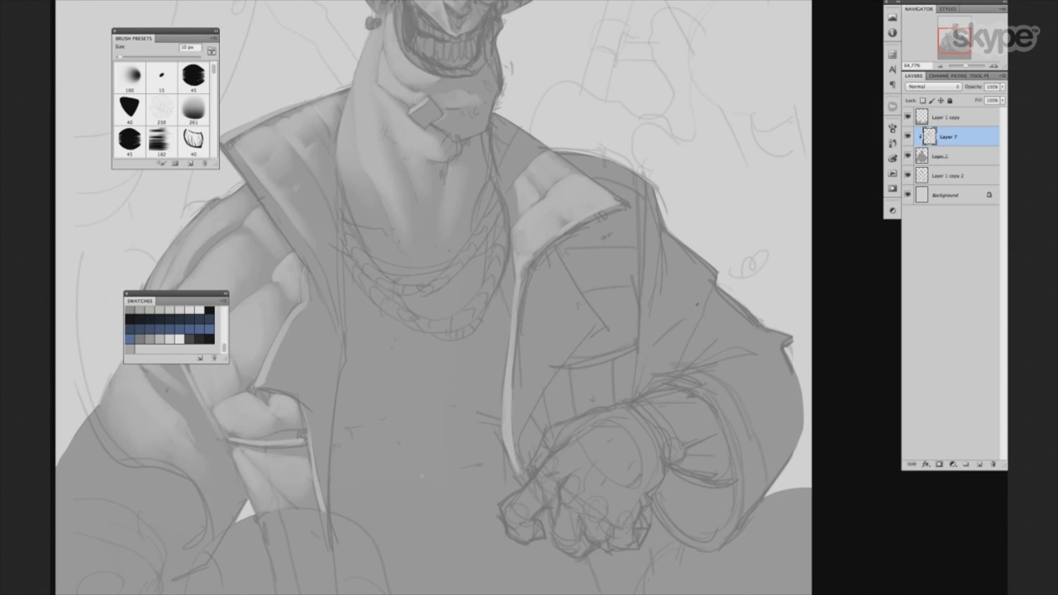
scroll(694, 375, down, 5)
key(bracketright)
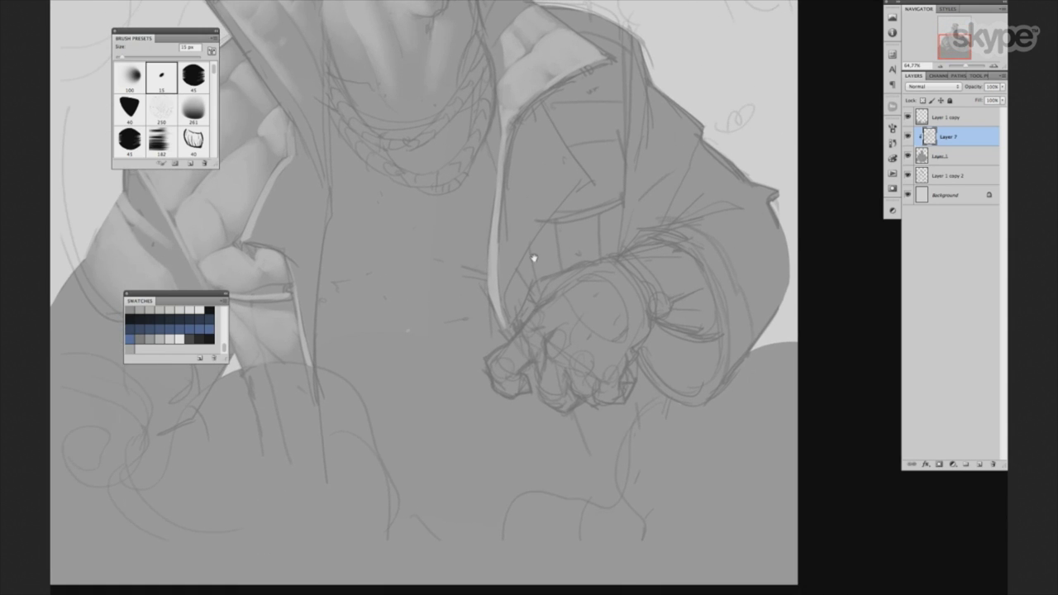
drag(542, 294, 581, 451)
key(bracketright)
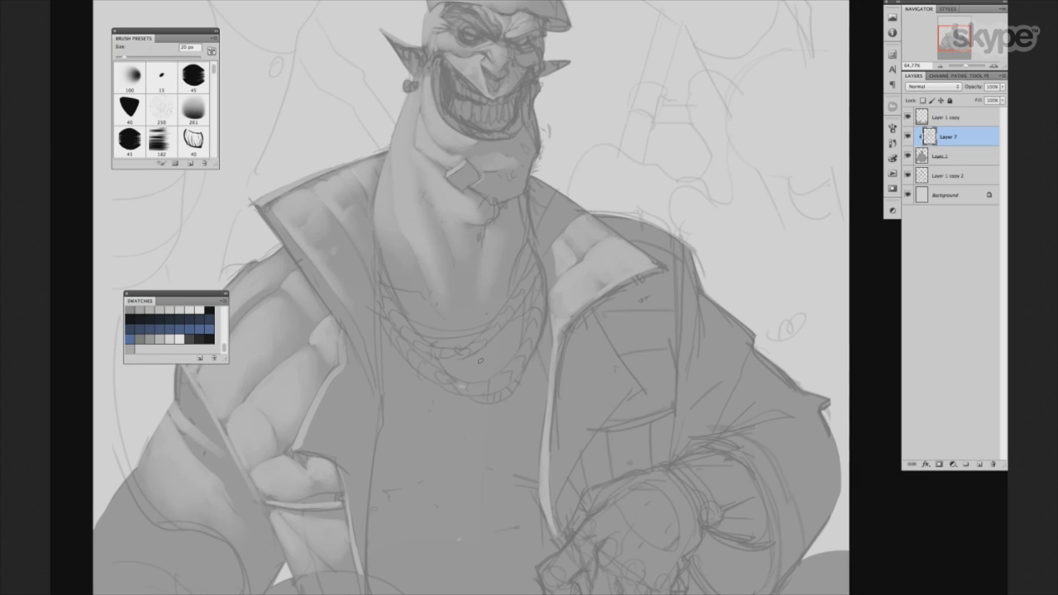
key(ctrl+shift+alt+n)
key(ctrl+alt+g)
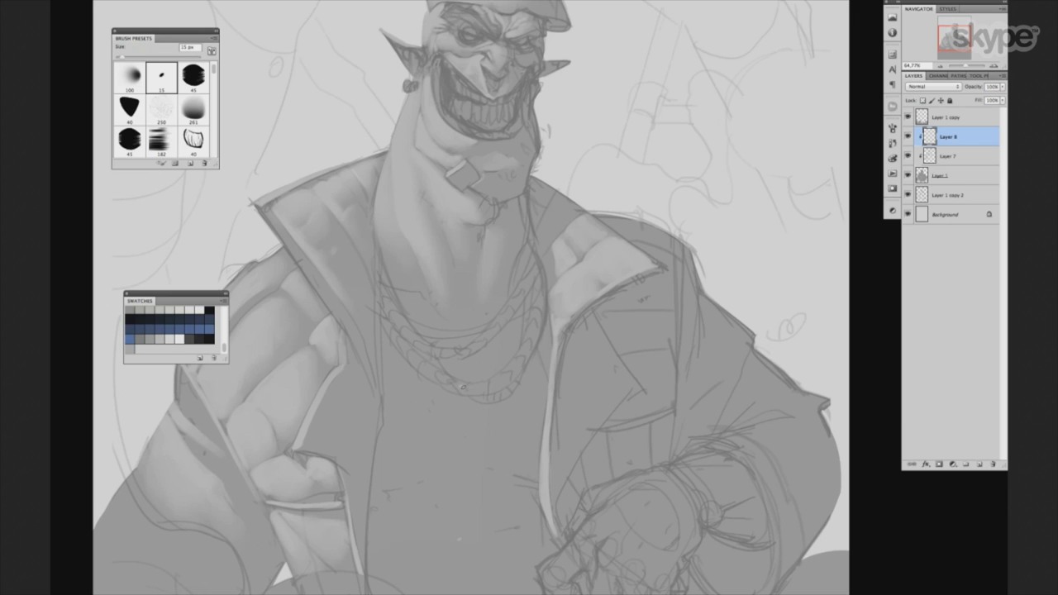
Paint a light highlight on the neck chain with a 10 px brush.
key(period)
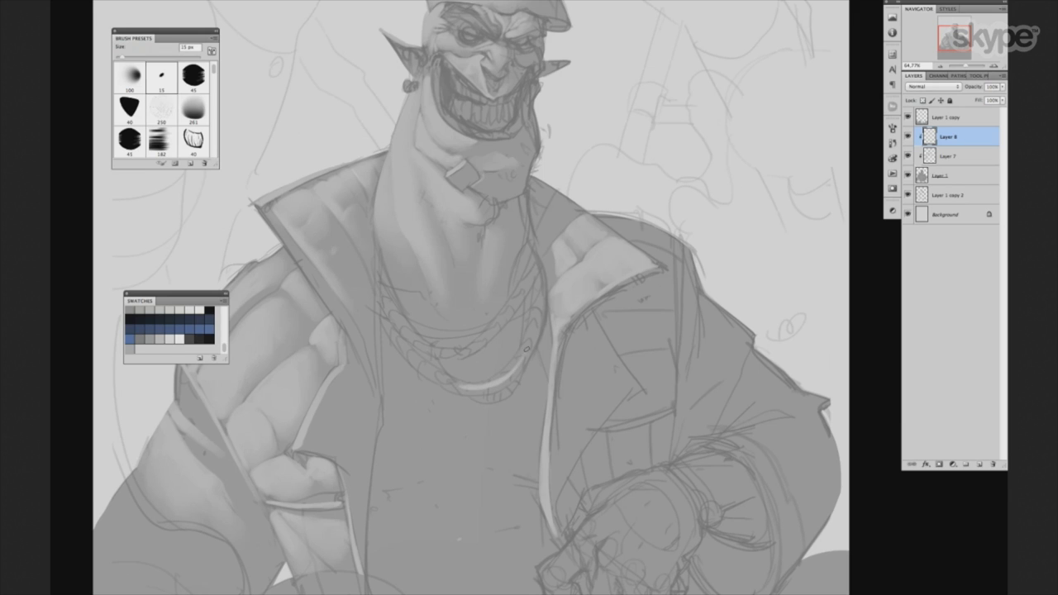
key(bracketleft)
drag(473, 347, 533, 269)
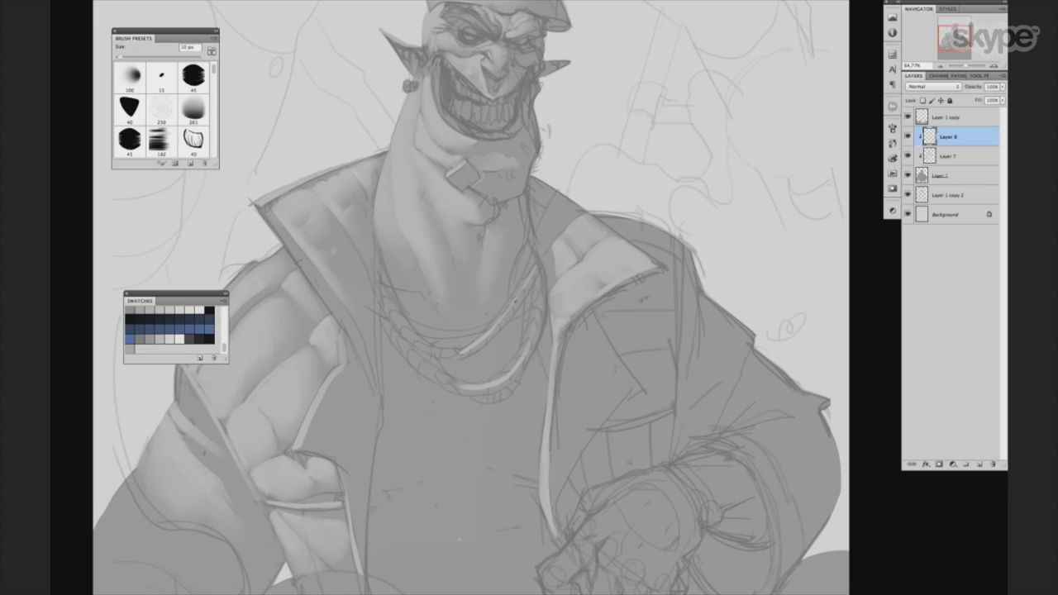
key(bracketright)
key(bracketright)
key(bracketright)
key(bracketleft)
key(bracketleft)
key(bracketleft)
key(bracketleft)
key(bracketright)
key(bracketright)
key(bracketright)
key(bracketright)
key(bracketright)
key(bracketleft)
key(bracketleft)
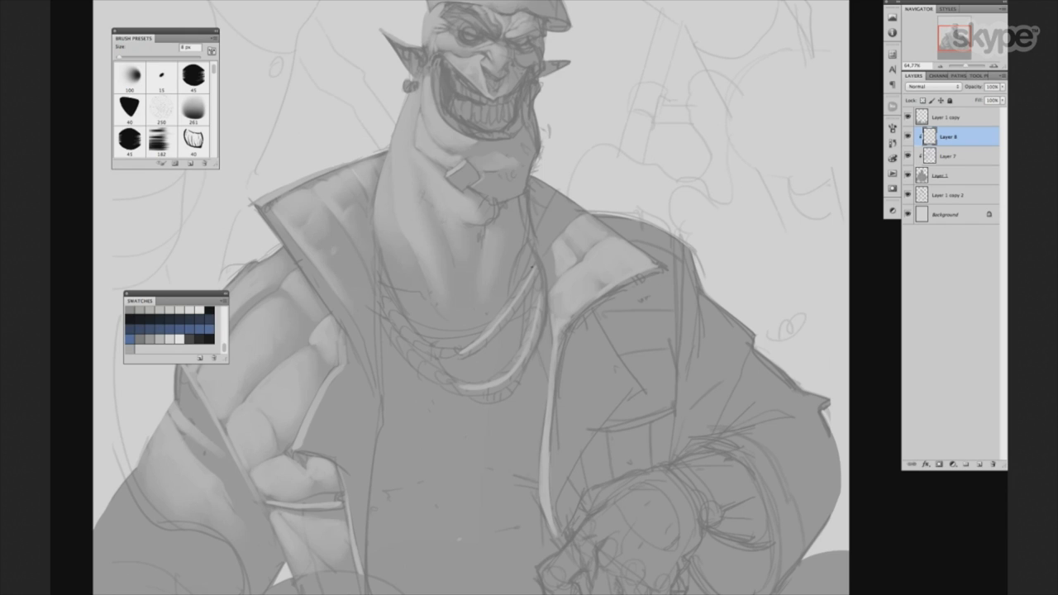
key(bracketright)
key(bracketright)
key(bracketright)
key(bracketright)
key(bracketleft)
key(bracketleft)
key(bracketleft)
key(bracketleft)
Add bright 9 px highlights on the chain links, ending with a 7 px brush.
key(bracketright)
key(bracketleft)
key(bracketleft)
key(bracketleft)
drag(527, 326, 530, 306)
drag(527, 319, 522, 344)
key(bracketright)
key(bracketright)
key(bracketright)
scroll(512, 326, up, 3)
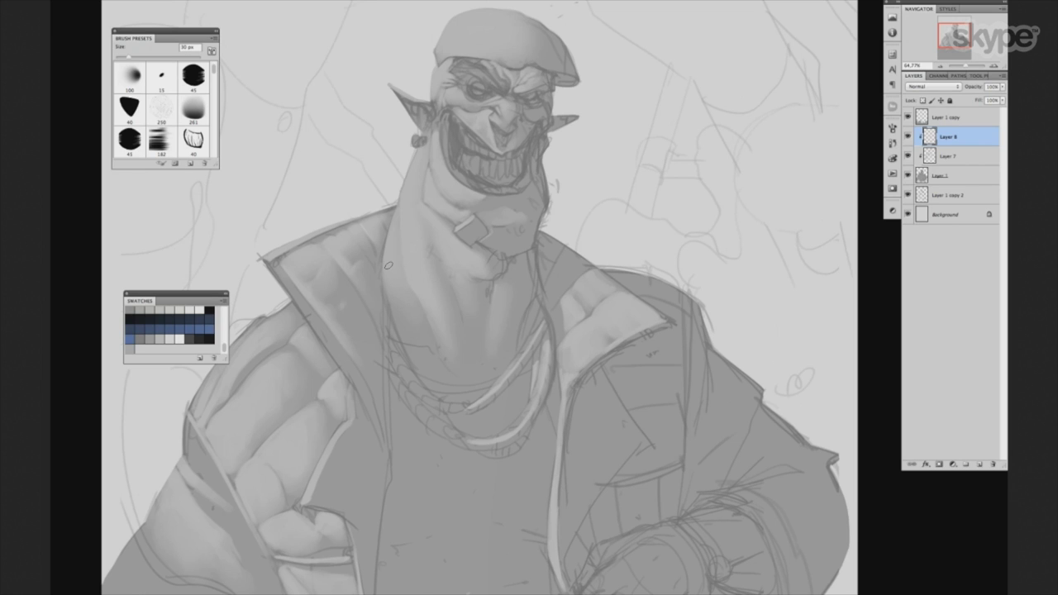
key(bracketright)
key(bracketright)
key(bracketright)
key(bracketleft)
key(bracketleft)
scroll(542, 252, up, 1)
key(bracketleft)
key(bracketleft)
key(bracketleft)
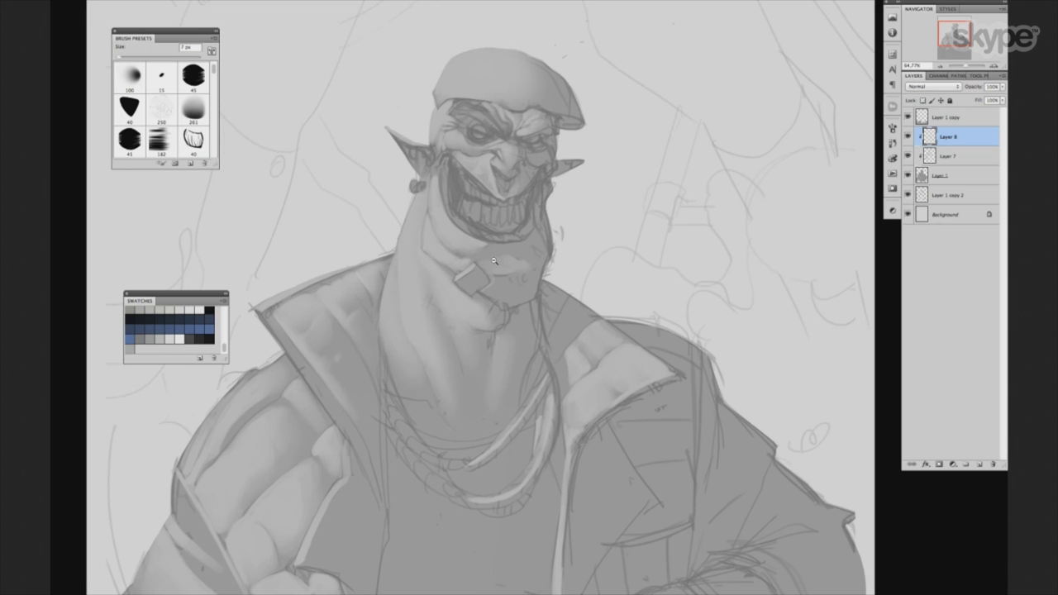
Lighten the left ear's outer and inner edges with an 8 px brush.
scroll(476, 266, up, 2)
scroll(430, 281, up, 2)
scroll(397, 293, up, 1)
key(bracketright)
key(bracketright)
key(bracketleft)
key(bracketleft)
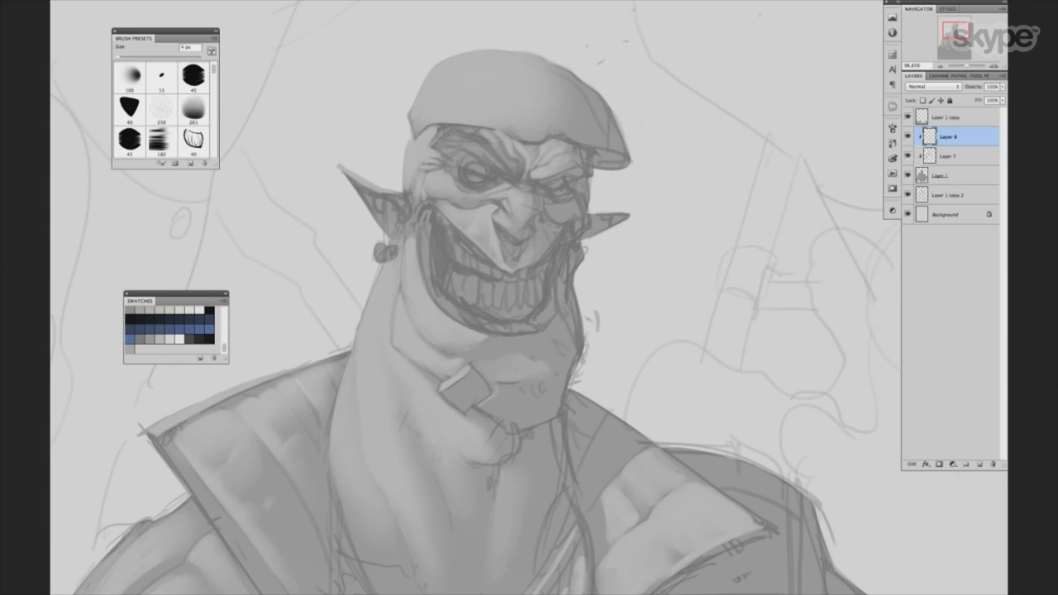
drag(354, 186, 370, 215)
key(period)
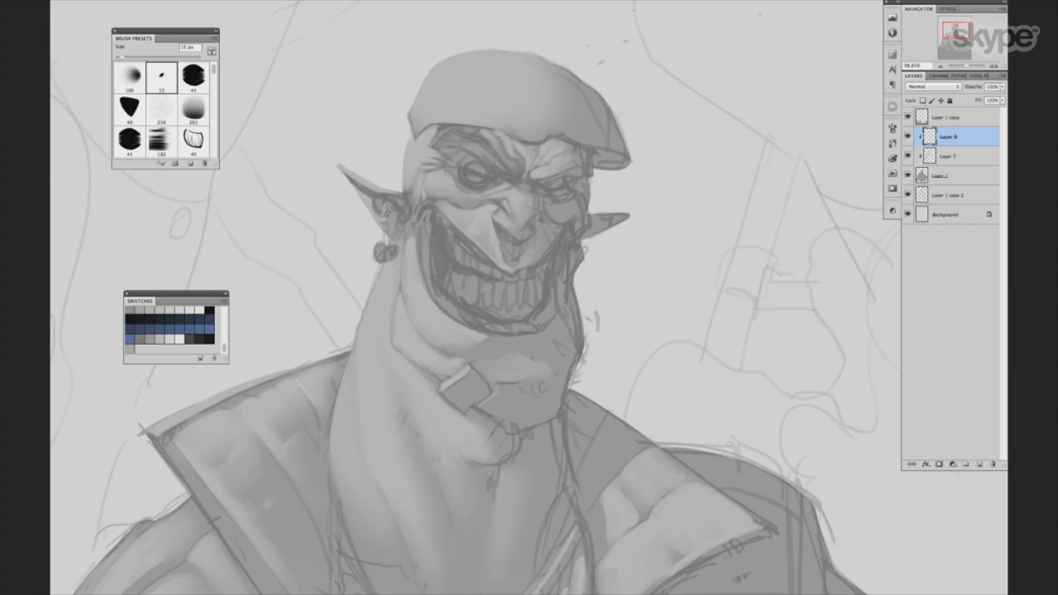
key(bracketleft)
key(bracketleft)
key(bracketleft)
drag(389, 190, 407, 216)
Reframe the view above the head and face, settling on a 20 px brush.
key(bracketright)
key(bracketright)
key(bracketright)
drag(409, 211, 404, 299)
key(bracketleft)
key(bracketleft)
key(bracketleft)
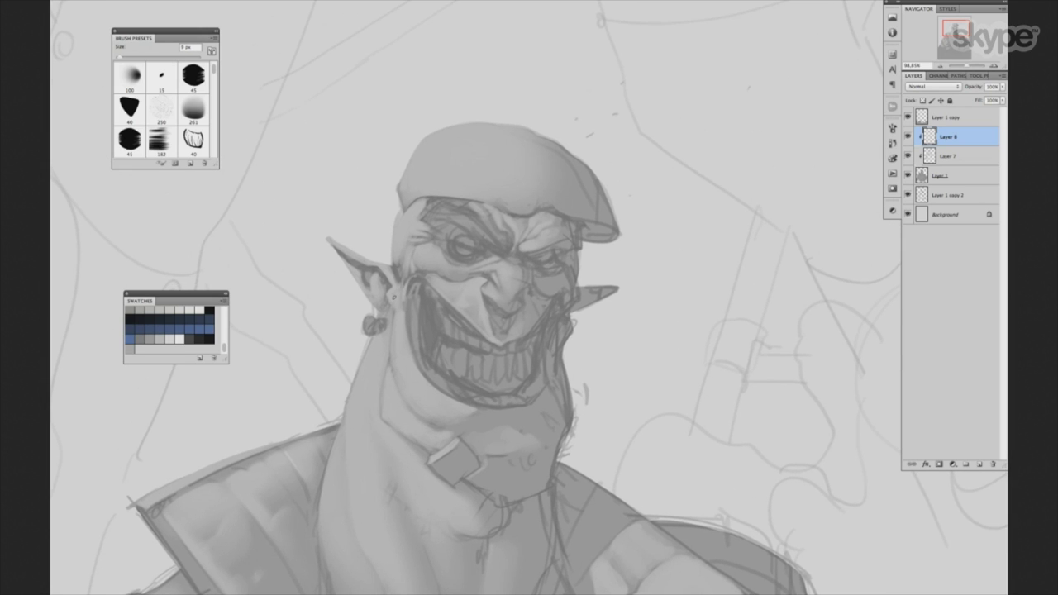
key(bracketright)
key(bracketright)
key(bracketright)
drag(669, 334, 662, 335)
key(bracketleft)
key(bracketleft)
key(bracketleft)
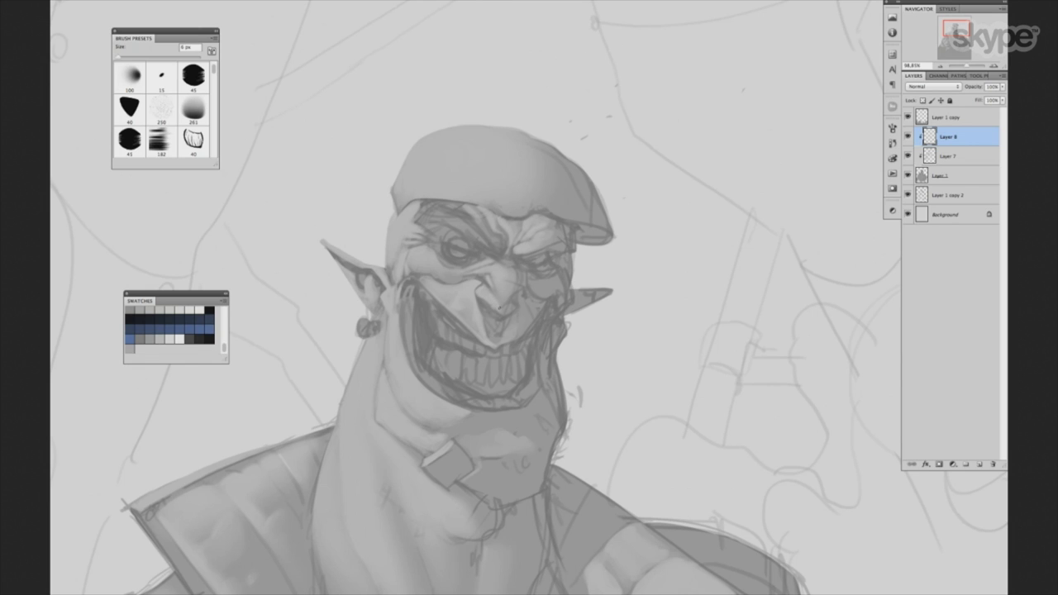
key(bracketright)
key(bracketright)
key(bracketright)
key(bracketright)
key(bracketright)
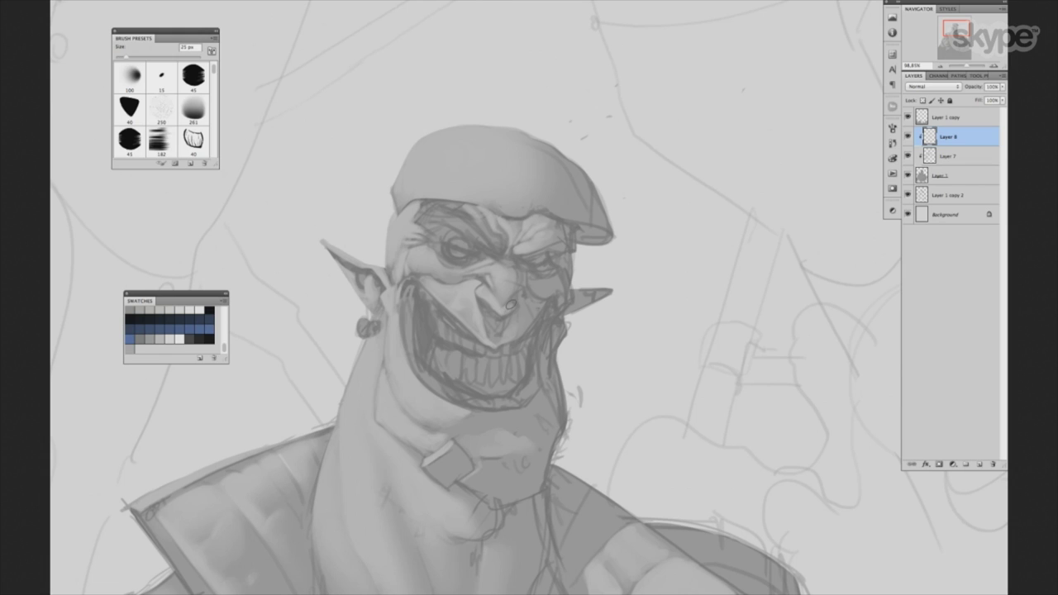
key(bracketleft)
key(bracketleft)
key(bracketright)
key(bracketright)
key(bracketright)
scroll(539, 251, down, 2)
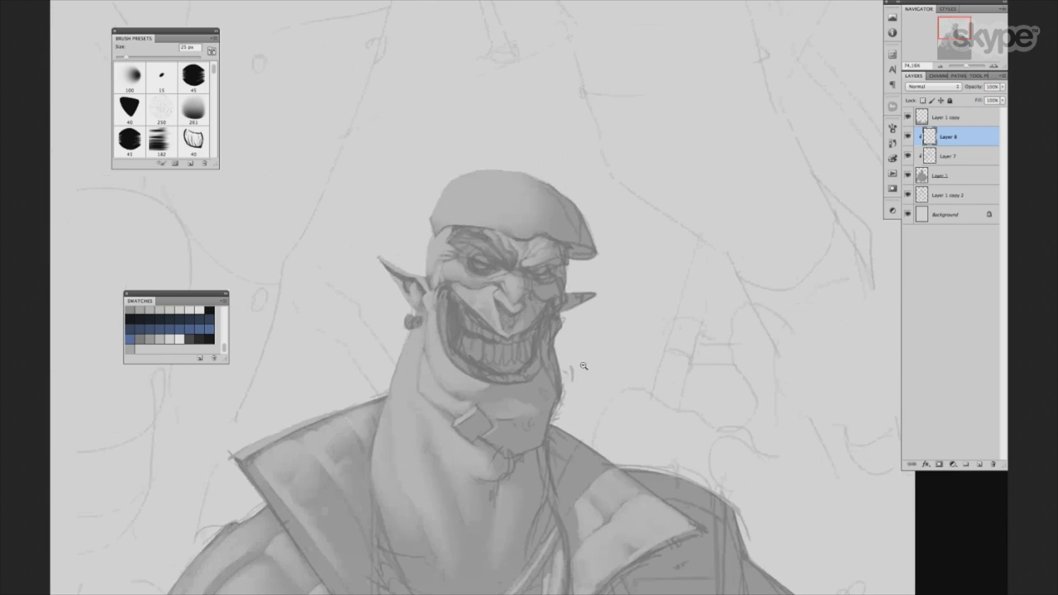
scroll(576, 365, up, 2)
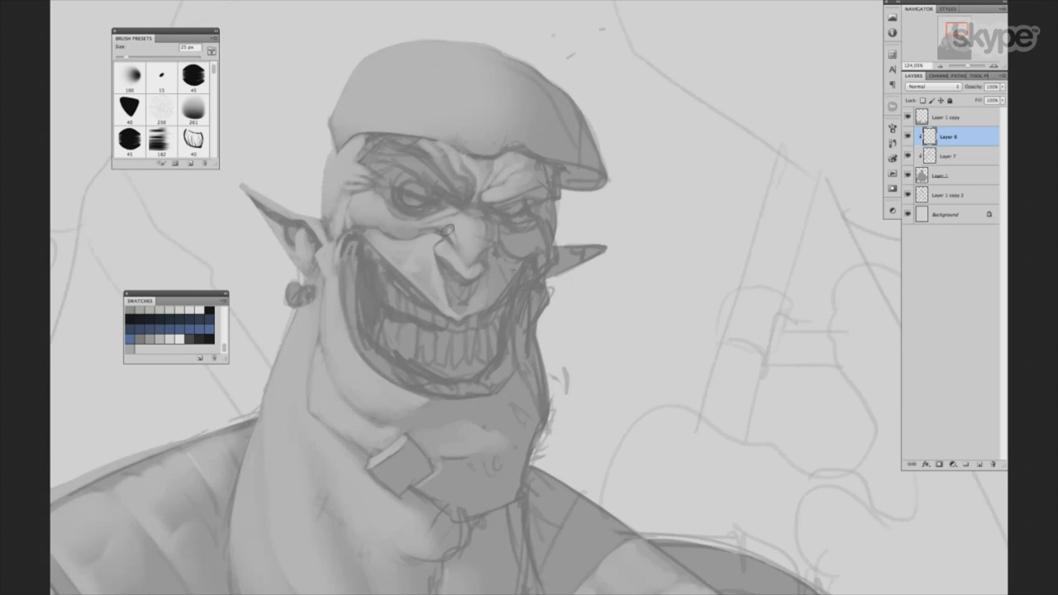
Zoom back in on the face with an 8 px brush.
scroll(448, 225, up, 2)
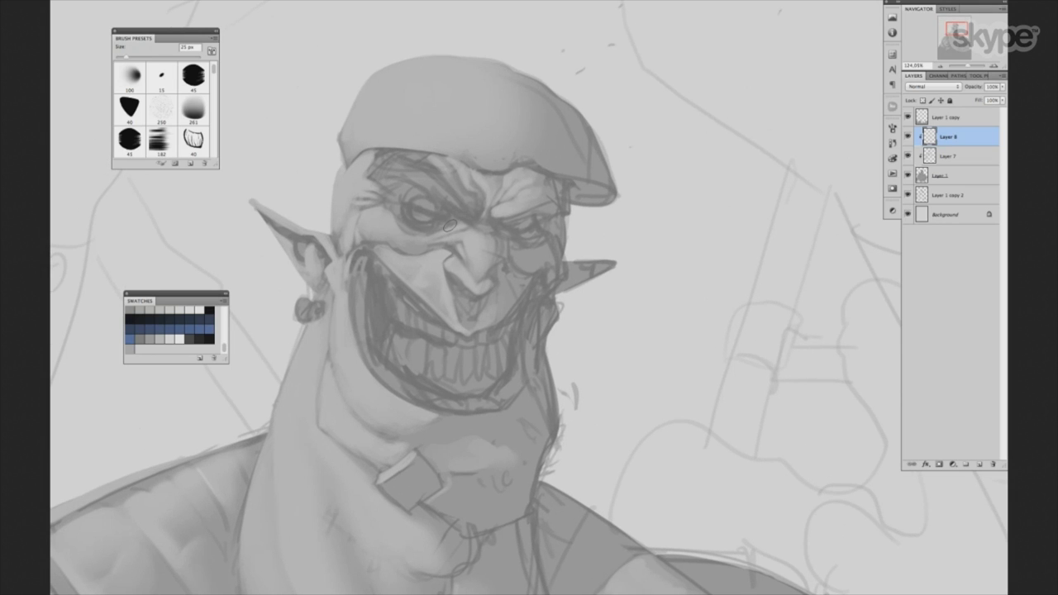
key(bracketleft)
key(bracketleft)
key(bracketleft)
scroll(619, 352, down, 1)
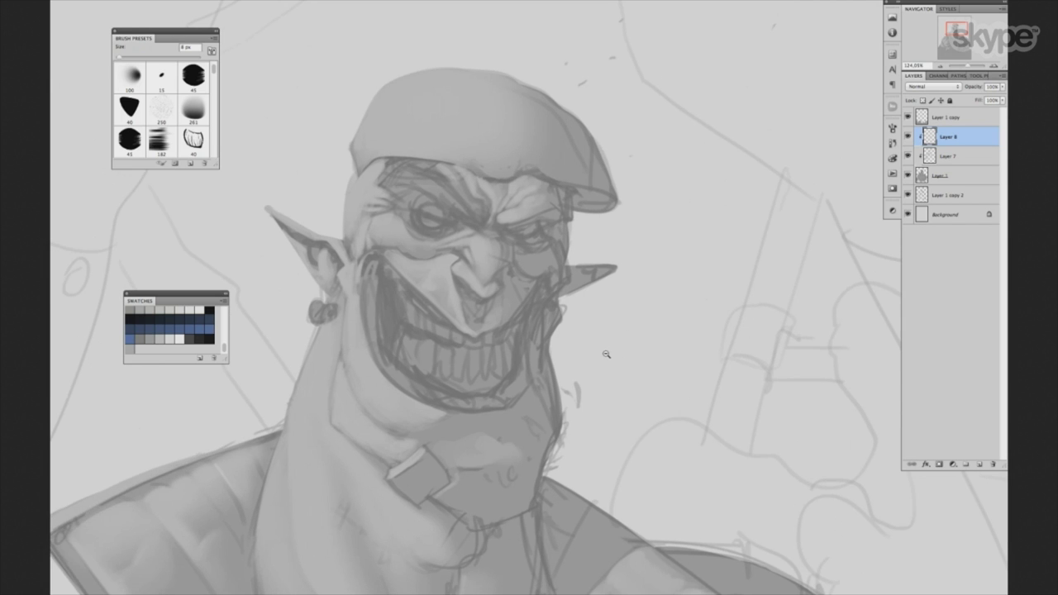
scroll(615, 339, down, 2)
scroll(614, 325, down, 1)
scroll(614, 325, down, 5)
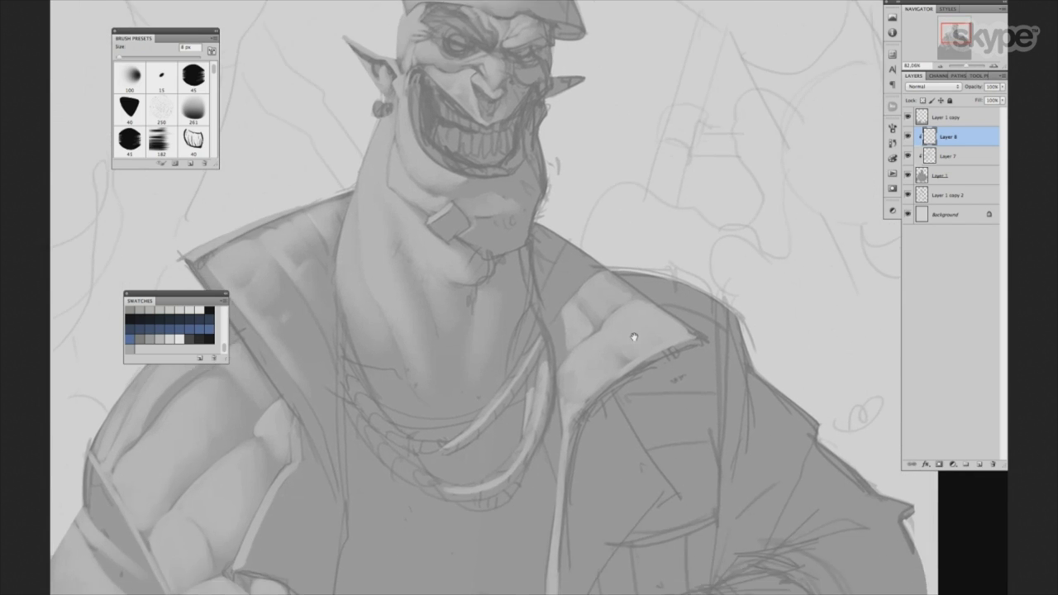
scroll(579, 331, up, 1)
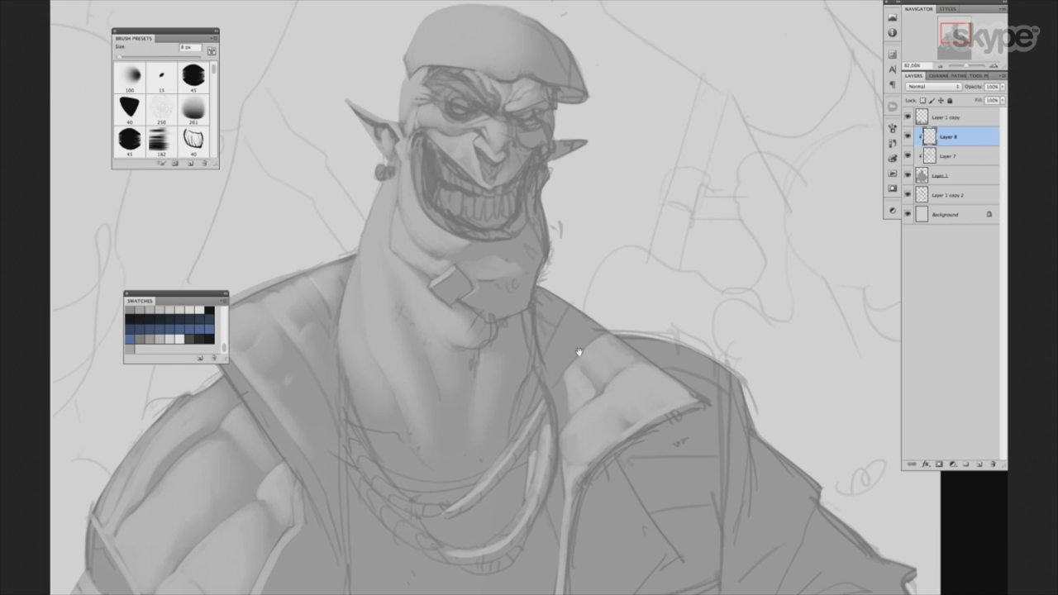
scroll(576, 347, up, 4)
scroll(570, 330, up, 3)
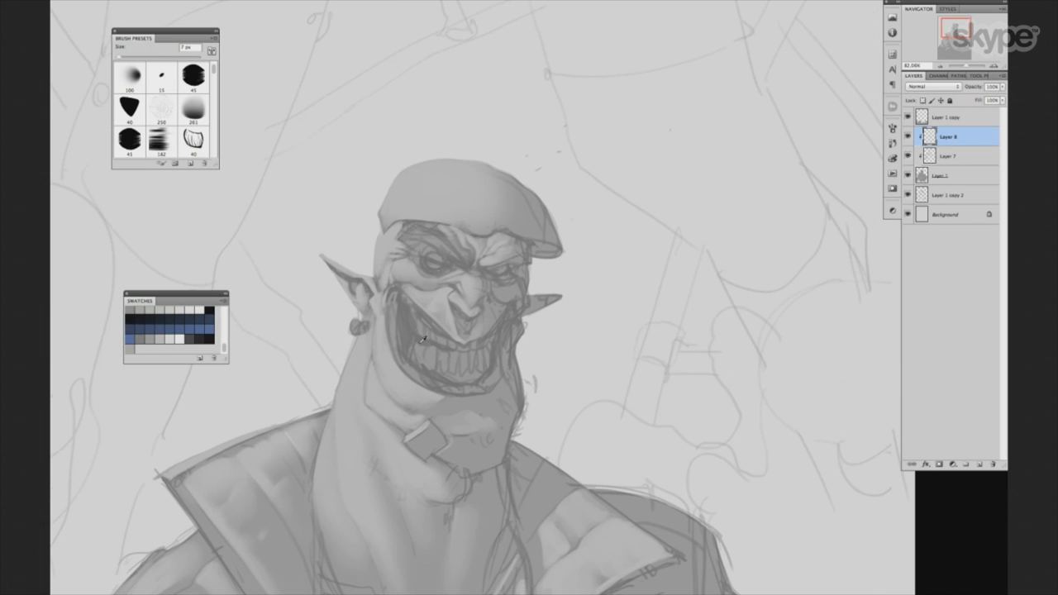
Try dark lines down the neck and jaw, undo them, and enlarge the brush.
drag(414, 390, 444, 547)
drag(395, 363, 444, 397)
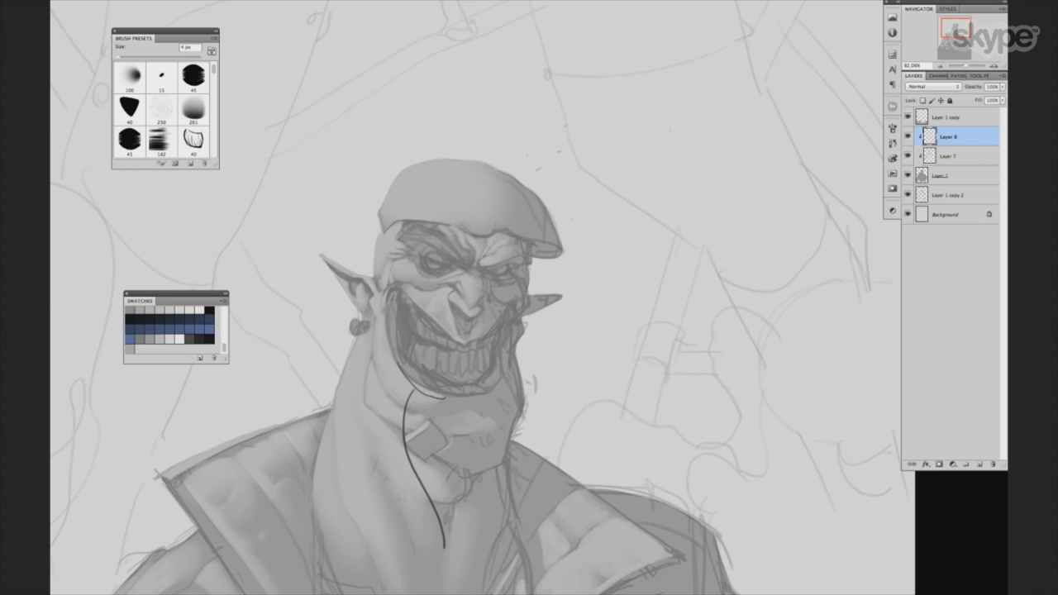
key(ctrl+alt+z)
key(ctrl+alt+z)
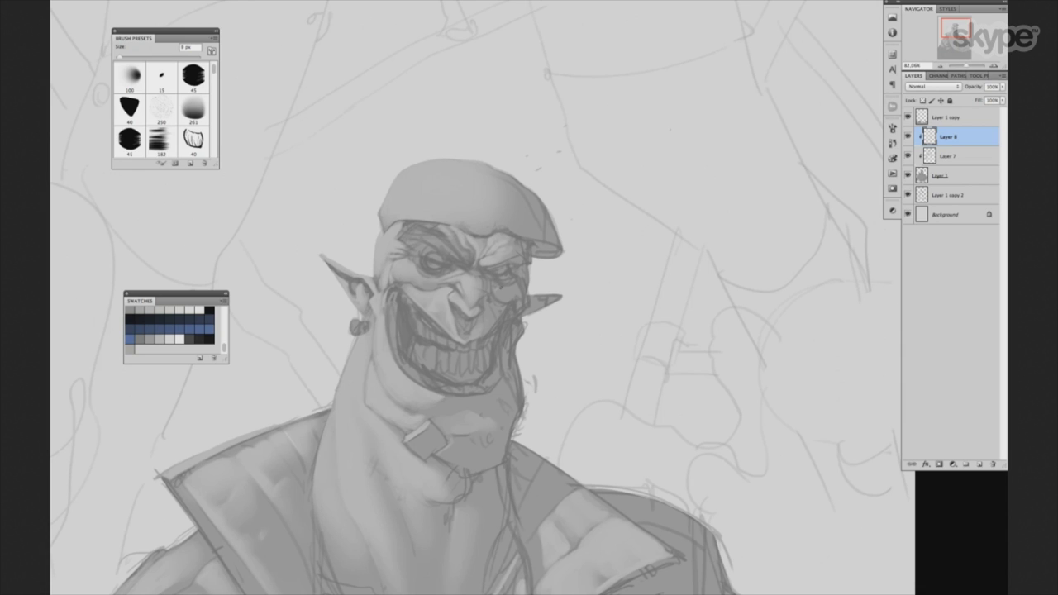
key(bracketright)
key(bracketright)
key(bracketright)
Paint a small light highlight on the goblin's face with a fine brush.
scroll(493, 271, up, 2)
scroll(493, 271, up, 2)
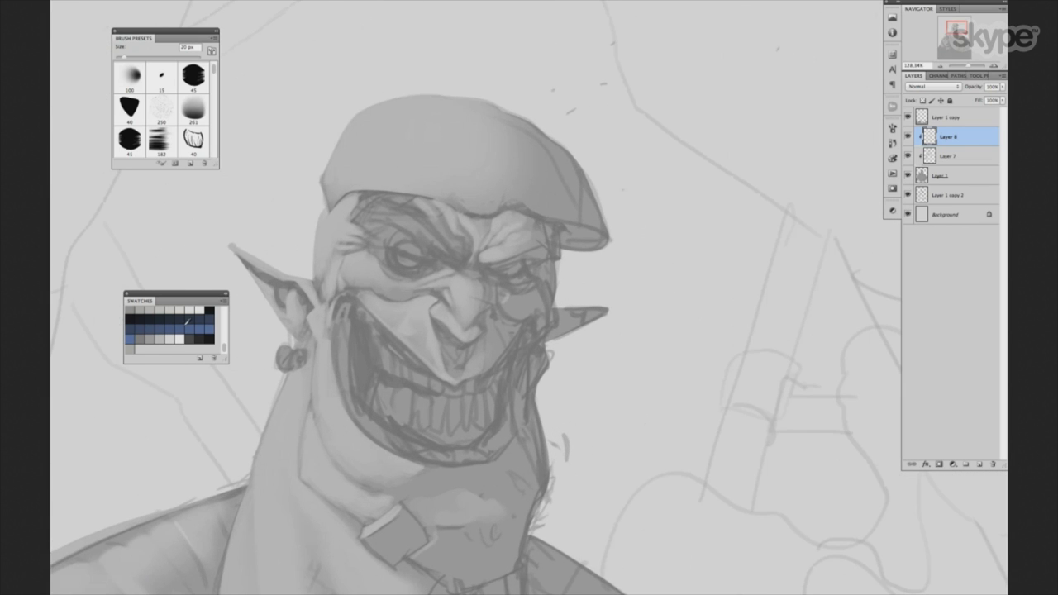
key(.)
key(bracketleft)
key(bracketleft)
drag(436, 280, 507, 342)
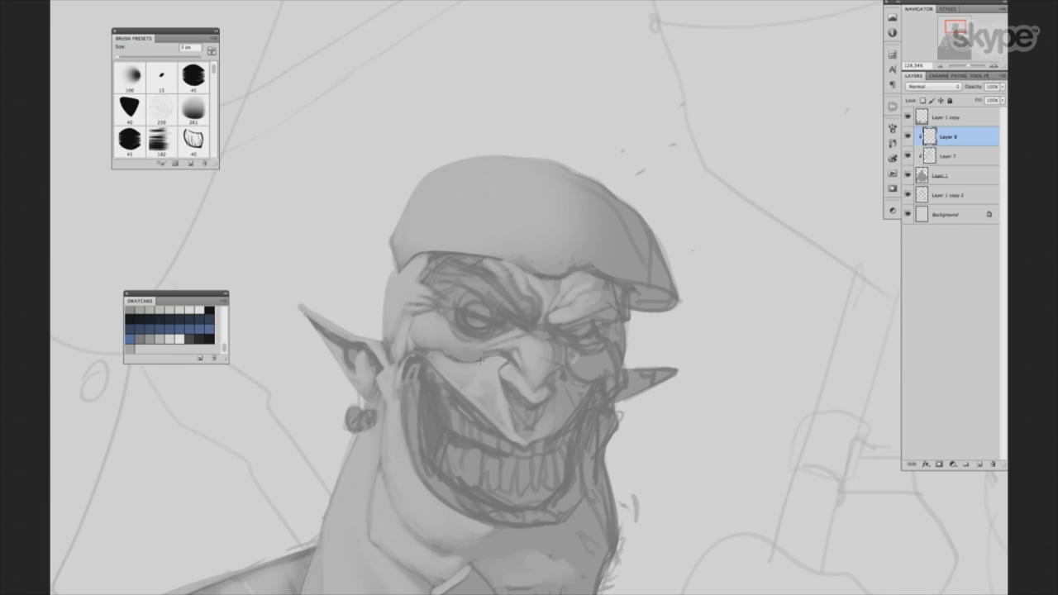
drag(494, 362, 498, 359)
Paint a dark fine-line accent at the corner of the grinning mouth.
key(bracketright)
key(bracketright)
key(bracketright)
key(bracketleft)
drag(426, 351, 444, 351)
key(bracketright)
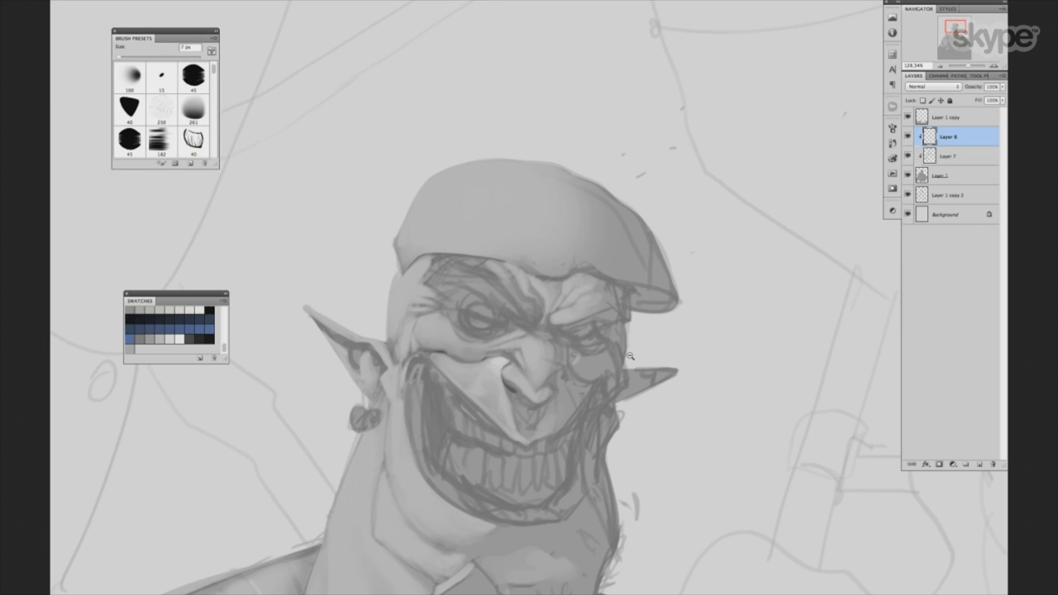
scroll(648, 347, down, 5)
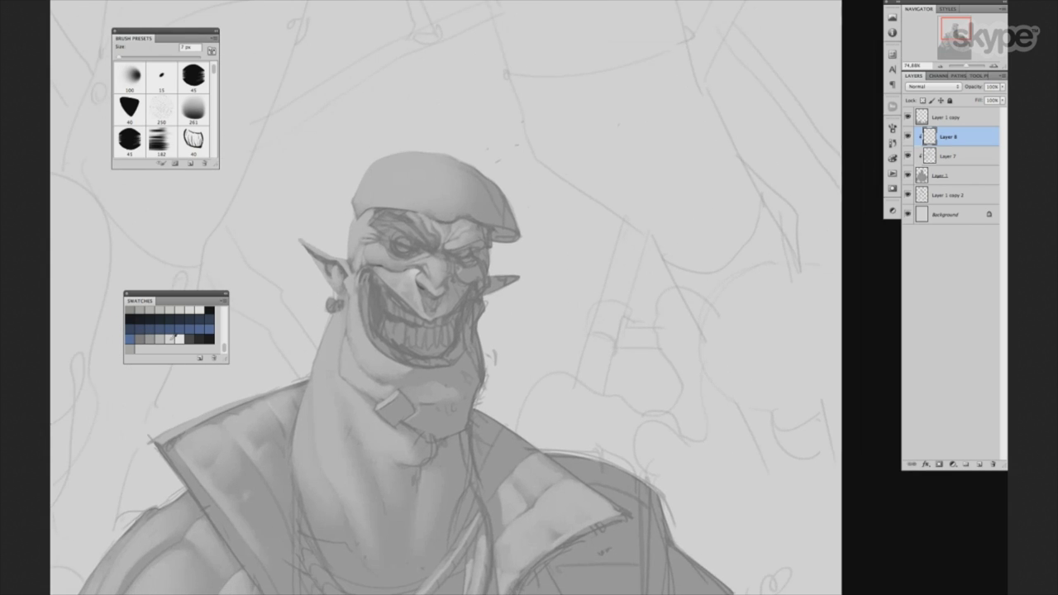
scroll(531, 315, up, 1)
scroll(531, 315, up, 2)
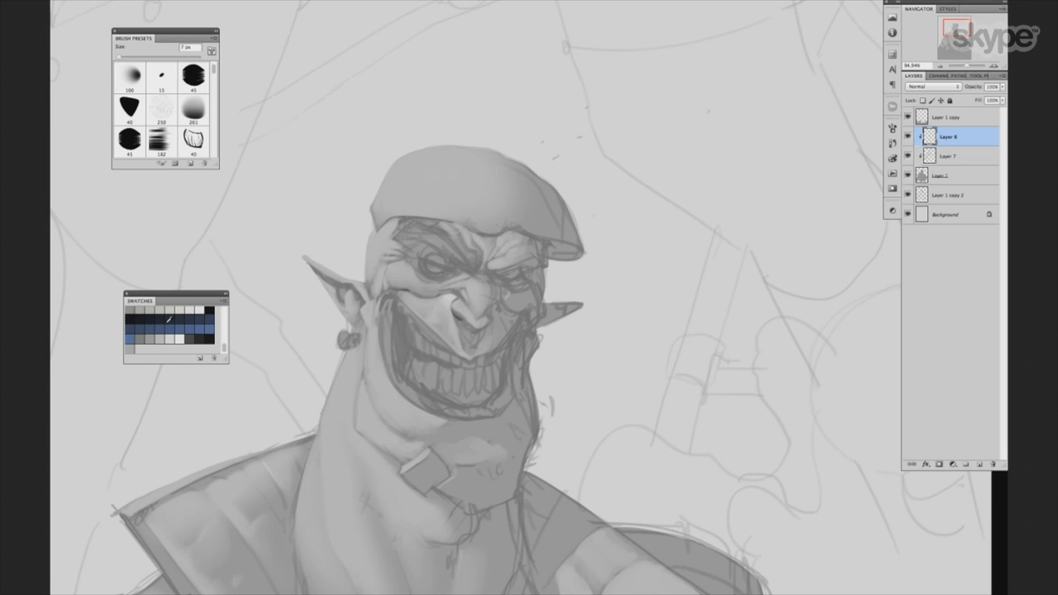
Zoom in on the mouth and brighten two lower teeth with light strokes.
drag(513, 357, 543, 339)
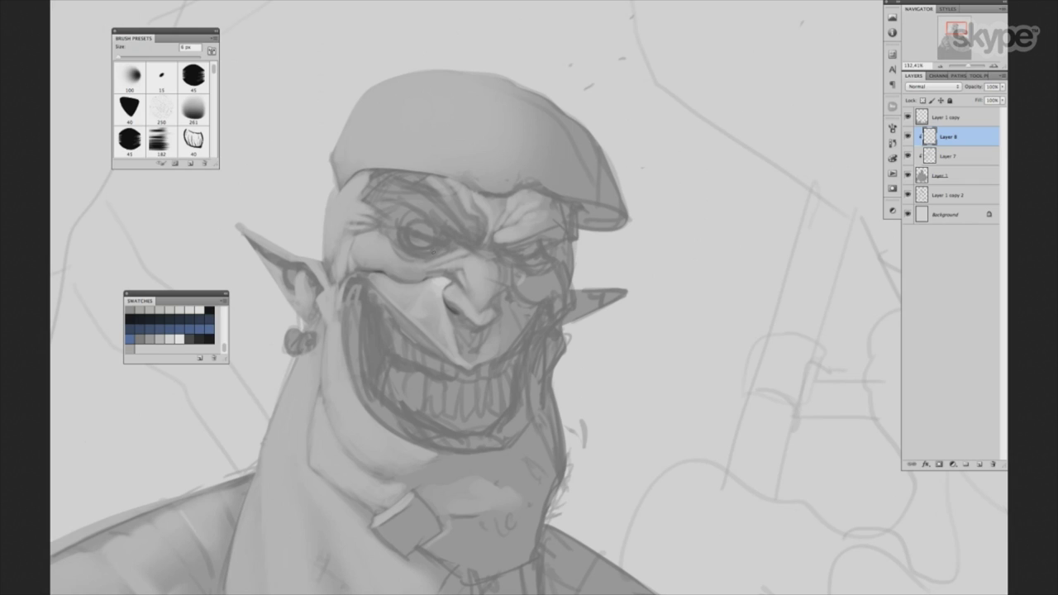
key(bracketleft)
key(bracketright)
key(bracketright)
key(bracketleft)
key(bracketleft)
key(bracketleft)
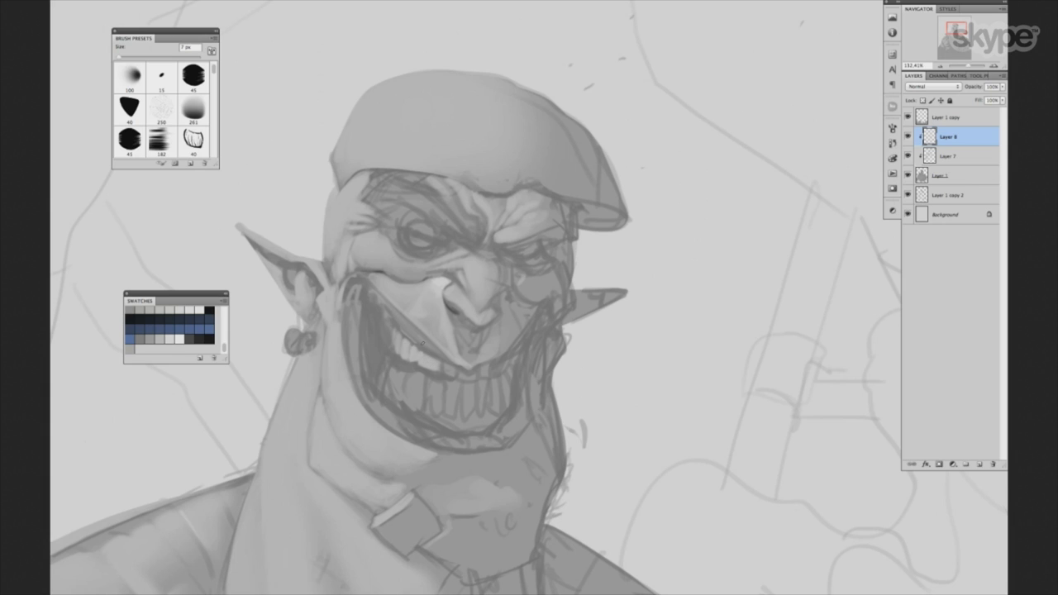
key(bracketright)
key(bracketleft)
key(bracketright)
key(bracketright)
key(bracketright)
mouse_move(415, 369)
mouse_down()
mouse_move(410, 395)
mouse_move(418, 371)
mouse_move(411, 393)
mouse_move(404, 387)
mouse_up()
key(bracketleft)
key(bracketleft)
key(bracketright)
key(bracketright)
key(bracketright)
Add bright touches to the middle teeth and light strokes on the right-side teeth.
key(bracketleft)
key(bracketleft)
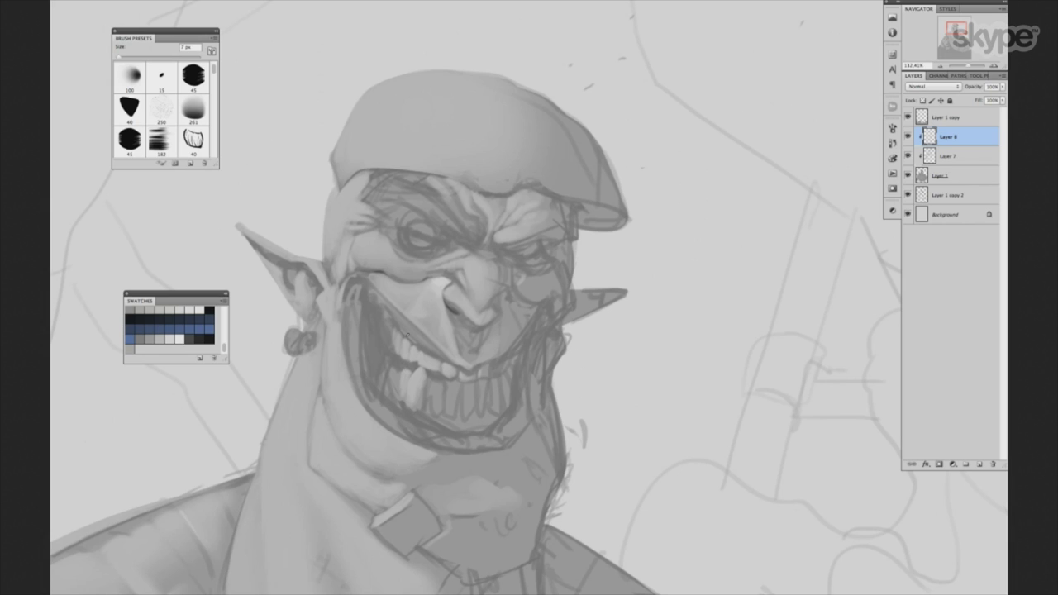
key(bracketright)
key(bracketright)
mouse_move(400, 368)
mouse_down()
mouse_move(398, 387)
mouse_move(391, 365)
mouse_move(390, 392)
mouse_up()
key(bracketright)
key(bracketright)
key(bracketleft)
key(bracketleft)
key(bracketleft)
key(bracketleft)
key(bracketleft)
key(bracketleft)
drag(416, 393, 426, 395)
key(bracketright)
key(bracketright)
key(bracketright)
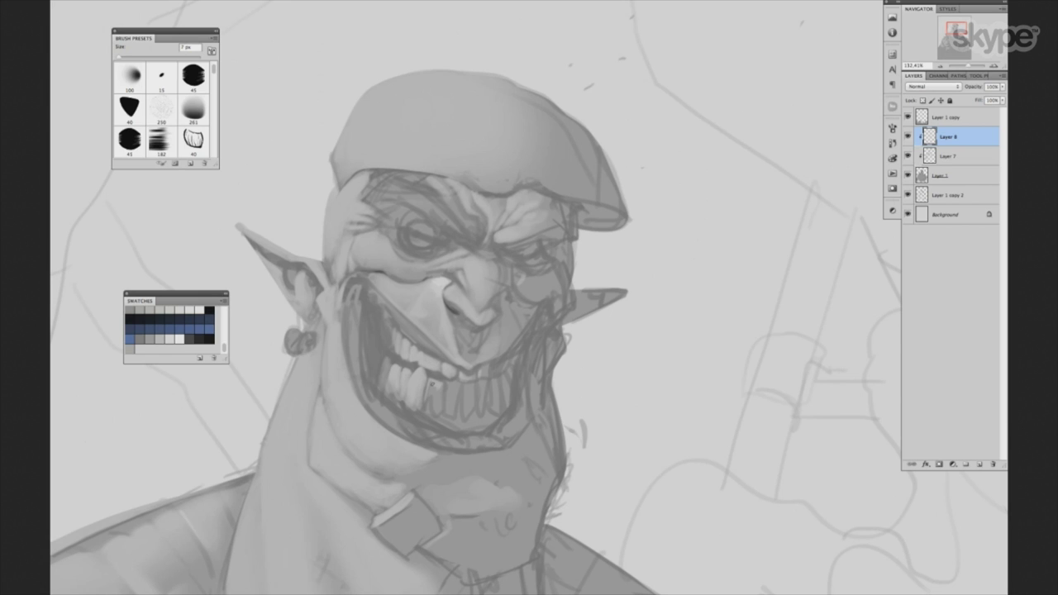
key(bracketright)
key(bracketright)
key(bracketright)
key(bracketleft)
key(bracketleft)
key(bracketleft)
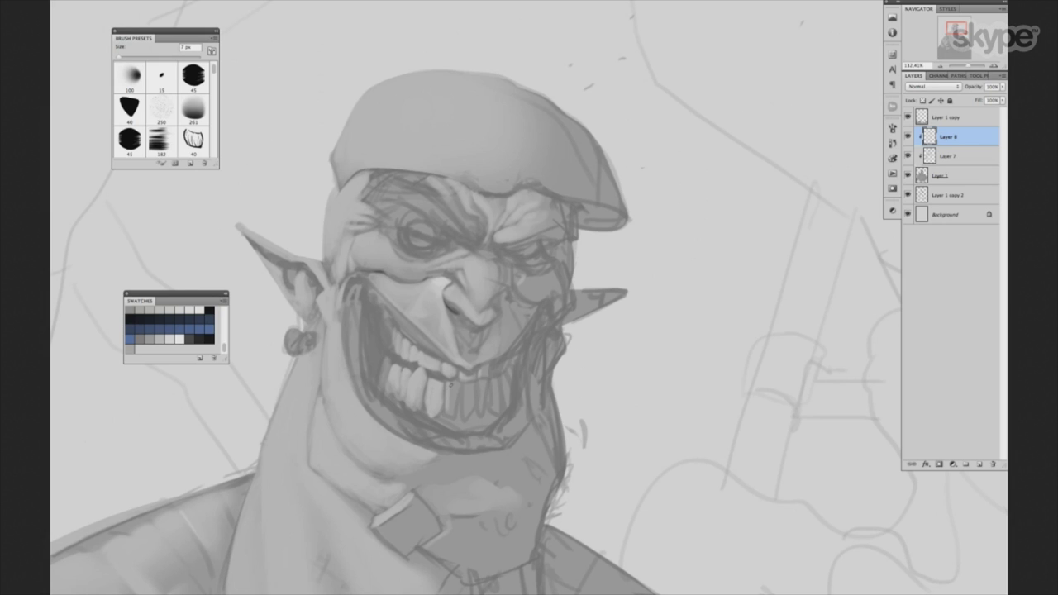
key(bracketright)
key(bracketright)
mouse_move(453, 384)
mouse_down()
mouse_move(449, 411)
mouse_move(441, 408)
mouse_move(466, 388)
mouse_move(465, 417)
mouse_move(480, 407)
mouse_up()
key(bracketleft)
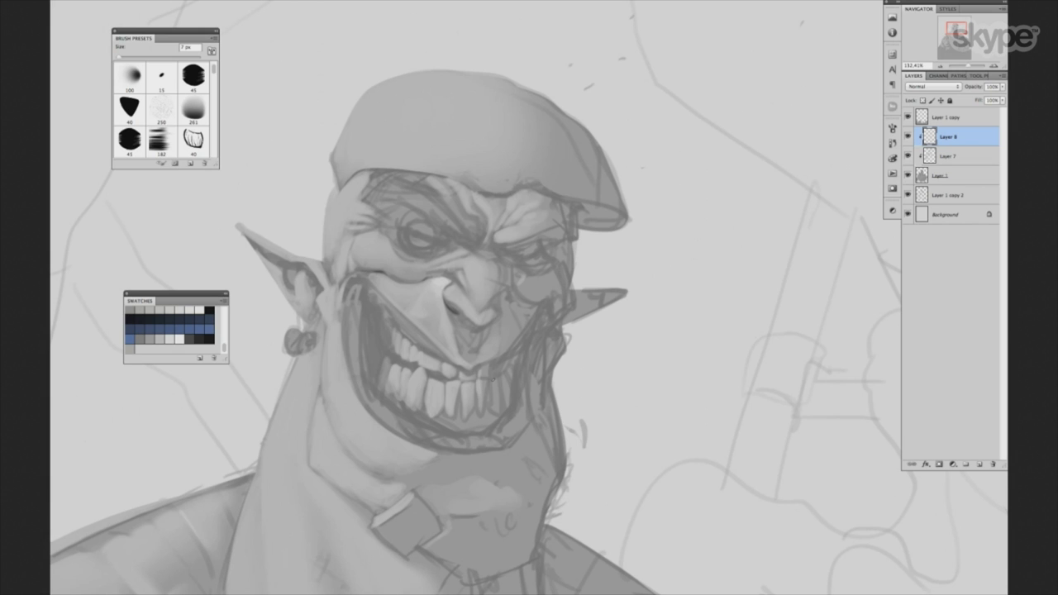
scroll(562, 364, down, 2)
scroll(536, 342, down, 2)
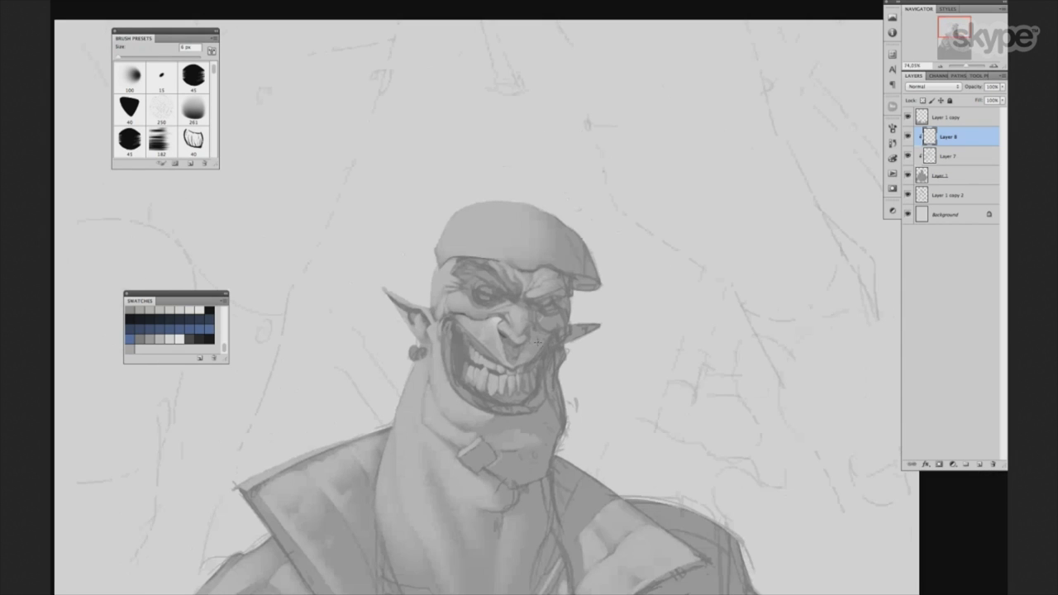
scroll(537, 342, down, 2)
scroll(546, 342, down, 2)
scroll(562, 343, down, 1)
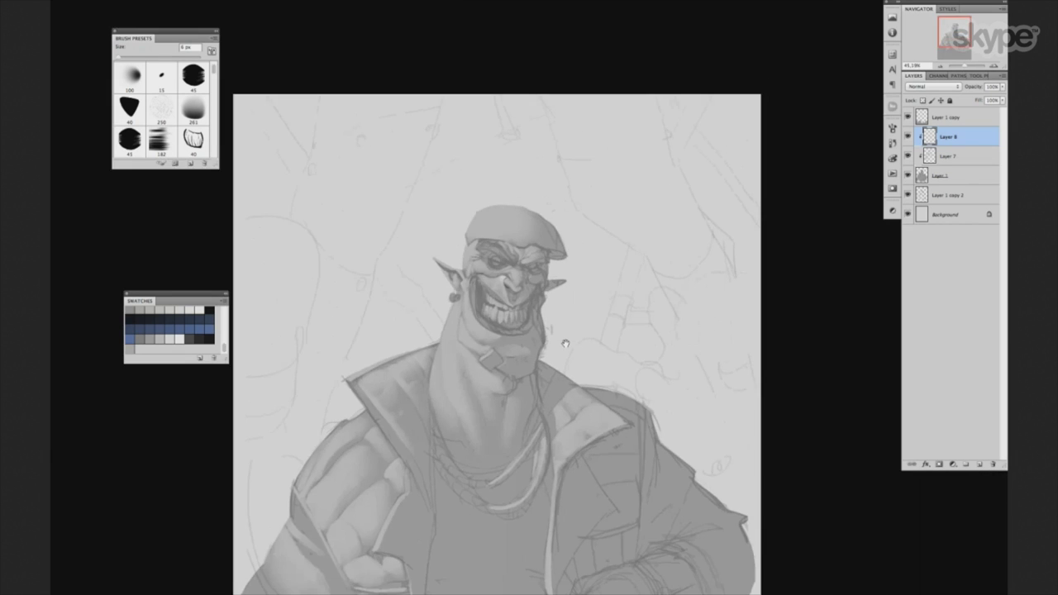
scroll(566, 347, down, 3)
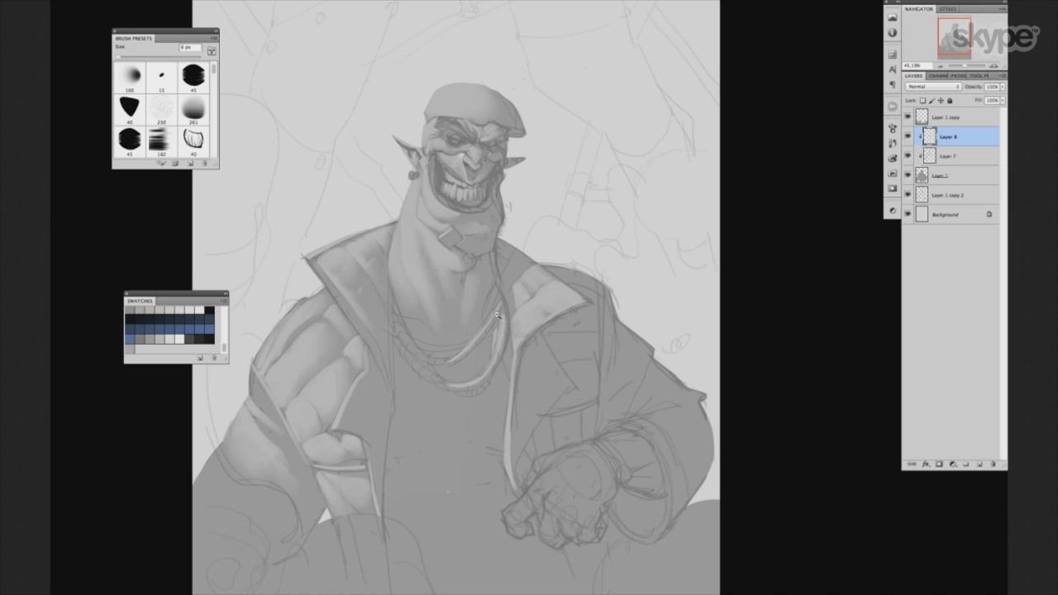
scroll(488, 304, up, 1)
scroll(529, 314, up, 2)
scroll(568, 323, up, 1)
scroll(579, 322, up, 2)
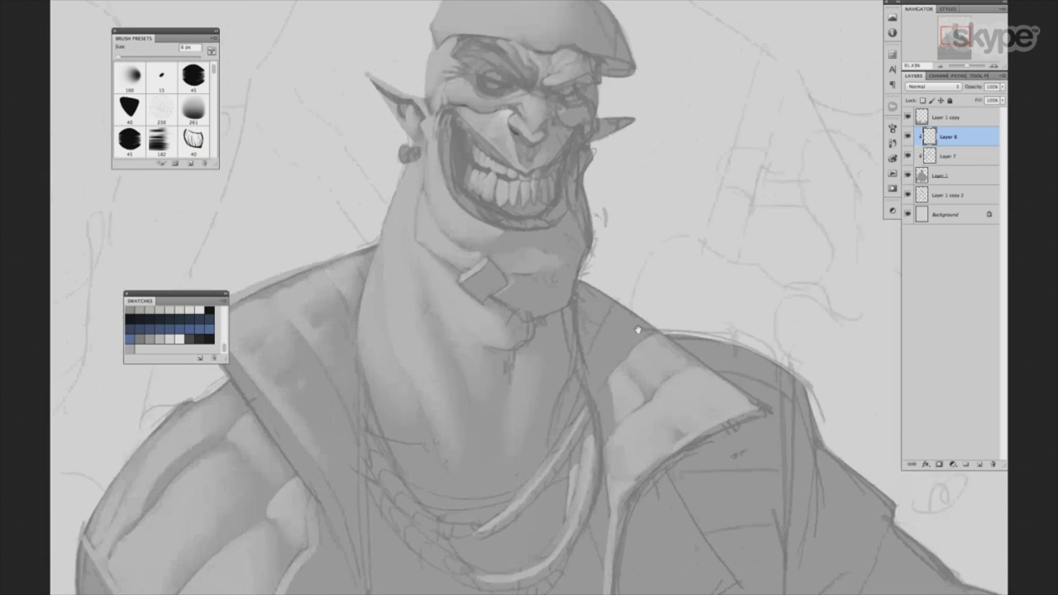
scroll(611, 322, up, 2)
scroll(628, 314, up, 1)
scroll(637, 307, up, 1)
scroll(637, 307, up, 1)
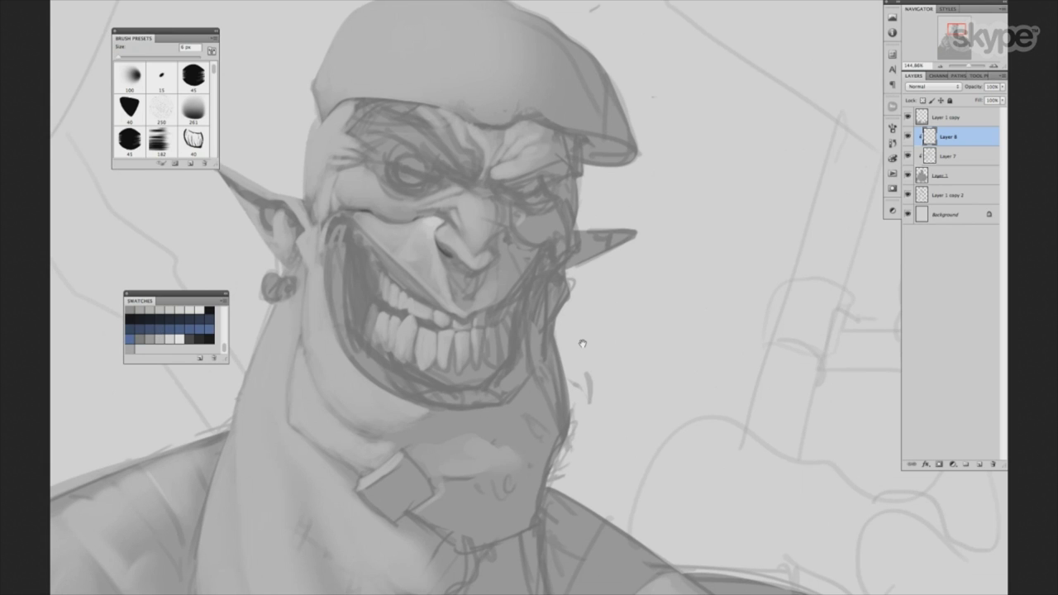
scroll(584, 345, up, 1)
scroll(562, 302, up, 1)
scroll(576, 280, down, 1)
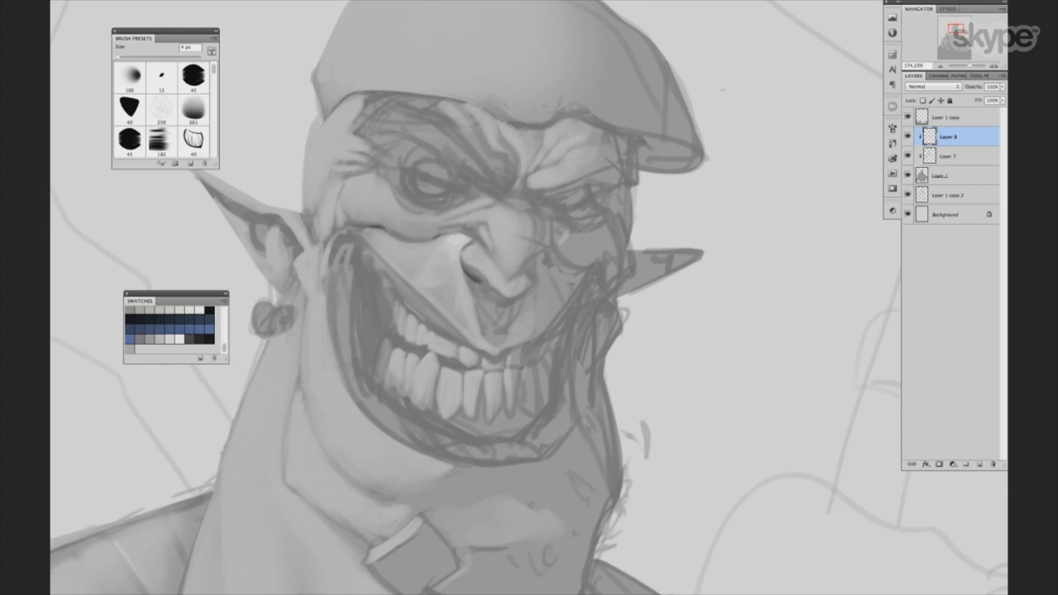
scroll(545, 363, down, 1)
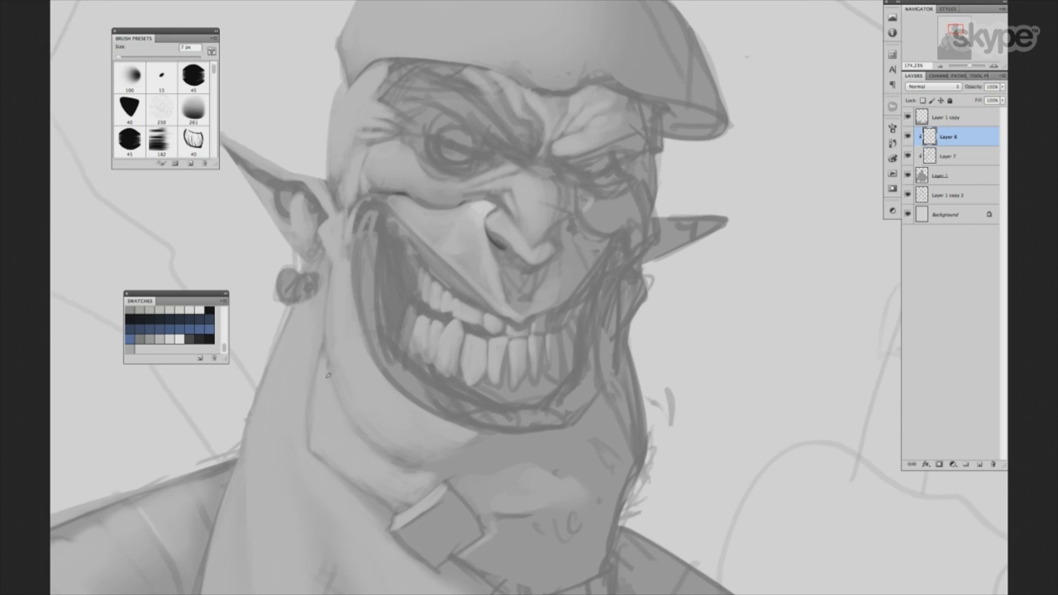
key(bracketright)
scroll(546, 367, down, 2)
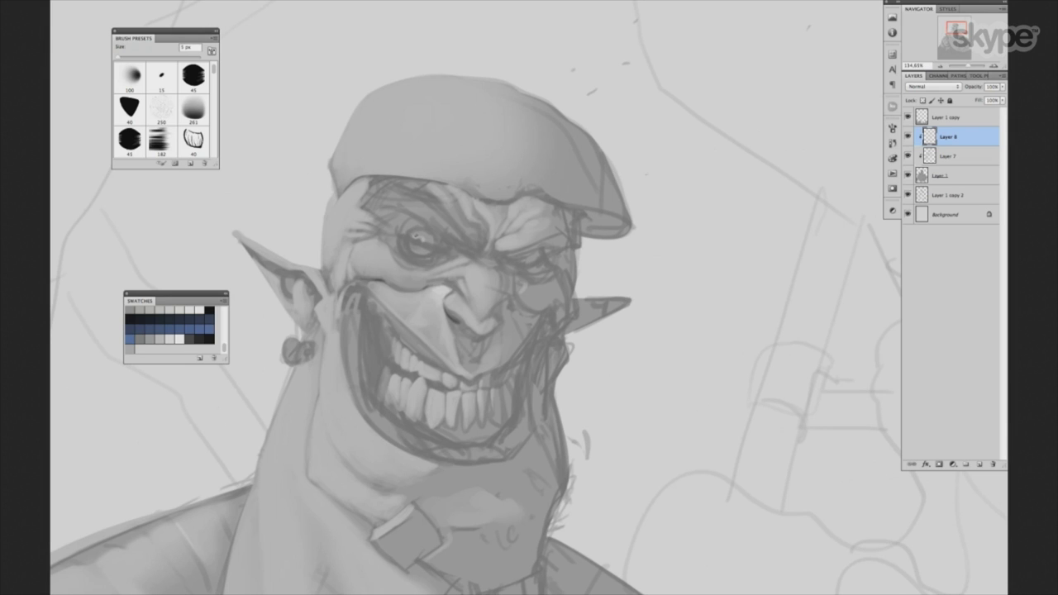
key(bracketright)
key(bracketright)
click(609, 347)
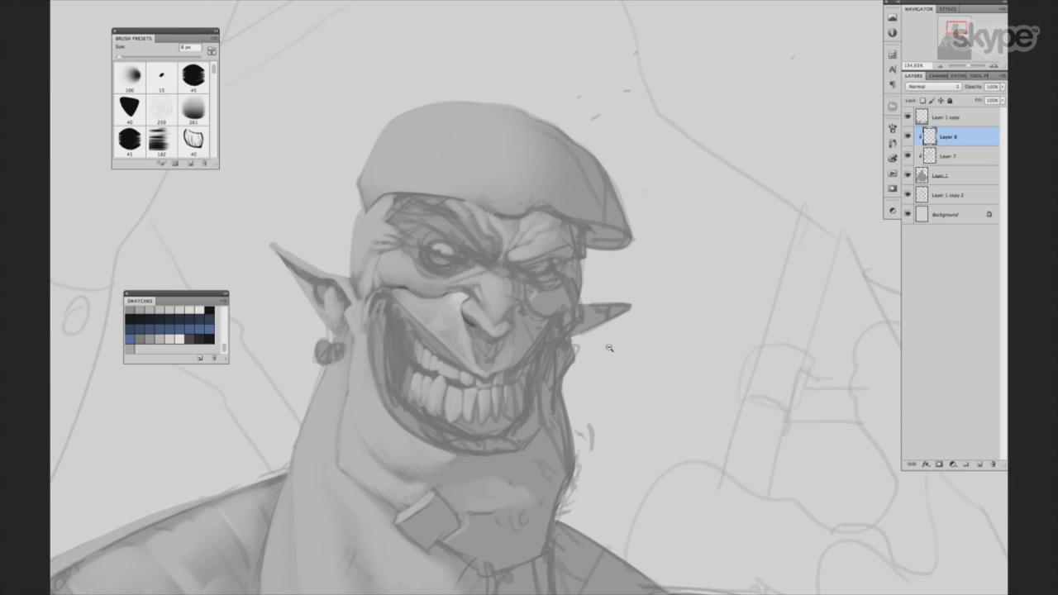
Hide and re-show Layer 8 to compare the painted goblin with the sketch.
scroll(609, 348, down, 5)
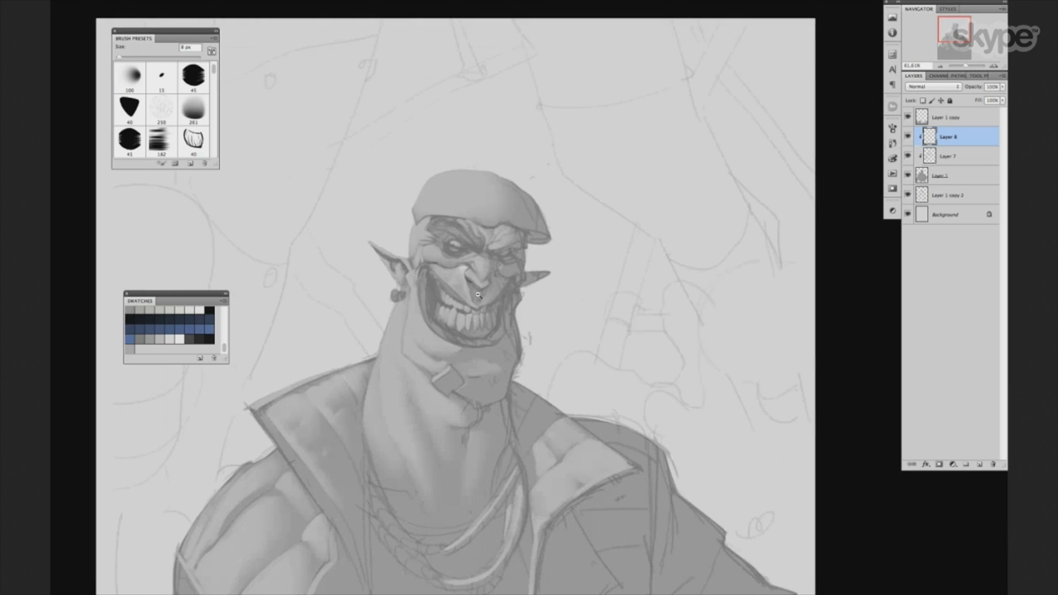
scroll(477, 294, up, 3)
scroll(477, 294, up, 2)
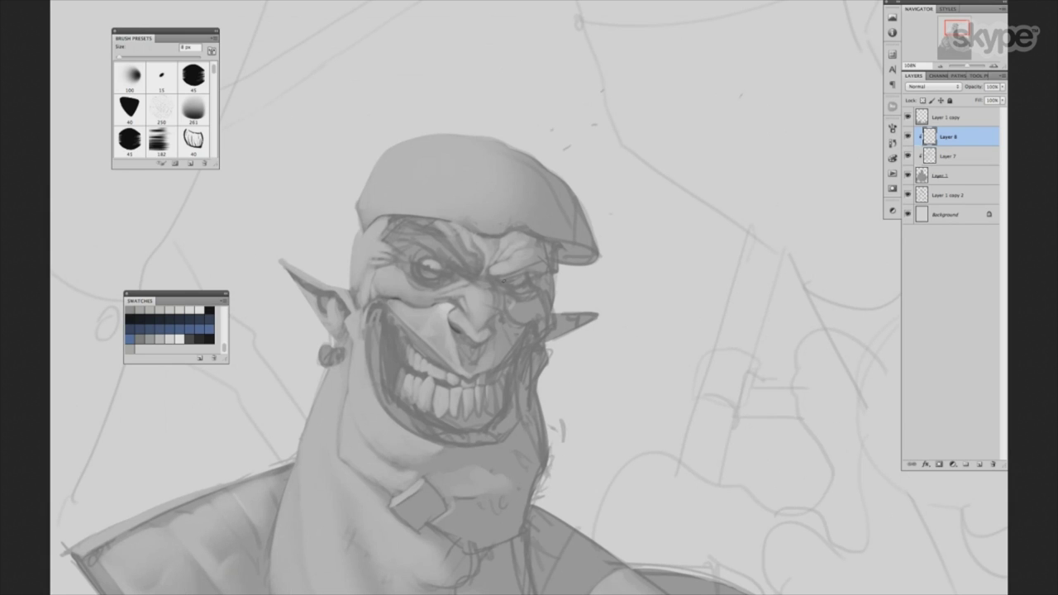
scroll(448, 234, up, 2)
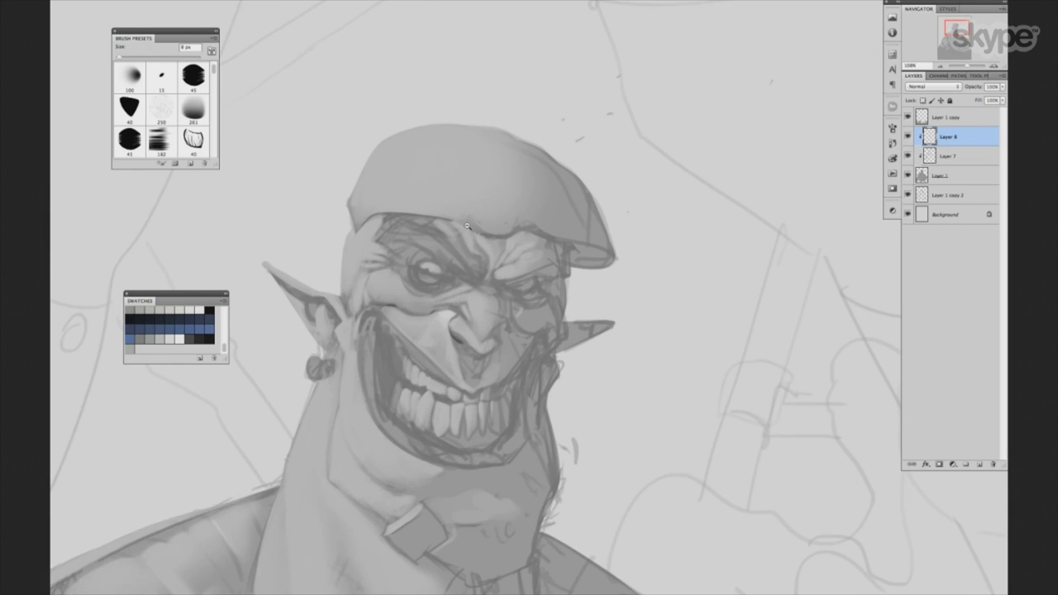
scroll(447, 235, up, 1)
click(907, 137)
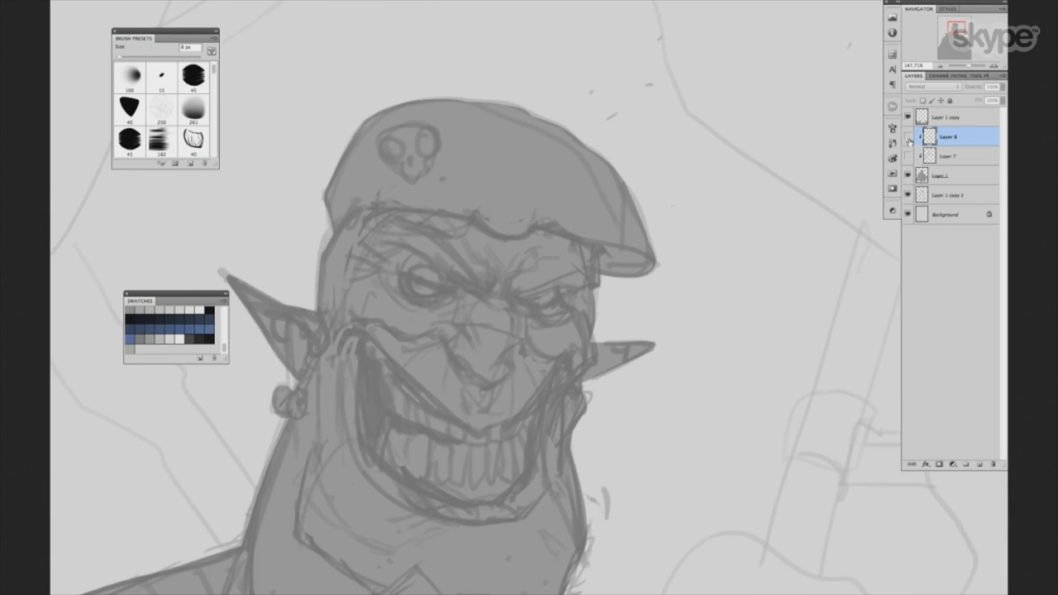
click(908, 136)
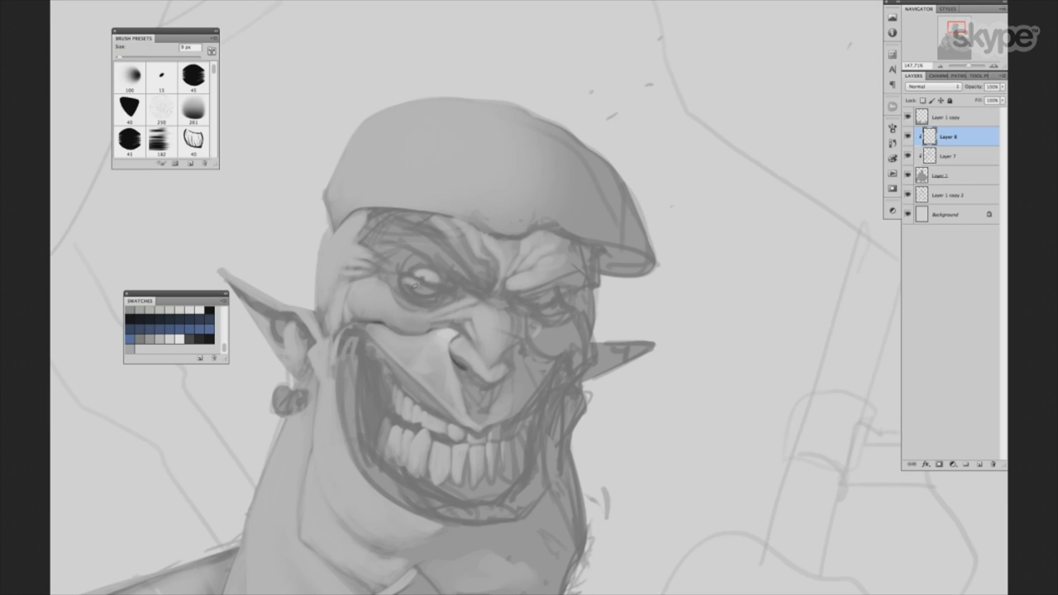
Resize the brush to lighten the whites of the goblin's eyes.
key(bracketright)
key(bracketright)
scroll(508, 435, down, 3)
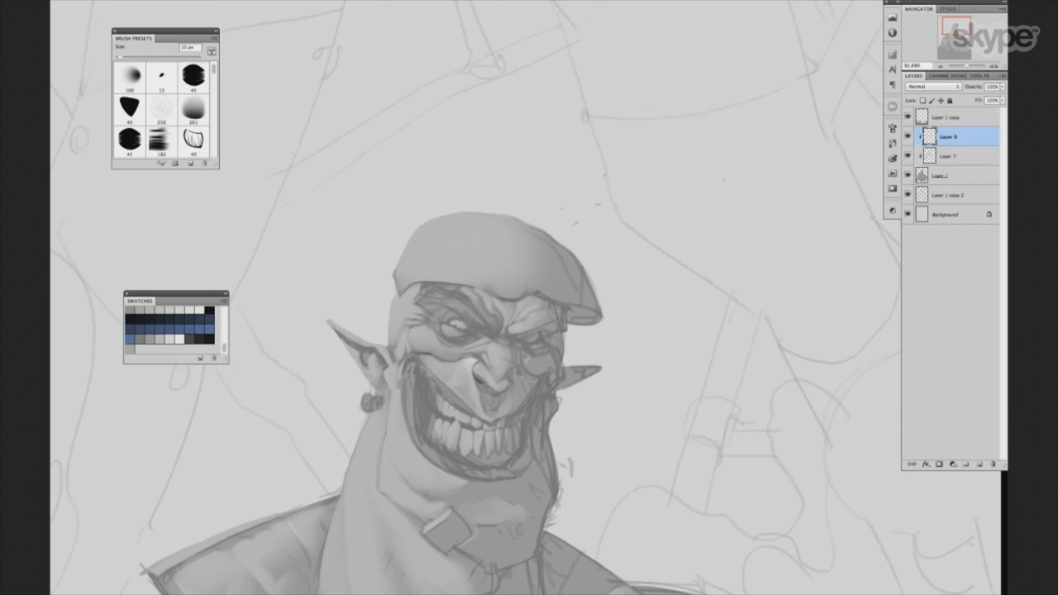
key(bracketleft)
key(bracketleft)
scroll(443, 292, up, 2)
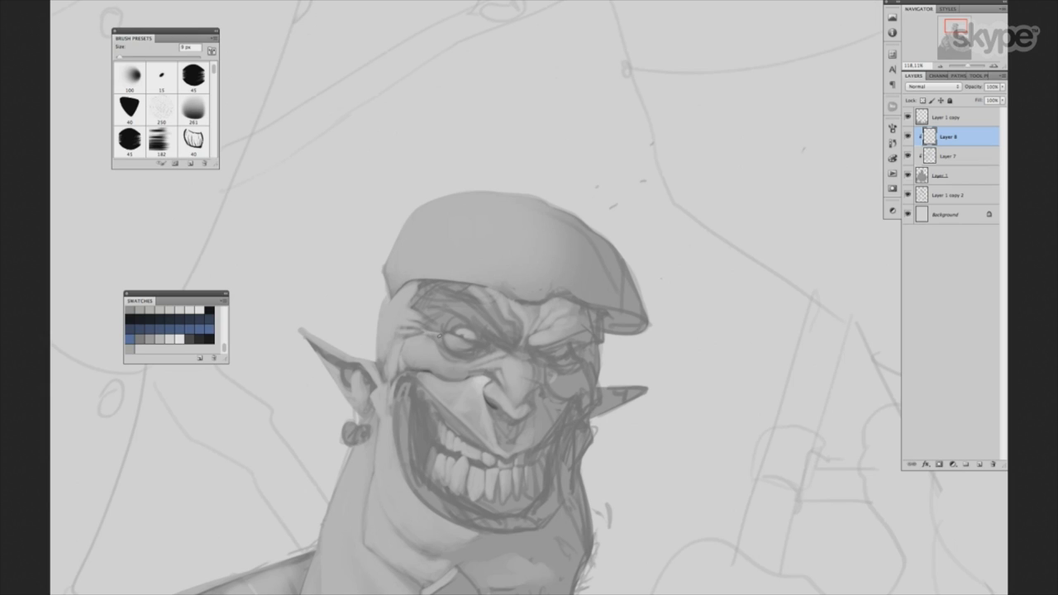
key(bracketright)
key(bracketright)
key(bracketright)
key(bracketright)
key(bracketright)
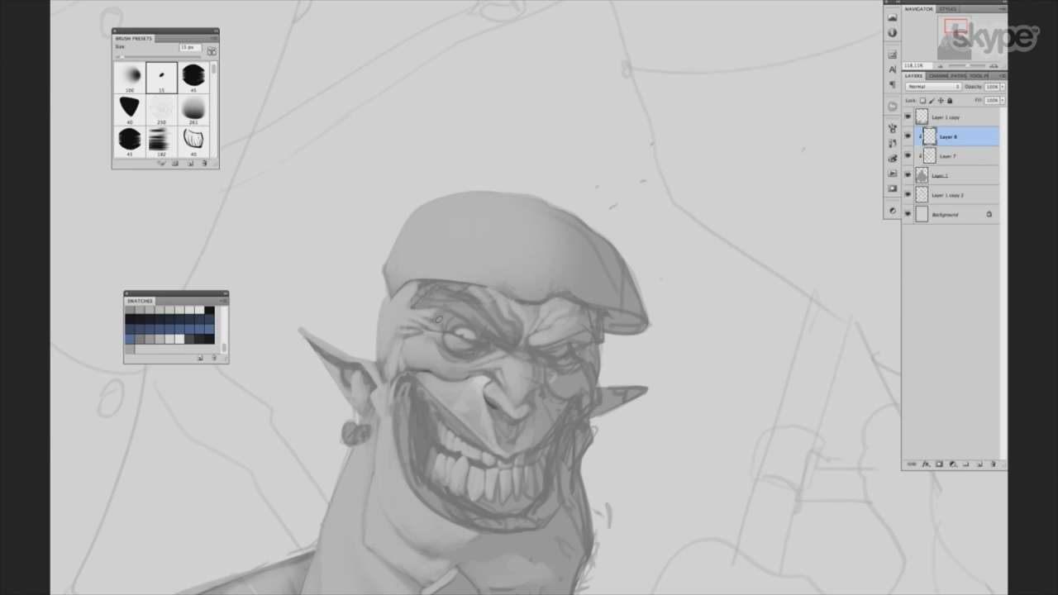
Nudge the painted goblin slightly up and left to raise its head over the sketch.
drag(614, 338, 583, 309)
key(bracketleft)
key(bracketleft)
key(bracketleft)
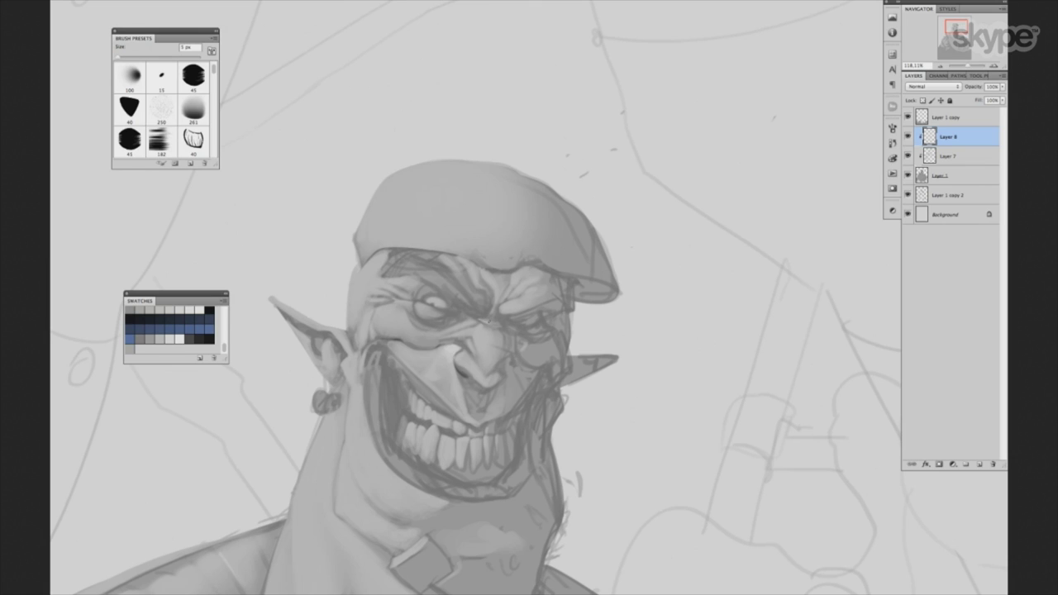
key(bracketright)
key(bracketright)
key(bracketright)
drag(539, 339, 536, 299)
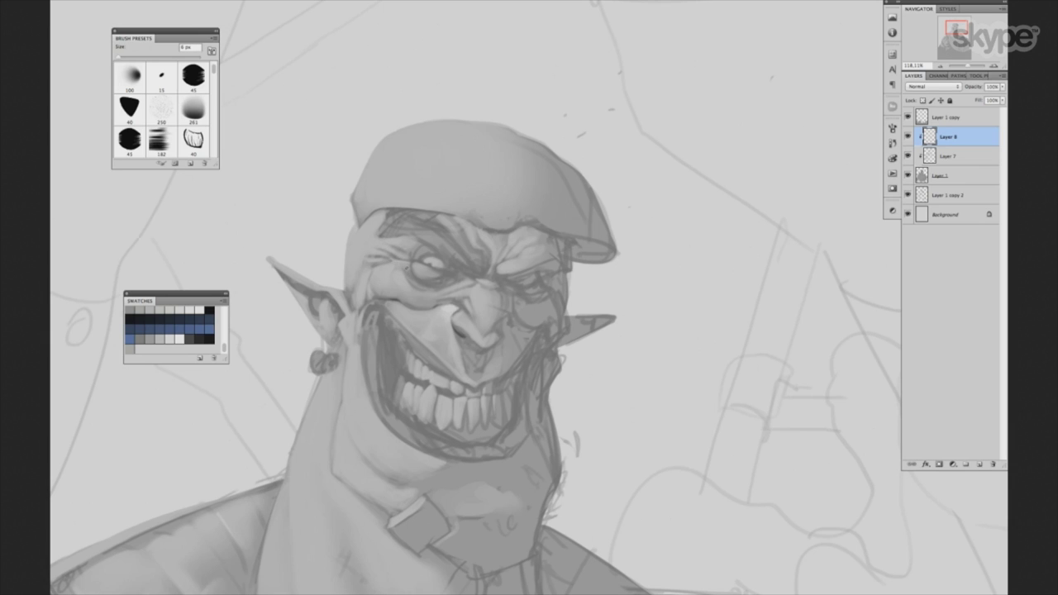
Centre the orc's face and paint a small light mark right of the nose.
drag(416, 294, 384, 304)
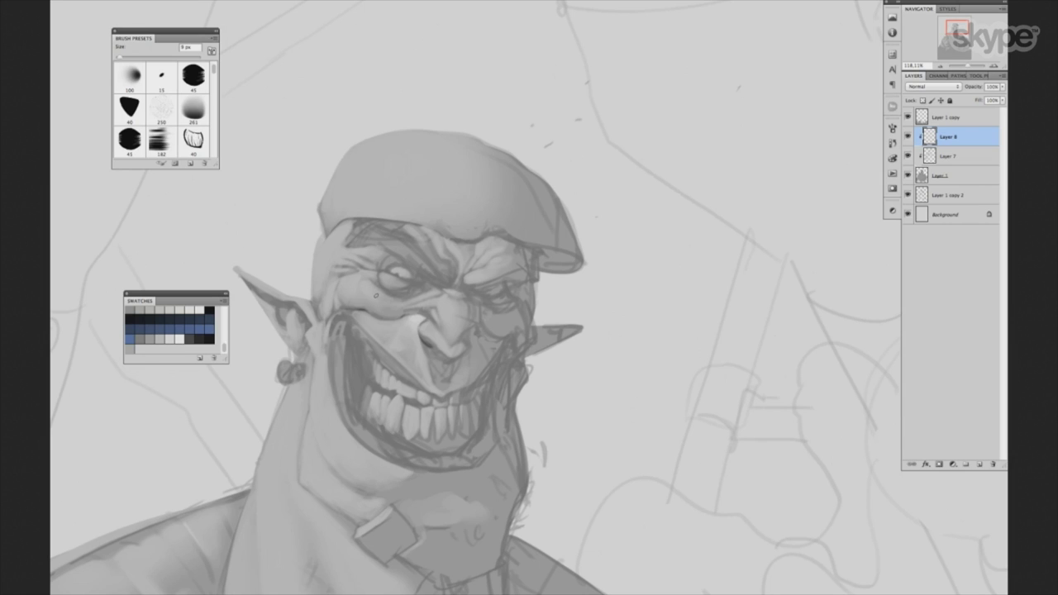
key(bracketright)
key(bracketright)
key(bracketright)
key(period)
drag(591, 377, 597, 397)
key(bracketleft)
key(bracketleft)
key(bracketleft)
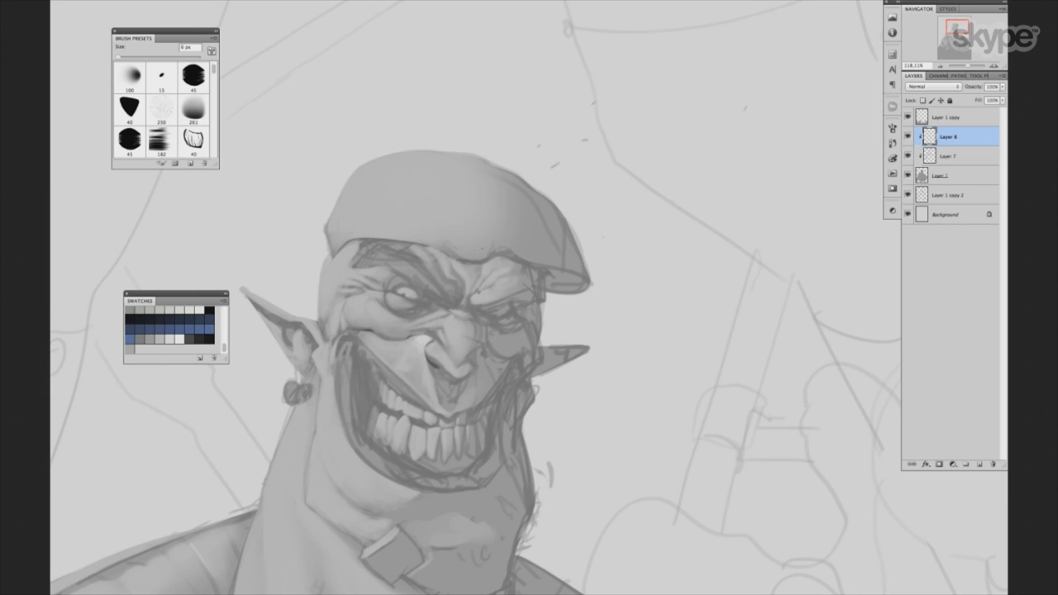
drag(589, 349, 594, 342)
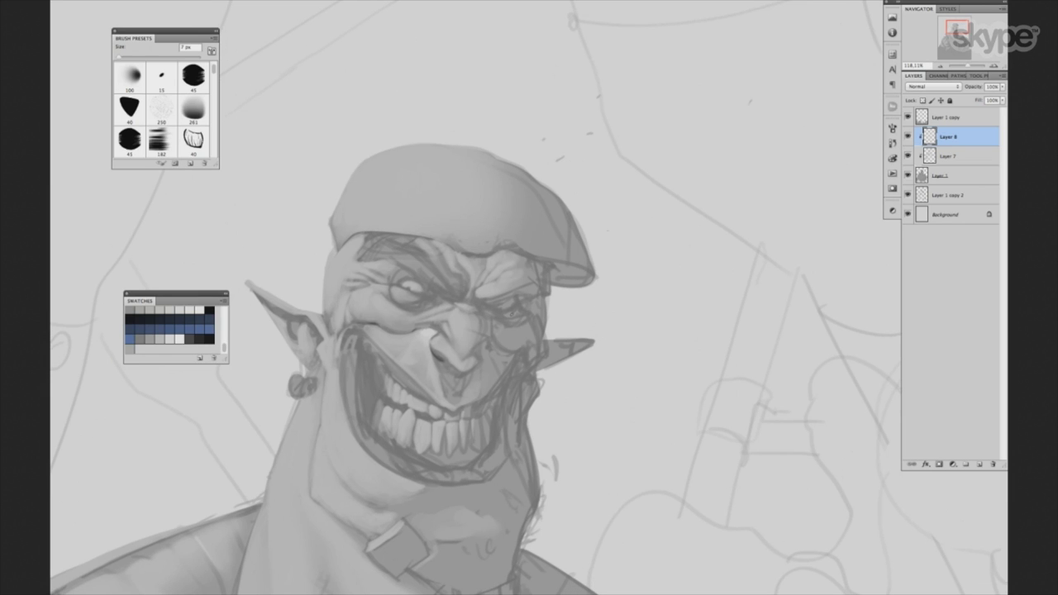
drag(506, 325, 506, 334)
Brighten the cheek left of the mouth with two downward 8 px strokes.
key(bracketright)
key(bracketright)
scroll(604, 361, down, 5)
key(bracketleft)
key(bracketleft)
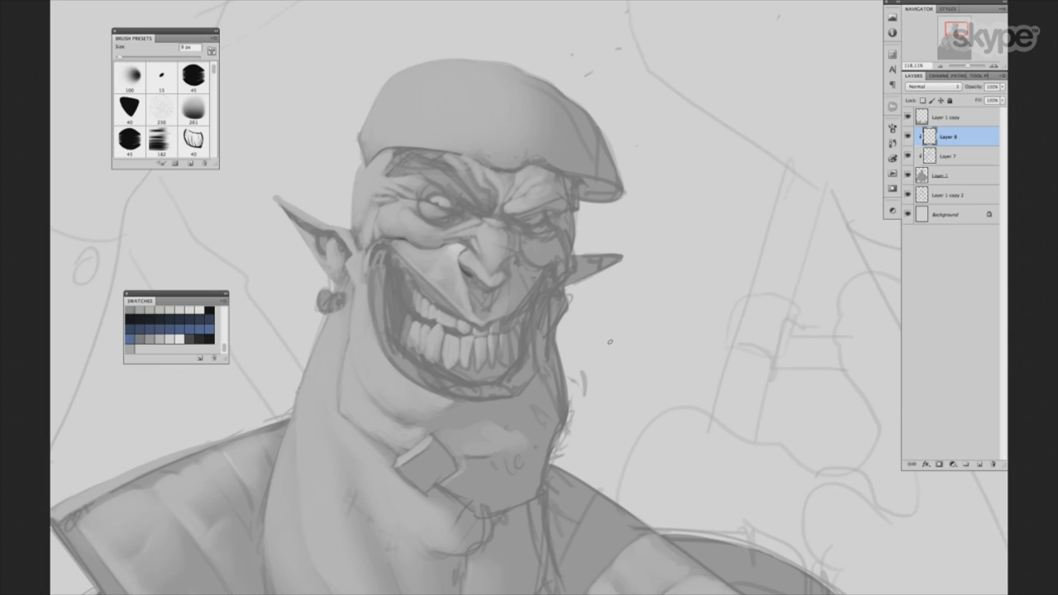
drag(376, 246, 375, 264)
drag(374, 263, 371, 275)
Resize the brush between 7 and 20 px and shift the view left over the face.
key(period)
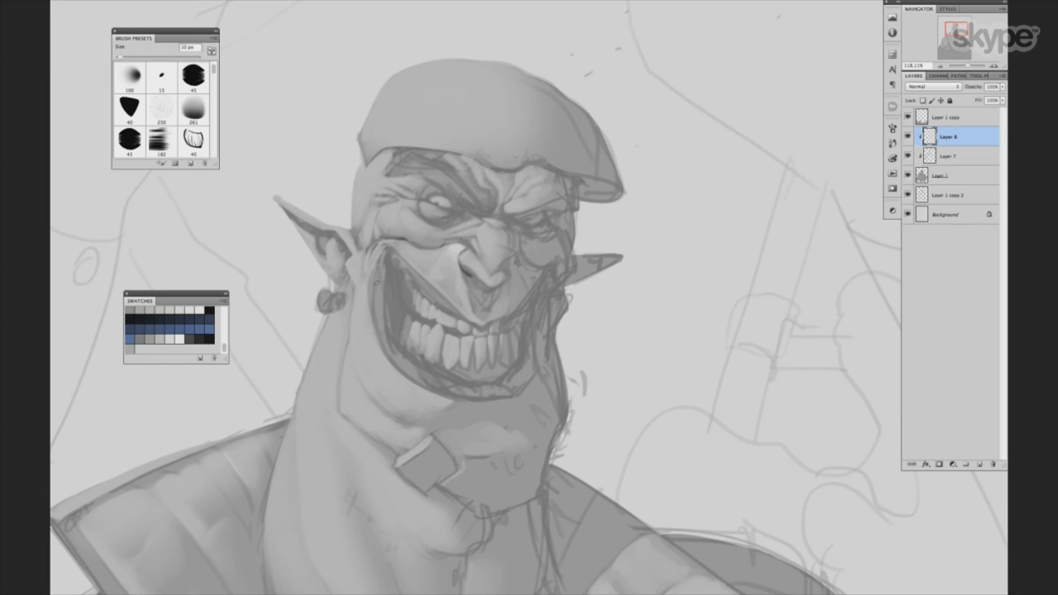
key(bracketleft)
key(bracketright)
key(bracketright)
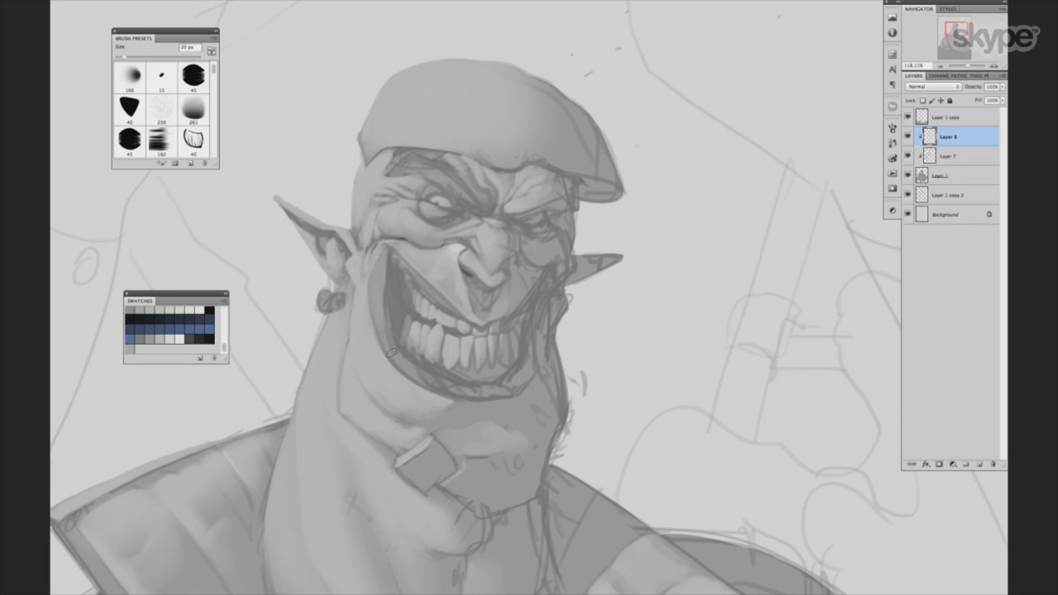
drag(581, 302, 547, 304)
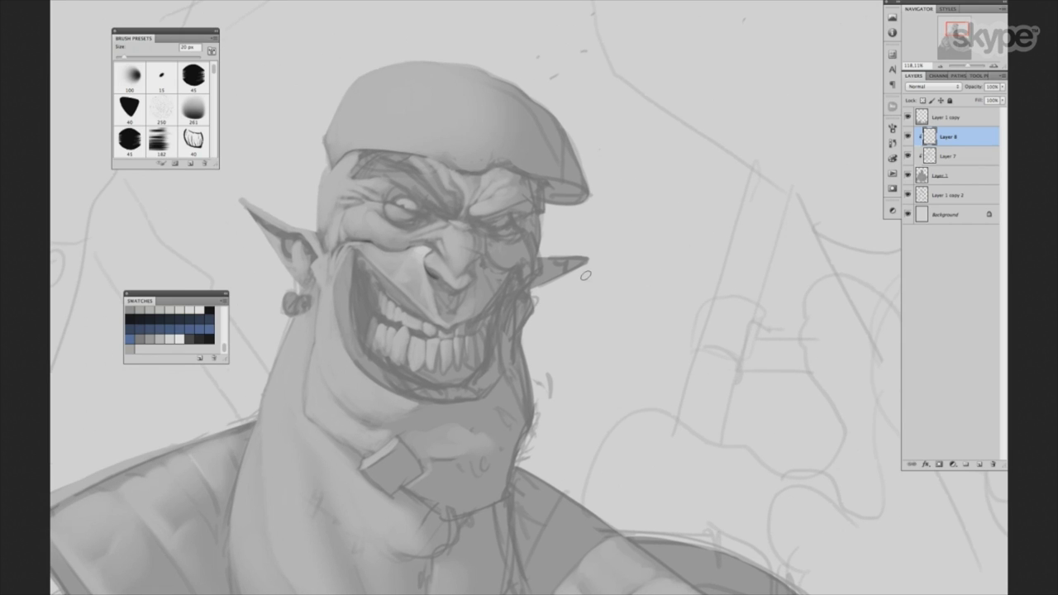
key(bracketleft)
key(bracketleft)
key(bracketleft)
key(bracketleft)
key(bracketright)
Zoom out to see more of the orc and set a 10 px brush.
alt+click(576, 385)
drag(577, 385, 527, 368)
click(162, 76)
key(bracketleft)
key(bracketleft)
key(bracketleft)
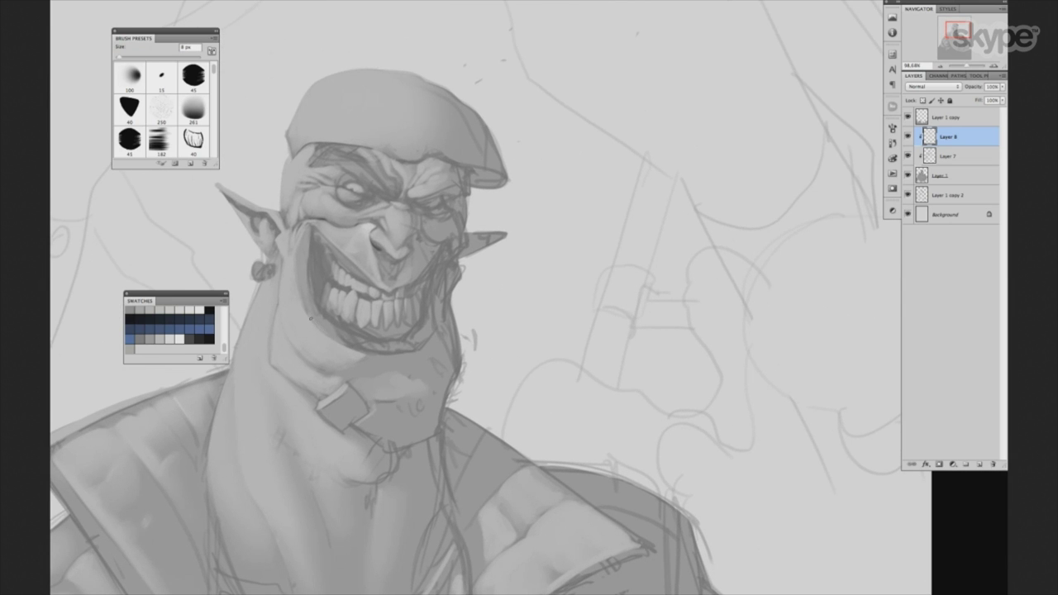
key(bracketright)
drag(326, 328, 347, 324)
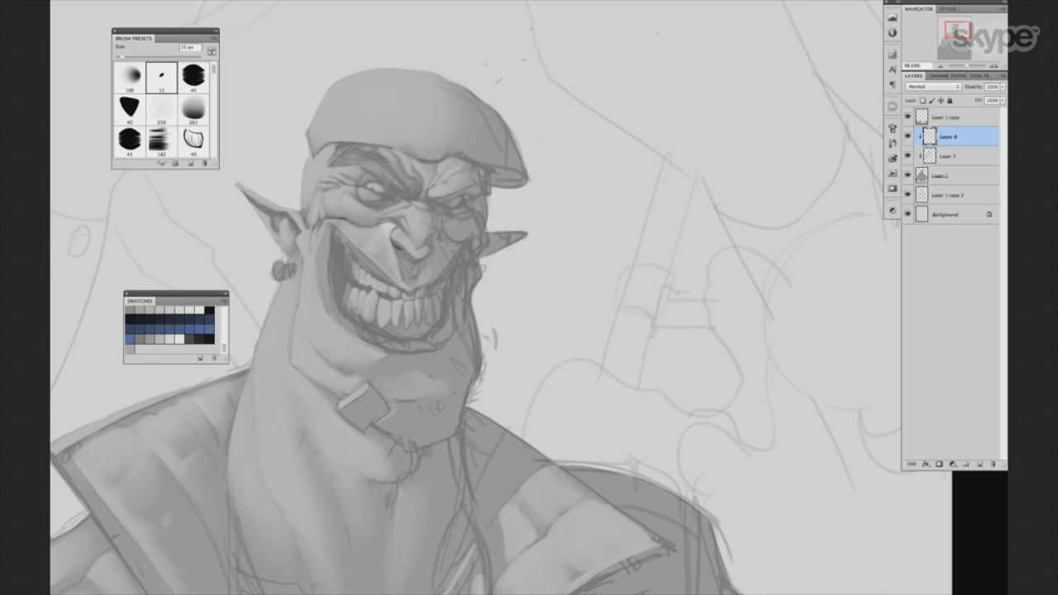
Add lighter touches at the grin corners and chin with an 8–9 px brush.
key(bracketright)
key(bracketright)
key(bracketright)
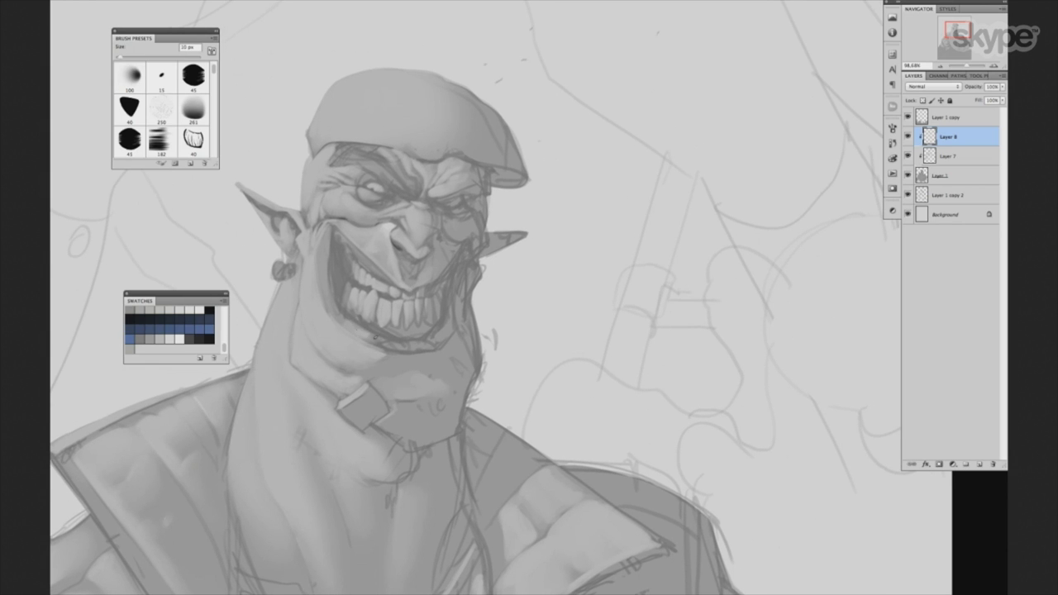
key(bracketleft)
key(bracketleft)
mouse_move(560, 319)
mouse_down()
mouse_move(607, 339)
mouse_move(639, 316)
mouse_up()
key(bracketleft)
scroll(477, 353, up, 2)
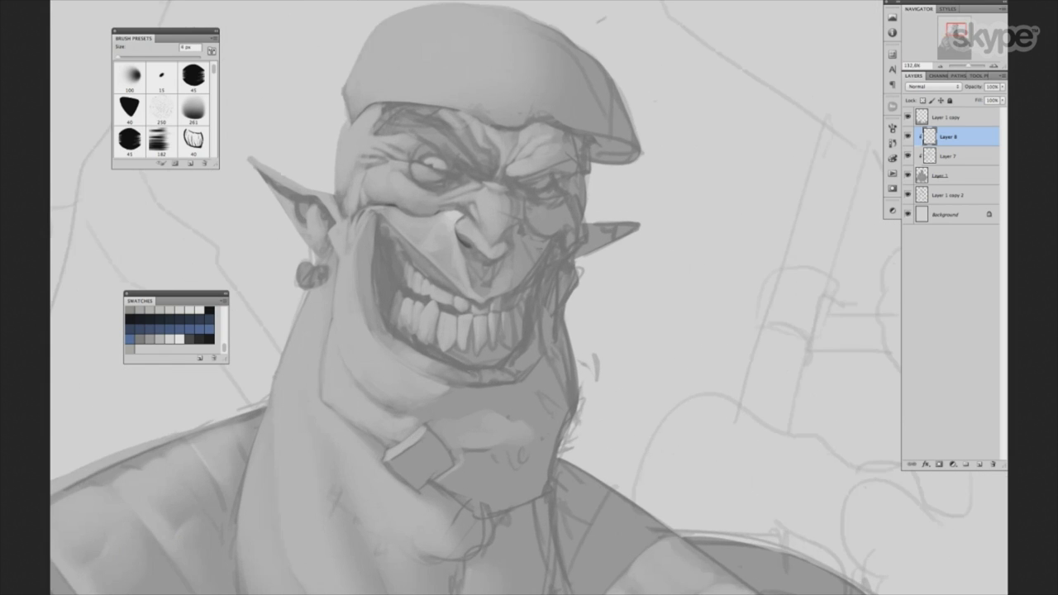
key(bracketright)
key(bracketright)
key(bracketright)
key(bracketright)
key(bracketright)
key(bracketright)
key(bracketleft)
key(bracketleft)
key(bracketright)
key(bracketright)
key(bracketright)
key(bracketleft)
key(bracketleft)
key(bracketleft)
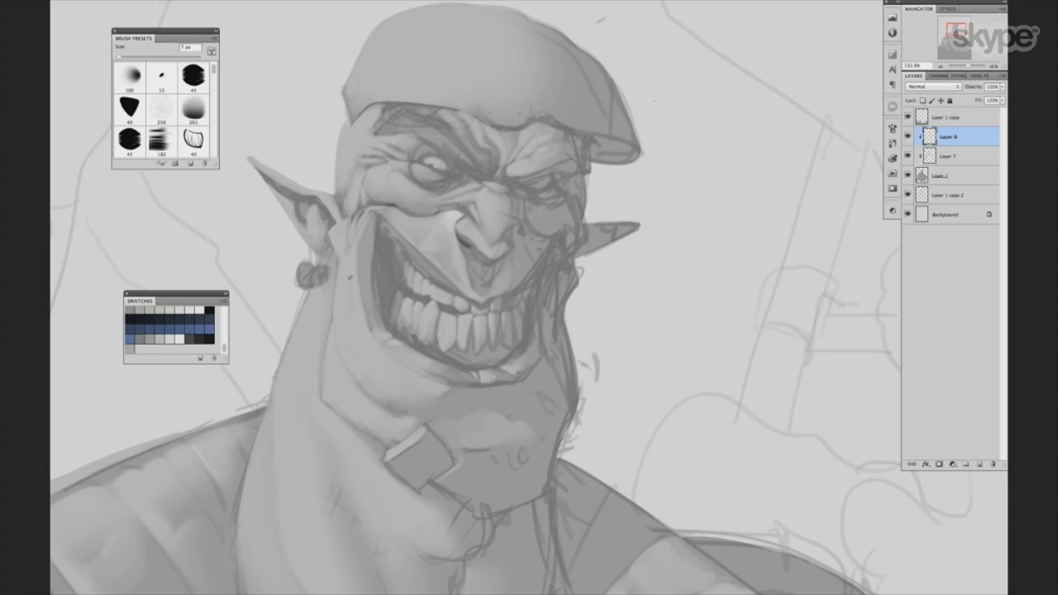
scroll(640, 314, up, 5)
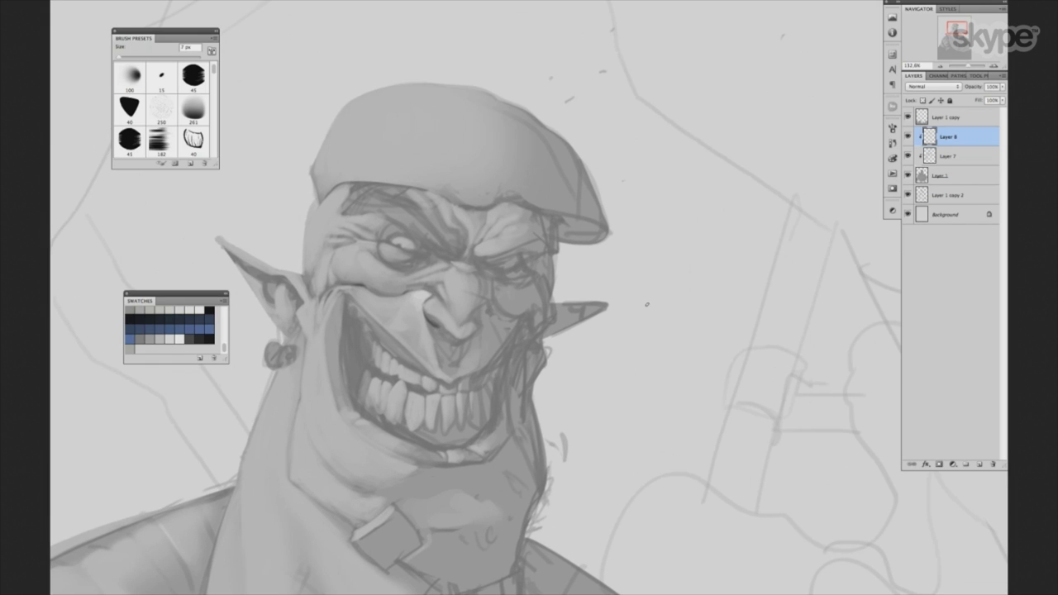
Touch up the orc's face shading with a 7–8 px brush.
key(bracketright)
scroll(545, 337, down, 1)
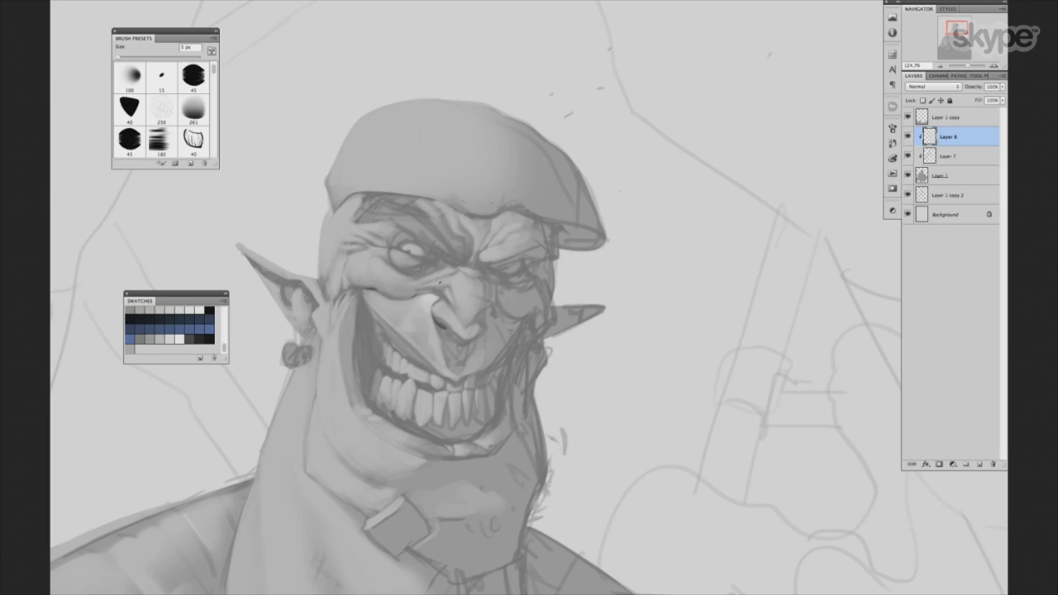
key(bracketleft)
key(bracketright)
key(bracketright)
key(bracketright)
key(bracketright)
key(period)
drag(372, 144, 422, 145)
key(bracketleft)
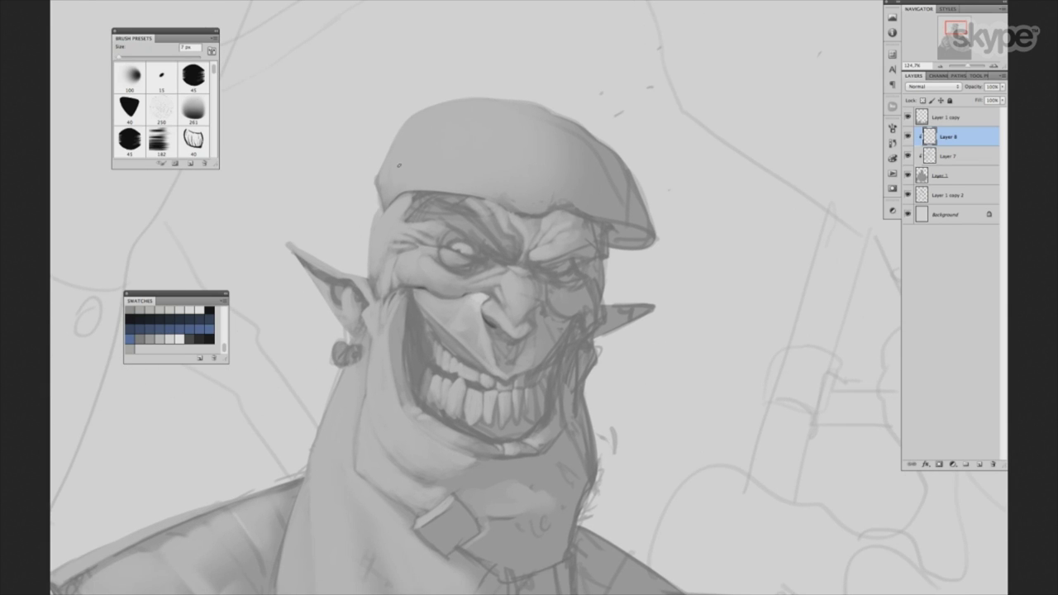
Reposition the view, dismiss the view-size menu, and add small touches to the pointed ear.
key(bracketright)
key(bracketright)
key(bracketright)
drag(615, 198, 538, 241)
key(bracketright)
key(bracketright)
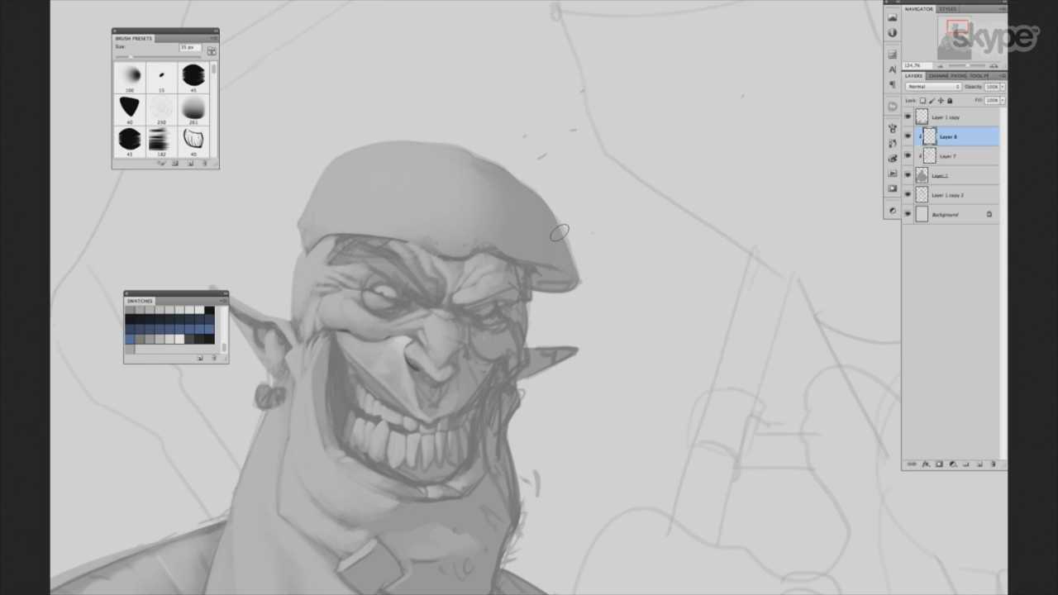
right_click(490, 225)
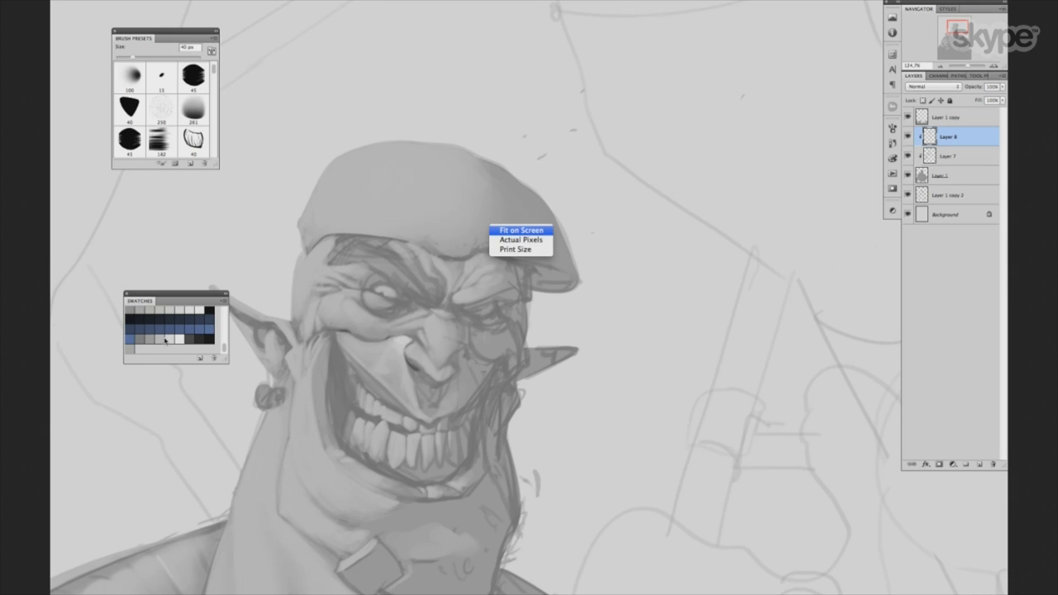
key(Escape)
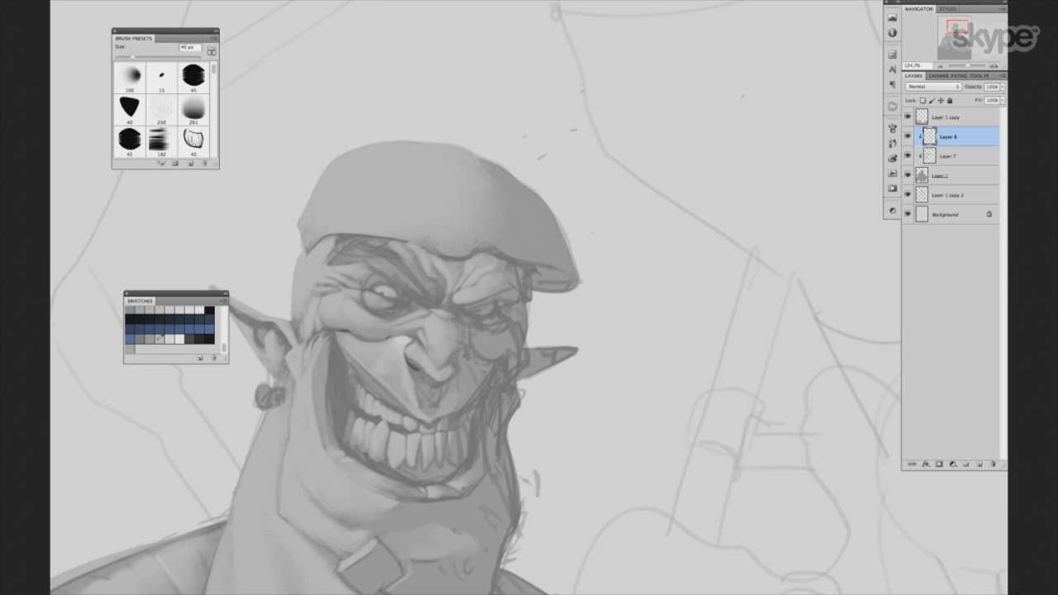
drag(557, 446, 570, 388)
key(bracketleft)
key(bracketleft)
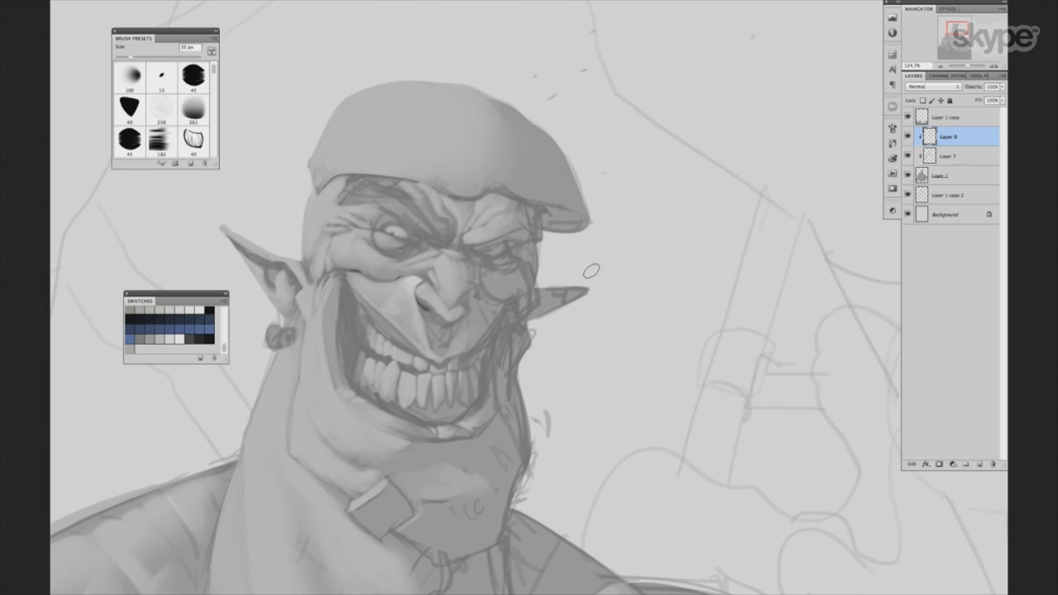
key(bracketleft)
key(bracketleft)
key(bracketleft)
key(bracketright)
key(bracketright)
key(bracketright)
key(bracketright)
scroll(585, 380, down, 3)
Zoom around the face and paint broad grey tones with a 20–30 px brush.
scroll(591, 383, up, 2)
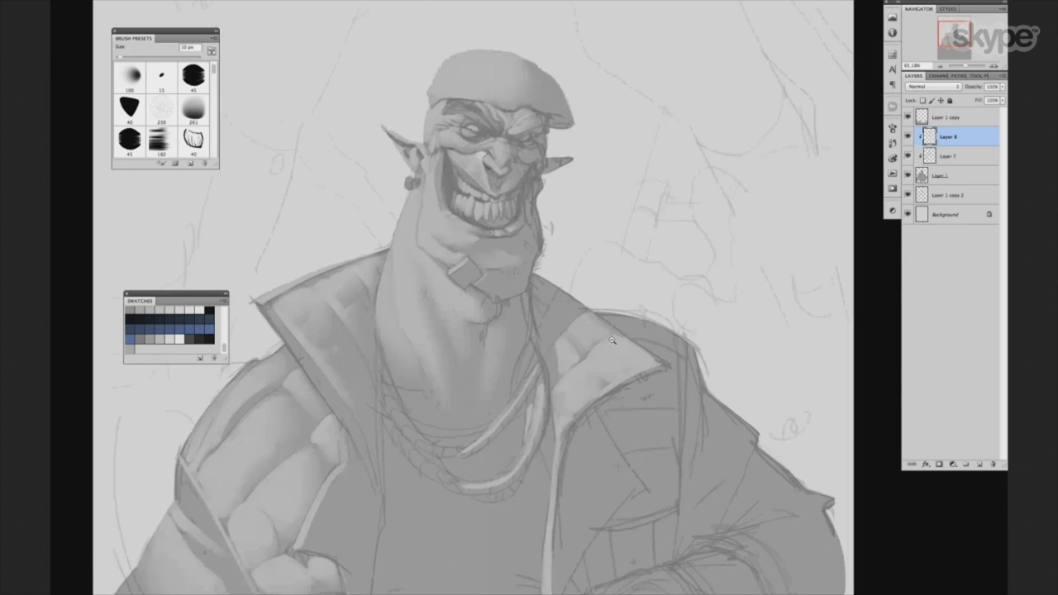
scroll(584, 339, up, 1)
scroll(579, 331, up, 1)
scroll(570, 312, up, 2)
scroll(569, 308, down, 2)
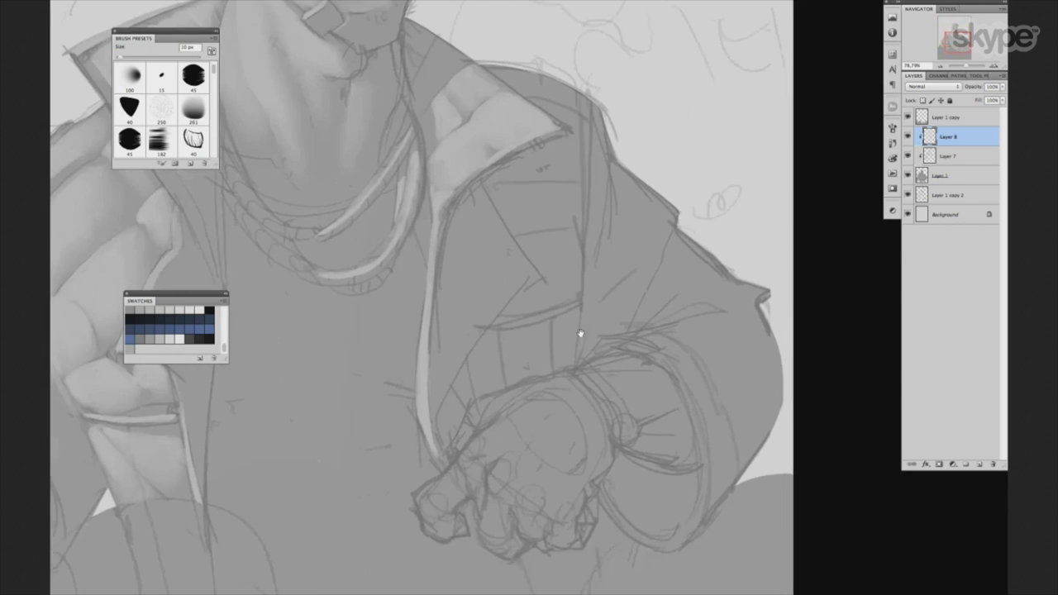
scroll(567, 267, up, 2)
key(bracketright)
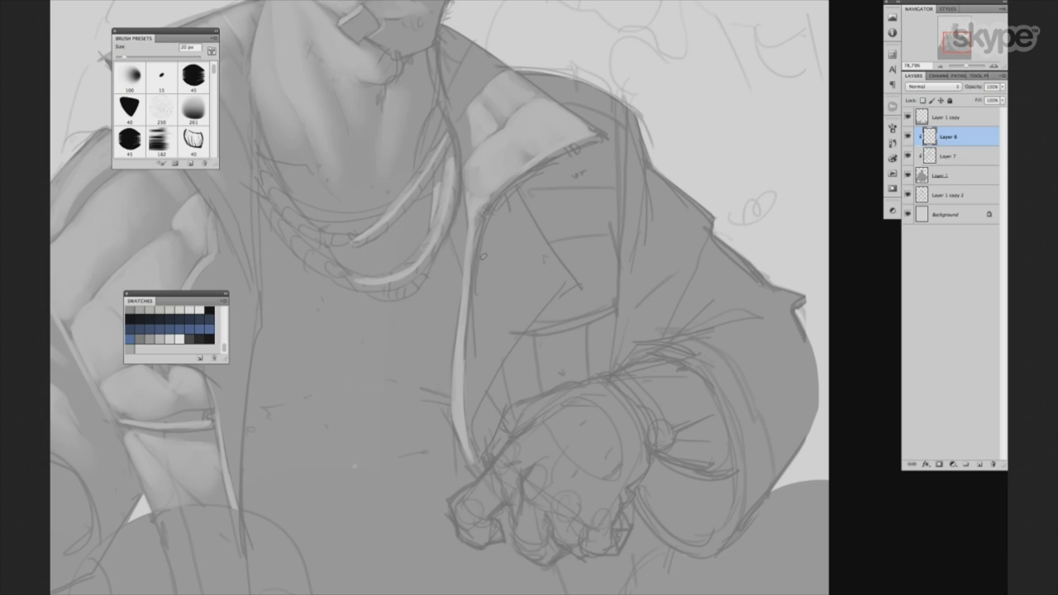
key(bracketright)
scroll(499, 267, up, 1)
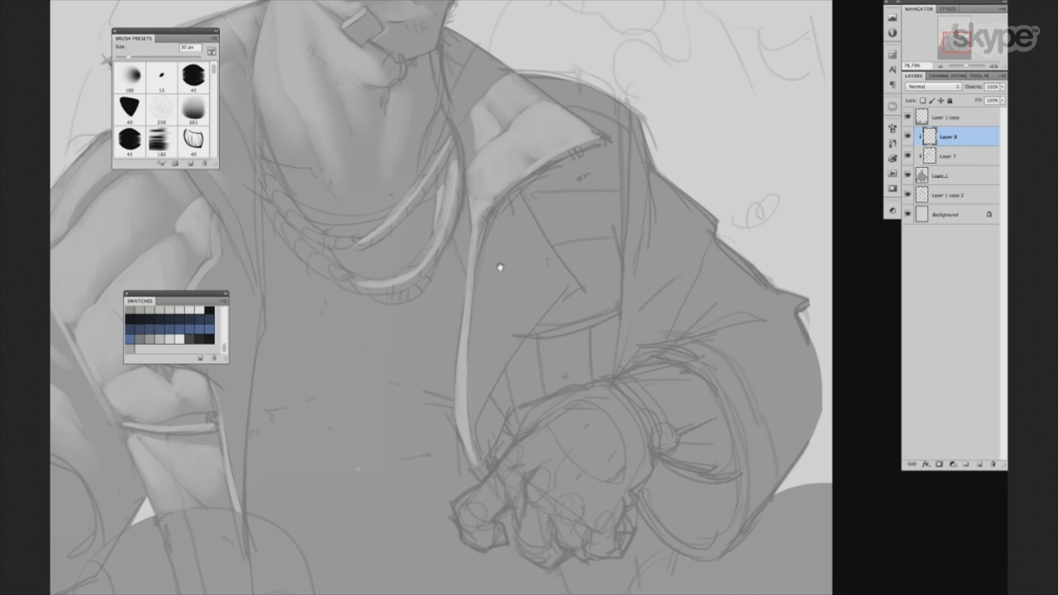
drag(500, 267, 521, 298)
key(bracketleft)
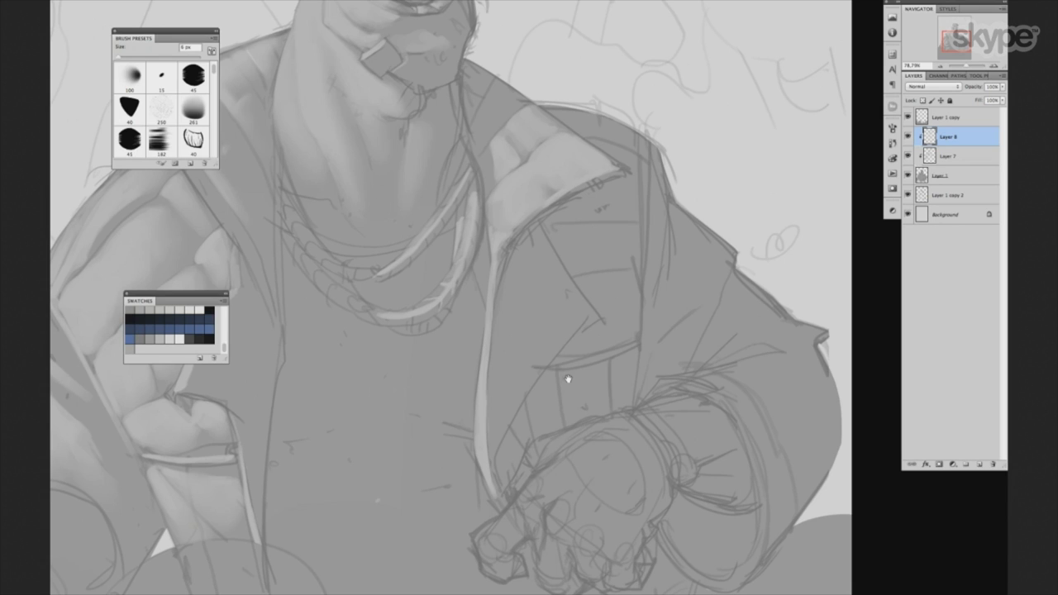
Model the neck, jacket collar and beret with a 50 px brush, ending on 15 px.
drag(568, 378, 628, 492)
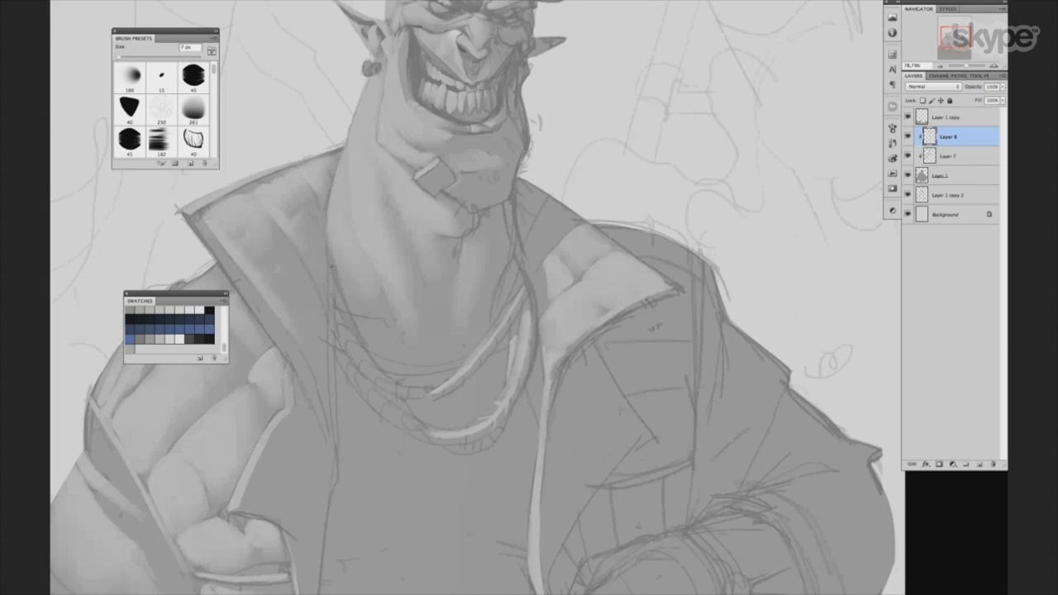
key(bracketright)
key(bracketright)
key(bracketright)
key(bracketright)
key(bracketright)
drag(412, 269, 449, 272)
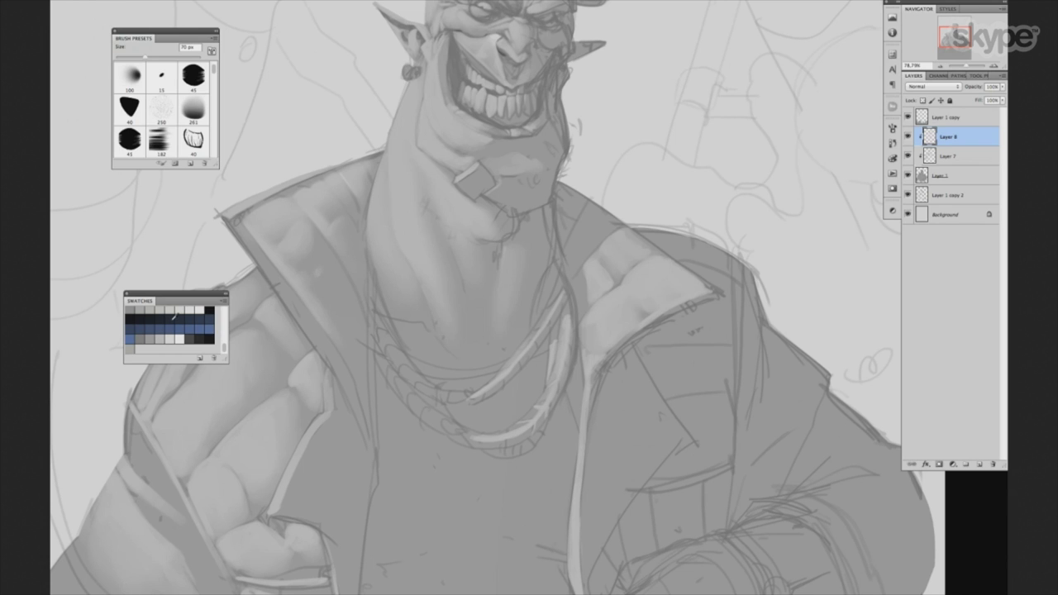
drag(618, 307, 587, 410)
key(bracketleft)
key(bracketleft)
key(bracketleft)
key(bracketleft)
key(bracketleft)
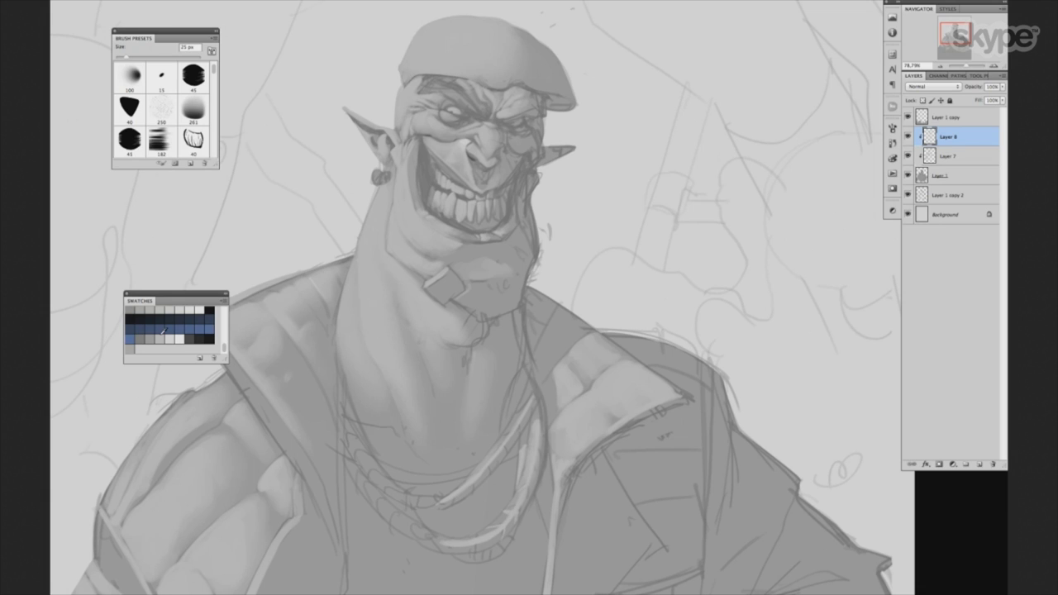
drag(585, 278, 567, 338)
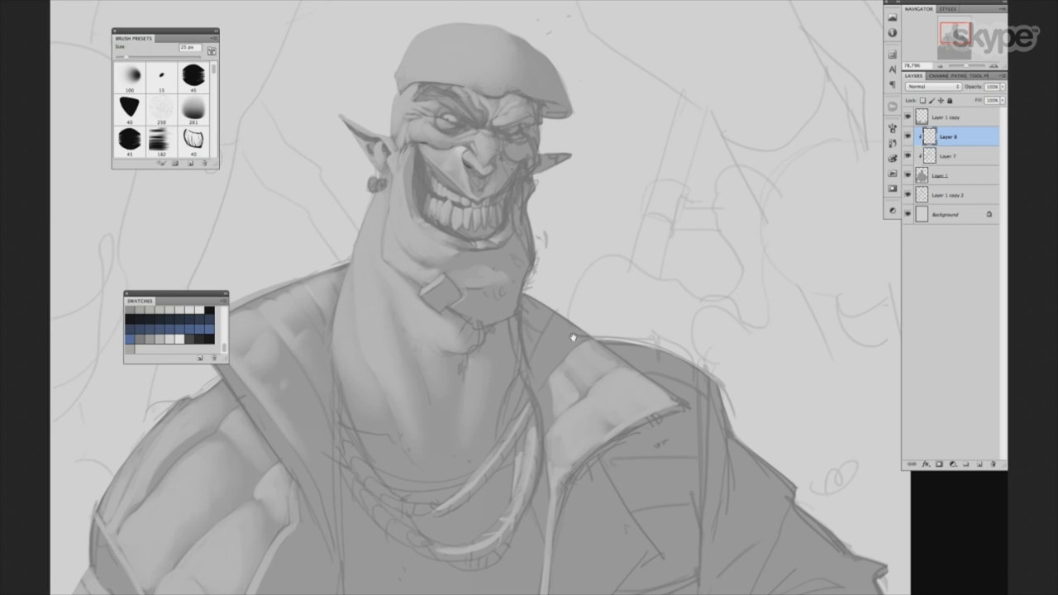
key(bracketleft)
key(bracketleft)
key(bracketleft)
key(bracketleft)
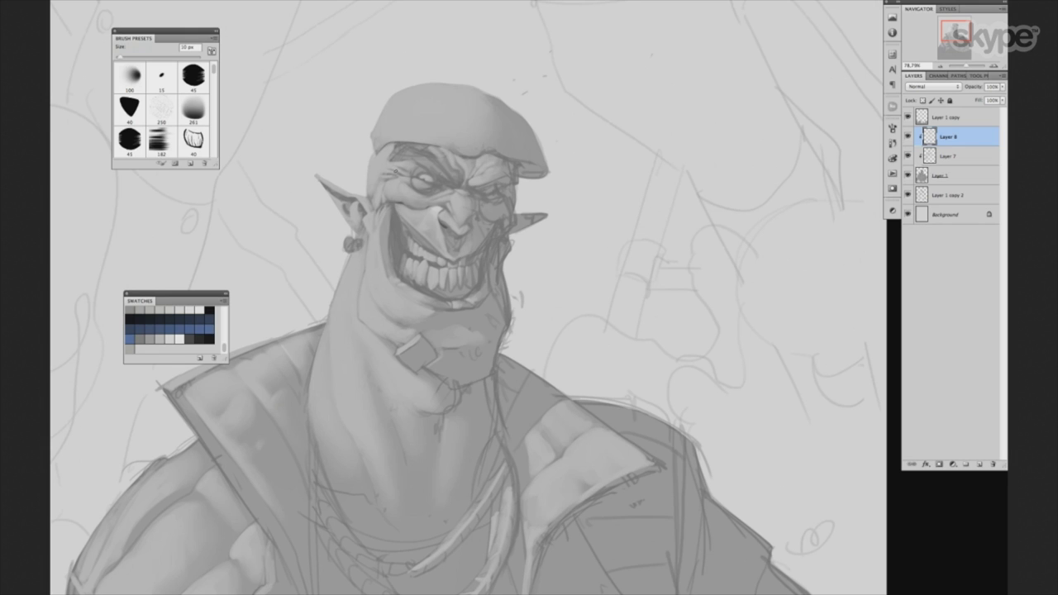
drag(569, 186, 587, 234)
Shade around the eyes and cheeks with brush sizes between 8 and 20 px.
key(bracketright)
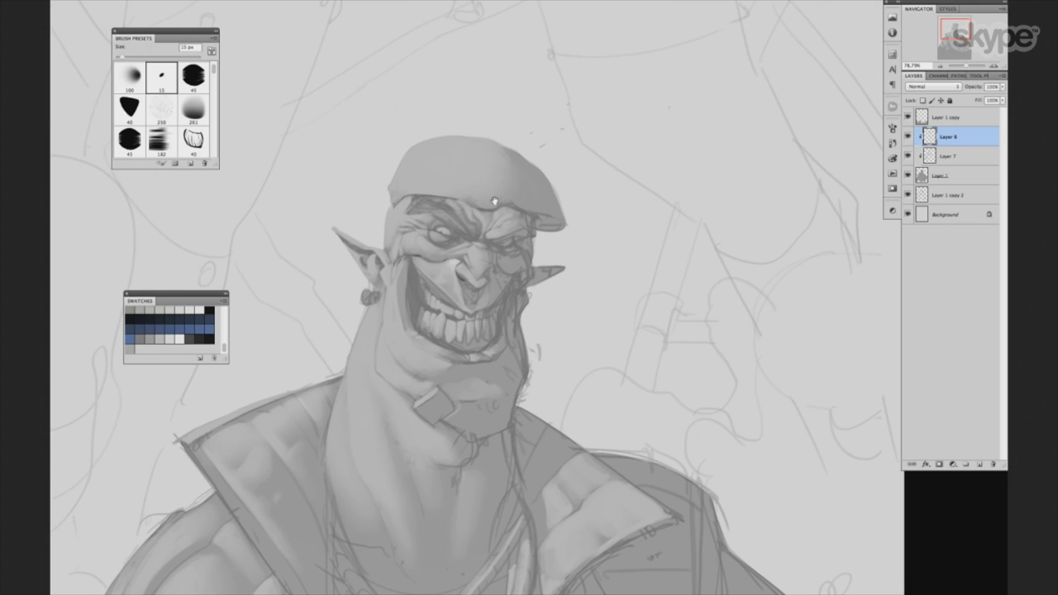
drag(494, 201, 439, 250)
key(bracketleft)
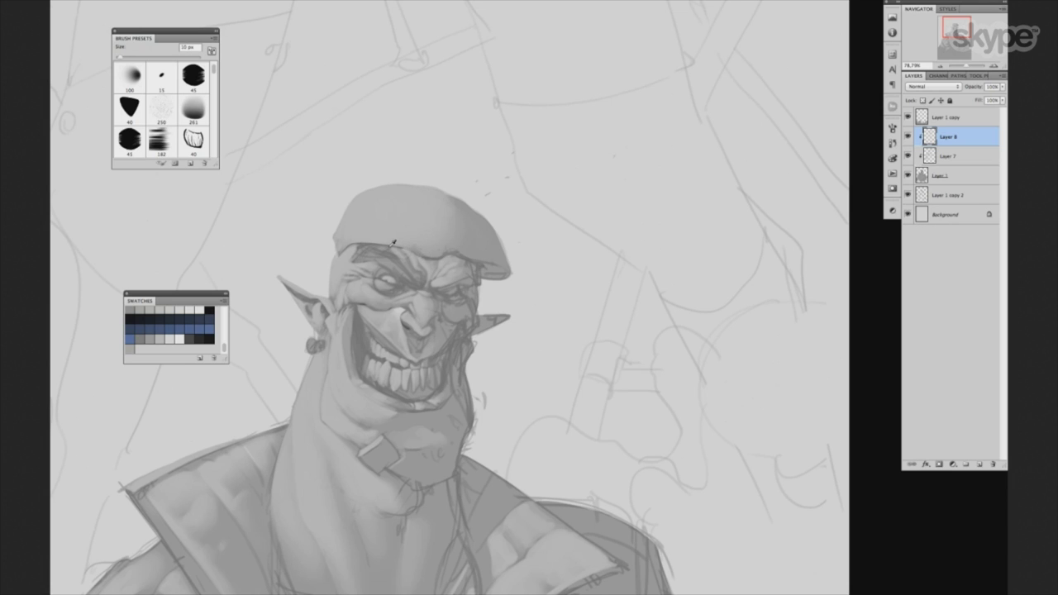
key(bracketleft)
key(bracketleft)
key(bracketright)
key(bracketright)
key(bracketright)
key(bracketleft)
scroll(465, 279, up, 1)
scroll(465, 278, up, 1)
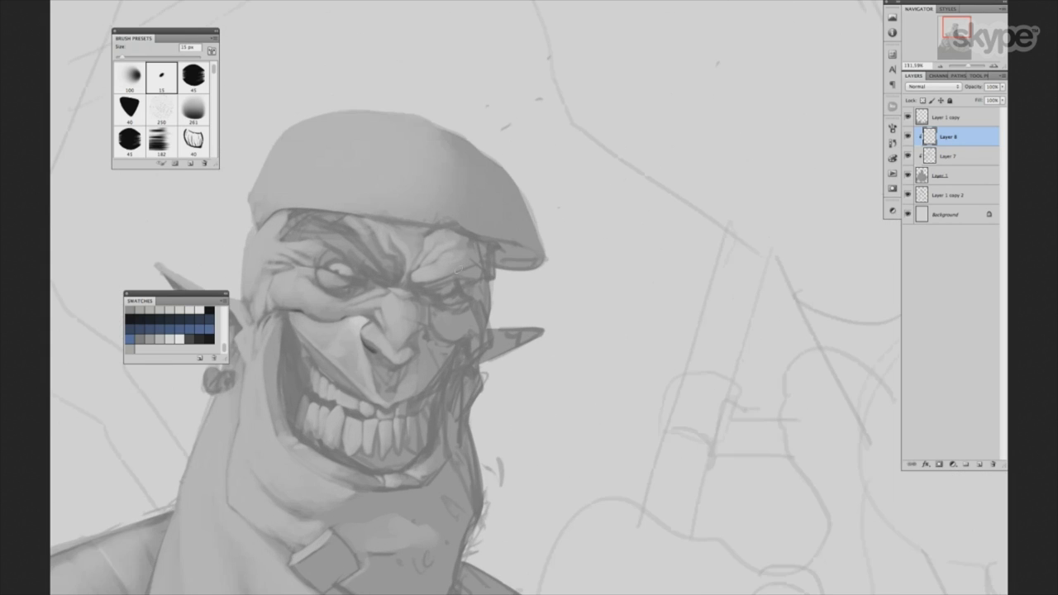
Zoom in close and dot tiny 10 px touches on the forehead under the beret.
key(bracketleft)
key(bracketleft)
key(bracketleft)
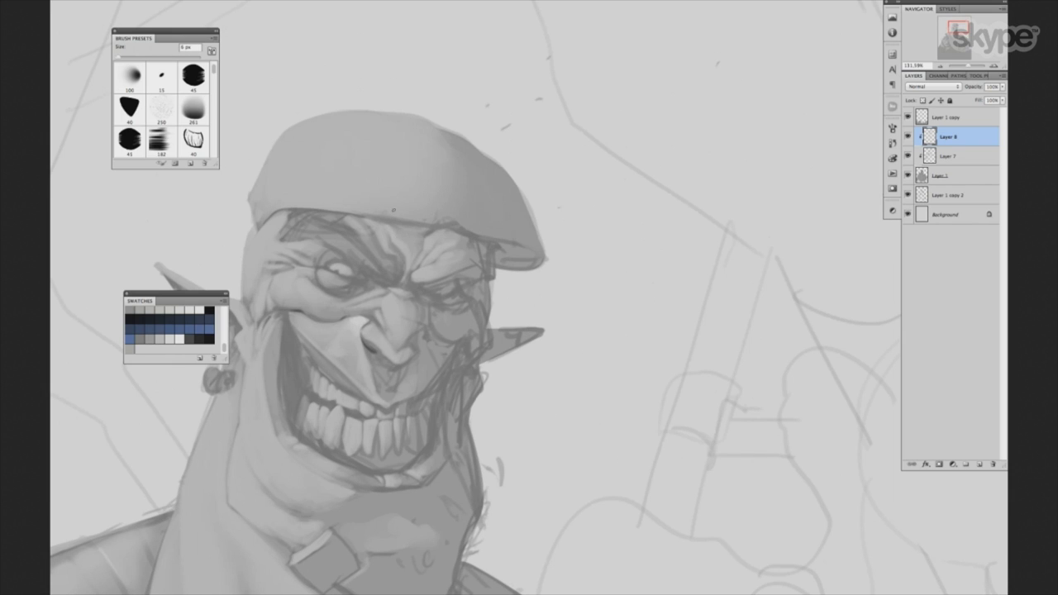
key(bracketright)
key(bracketright)
drag(537, 440, 535, 405)
scroll(534, 405, down, 3)
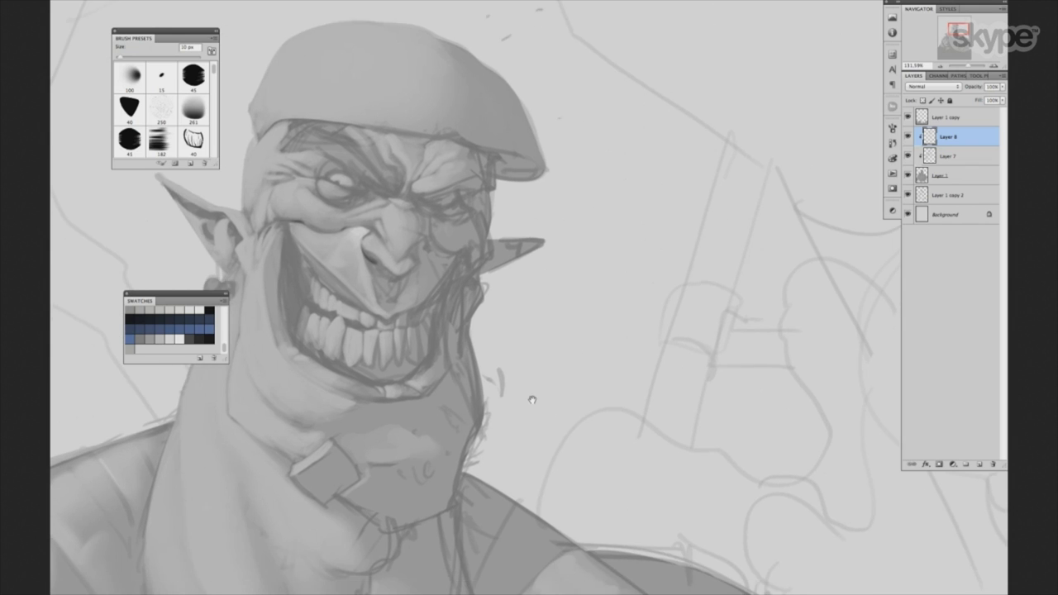
scroll(529, 390, down, 1)
scroll(528, 368, down, 4)
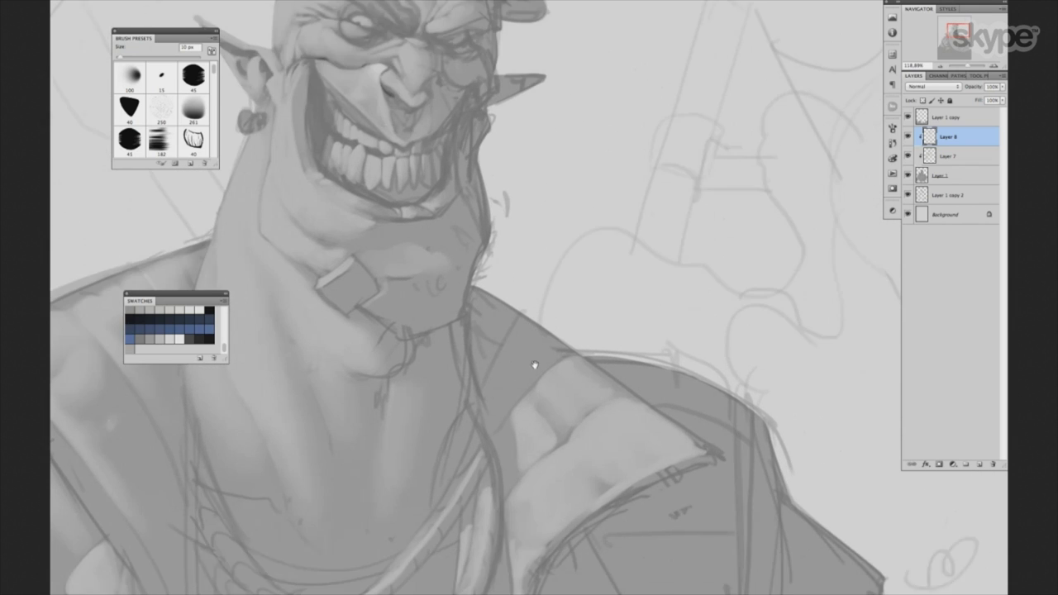
Smooth the neck shading with a broad 20–35 px brush.
key(bracketleft)
scroll(314, 280, down, 2)
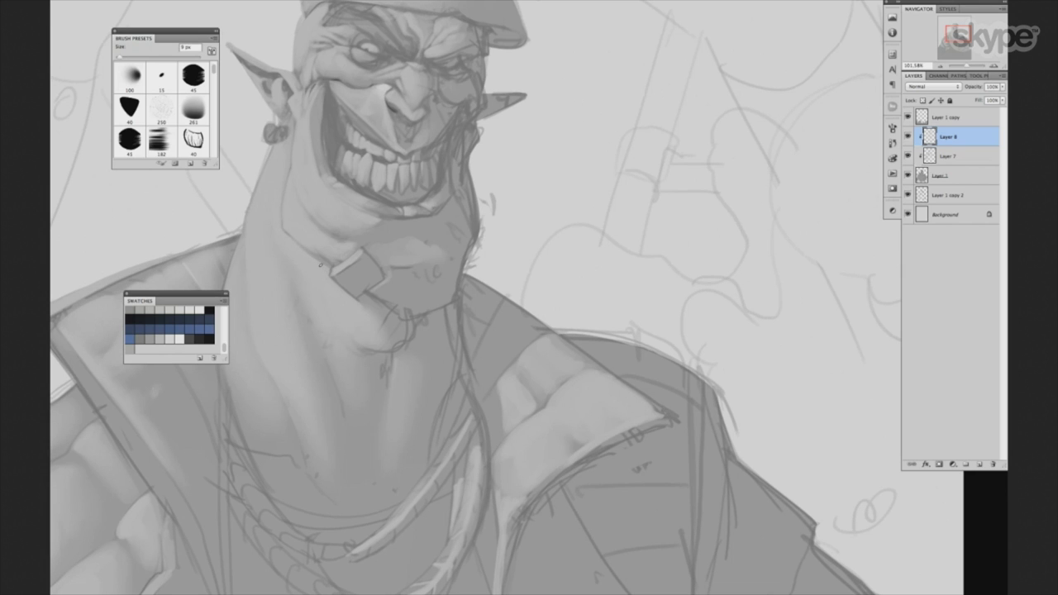
scroll(394, 245, left, 2)
key(bracketright)
key(bracketright)
key(bracketright)
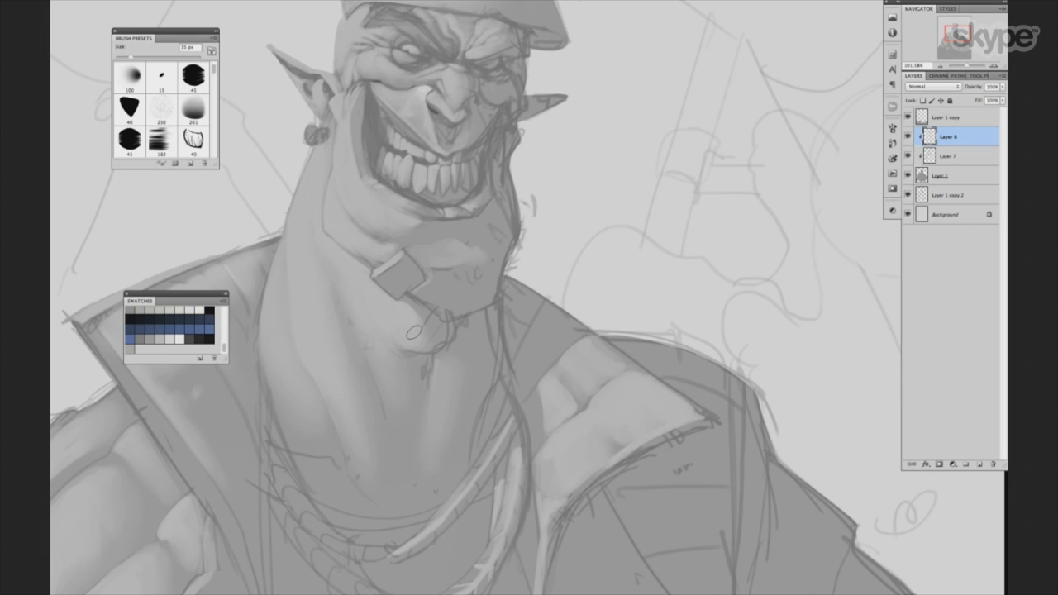
key(bracketleft)
key(bracketleft)
key(bracketleft)
key(bracketright)
key(bracketright)
key(bracketright)
key(bracketleft)
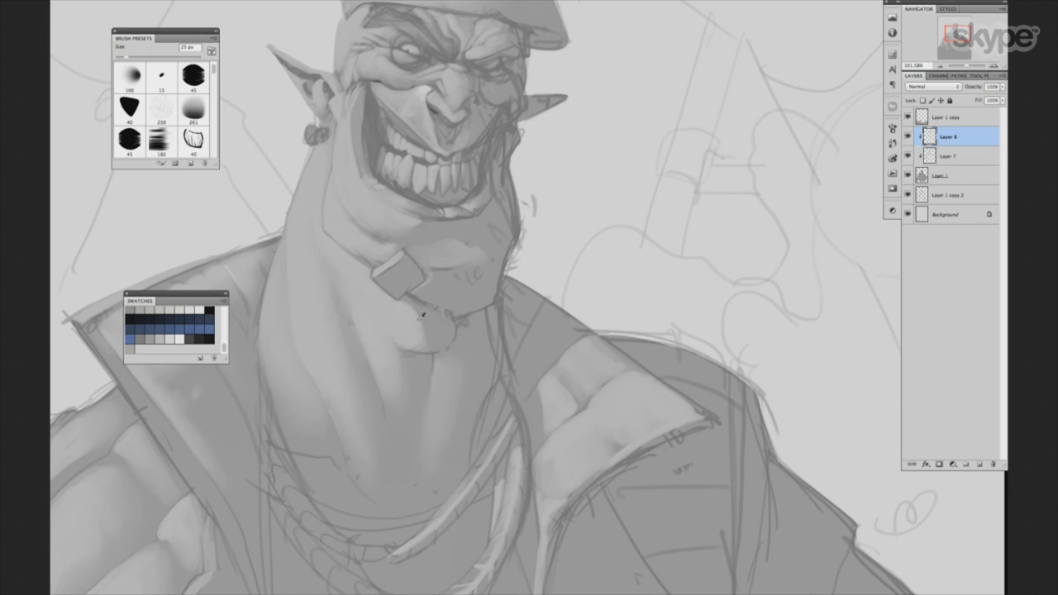
key(bracketright)
key(bracketleft)
key(bracketleft)
key(bracketleft)
Switch to another brush set and pick a light grey from the Swatches.
drag(524, 377, 541, 278)
key(bracketright)
key(bracketright)
key(bracketright)
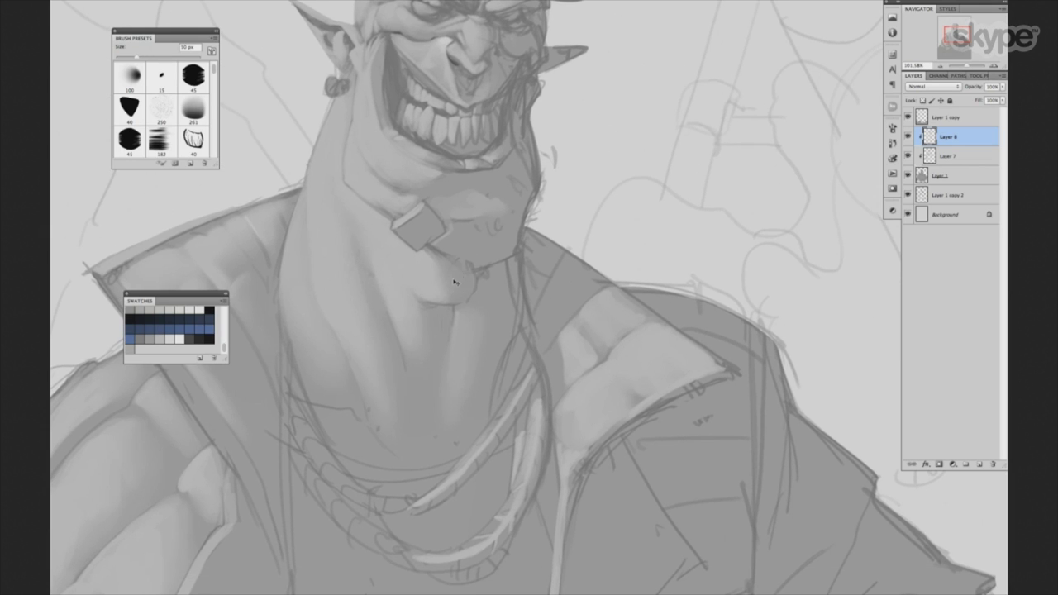
key(period)
key(bracketleft)
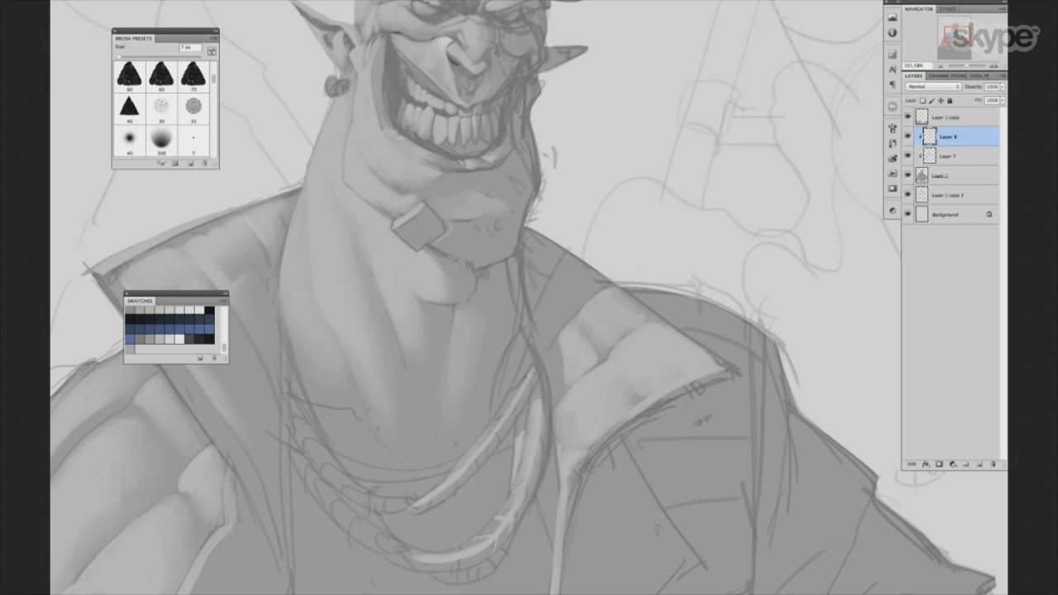
scroll(517, 402, up, 10)
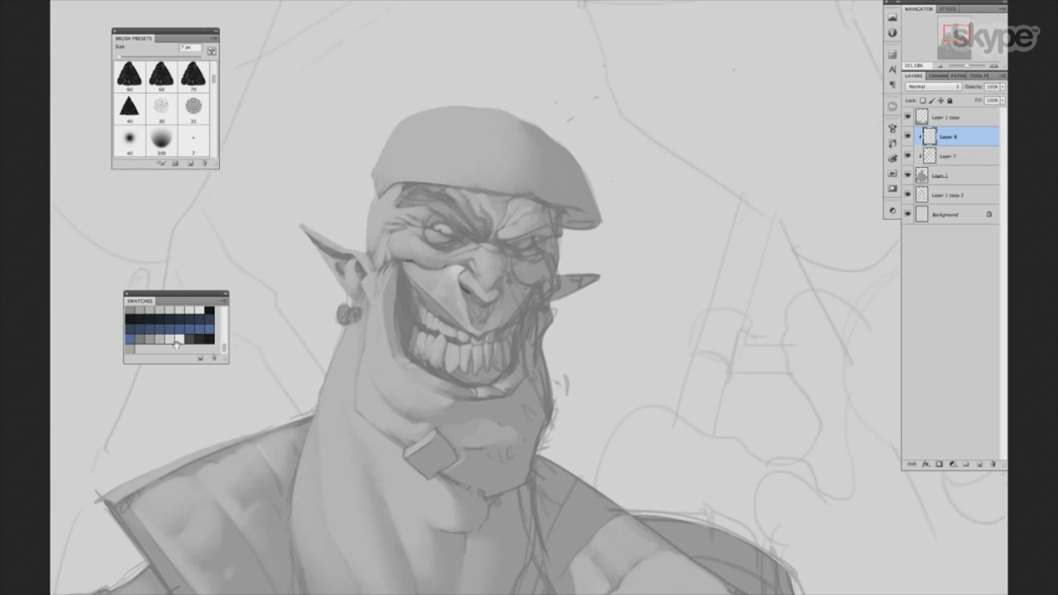
click(159, 341)
key(Return)
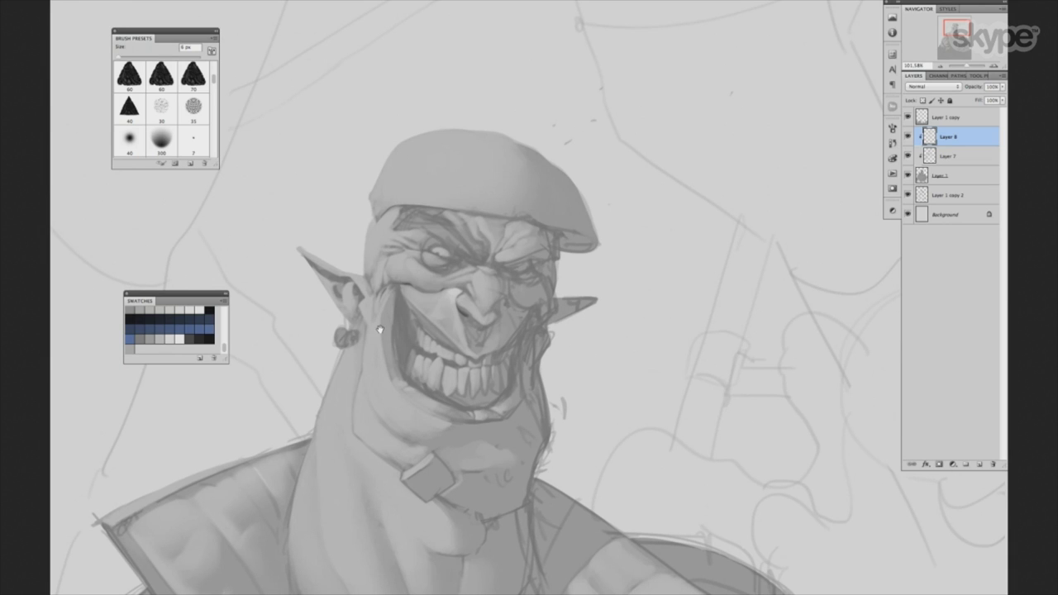
Return to the 15 px round brush and lighten the chin with 8–20 px strokes.
drag(631, 392, 619, 362)
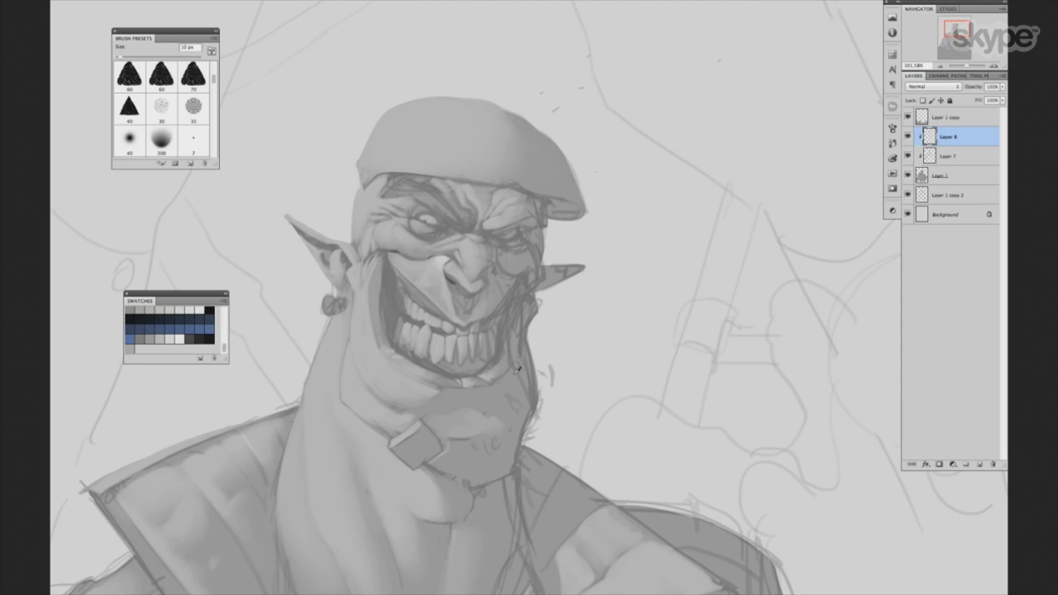
key(period)
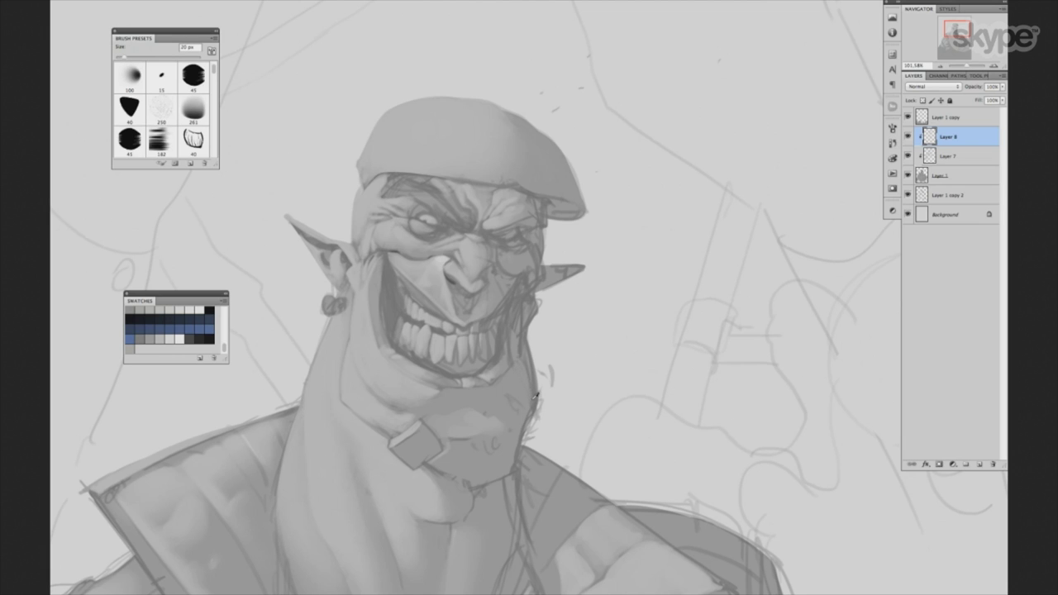
key(bracketright)
scroll(520, 378, down, 1)
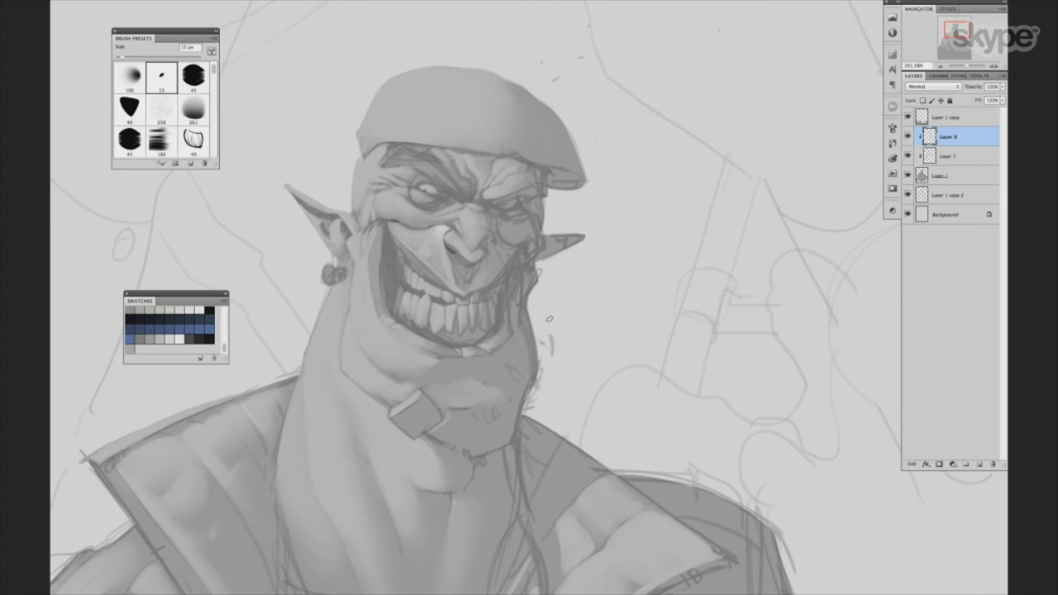
key(bracketleft)
key(bracketleft)
key(bracketleft)
key(bracketleft)
drag(485, 367, 597, 347)
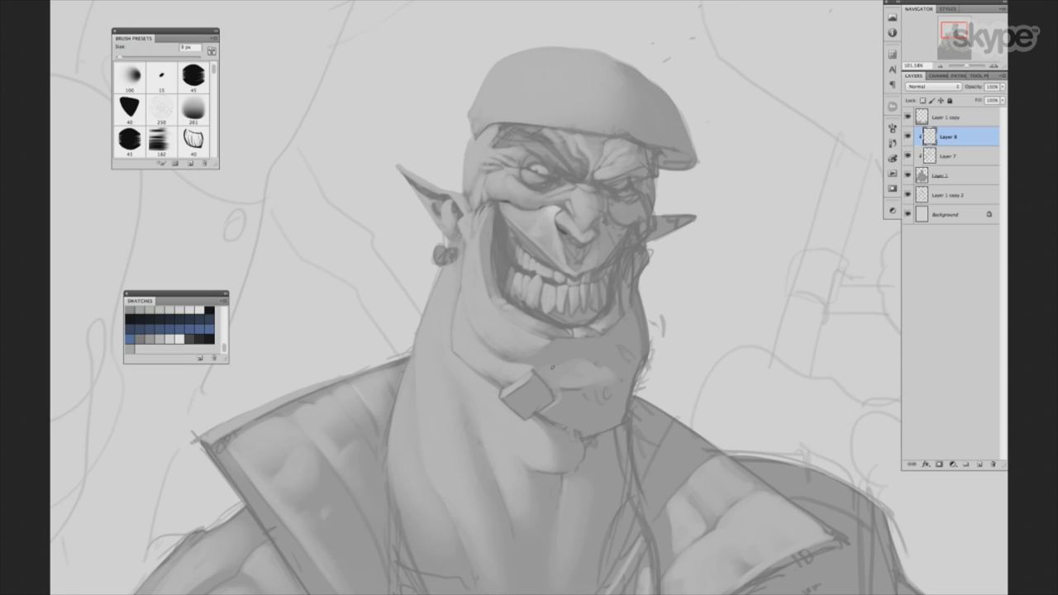
drag(625, 351, 427, 354)
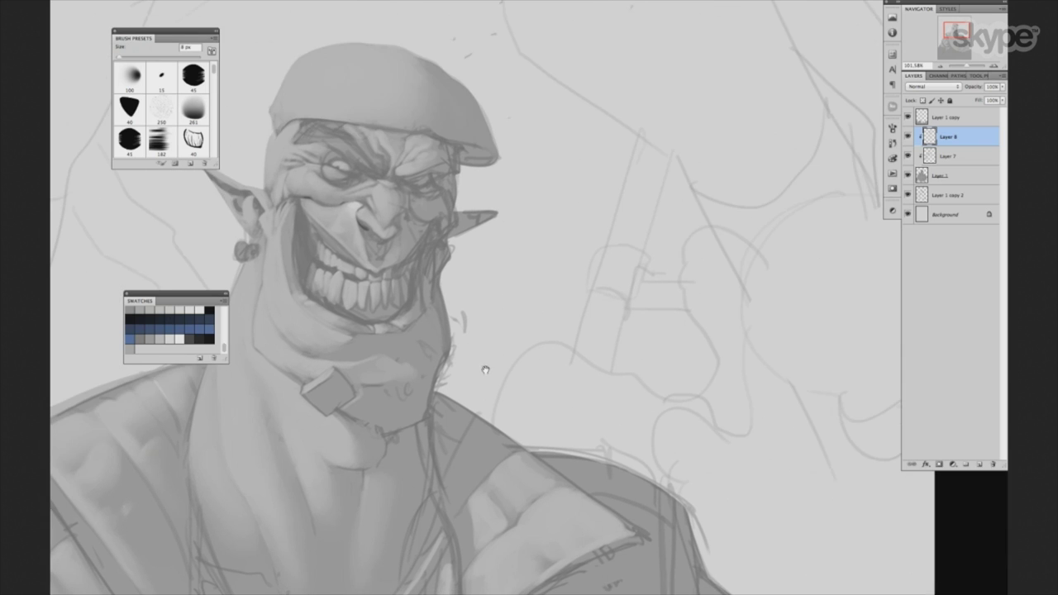
Refine the under-jaw and neck shading with brush sizes between 9 and 30 px.
key(bracketright)
key(bracketright)
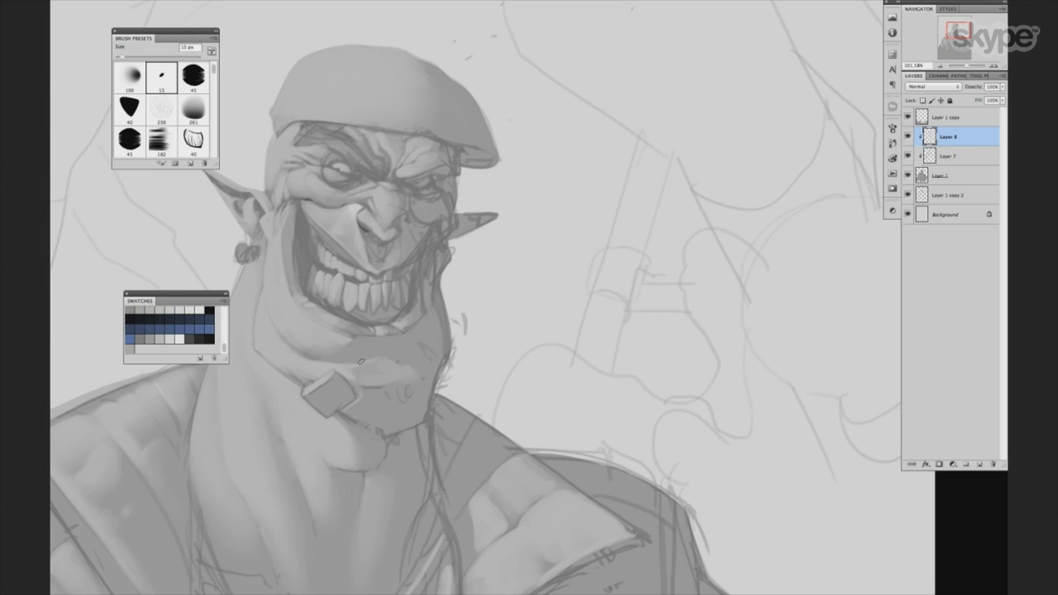
key(bracketleft)
key(bracketleft)
key(bracketright)
key(bracketright)
key(bracketright)
key(bracketright)
key(bracketright)
key(bracketleft)
key(bracketleft)
key(bracketleft)
key(bracketleft)
drag(363, 384, 390, 381)
key(bracketleft)
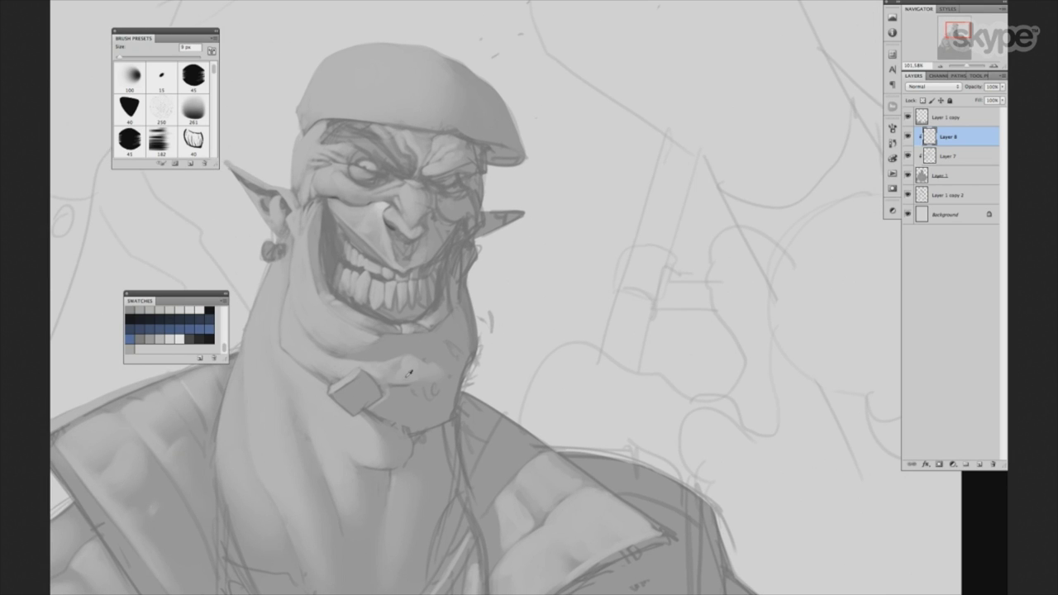
key(bracketright)
key(bracketright)
key(bracketright)
mouse_move(483, 377)
mouse_down()
mouse_move(466, 373)
mouse_move(492, 352)
mouse_move(491, 327)
mouse_up()
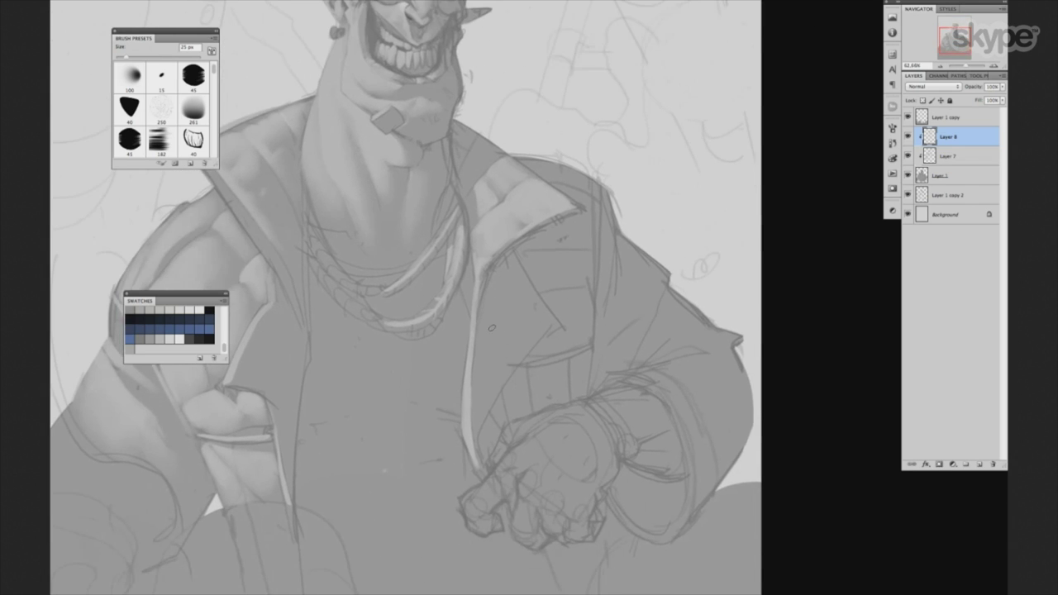
Zoom in on the clenched fist and paint light highlights on the knuckle.
drag(610, 380, 444, 405)
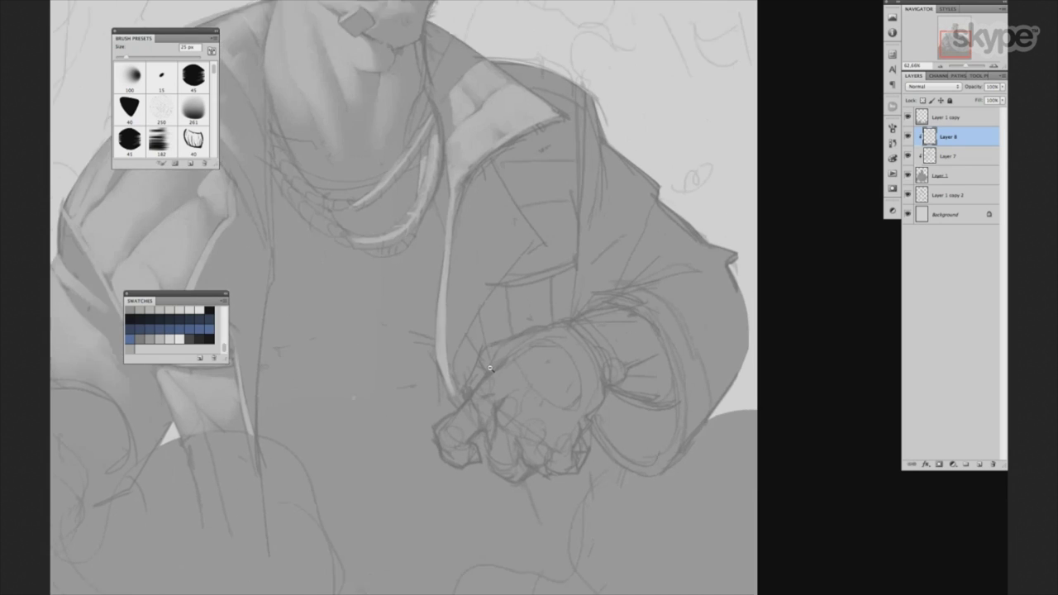
key(bracketleft)
key(bracketleft)
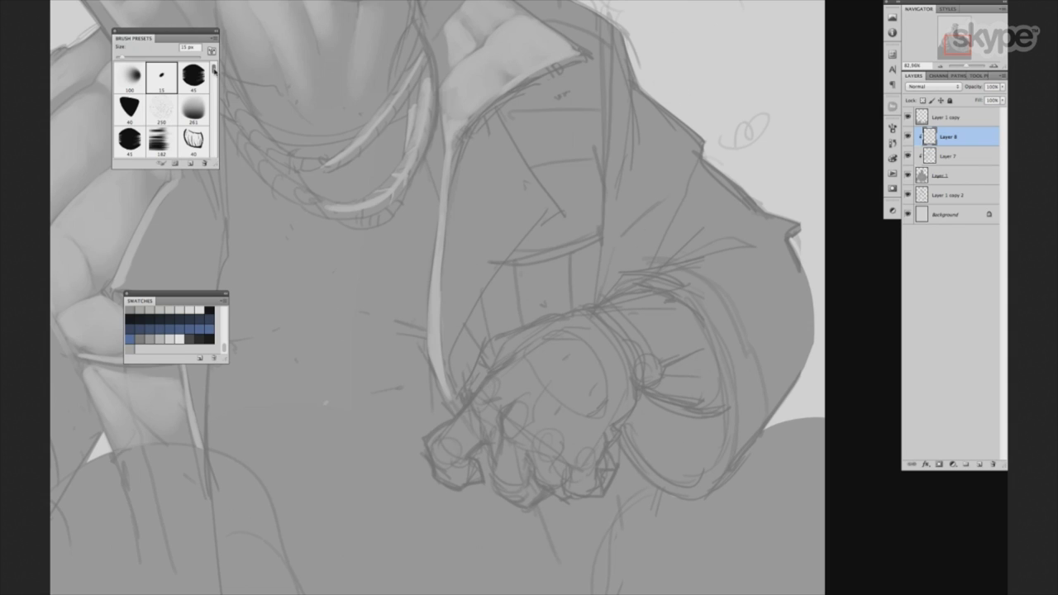
drag(213, 69, 217, 41)
key(bracketleft)
key(bracketleft)
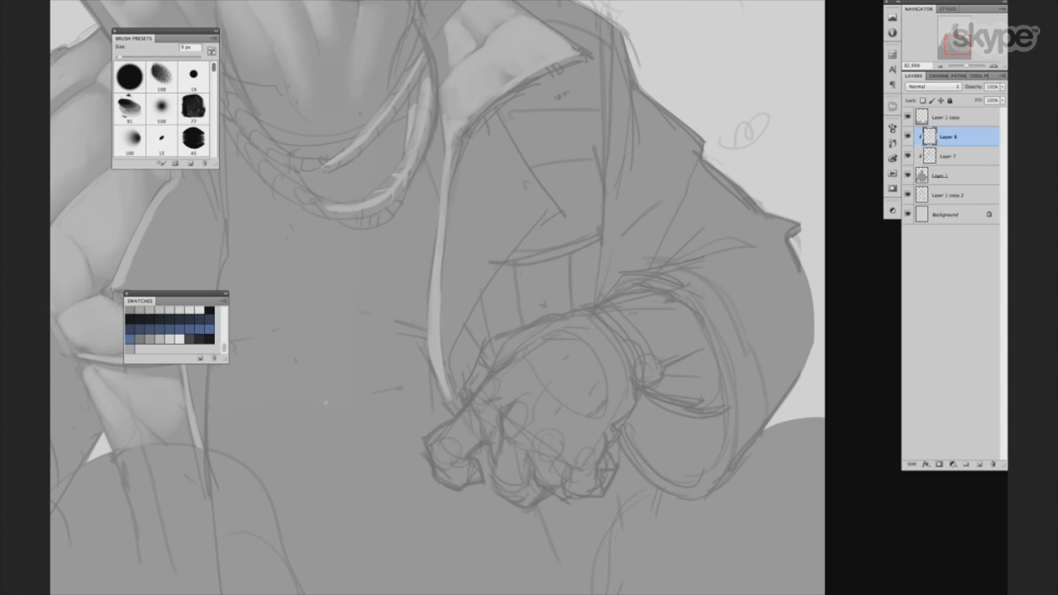
drag(430, 444, 445, 457)
key(bracketright)
key(comma)
key(bracketleft)
Paint light grey tones on the thumb at 8–25 px brush sizes.
key(bracketright)
key(bracketright)
key(bracketright)
scroll(507, 419, down, 1)
key(bracketleft)
key(bracketleft)
key(bracketleft)
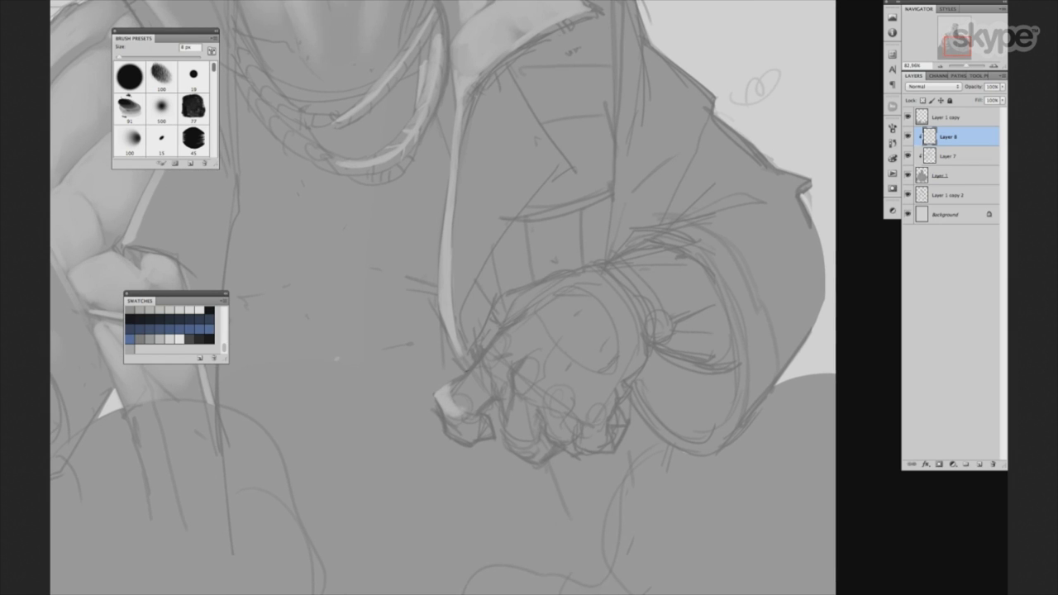
scroll(520, 347, up, 1)
key(bracketright)
key(bracketright)
key(bracketright)
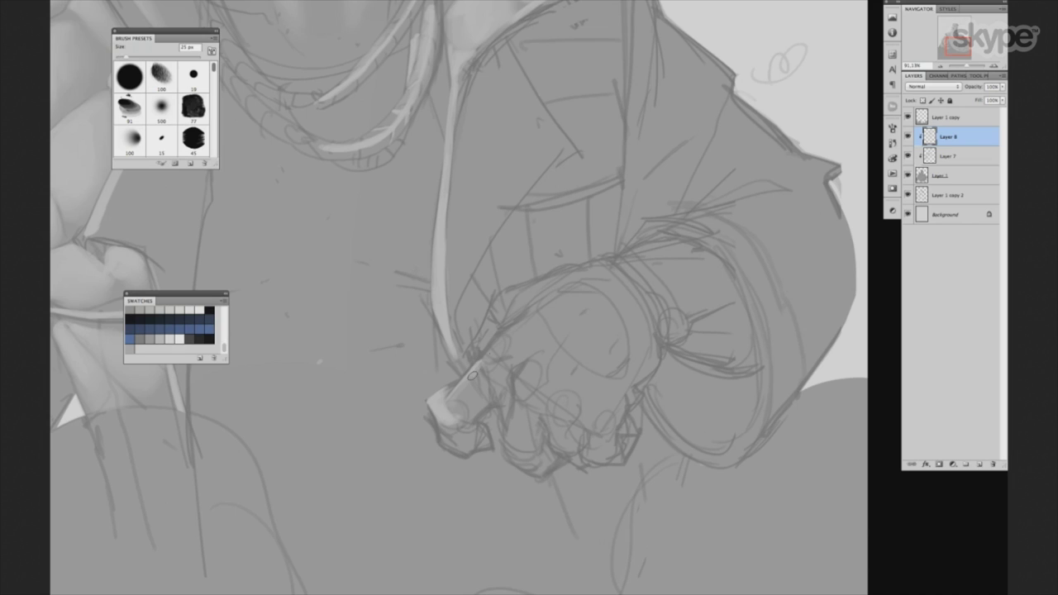
key(bracketright)
key(bracketleft)
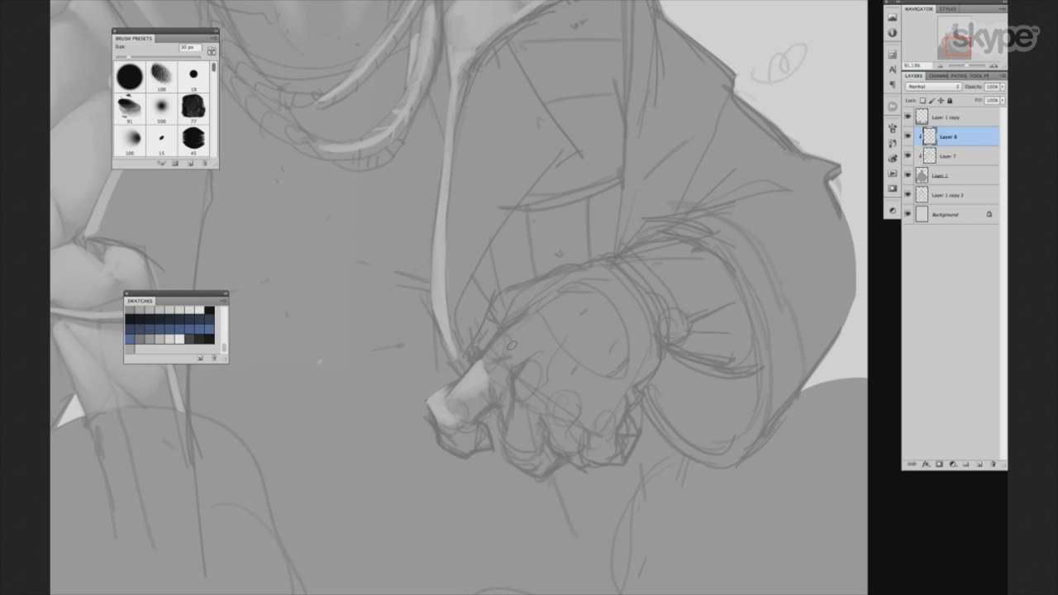
key(bracketright)
key(bracketright)
key(bracketright)
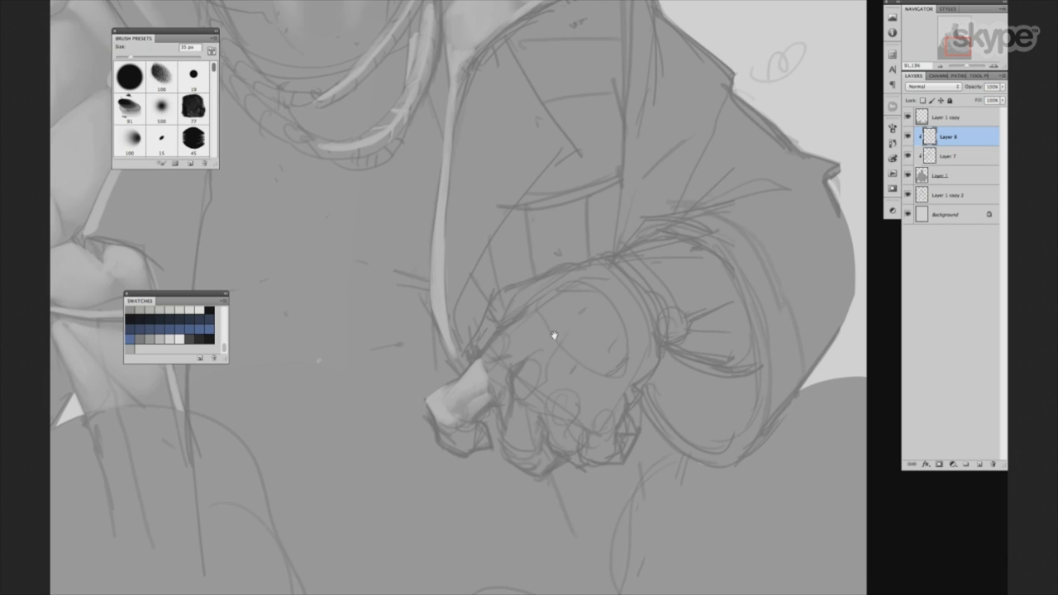
Lay broader light greys on the fist with a 40–45 px brush and recentre it.
scroll(483, 383, down, 1)
scroll(484, 384, right, 2)
key(bracketleft)
key(bracketleft)
key(bracketright)
key(bracketright)
key(bracketright)
key(bracketleft)
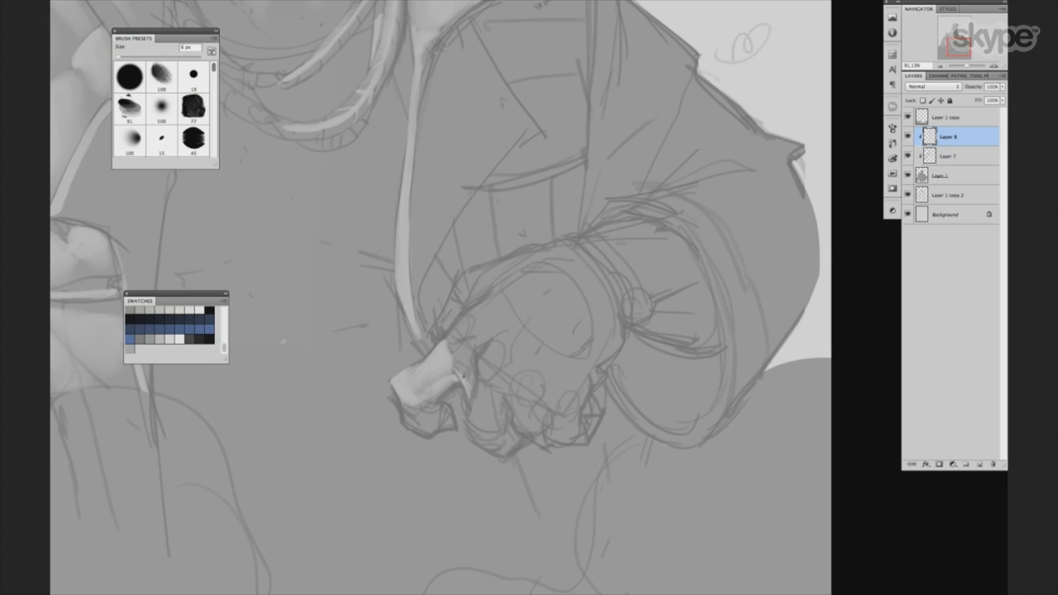
drag(467, 407, 441, 411)
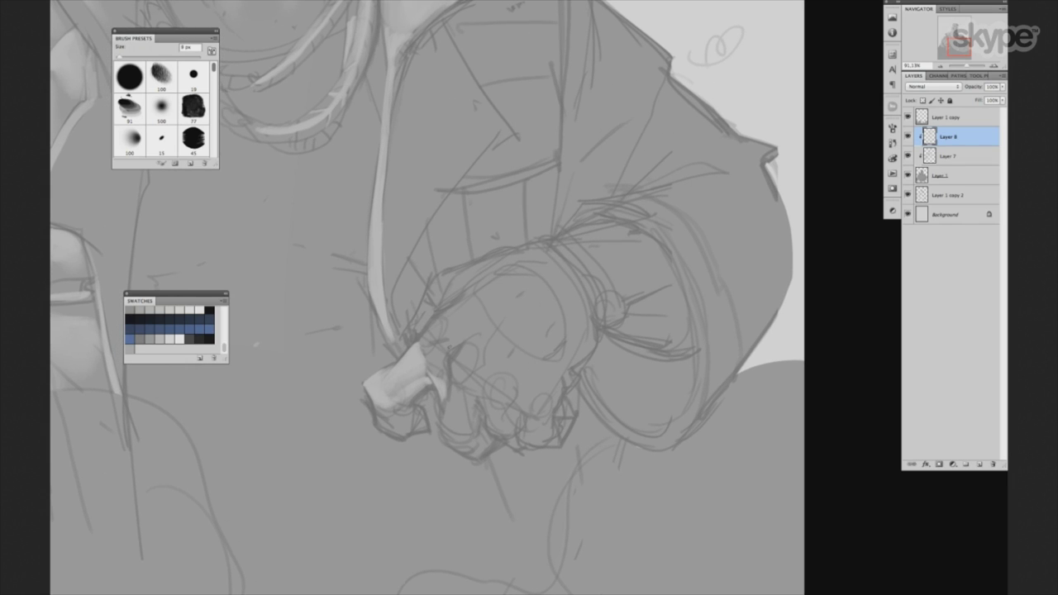
Paint light grey strokes on the knuckles with a 15–25 px brush.
key(bracketright)
drag(462, 358, 458, 385)
key(bracketright)
key(period)
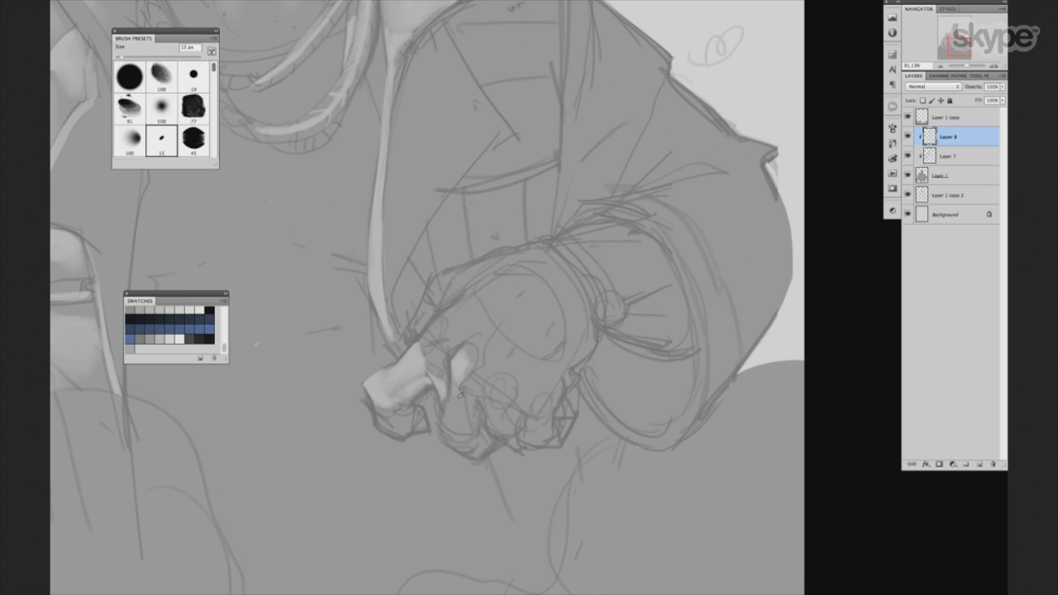
key(bracketright)
key(period)
drag(446, 386, 442, 400)
key(bracketleft)
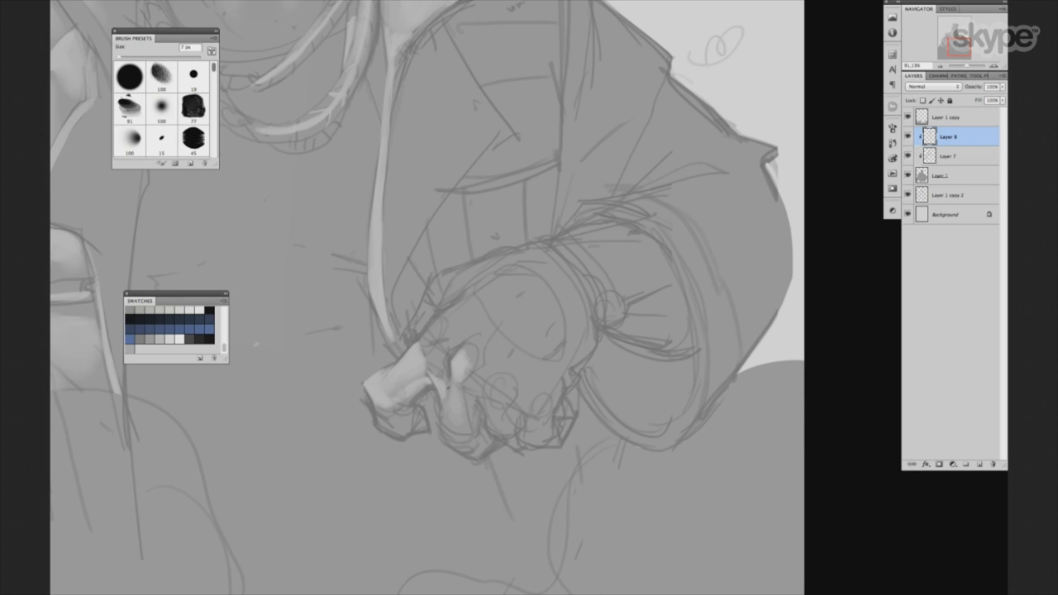
Lay faint light strokes across the back and top of the hand with 10–40 px brushes.
key(bracketright)
key(bracketright)
key(bracketright)
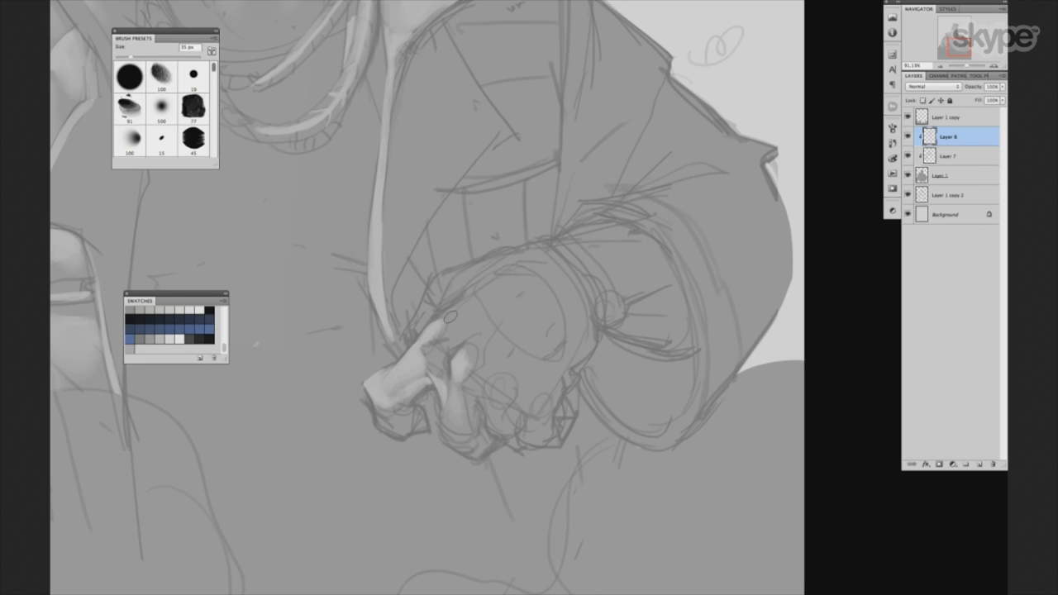
key(bracketleft)
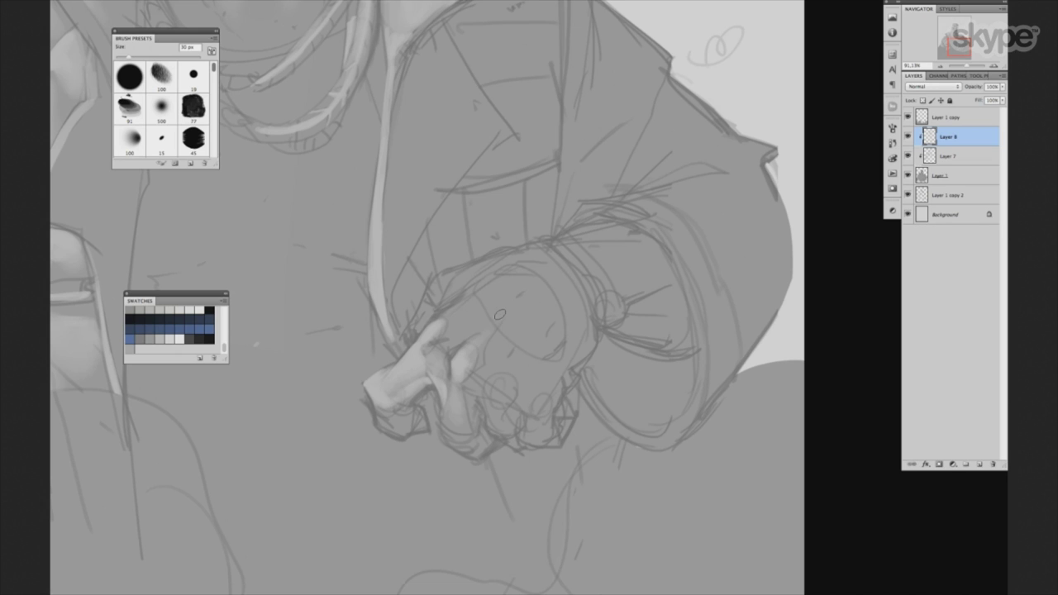
scroll(499, 250, right, 2)
click(168, 108)
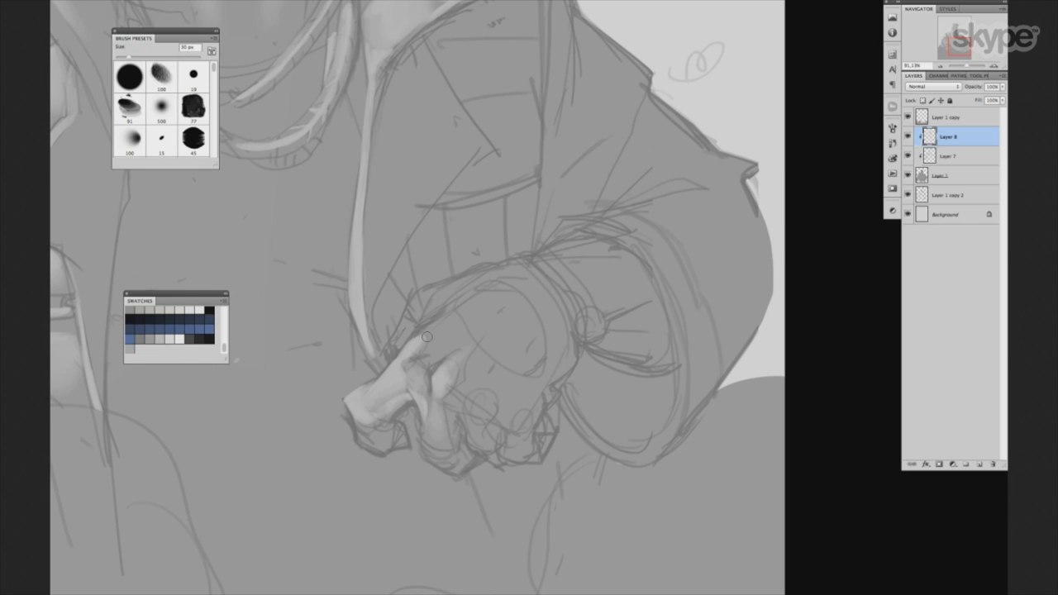
drag(418, 341, 468, 318)
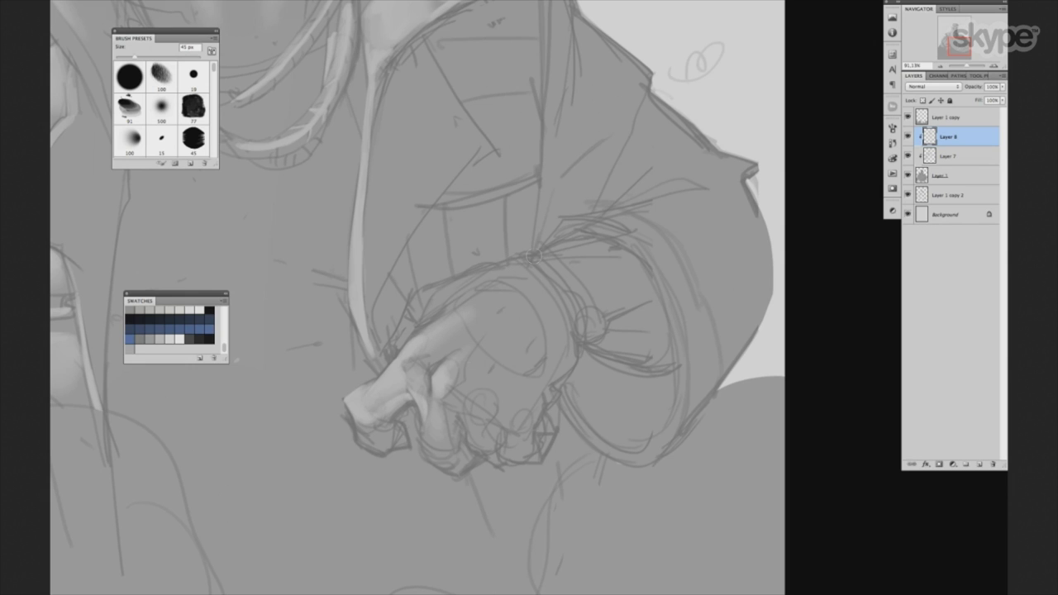
scroll(538, 306, down, 1)
click(164, 136)
key(bracketleft)
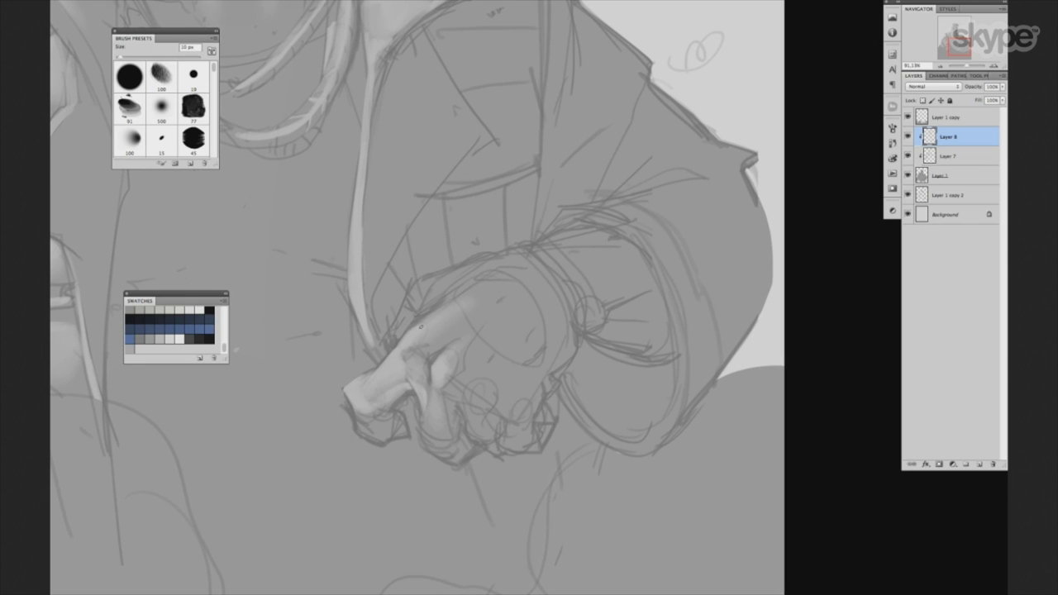
drag(443, 289, 431, 302)
key(bracketright)
key(bracketright)
key(bracketright)
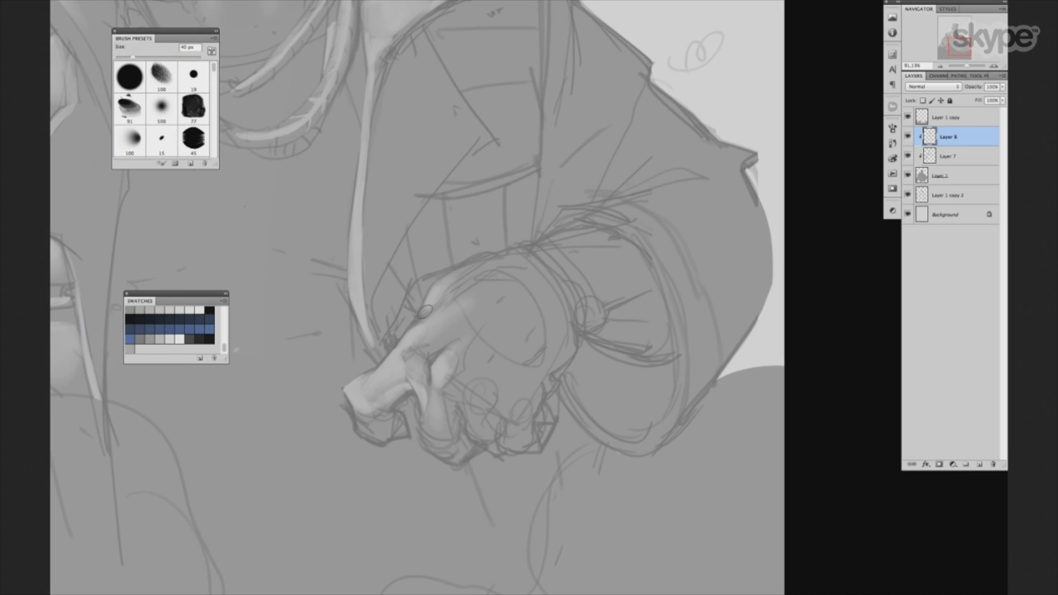
key(bracketright)
key(bracketright)
key(bracketright)
drag(439, 289, 467, 271)
Add a knuckle stroke and a diagonal stroke along the finger at 20–40 px.
key(bracketright)
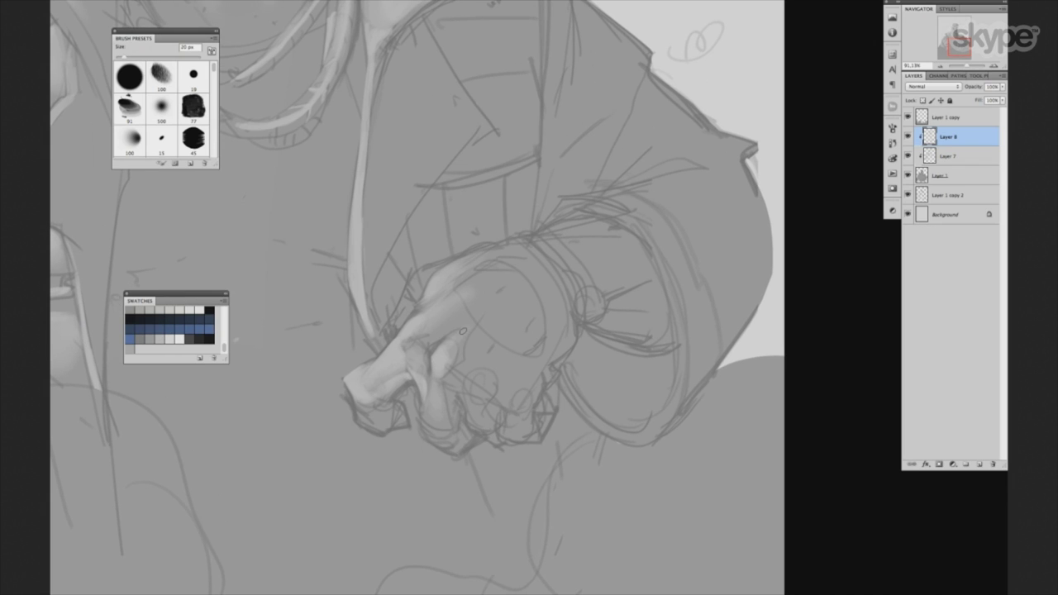
key(bracketright)
key(bracketright)
drag(470, 376, 477, 388)
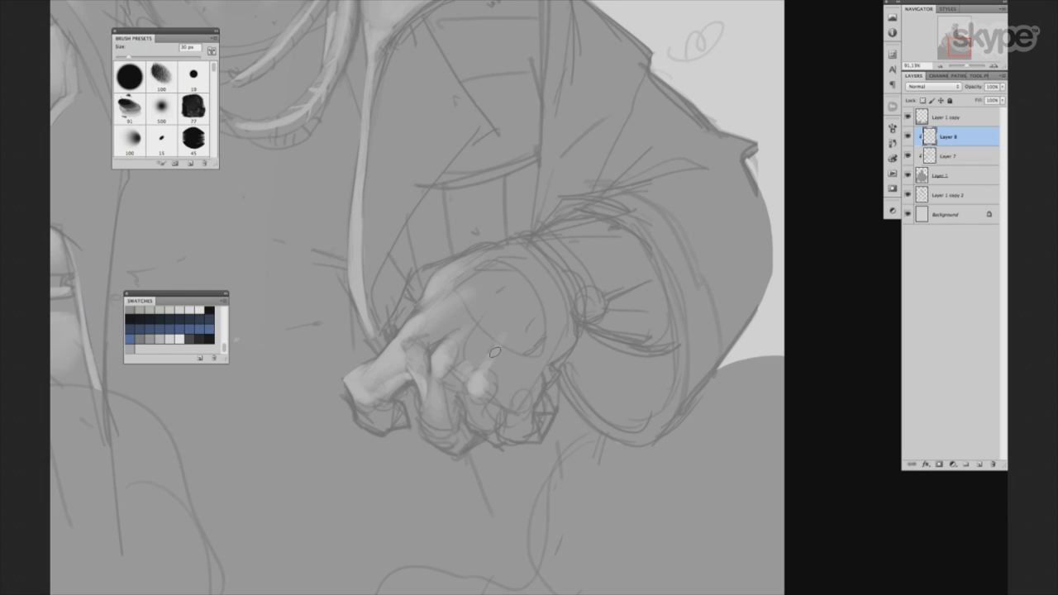
key(bracketright)
drag(494, 364, 514, 322)
key(bracketleft)
key(bracketleft)
key(bracketleft)
key(bracketleft)
key(bracketright)
key(bracketright)
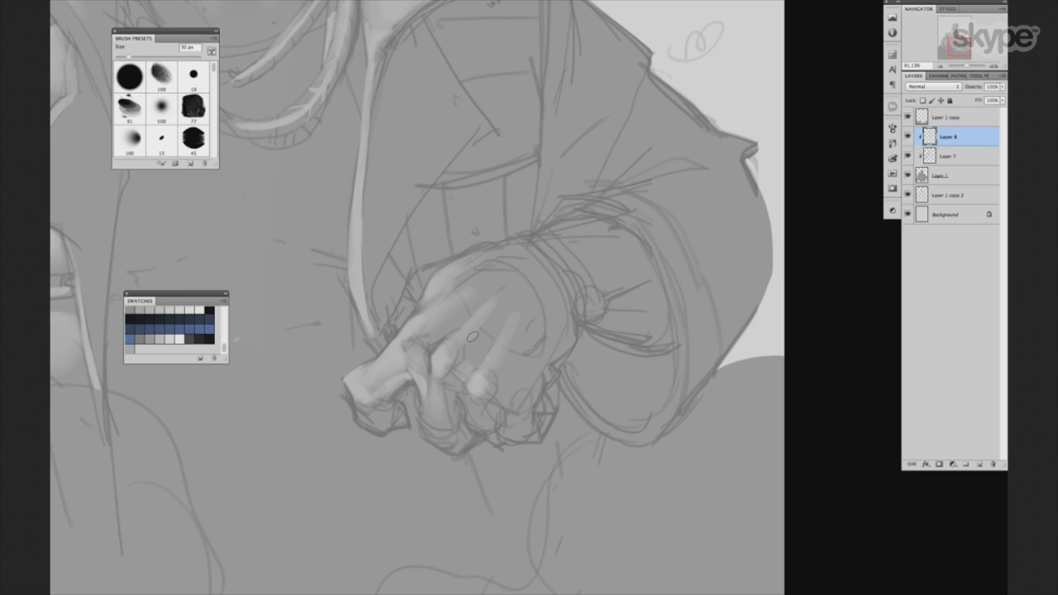
Dab bright highlights on the lower knuckles with a 15–25 px brush.
key(bracketright)
key(period)
key(period)
key(comma)
key(bracketright)
key(bracketright)
key(bracketright)
key(bracketright)
key(bracketright)
key(bracketleft)
key(bracketleft)
key(bracketright)
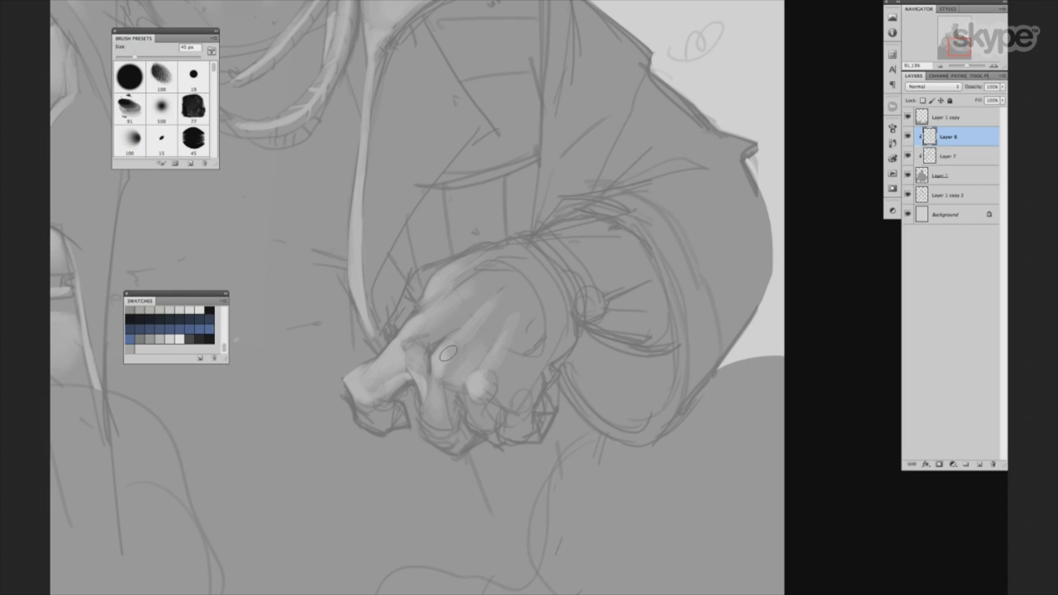
key(bracketleft)
key(bracketright)
key(bracketleft)
key(bracketleft)
key(bracketleft)
key(bracketleft)
key(bracketleft)
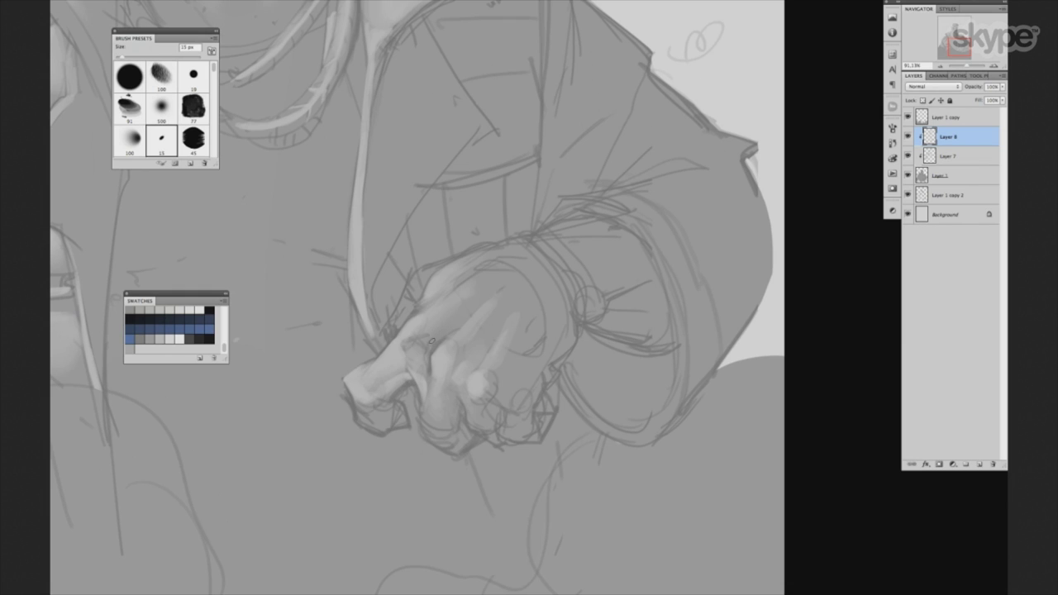
key(bracketright)
key(bracketright)
key(bracketleft)
key(bracketleft)
key(bracketright)
key(bracketright)
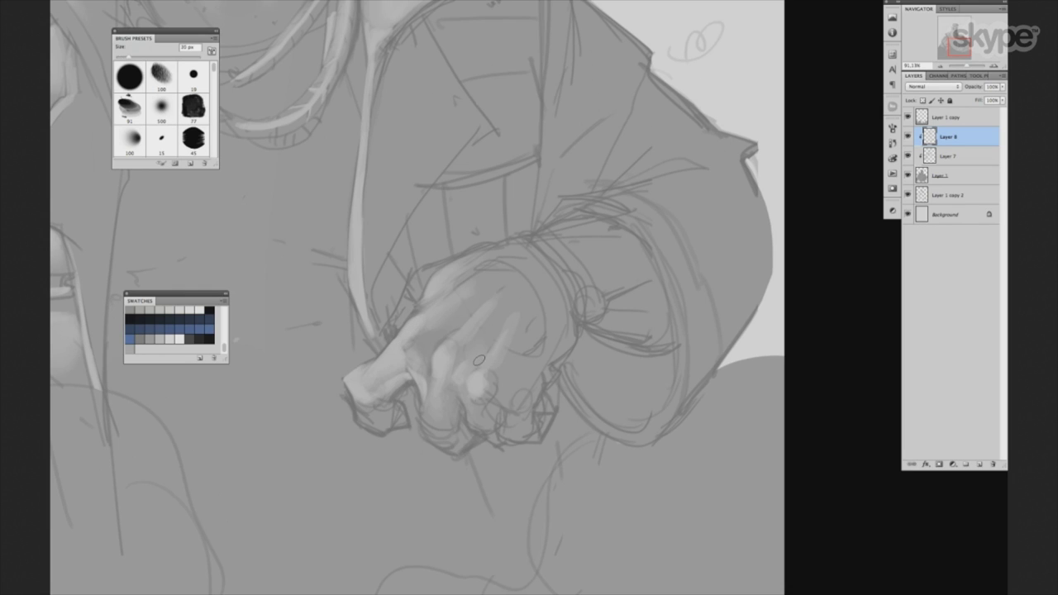
key(period)
key(bracketright)
click(480, 387)
mouse_move(501, 402)
mouse_down()
mouse_move(518, 406)
mouse_move(512, 394)
mouse_up()
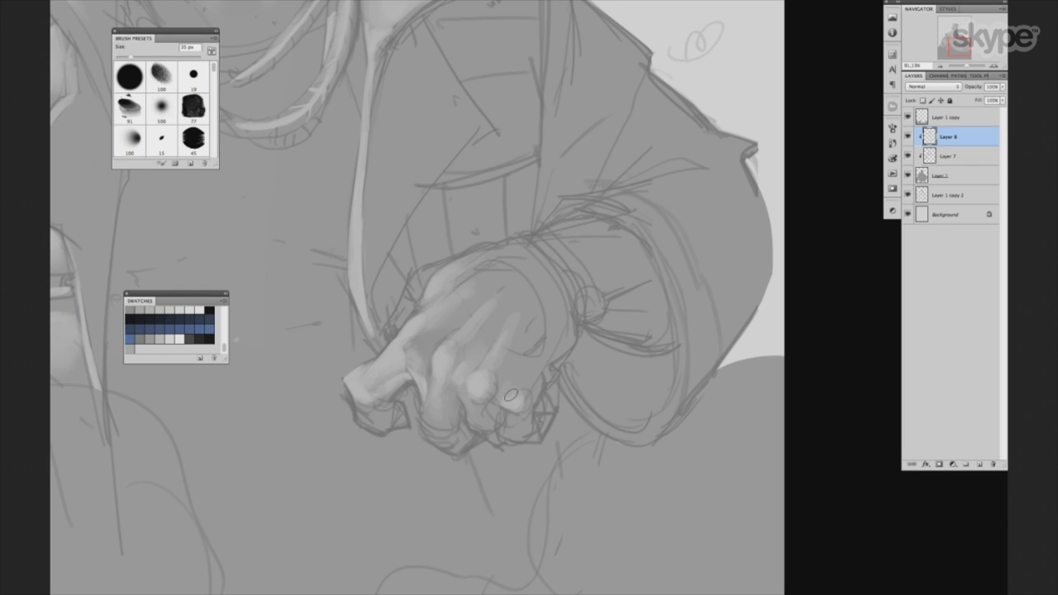
Lighten the back of the hand with a 45–80 px brush.
key(bracketright)
key(bracketright)
key(bracketright)
key(bracketright)
key(bracketright)
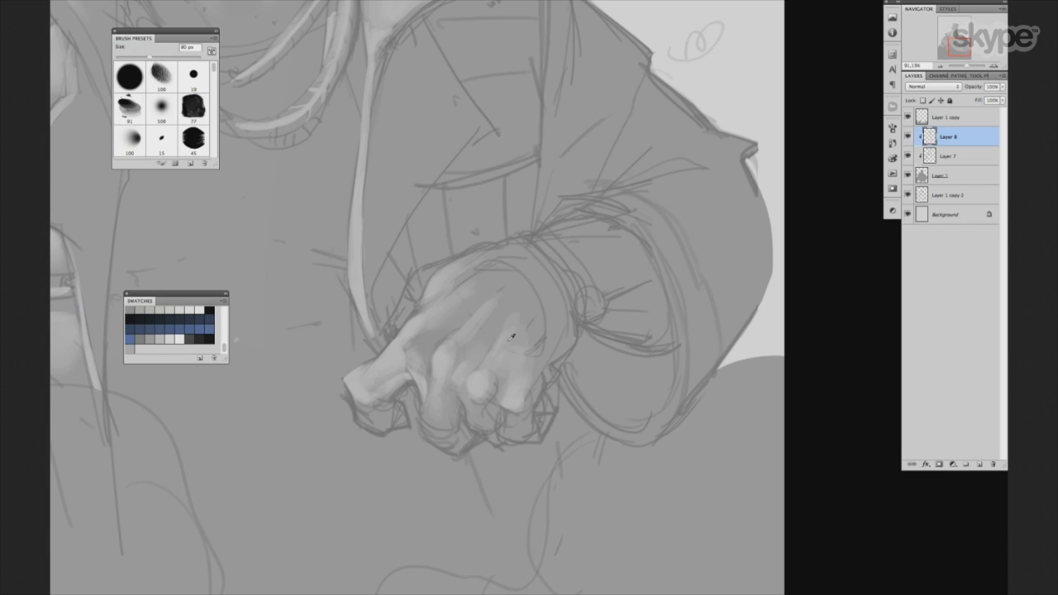
drag(485, 319, 493, 285)
scroll(428, 294, down, 1)
scroll(428, 294, down, 1)
Reframe the view on the whole fist while resizing the brush between 20 and 50 px.
key(bracketright)
scroll(428, 294, down, 1)
key(bracketright)
scroll(487, 273, up, 1)
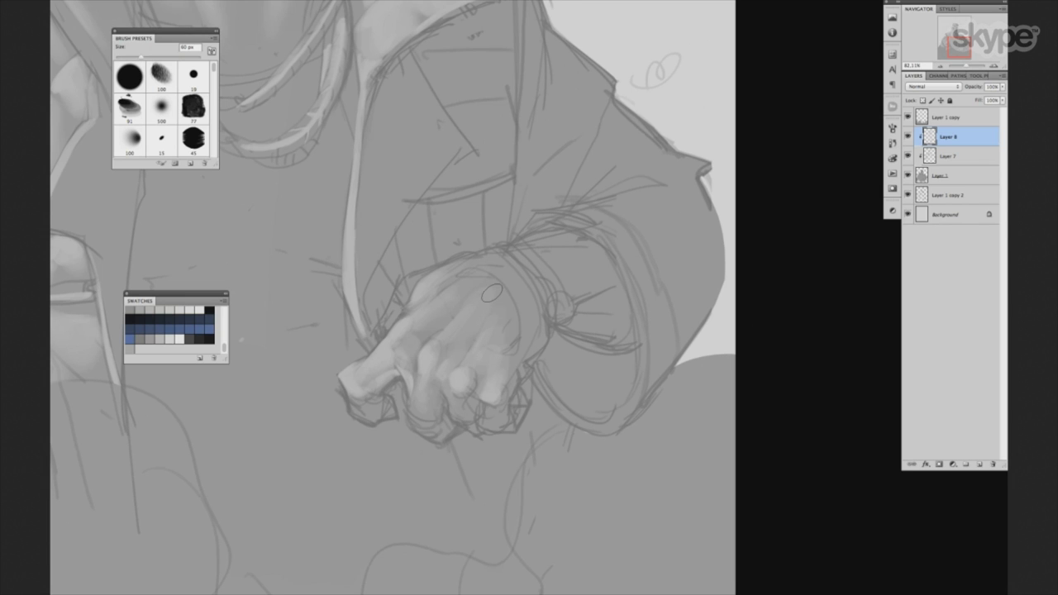
scroll(385, 401, up, 1)
scroll(385, 401, up, 2)
scroll(385, 400, up, 1)
key(bracketleft)
key(bracketleft)
key(bracketleft)
key(bracketleft)
key(bracketleft)
key(bracketright)
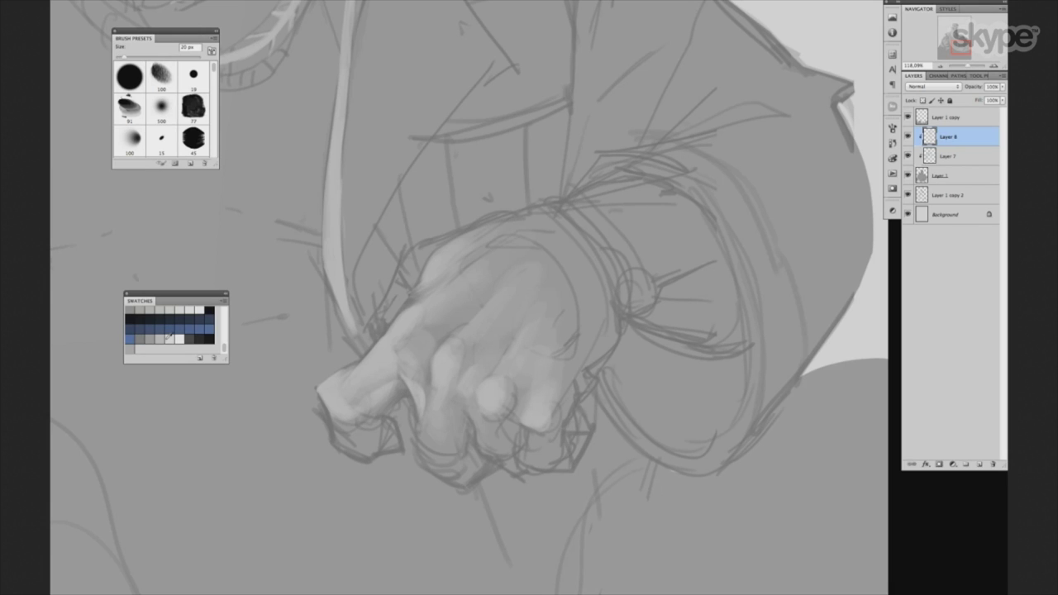
alt+click(503, 317)
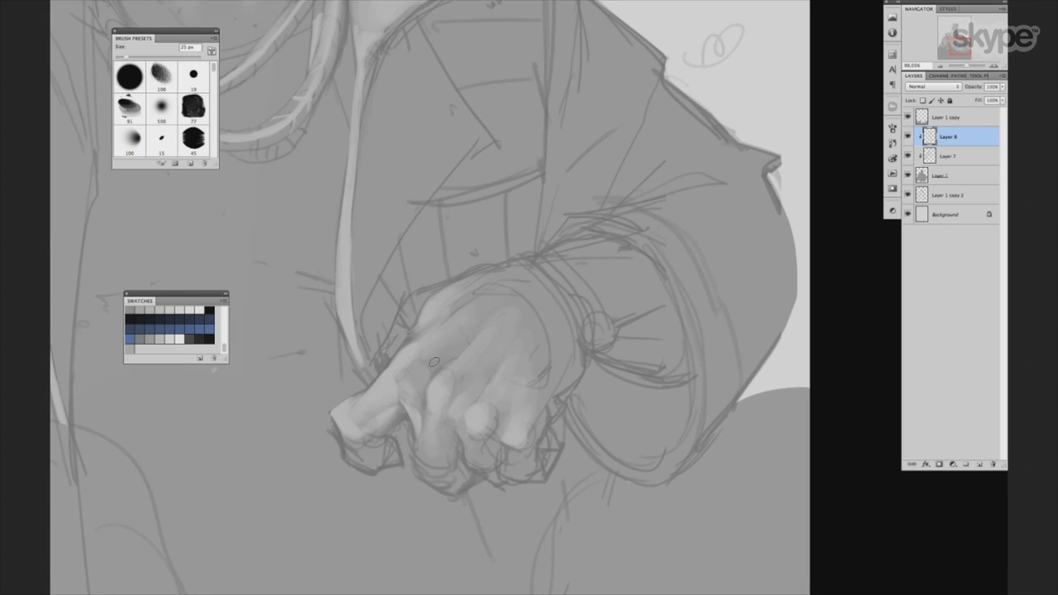
key(bracketright)
drag(541, 366, 523, 356)
key(bracketleft)
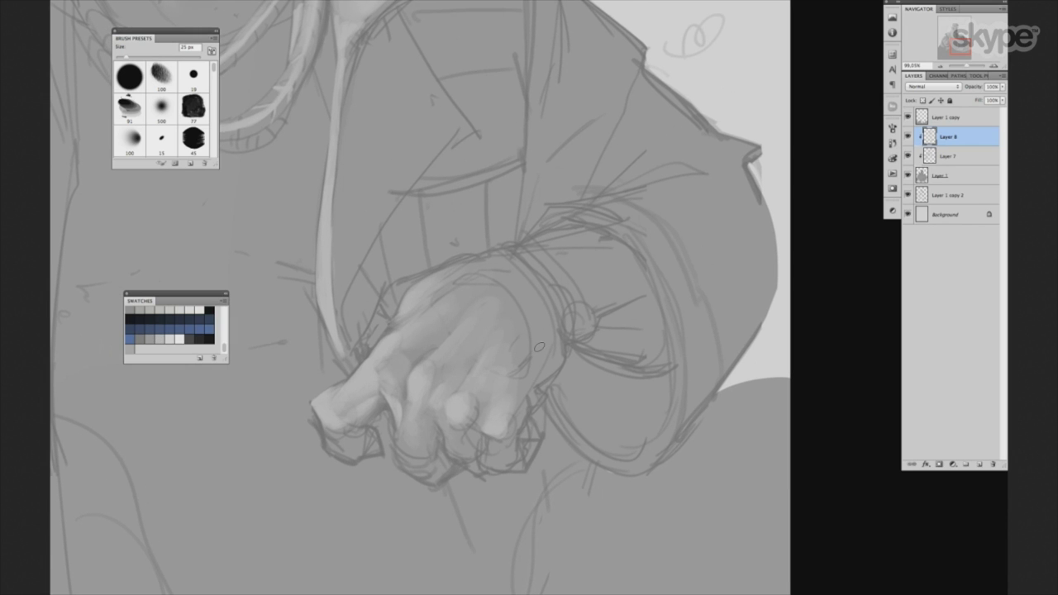
Shade the fist with brush sizes from tiny up to 80 px, working toward the cuff.
scroll(539, 347, down, 2)
key(bracketleft)
key(bracketleft)
key(bracketleft)
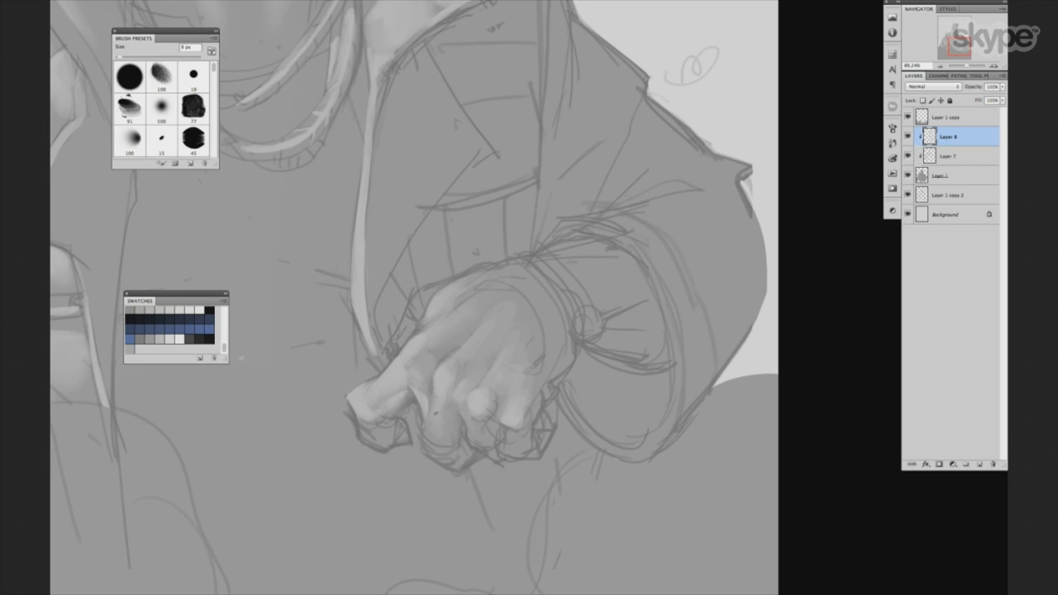
key(bracketright)
key(bracketright)
key(bracketright)
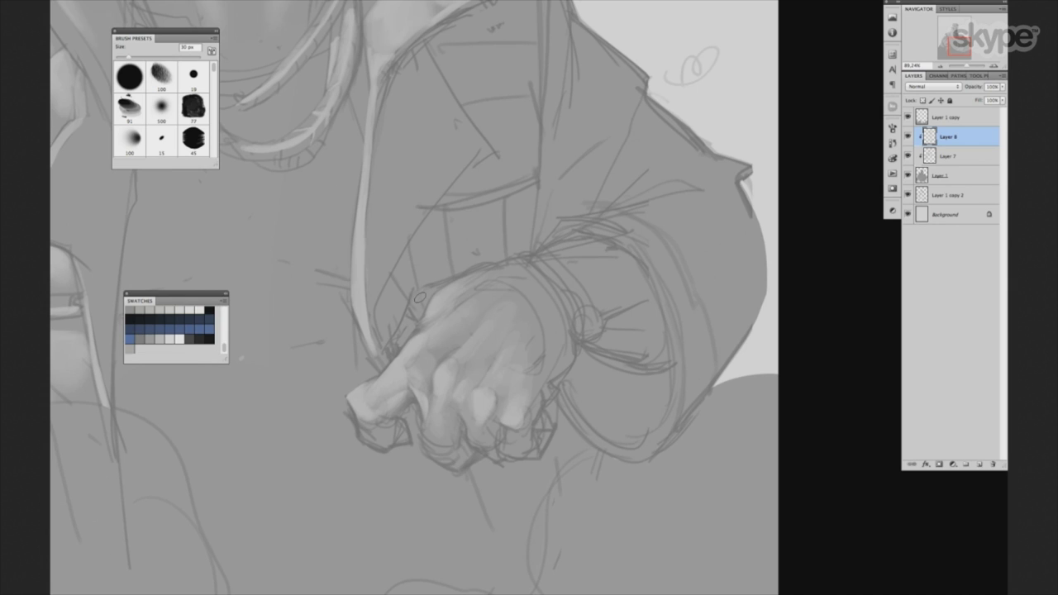
key(comma)
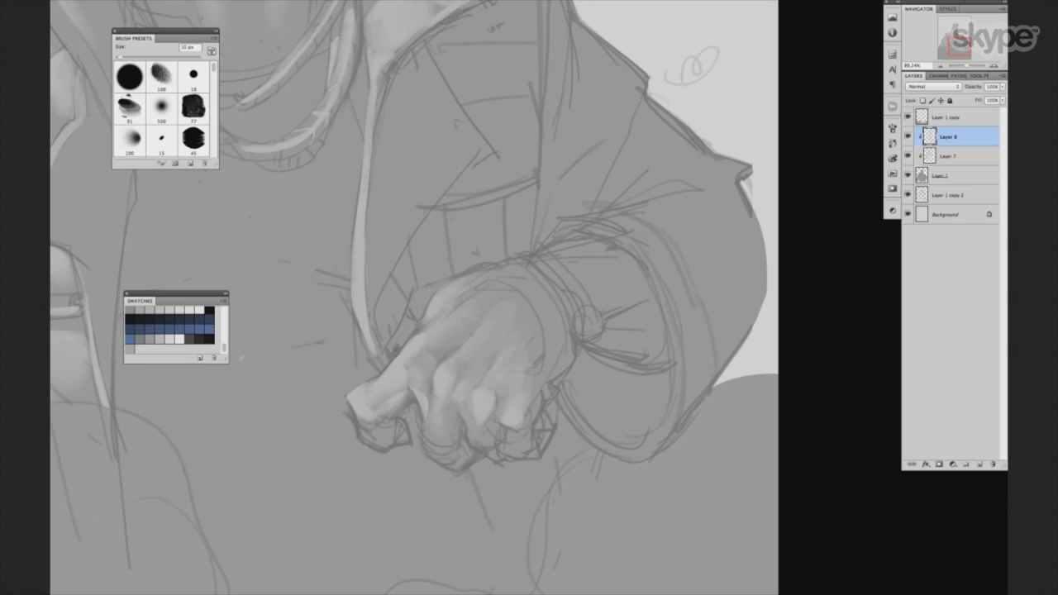
key(bracketright)
key(bracketright)
key(bracketright)
key(bracketright)
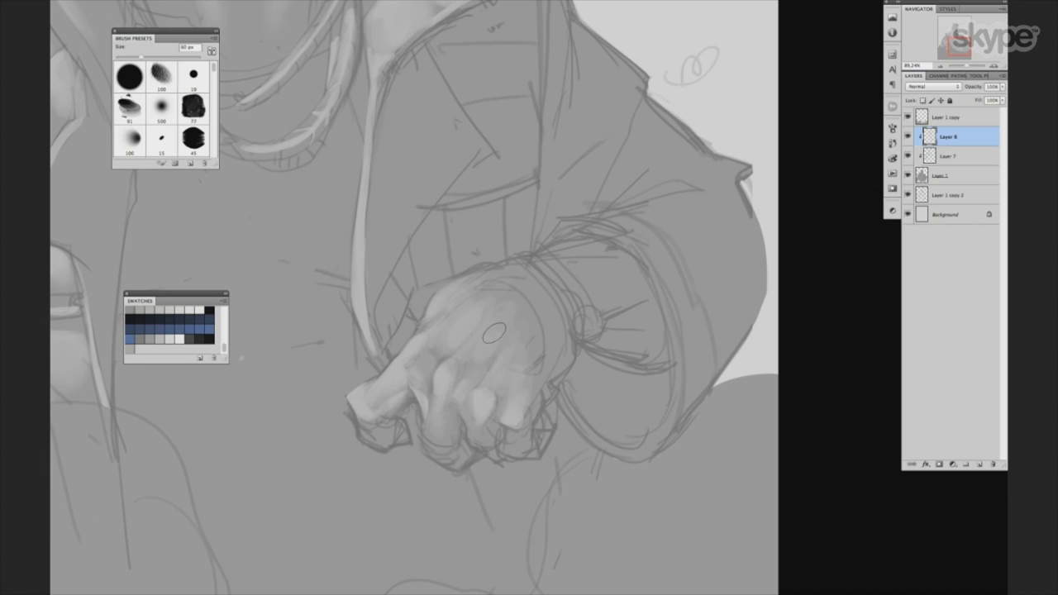
key(bracketright)
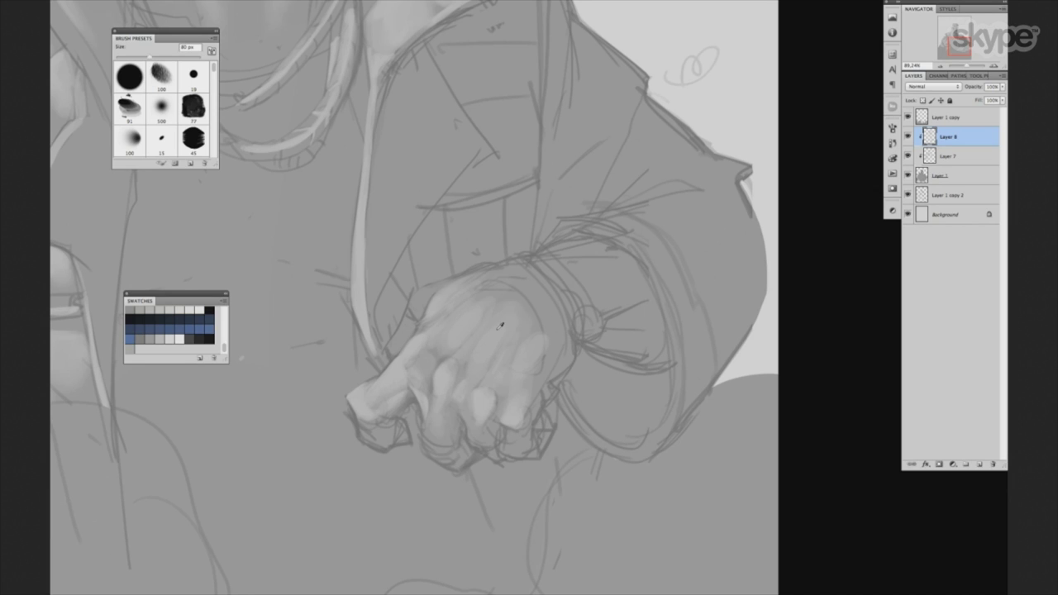
key(bracketleft)
key(bracketleft)
key(bracketleft)
key(bracketleft)
key(bracketright)
key(bracketright)
key(bracketright)
key(bracketleft)
key(bracketleft)
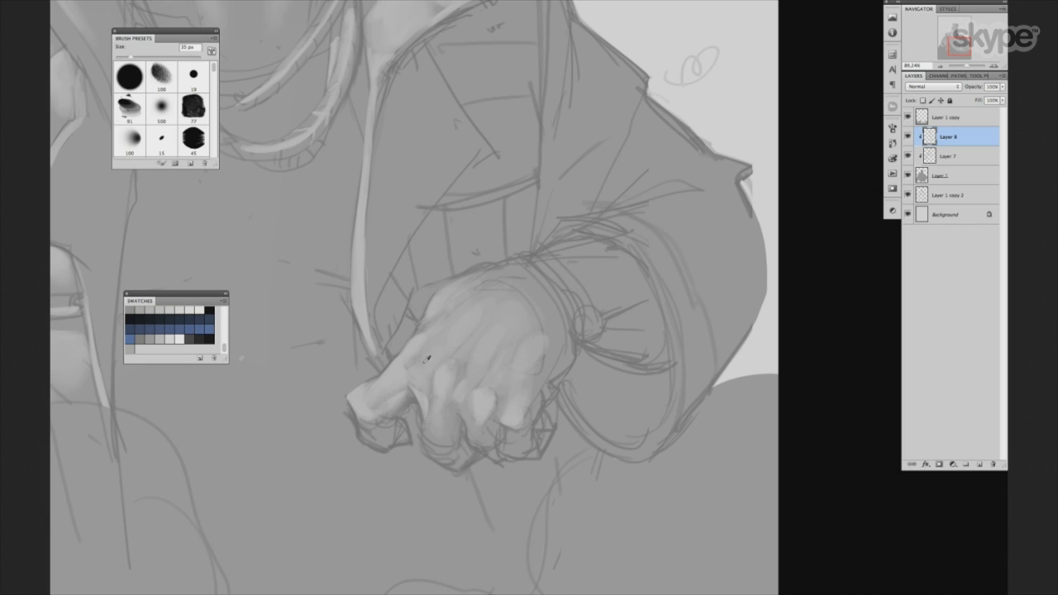
key(bracketleft)
key(bracketleft)
key(bracketright)
key(bracketright)
key(bracketright)
key(bracketright)
Paint crisp highlights and darker gaps between the knuckles at around 15–20 px.
key(bracketleft)
key(bracketleft)
key(bracketleft)
key(bracketleft)
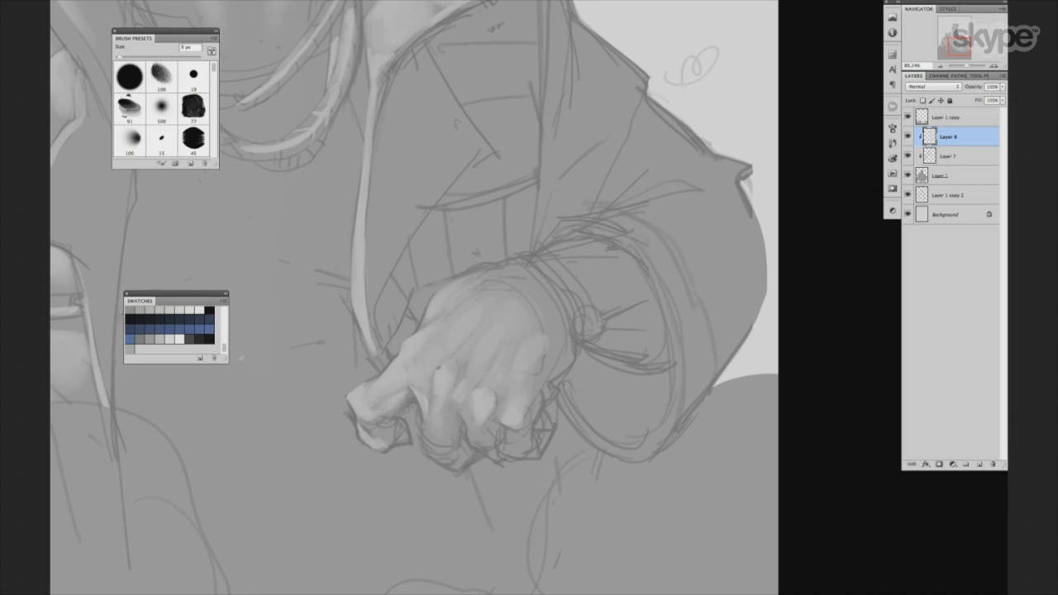
key(bracketright)
key(bracketright)
key(bracketleft)
key(bracketleft)
key(bracketleft)
key(bracketright)
key(period)
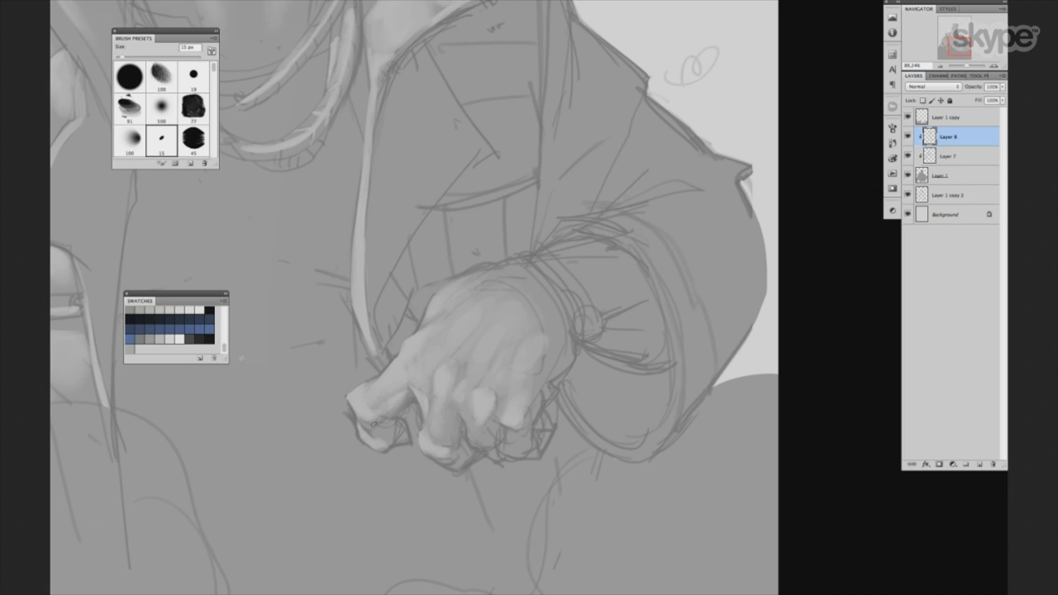
key(bracketright)
key(bracketright)
key(bracketleft)
key(bracketleft)
key(bracketleft)
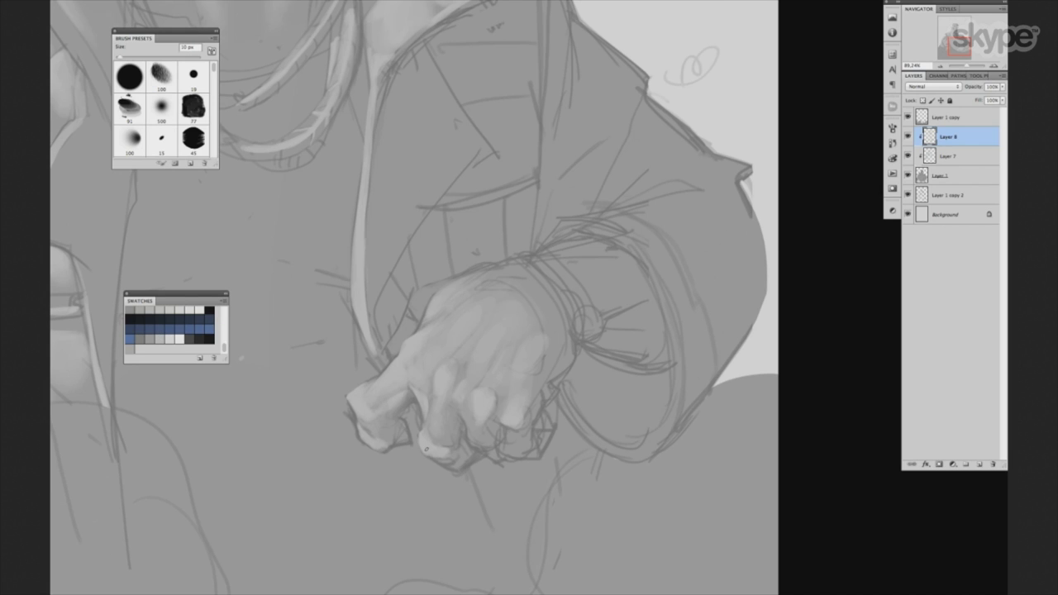
key(bracketright)
key(bracketright)
key(bracketleft)
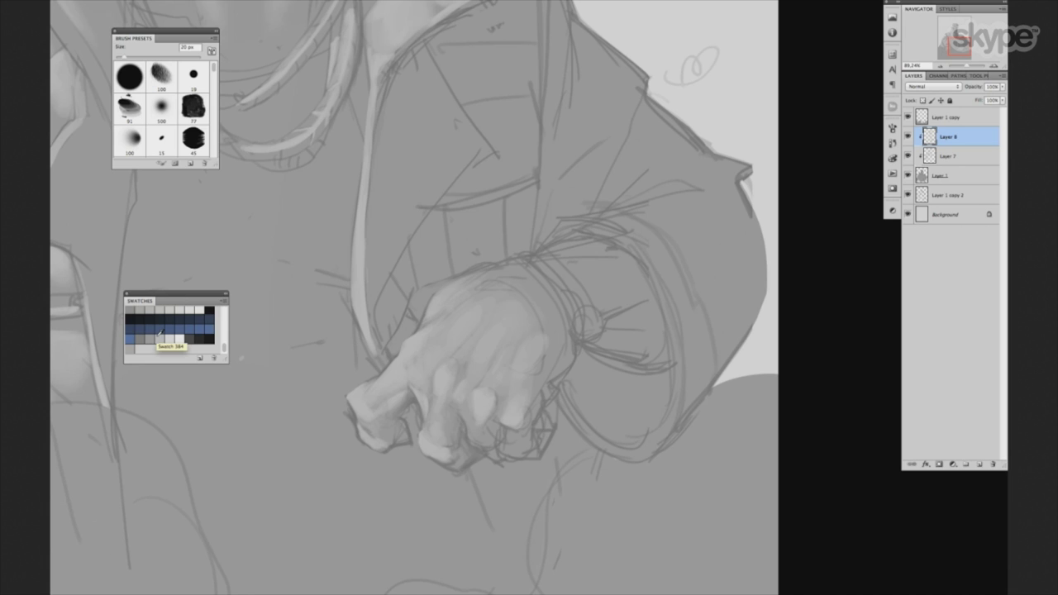
key(bracketleft)
key(bracketleft)
key(bracketright)
key(bracketright)
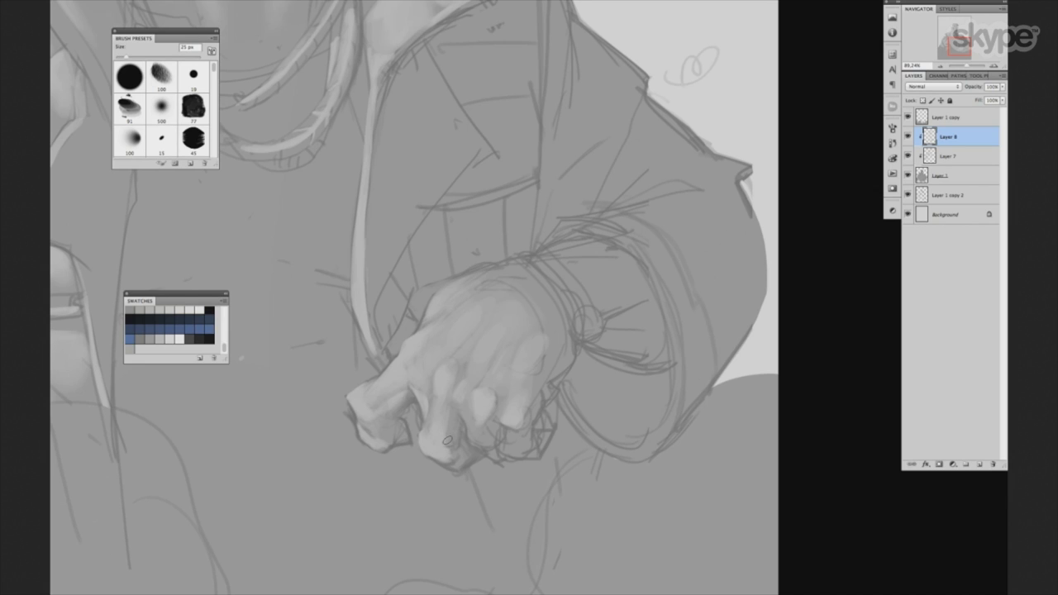
key(bracketright)
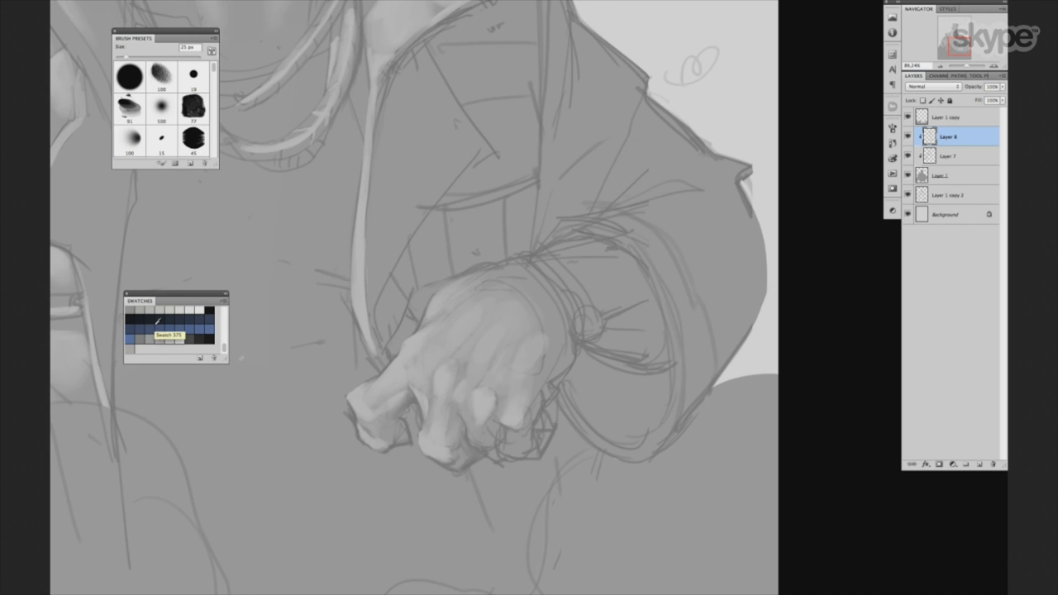
key(bracketleft)
key(bracketleft)
key(bracketleft)
key(bracketleft)
key(bracketright)
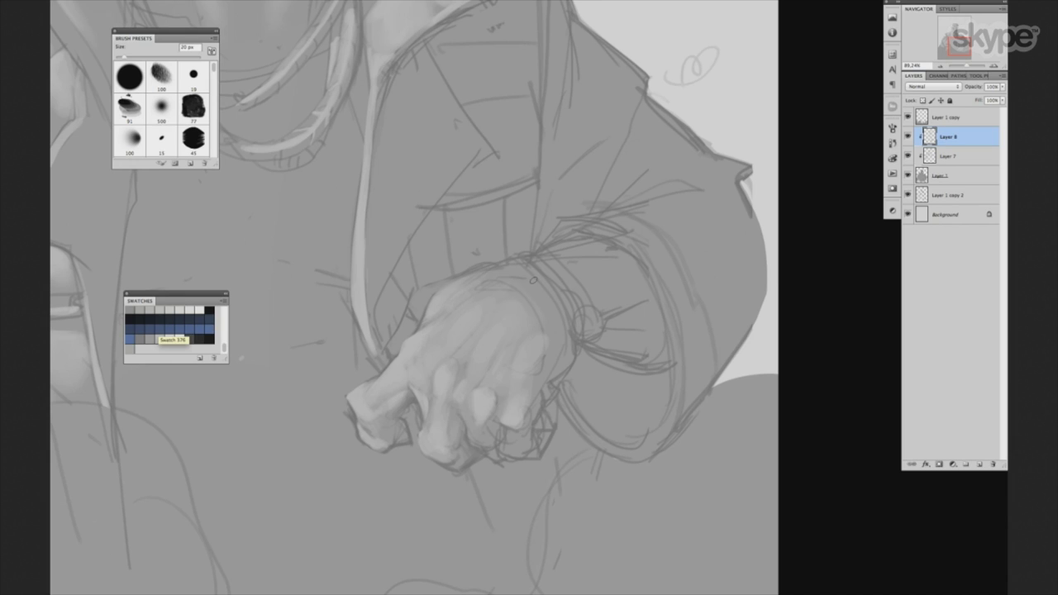
key(bracketright)
key(bracketright)
key(bracketright)
key(bracketleft)
drag(580, 361, 586, 381)
Paint over the sleeve cuff lines at the wrist with the 15 px round brush.
key(bracketleft)
key(bracketleft)
key(bracketleft)
key(bracketright)
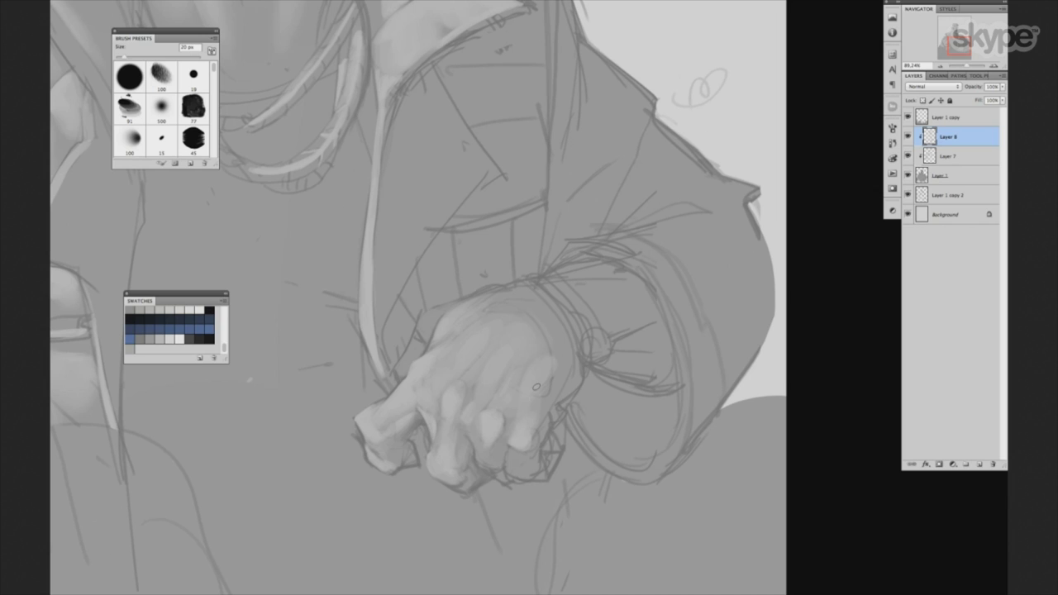
click(165, 141)
key(bracketleft)
key(bracketleft)
key(bracketright)
key(bracketright)
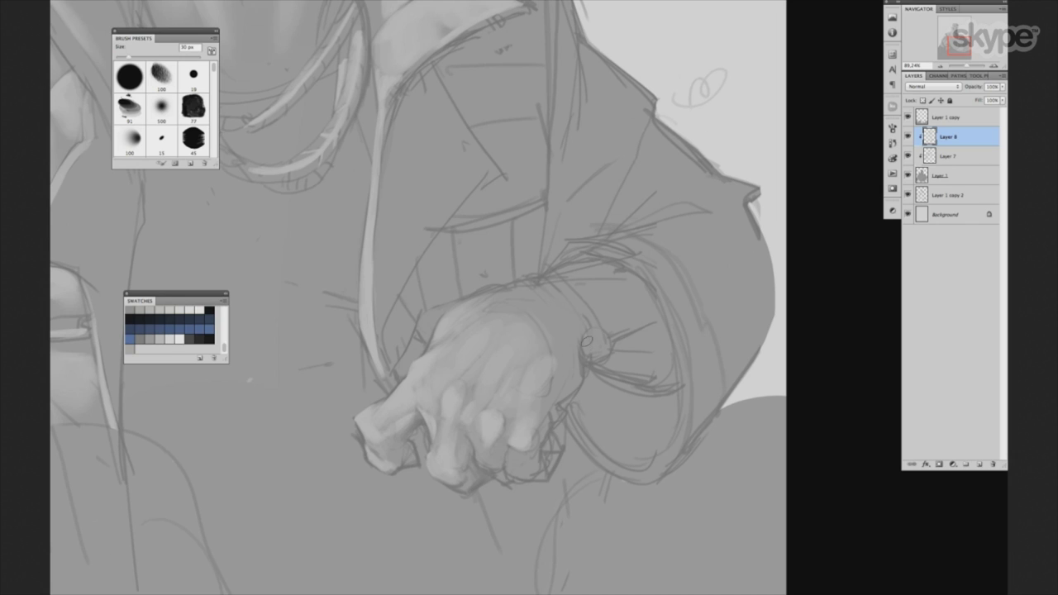
key(bracketright)
key(bracketleft)
key(bracketleft)
key(bracketleft)
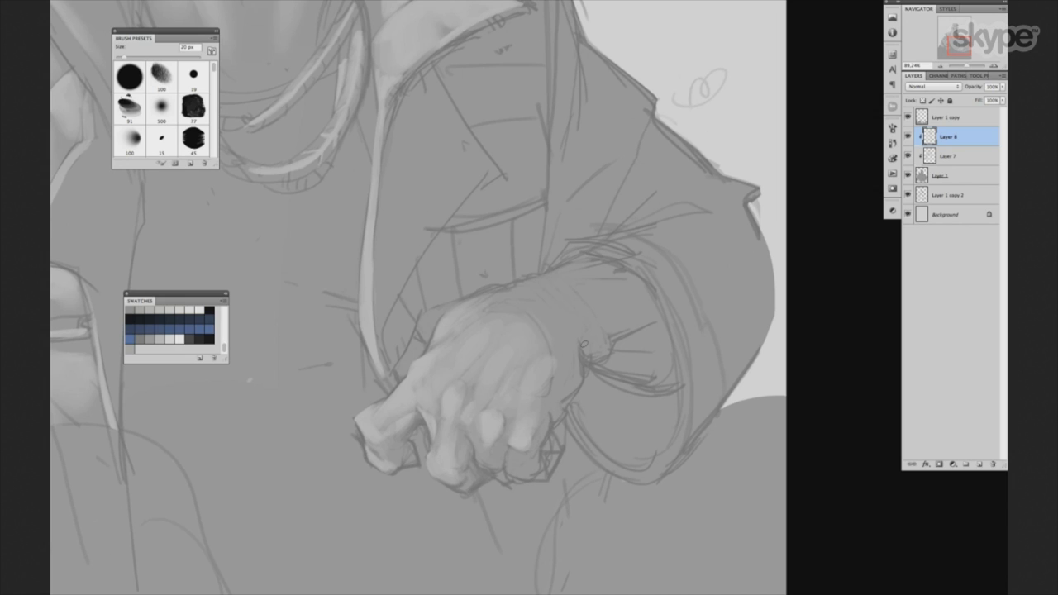
key(bracketright)
key(bracketleft)
key(bracketright)
key(period)
key(bracketleft)
key(bracketleft)
key(bracketleft)
key(bracketleft)
key(bracketright)
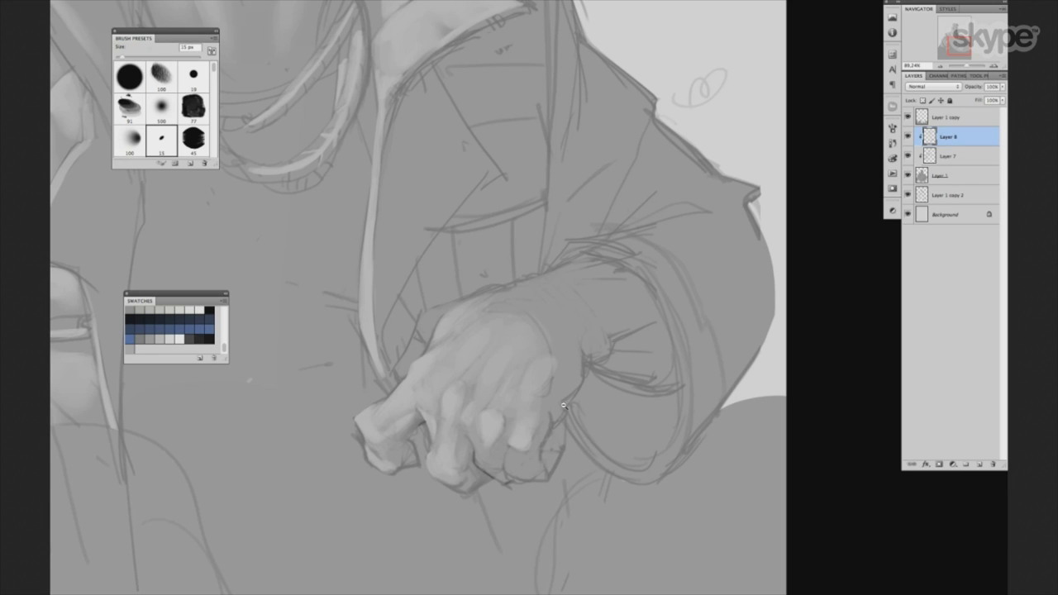
Zoom out to view the orc's face and torso.
scroll(563, 405, down, 2)
mouse_move(667, 321)
mouse_down()
mouse_move(489, 348)
mouse_move(565, 381)
mouse_move(553, 446)
mouse_up()
scroll(510, 347, up, 2)
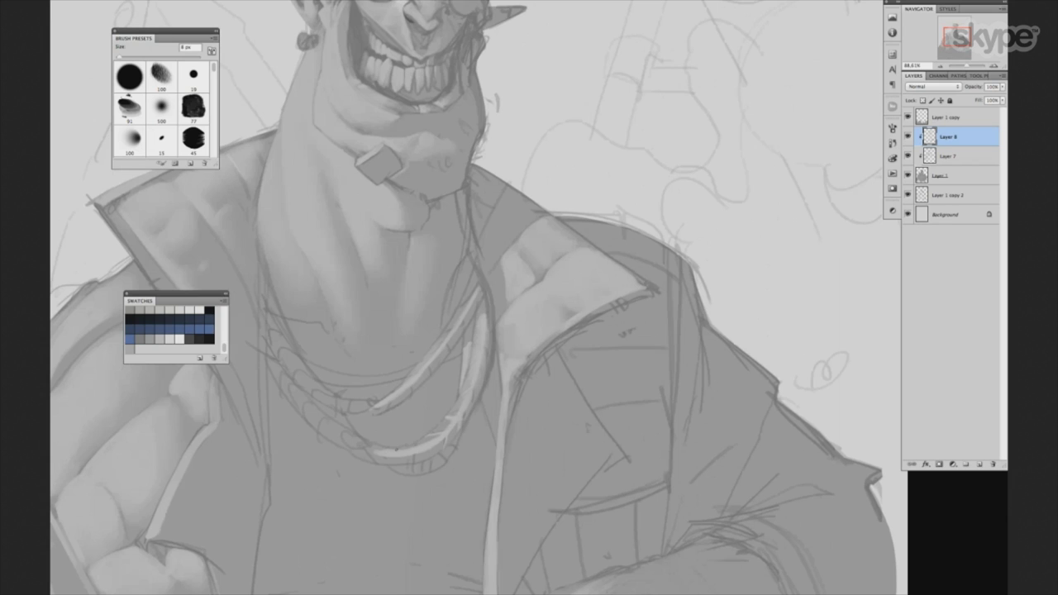
Pan up to the head and beret, setting the brush around 15 px.
key(bracketright)
key(bracketleft)
key(bracketleft)
scroll(460, 325, up, 5)
key(bracketright)
key(bracketright)
key(bracketright)
key(bracketright)
key(bracketright)
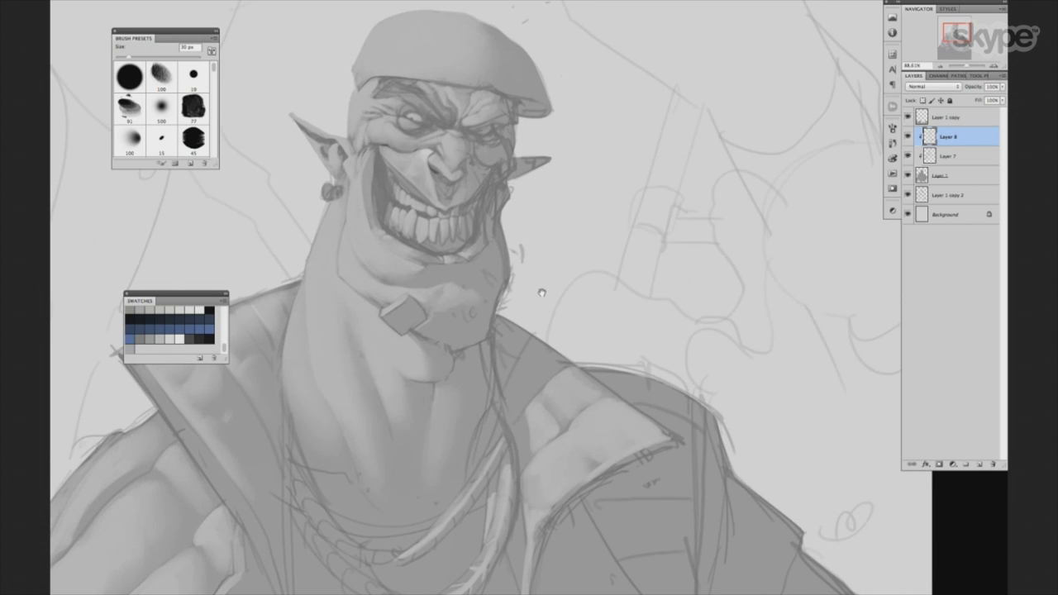
scroll(538, 290, up, 3)
key(bracketright)
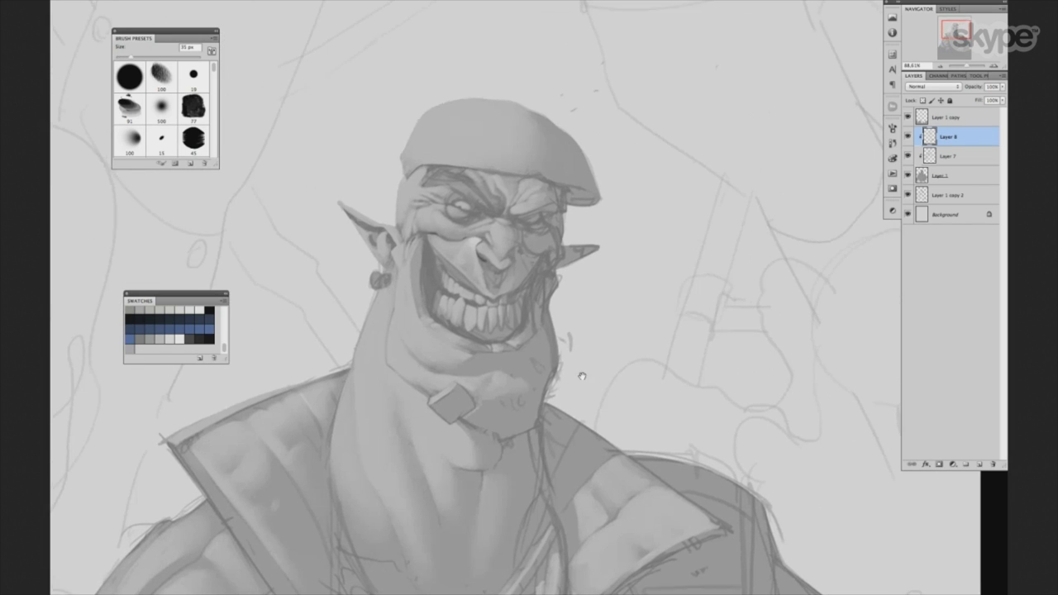
scroll(401, 294, up, 3)
key(bracketleft)
key(bracketleft)
key(bracketleft)
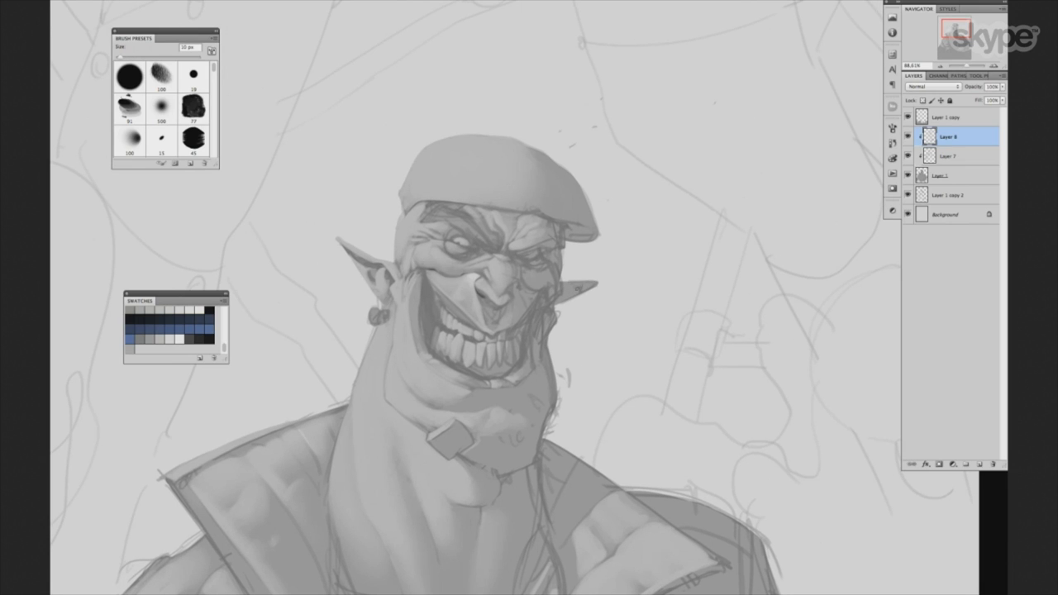
key(bracketright)
key(bracketright)
drag(587, 185, 587, 218)
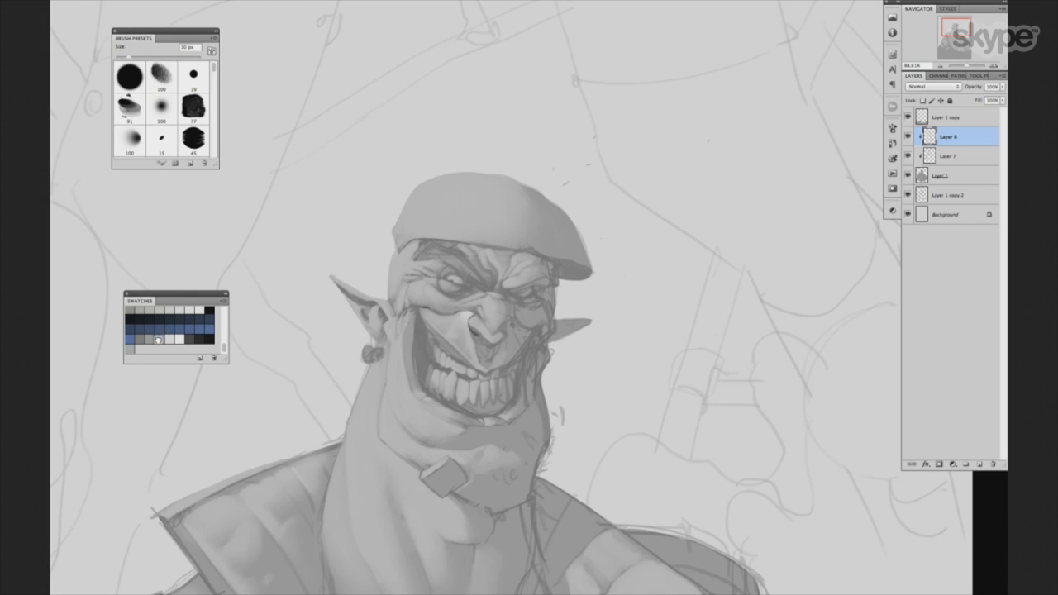
Shade the ear, jaw and chin with small brush sizes around 15 px.
scroll(599, 309, down, 2)
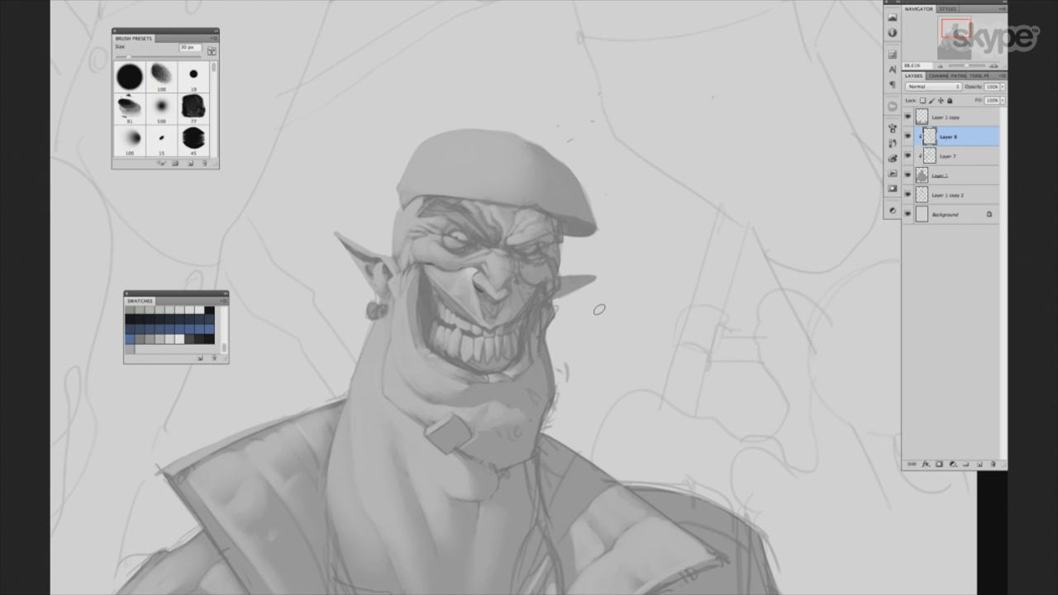
key(bracketleft)
key(bracketright)
scroll(562, 400, down, 2)
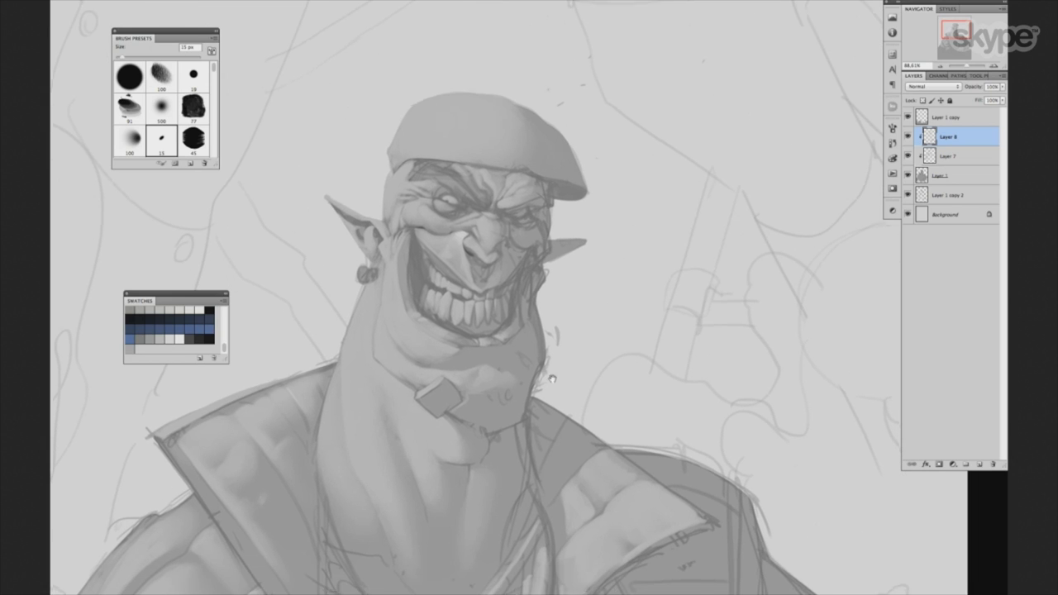
scroll(579, 355, down, 3)
key(bracketright)
key(bracketright)
key(bracketright)
key(bracketright)
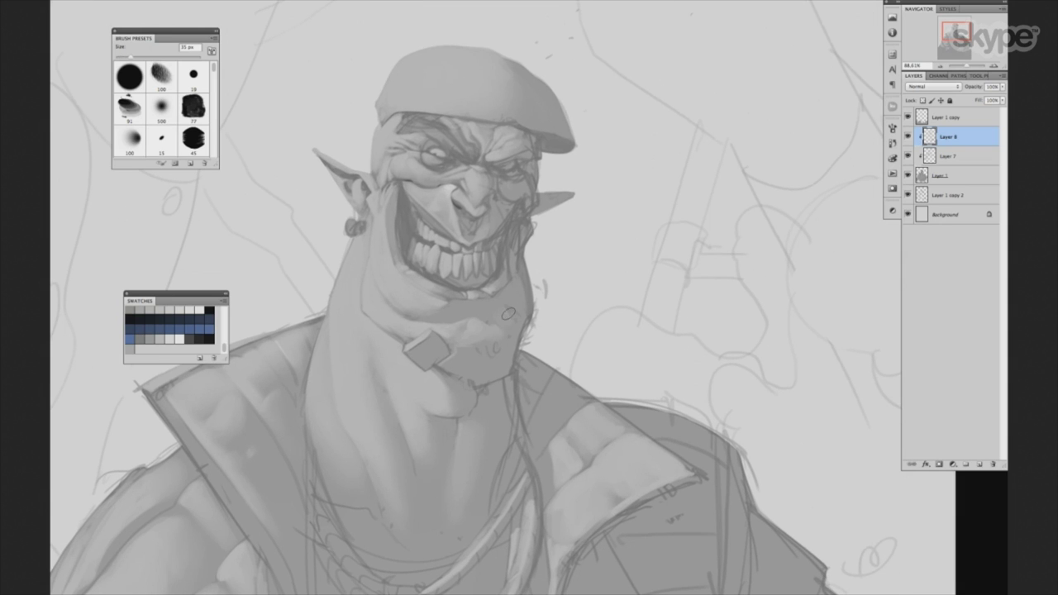
key(bracketleft)
scroll(626, 329, down, 5)
key(bracketleft)
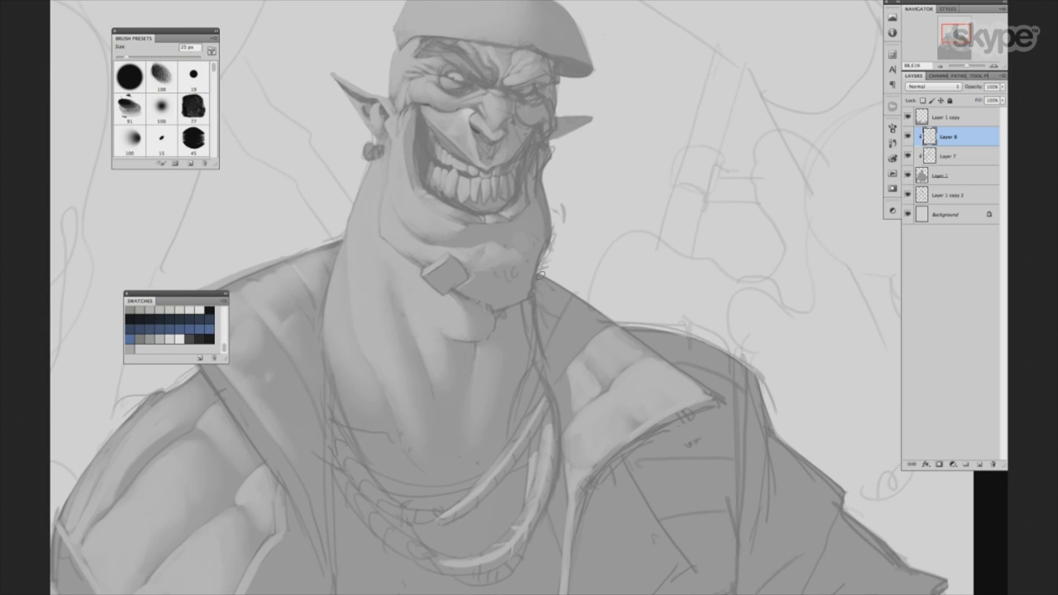
key(bracketleft)
scroll(607, 390, down, 3)
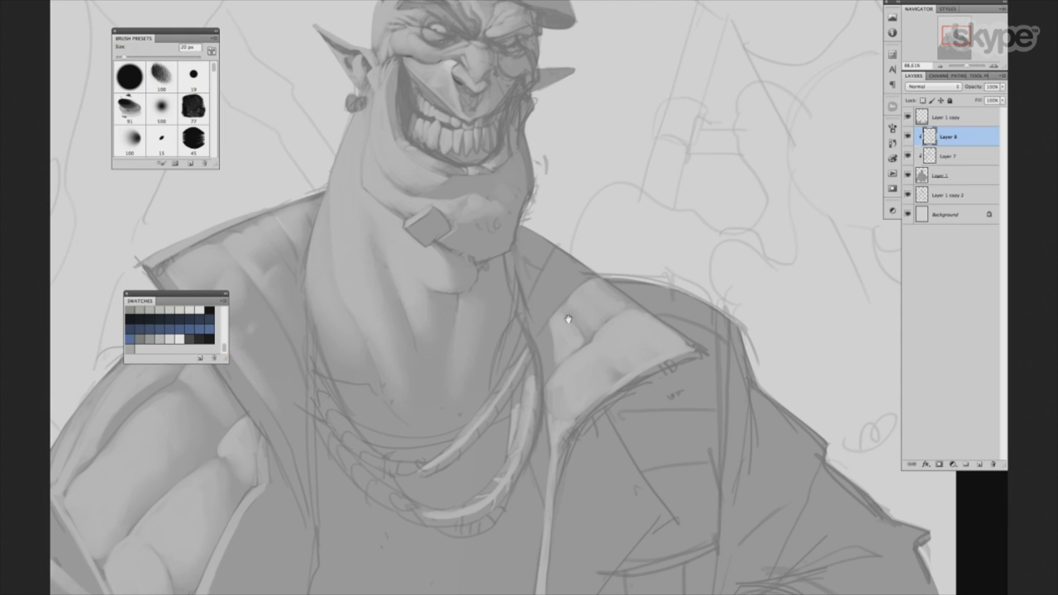
scroll(574, 318, down, 3)
scroll(574, 314, down, 2)
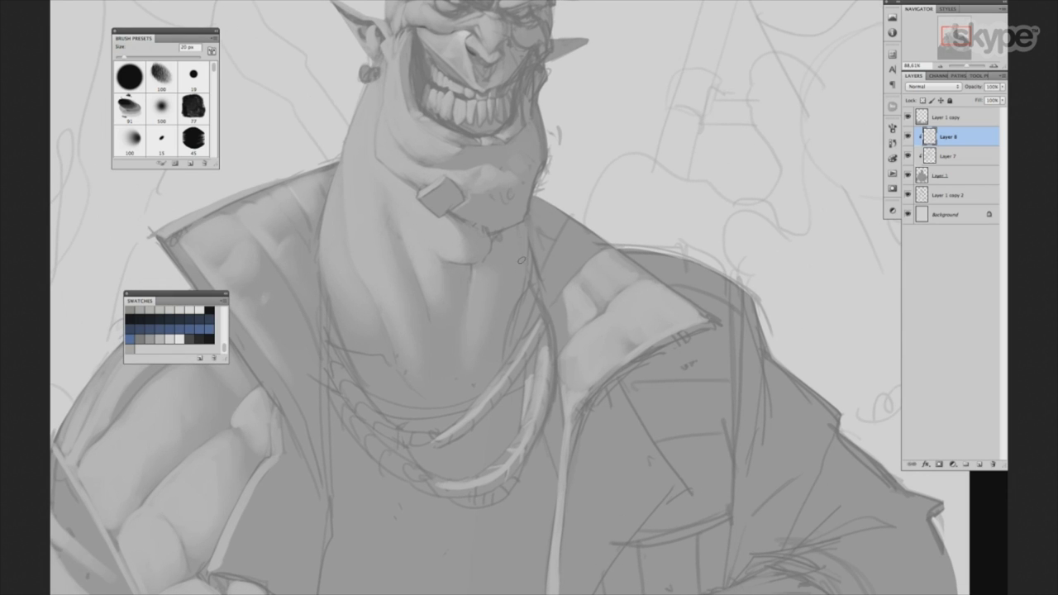
Blend the upper neck shading with the 15 px round brush preset, sized 15–20 px.
click(161, 141)
key(bracketright)
key(bracketleft)
key(bracketleft)
key(bracketleft)
key(bracketright)
key(bracketright)
key(bracketright)
key(bracketright)
key(bracketleft)
key(bracketleft)
key(bracketleft)
Frame the beret, face and neck, and set the brush back to 15 px.
drag(519, 218, 498, 279)
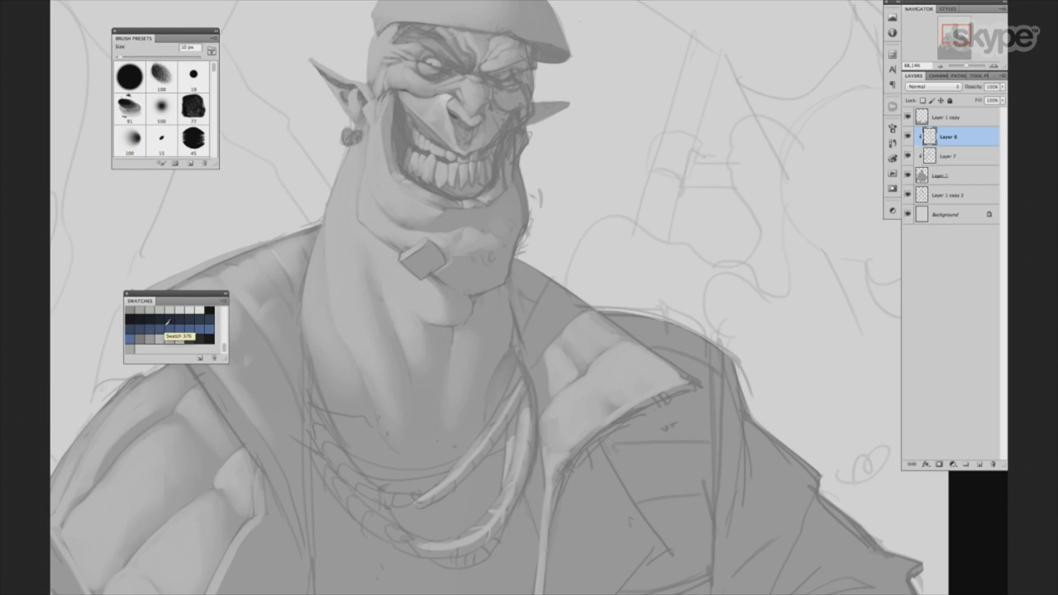
drag(282, 279, 289, 293)
key(bracketright)
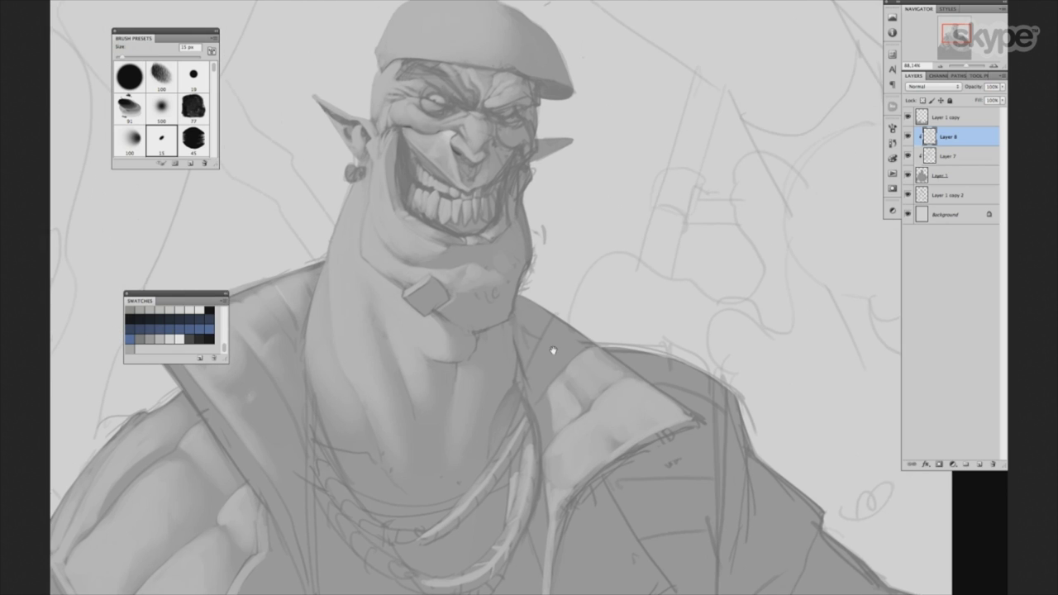
drag(583, 262, 576, 305)
key(bracketright)
key(bracketright)
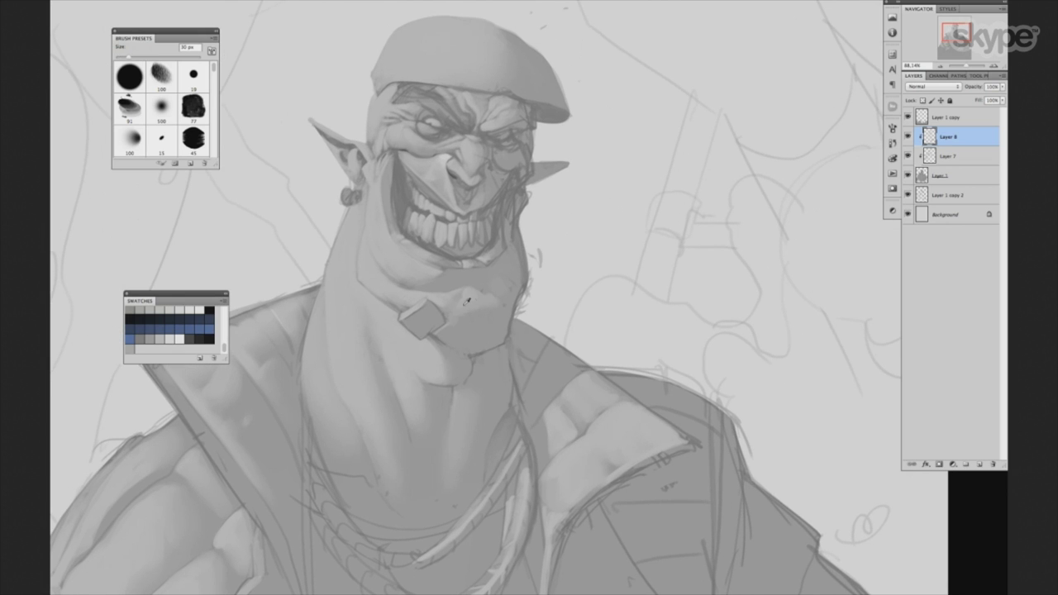
key(bracketleft)
Shade the chin around the metal plate, switching between broad and fine brush sizes.
key(bracketleft)
key(period)
key(bracketright)
key(bracketright)
key(bracketright)
key(bracketleft)
key(bracketleft)
key(bracketleft)
key(bracketright)
key(period)
key(bracketright)
key(bracketright)
key(bracketright)
key(bracketright)
key(bracketright)
key(bracketright)
key(bracketright)
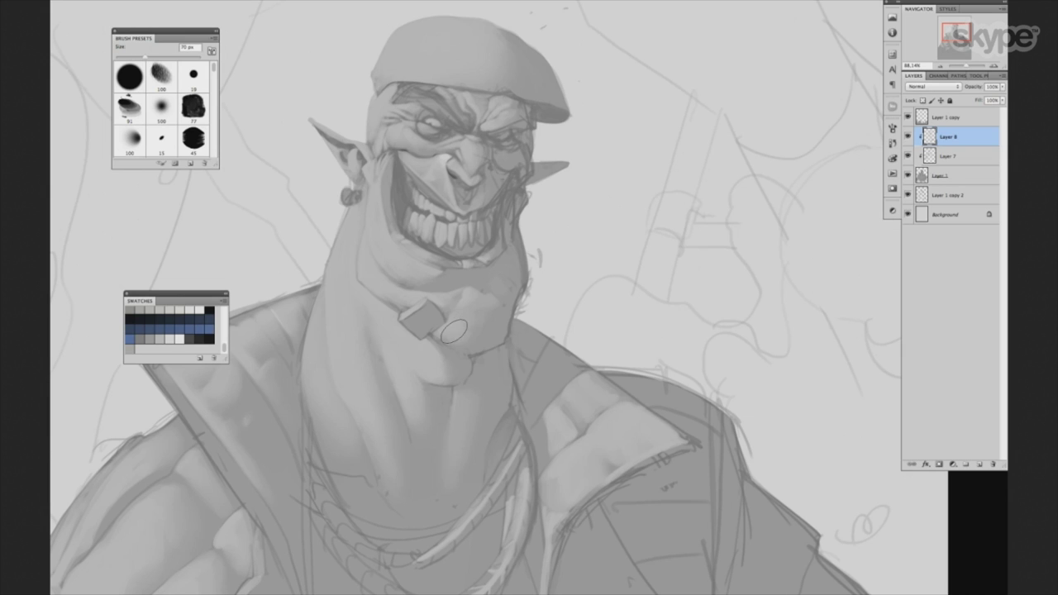
key(bracketleft)
key(bracketleft)
key(bracketleft)
key(bracketleft)
key(bracketleft)
key(bracketleft)
key(bracketleft)
Move the view over the collar and torso, closing a stray swatch menu, and zoom out.
drag(559, 311, 572, 311)
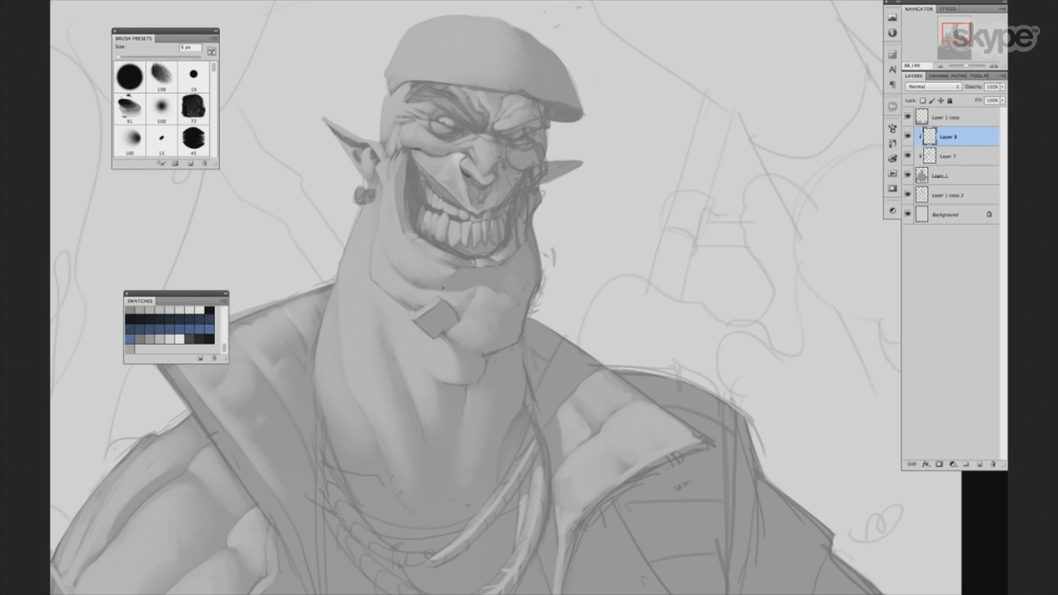
drag(443, 288, 455, 278)
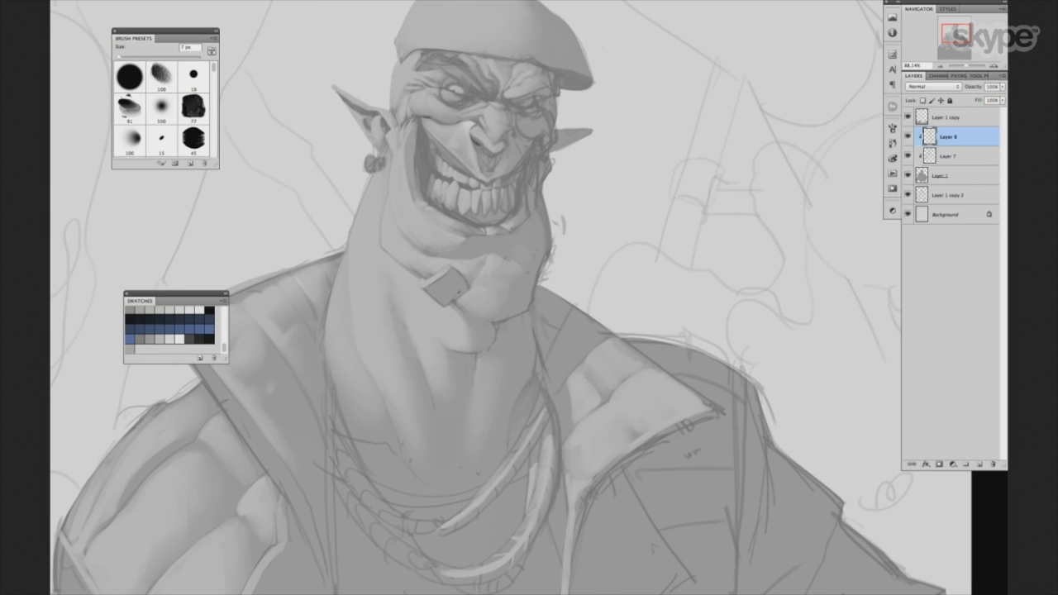
right_click(181, 332)
click(173, 330)
drag(618, 304, 626, 333)
scroll(633, 293, down, 3)
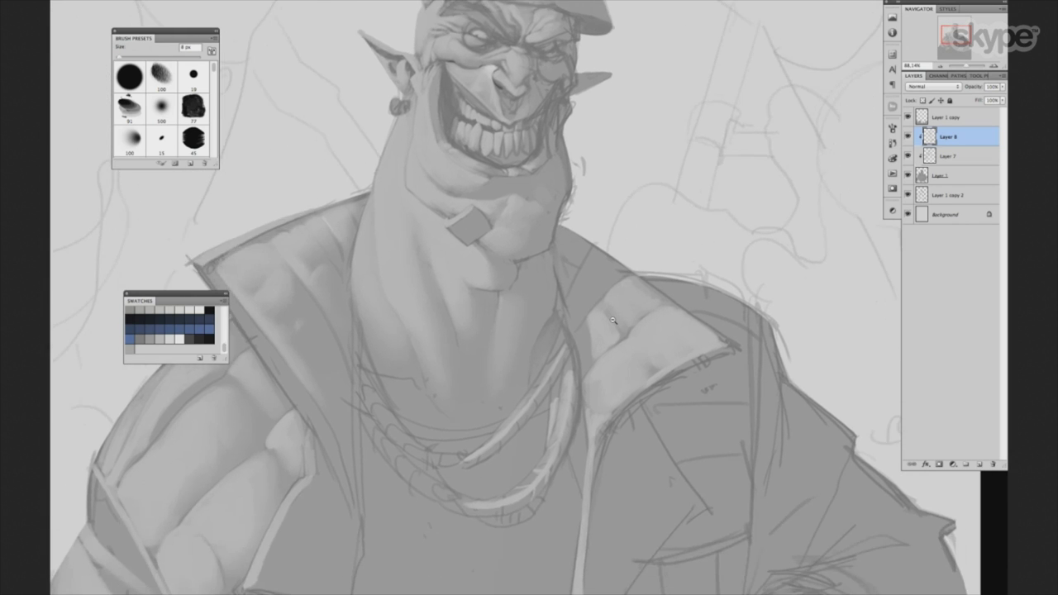
scroll(612, 320, down, 5)
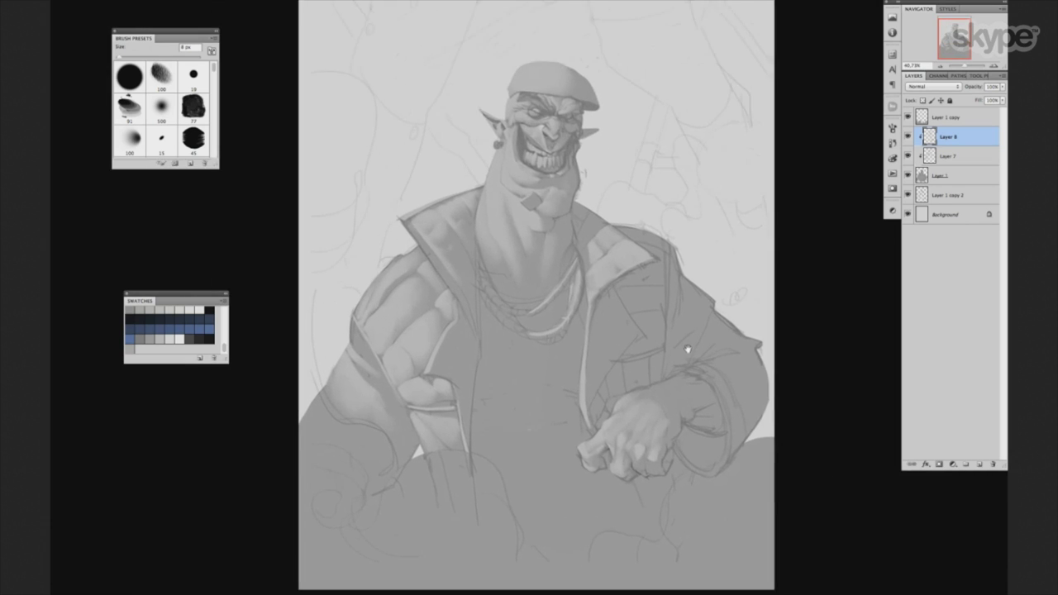
Lighten the shirt at mid-chest and below the collar with light grey strokes.
scroll(687, 350, up, 3)
key(bracketright)
key(bracketright)
key(bracketright)
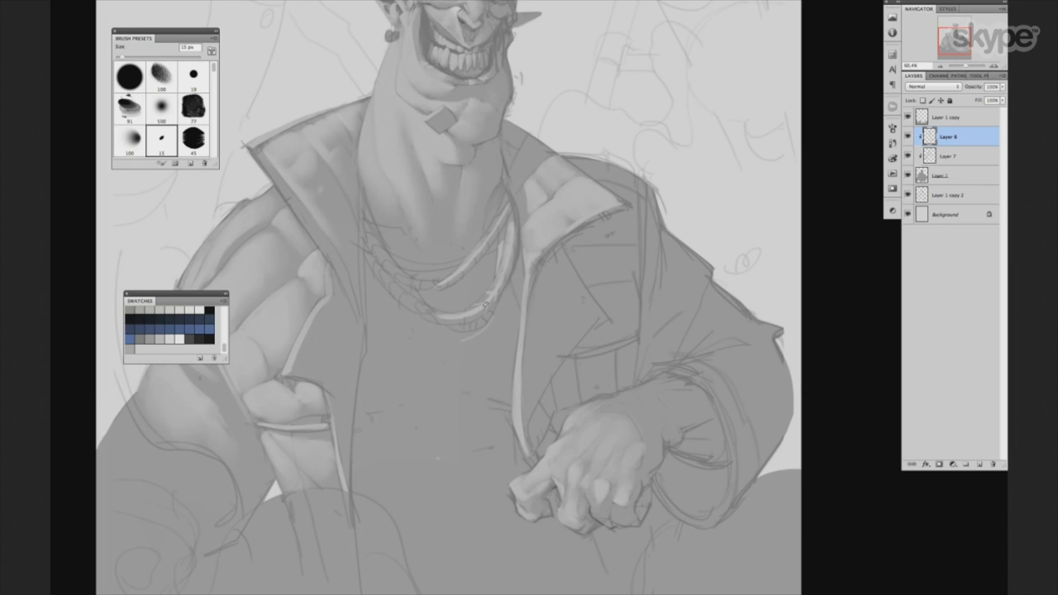
mouse_move(478, 344)
mouse_down()
mouse_move(458, 380)
mouse_move(500, 388)
mouse_move(482, 344)
mouse_move(506, 327)
mouse_up()
key(bracketright)
key(bracketright)
key(bracketright)
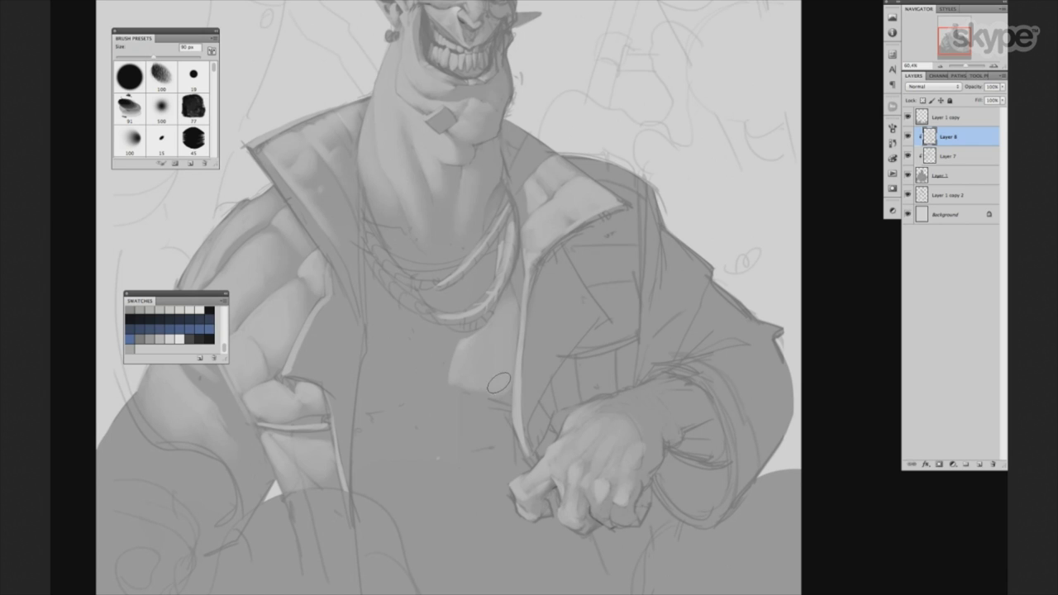
key(bracketleft)
key(bracketleft)
key(bracketleft)
drag(469, 336, 450, 327)
key(bracketleft)
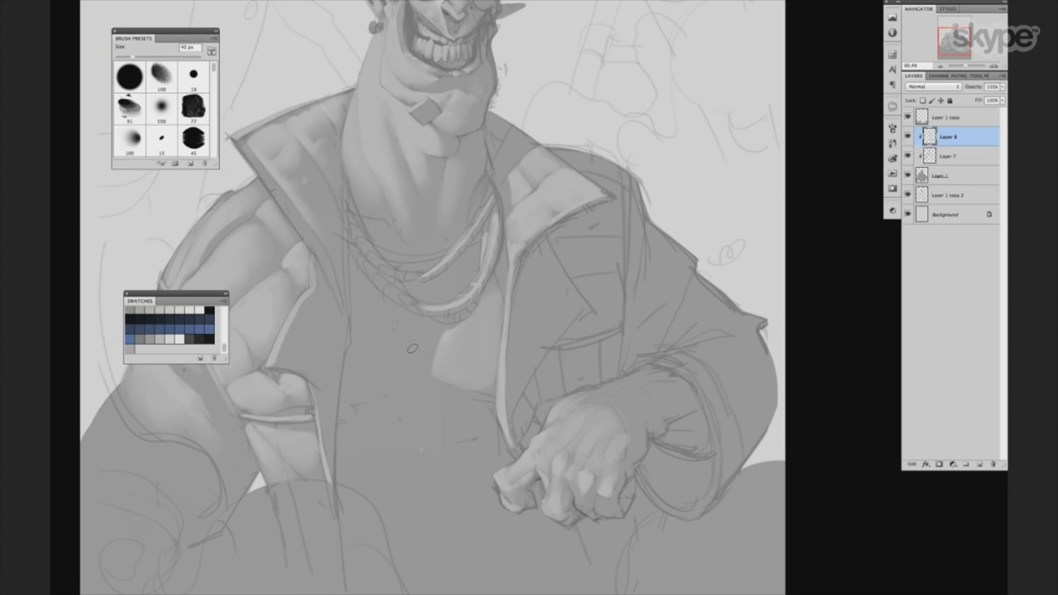
drag(432, 392, 458, 403)
key(bracketright)
key(bracketright)
key(bracketright)
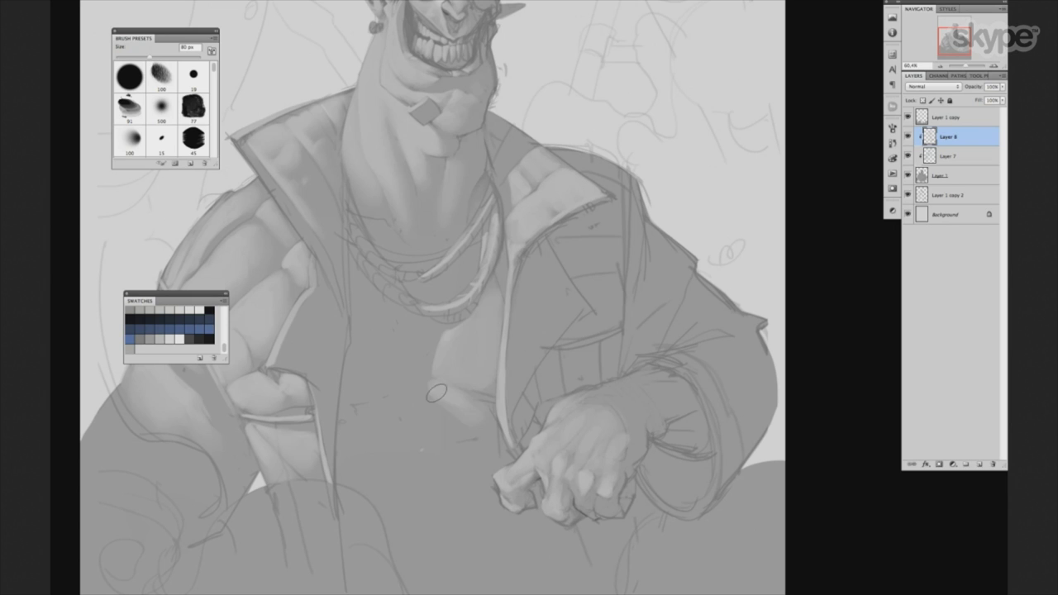
drag(430, 389, 440, 405)
Keep sculpting the chest with alternating broad and fine brush sizes, shifting the view up-left.
key(bracketright)
key(bracketright)
key(bracketright)
key(bracketleft)
key(bracketleft)
key(bracketleft)
key(bracketleft)
key(bracketleft)
key(bracketleft)
key(bracketright)
key(bracketright)
key(bracketright)
key(bracketright)
key(bracketleft)
key(bracketleft)
key(bracketleft)
key(bracketleft)
key(bracketleft)
key(bracketleft)
key(bracketleft)
key(bracketleft)
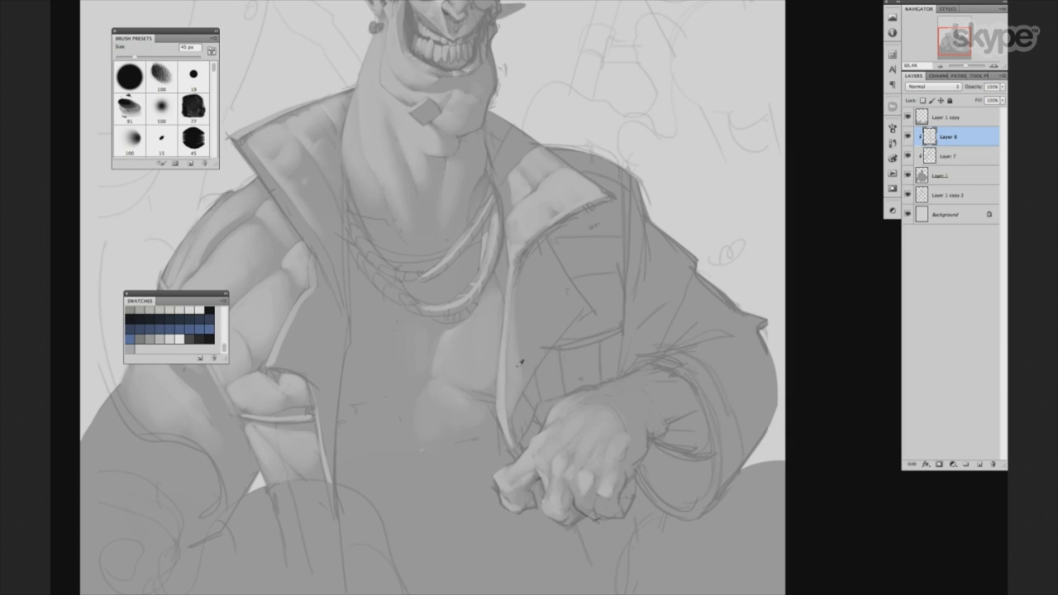
key(bracketright)
key(bracketright)
key(bracketright)
key(bracketright)
drag(583, 333, 564, 312)
Refine the hand and knuckles with a smaller brush, reframing over the arm.
key(bracketleft)
key(bracketleft)
key(bracketleft)
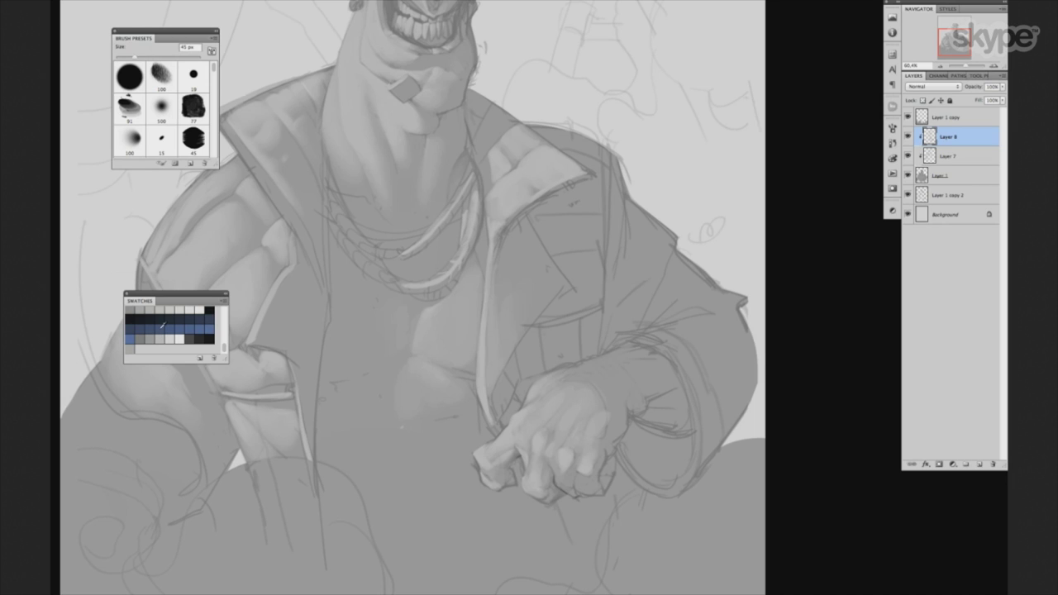
key(bracketleft)
key(bracketleft)
key(bracketleft)
key(bracketright)
key(bracketright)
key(bracketright)
key(bracketleft)
key(bracketleft)
key(bracketleft)
key(bracketright)
key(bracketright)
key(bracketright)
key(bracketright)
key(bracketright)
key(bracketright)
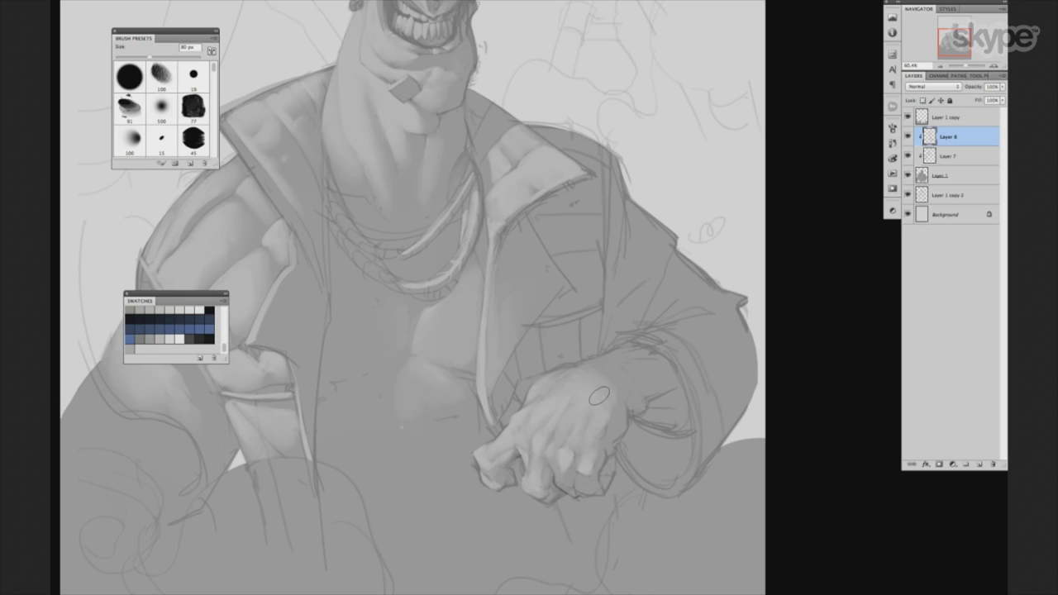
key(bracketleft)
key(bracketleft)
key(bracketleft)
drag(679, 359, 651, 398)
key(bracketleft)
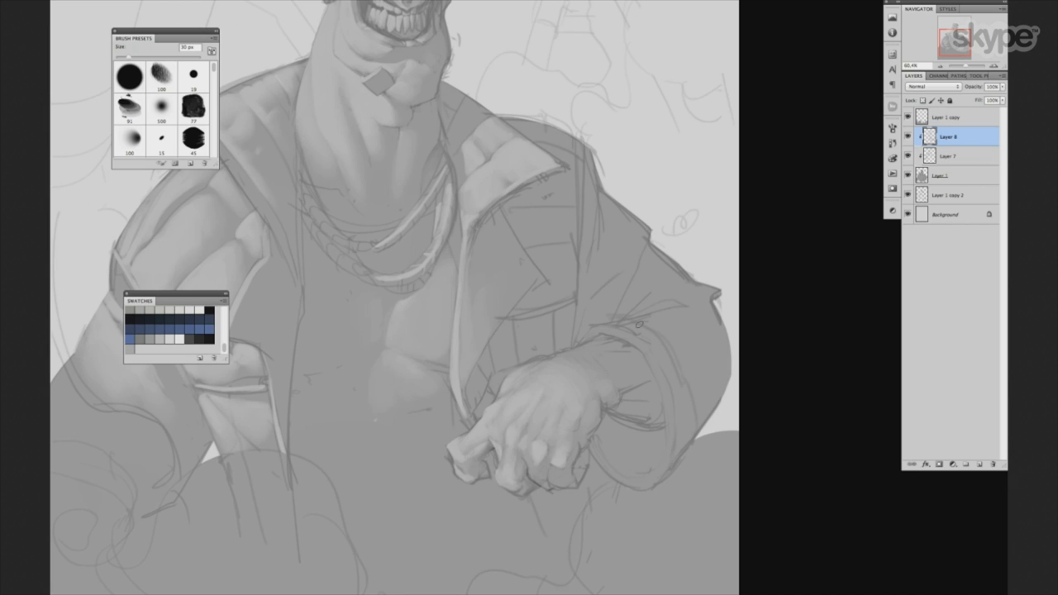
scroll(630, 326, down, 3)
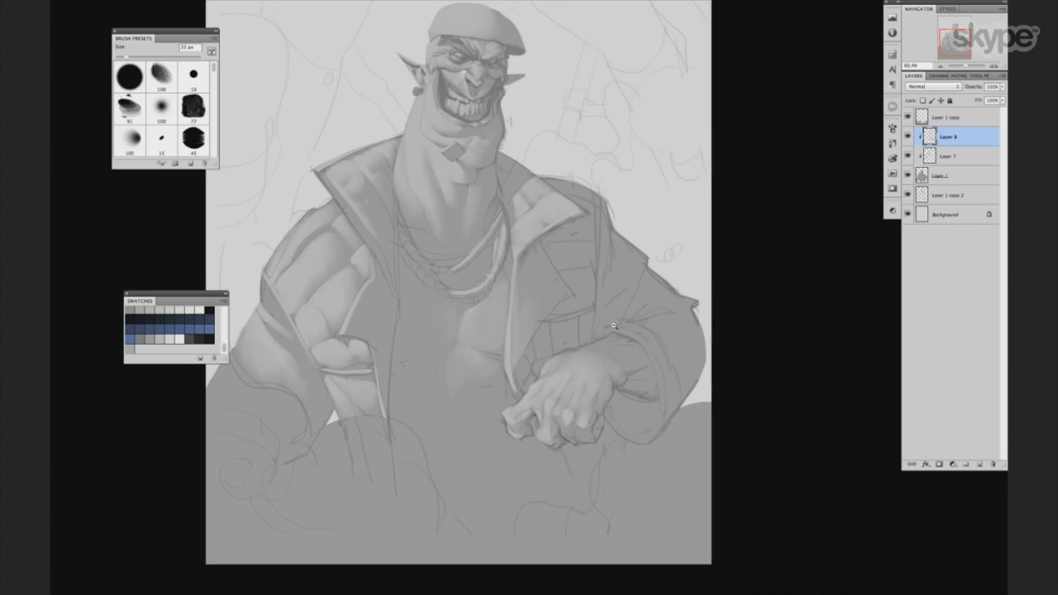
Review the figure zoomed out, then reframe on the beret and head with the shaded face layer visible.
scroll(409, 284, up, 2)
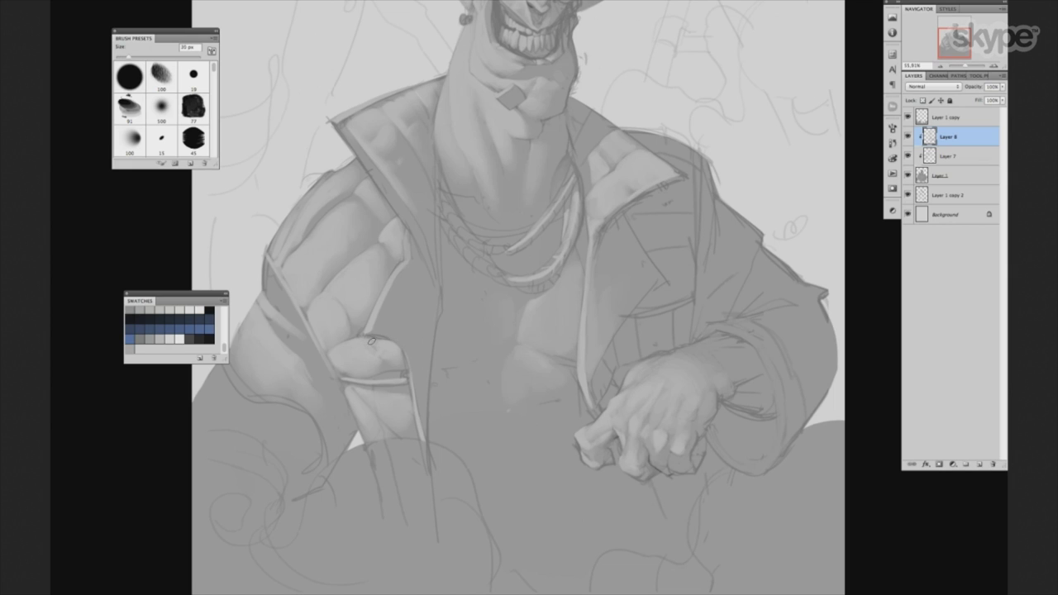
key(bracketright)
scroll(566, 394, down, 1)
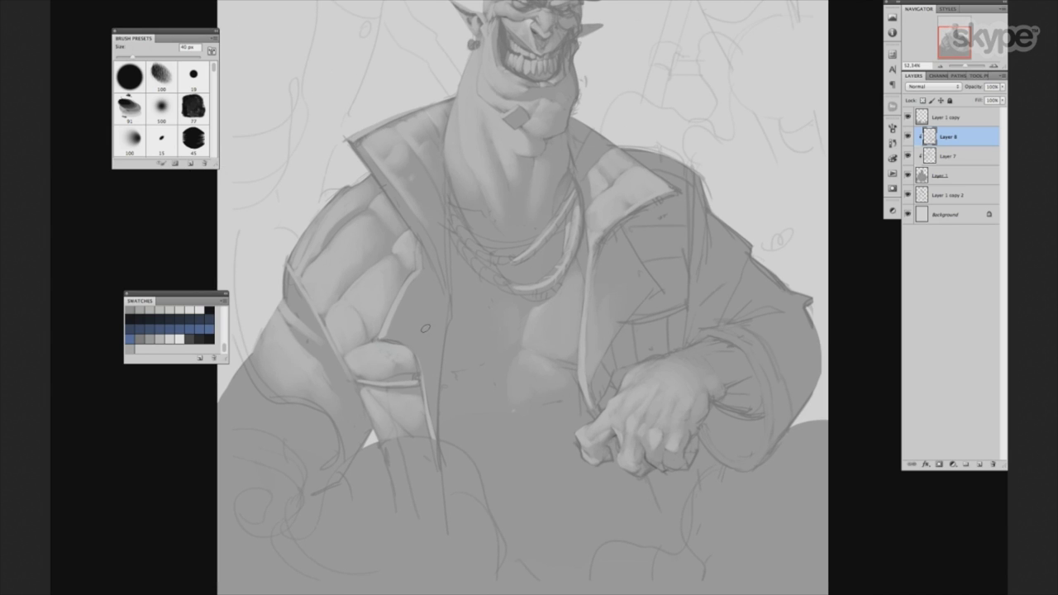
key(bracketright)
key(bracketleft)
drag(581, 357, 557, 415)
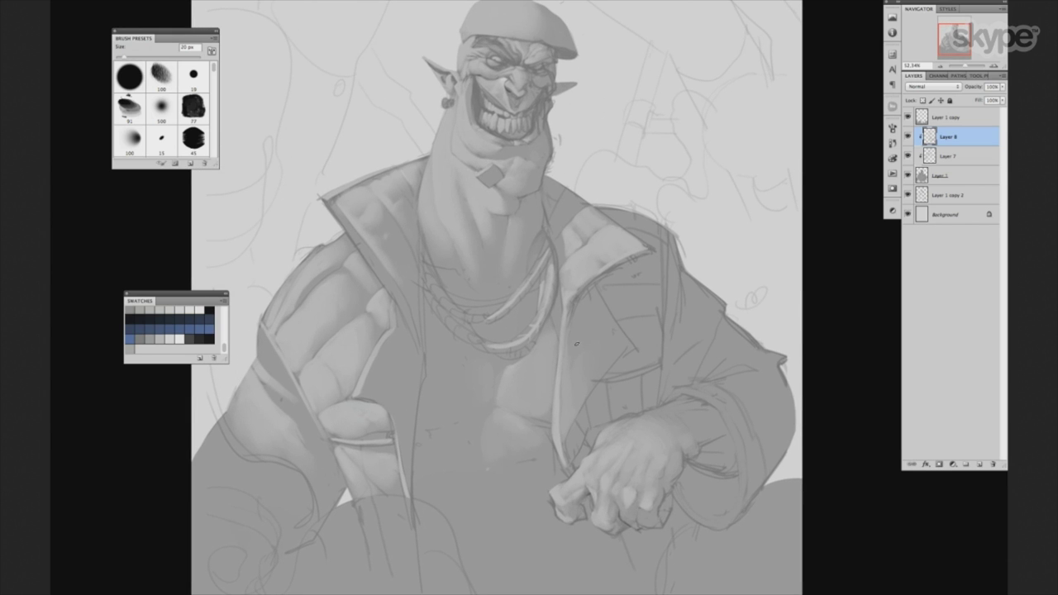
mouse_move(577, 344)
mouse_down()
mouse_move(561, 348)
mouse_move(601, 303)
mouse_up()
scroll(562, 339, up, 2)
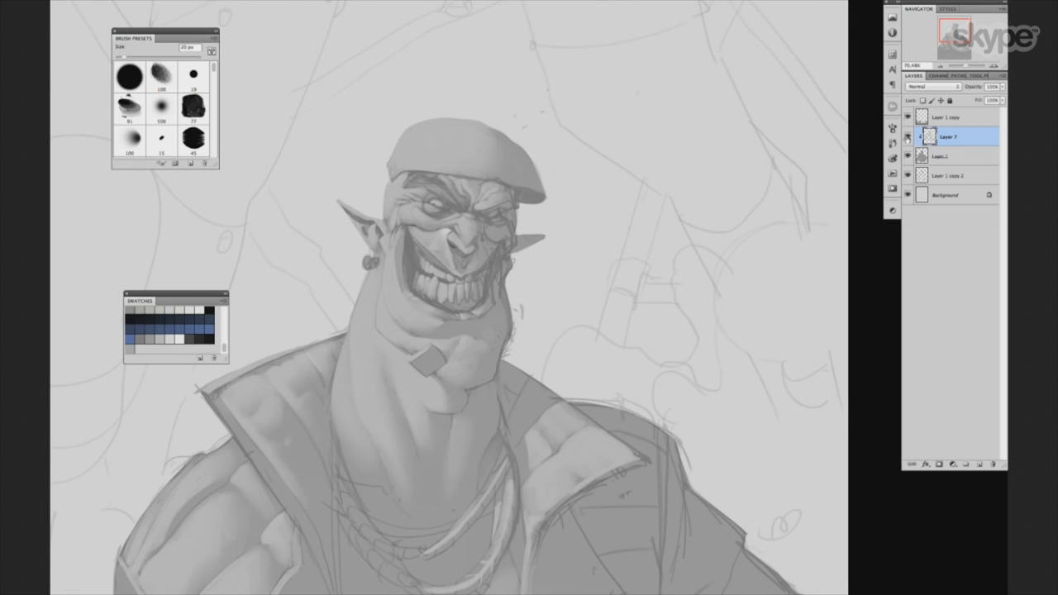
click(908, 136)
drag(578, 283, 582, 355)
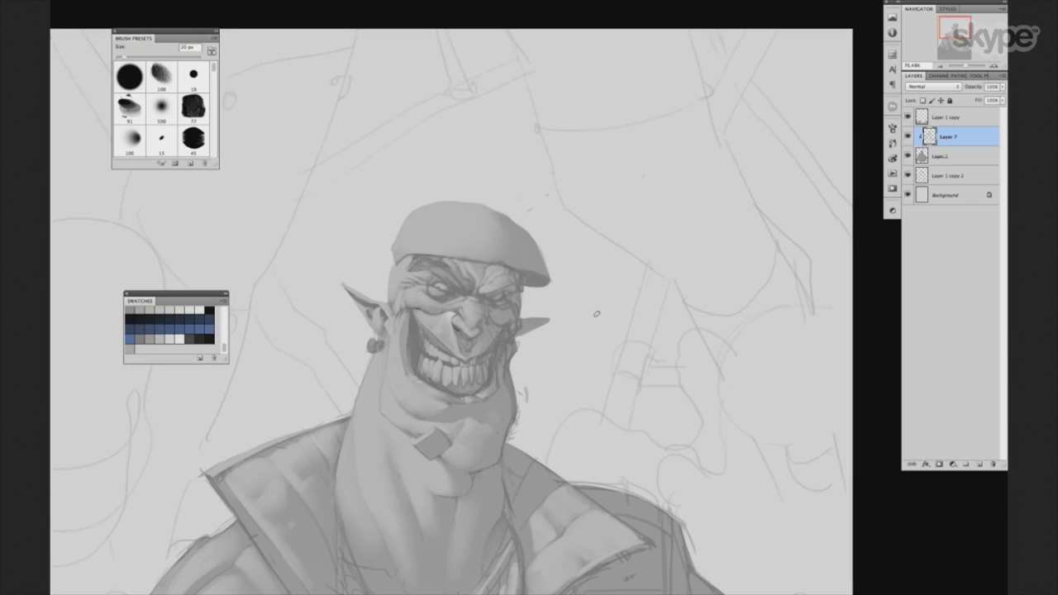
Flick the shaded layer on and off to compare it with the sketch, leaving it hidden.
click(909, 136)
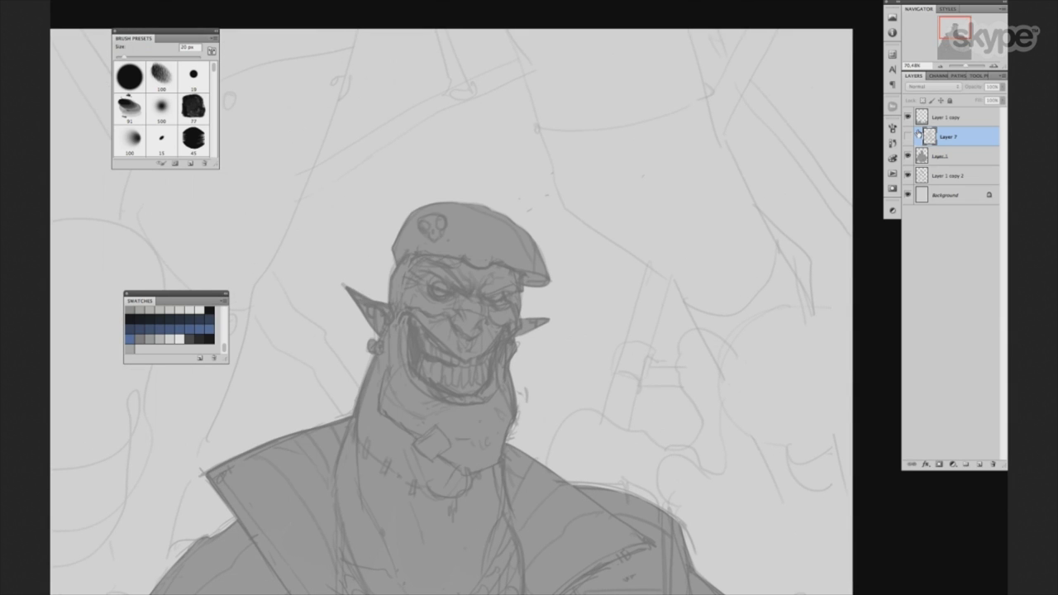
click(908, 136)
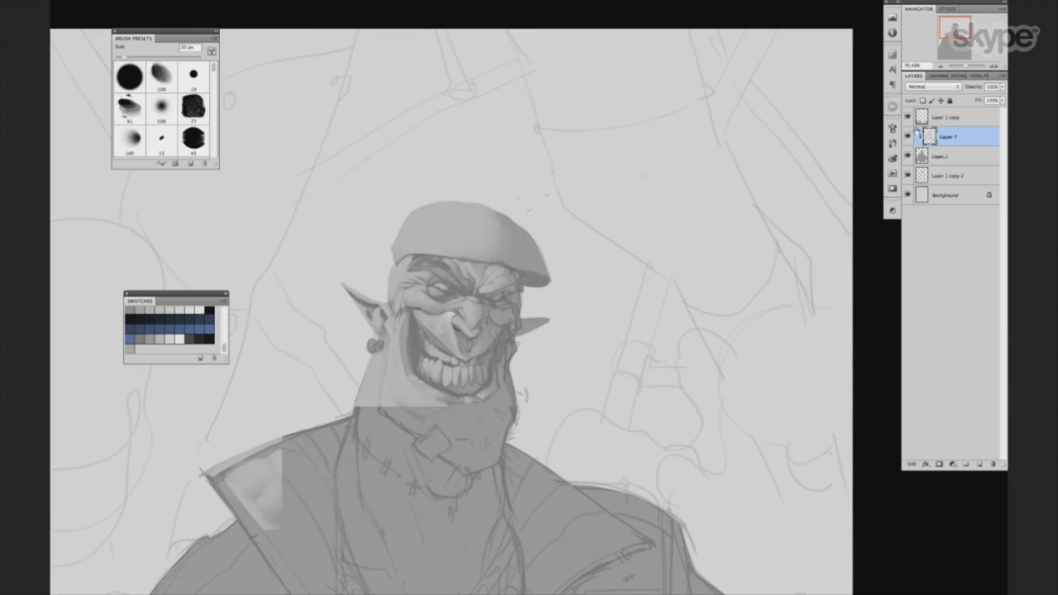
click(908, 137)
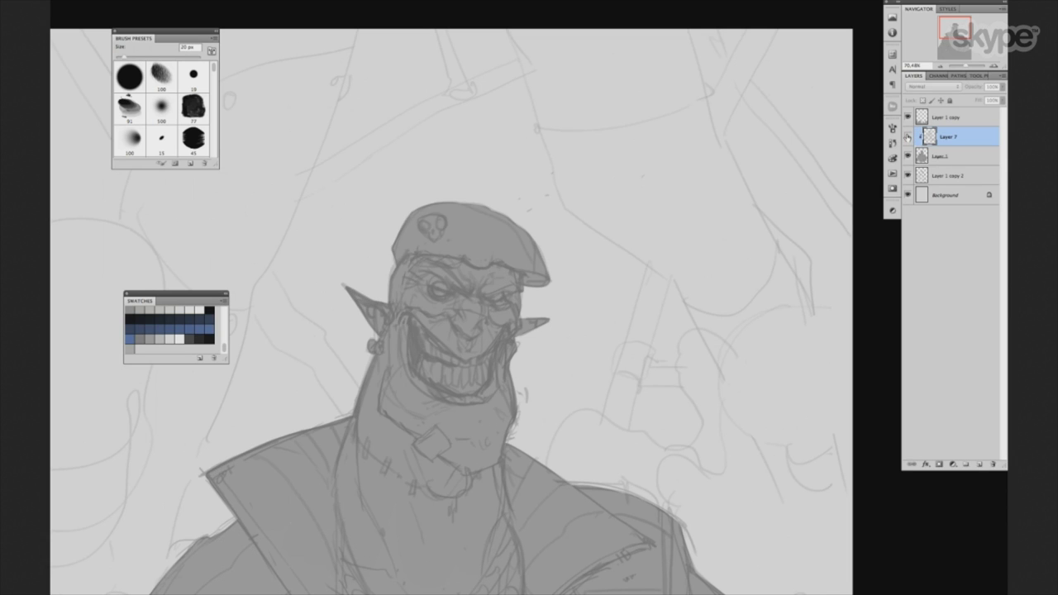
click(909, 136)
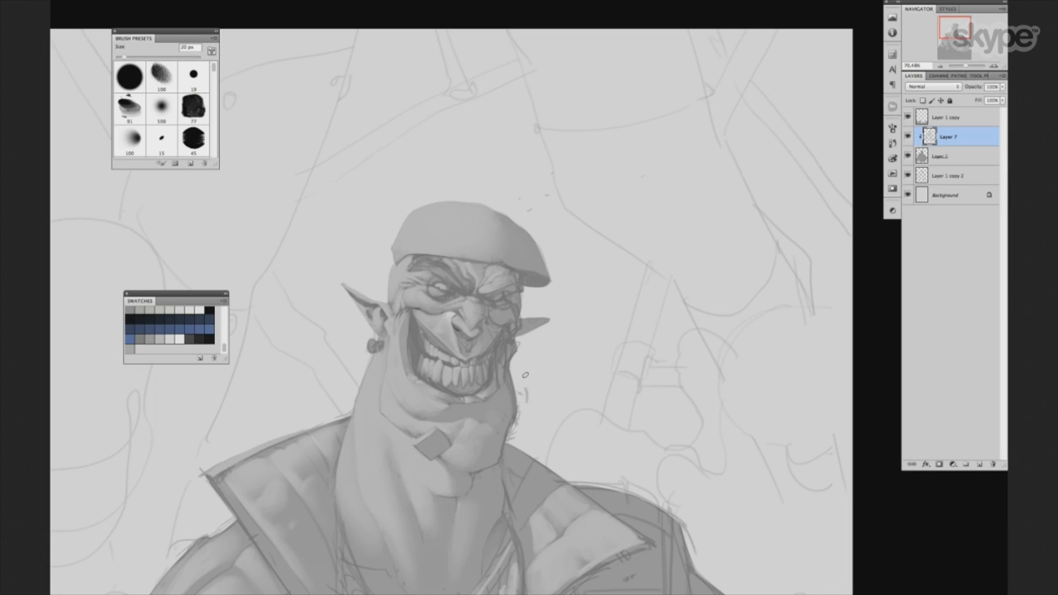
click(908, 136)
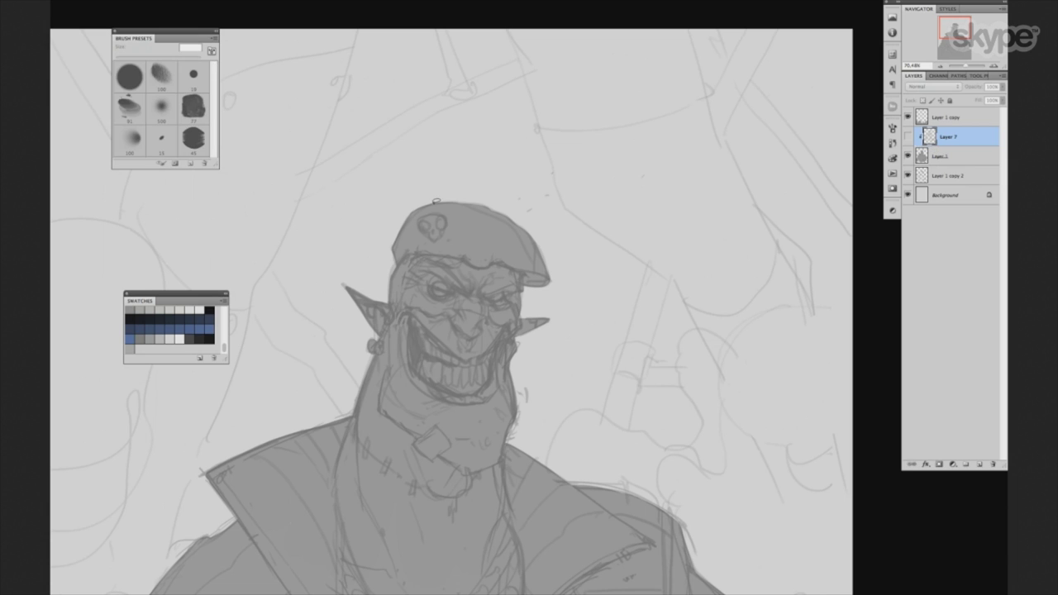
Zoom in, select the skull emblem on the beret, and show the shaded layer again.
scroll(421, 215, up, 3)
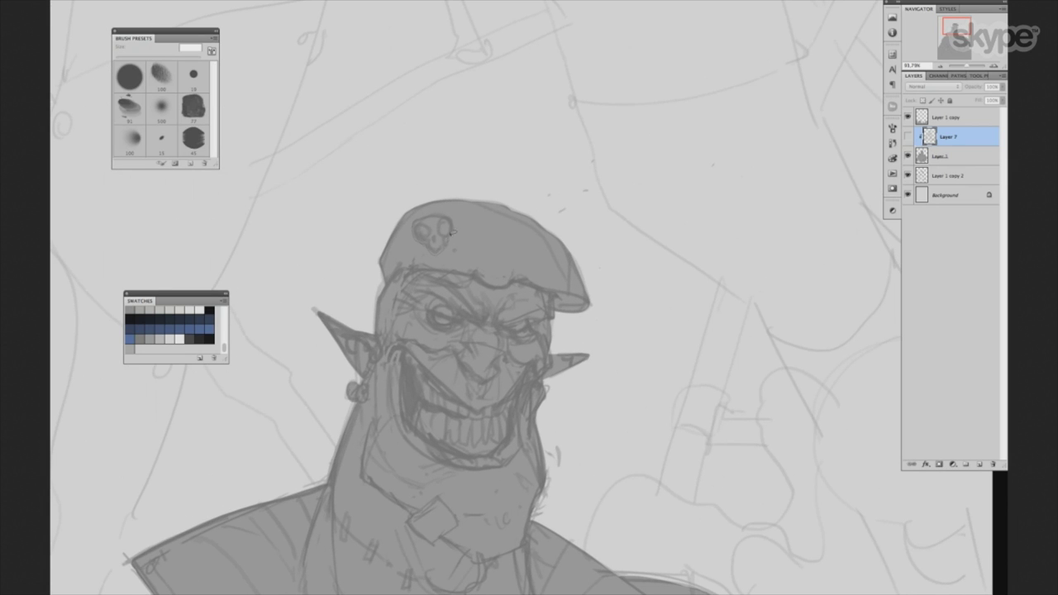
mouse_move(424, 209)
mouse_down()
mouse_move(438, 250)
mouse_move(425, 212)
mouse_up()
click(908, 136)
Add a new layer, fill the skull selection darker, deselect, and clip the layer to the shading.
key(ctrl+shift+alt+n)
key(alt+BackSpace)
key(ctrl+d)
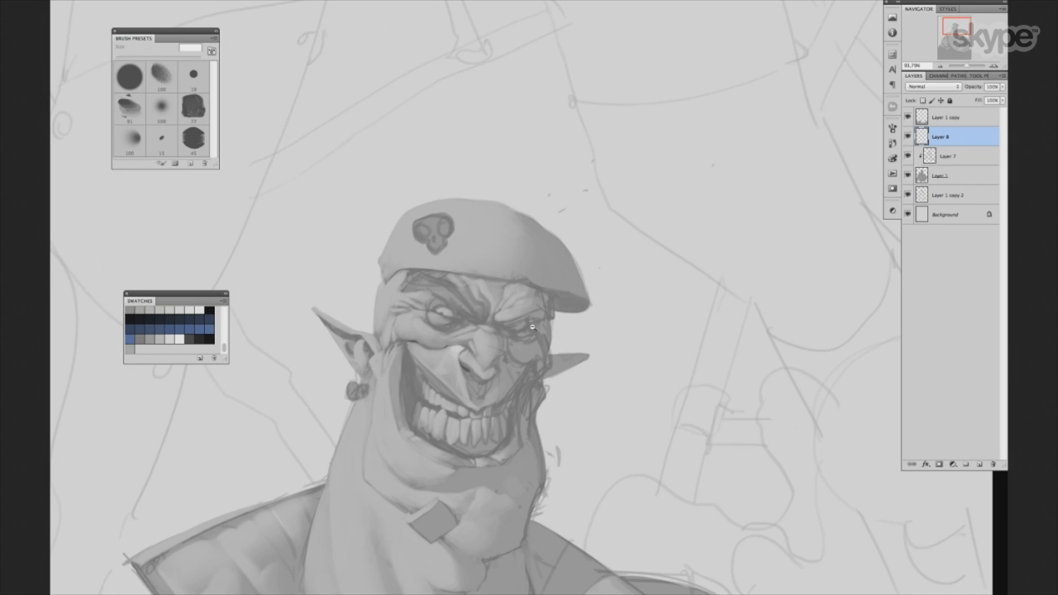
scroll(531, 328, up, 1)
scroll(532, 328, up, 1)
scroll(545, 273, up, 1)
key(b)
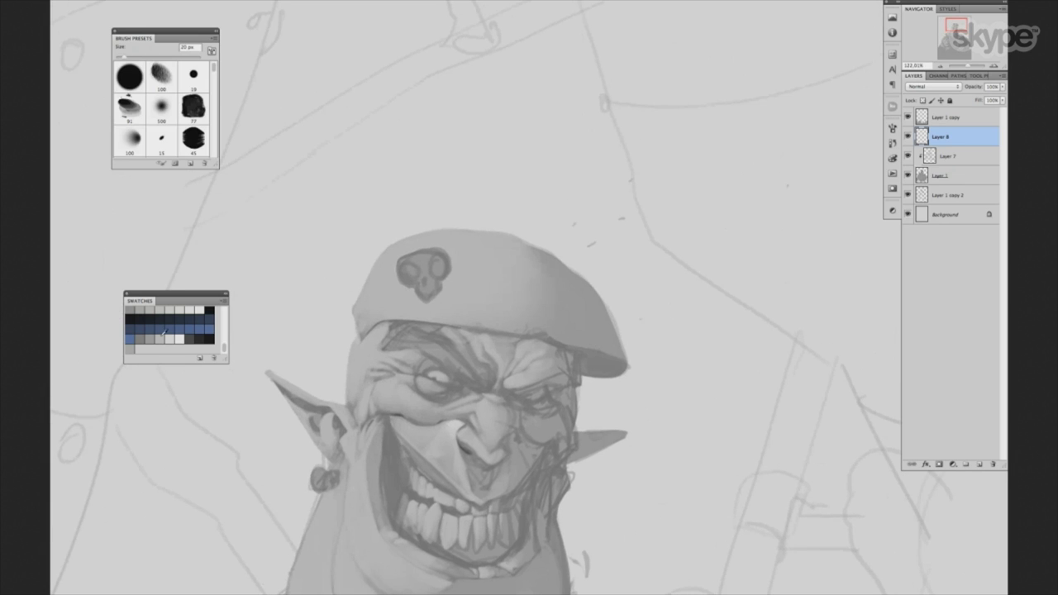
key(ctrl+alt+g)
Pick dark grey 2b2b2b and paint a stroke along the right side of the chin.
scroll(542, 326, down, 2)
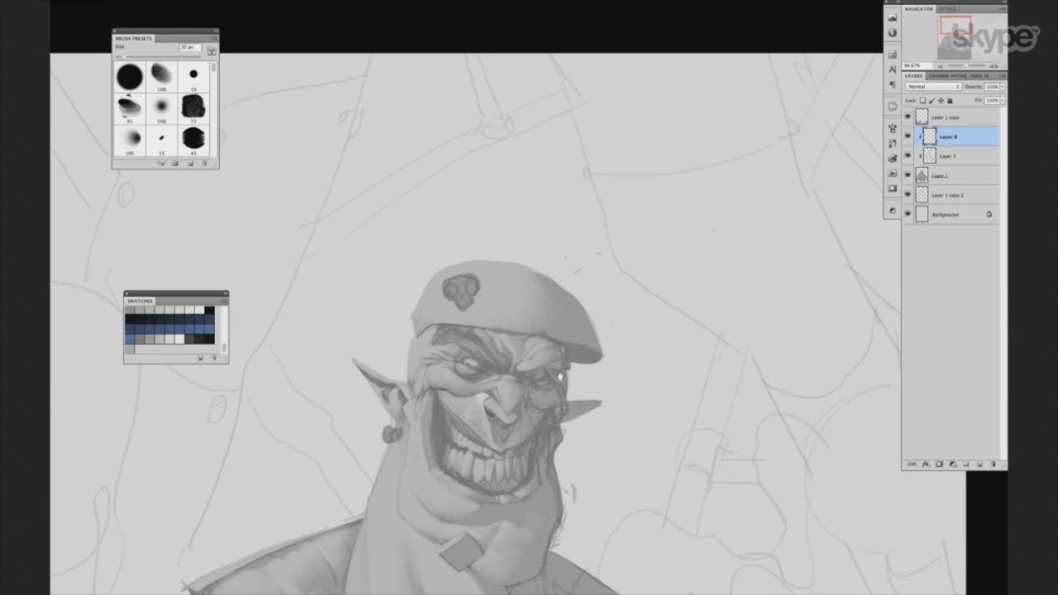
scroll(570, 360, down, 1)
scroll(554, 359, down, 1)
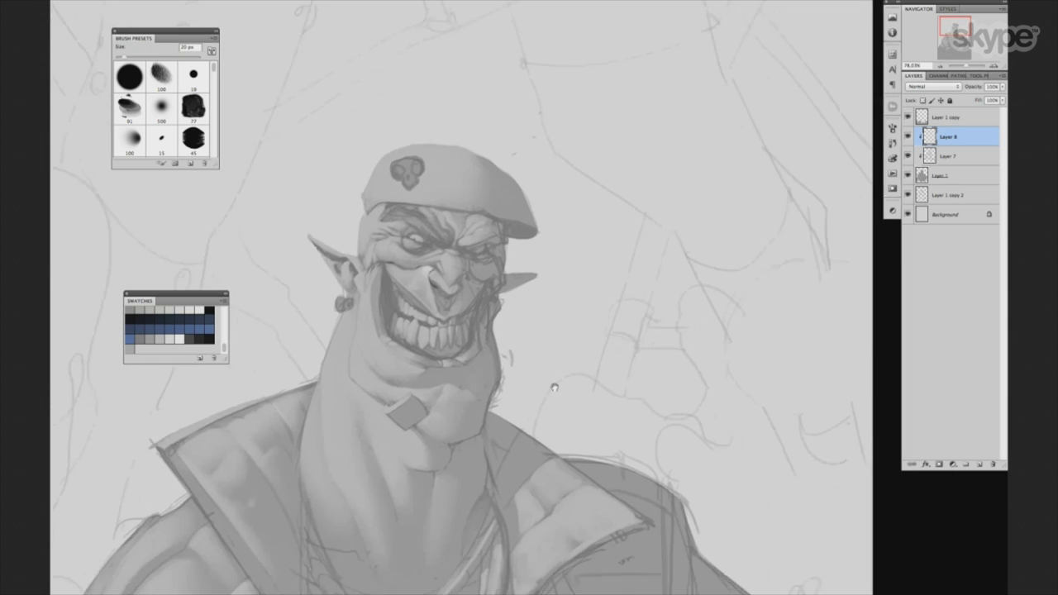
scroll(554, 380, down, 1)
scroll(554, 345, up, 1)
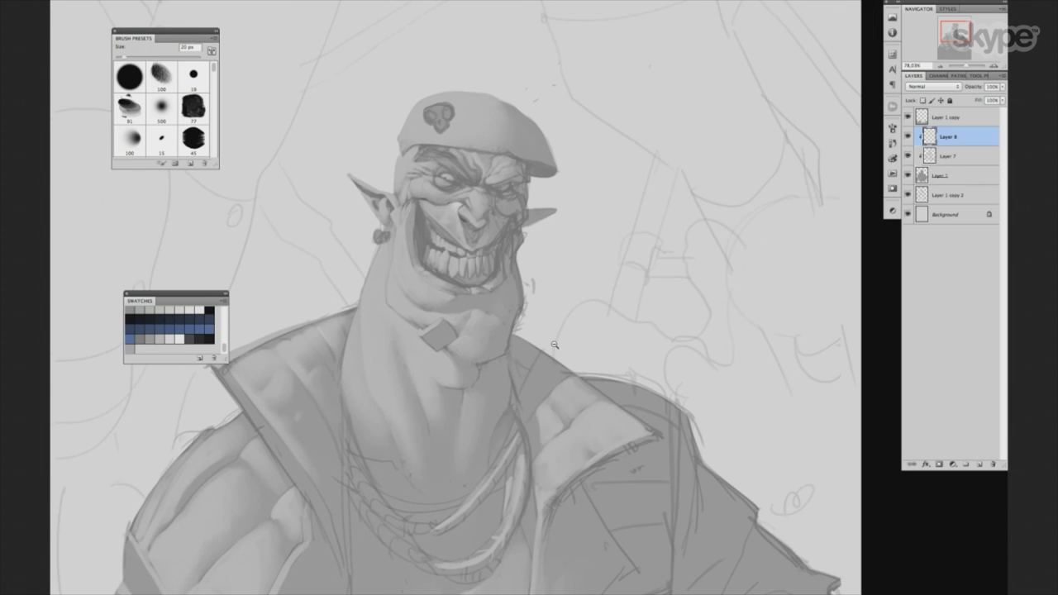
scroll(554, 344, down, 1)
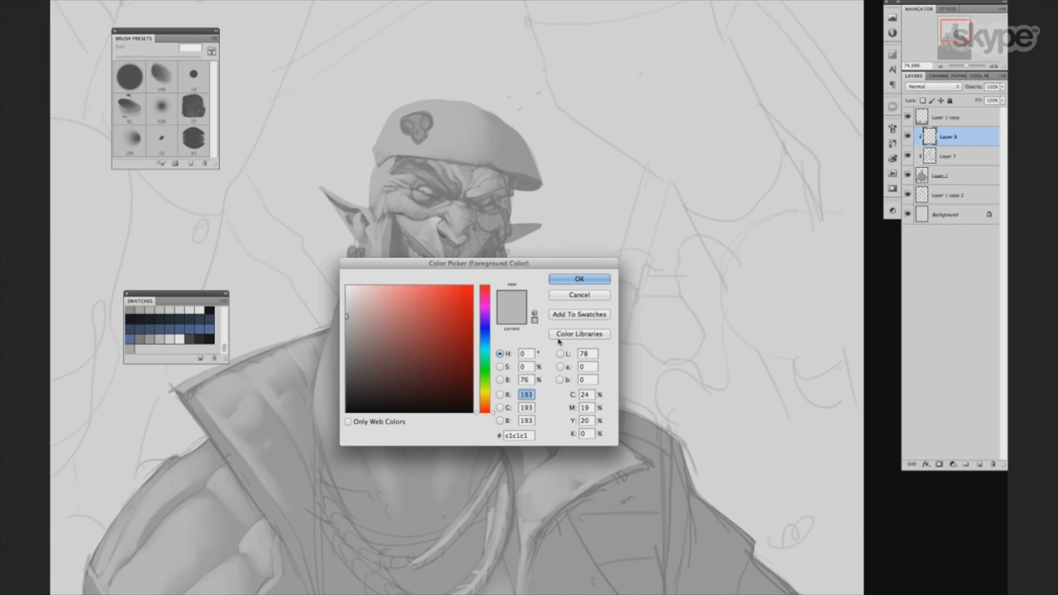
drag(525, 257, 709, 222)
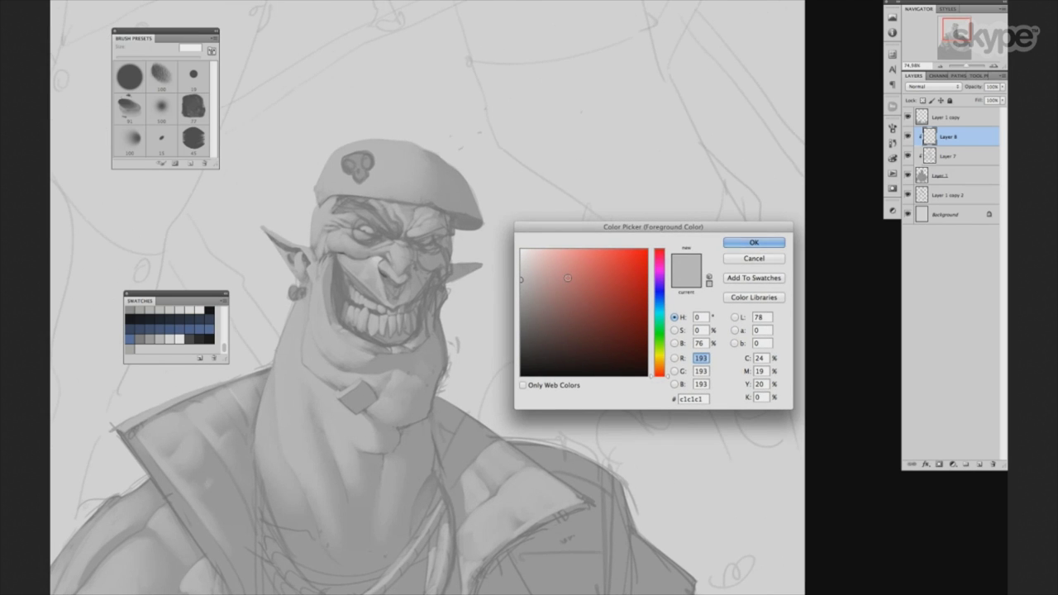
click(522, 353)
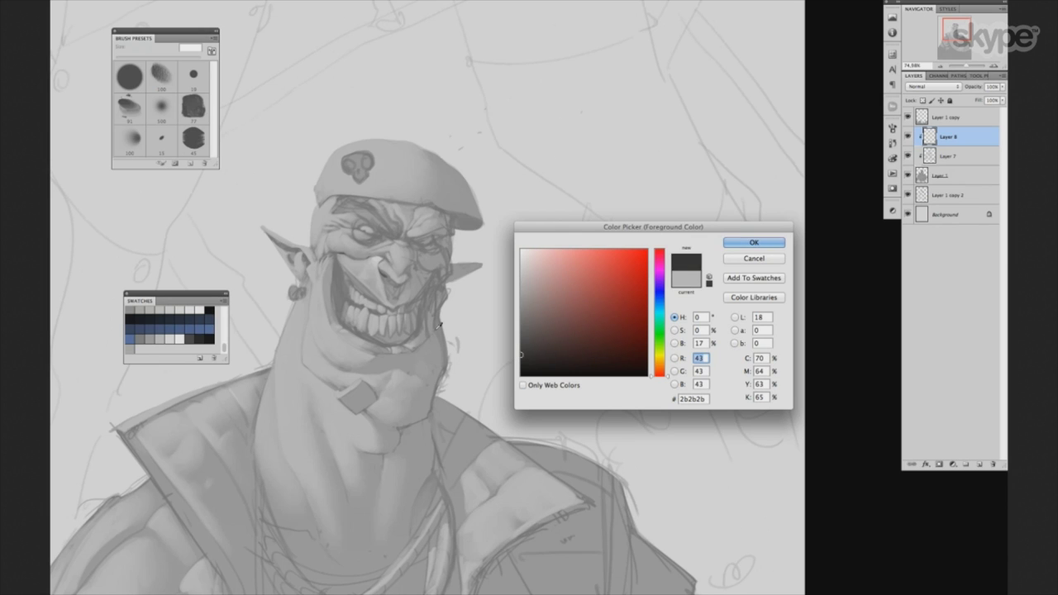
click(743, 244)
drag(418, 353, 444, 354)
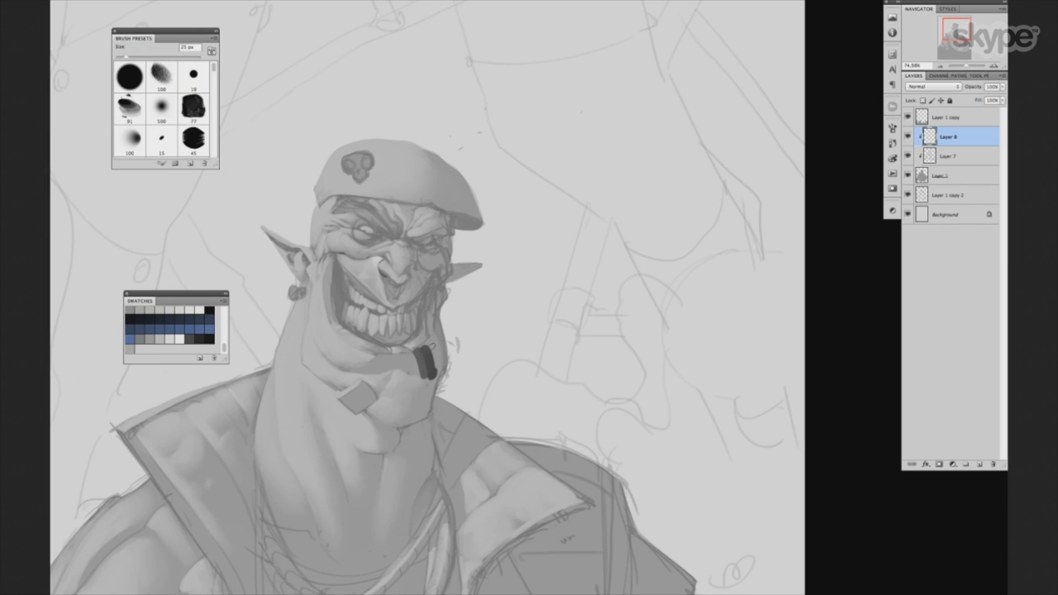
Undo the chin stroke and set the foreground colour to dark grey 414141.
key(ctrl+z)
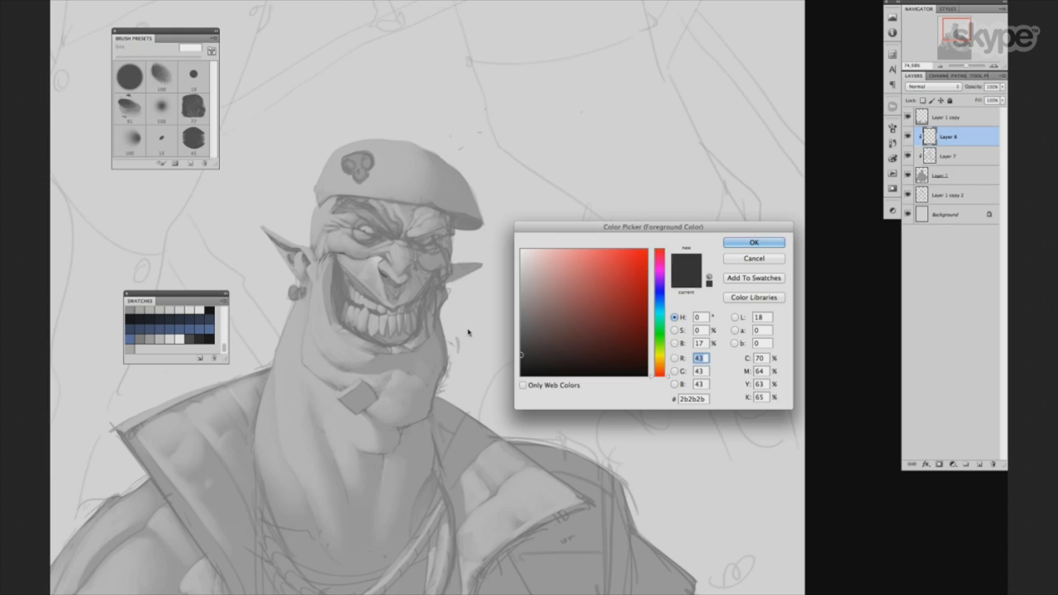
click(466, 333)
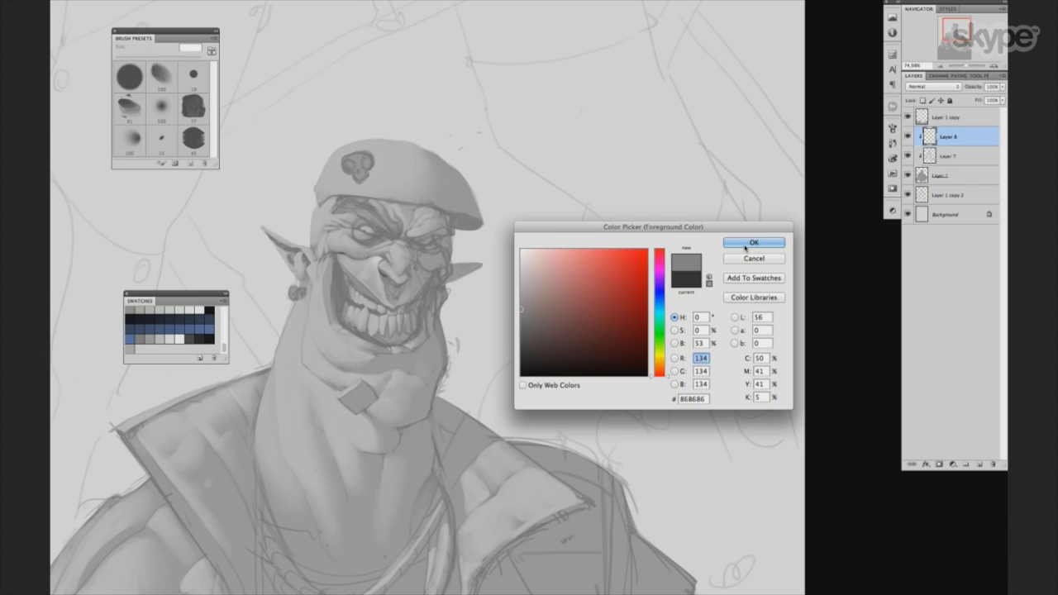
click(754, 242)
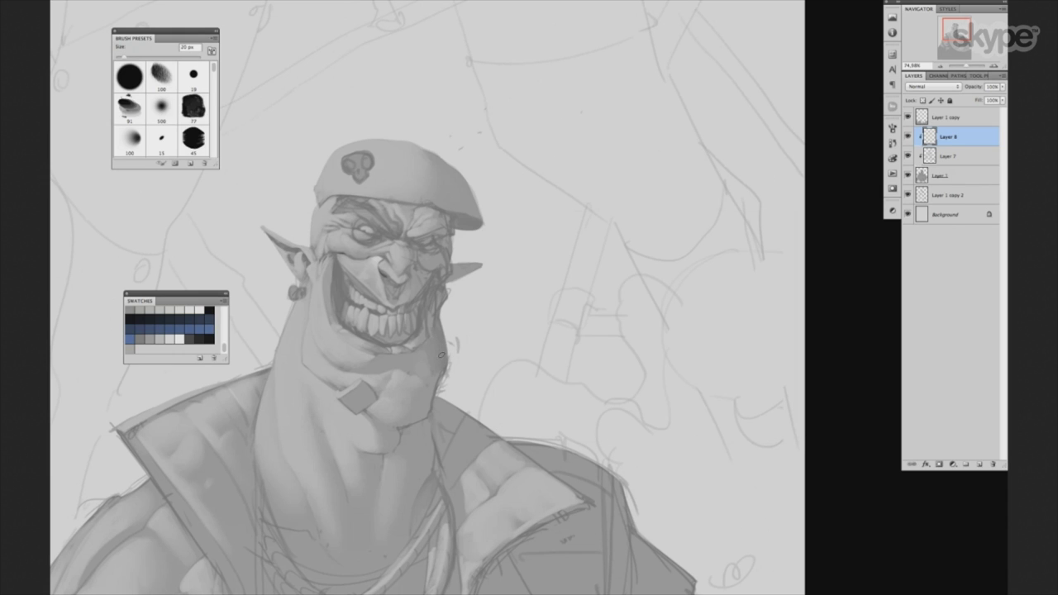
key(F5)
click(522, 344)
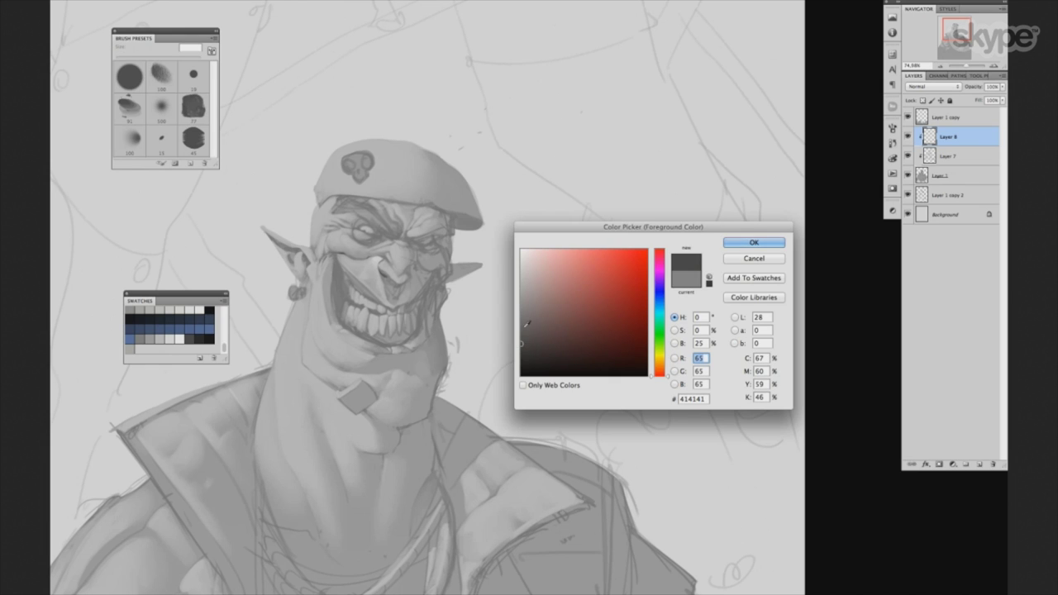
click(746, 244)
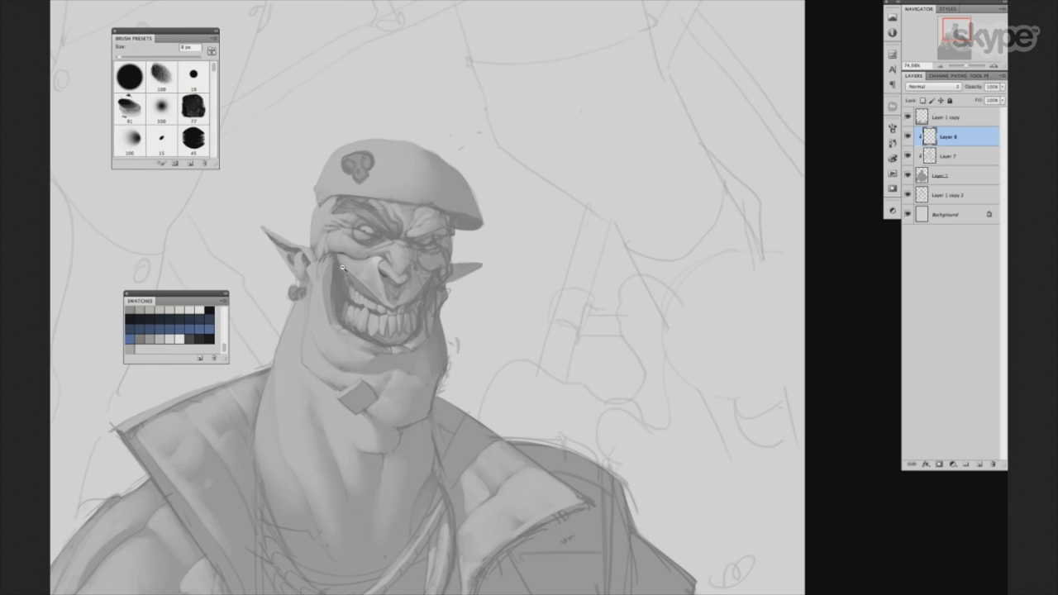
scroll(353, 248, up, 2)
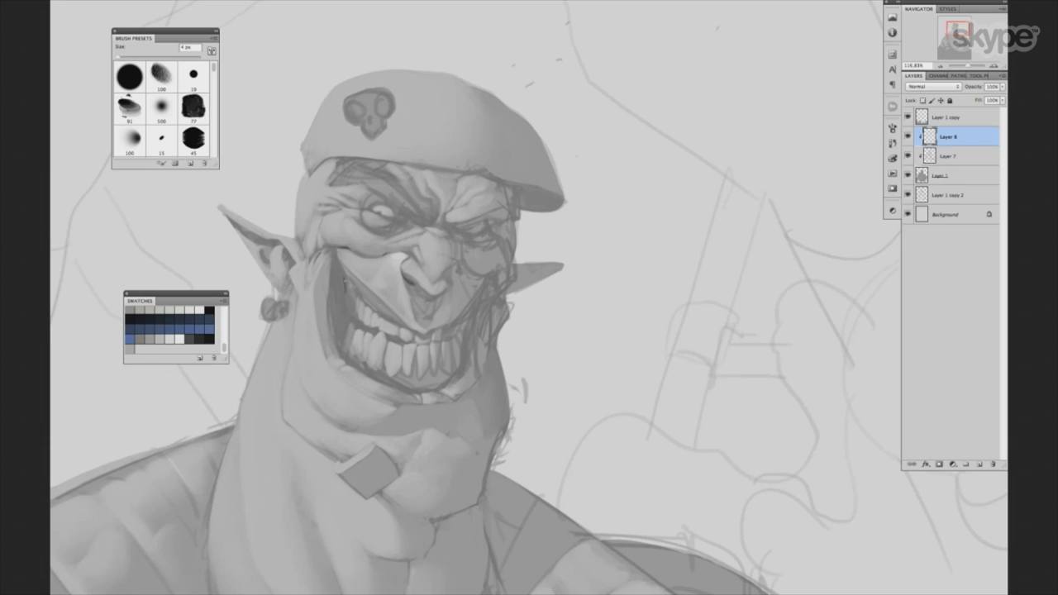
Darken the shadow at the left corner of the mouth.
mouse_move(347, 276)
mouse_down()
mouse_move(347, 317)
mouse_move(352, 307)
mouse_up()
right_click(610, 311)
key(Escape)
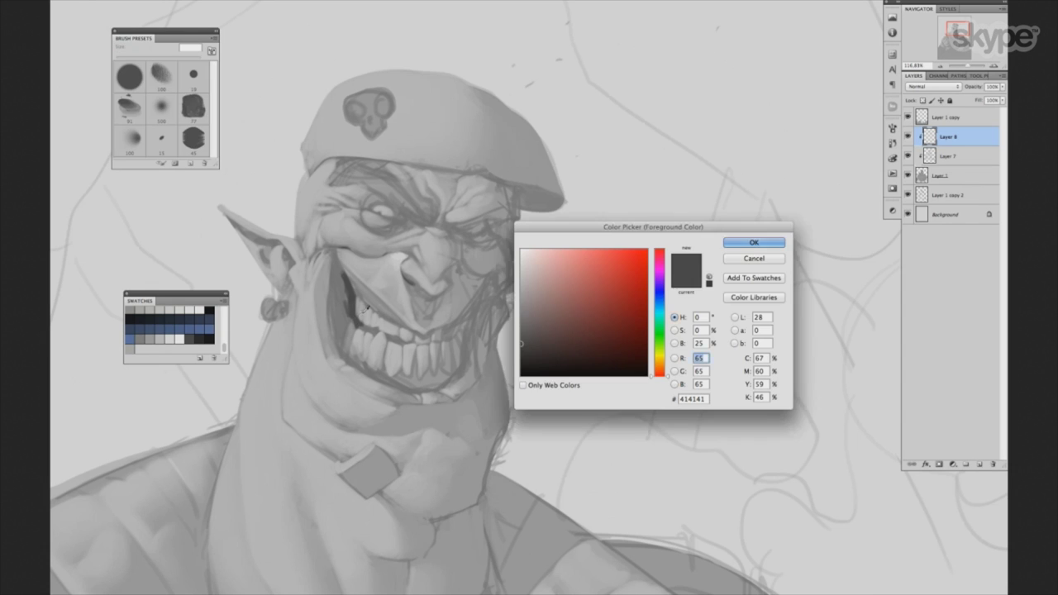
key(Return)
mouse_move(337, 291)
mouse_down()
mouse_move(344, 332)
mouse_move(339, 324)
mouse_up()
key(period)
Switch the brush between 10, 15 and 20 px and add a small dark mark on the upper teeth.
key(F5)
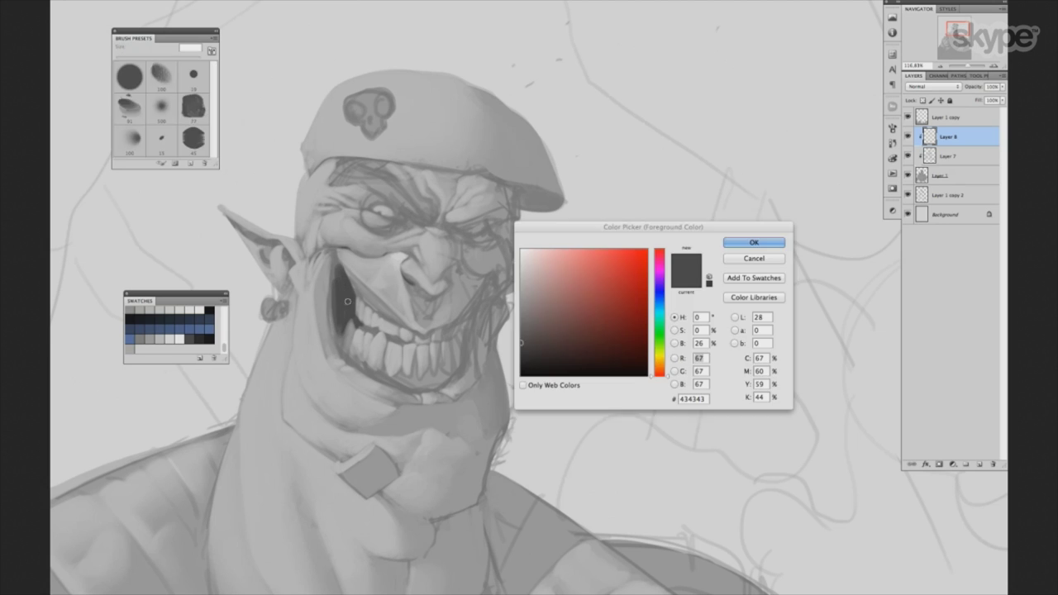
click(750, 242)
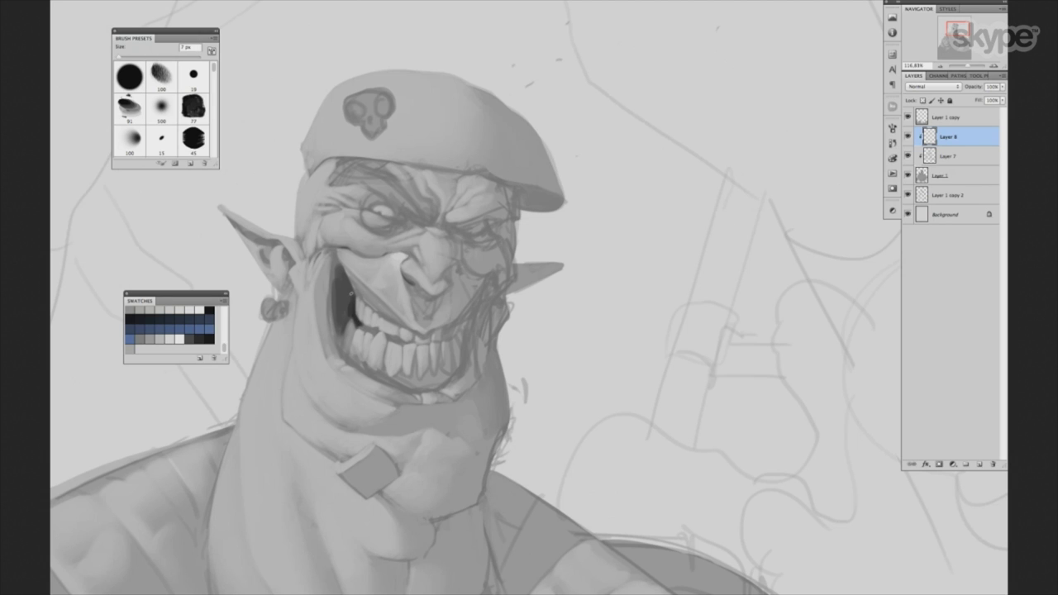
key(bracketright)
key(bracketright)
key(bracketright)
key(bracketleft)
key(period)
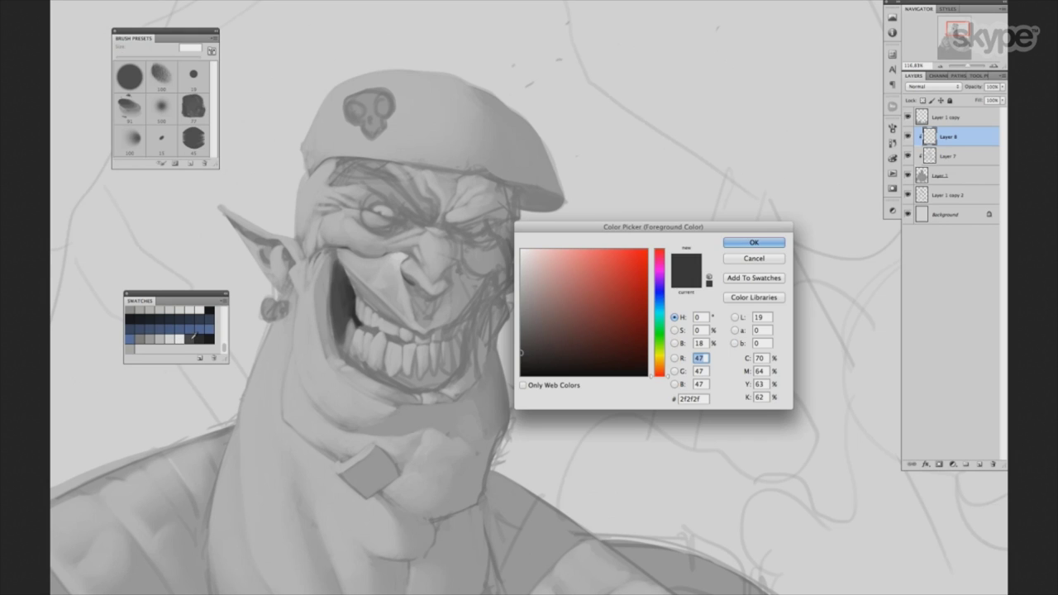
click(752, 246)
key(bracketleft)
drag(361, 327, 372, 335)
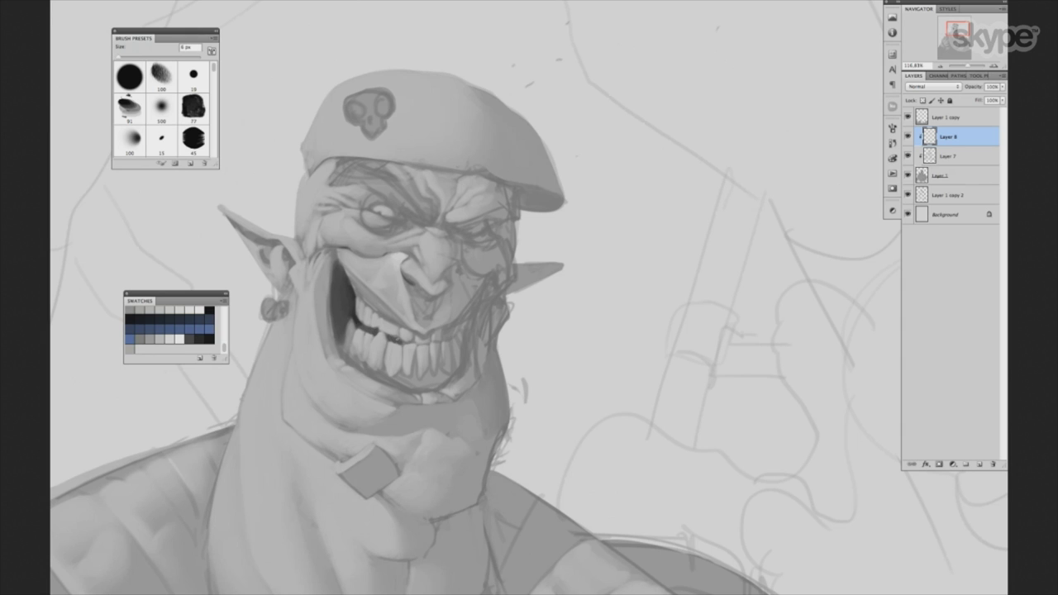
Switch to darker grey 242424 and darken the upper-left teeth and inner mouth corner.
key(ctrl+alt+c)
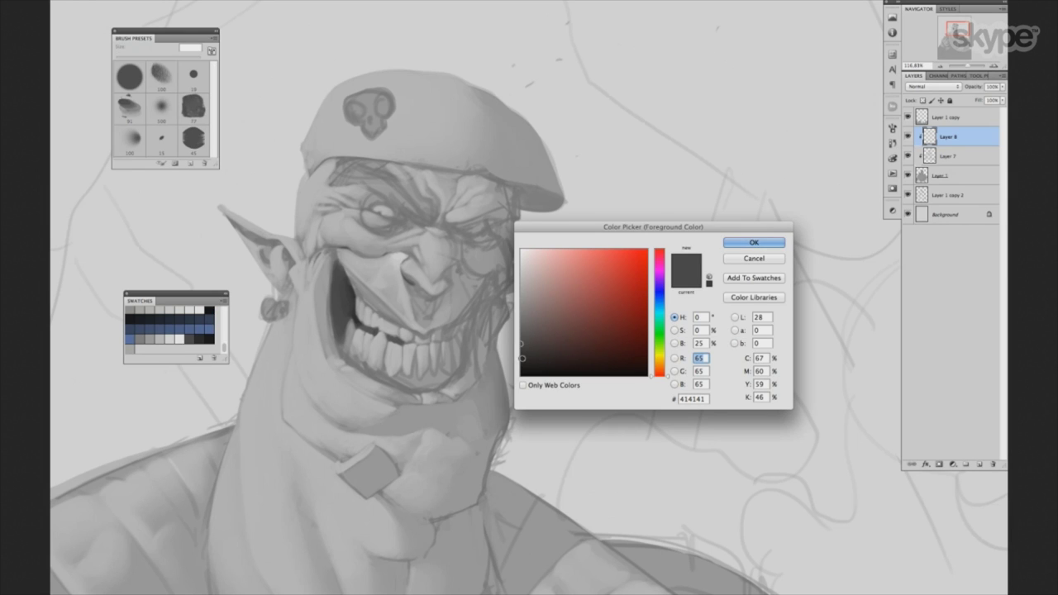
click(519, 358)
click(752, 242)
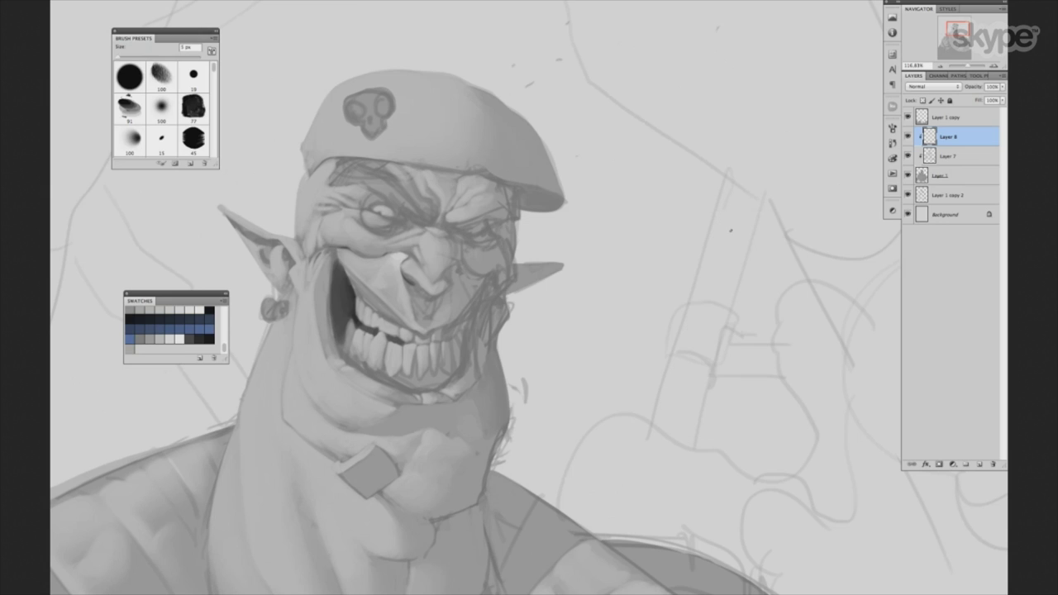
drag(364, 326, 377, 332)
drag(337, 281, 351, 322)
key(bracketleft)
scroll(567, 338, down, 1)
Zoom out and shade along the right jaw and neck with small dark strokes.
scroll(582, 343, down, 1)
scroll(598, 350, down, 1)
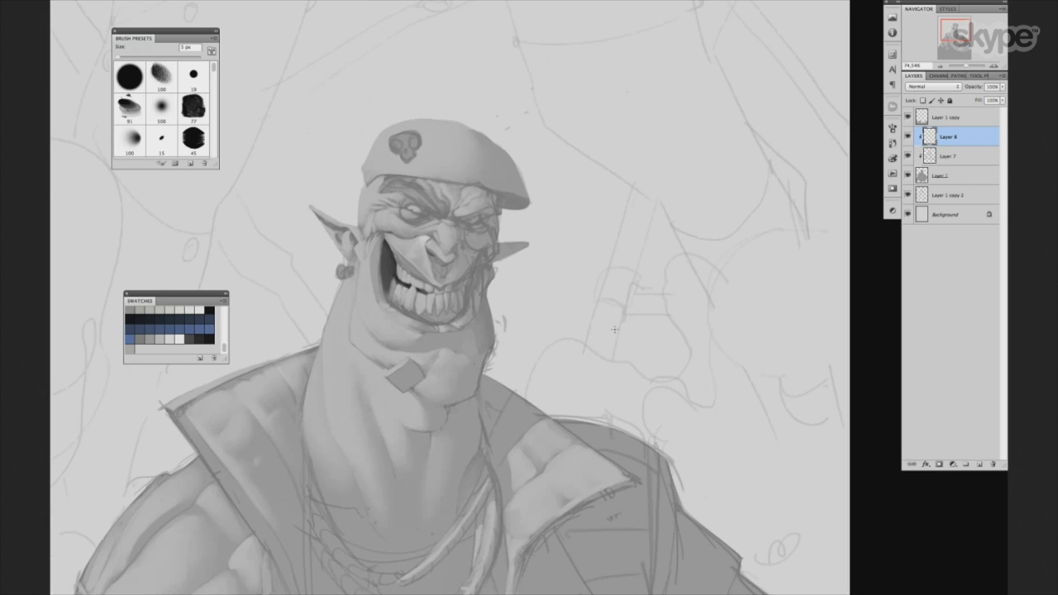
key(F9)
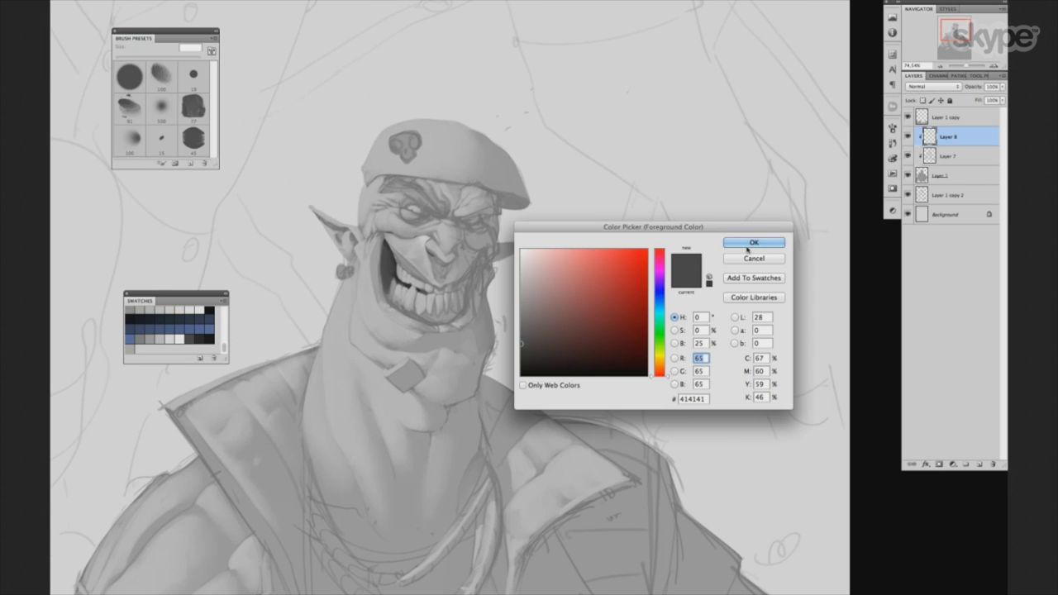
click(749, 246)
drag(474, 337, 479, 318)
drag(478, 355, 490, 275)
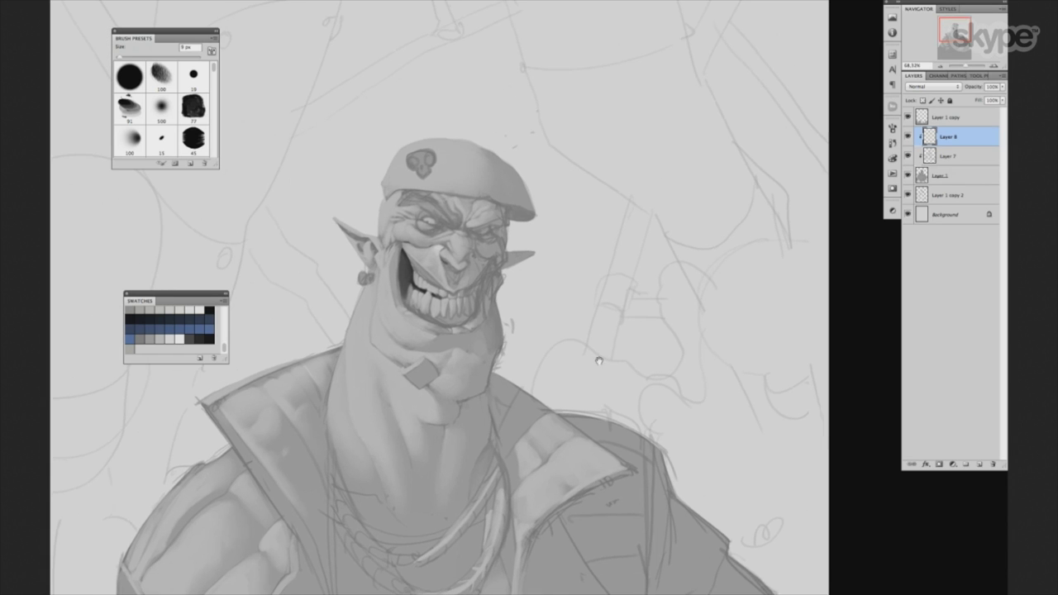
scroll(602, 339, down, 3)
scroll(601, 340, down, 3)
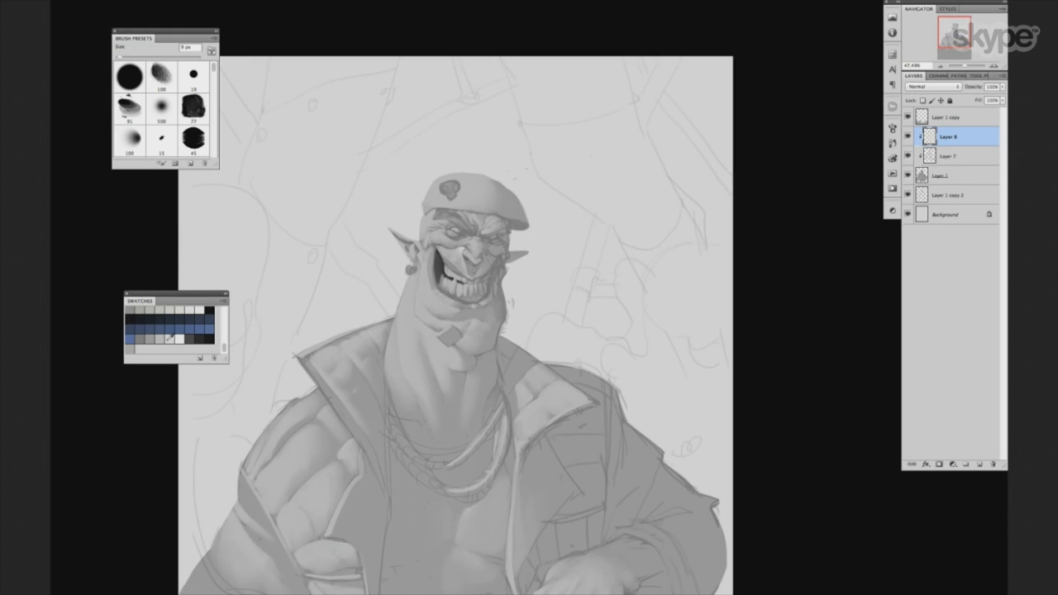
Pick mid grey 878787 and zoom back in on the orc's face and head.
key(F6)
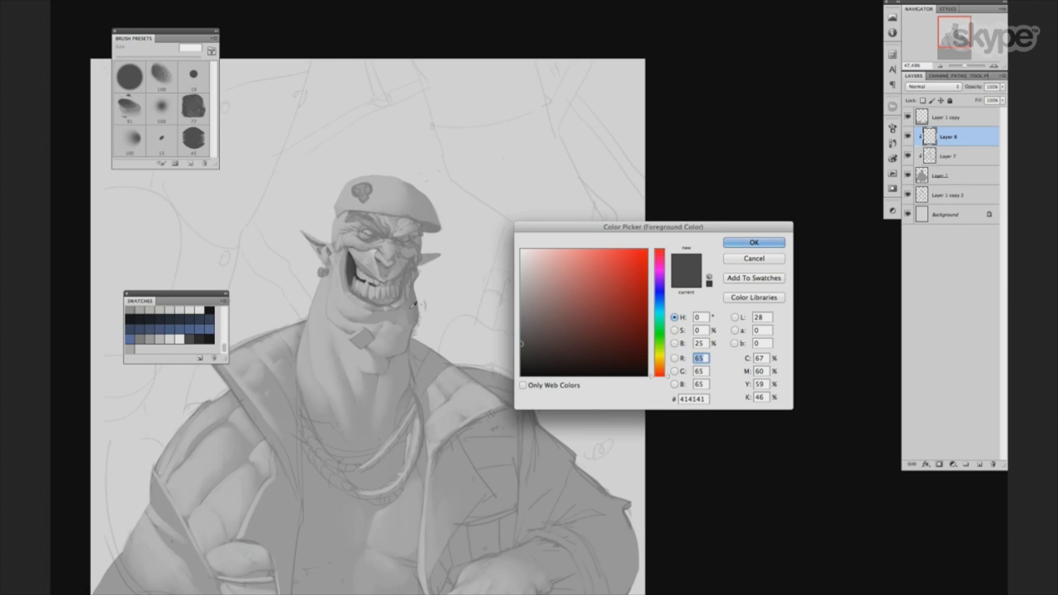
click(521, 308)
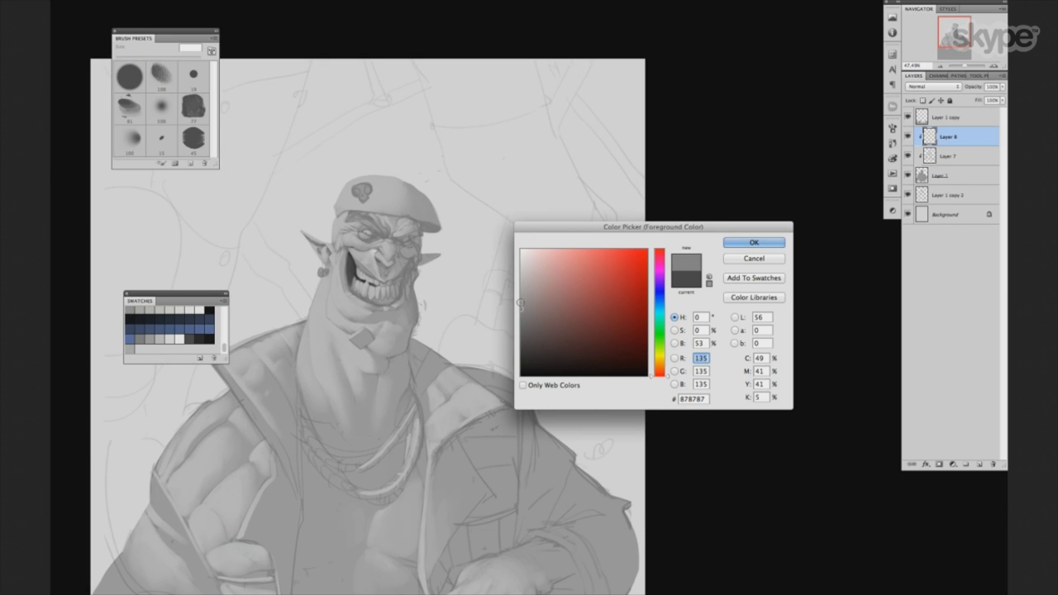
click(753, 242)
key(ctrl+plus)
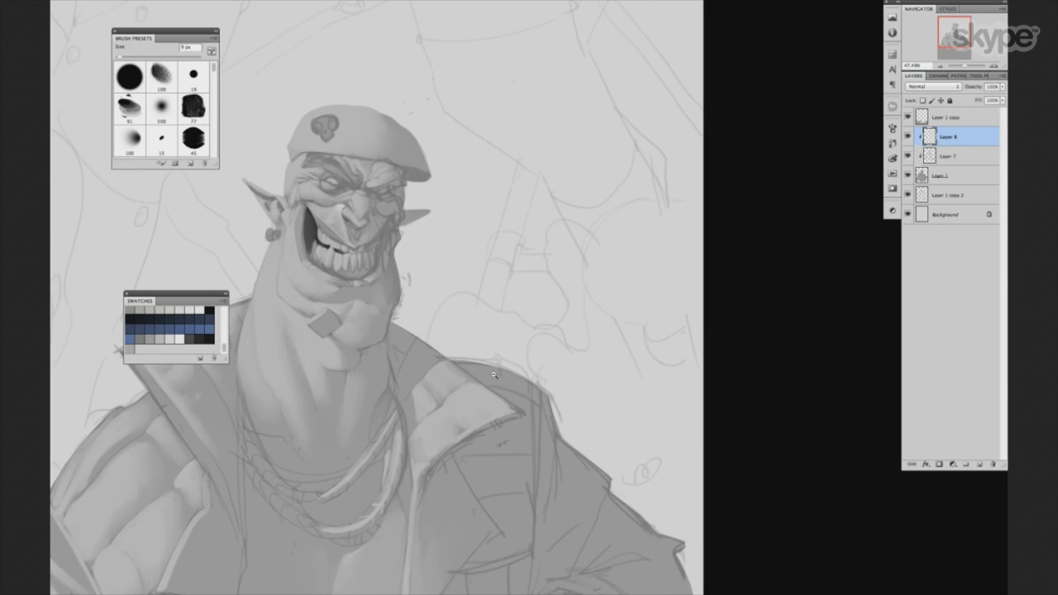
key(ctrl+plus)
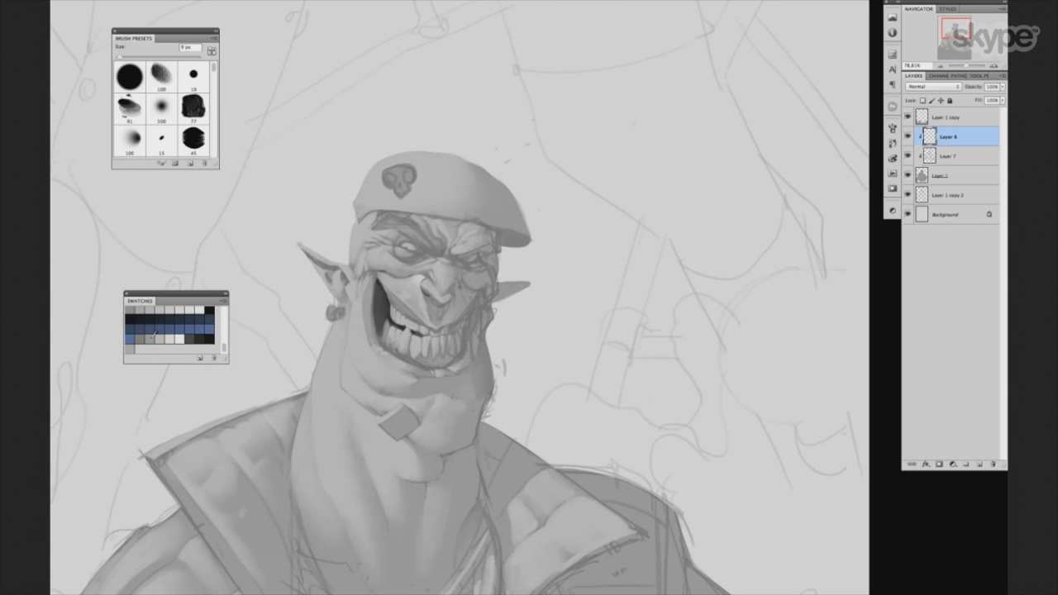
drag(538, 293, 555, 271)
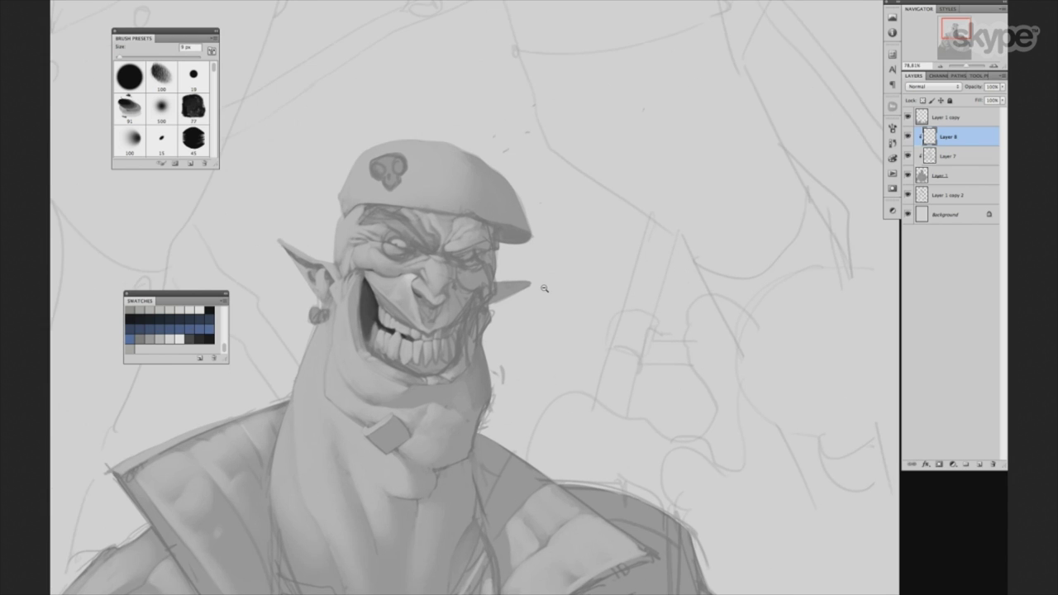
mouse_move(544, 307)
mouse_down()
mouse_move(548, 255)
mouse_move(543, 382)
mouse_move(534, 361)
mouse_move(546, 368)
mouse_move(543, 387)
mouse_move(565, 353)
mouse_up()
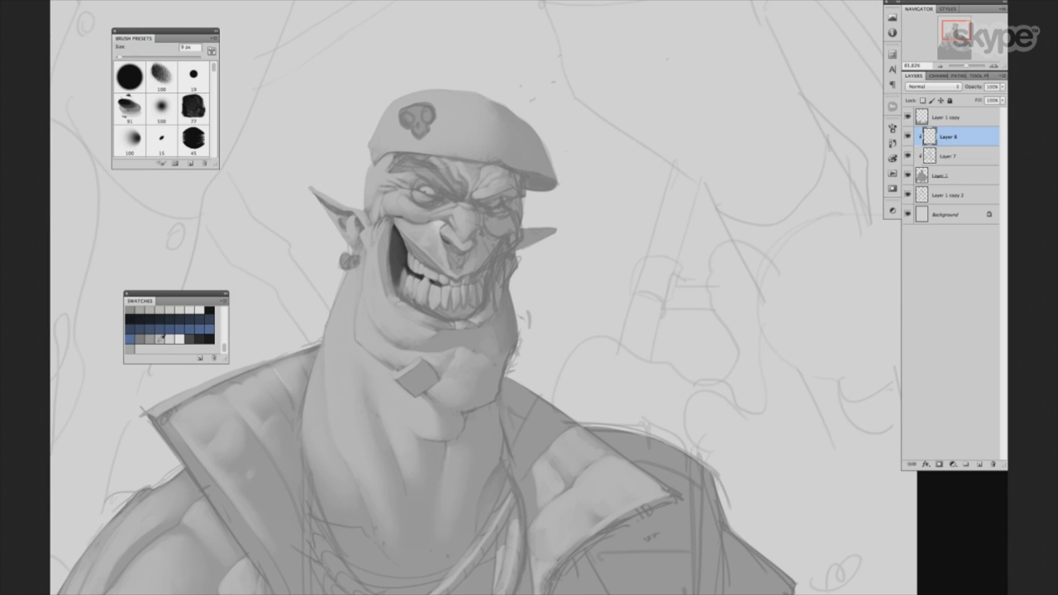
mouse_move(619, 329)
mouse_down()
mouse_move(663, 349)
mouse_move(642, 343)
mouse_move(653, 389)
mouse_move(661, 289)
mouse_up()
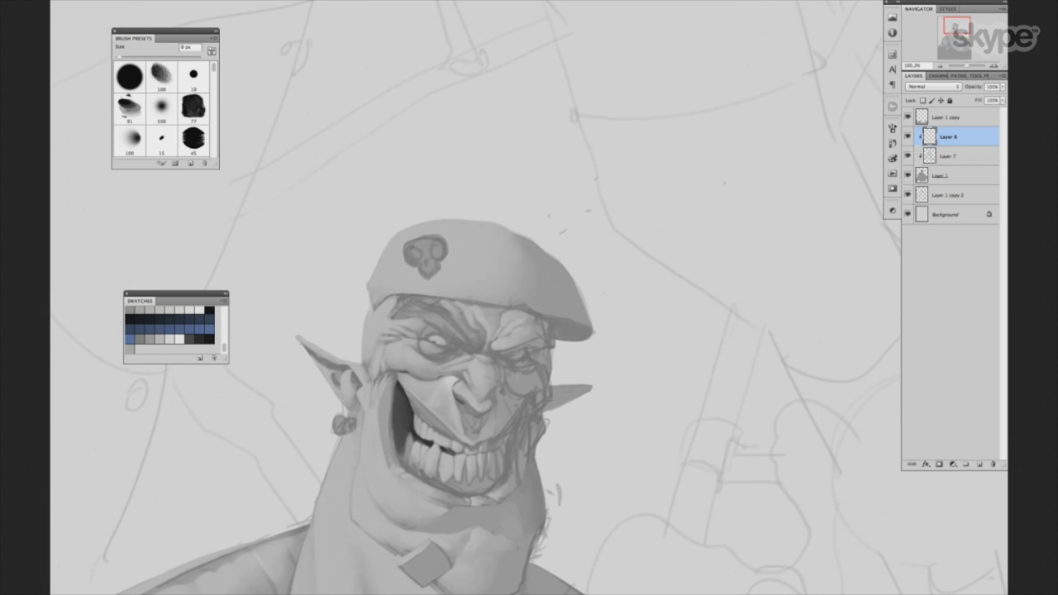
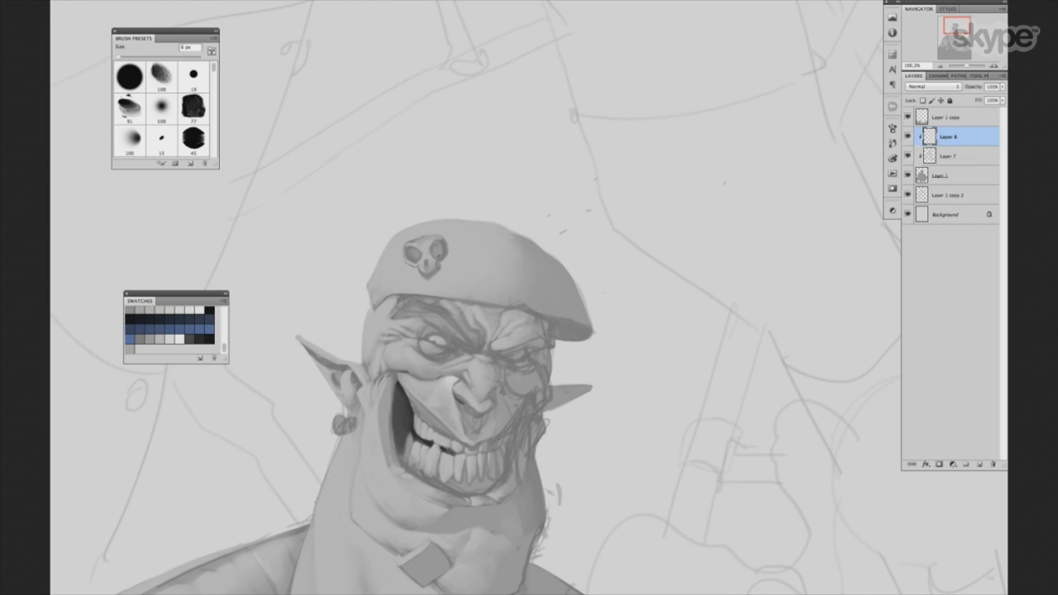
Paint broad light grey strokes over the face and beret with a very large brush, then undo them.
drag(524, 234, 513, 250)
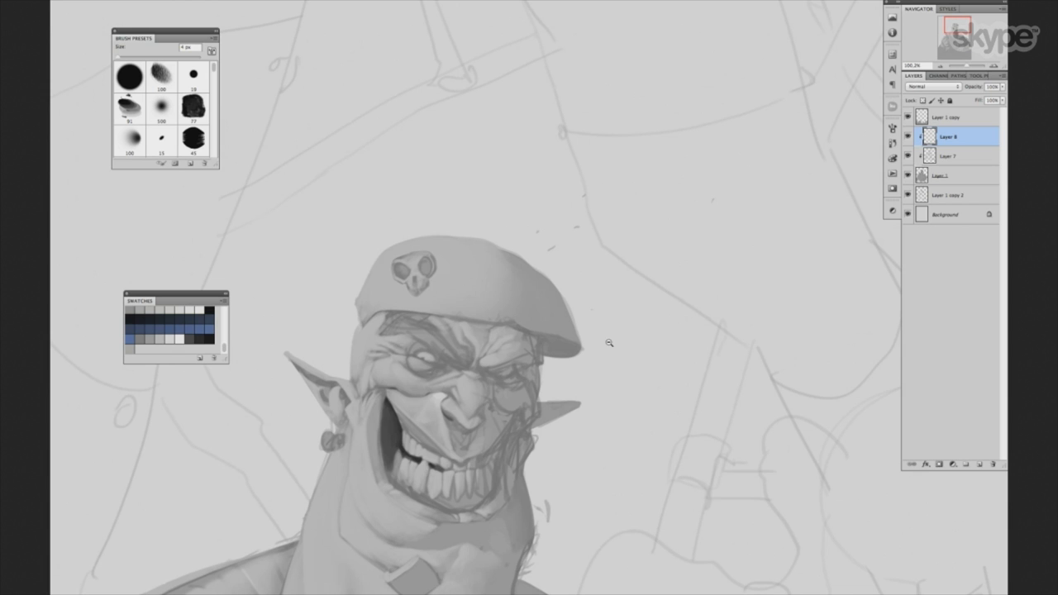
key(ctrl+minus)
drag(603, 350, 568, 359)
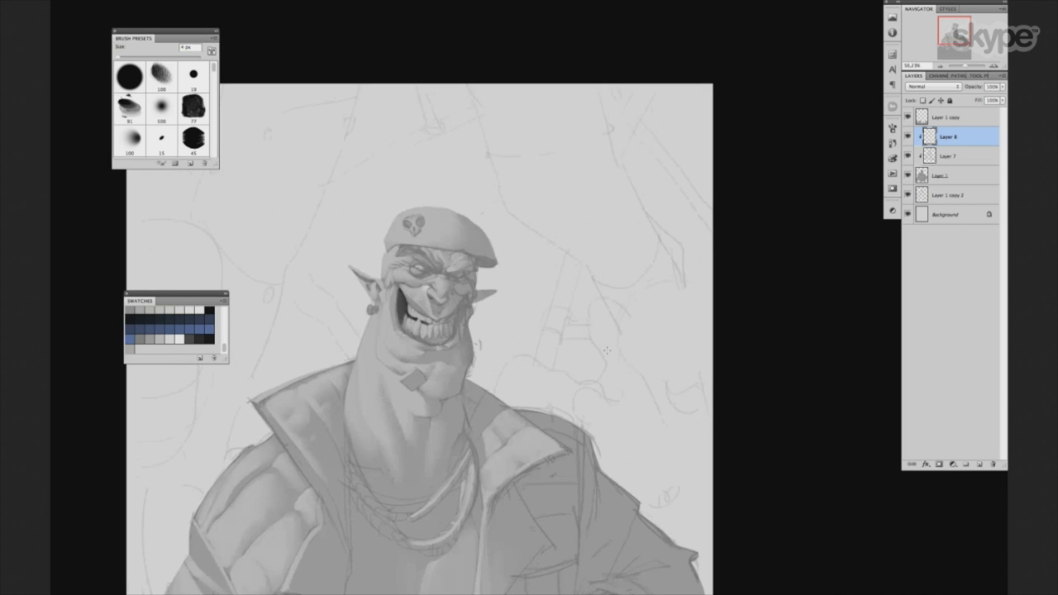
scroll(568, 358, down, 3)
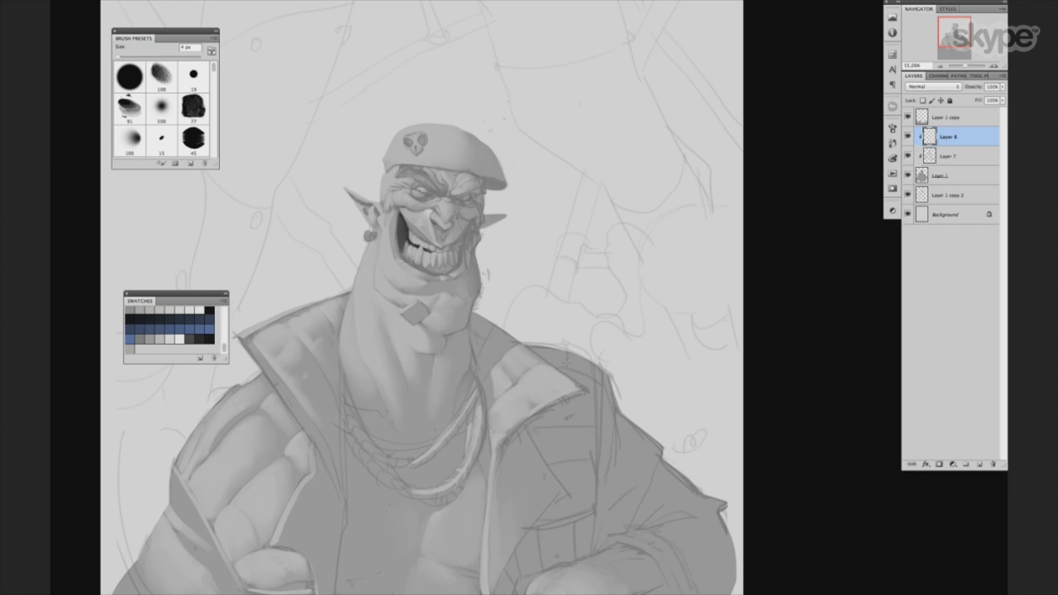
scroll(567, 363, up, 3)
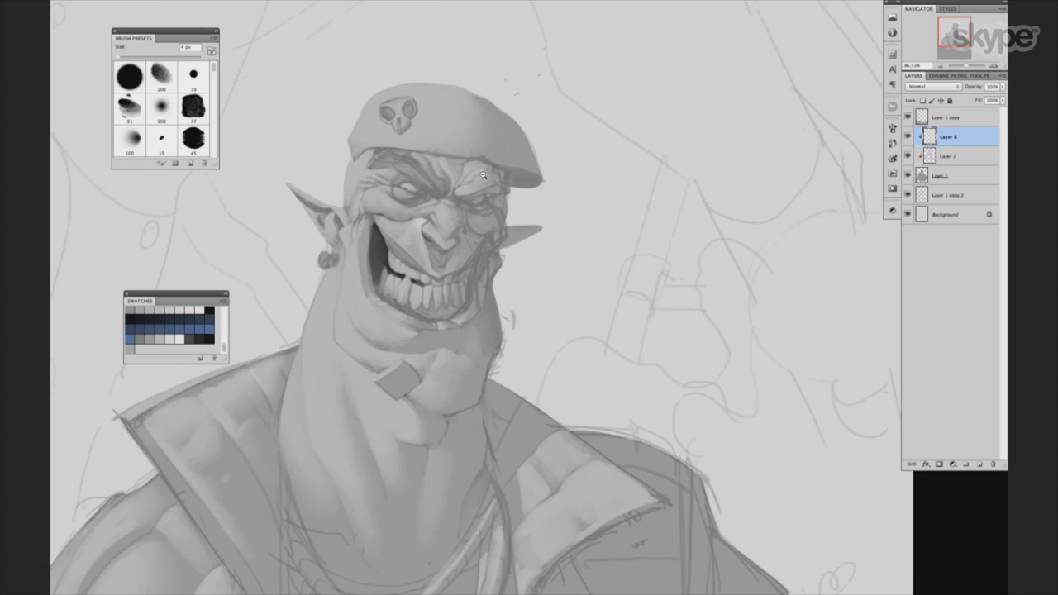
key(bracketright)
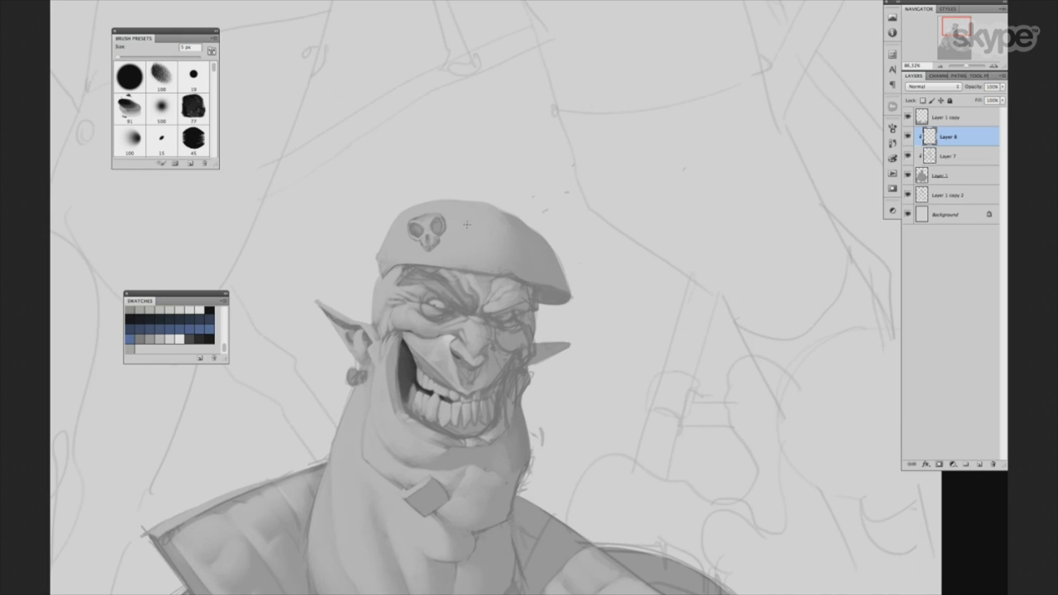
click(161, 107)
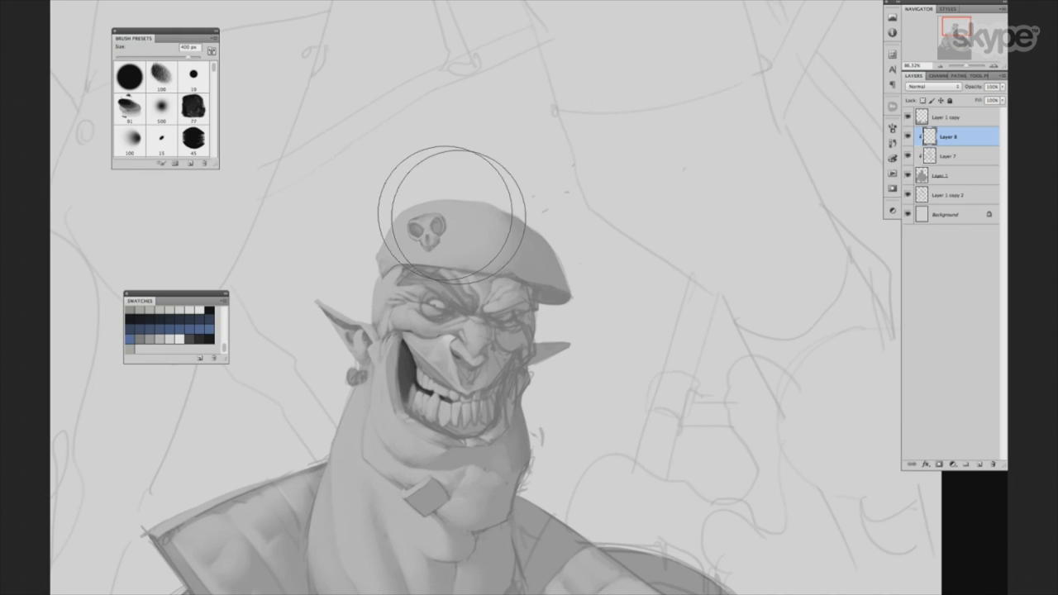
mouse_move(520, 239)
mouse_down()
mouse_move(503, 213)
mouse_move(515, 421)
mouse_move(427, 237)
mouse_move(515, 302)
mouse_move(468, 319)
mouse_move(491, 201)
mouse_move(463, 239)
mouse_move(465, 215)
mouse_up()
key(ctrl+alt+z)
key(ctrl+alt+z)
key(ctrl+alt+z)
key(ctrl+alt+z)
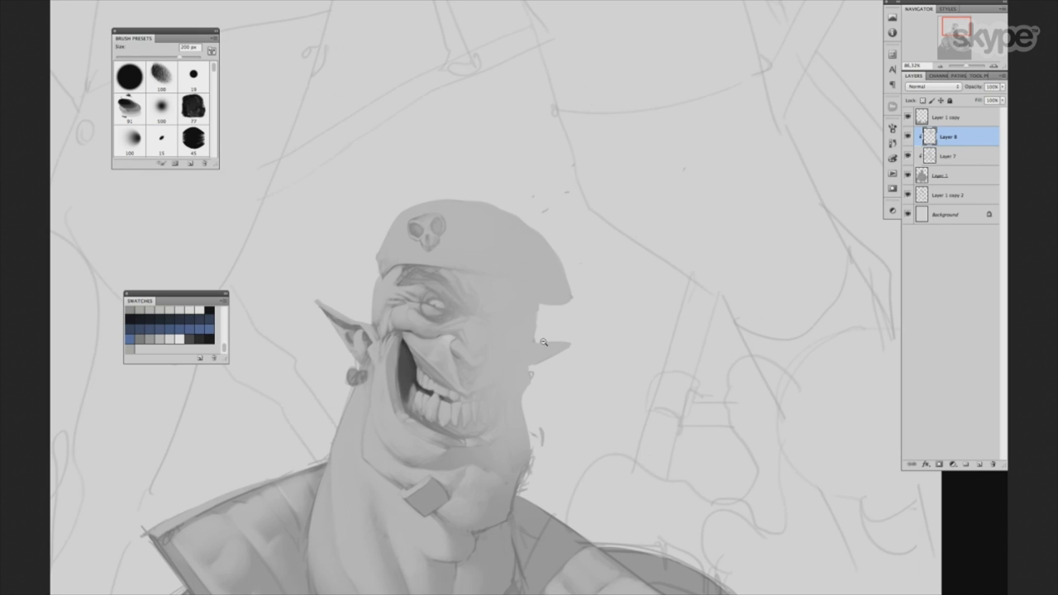
key(ctrl+alt+z)
key(ctrl+alt+z)
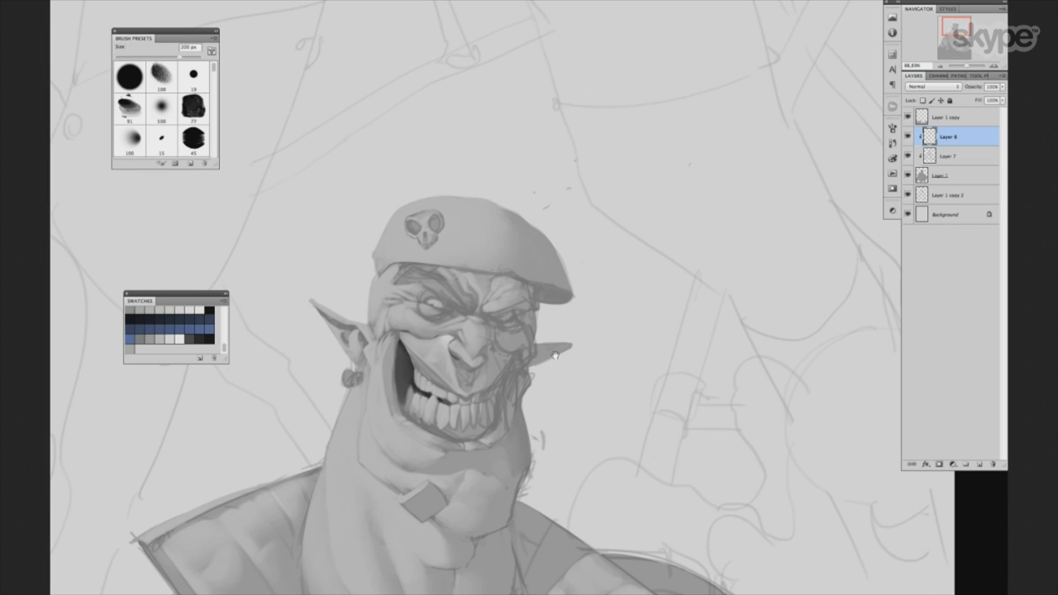
key(ctrl+alt+z)
key(bracketleft)
key(bracketleft)
key(bracketleft)
key(bracketleft)
key(bracketleft)
key(bracketleft)
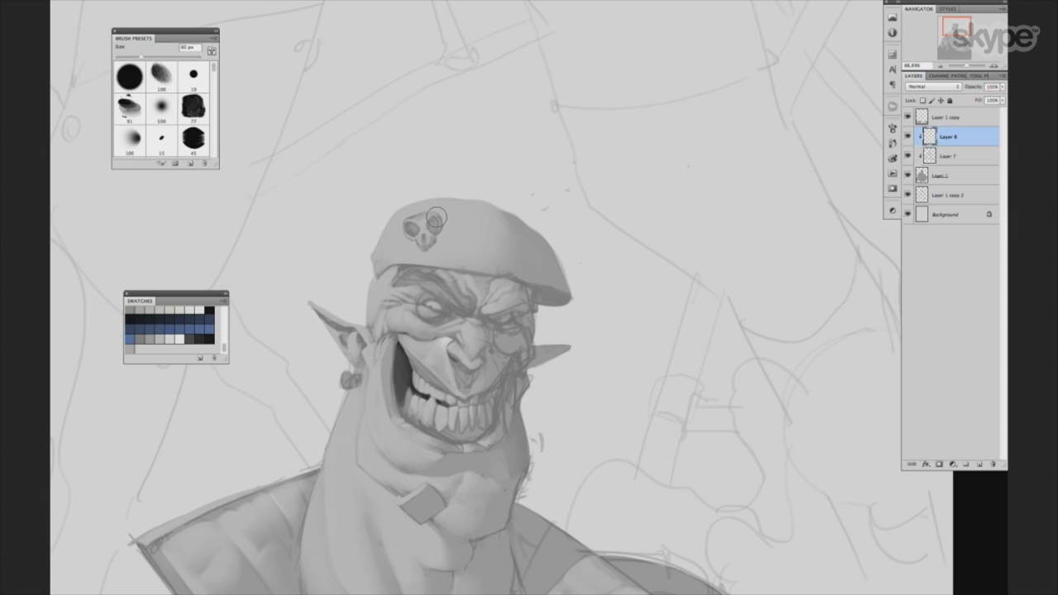
With the 15 px brush, zoom in and dab a light highlight on the skull badge's nose.
click(162, 138)
scroll(497, 273, up, 3)
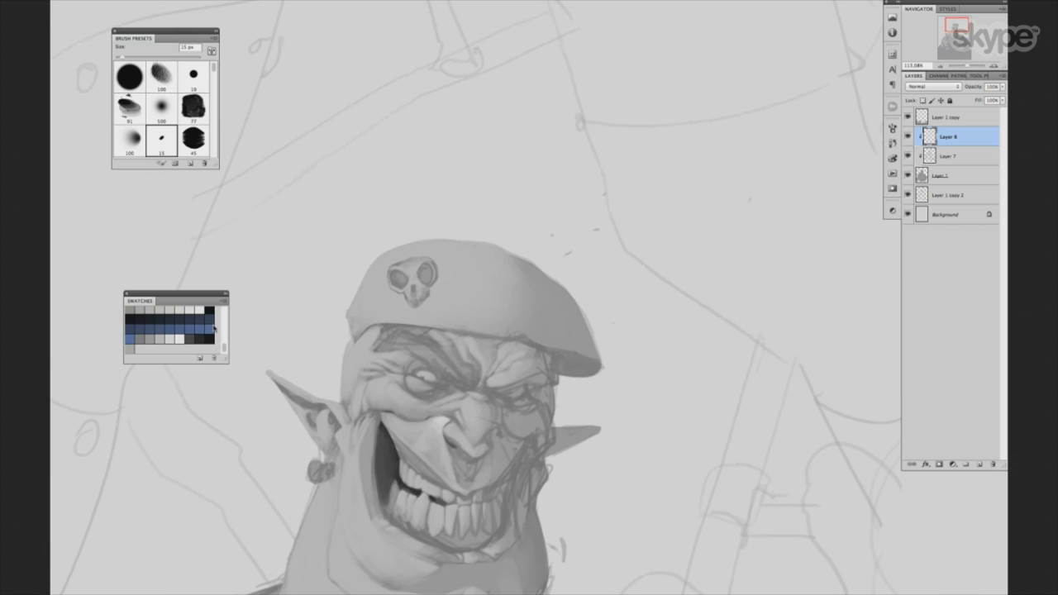
scroll(475, 258, up, 3)
key(bracketleft)
key(bracketleft)
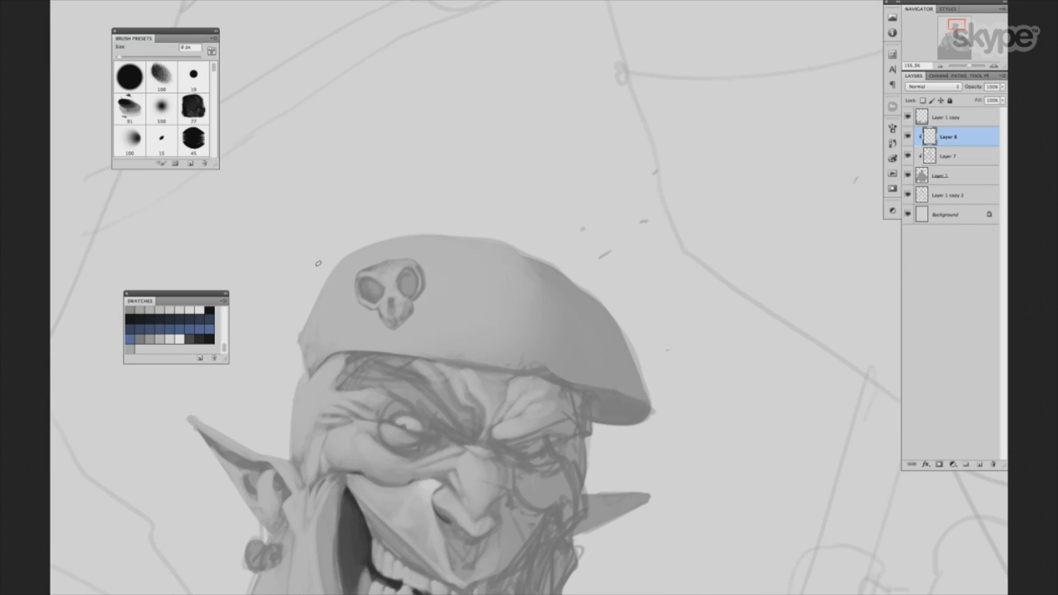
drag(391, 309, 393, 295)
scroll(568, 317, down, 1)
scroll(575, 331, down, 2)
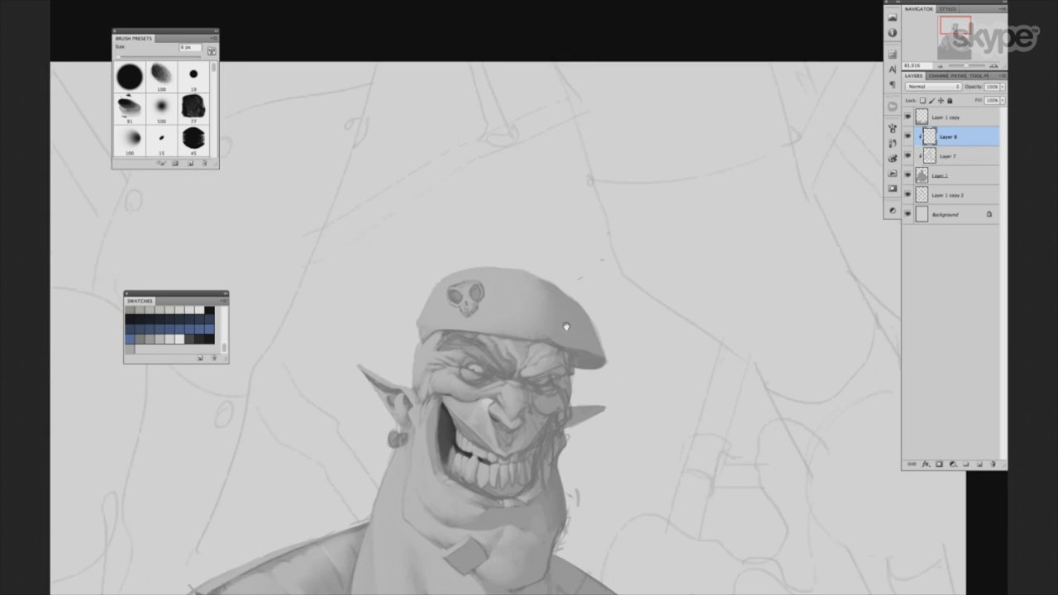
scroll(582, 341, down, 2)
scroll(576, 361, down, 2)
scroll(578, 351, down, 5)
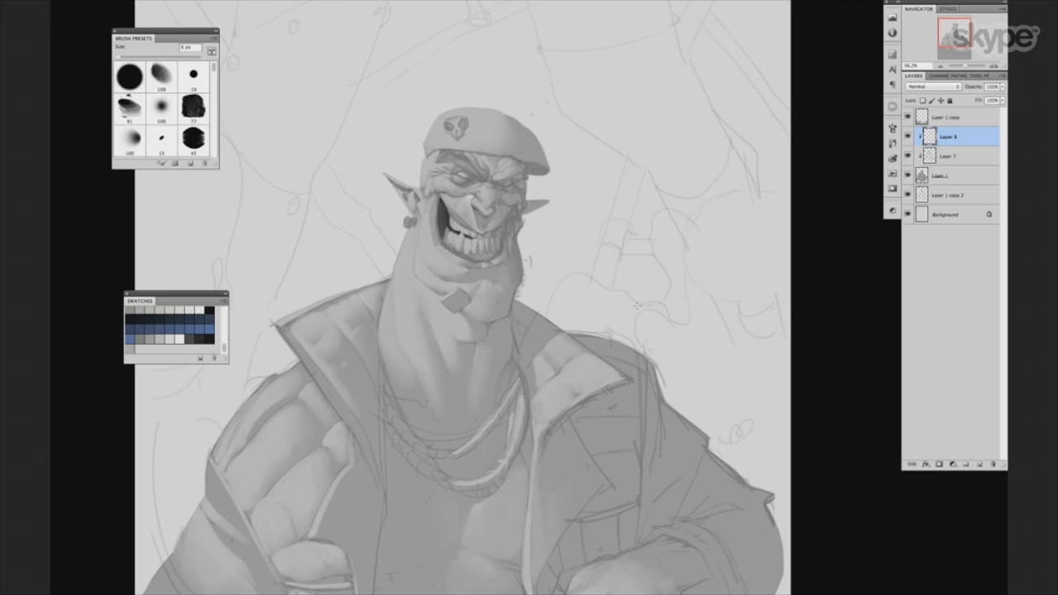
scroll(628, 314, down, 1)
scroll(622, 322, down, 1)
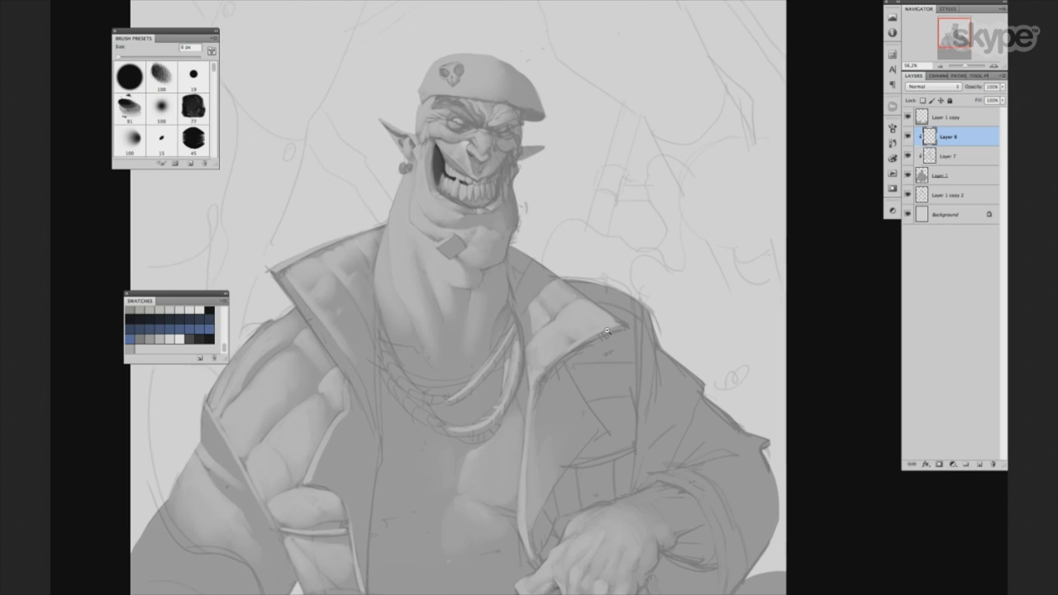
scroll(616, 329, down, 1)
scroll(614, 332, down, 3)
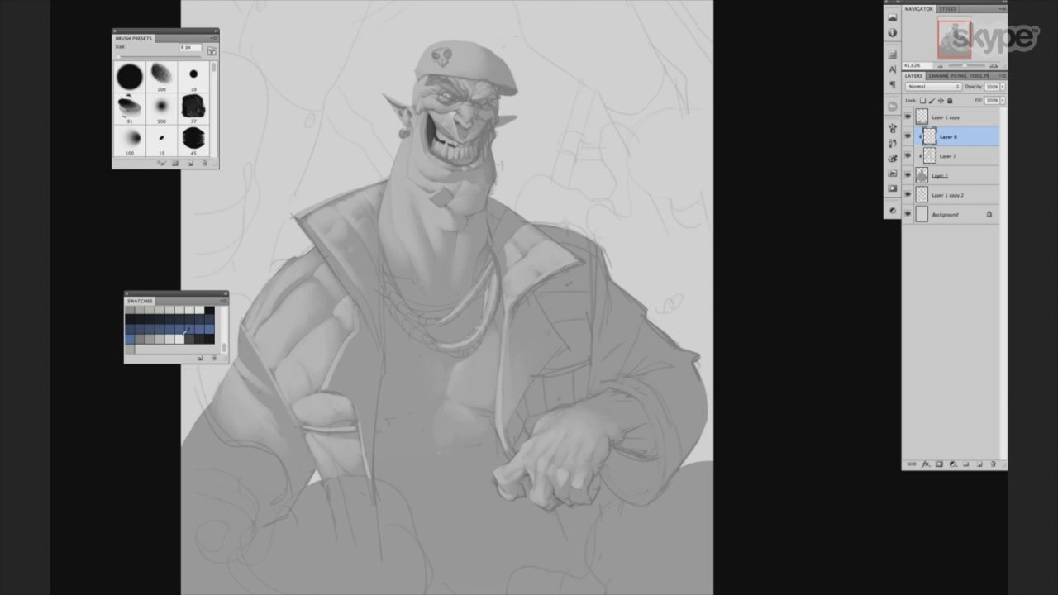
scroll(438, 287, up, 1)
scroll(455, 248, up, 1)
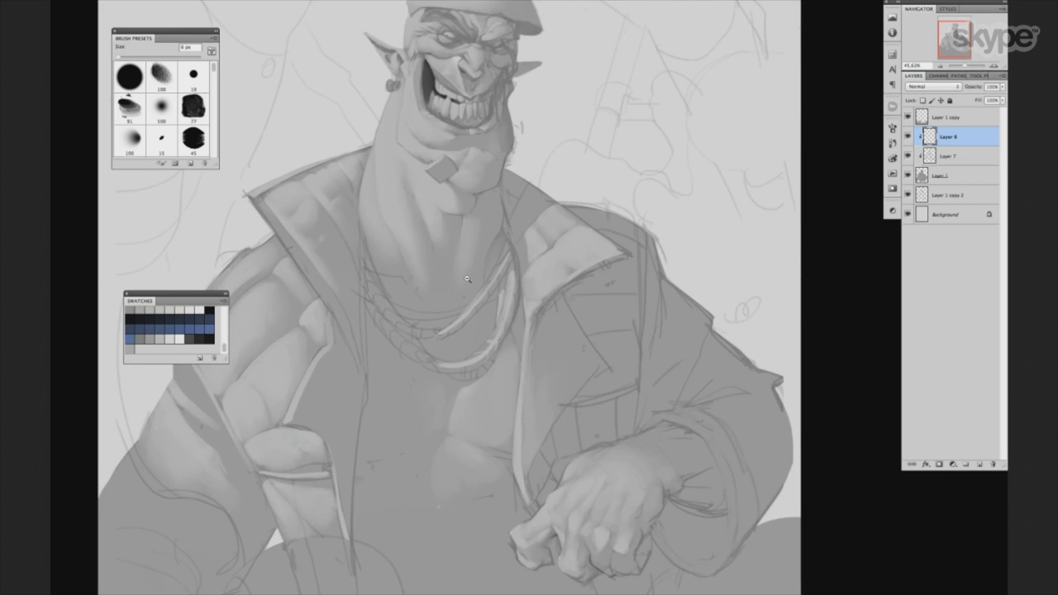
scroll(471, 220, up, 2)
scroll(562, 347, up, 2)
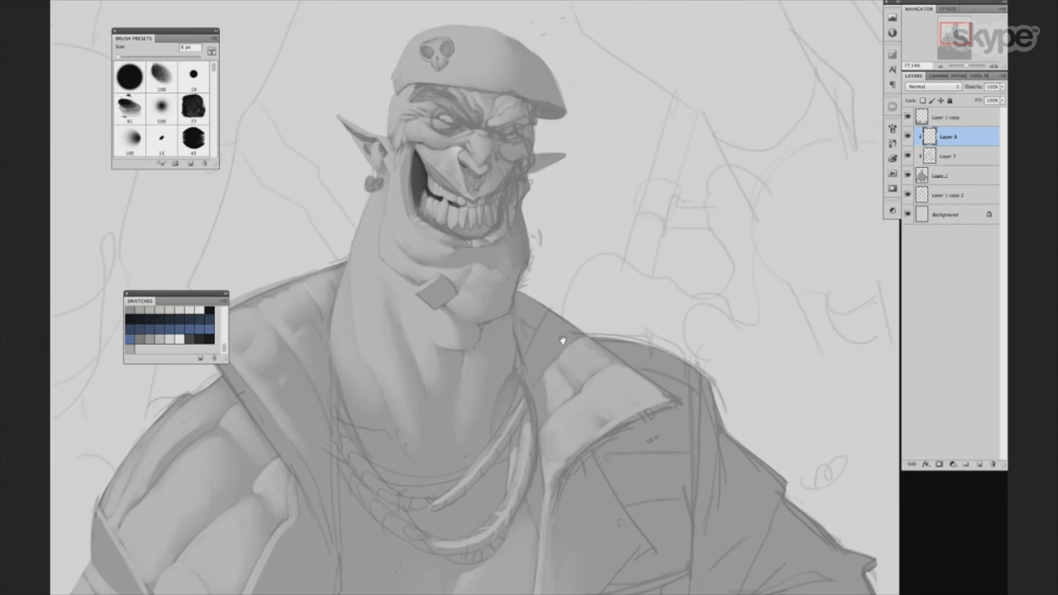
key(Return)
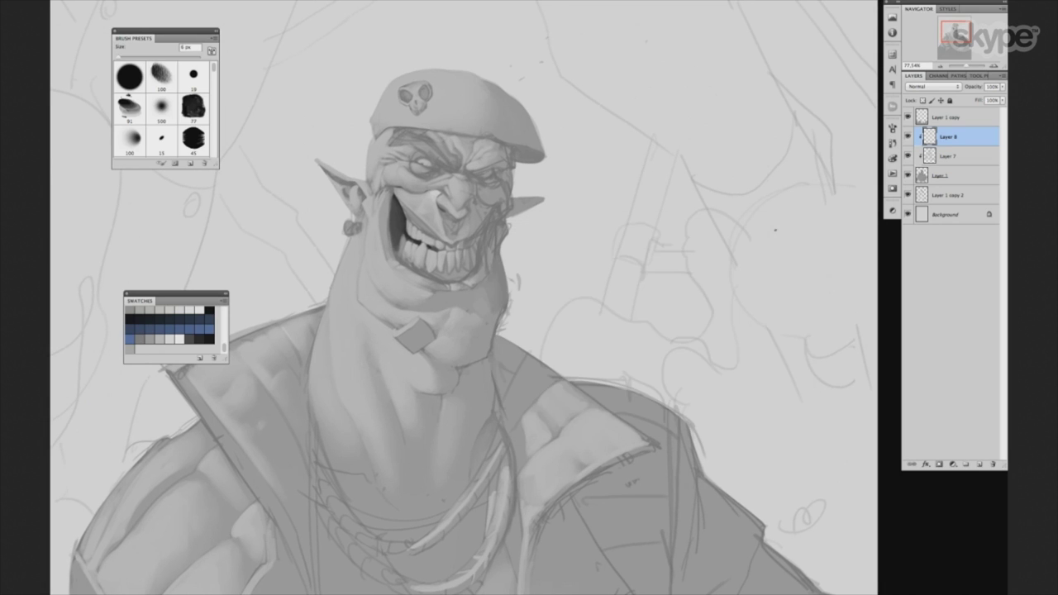
scroll(545, 314, up, 2)
scroll(550, 313, up, 2)
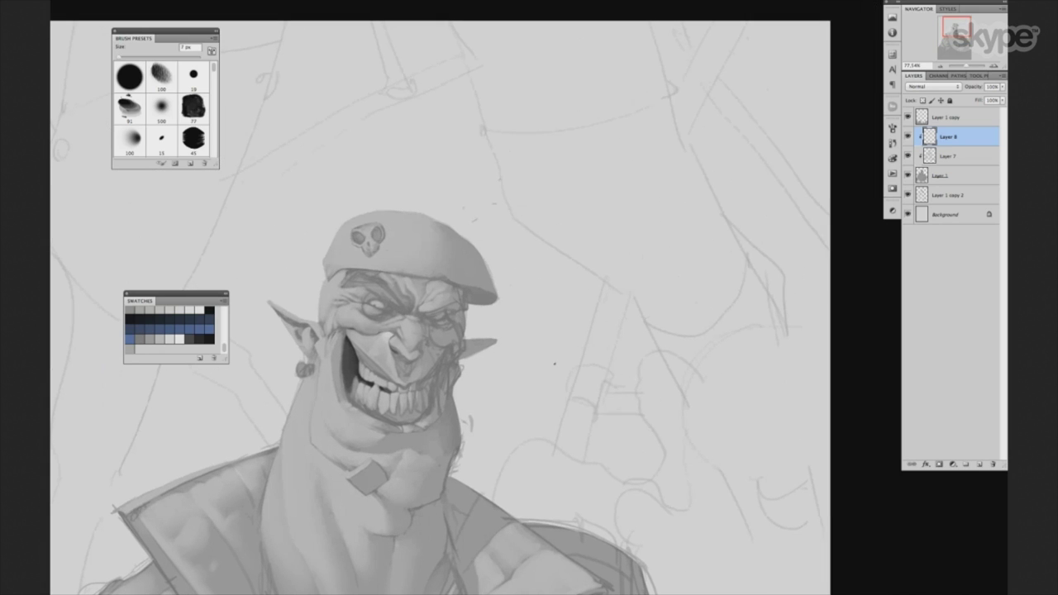
scroll(586, 325, down, 1)
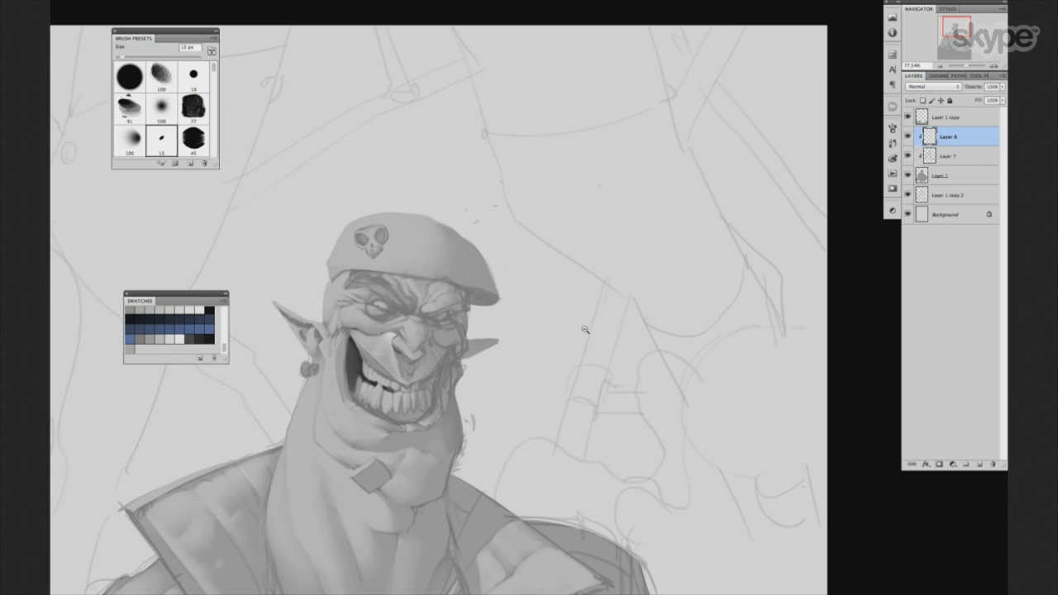
scroll(577, 400, down, 1)
scroll(577, 400, down, 3)
scroll(574, 342, down, 1)
scroll(570, 330, down, 1)
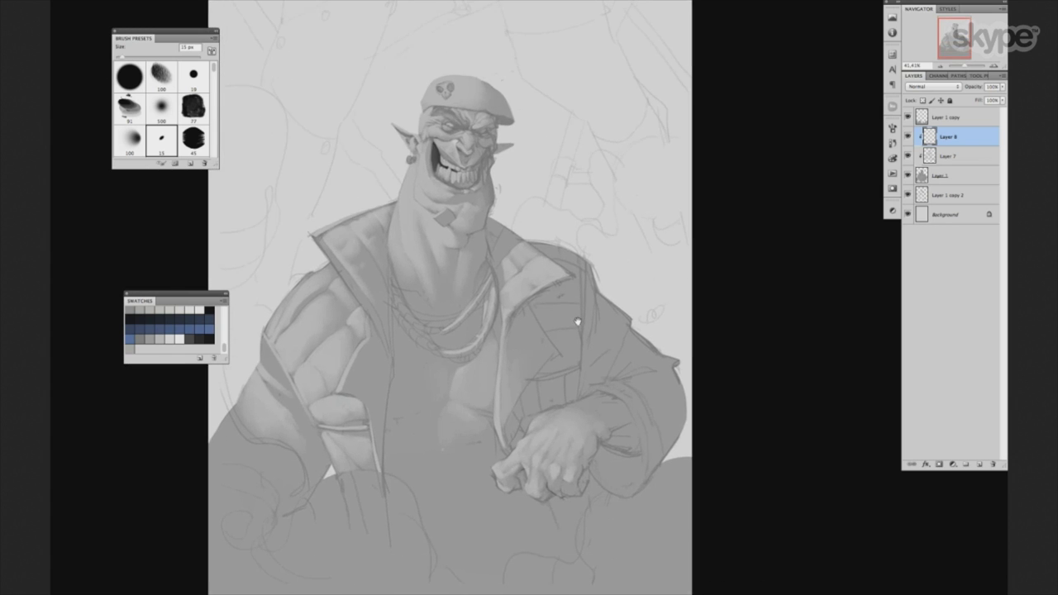
scroll(537, 324, up, 1)
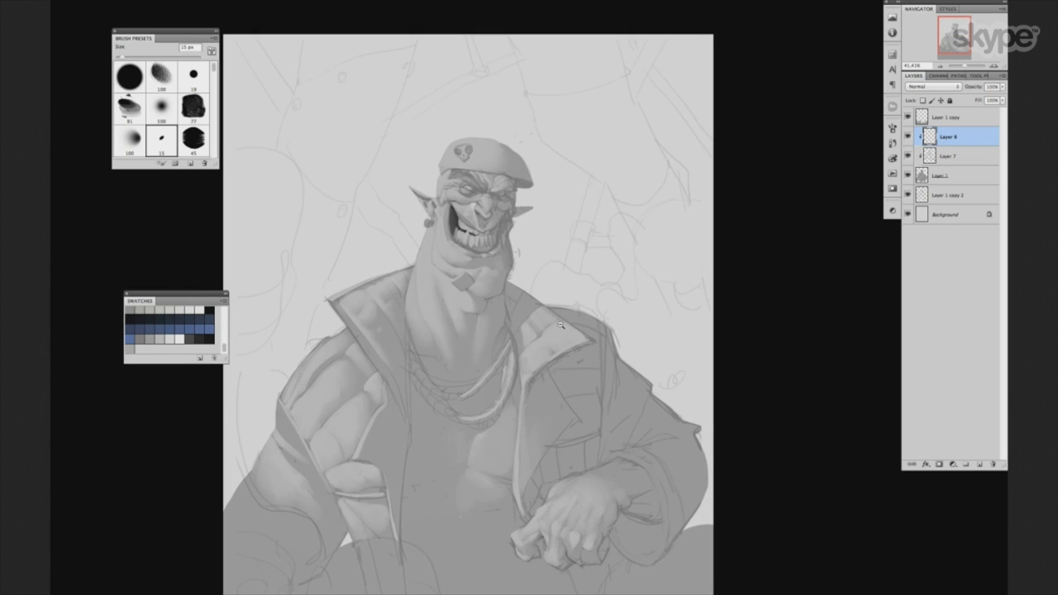
scroll(570, 360, up, 2)
scroll(570, 359, up, 3)
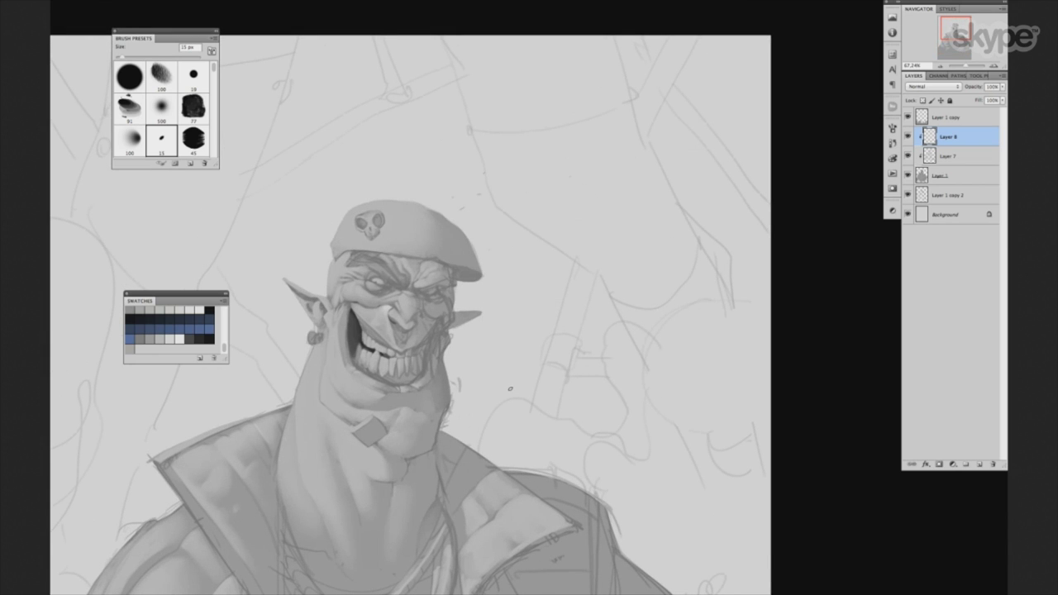
key(bracketright)
scroll(433, 209, up, 1)
scroll(437, 215, up, 1)
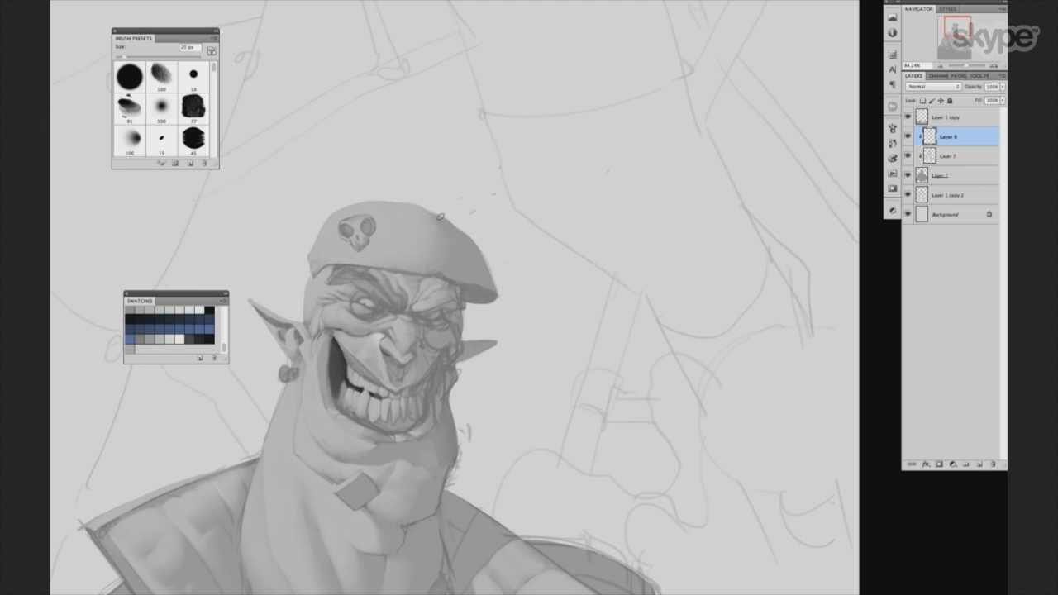
Zoom in on the orc's head and darken a small spot near the right eye with a 10 px brush.
key(bracketleft)
key(bracketright)
key(bracketright)
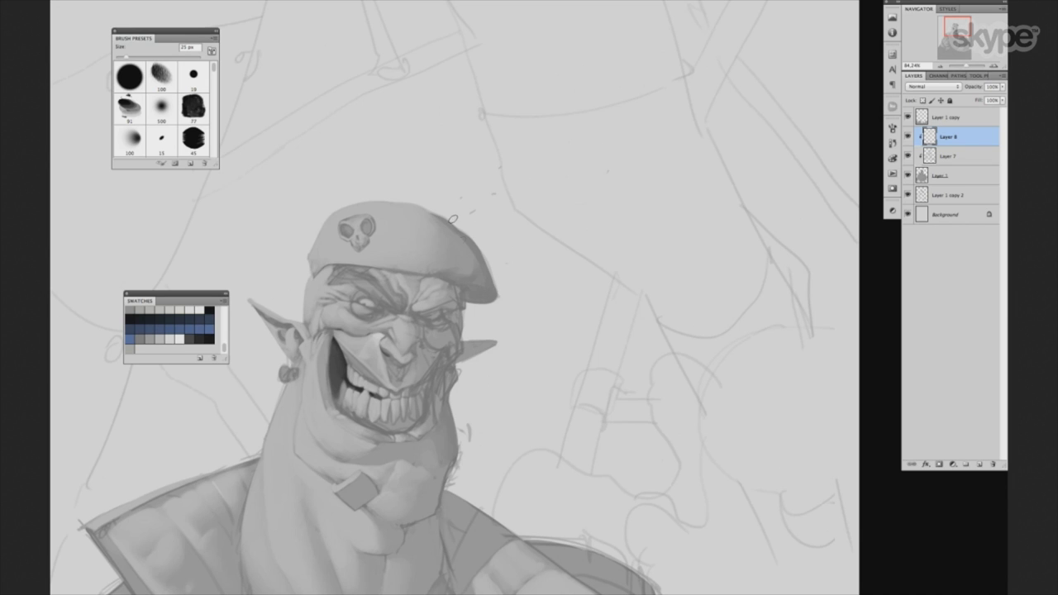
key(bracketright)
drag(520, 246, 560, 170)
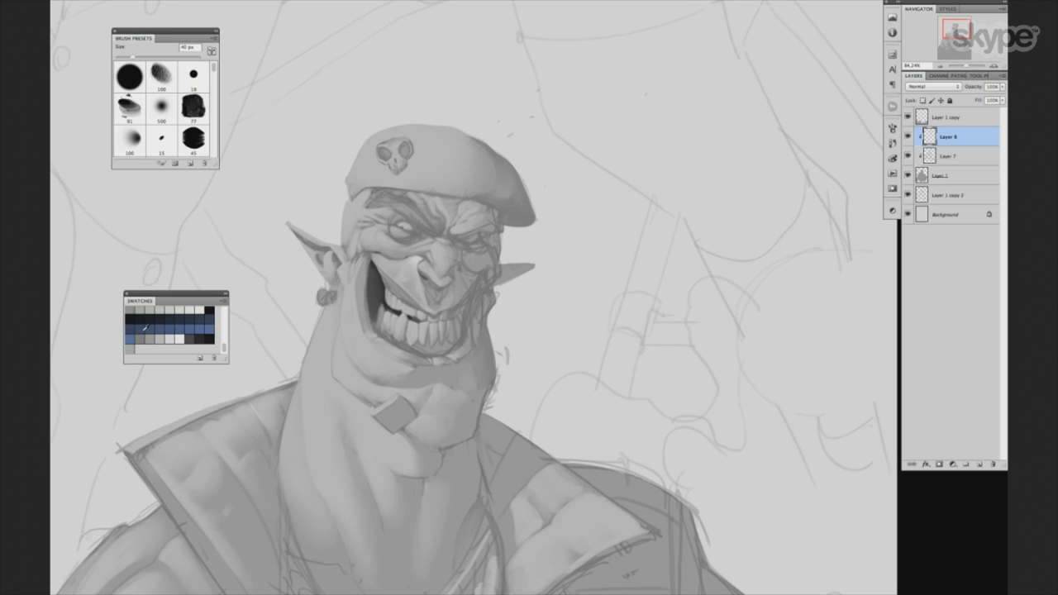
drag(557, 307, 485, 319)
key(bracketleft)
key(bracketleft)
key(bracketleft)
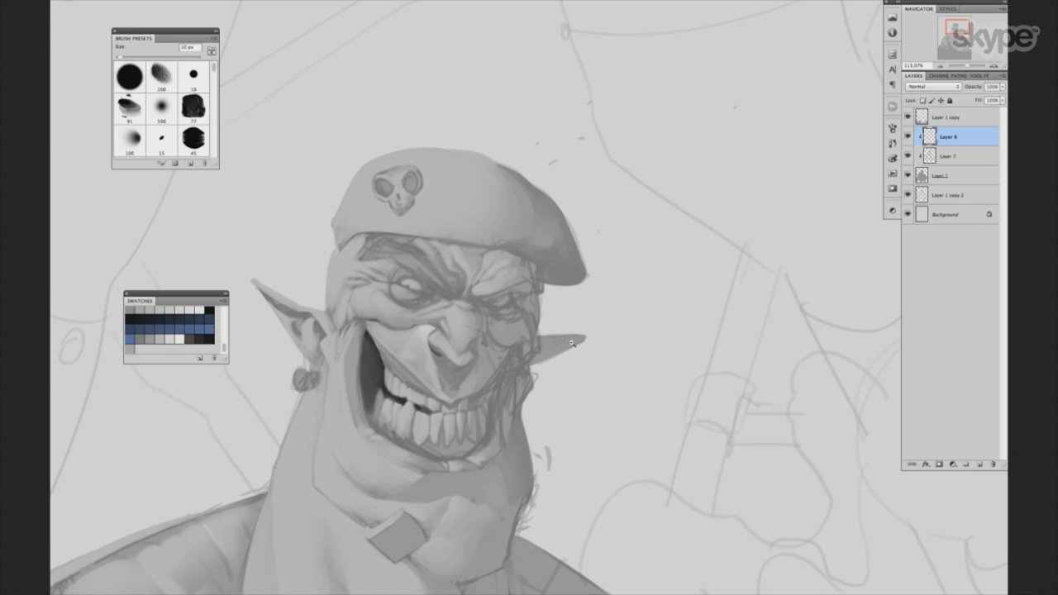
drag(571, 343, 585, 297)
key(bracketright)
key(bracketright)
Paint a dark stroke along the right ear tip with a 15 px brush, reframing the view.
key(bracketright)
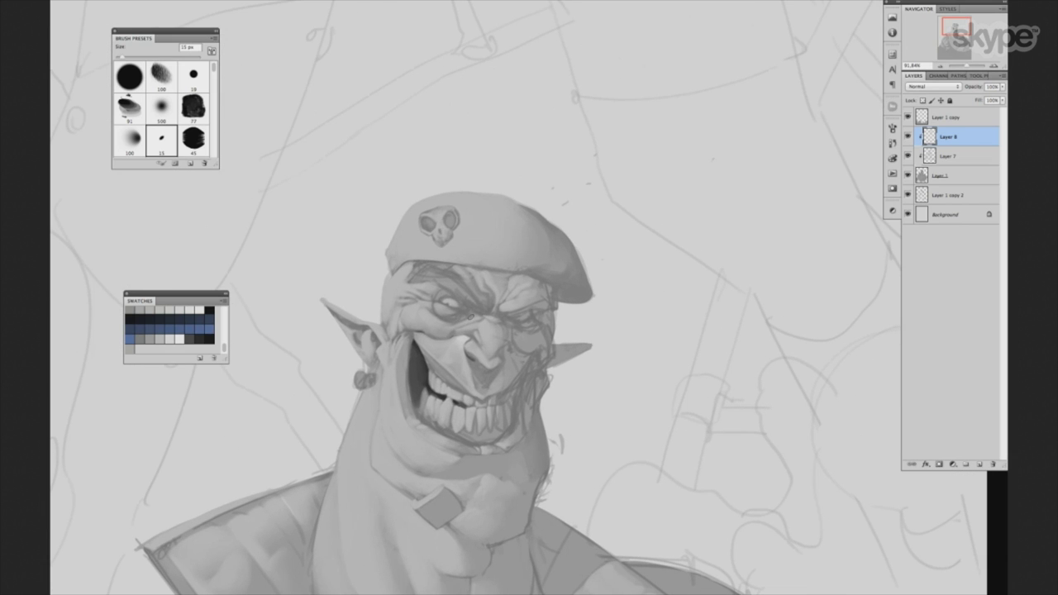
key(bracketleft)
drag(544, 320, 552, 316)
key(bracketright)
key(bracketright)
drag(559, 350, 590, 347)
key(bracketright)
drag(580, 384, 552, 356)
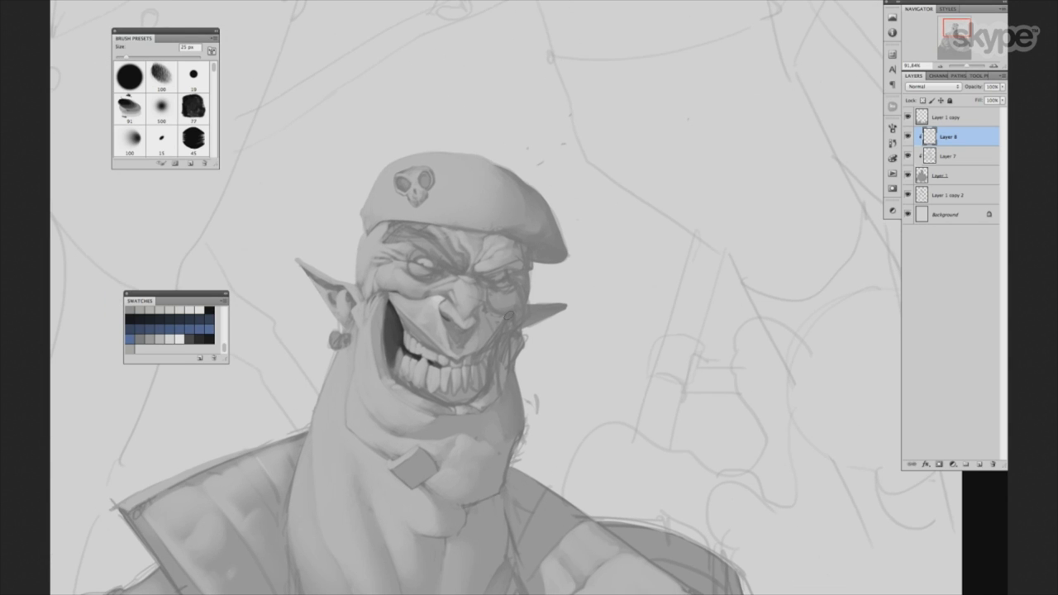
key(bracketleft)
drag(569, 318, 532, 270)
key(bracketleft)
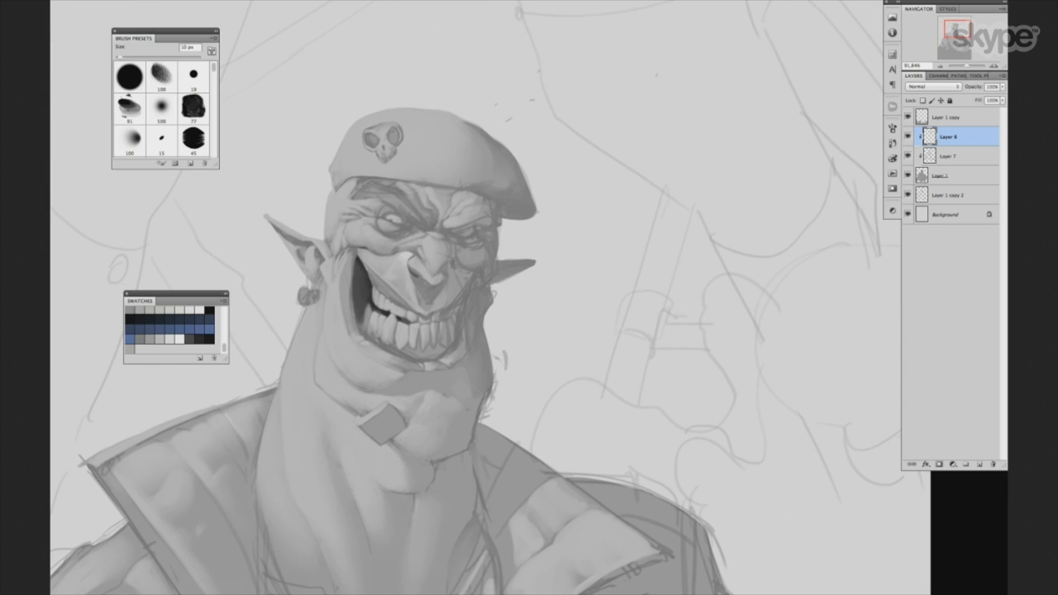
key(period)
drag(556, 387, 545, 370)
key(bracketleft)
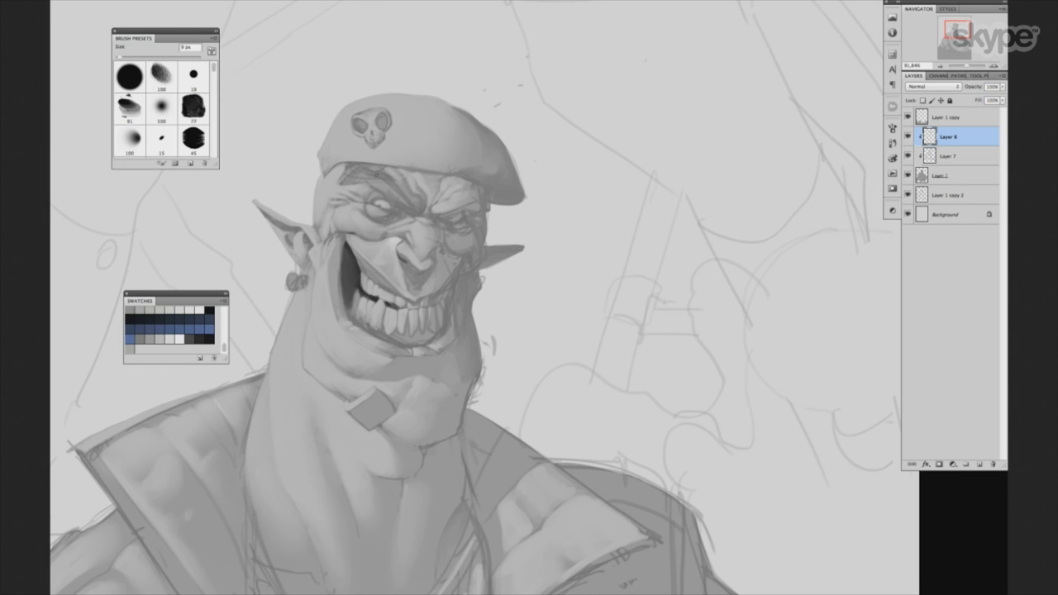
drag(571, 193, 568, 210)
key(bracketleft)
key(bracketright)
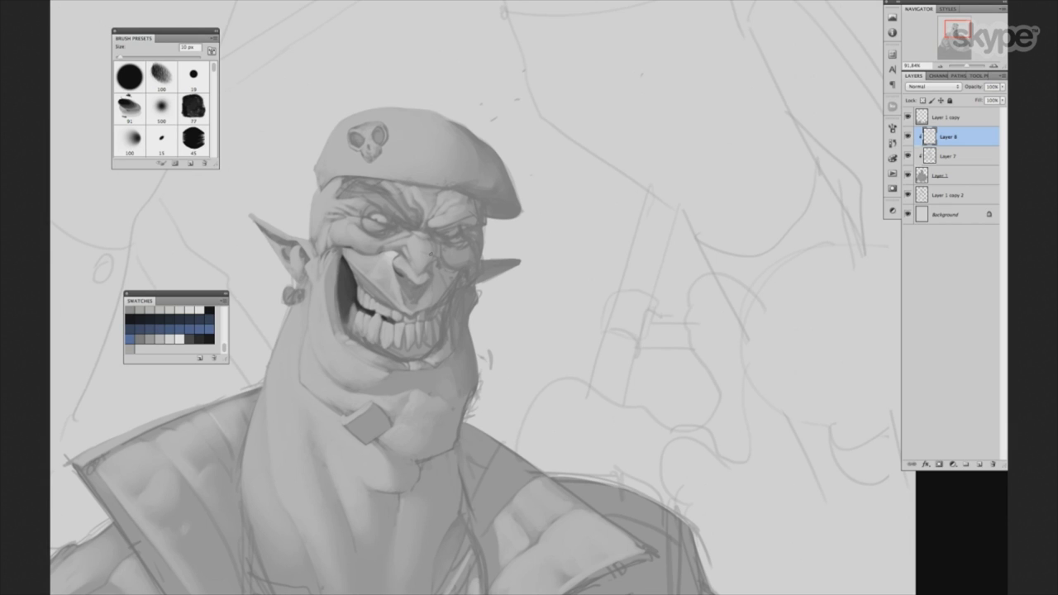
Darken the edge of the orc's neck with a fine 9 px brush.
key(period)
key(bracketright)
key(period)
drag(562, 372, 569, 341)
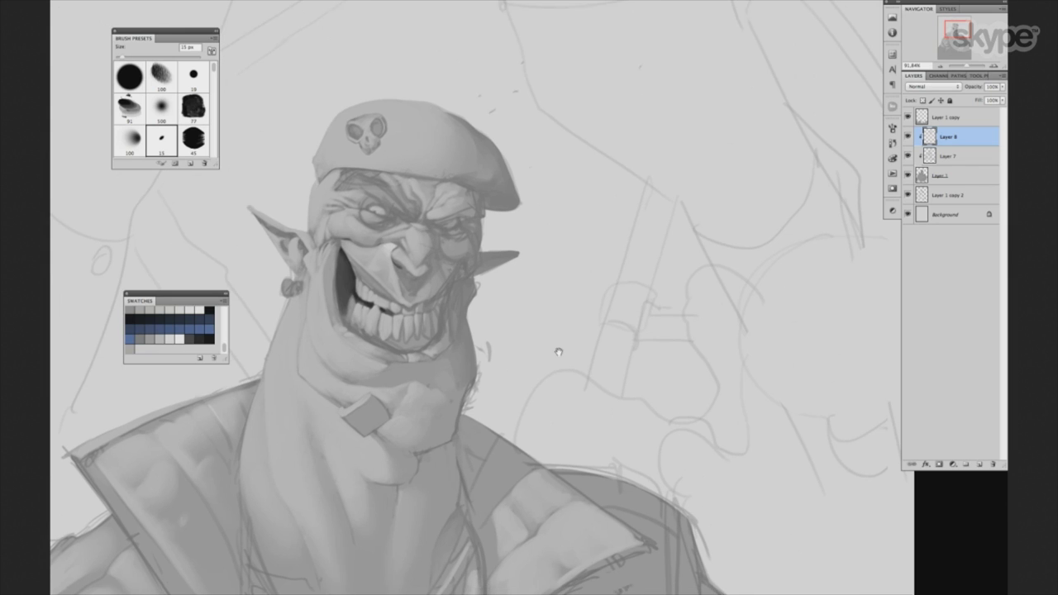
key(bracketright)
key(bracketright)
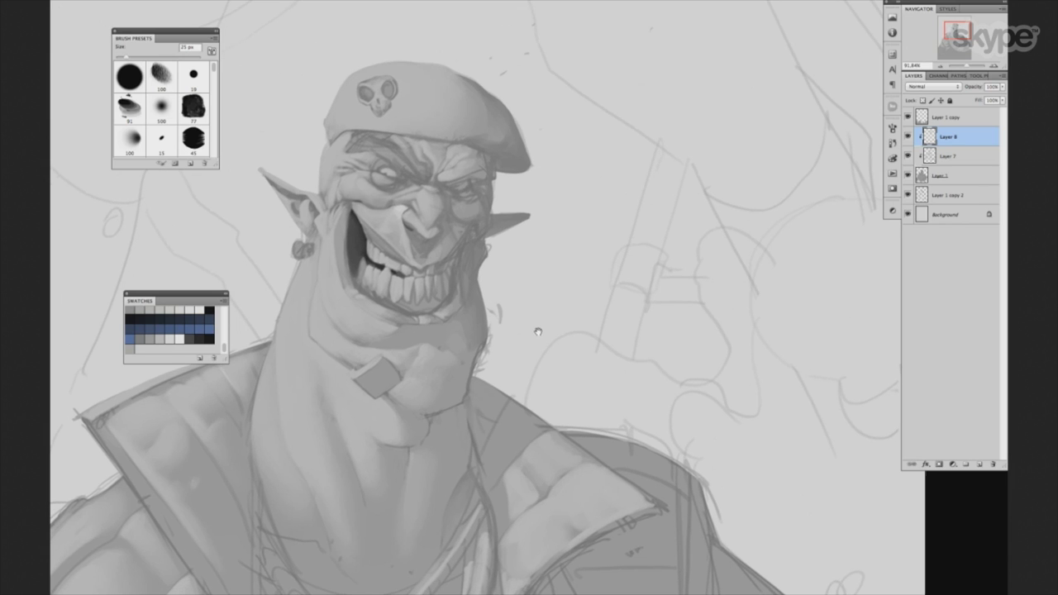
key(bracketleft)
key(bracketleft)
key(bracketleft)
key(bracketleft)
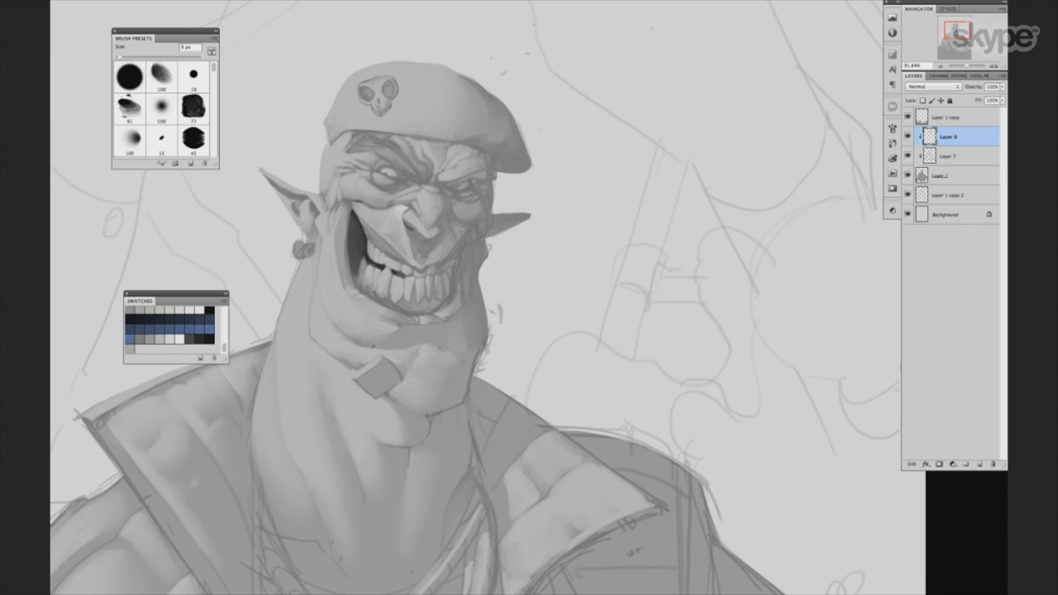
key(bracketright)
key(bracketright)
key(bracketright)
key(bracketleft)
key(bracketleft)
key(bracketright)
key(bracketright)
key(bracketright)
key(bracketright)
key(bracketright)
key(bracketright)
scroll(487, 341, up, 2)
key(bracketleft)
key(bracketleft)
key(bracketleft)
drag(469, 334, 471, 359)
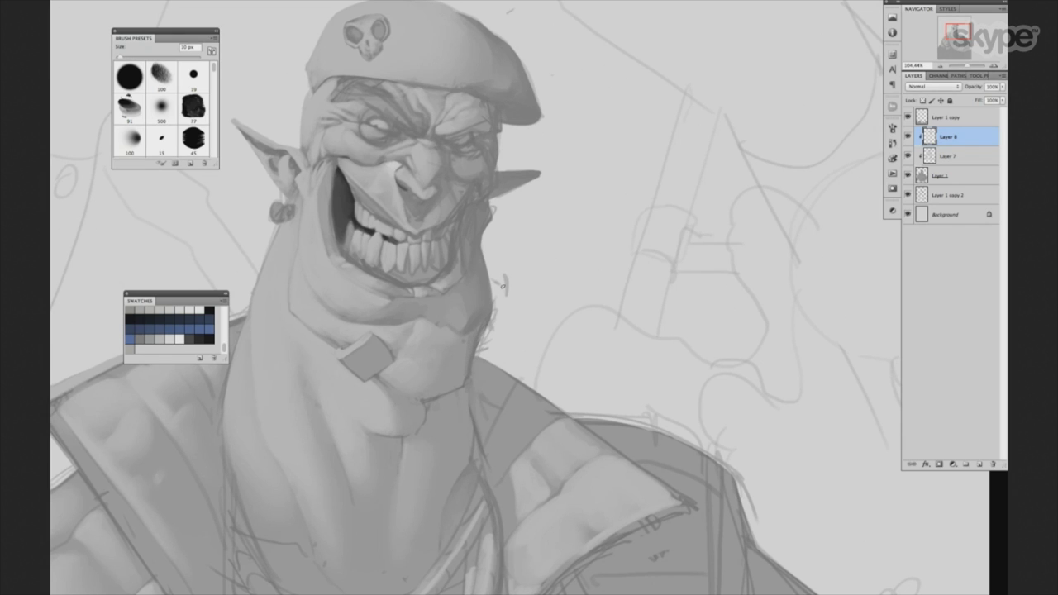
Bring the beret back into view, alternating the brush between 10 and 15 px.
key(bracketright)
key(bracketleft)
key(bracketright)
drag(481, 185, 463, 265)
key(bracketleft)
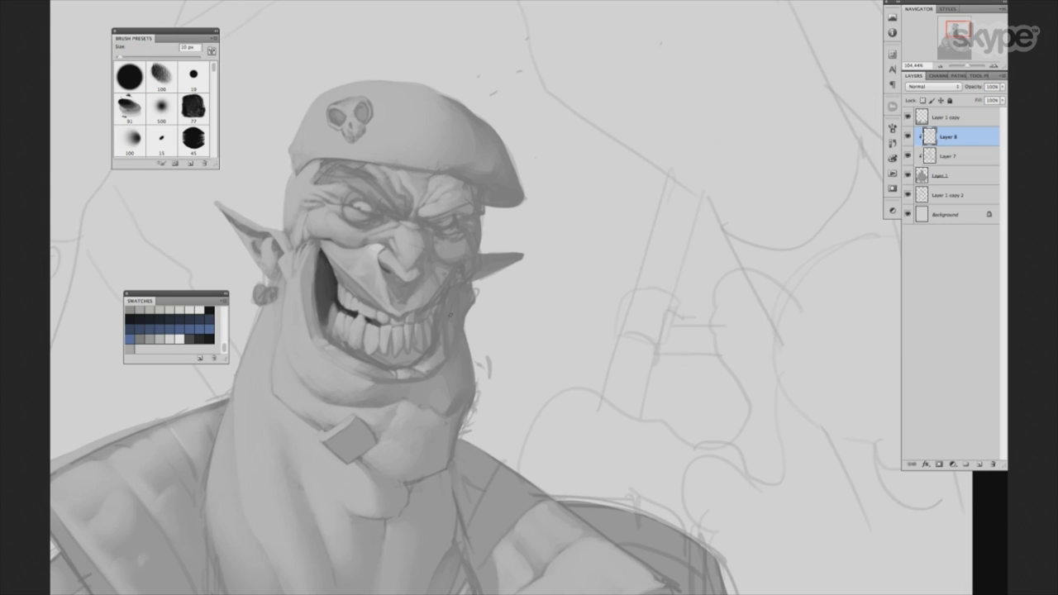
key(bracketright)
key(bracketleft)
key(bracketright)
key(bracketleft)
scroll(557, 317, down, 2)
scroll(548, 220, up, 1)
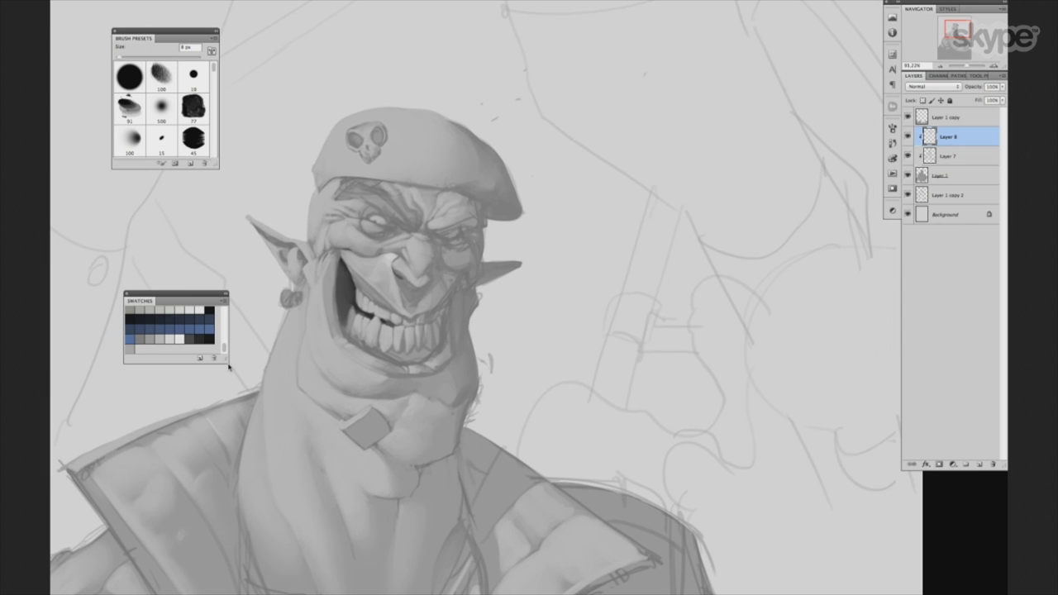
drag(225, 361, 293, 574)
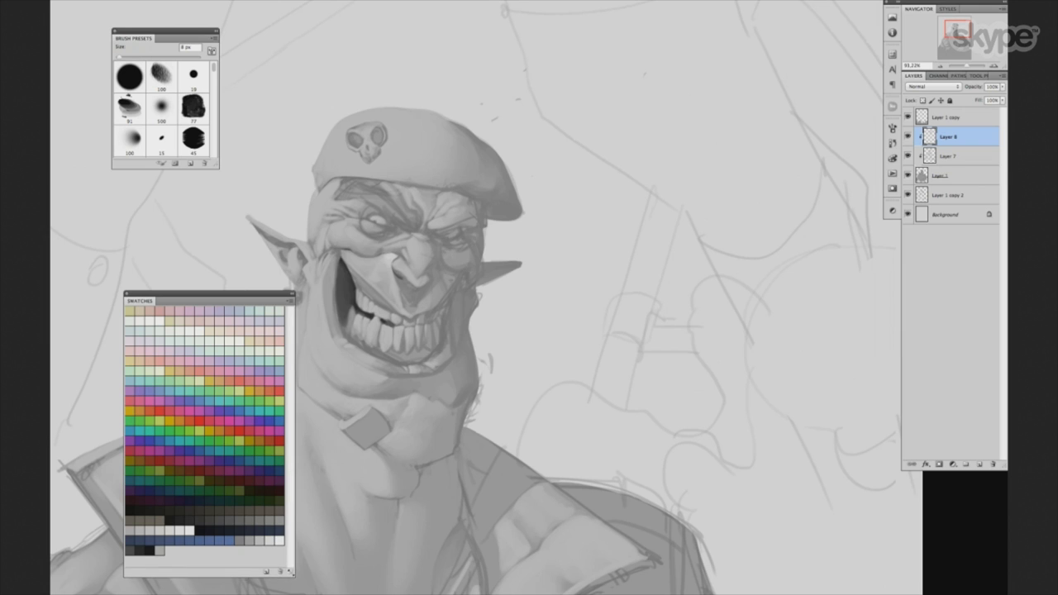
drag(293, 575, 226, 361)
drag(225, 313, 223, 348)
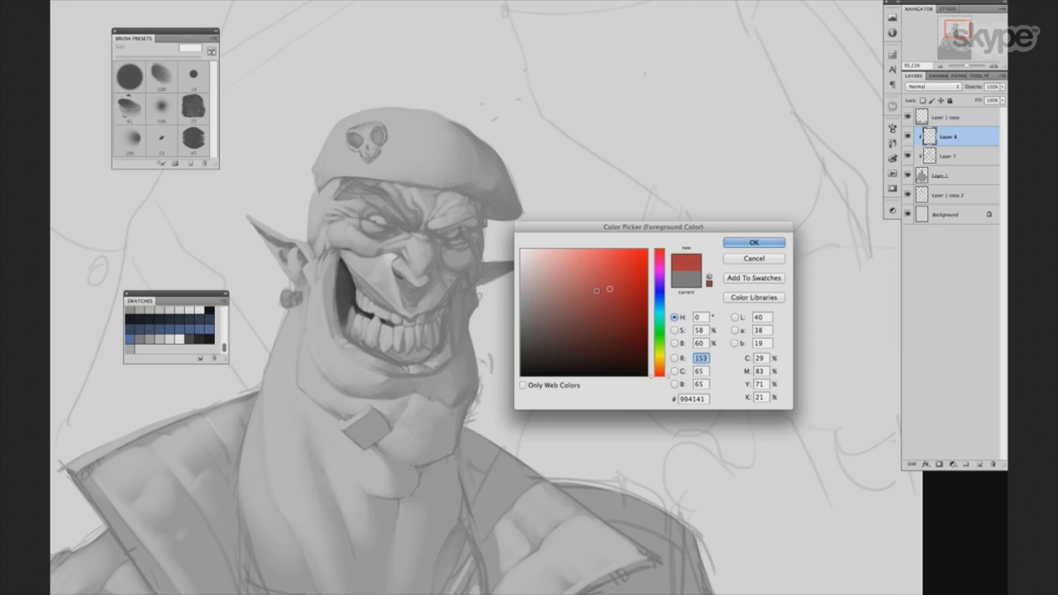
click(662, 265)
drag(661, 296, 661, 356)
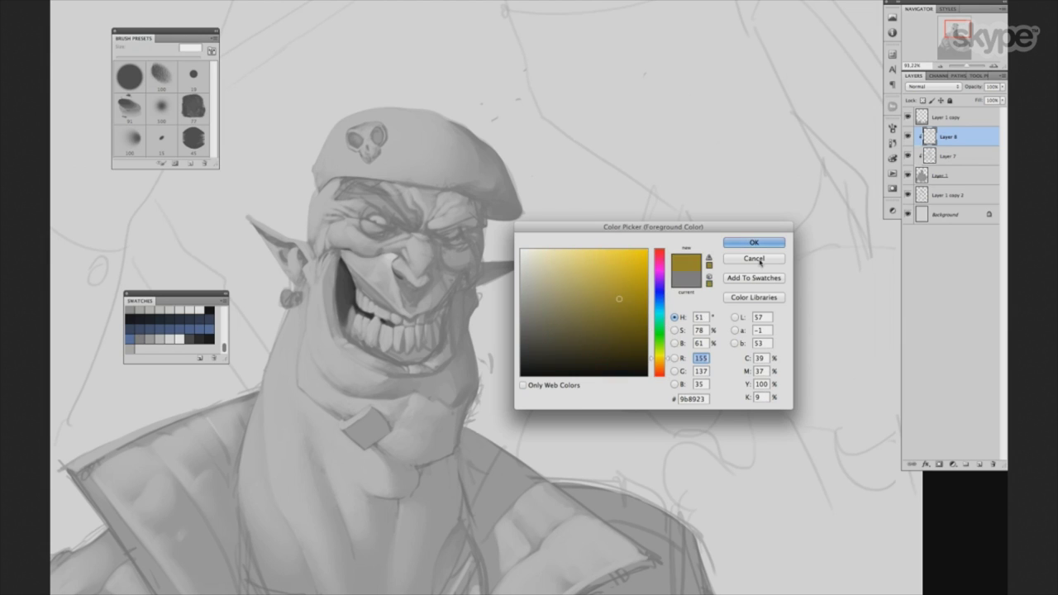
click(754, 242)
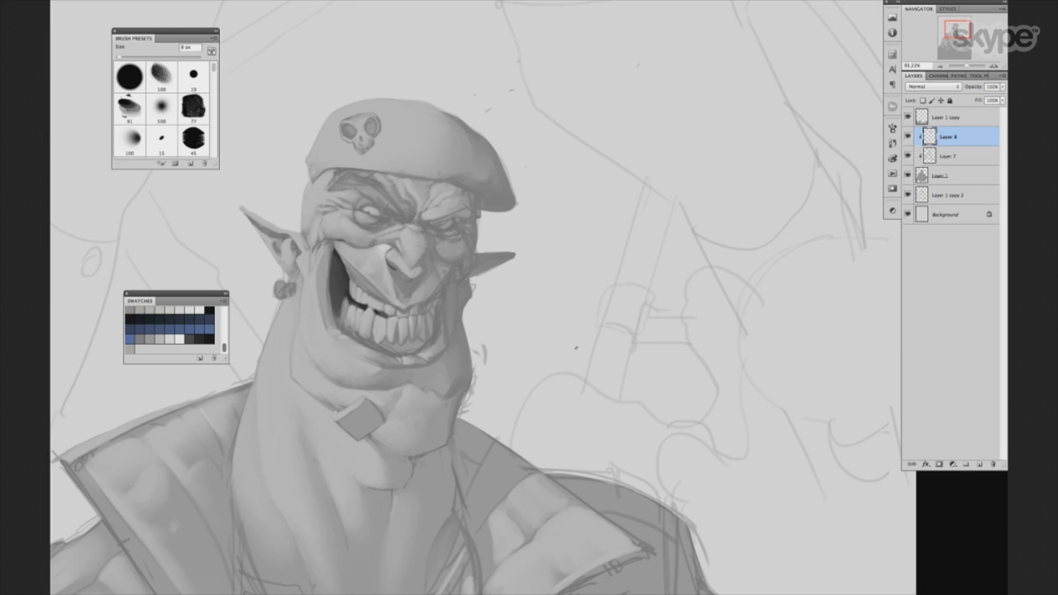
Frame the jacket and pick the 15 px brush, reducing it to 10 px.
scroll(544, 404, down, 2)
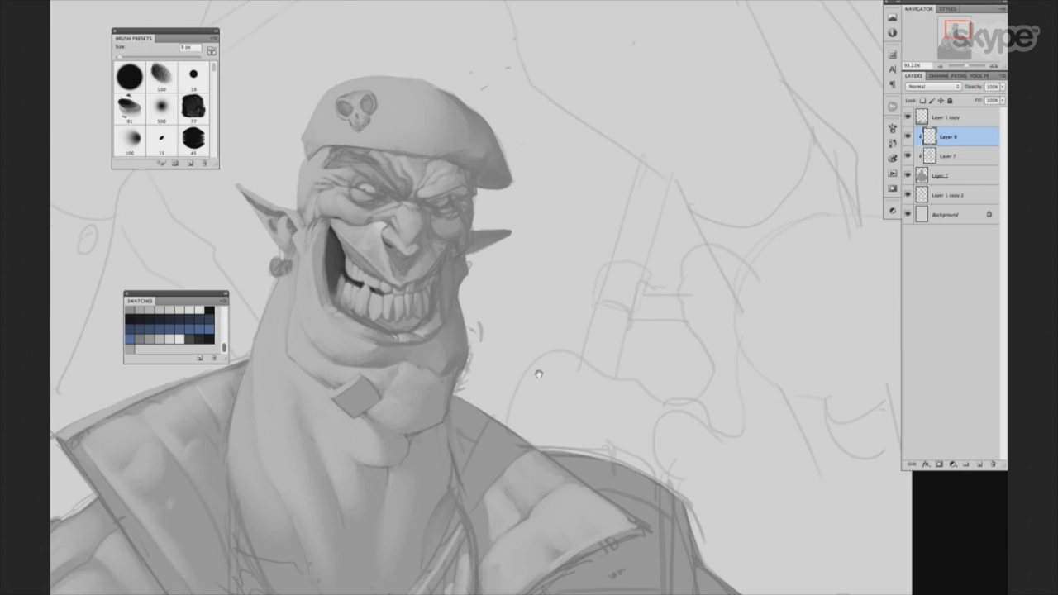
scroll(538, 371, down, 2)
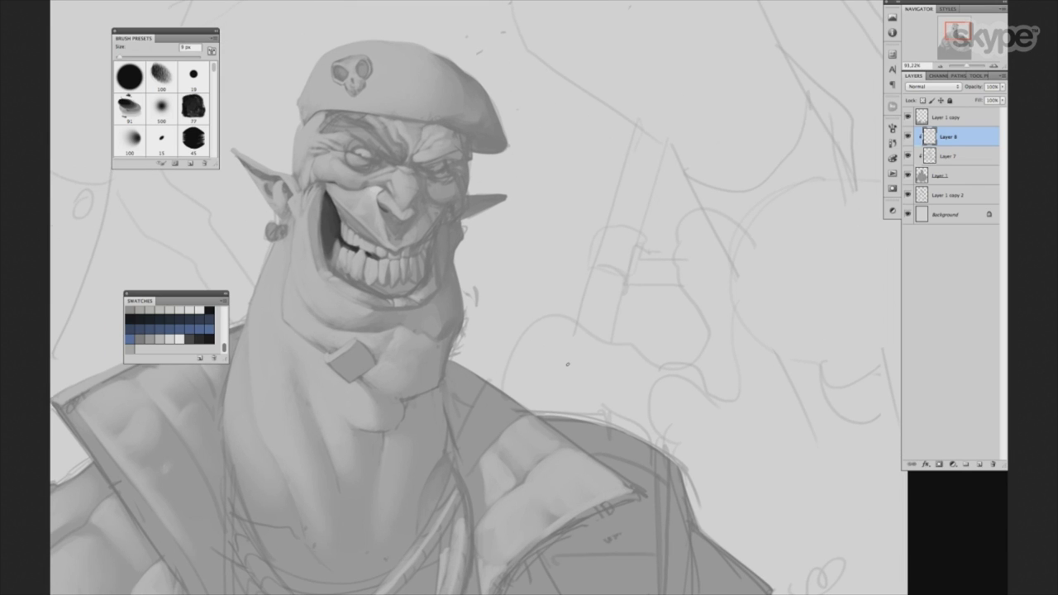
drag(423, 381, 441, 341)
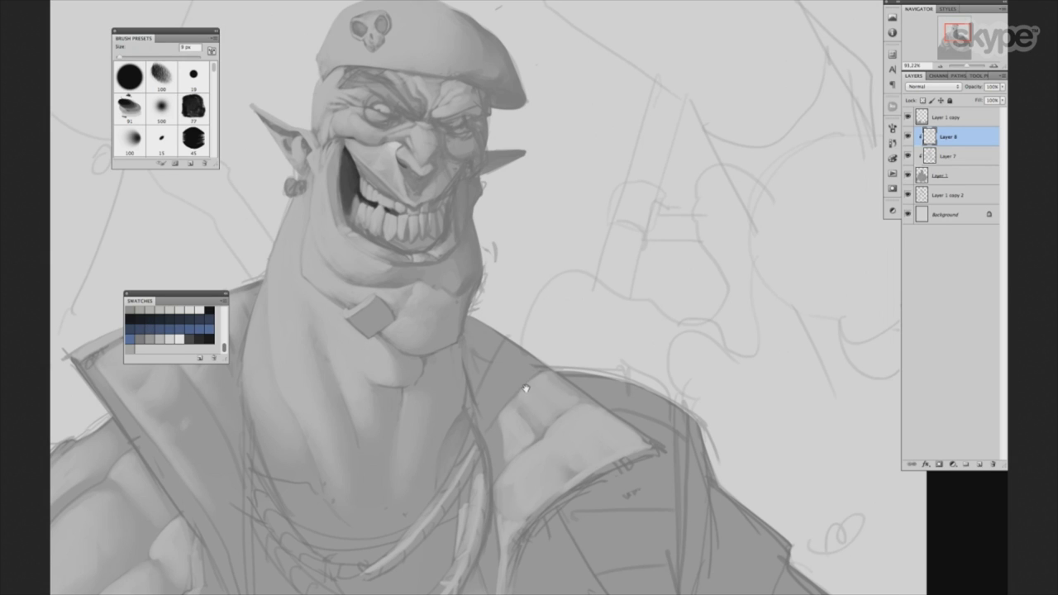
drag(528, 378, 526, 388)
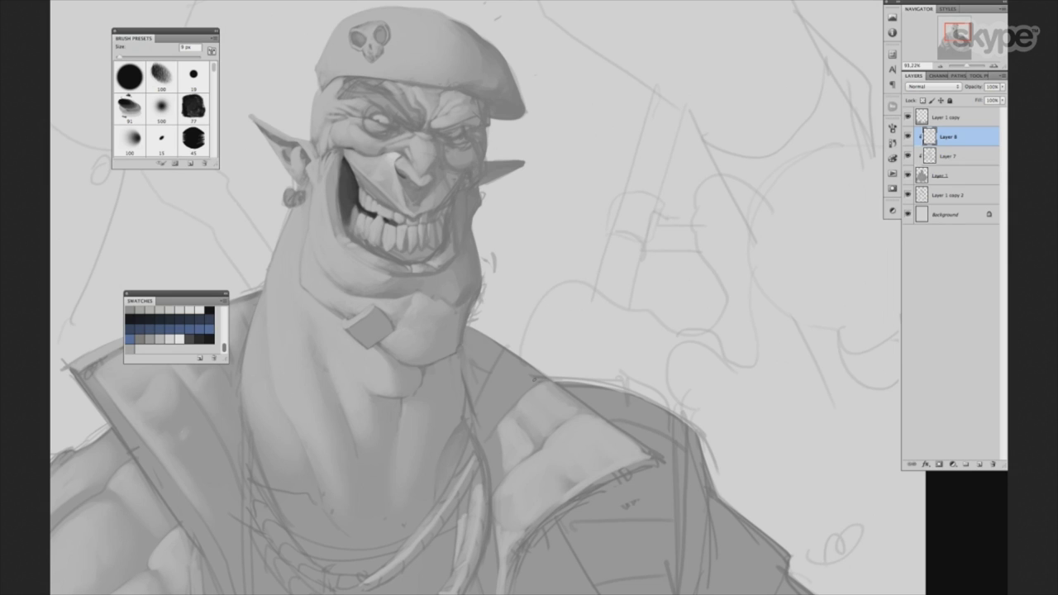
drag(496, 328, 503, 322)
click(161, 141)
key(bracketleft)
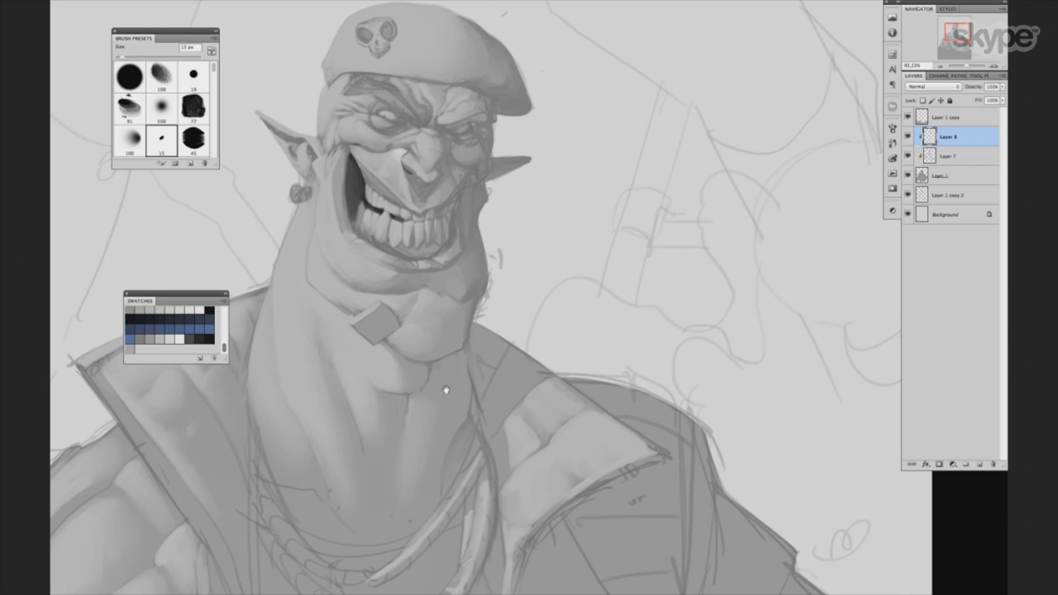
Move over the lower jacket, chest and chain, sizing the brush between 10 and 30 px.
drag(441, 385, 460, 347)
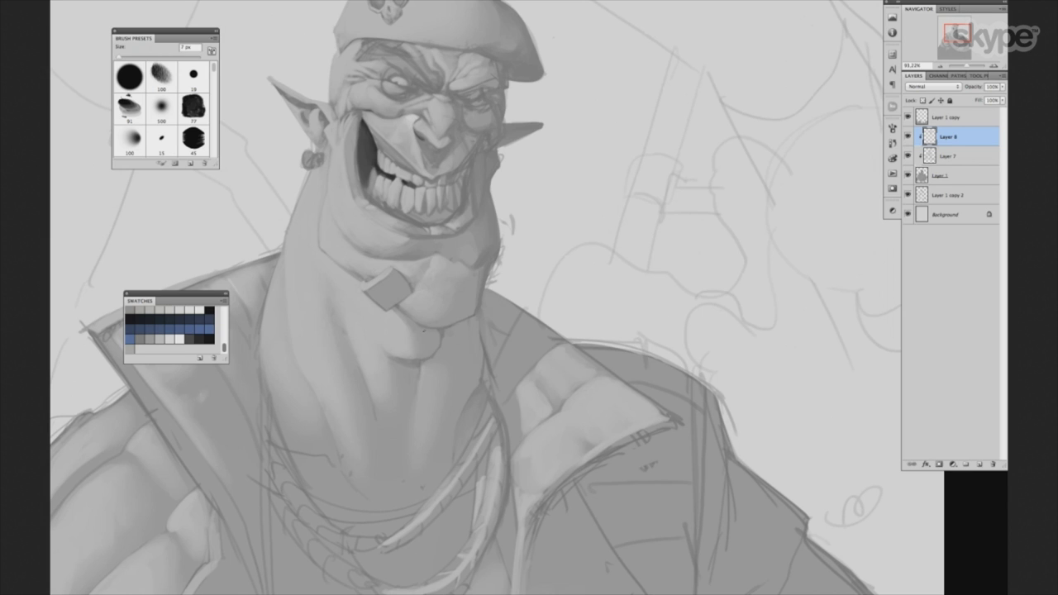
drag(539, 347, 540, 307)
key(bracketright)
key(bracketright)
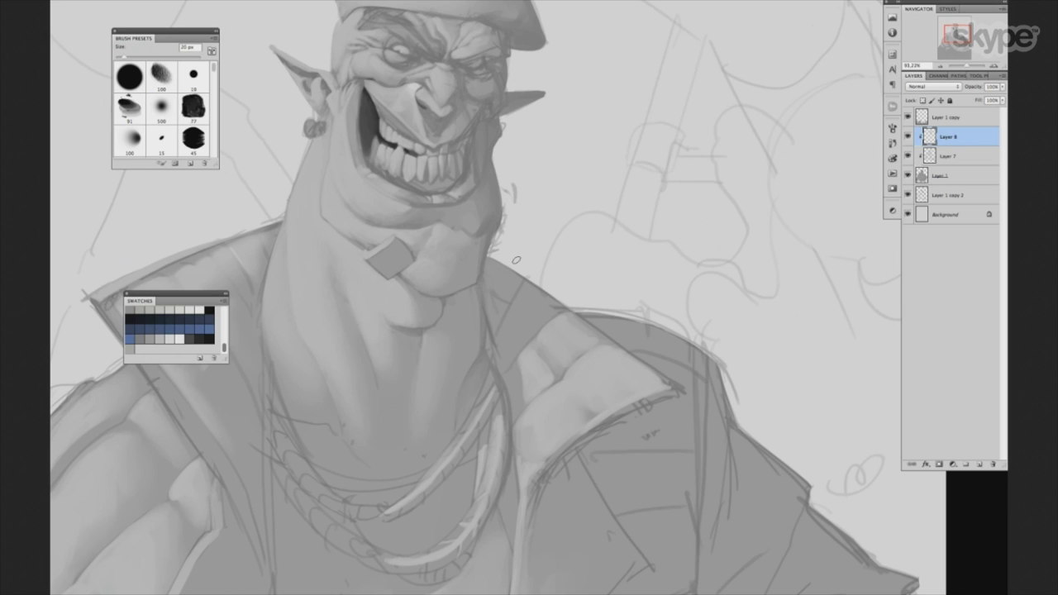
drag(517, 261, 519, 213)
key(bracketleft)
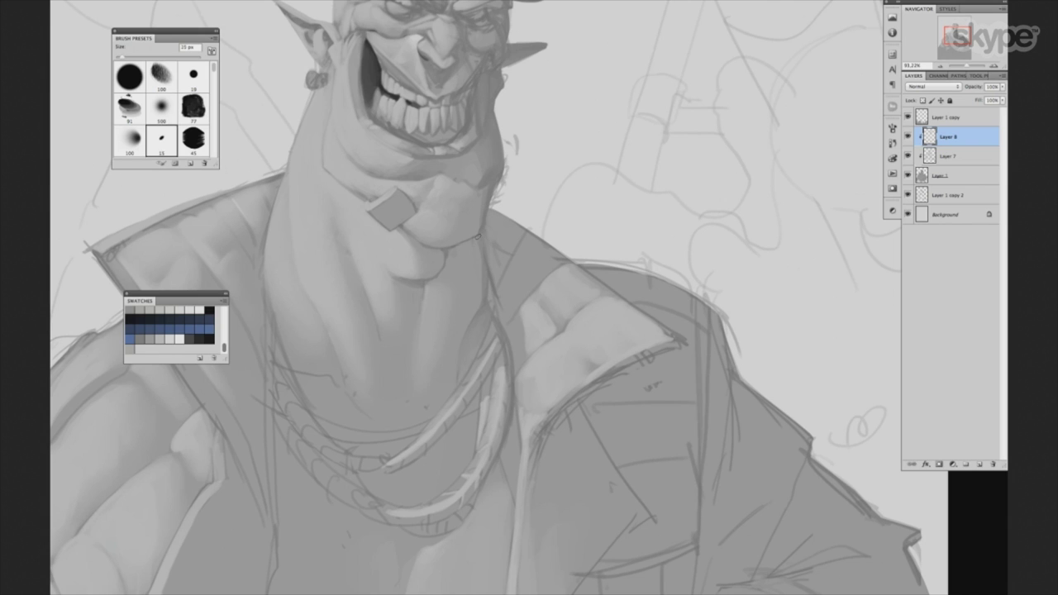
key(bracketright)
key(bracketright)
scroll(596, 345, down, 3)
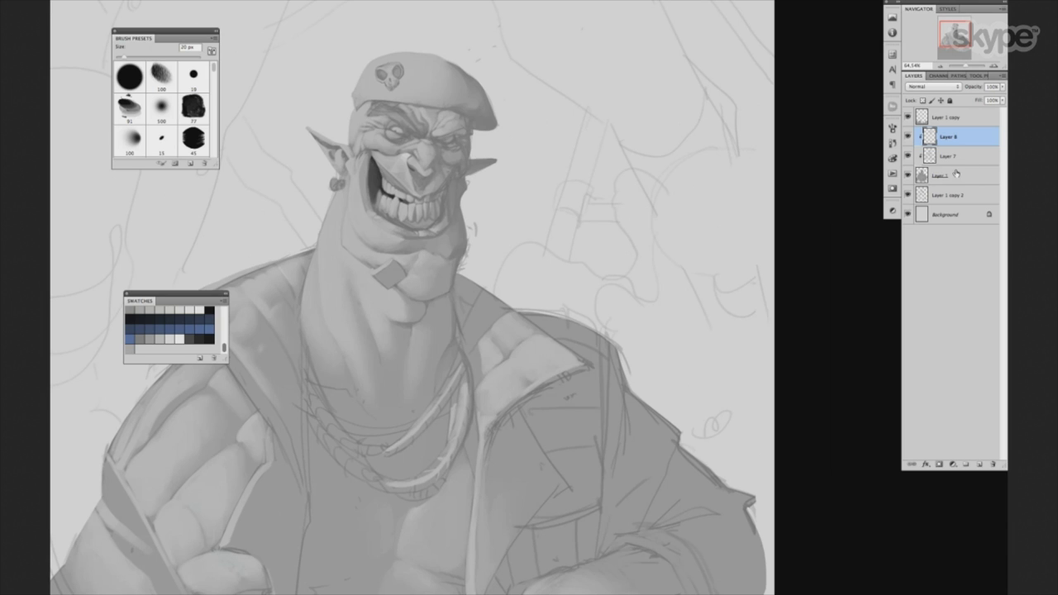
Add a layer mask to Layer 8 and review its Layer Mask Display Options.
click(939, 465)
double_click(949, 136)
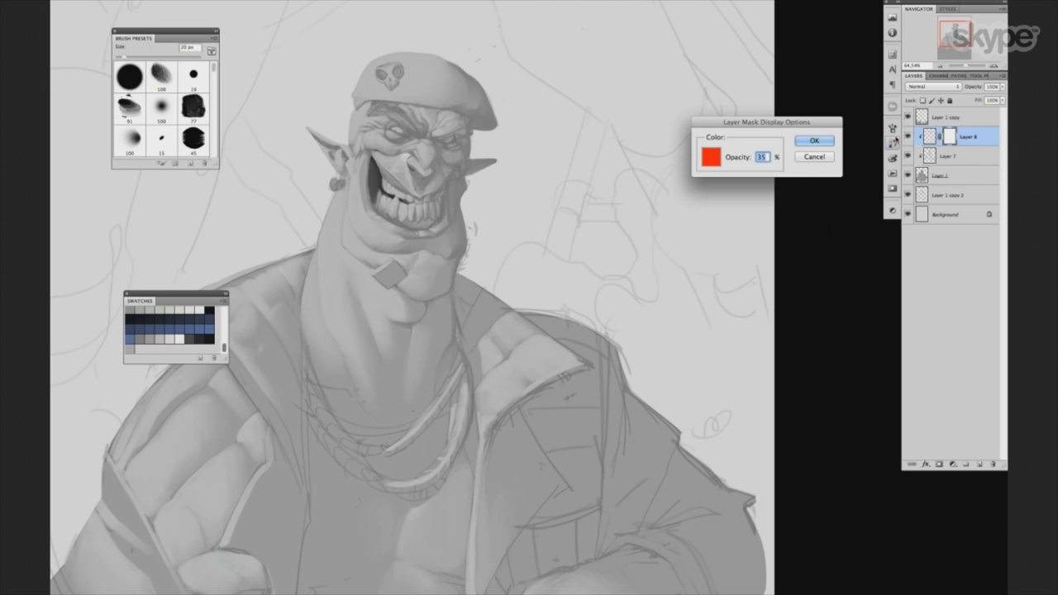
click(813, 156)
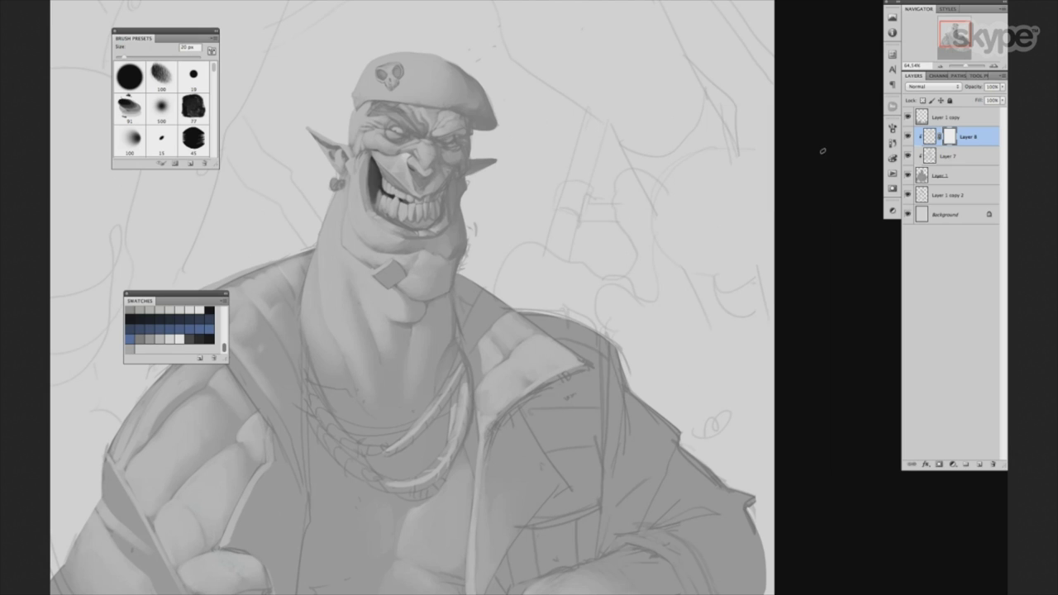
double_click(948, 138)
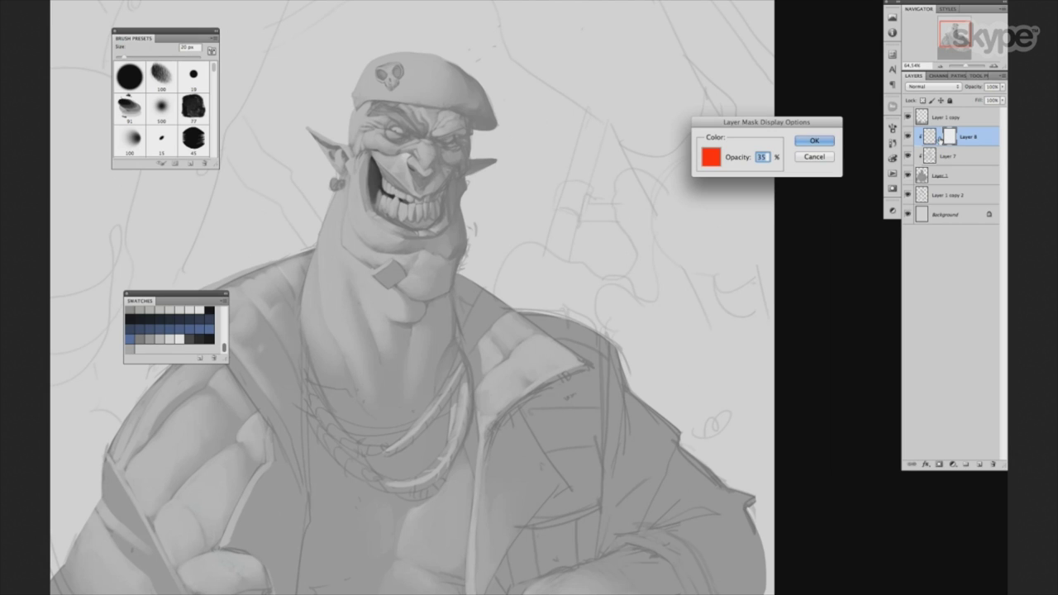
key(Return)
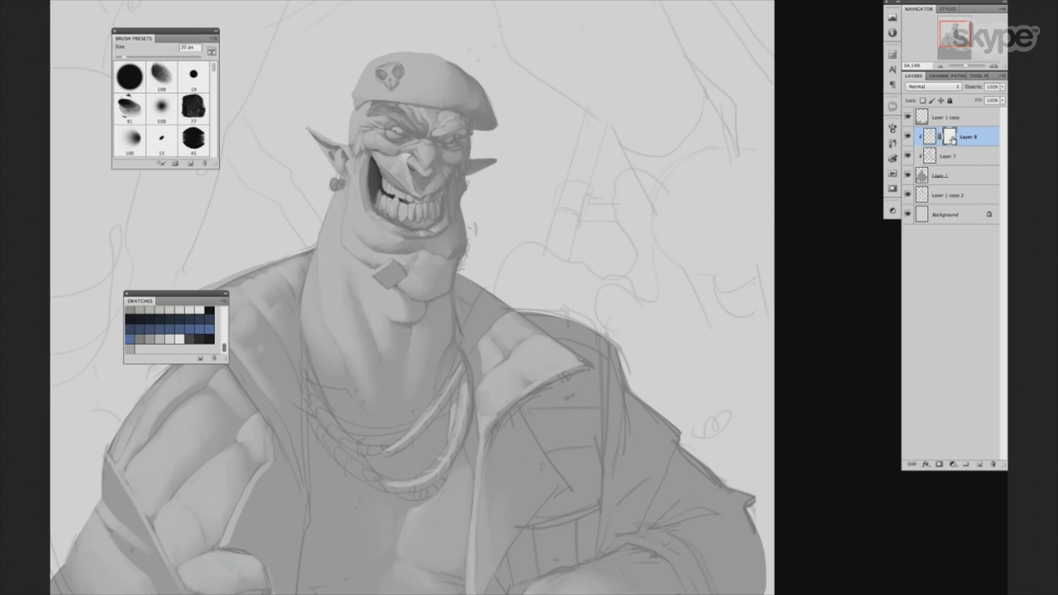
key(ctrl+z)
Group Layer 8, Layer 7 and Layer 1, inspect Group 1 properties, then undo the grouping.
shift+click(952, 175)
key(ctrl+g)
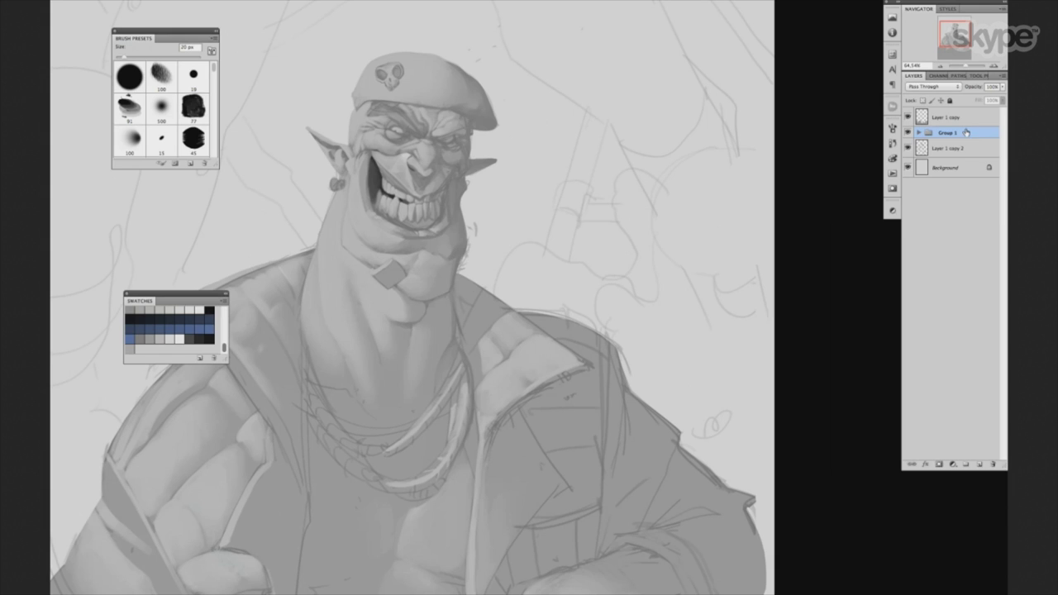
double_click(987, 137)
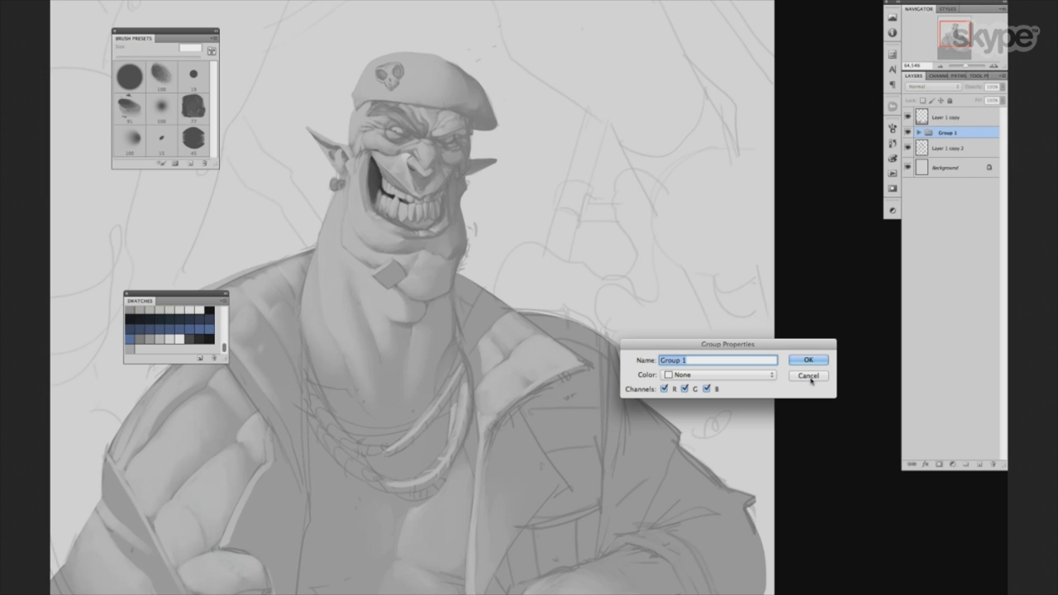
click(762, 375)
click(811, 368)
click(809, 361)
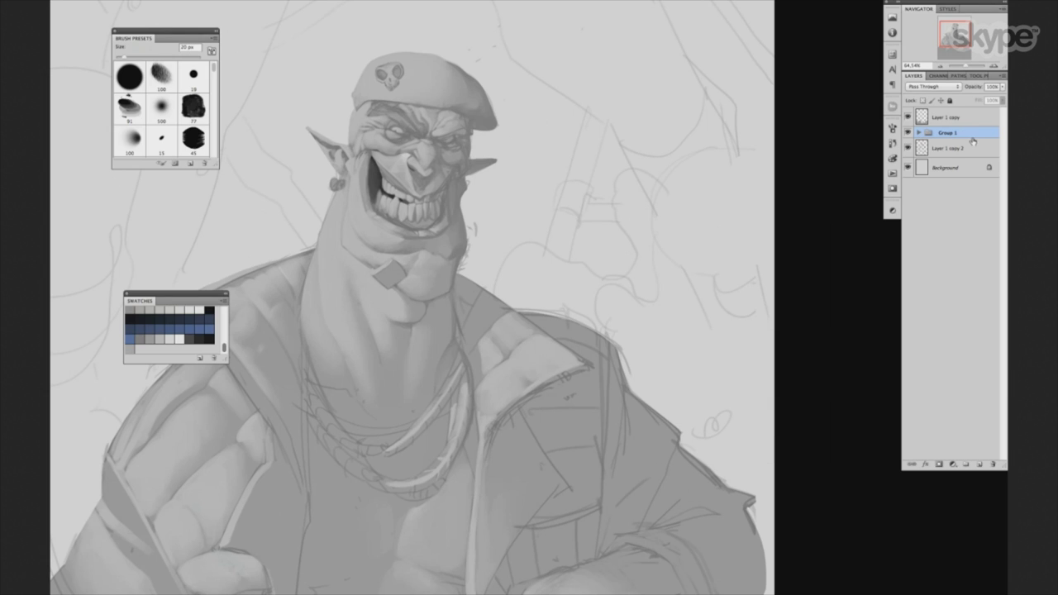
key(ctrl+z)
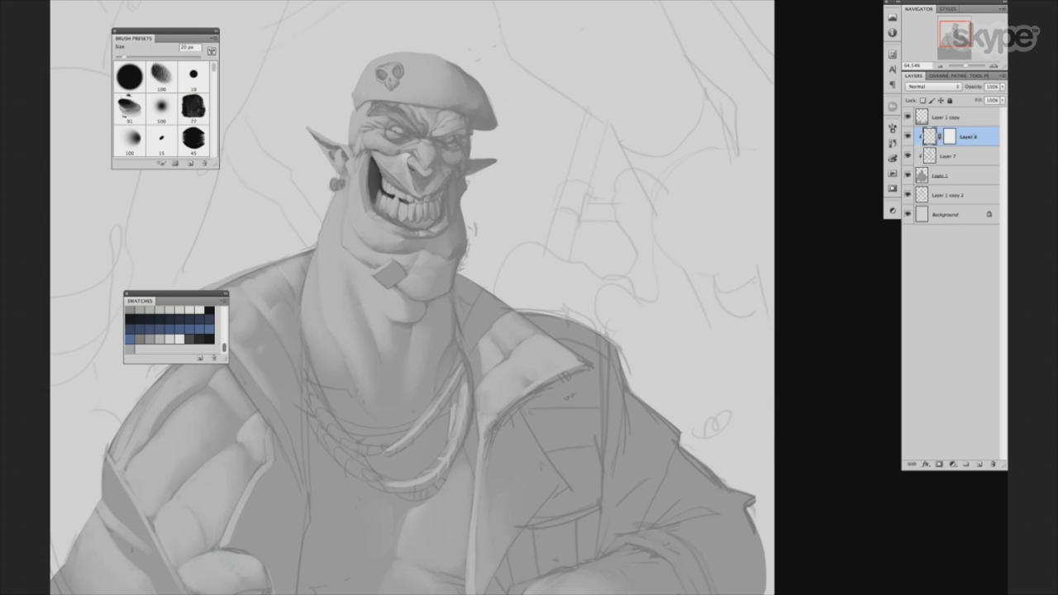
click(169, 141)
drag(628, 342, 654, 310)
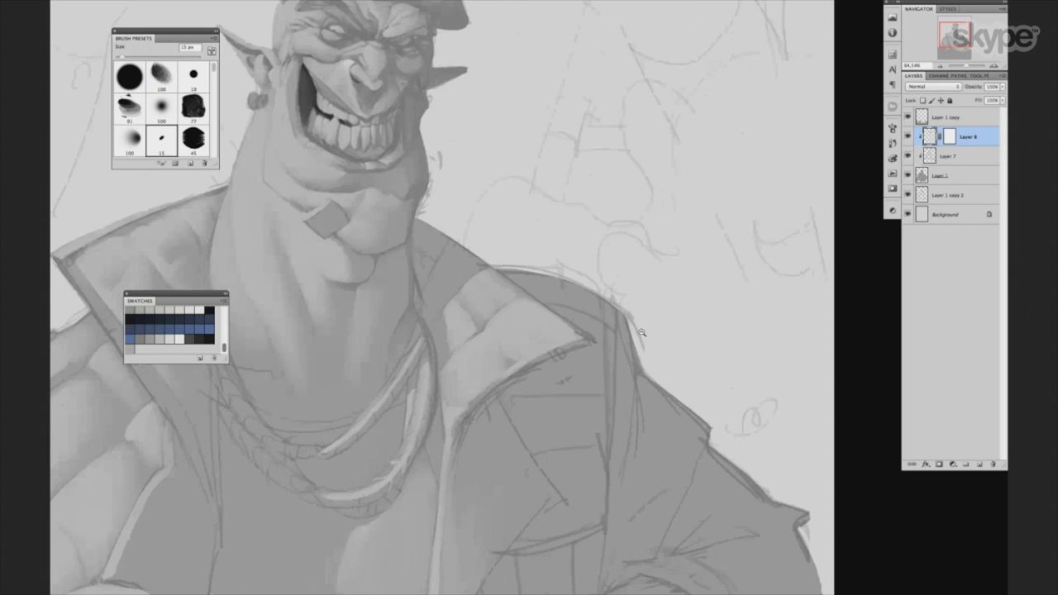
drag(595, 331, 644, 405)
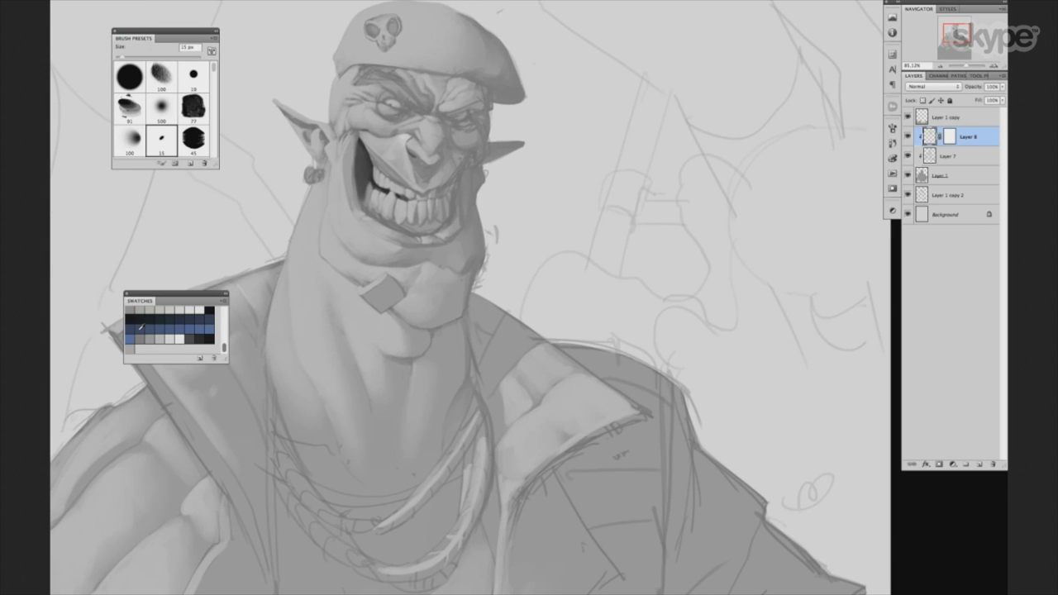
key(bracketleft)
key(bracketleft)
key(bracketleft)
scroll(473, 351, down, 1)
scroll(474, 351, down, 1)
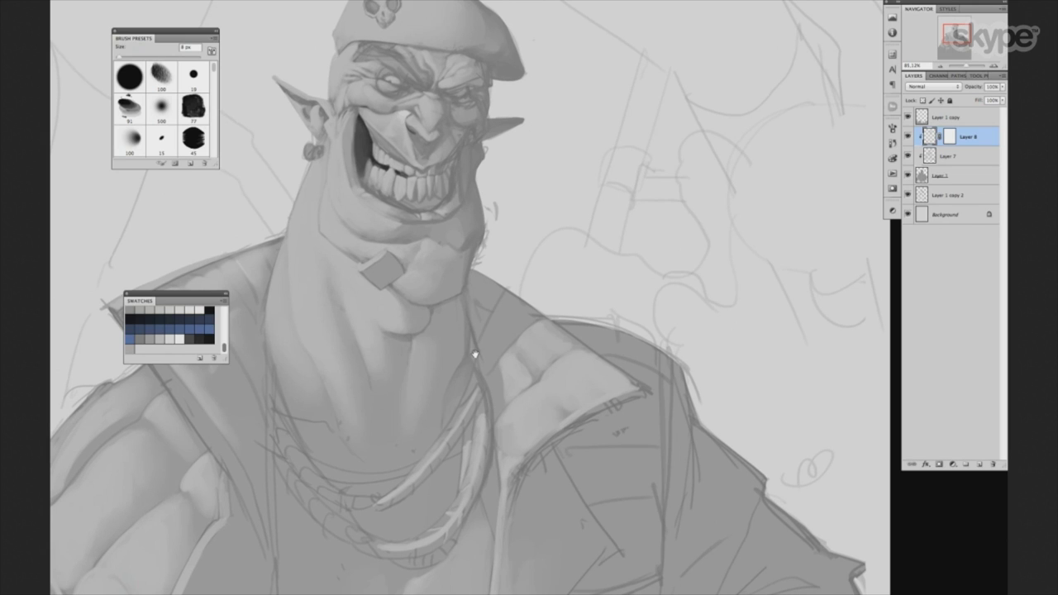
scroll(474, 355, down, 1)
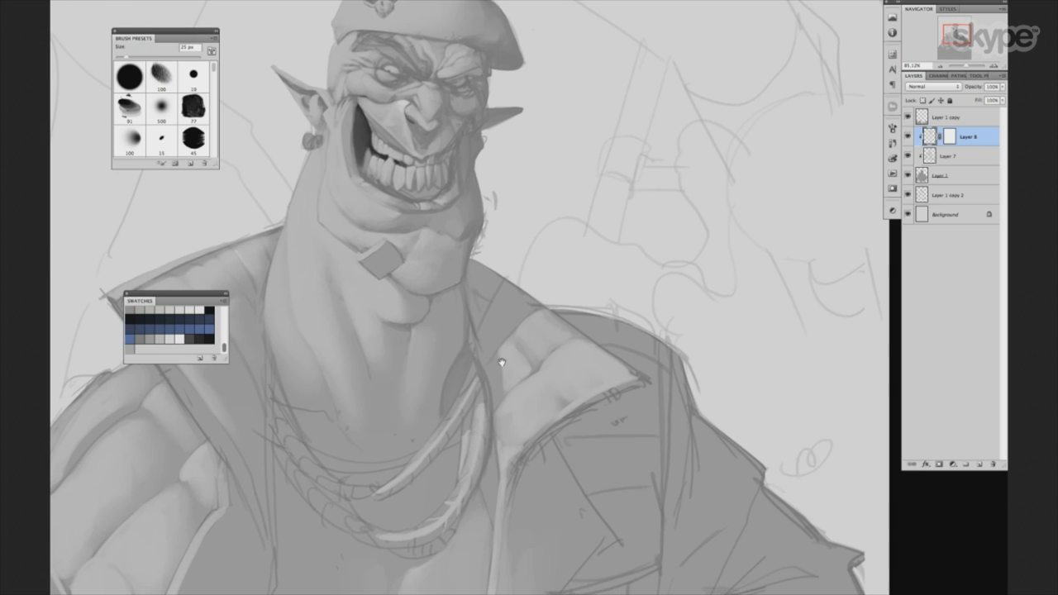
drag(498, 359, 513, 334)
key(period)
key(bracketleft)
key(bracketleft)
key(bracketleft)
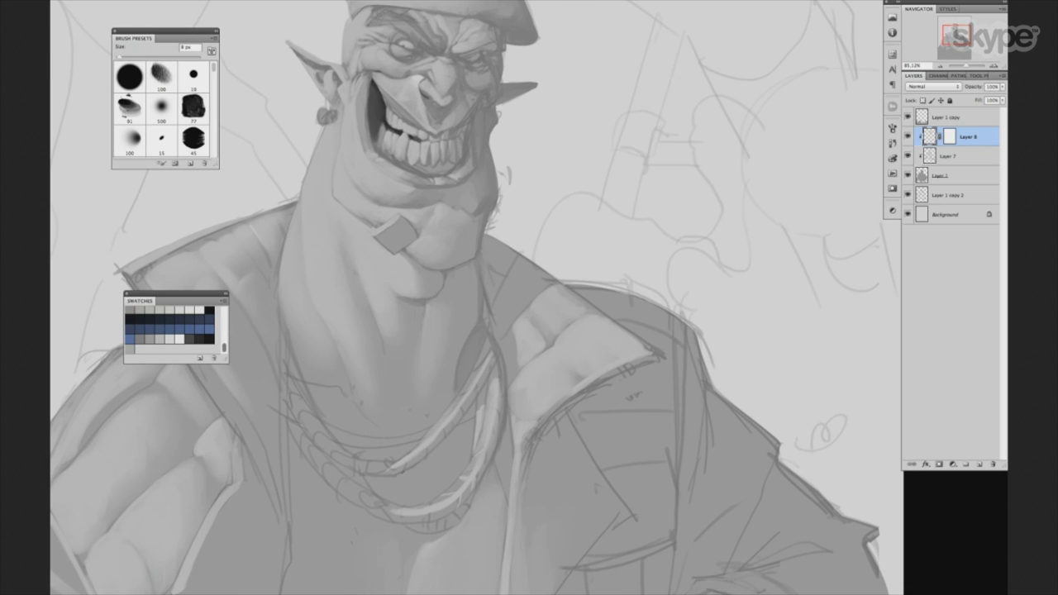
key(period)
key(bracketleft)
key(period)
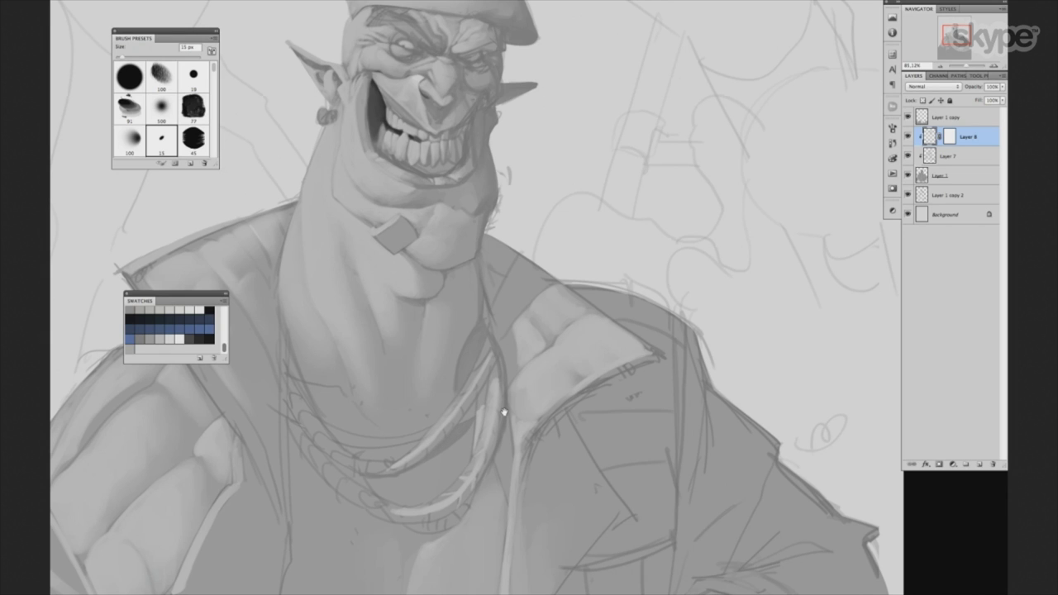
scroll(518, 373, down, 3)
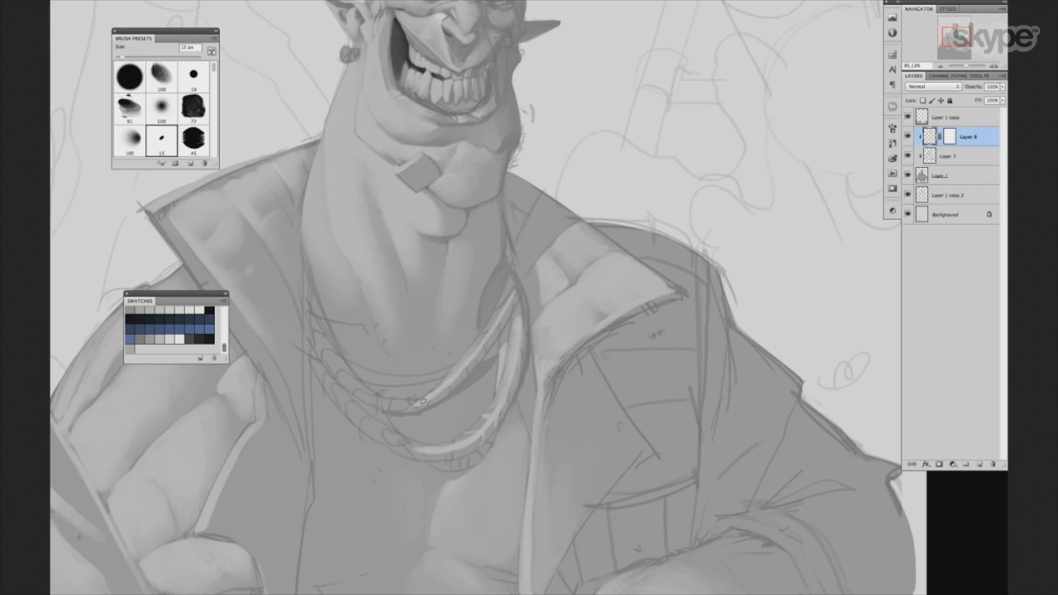
scroll(496, 381, down, 1)
scroll(545, 351, down, 1)
key(bracketleft)
key(bracketleft)
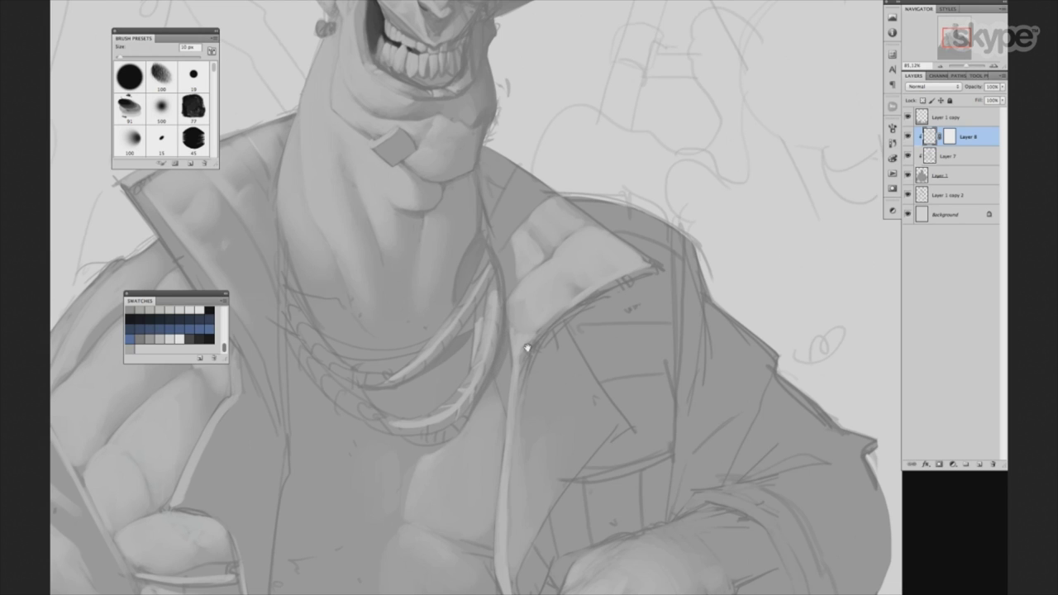
scroll(523, 351, down, 1)
scroll(520, 355, down, 1)
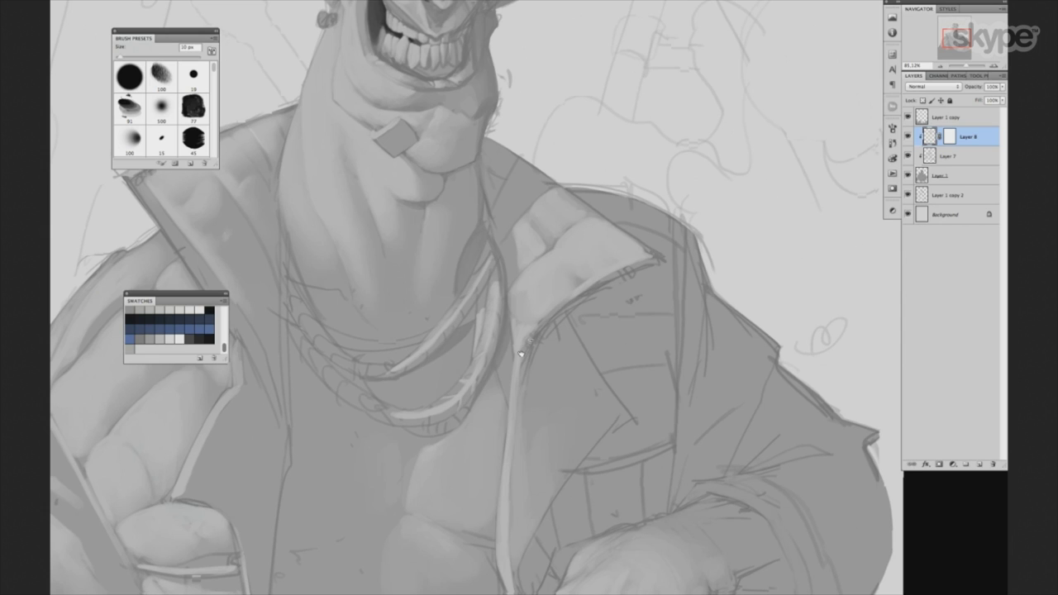
scroll(531, 341, left, 2)
scroll(538, 324, left, 2)
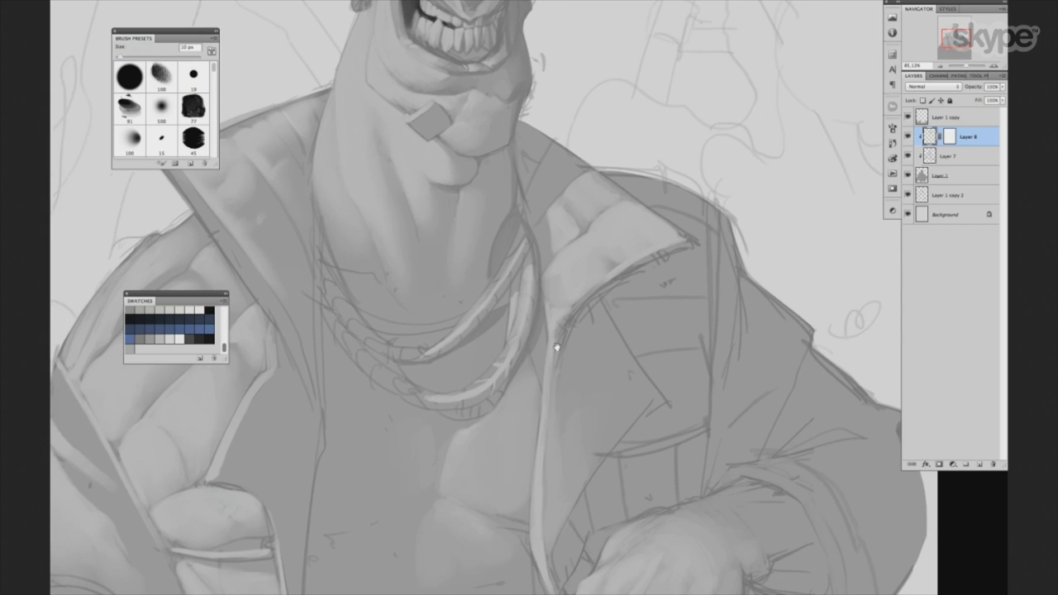
scroll(537, 324, left, 2)
key(bracketleft)
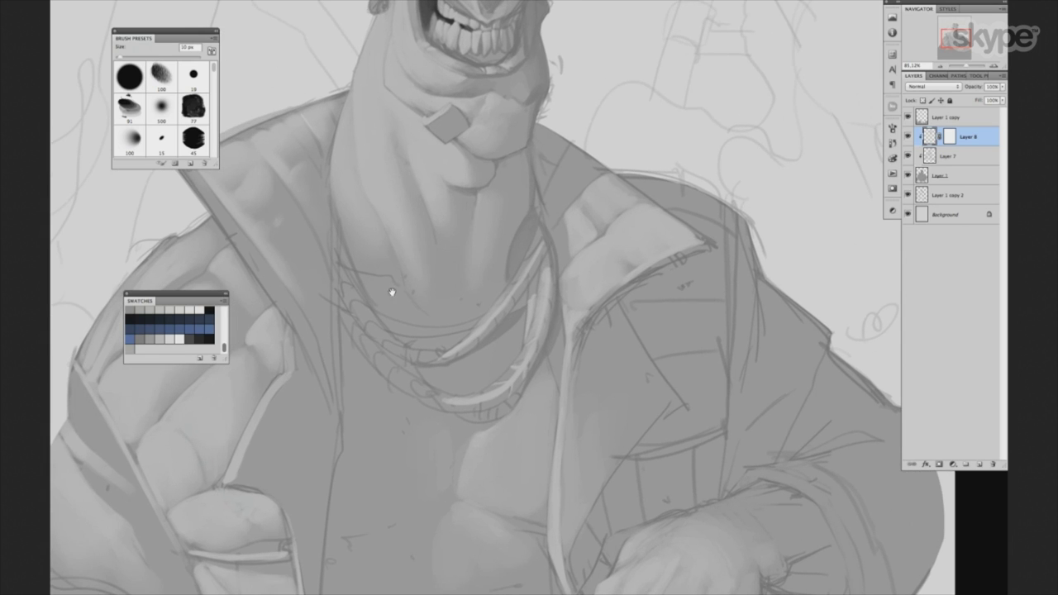
scroll(463, 314, down, 2)
scroll(512, 331, down, 2)
scroll(561, 346, down, 1)
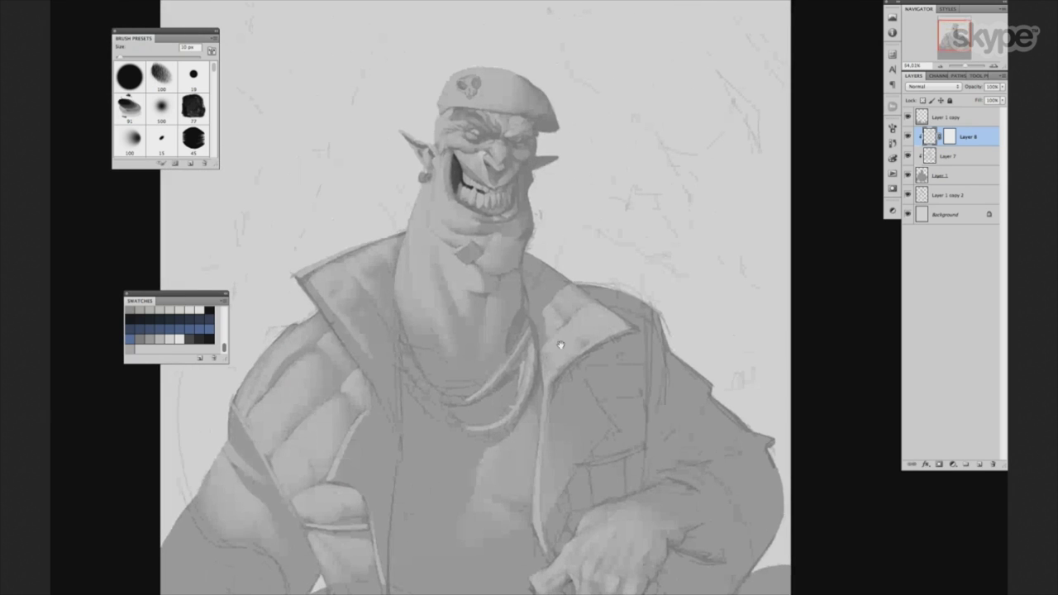
Frame the head and beret and set the 15 px round brush to 20 px.
scroll(561, 345, up, 2)
scroll(496, 314, up, 1)
key(bracketright)
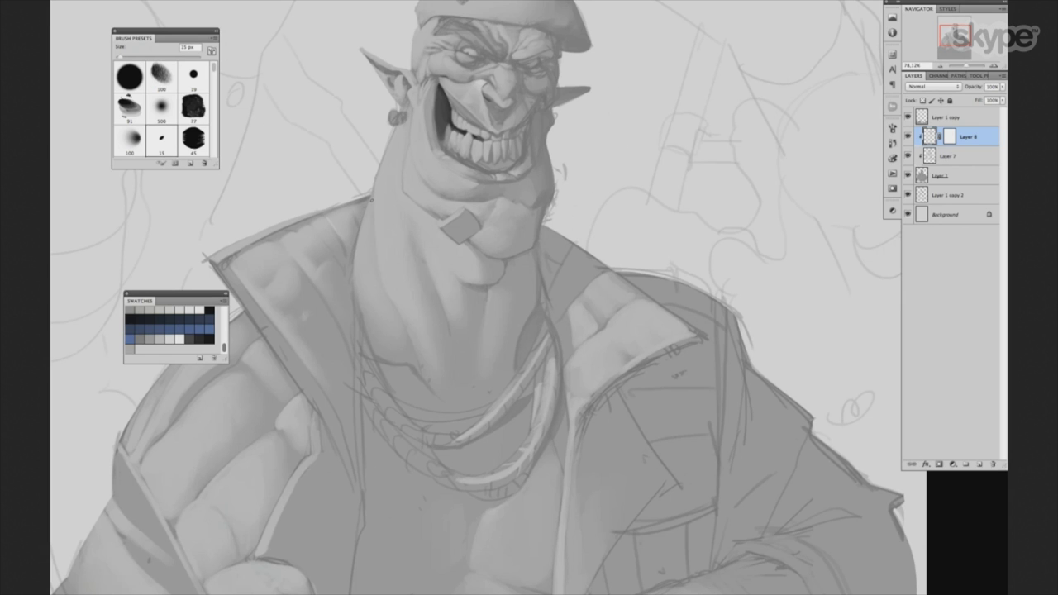
drag(395, 209, 467, 316)
key(bracketleft)
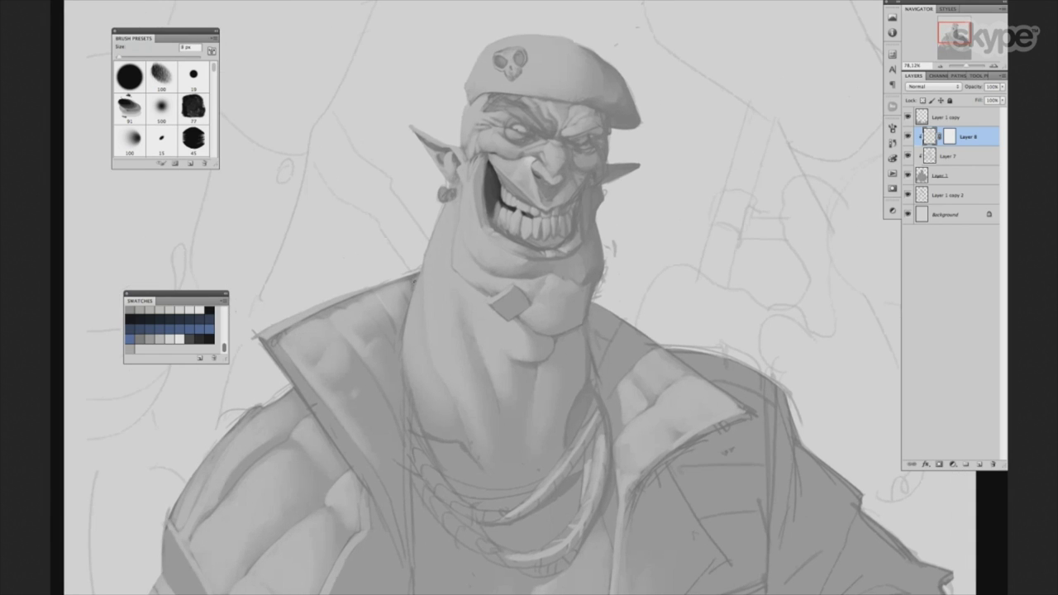
key(bracketright)
key(bracketright)
key(bracketright)
drag(417, 287, 385, 282)
click(162, 139)
key(bracketright)
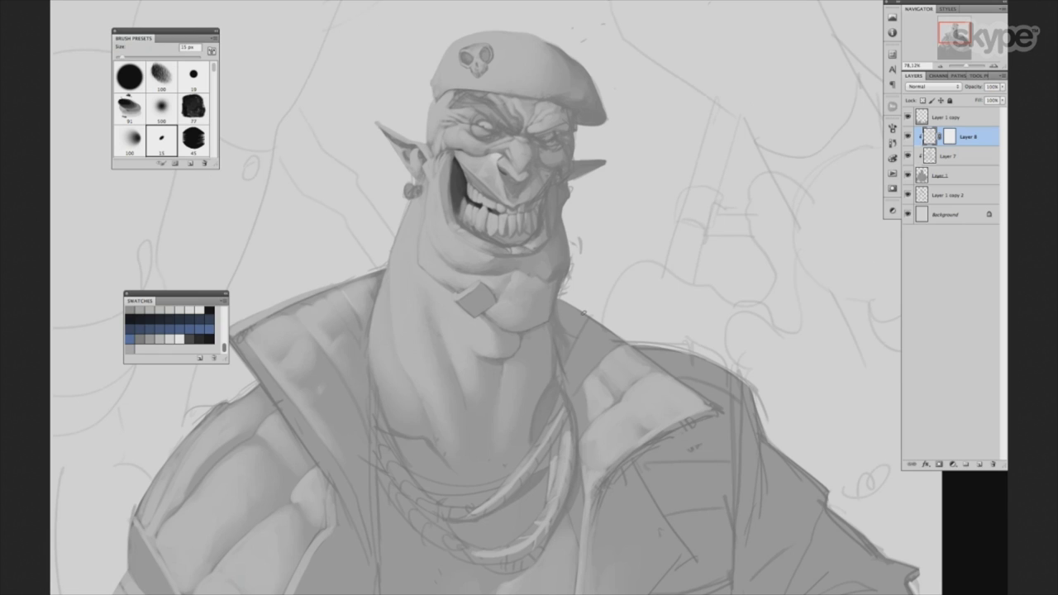
key(bracketleft)
key(bracketright)
Move the view to the jacket's right side, trying brush sizes from 20 to 45 px.
drag(636, 367, 595, 334)
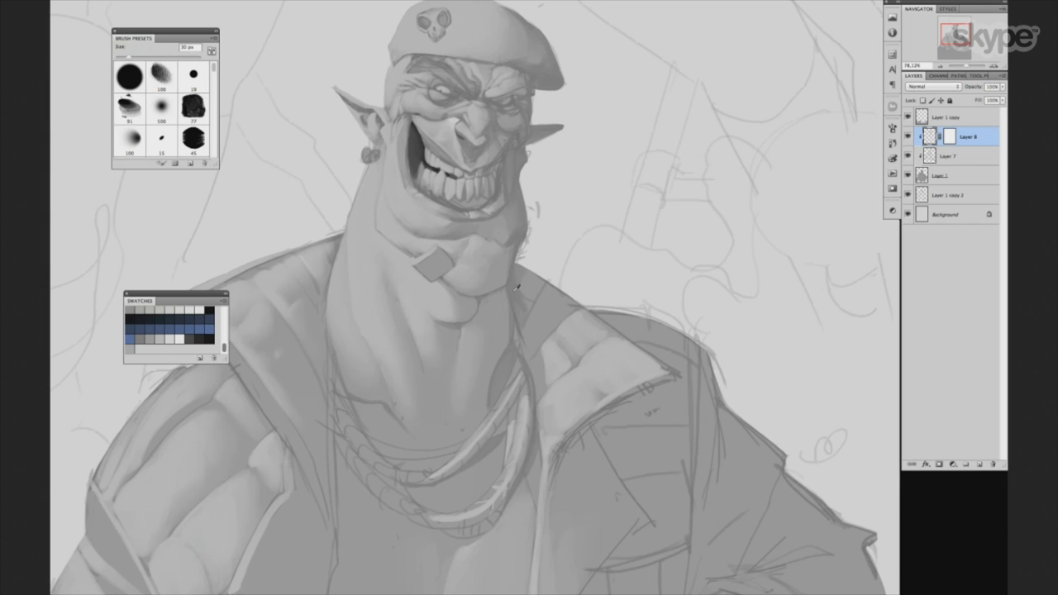
key(bracketleft)
key(bracketright)
key(bracketright)
key(bracketright)
key(bracketleft)
key(bracketleft)
key(bracketright)
key(bracketright)
drag(563, 302, 549, 266)
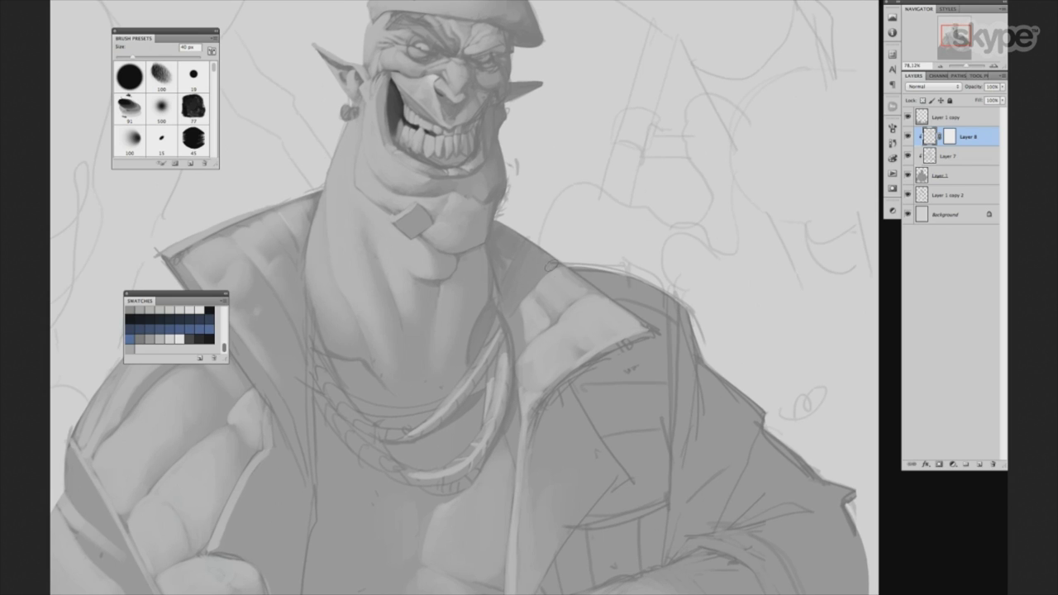
key(bracketleft)
key(bracketleft)
key(bracketleft)
key(bracketleft)
click(162, 139)
Paint dark shading onto the right lapel beside the chain with a 35 px brush.
drag(560, 318, 590, 328)
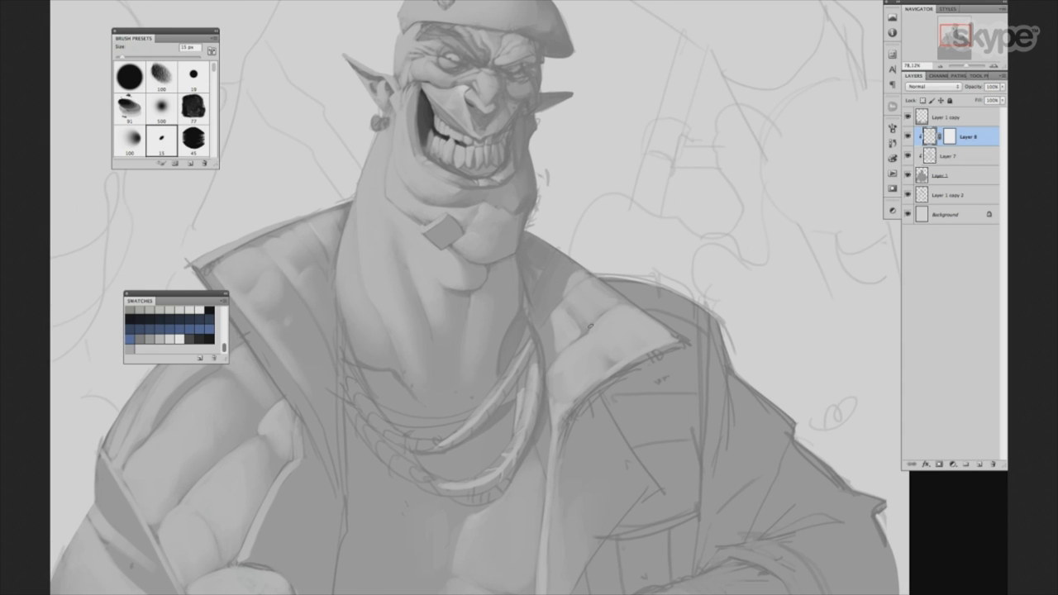
scroll(669, 373, down, 5)
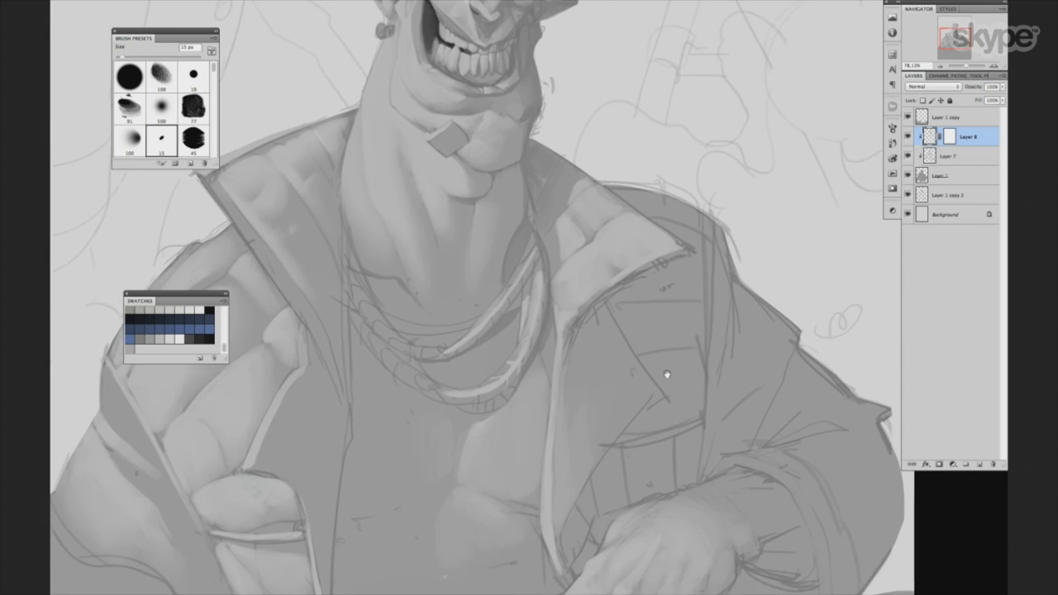
key(bracketright)
drag(667, 320, 590, 267)
key(bracketleft)
key(bracketright)
key(bracketright)
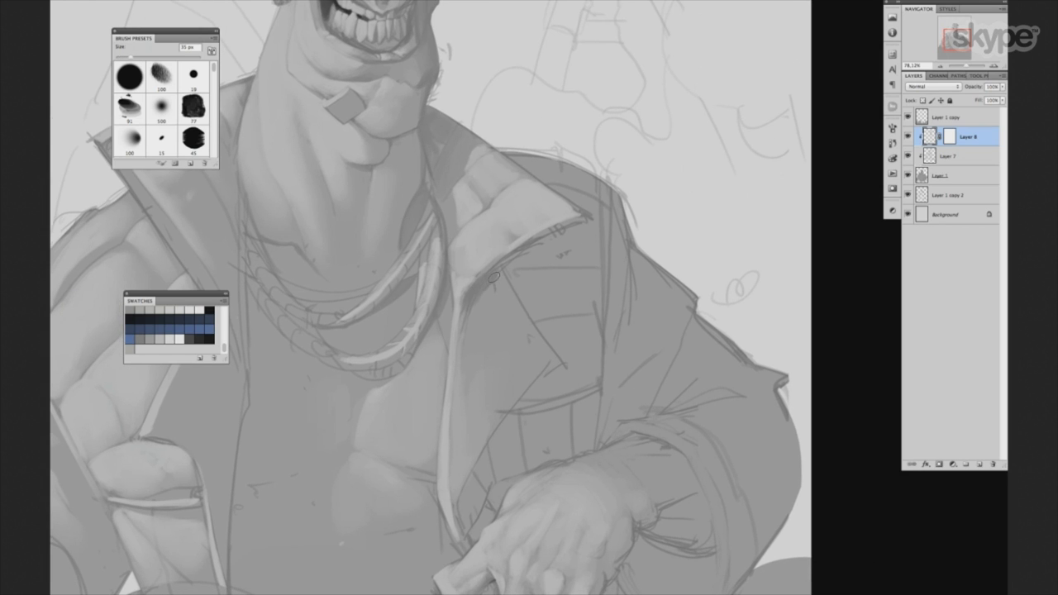
mouse_move(478, 297)
mouse_down()
mouse_move(496, 275)
mouse_move(511, 302)
mouse_up()
key(bracketleft)
Zoom to frame the jacket's left collar and shrink the brush to 20 px.
scroll(598, 378, down, 1)
scroll(597, 380, down, 1)
scroll(593, 385, down, 1)
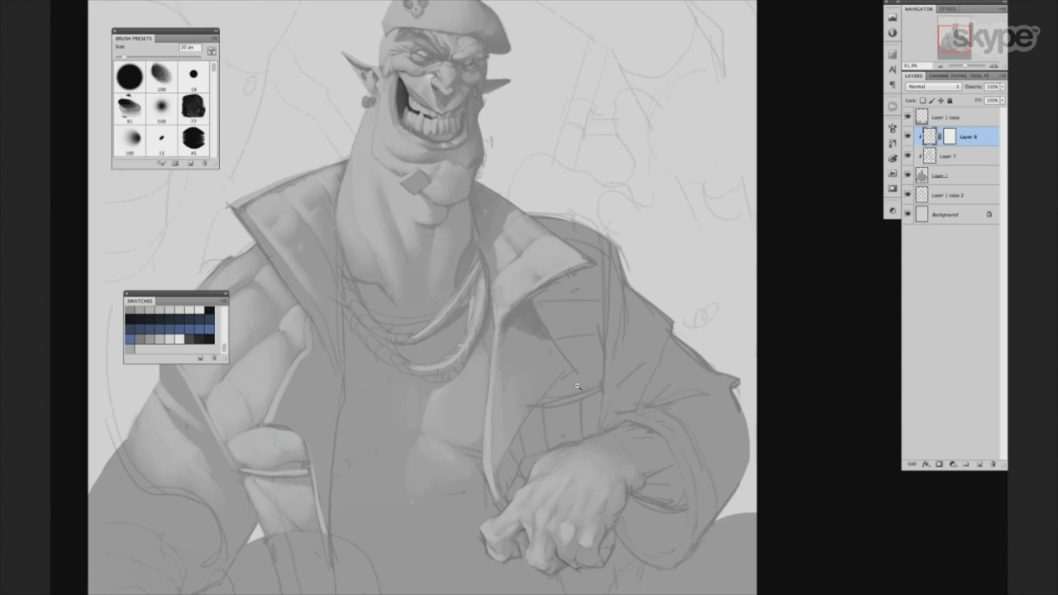
scroll(591, 387, down, 1)
scroll(466, 425, up, 1)
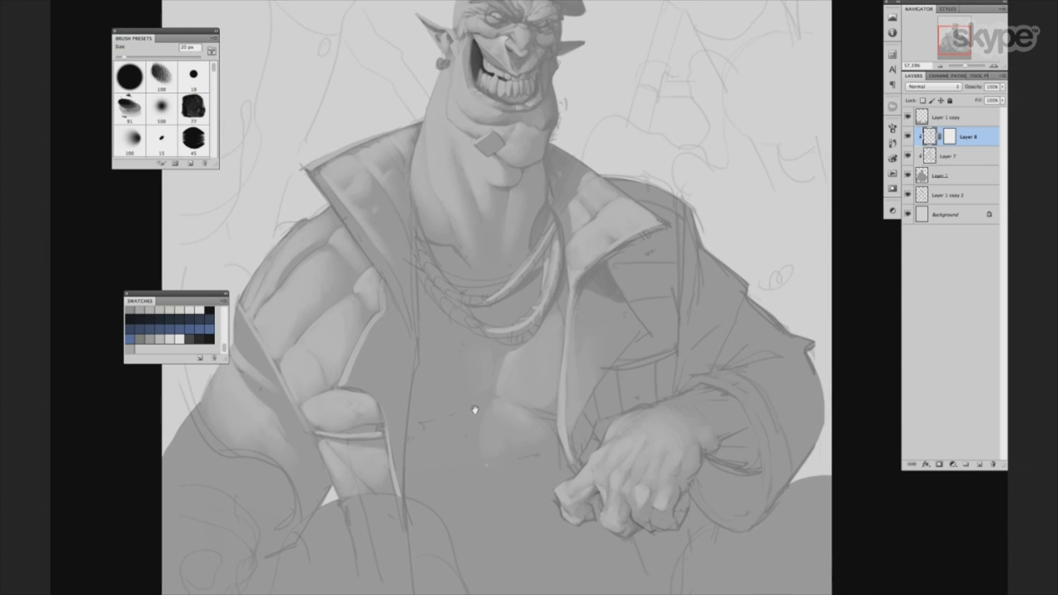
scroll(470, 403, up, 1)
scroll(464, 393, up, 1)
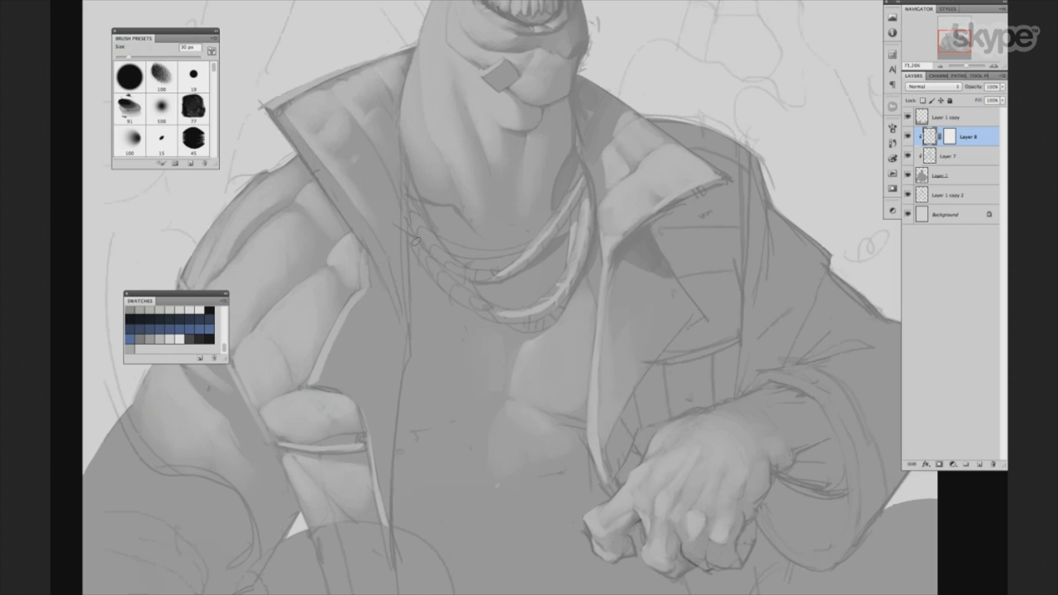
scroll(419, 264, up, 1)
scroll(424, 282, up, 2)
scroll(427, 293, up, 1)
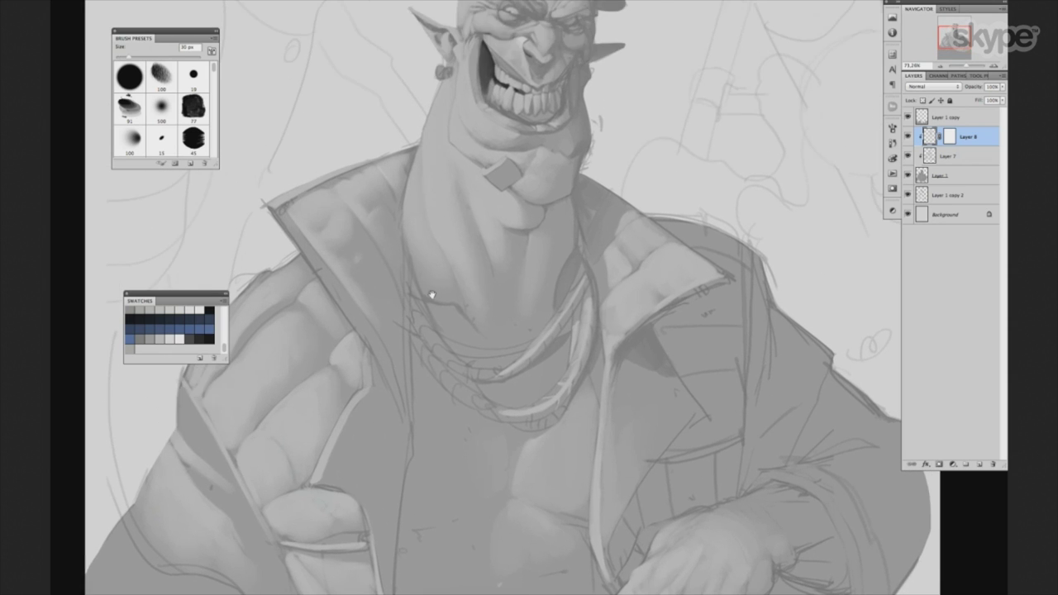
key(bracketleft)
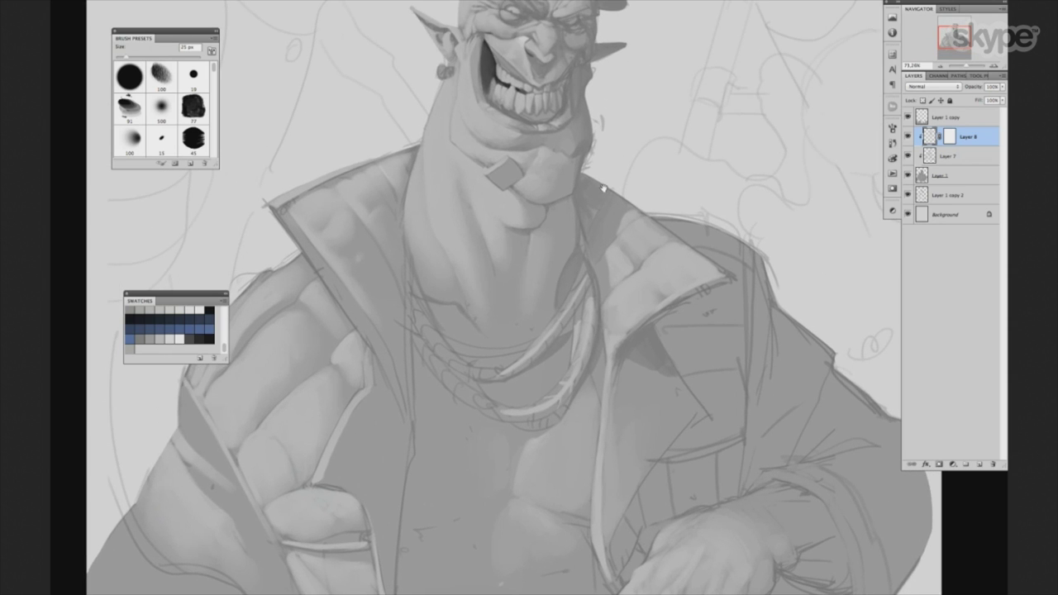
scroll(603, 188, up, 1)
scroll(608, 178, up, 1)
Paint dark shadow strokes down the left collar, extending up and along its lower part.
drag(370, 331, 393, 458)
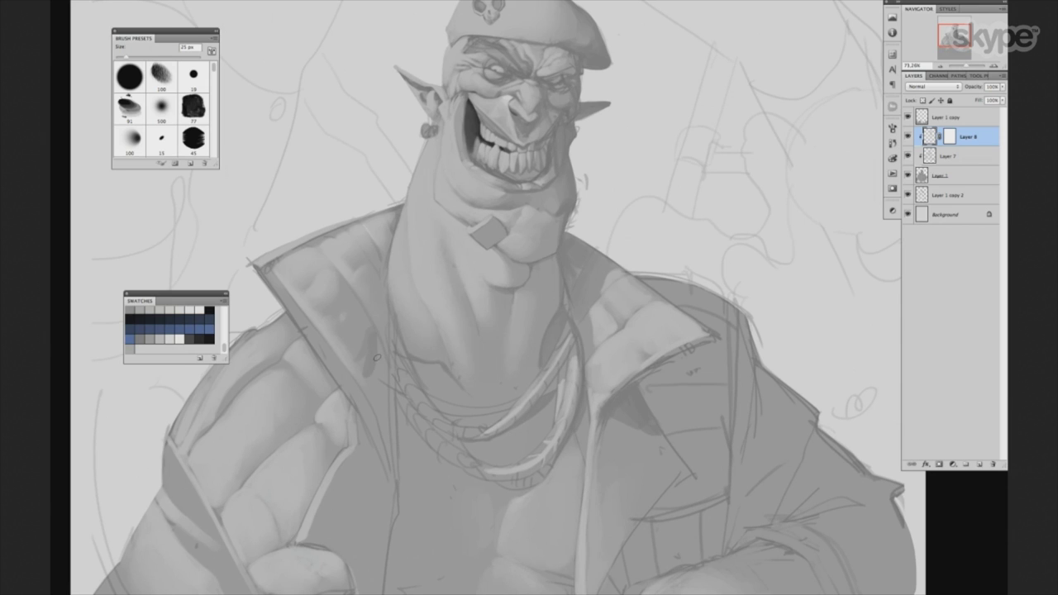
key(bracketright)
key(bracketleft)
drag(374, 293, 391, 356)
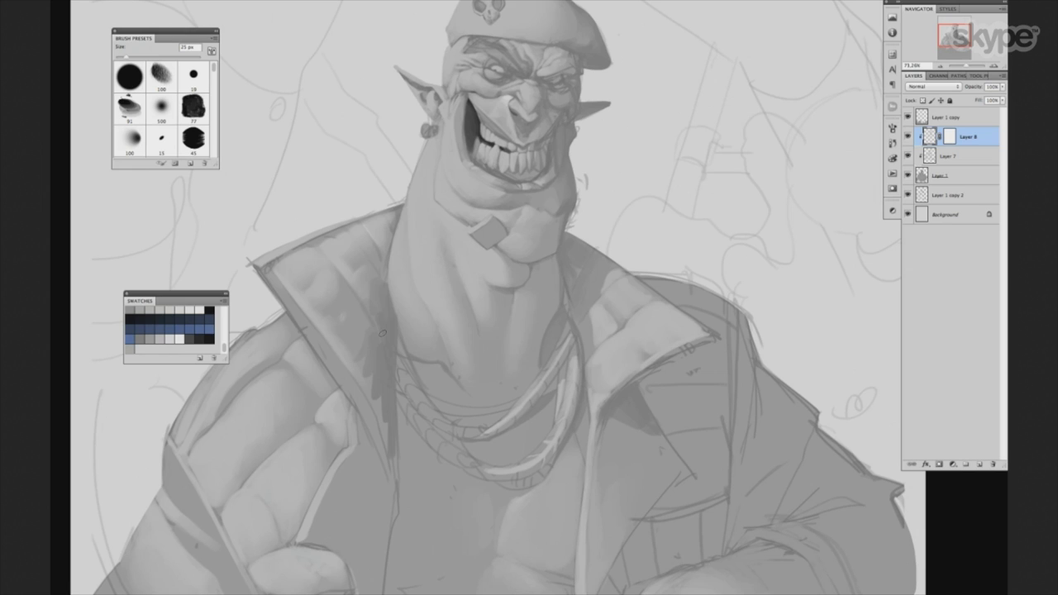
key(bracketright)
drag(369, 372, 395, 487)
key(e)
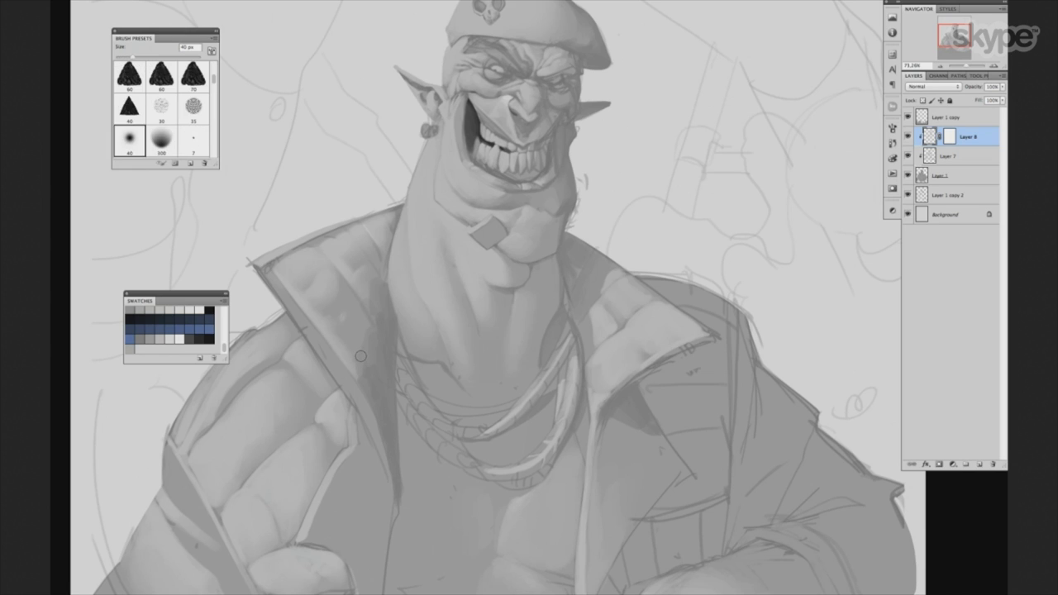
Toggle Layers 7 and 8 on and off to compare the painted shading against the sketch.
click(907, 137)
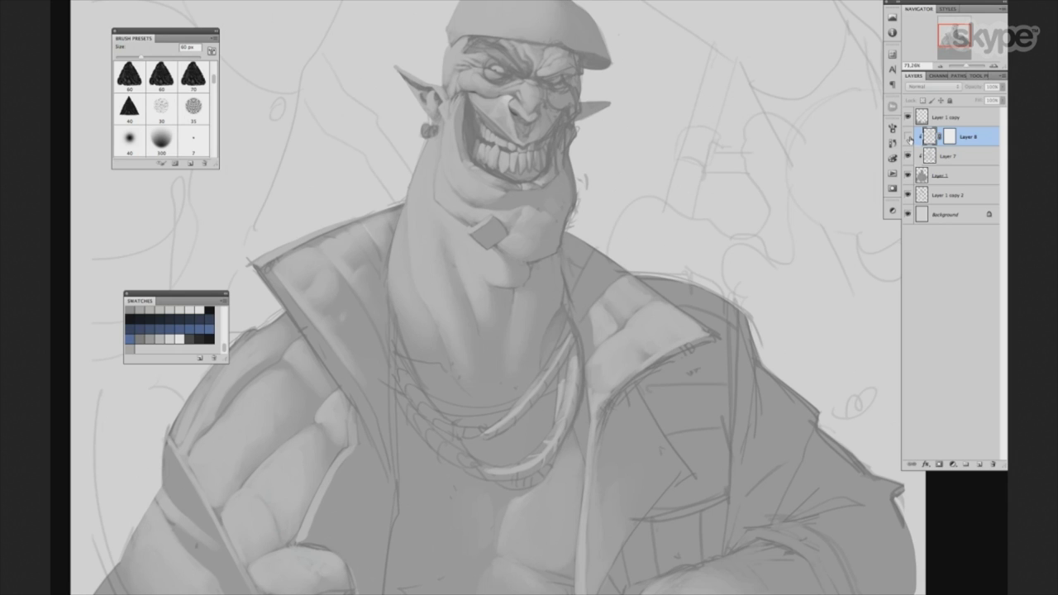
key(b)
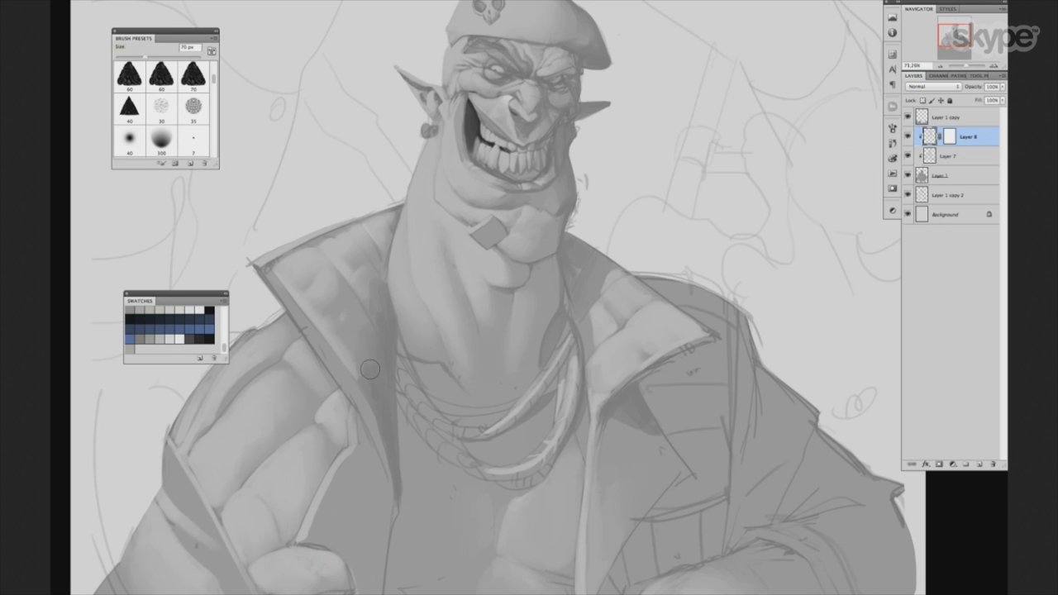
key(bracketright)
key(bracketright)
key(bracketright)
drag(449, 382, 469, 295)
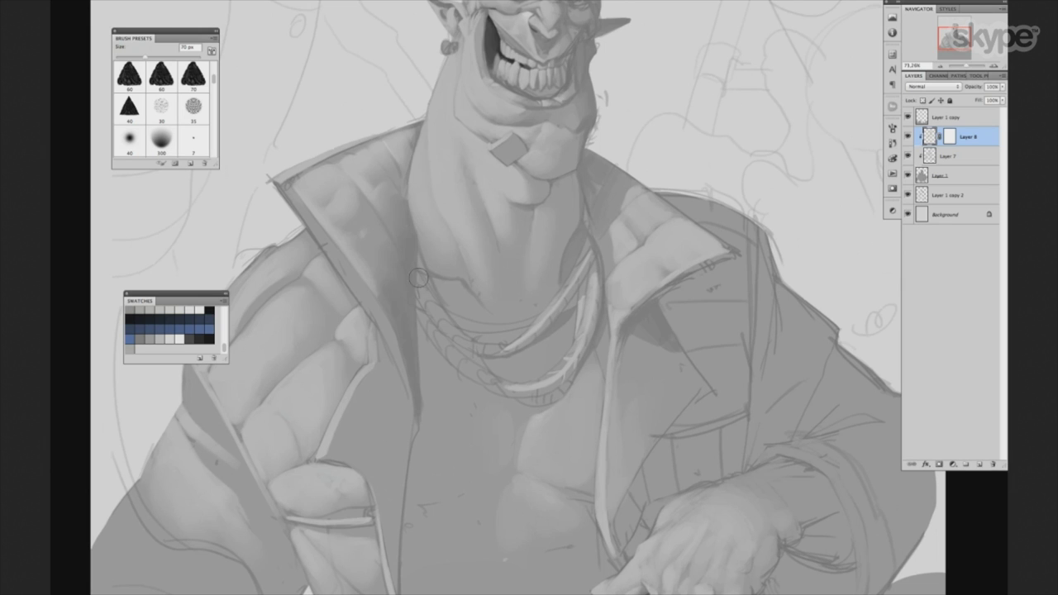
drag(908, 137, 908, 156)
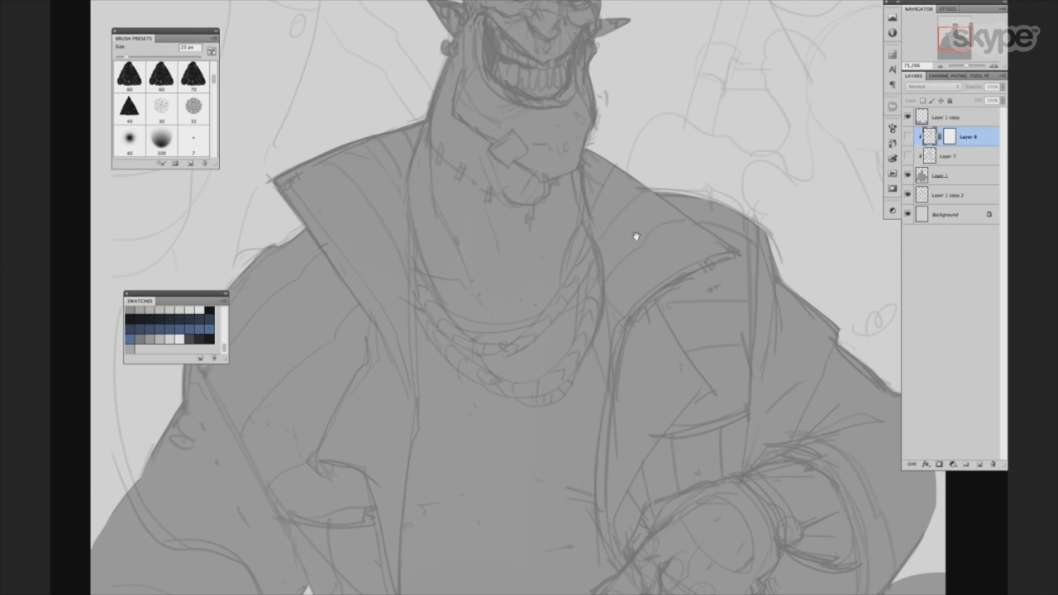
drag(636, 237, 624, 439)
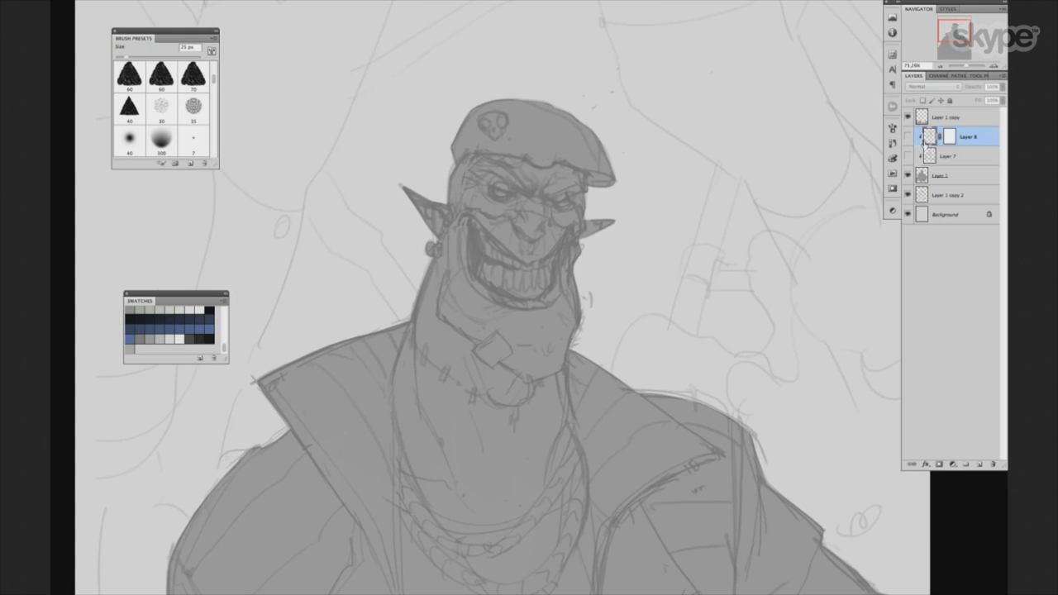
click(906, 156)
drag(908, 136, 908, 156)
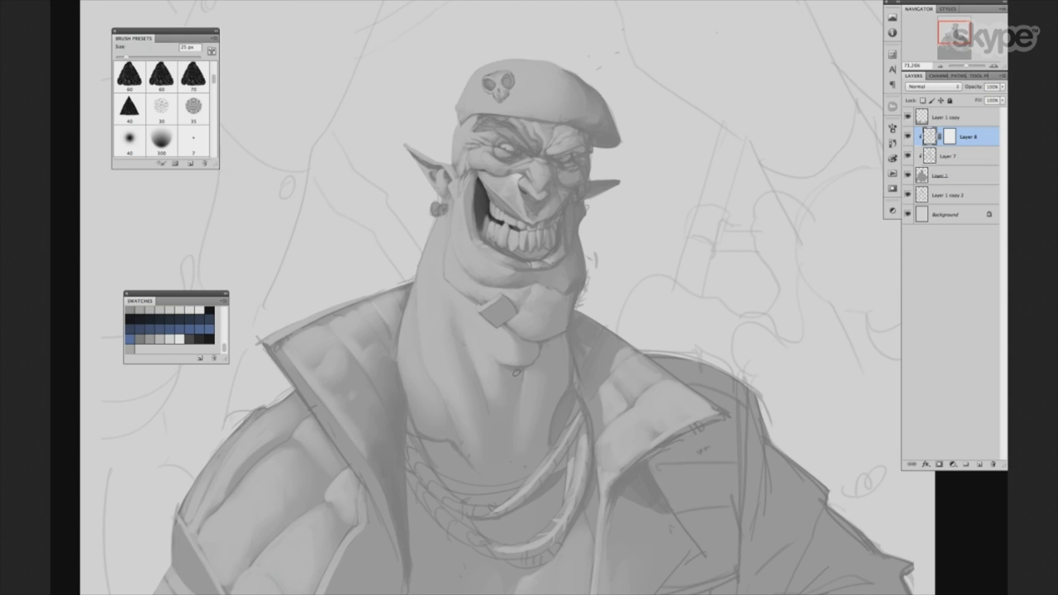
drag(493, 401, 508, 250)
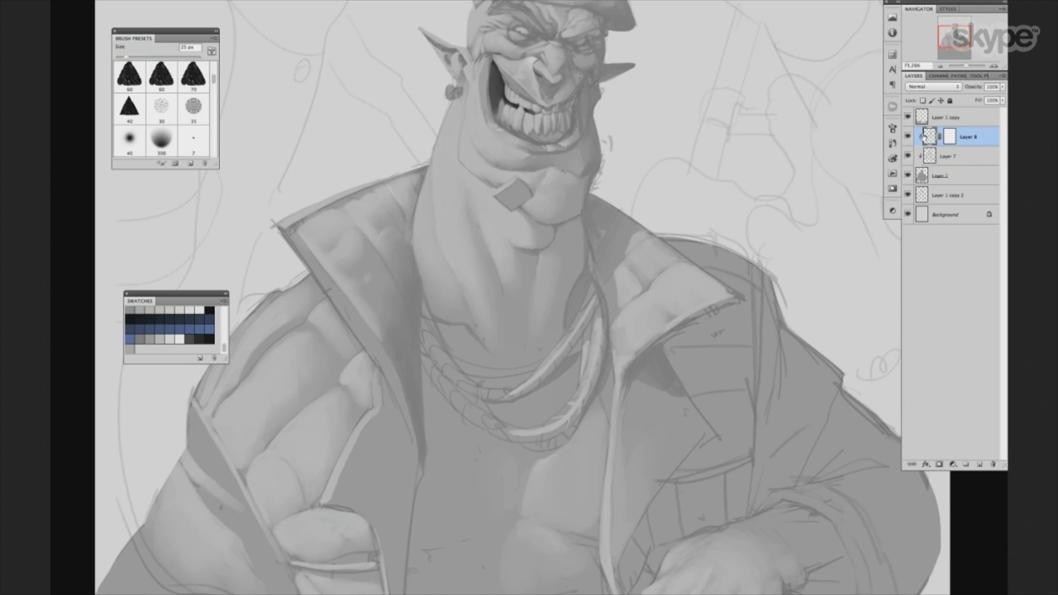
drag(461, 423, 490, 322)
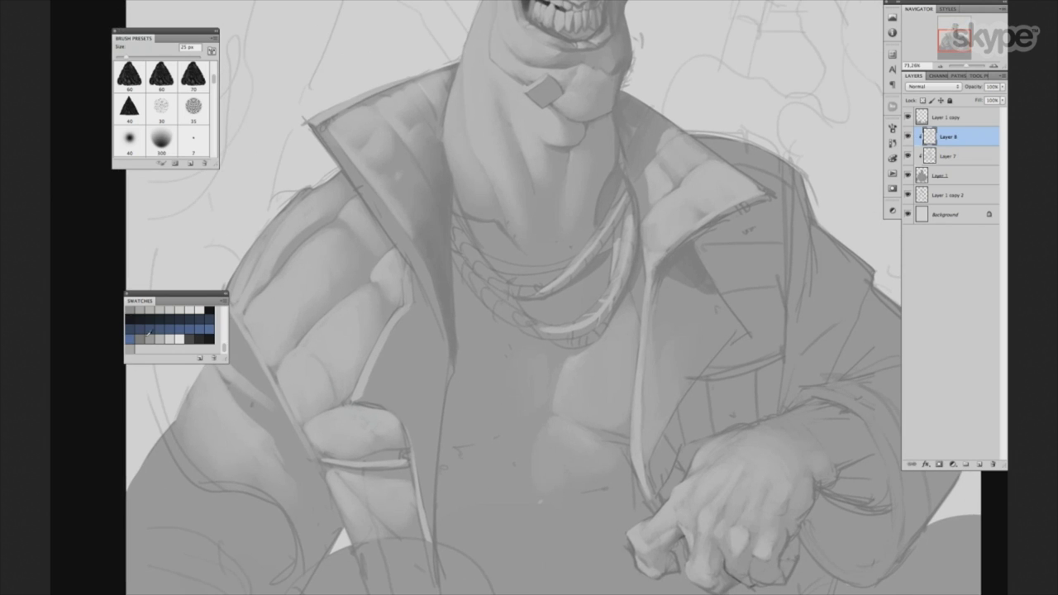
scroll(609, 405, up, 5)
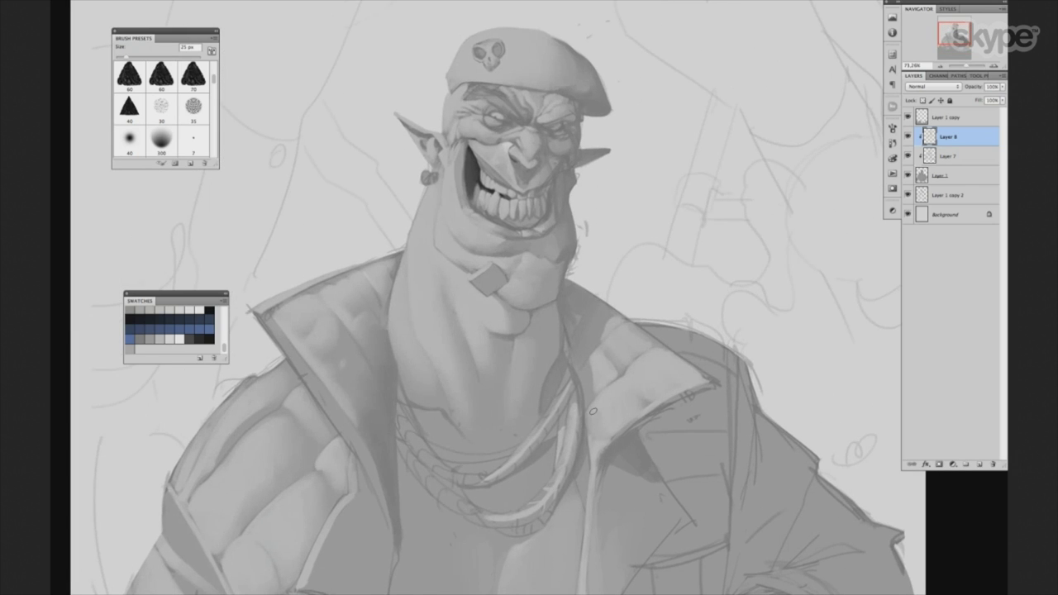
scroll(591, 411, down, 1)
Choose a mid grey foreground colour and size the brush for the coat lapel.
key(c)
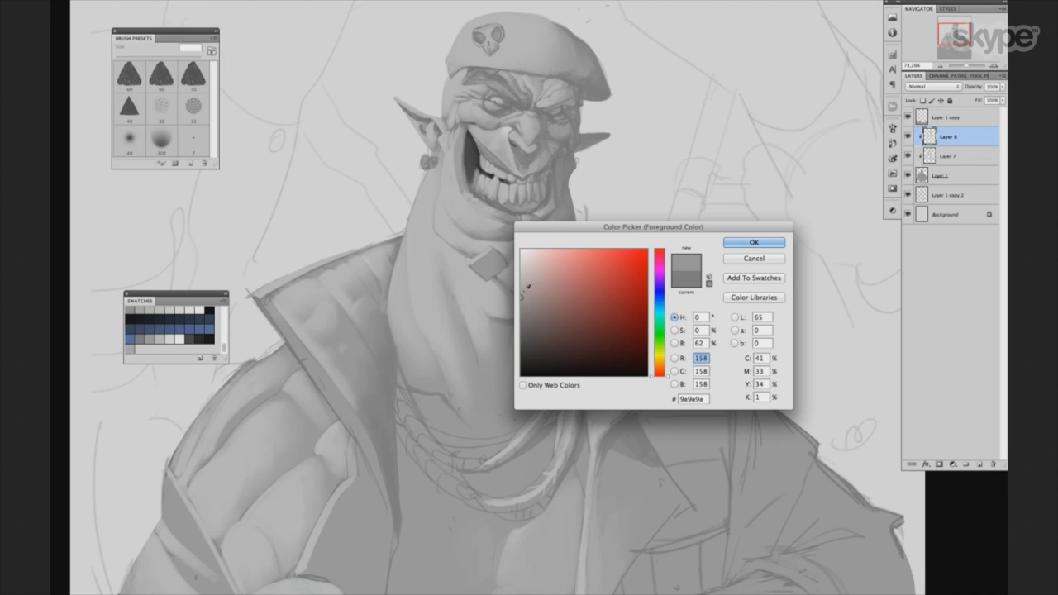
click(740, 259)
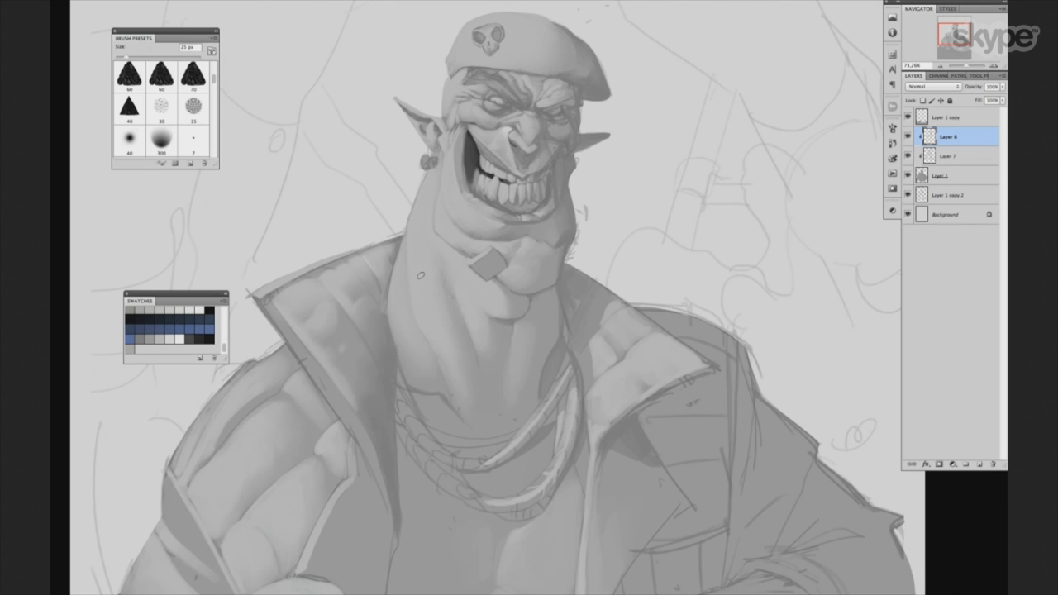
scroll(512, 281, down, 3)
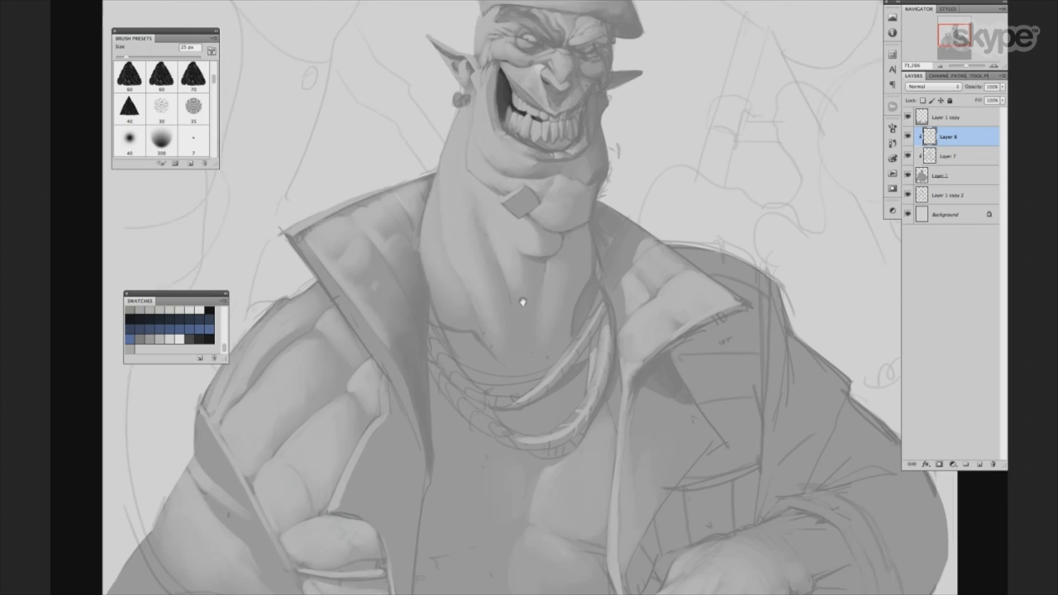
drag(514, 332, 518, 297)
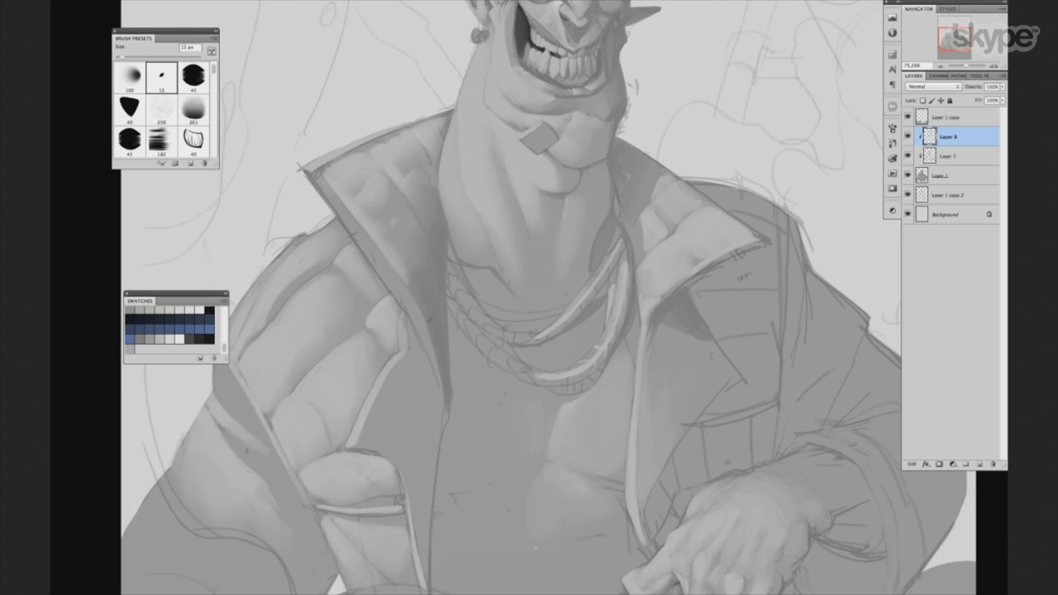
key(bracketleft)
drag(511, 328, 524, 265)
key(bracketright)
Paint dark strokes along the lapel's inner edge, redoing one stroke darker.
key(bracketright)
drag(415, 395, 447, 304)
key(bracketright)
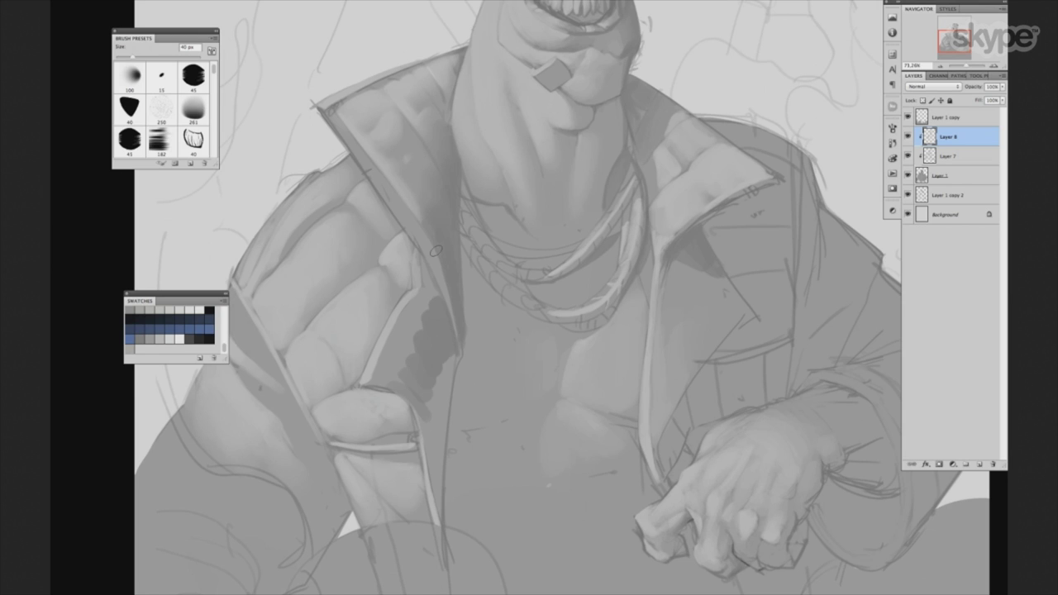
key(ctrl+z)
drag(380, 371, 428, 294)
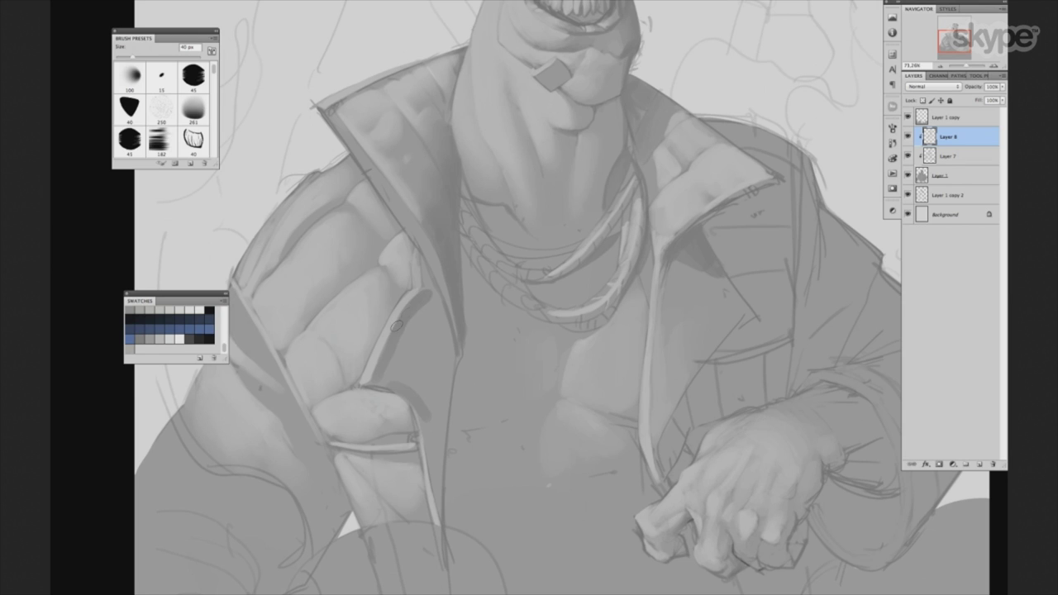
key(bracketleft)
key(bracketright)
mouse_move(448, 315)
mouse_down()
mouse_move(455, 272)
mouse_move(389, 328)
mouse_up()
key(bracketright)
key(bracketright)
mouse_move(435, 258)
mouse_down()
mouse_move(441, 294)
mouse_move(442, 262)
mouse_up()
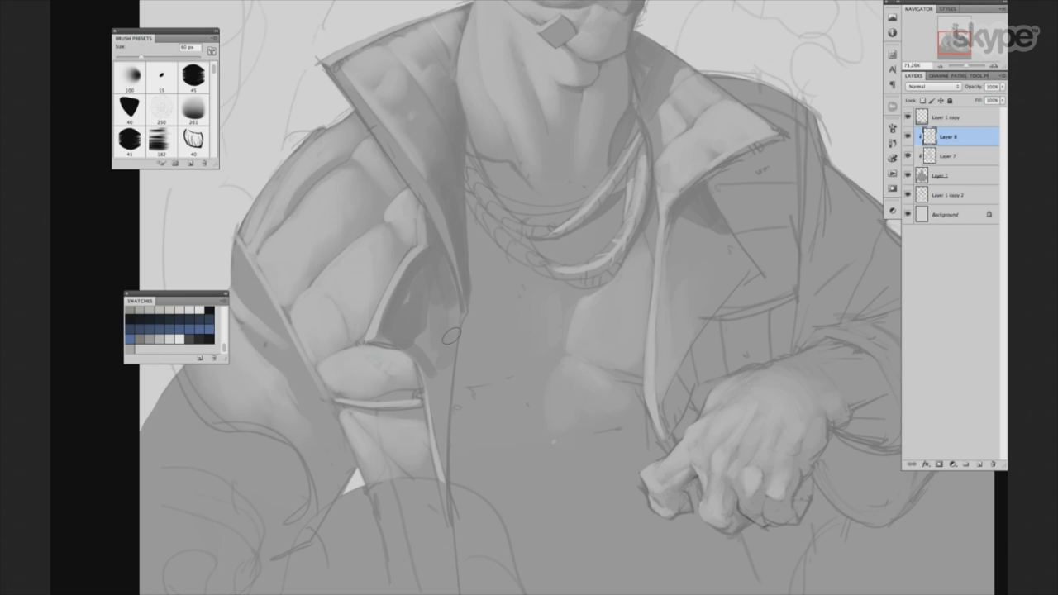
key(bracketright)
key(bracketright)
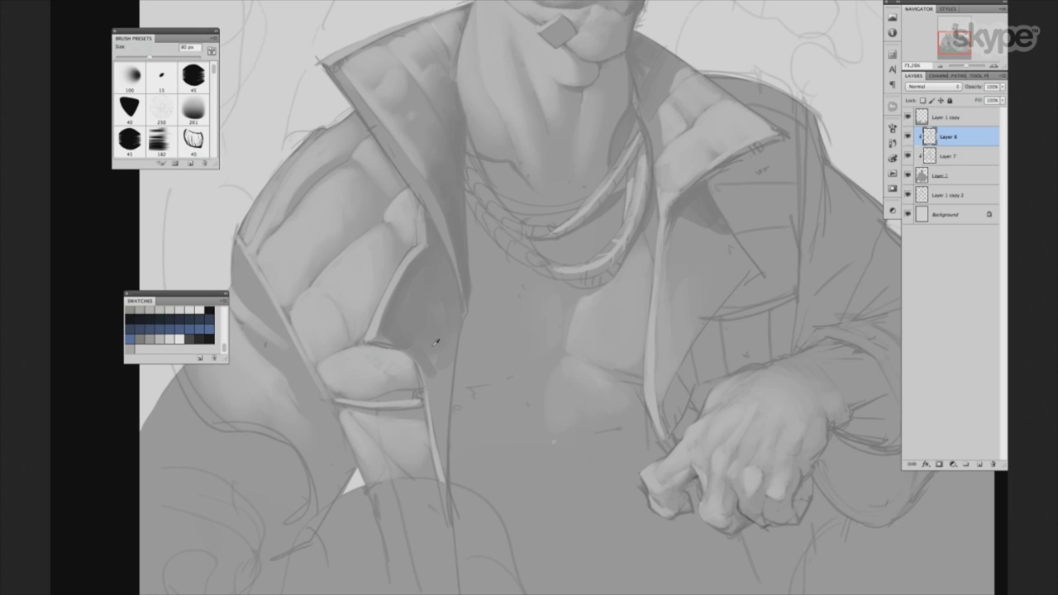
Adjust the brush size around 15 px while panning the coat, then fit the painting on screen.
drag(477, 311, 486, 277)
key(bracketleft)
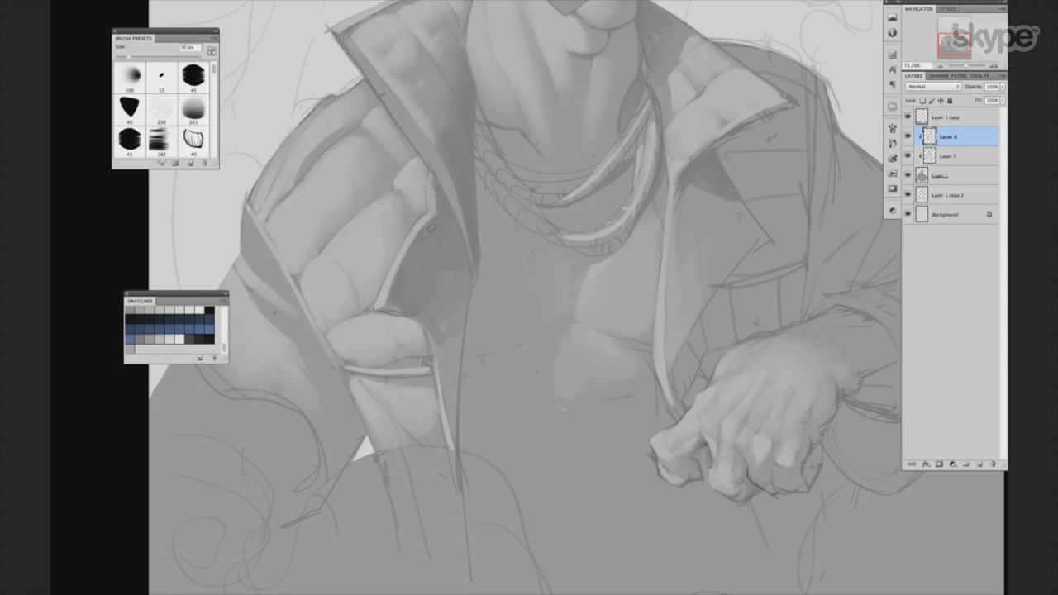
key(bracketleft)
key(bracketright)
key(bracketleft)
key(bracketright)
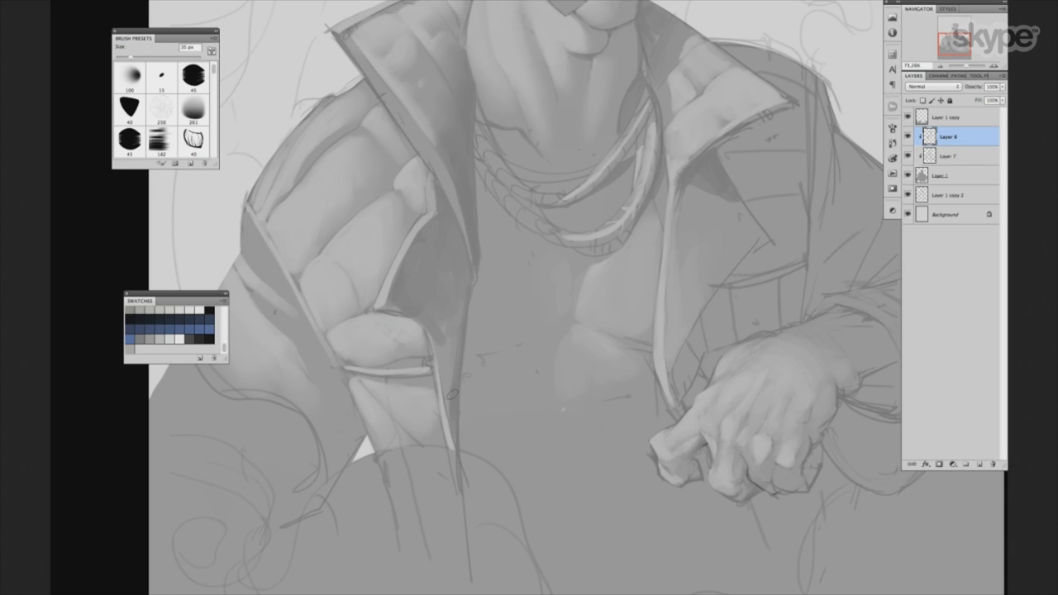
key(bracketright)
drag(570, 227, 485, 238)
key(bracketleft)
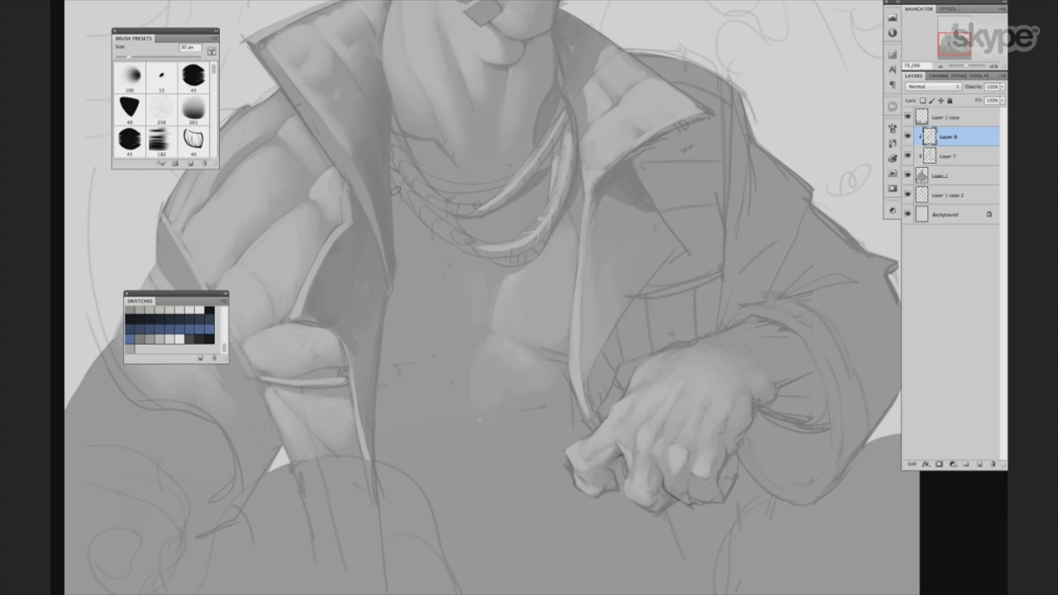
key(ctrl+0)
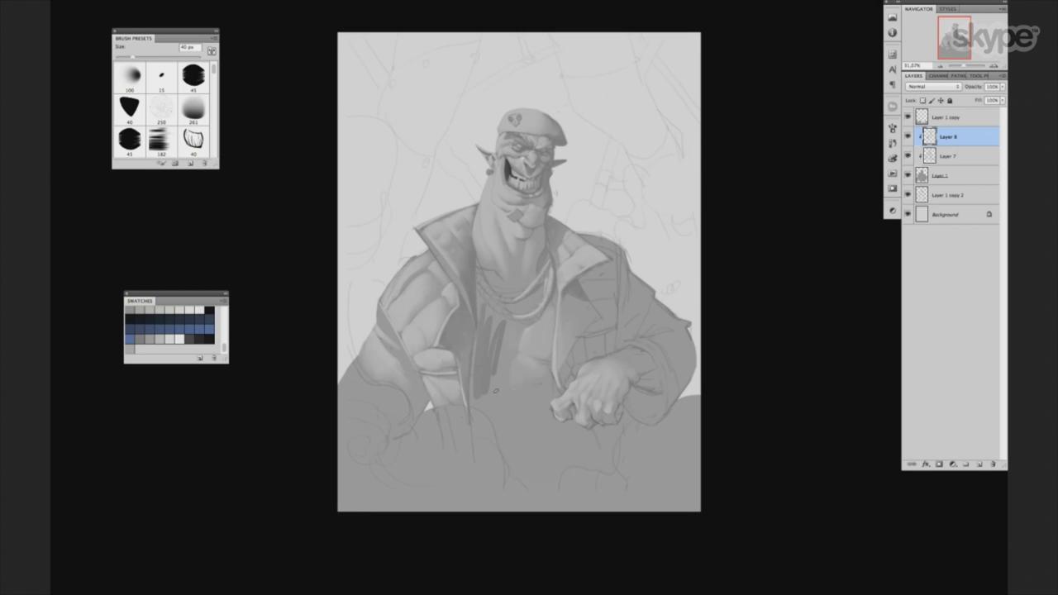
scroll(543, 255, up, 1)
Paint darker shading under the chain on the orc's chest.
scroll(543, 255, up, 1)
scroll(543, 256, up, 1)
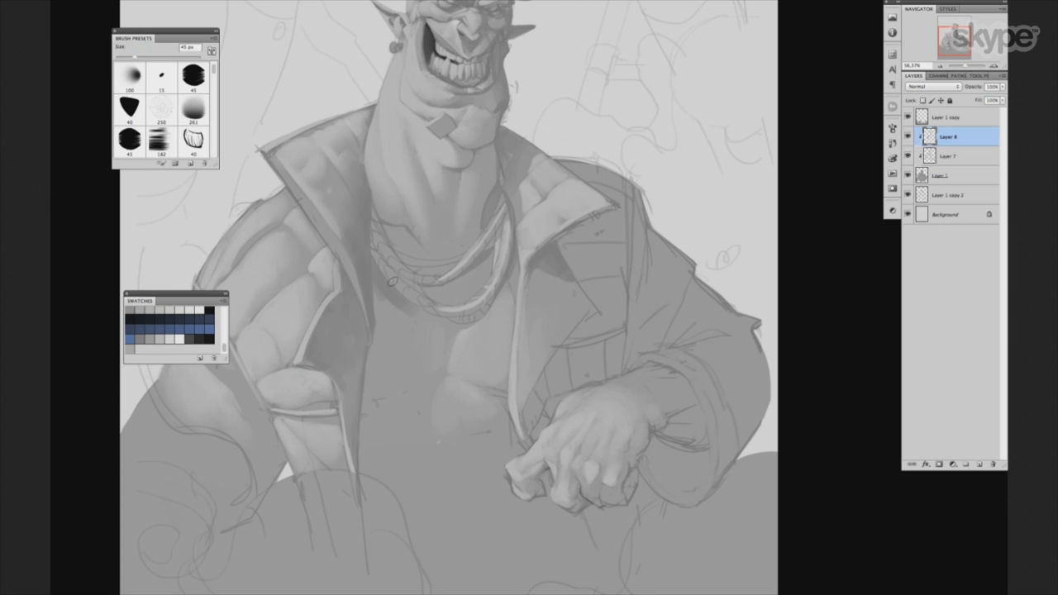
drag(399, 303, 389, 318)
key(bracketright)
key(bracketright)
key(bracketright)
key(bracketleft)
key(bracketleft)
key(bracketleft)
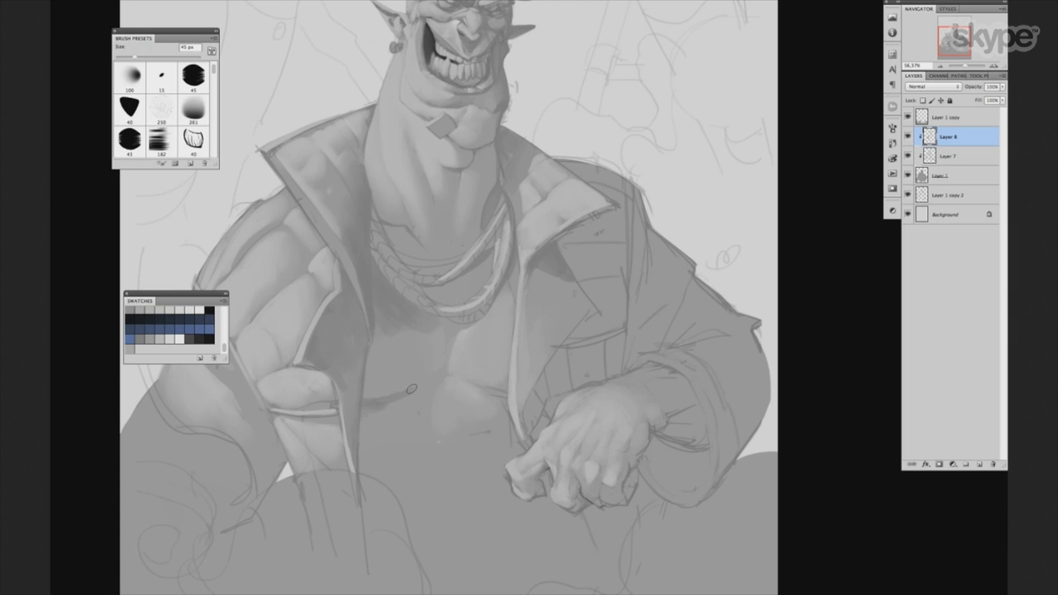
key(bracketright)
key(bracketright)
key(bracketright)
key(bracketright)
key(bracketright)
key(bracketright)
key(bracketright)
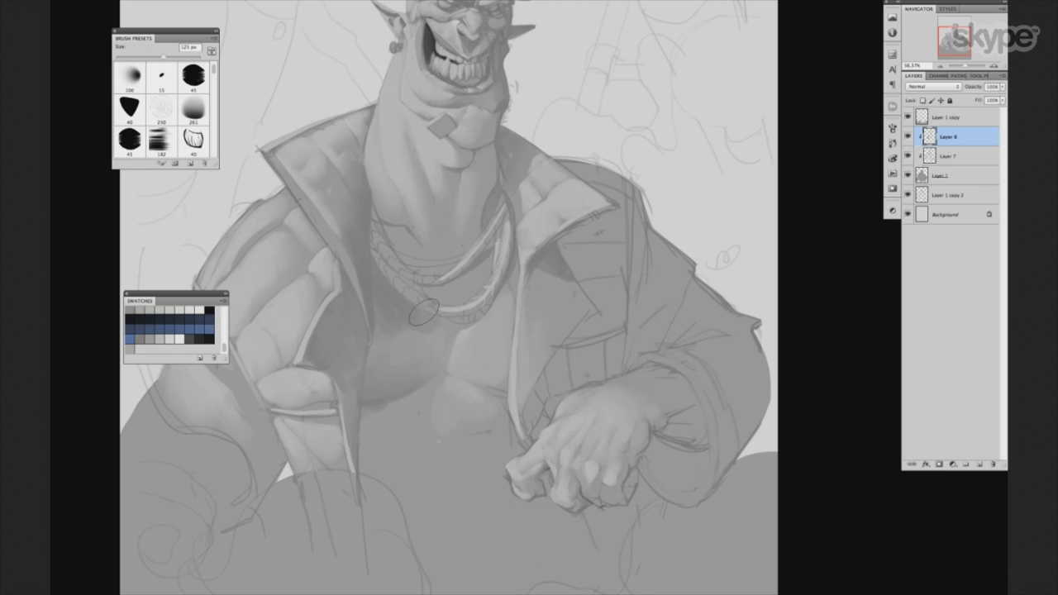
key(bracketright)
key(bracketleft)
key(bracketleft)
key(bracketleft)
Switch brush tip and paint a dark vertical shadow down the chest.
scroll(391, 316, up, 2)
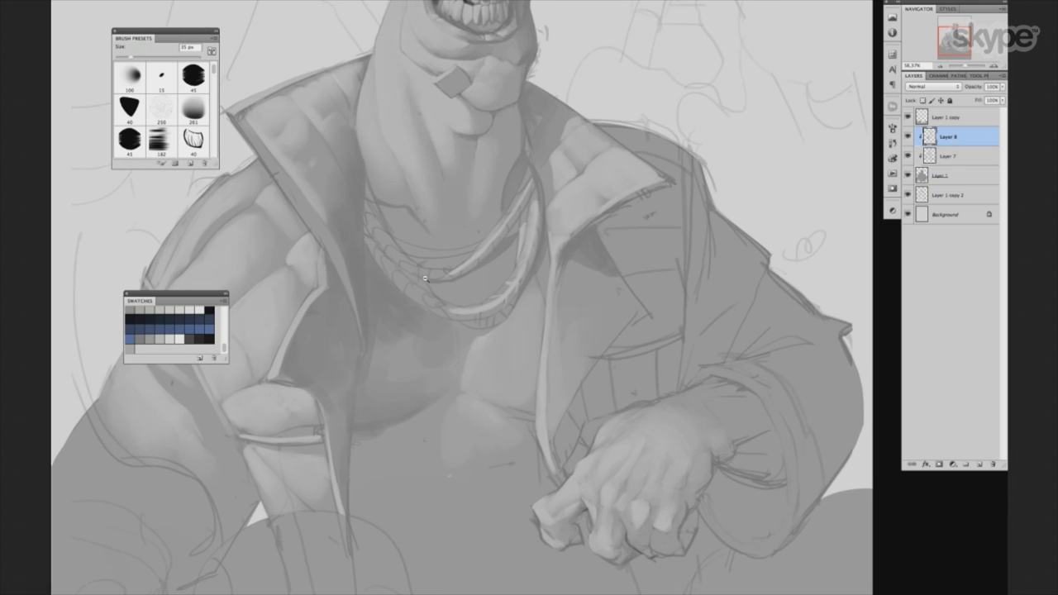
drag(214, 74, 214, 66)
click(162, 106)
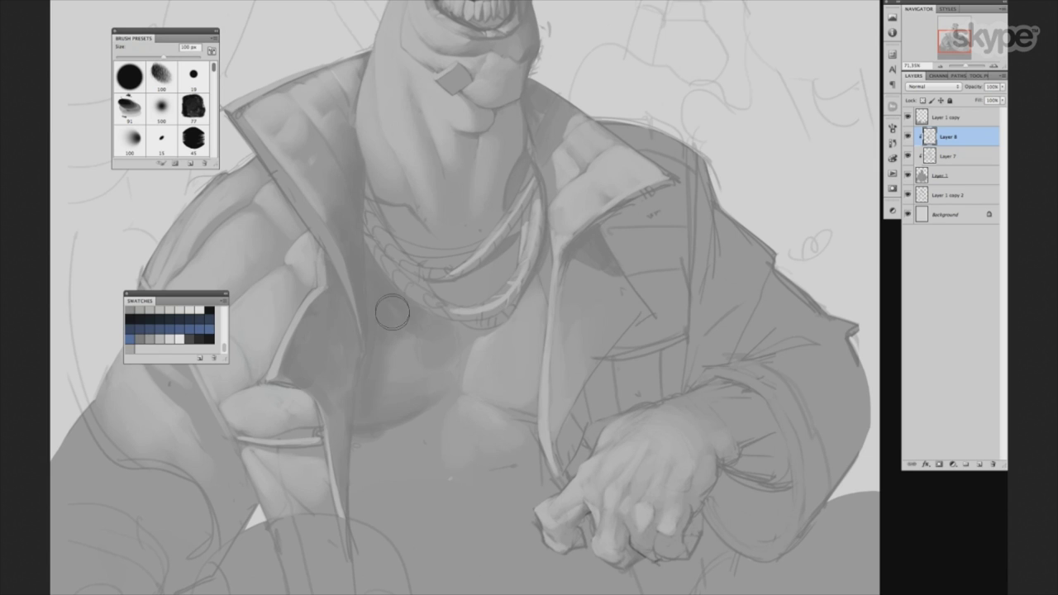
key(bracketright)
key(bracketright)
key(bracketright)
key(bracketright)
drag(512, 331, 547, 268)
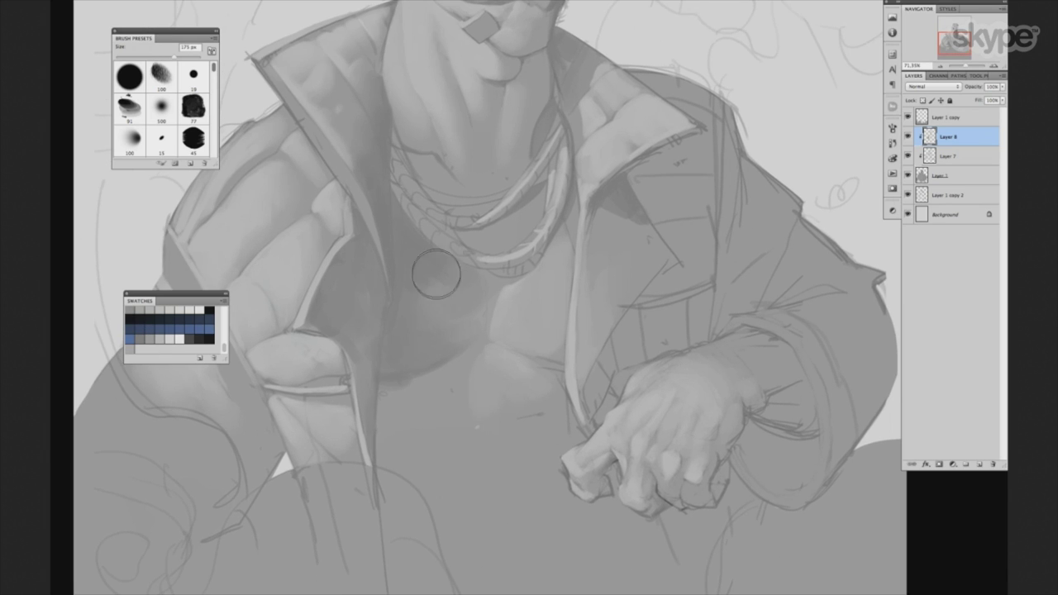
click(145, 324)
key(bracketleft)
key(bracketleft)
key(bracketleft)
drag(413, 372, 387, 447)
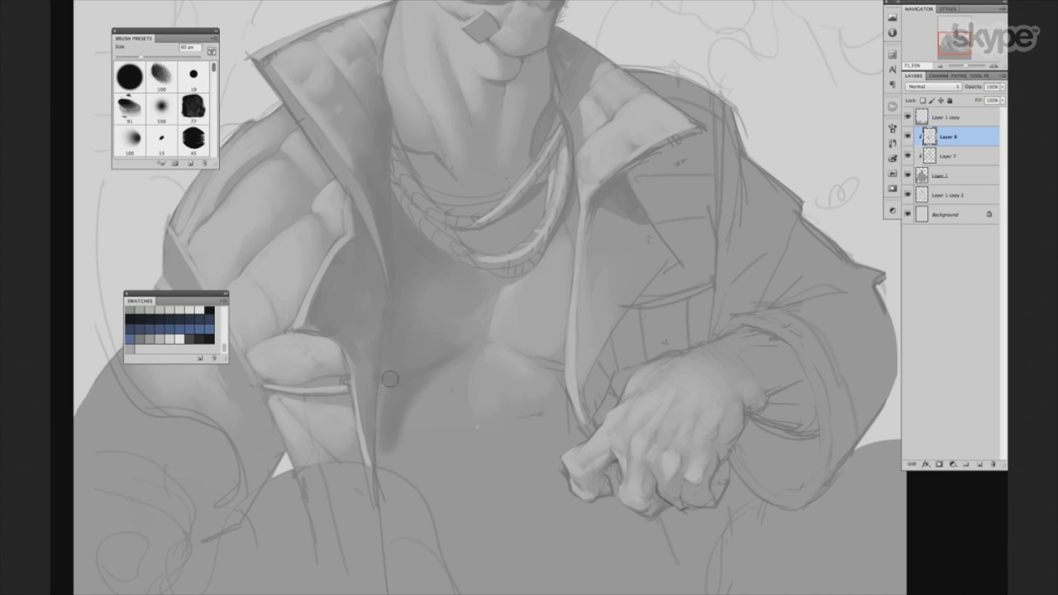
key(bracketright)
key(bracketright)
key(bracketright)
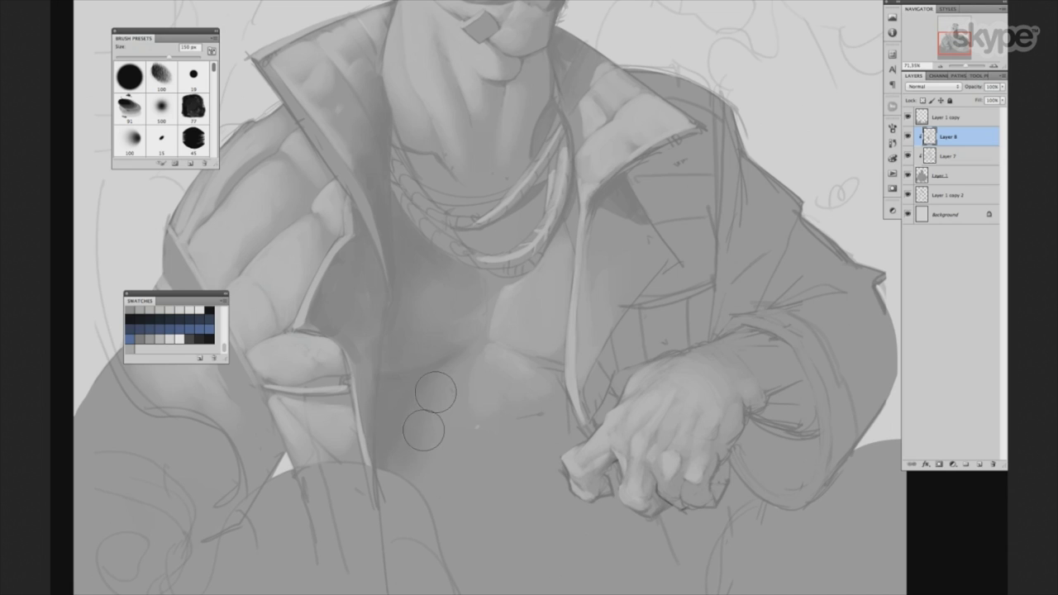
drag(472, 286, 441, 376)
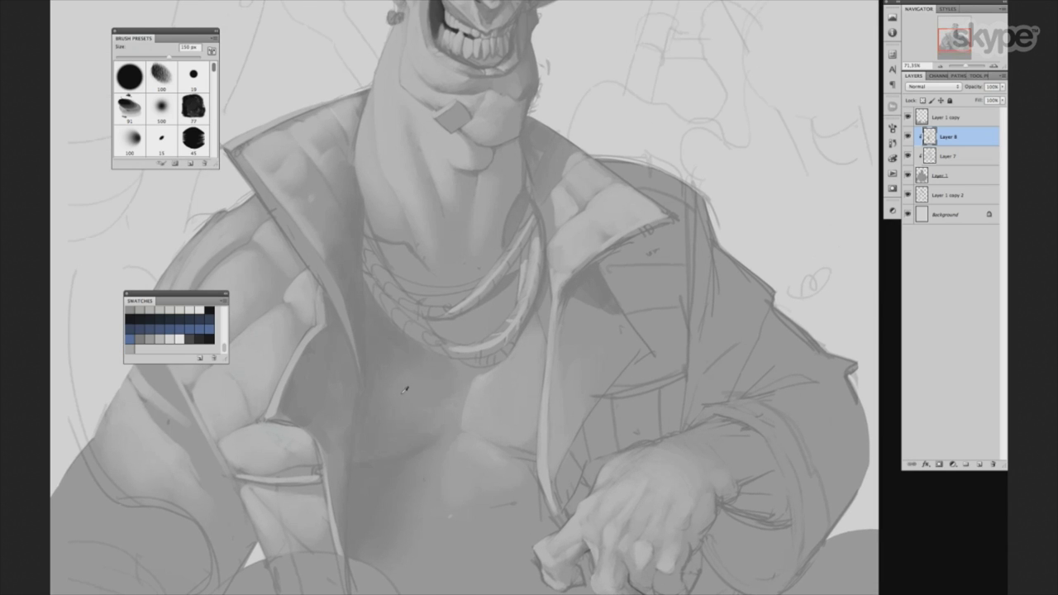
Select the 15 px brush tip and add a new Layer 9 clipped to Layer 8.
click(169, 137)
scroll(415, 325, up, 3)
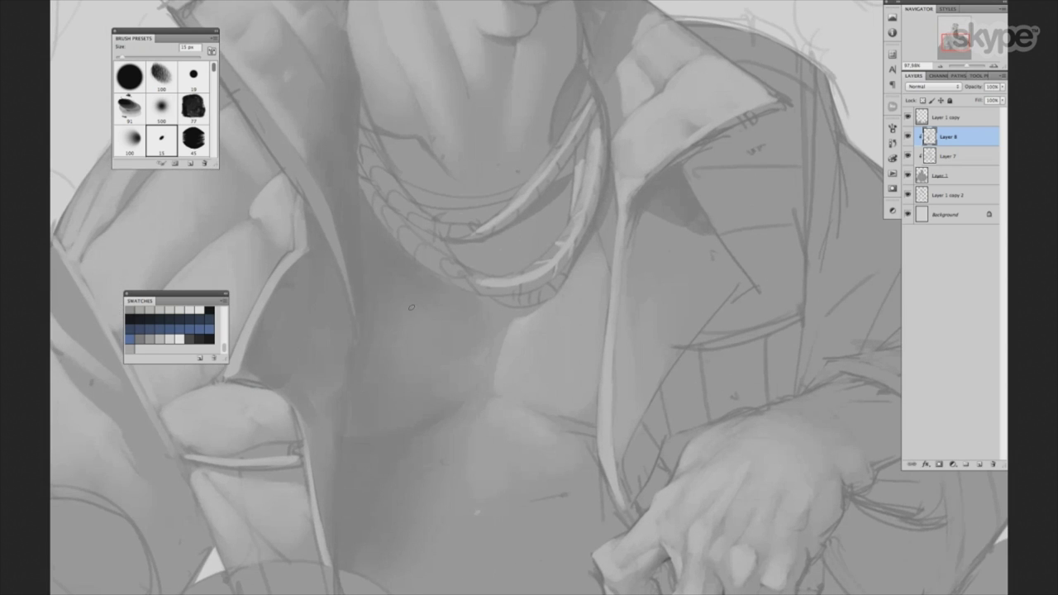
key(ctrl+shift+alt+n)
key(ctrl+alt+g)
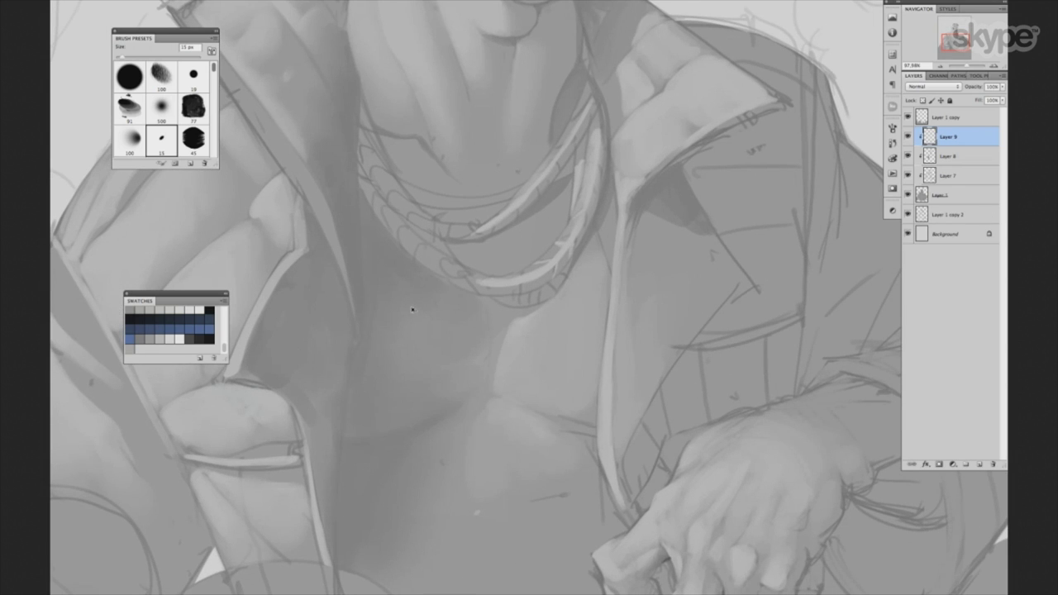
With dark grey 414141 and a soft round brush, paint shadows down the chest and near the neck.
click(163, 106)
key(bracketleft)
key(bracketleft)
key(bracketleft)
key(bracketleft)
key(bracketleft)
key(bracketleft)
key(F6)
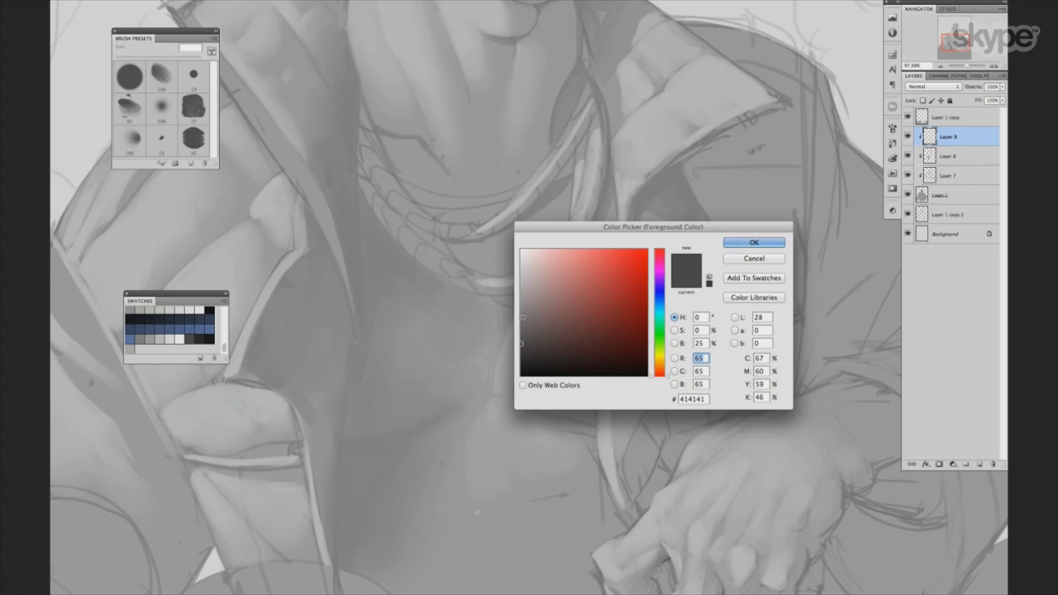
click(754, 242)
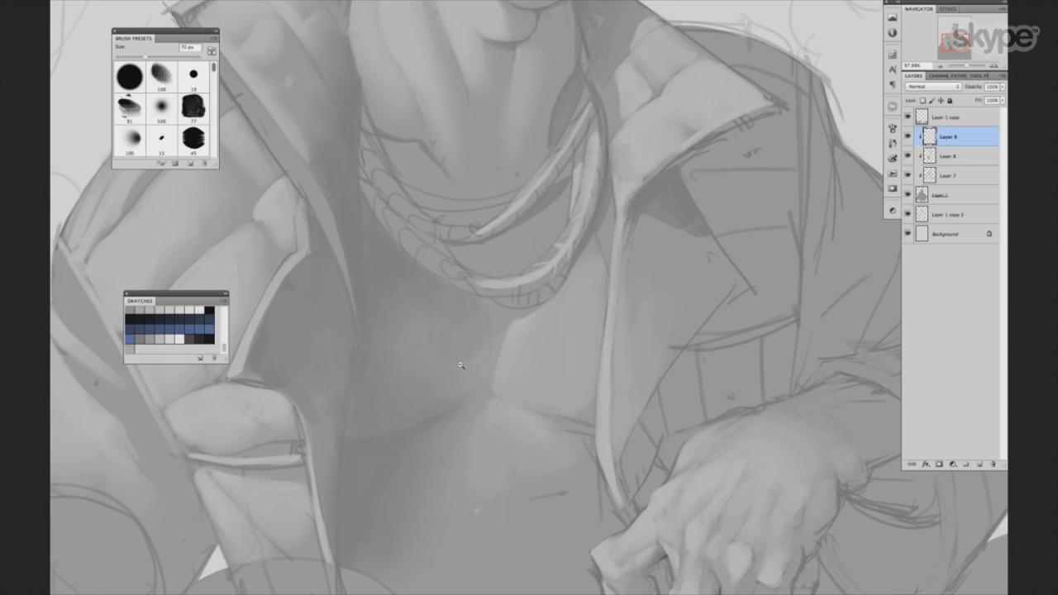
scroll(461, 351, down, 2)
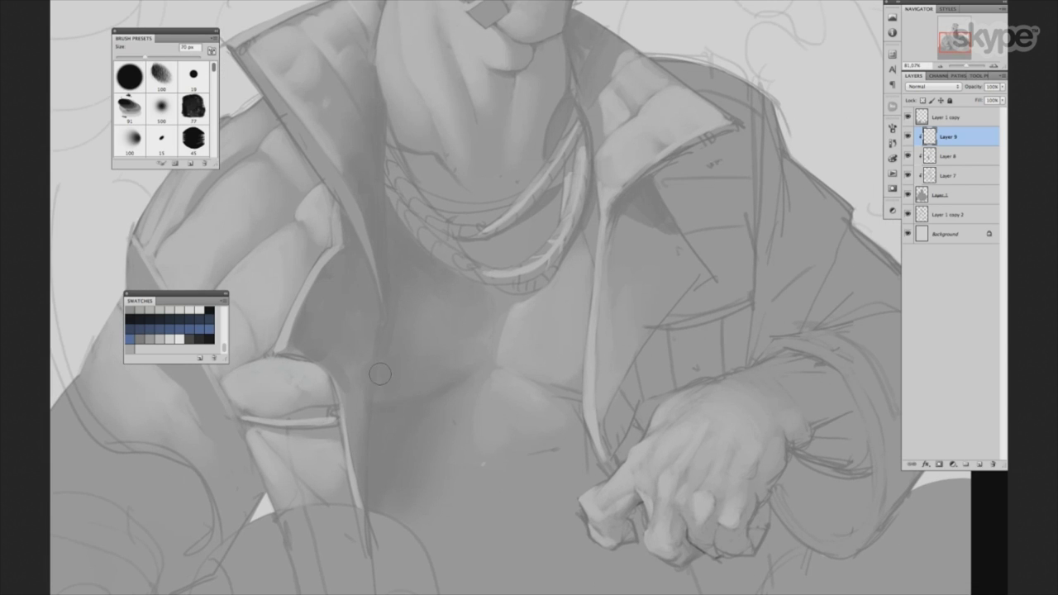
key(bracketleft)
drag(366, 351, 360, 496)
drag(367, 331, 366, 384)
key(bracketright)
mouse_move(380, 183)
mouse_down()
mouse_move(374, 289)
mouse_move(425, 236)
mouse_move(437, 253)
mouse_up()
mouse_move(574, 369)
mouse_down()
mouse_move(552, 360)
mouse_move(538, 375)
mouse_move(538, 503)
mouse_move(529, 499)
mouse_move(551, 362)
mouse_up()
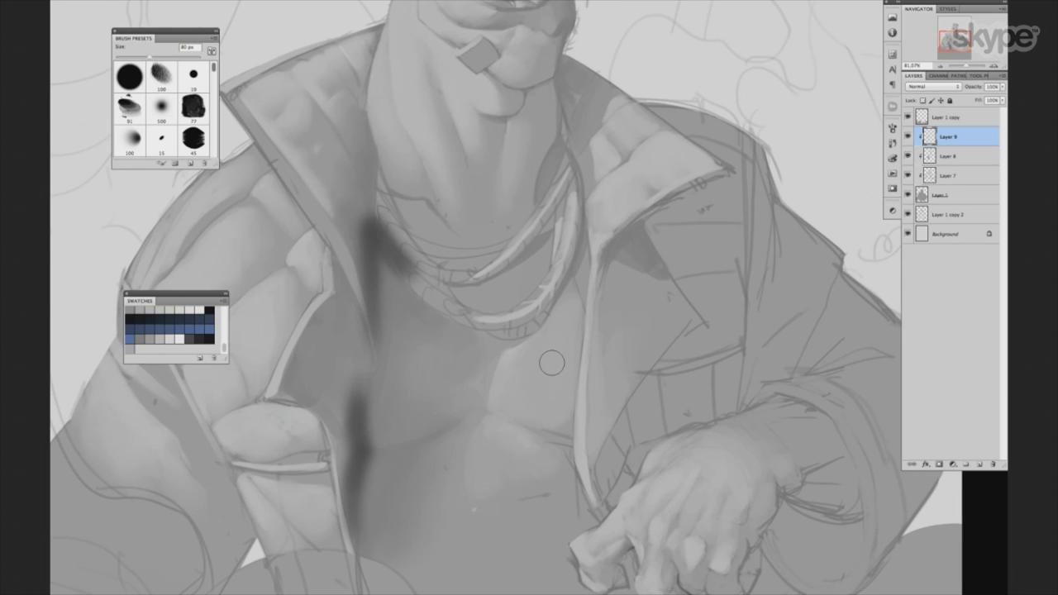
Add a layer mask to Layer 9 and invert it to hide its shadows.
key(ctrl+m)
drag(373, 328, 385, 295)
click(194, 74)
click(394, 338)
key(bracketright)
key(bracketright)
key(bracketright)
drag(380, 339, 362, 456)
key(bracketright)
key(bracketright)
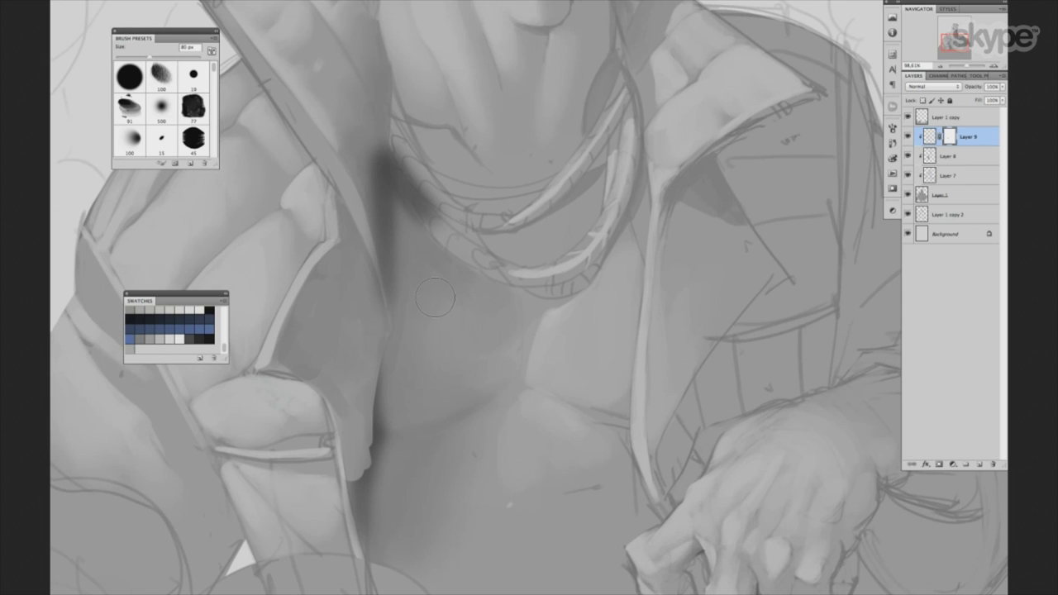
key(ctrl+i)
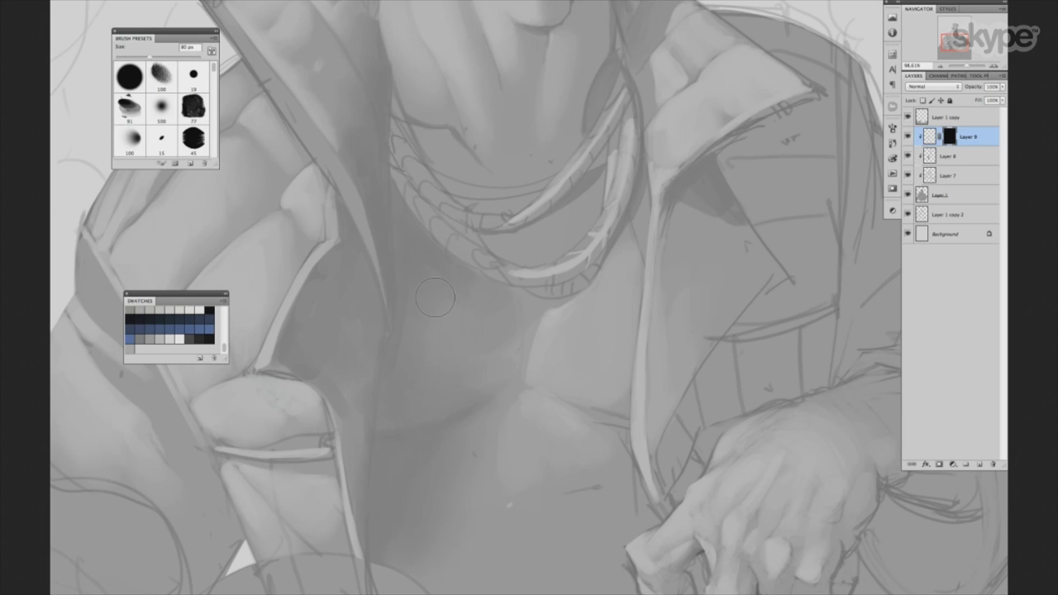
Paint thin dark lines along the jacket opening below the chain.
key(bracketleft)
key(bracketleft)
key(bracketleft)
key(bracketleft)
key(bracketleft)
scroll(413, 247, down, 1)
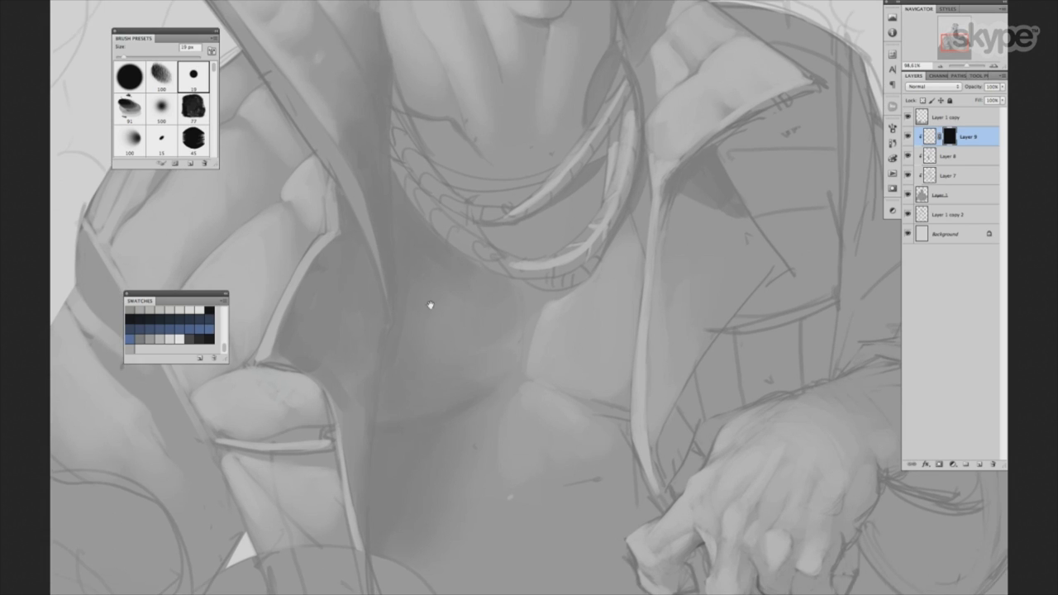
scroll(402, 306, down, 1)
key(bracketright)
drag(392, 293, 373, 494)
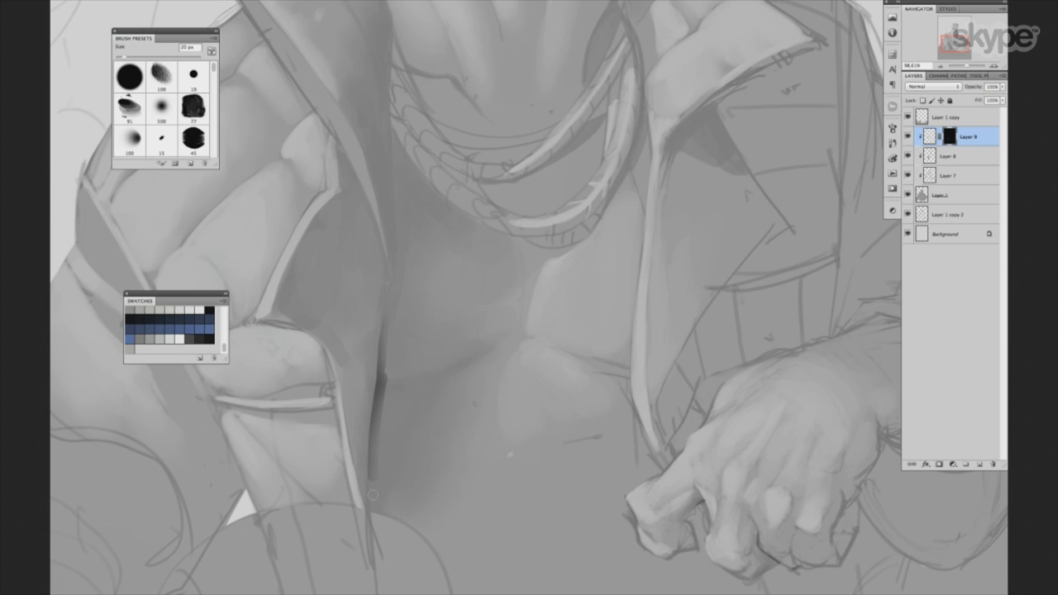
key(bracketleft)
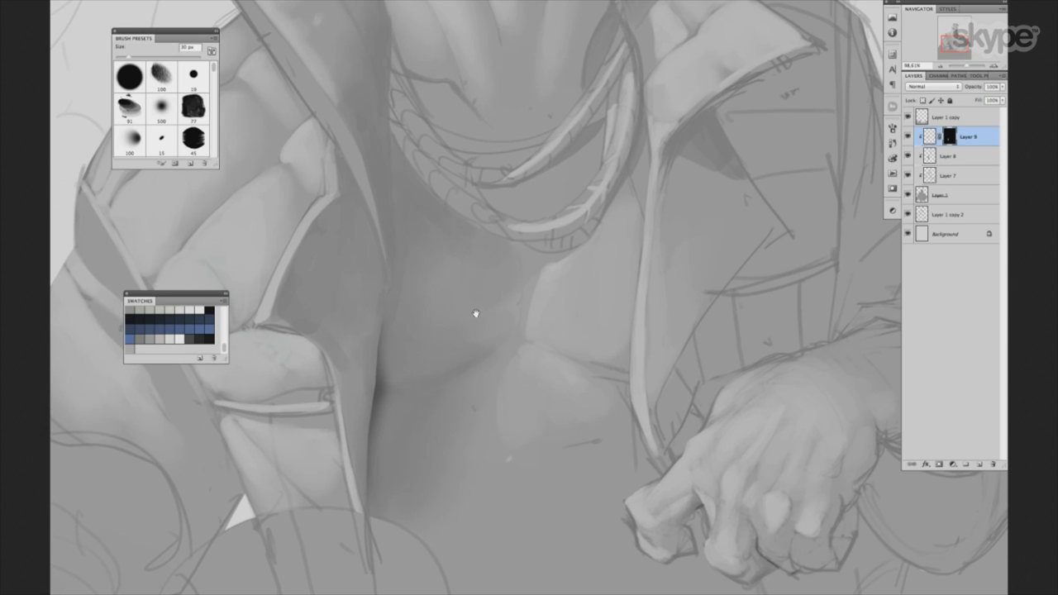
scroll(474, 245, up, 3)
scroll(466, 279, up, 3)
drag(339, 291, 341, 381)
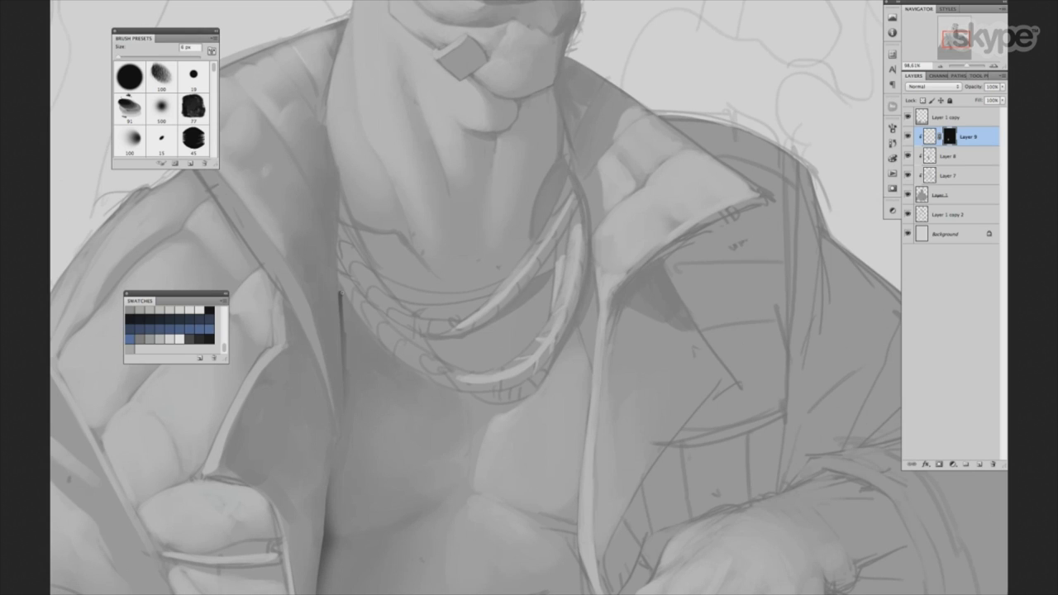
drag(340, 289, 358, 322)
drag(343, 296, 344, 339)
key(bracketright)
key(bracketright)
key(bracketright)
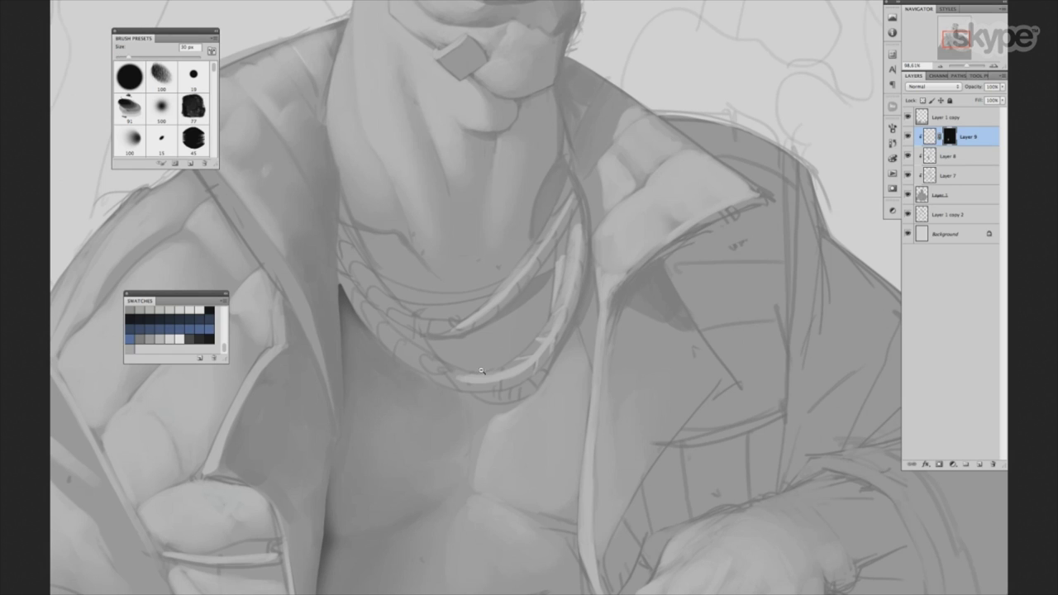
Zoom out to the whole figure and select Layers 9, 8 and 7 together.
drag(485, 388, 414, 386)
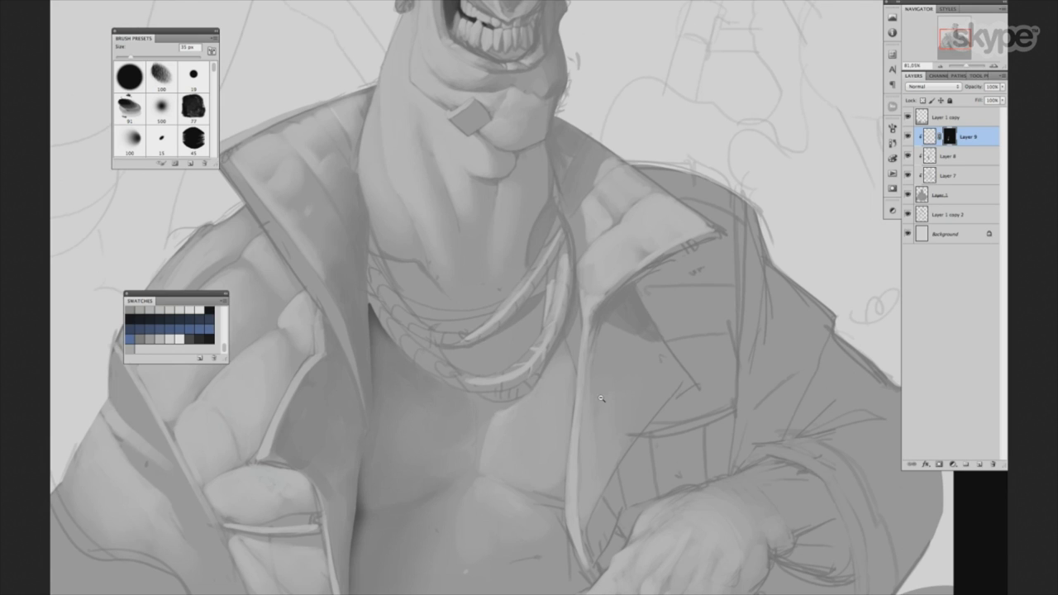
drag(601, 398, 576, 379)
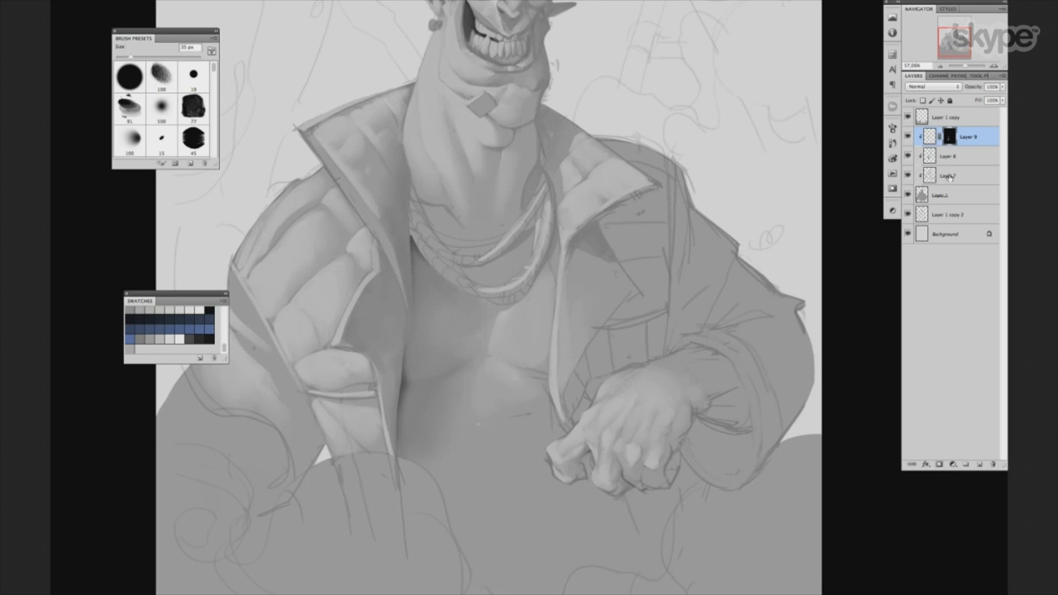
drag(593, 367, 573, 374)
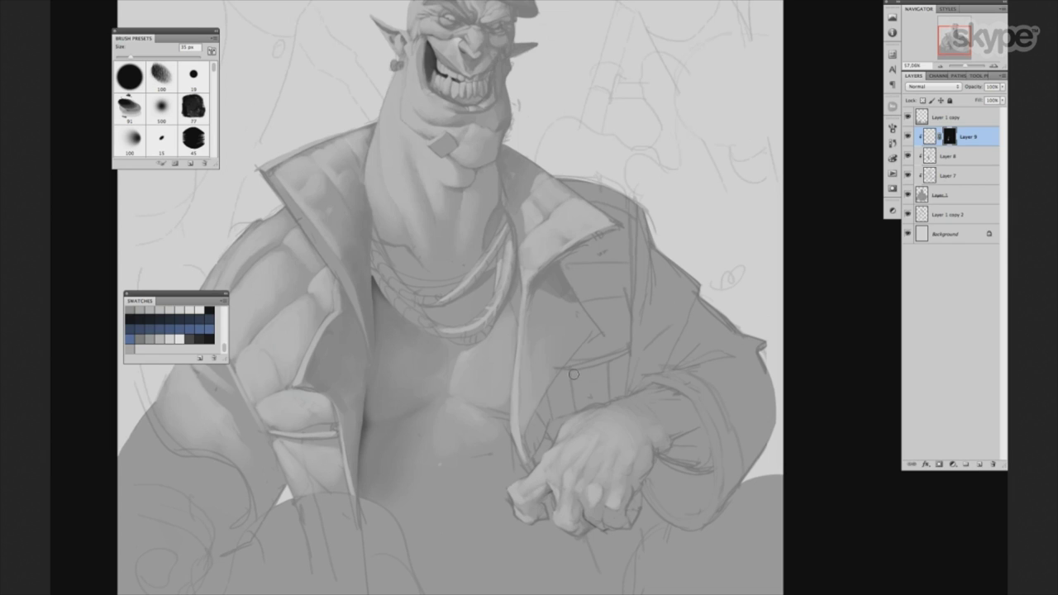
shift+click(952, 177)
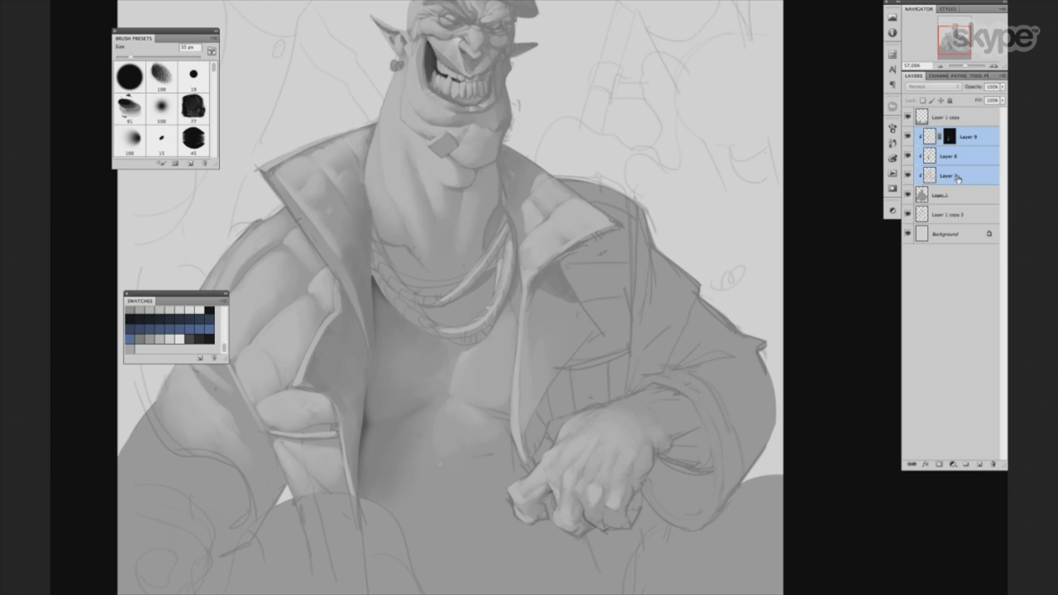
Merge Layers 7, 8 and 9 into Layer 9 and add an empty layer above it.
key(ctrl+e)
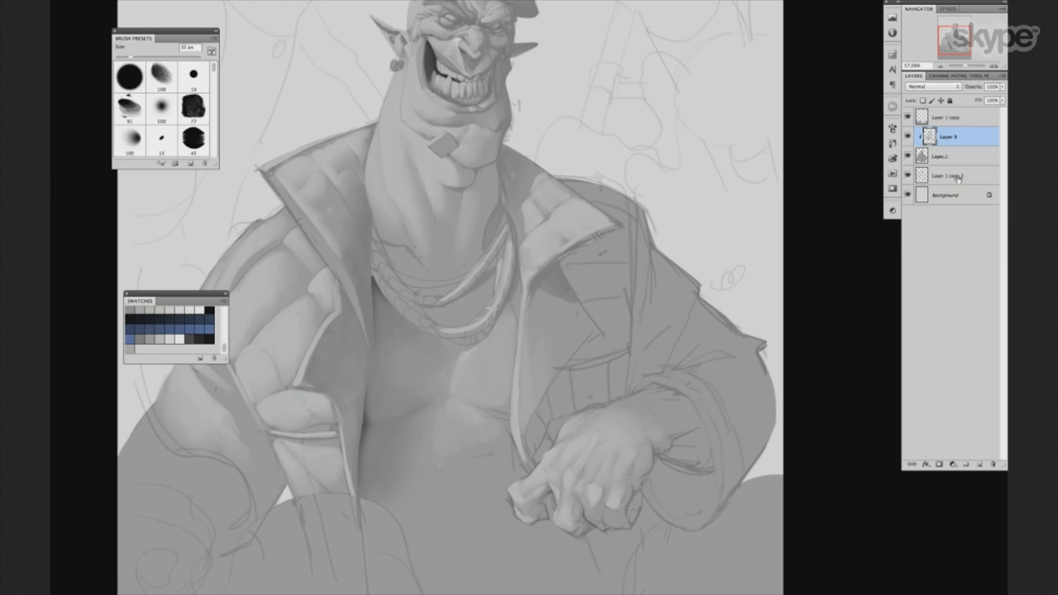
key(ctrl+shift+alt+n)
click(168, 106)
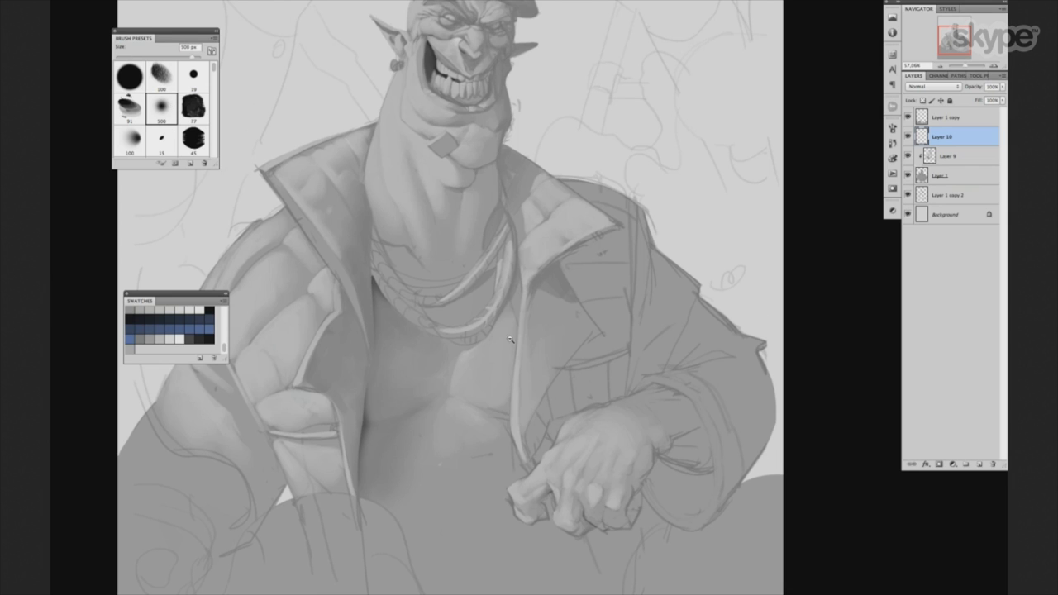
drag(510, 339, 294, 335)
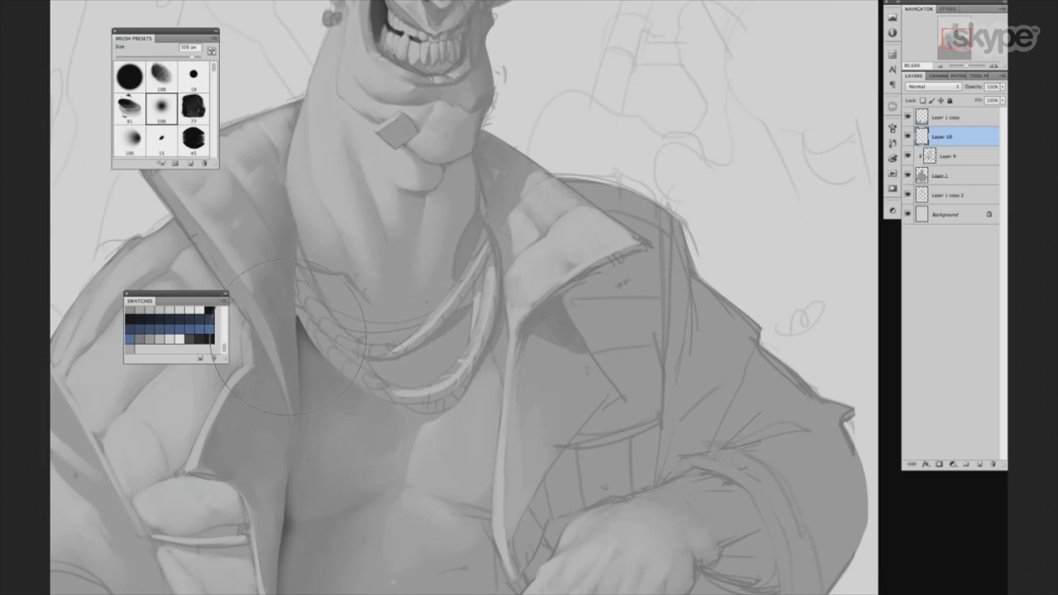
key(bracketleft)
key(bracketleft)
key(bracketleft)
Paint a soft dark shadow under the chain, mask it black, and reveal it along the chain's edge.
drag(347, 368, 418, 405)
key(bracketright)
drag(355, 357, 420, 335)
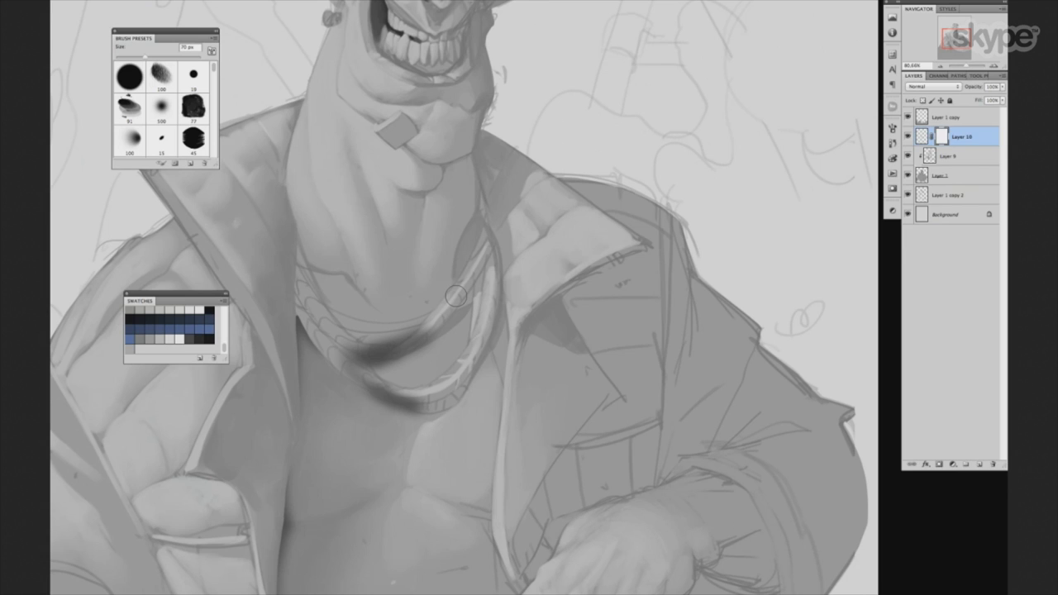
key(ctrl+i)
click(191, 72)
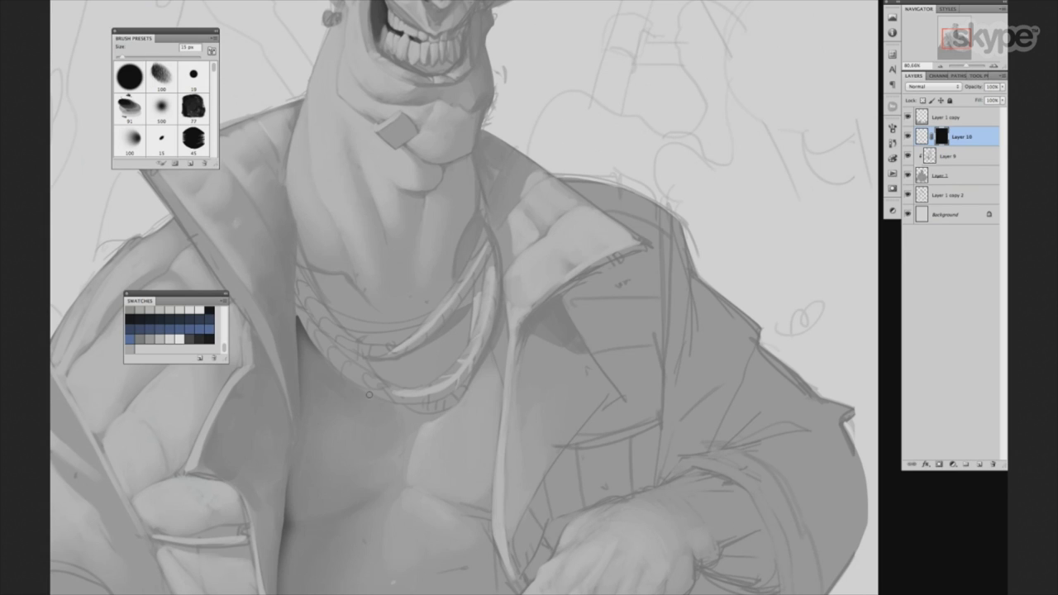
drag(372, 398, 397, 408)
drag(370, 363, 380, 364)
key(bracketright)
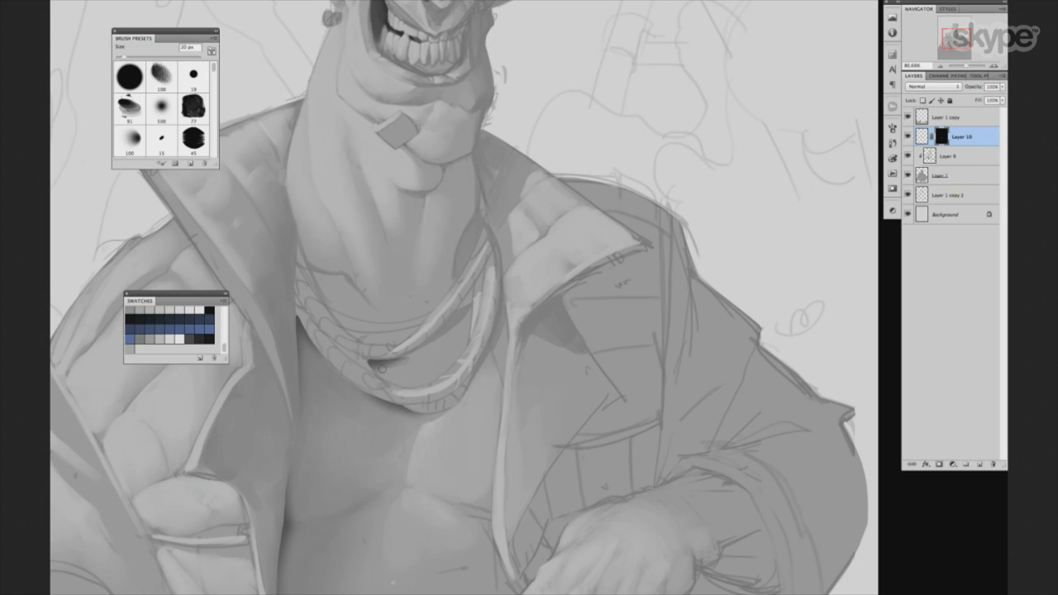
key(bracketright)
key(bracketright)
key(bracketright)
Reframe the view back on the face and set a 50 px soft brush.
scroll(589, 351, down, 3)
click(162, 108)
drag(547, 432, 558, 431)
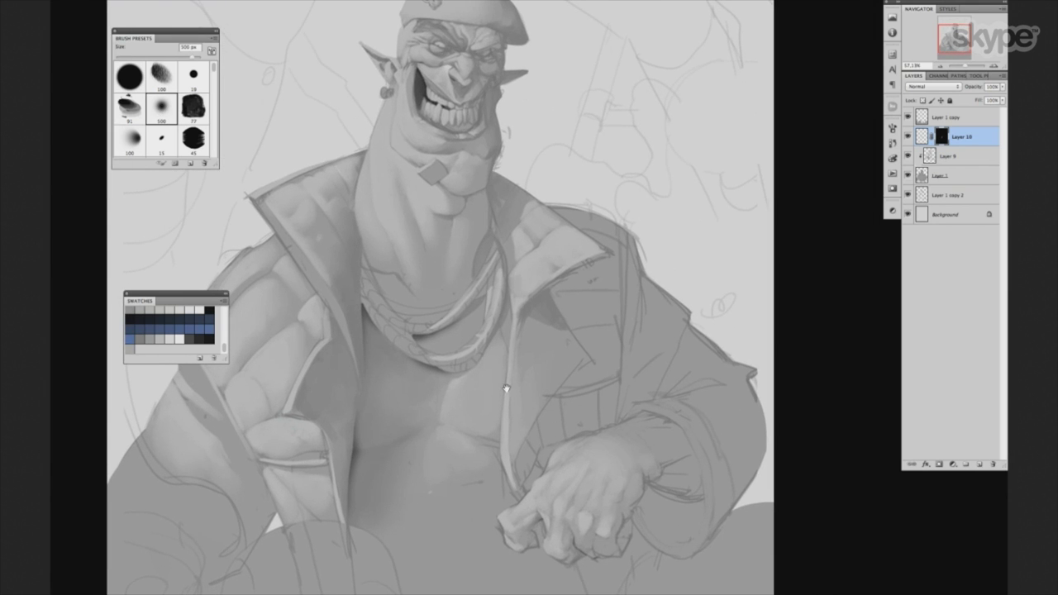
drag(502, 410, 495, 402)
scroll(505, 397, up, 1)
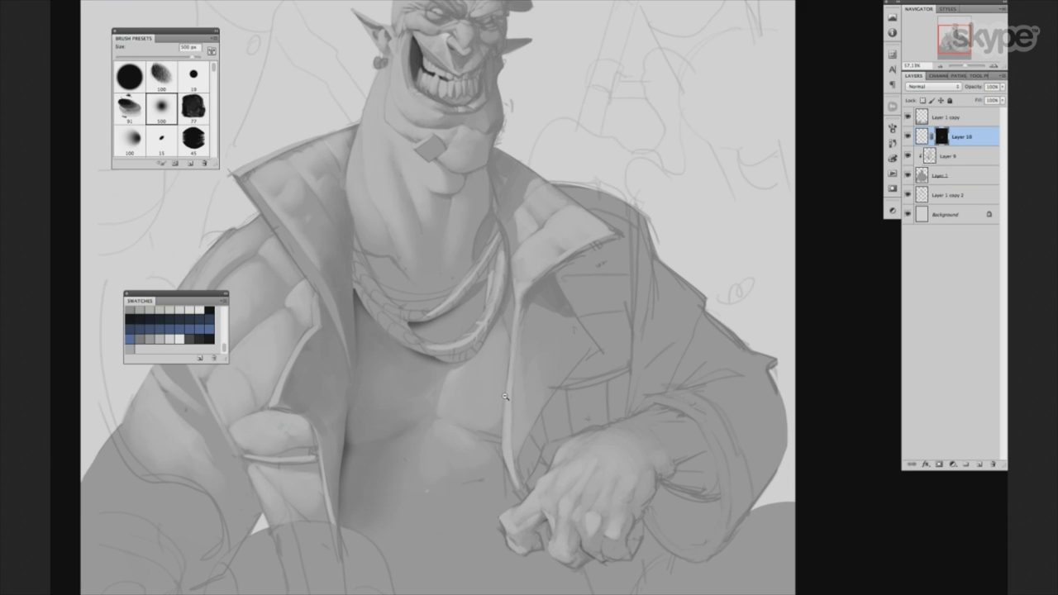
scroll(505, 396, up, 1)
key(bracketleft)
key(bracketleft)
key(bracketleft)
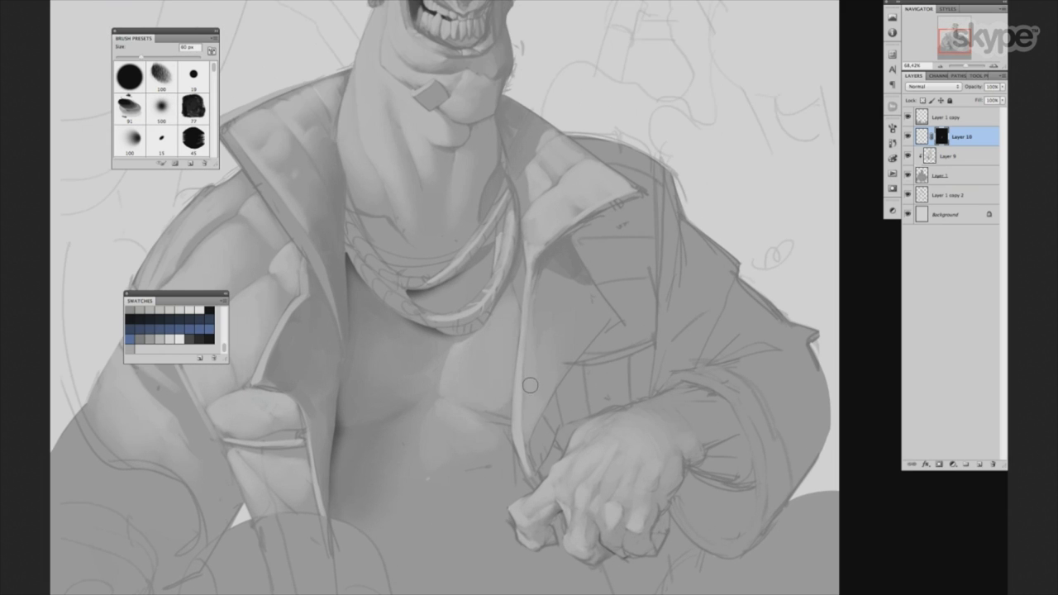
drag(528, 404, 531, 430)
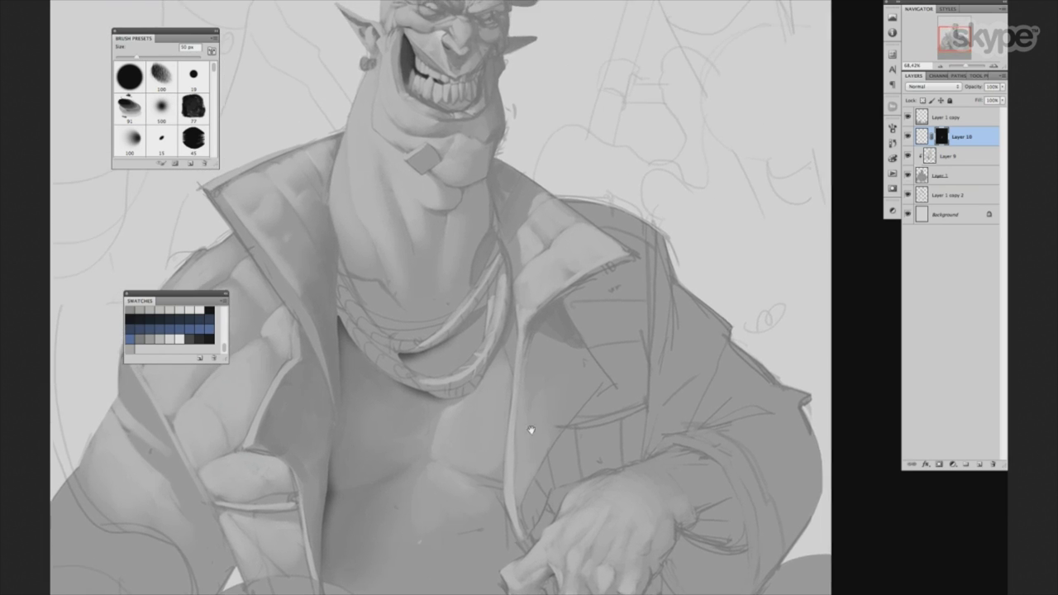
scroll(520, 402, up, 1)
scroll(525, 400, up, 1)
scroll(538, 396, up, 1)
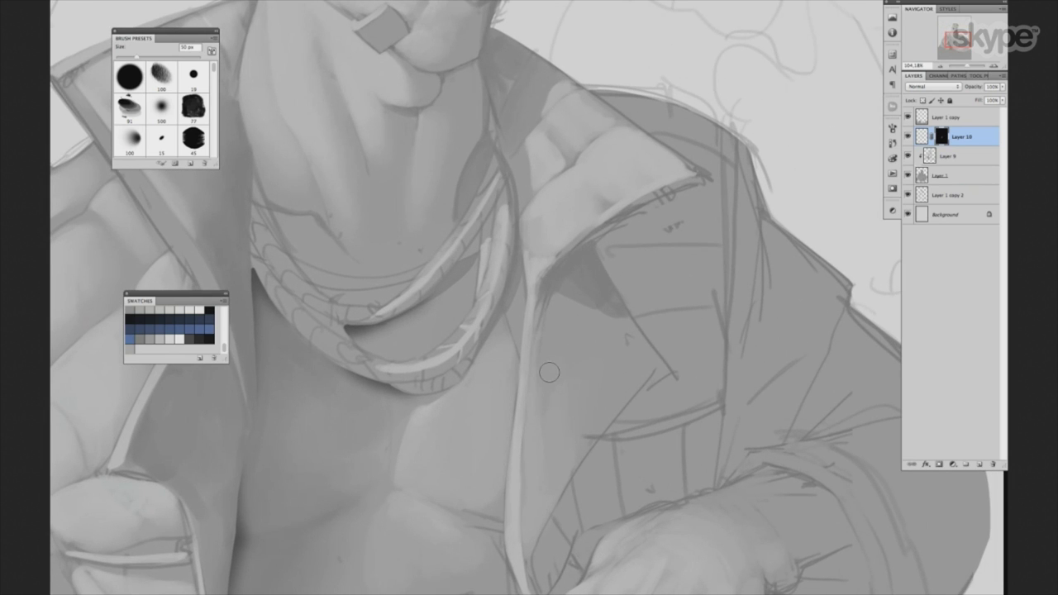
Try a dark 19 px stroke along the scarf, undo it, and recentre the figure.
click(195, 87)
drag(338, 315, 368, 322)
key(ctrl+z)
scroll(364, 370, down, 2)
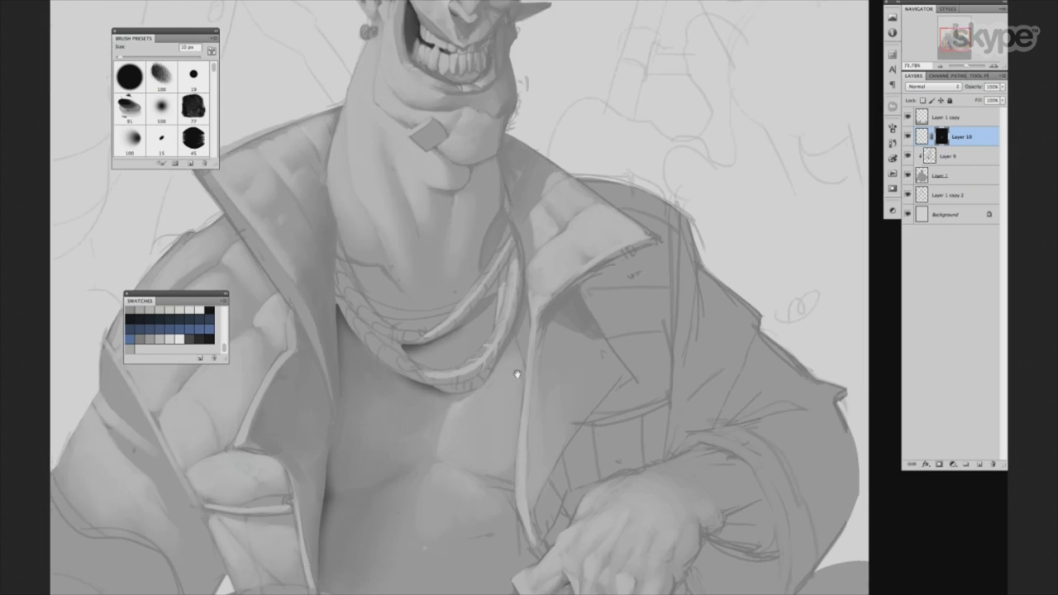
drag(515, 371, 571, 356)
scroll(571, 356, down, 1)
drag(630, 314, 596, 412)
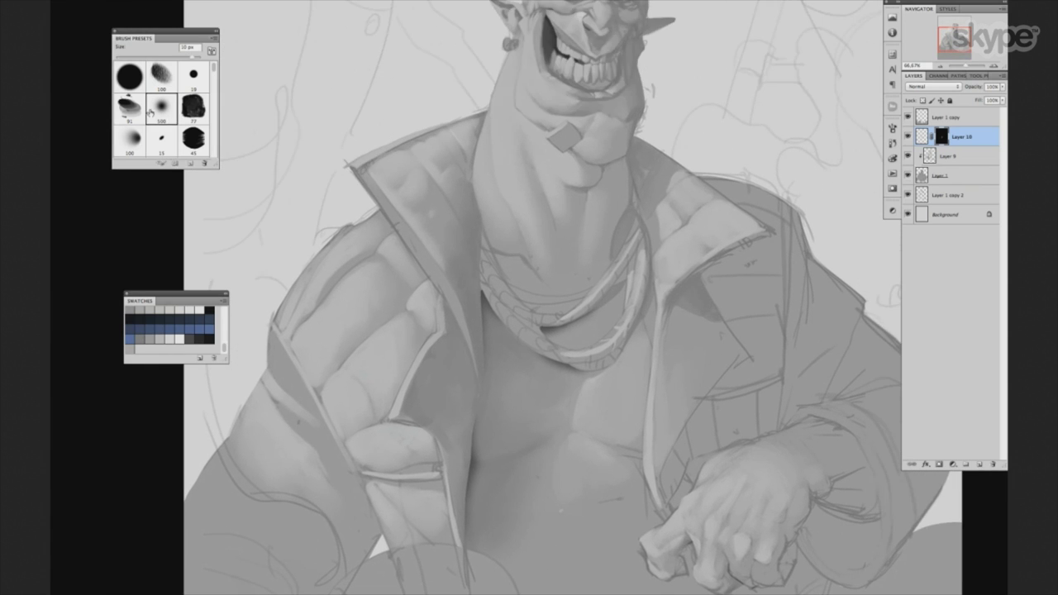
key(bracketleft)
key(bracketleft)
key(bracketleft)
Replace the masked Layer 10 with a fresh clipped Layer 10 above Layer 9.
key(ctrl+e)
key(ctrl+alt+shift+n)
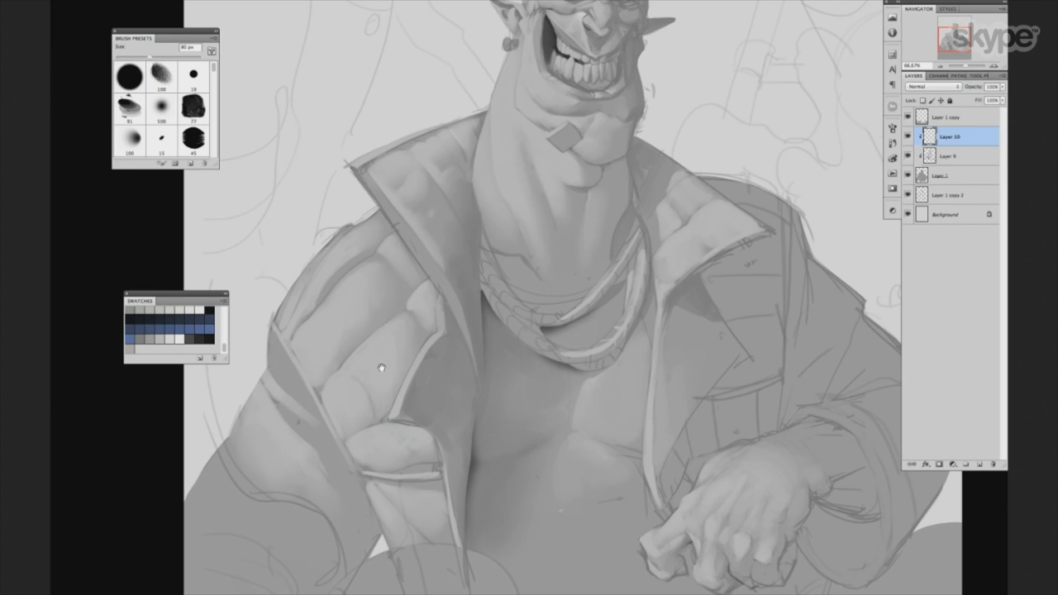
drag(381, 367, 441, 326)
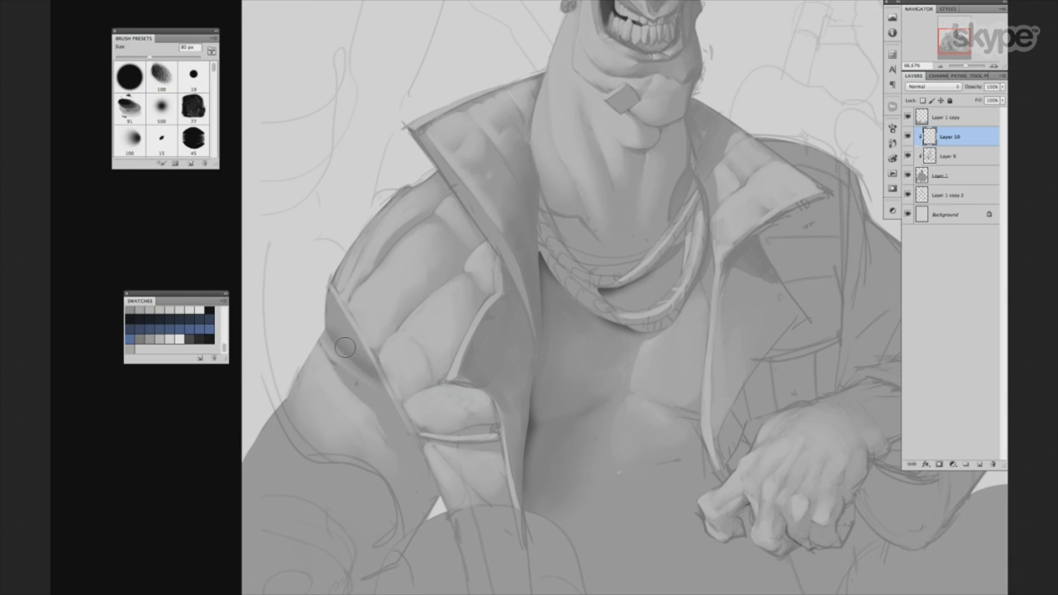
key(bracketleft)
key(bracketleft)
key(bracketleft)
key(bracketright)
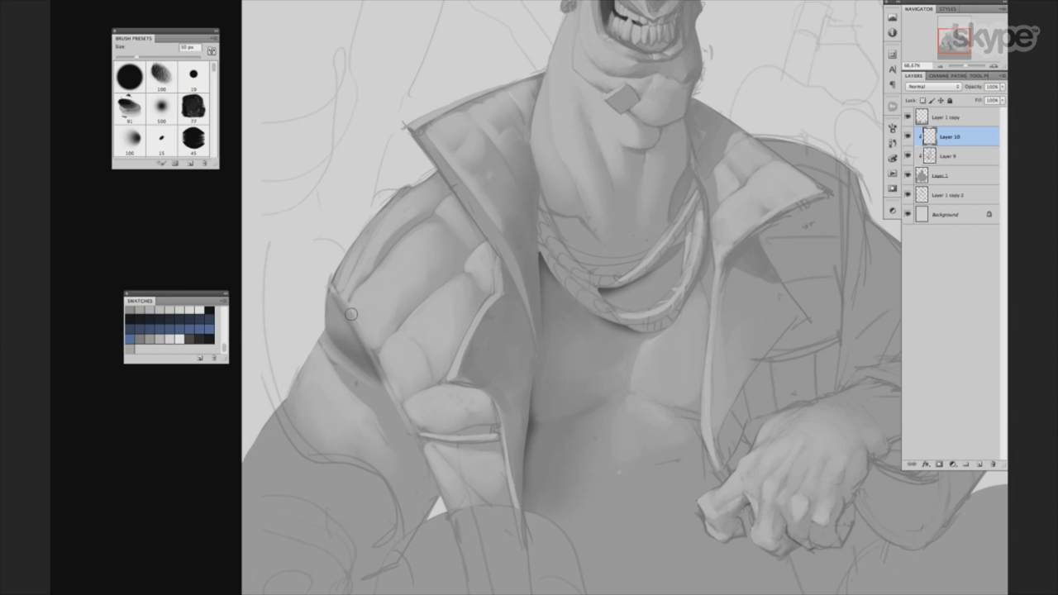
scroll(376, 330, up, 2)
key(bracketright)
key(bracketright)
key(bracketright)
Lighten the left lapel's edge with a 25 px brush, then add clipped Layer 11.
click(162, 139)
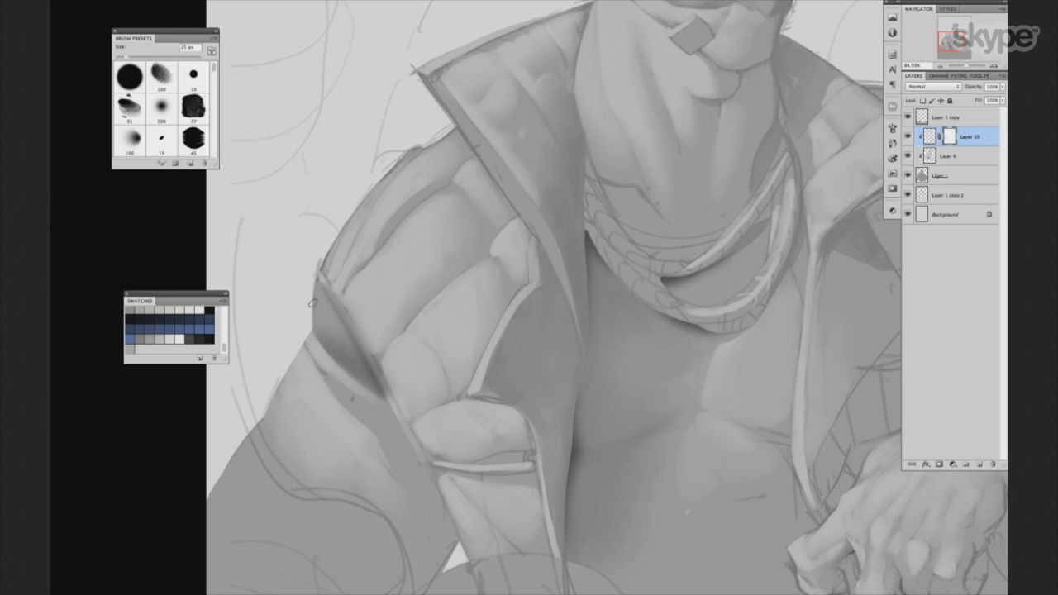
drag(326, 279, 376, 368)
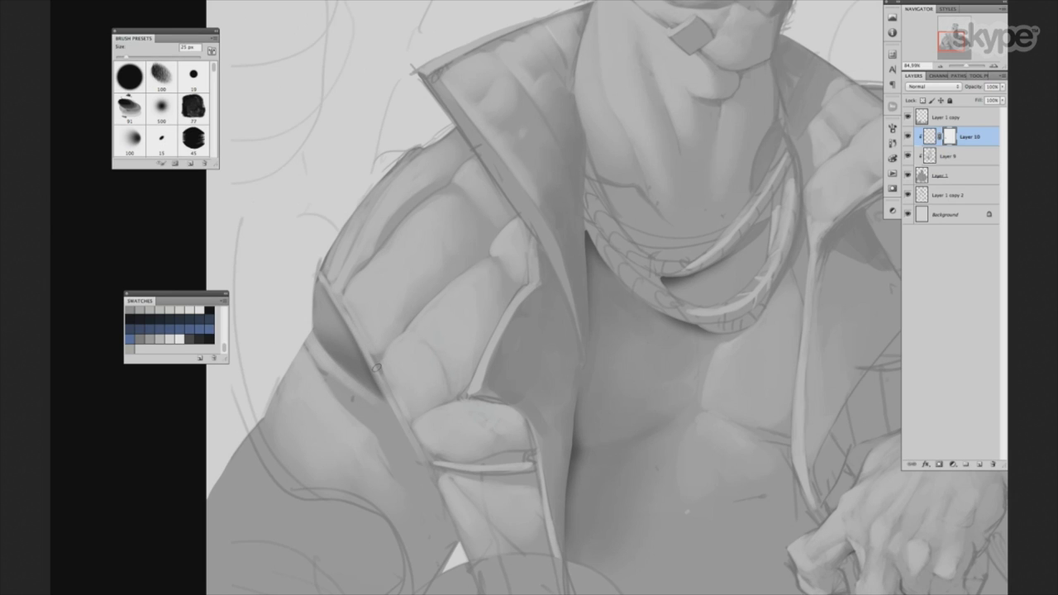
key(ctrl+z)
key(ctrl+z)
scroll(534, 356, down, 2)
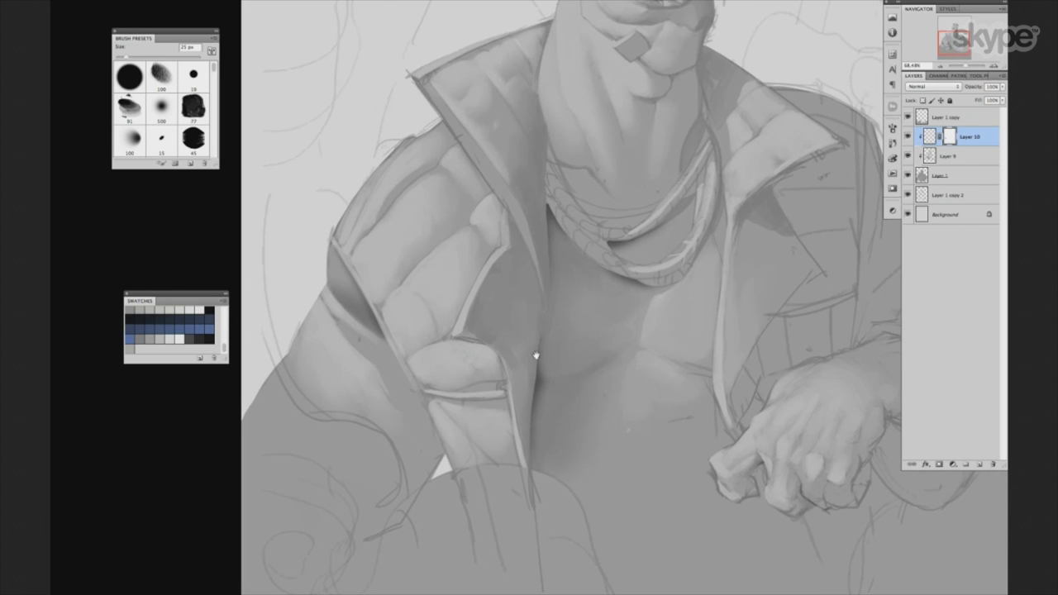
scroll(538, 355, up, 2)
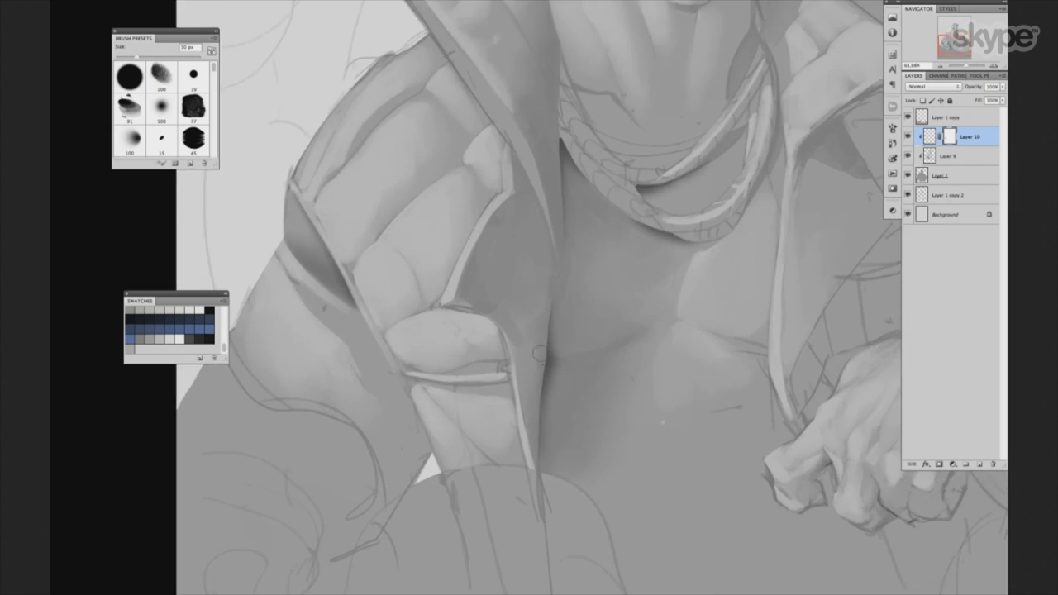
key(ctrl+shift+alt+n)
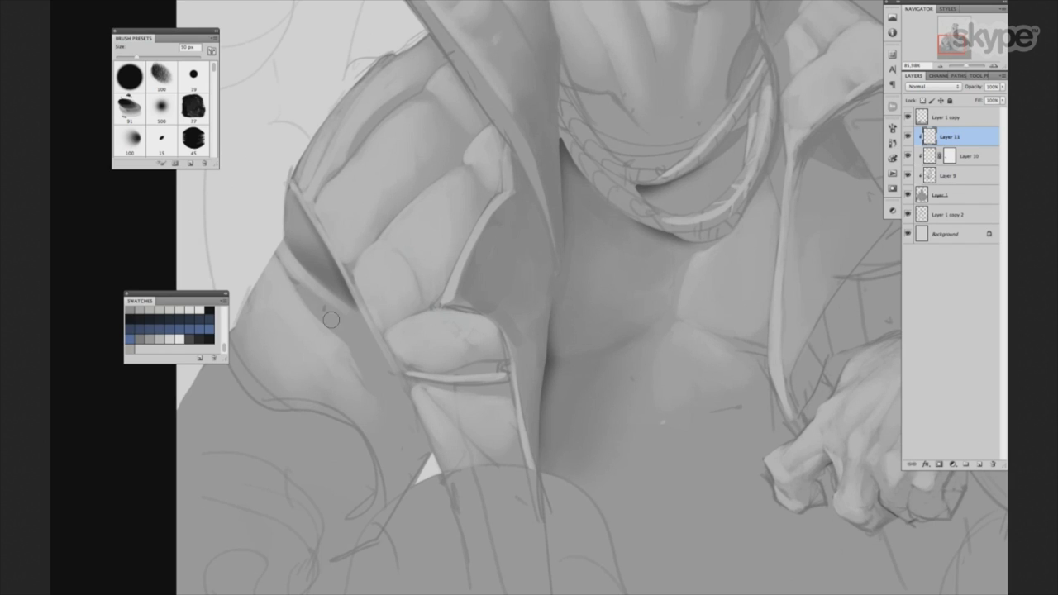
Paint a dark shadow stroke under the left lapel with a 20 px brush.
click(162, 135)
key(bracketright)
drag(317, 310, 382, 357)
key(bracketleft)
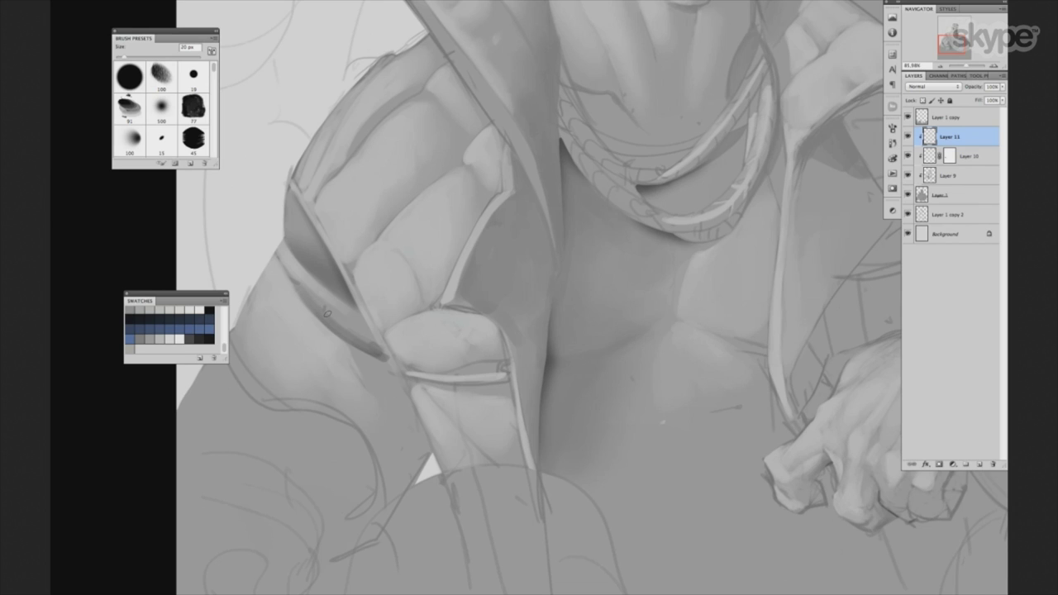
key(bracketright)
Switch to the 15 px brush and pan from the grin down to the lower body.
click(161, 112)
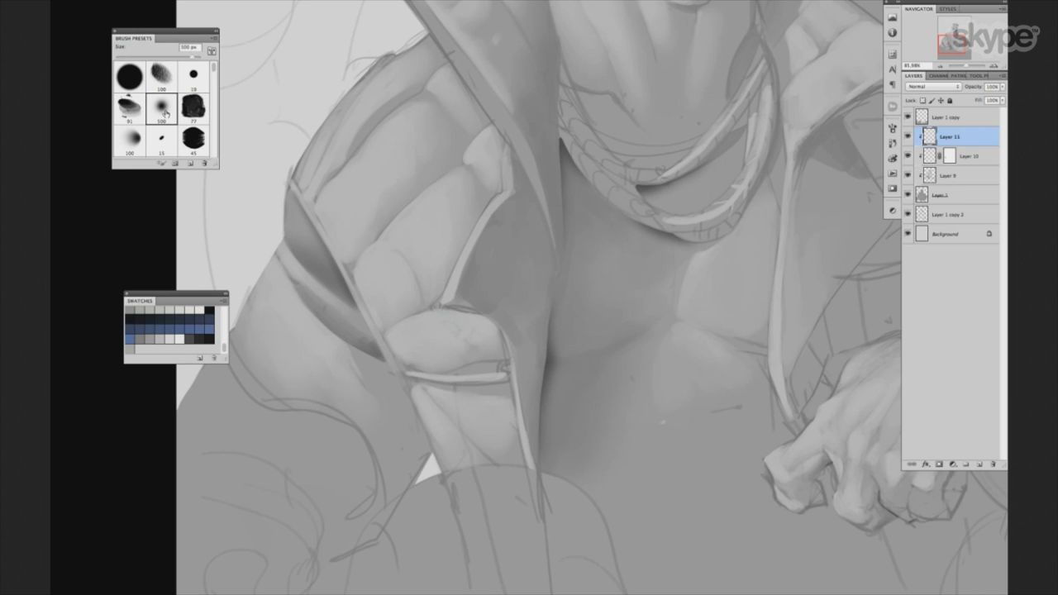
scroll(554, 343, down, 2)
key(bracketleft)
key(bracketleft)
key(bracketleft)
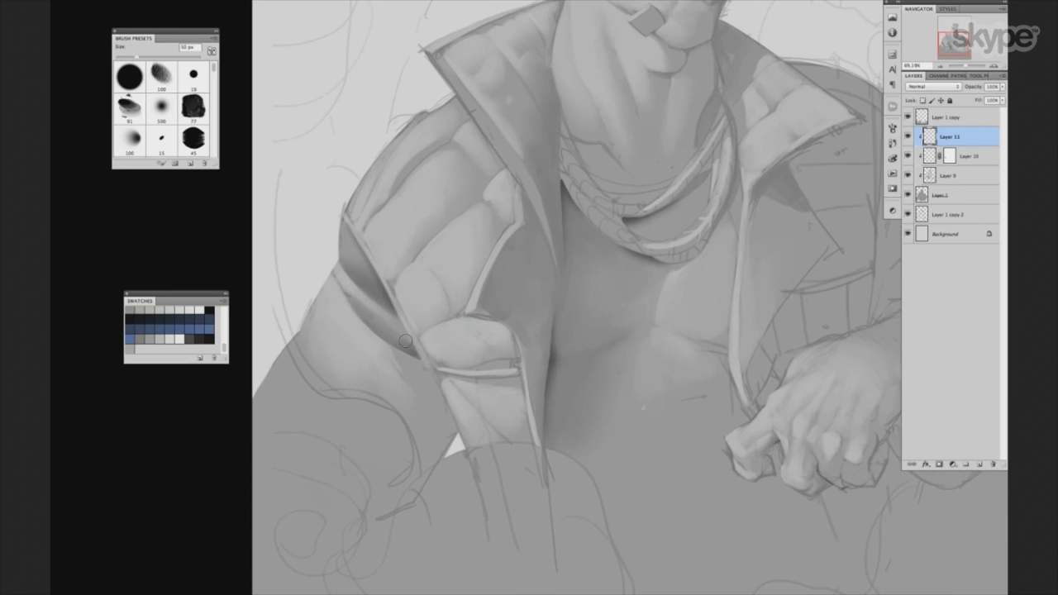
scroll(572, 363, down, 1)
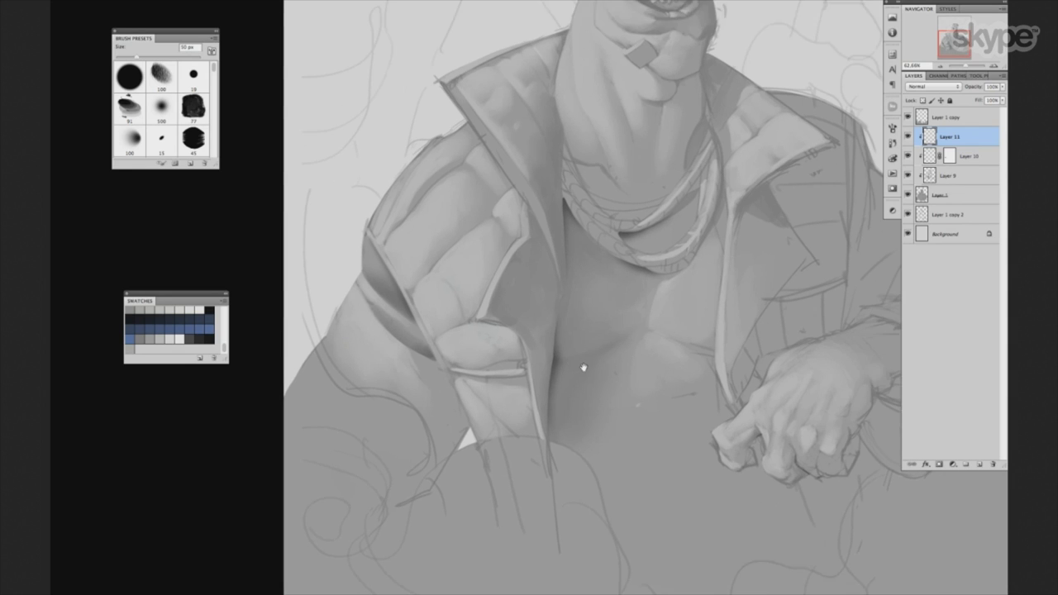
click(161, 138)
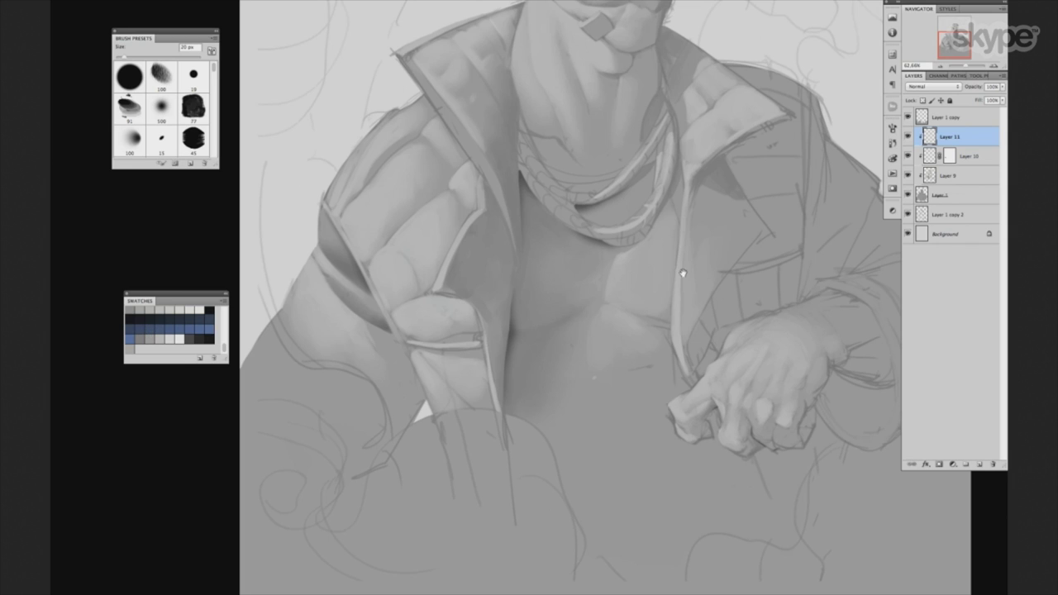
drag(682, 273, 661, 335)
key(bracketleft)
key(bracketleft)
key(bracketleft)
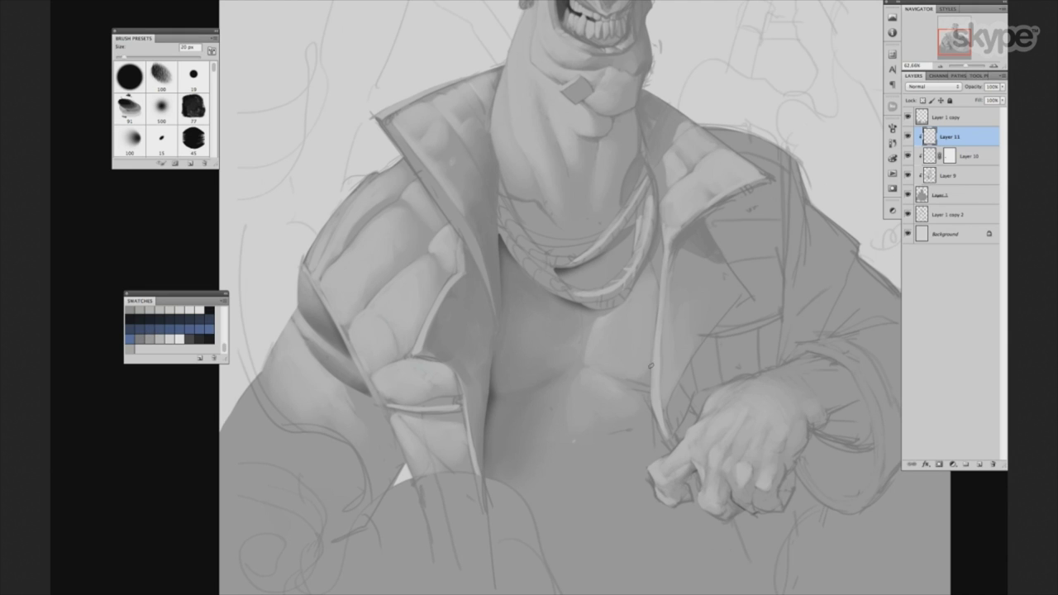
drag(634, 377, 642, 348)
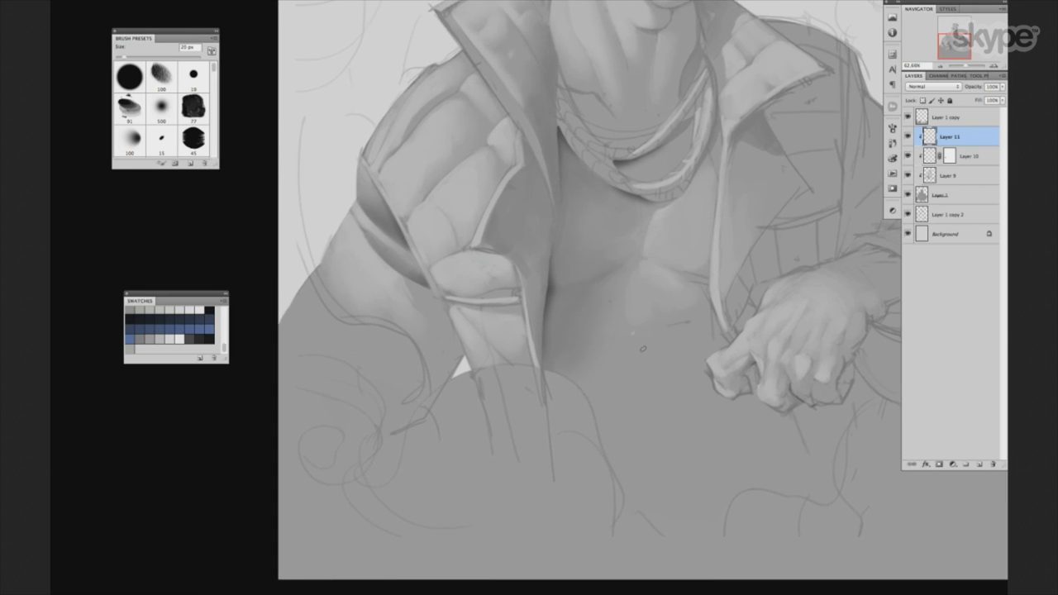
key(bracketleft)
Darken the shadow at the centre of the orc's chest.
mouse_move(437, 362)
mouse_down()
mouse_move(454, 317)
mouse_move(406, 359)
mouse_up()
key(bracketright)
key(bracketright)
key(bracketright)
key(bracketright)
key(bracketright)
key(bracketright)
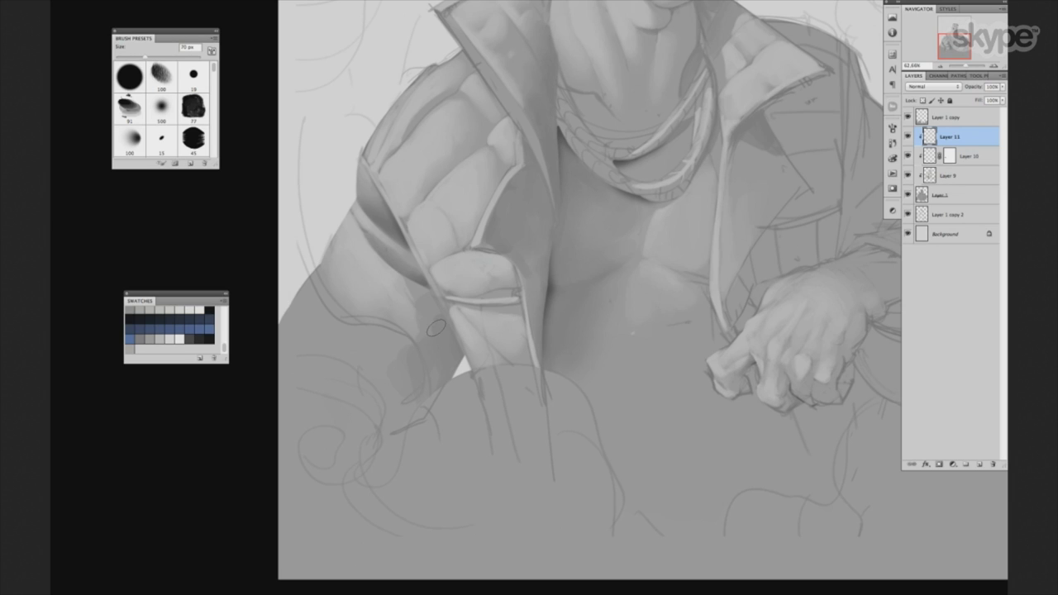
key(bracketright)
key(bracketright)
key(bracketleft)
key(bracketleft)
key(bracketleft)
scroll(567, 337, down, 3)
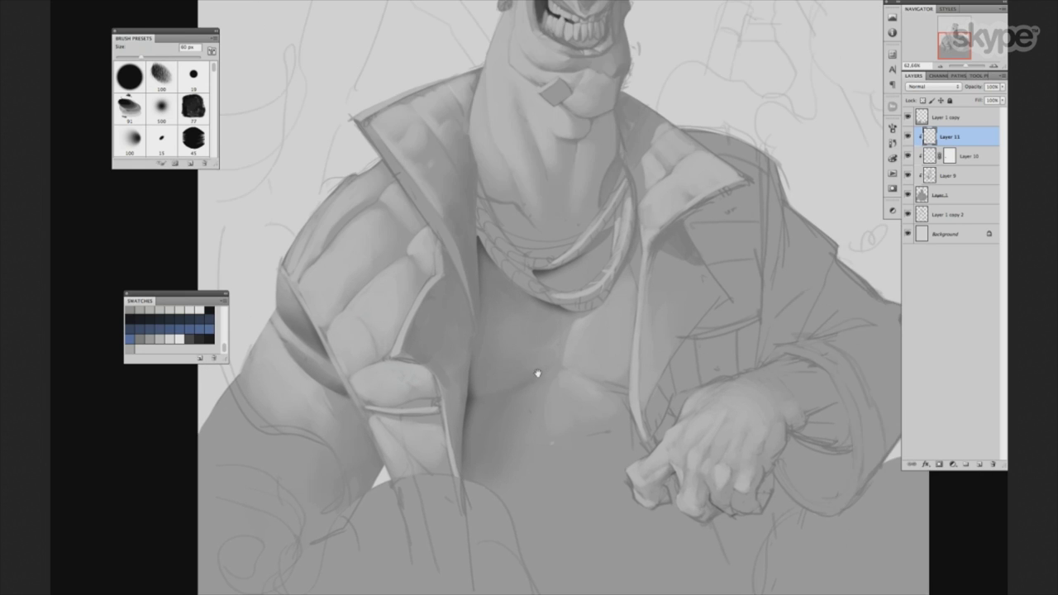
key(bracketleft)
key(bracketleft)
key(bracketleft)
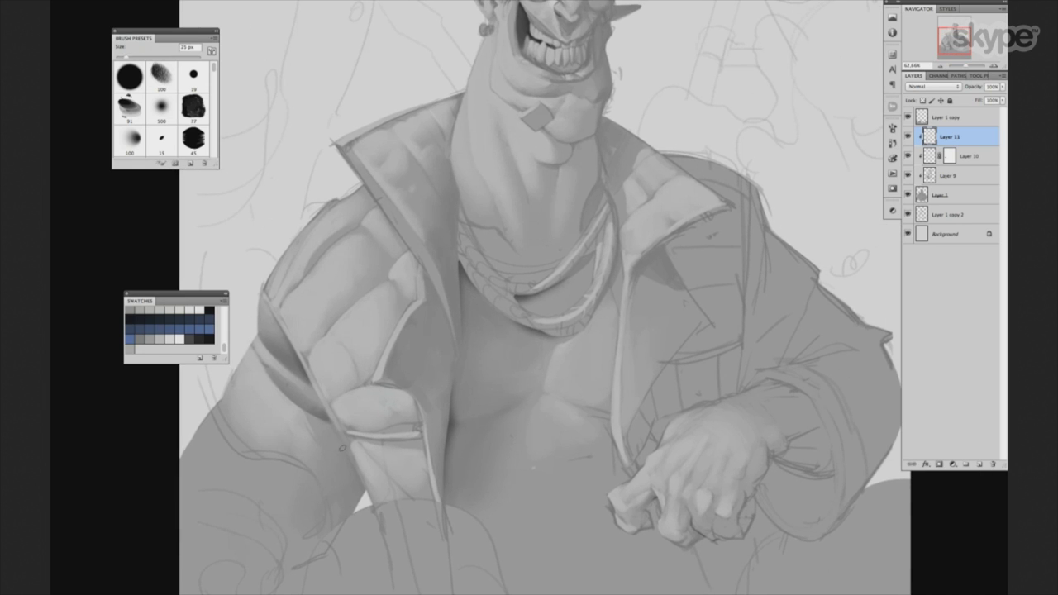
Shade the jacket below the orc's arm with the 15 px brush.
click(161, 139)
key(bracketright)
key(bracketright)
click(161, 139)
key(bracketright)
key(bracketright)
key(bracketright)
key(bracketright)
key(bracketright)
key(bracketright)
drag(336, 523, 333, 475)
key(bracketleft)
key(bracketleft)
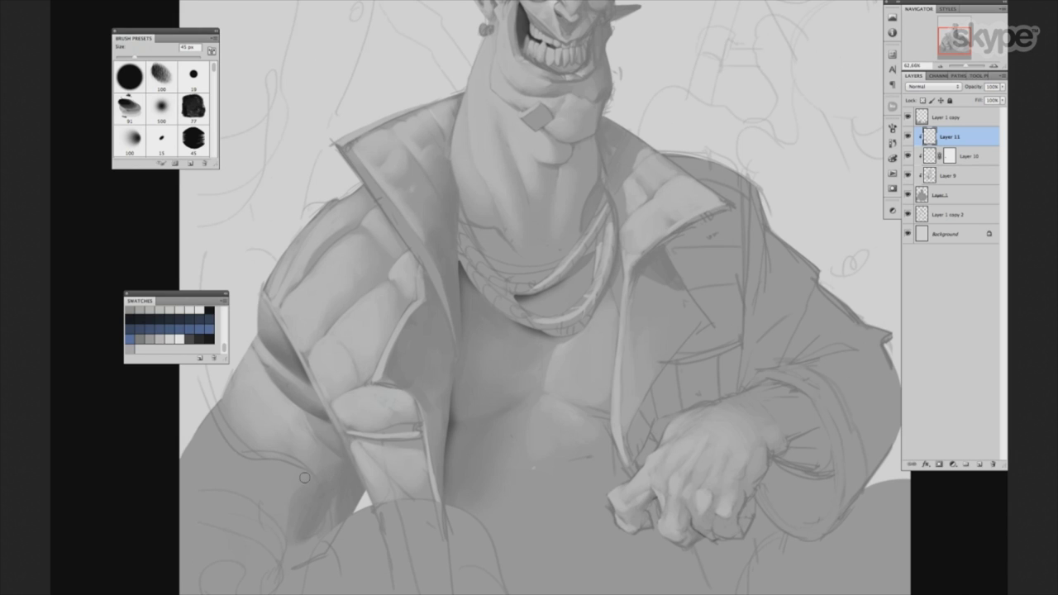
Pan toward the left sleeve and back to the neck and chain, resizing the brush.
drag(475, 403, 609, 342)
key(bracketright)
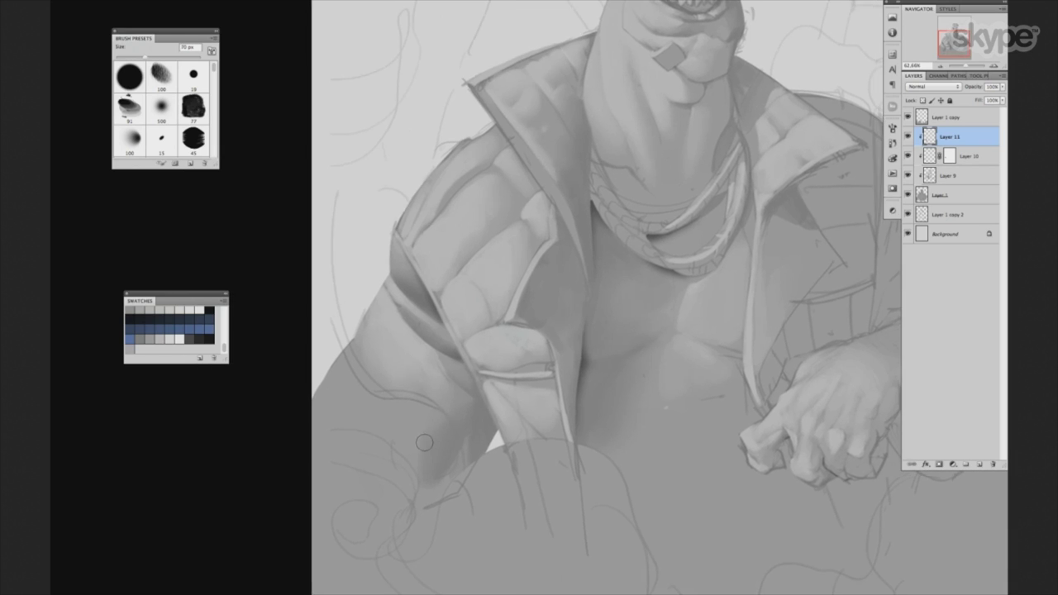
key(bracketright)
drag(449, 425, 413, 447)
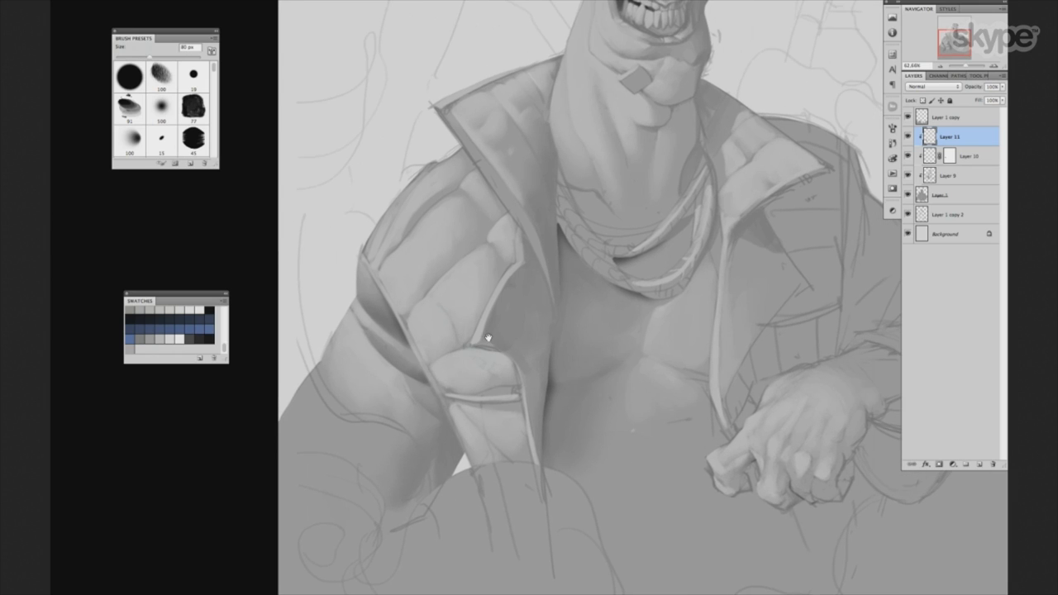
key(bracketleft)
key(bracketright)
key(bracketleft)
key(bracketleft)
key(bracketleft)
key(bracketleft)
key(bracketleft)
key(bracketleft)
Reselect the 15 px brush and reframe the view on the collar and whole head.
scroll(405, 322, up, 2)
key(period)
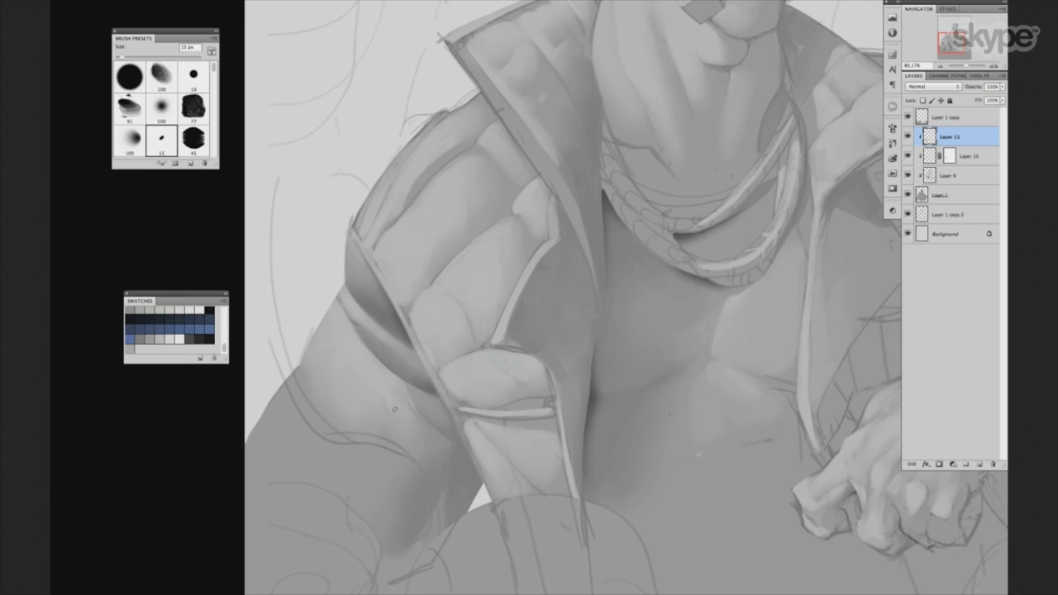
key(bracketleft)
key(bracketright)
key(bracketright)
key(bracketright)
drag(614, 319, 583, 367)
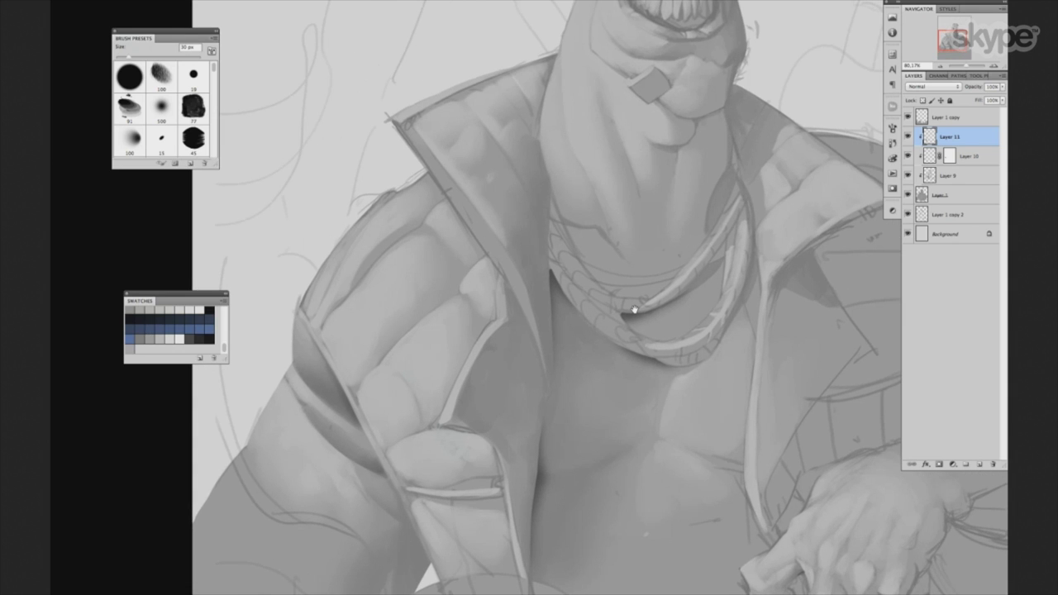
drag(634, 309, 562, 301)
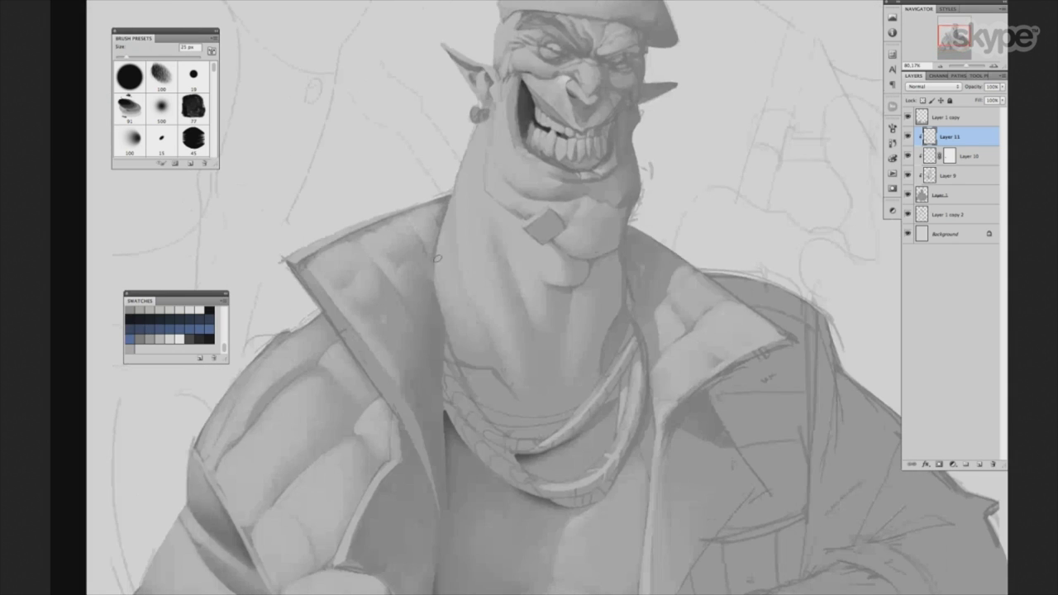
Bring the beret fully into view and set the brush to a fine tip.
key(bracketleft)
key(bracketleft)
key(bracketright)
key(bracketright)
key(bracketright)
drag(683, 339, 567, 421)
key(bracketleft)
key(bracketleft)
key(bracketleft)
key(bracketright)
key(bracketright)
key(bracketright)
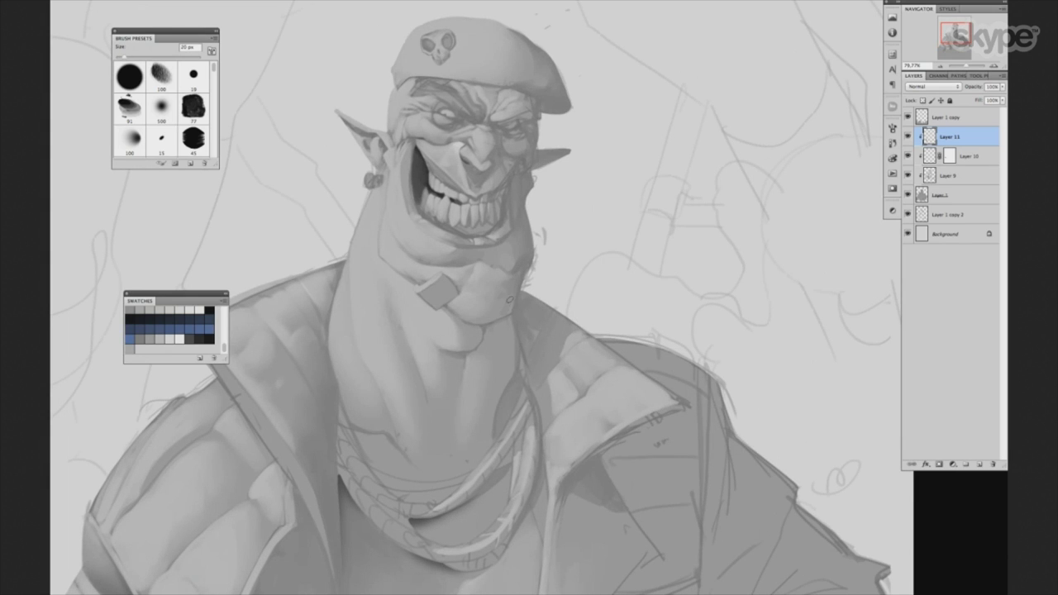
Cycle through brush sets to the 15 px brush, centring the head in view.
key(period)
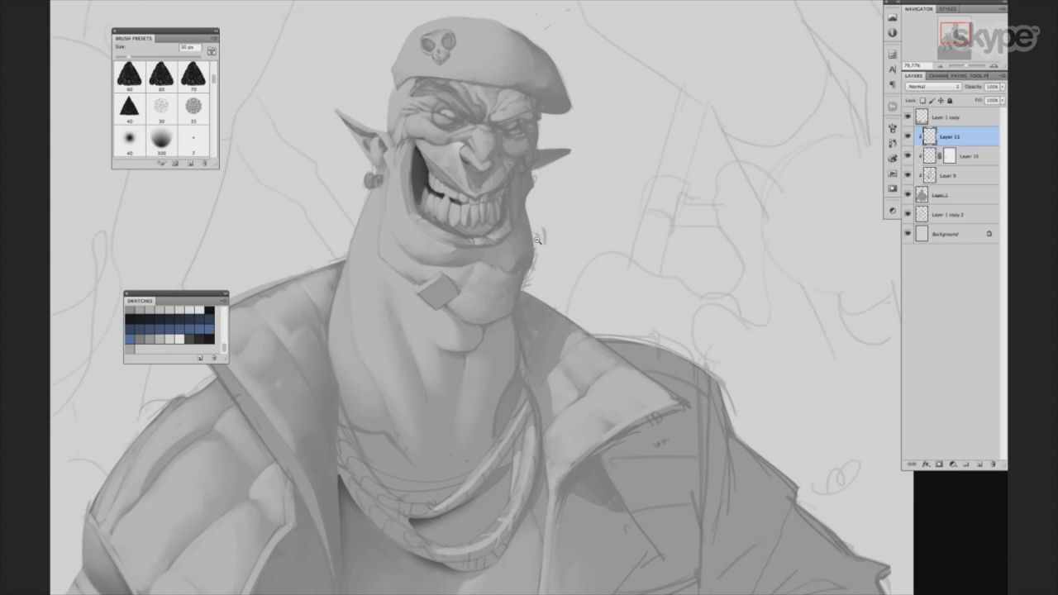
drag(537, 239, 516, 238)
key(period)
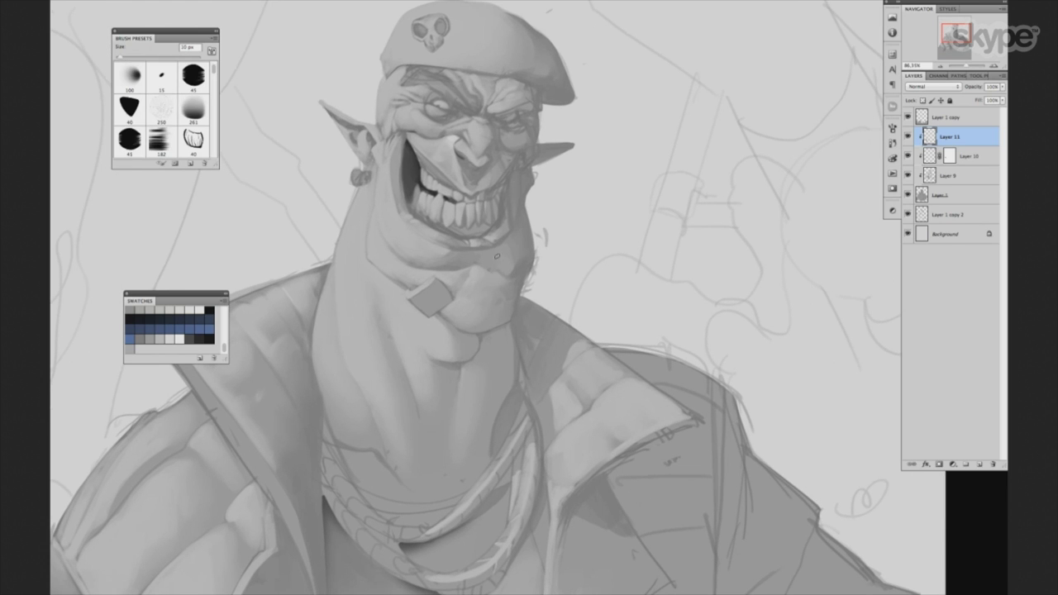
key(period)
drag(509, 232, 496, 273)
key(bracketright)
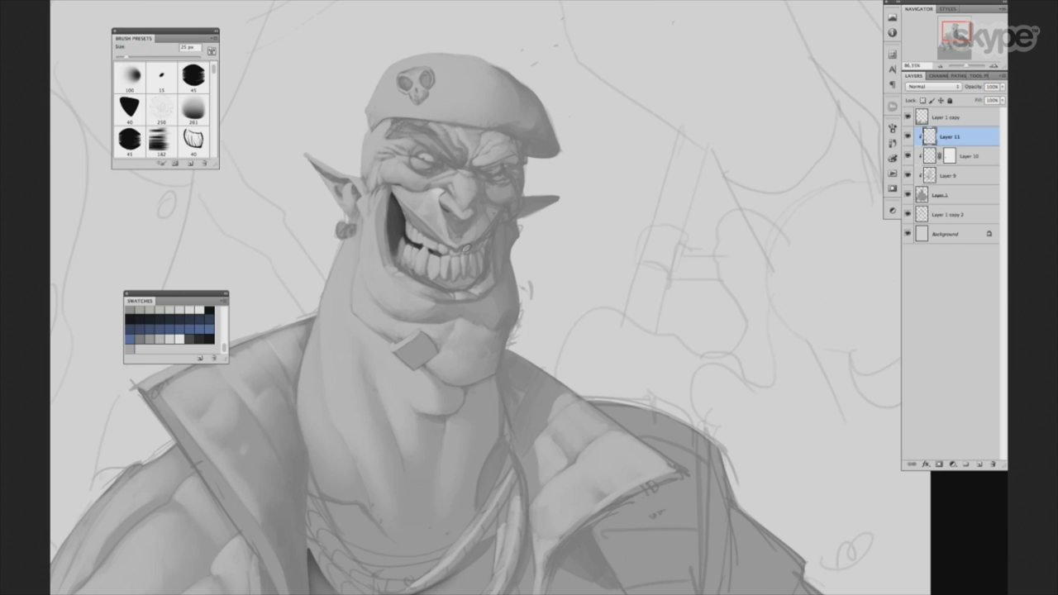
Zoom in on the beret's skull badge and centre the face, fine-tuning brush size.
scroll(547, 272, up, 3)
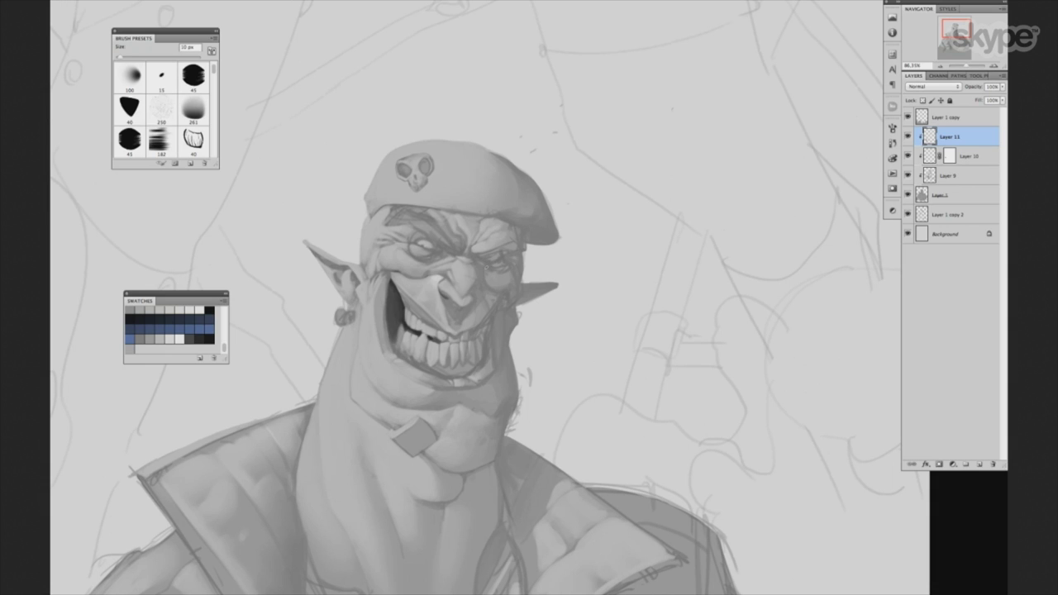
key(bracketright)
key(bracketleft)
drag(424, 192, 463, 191)
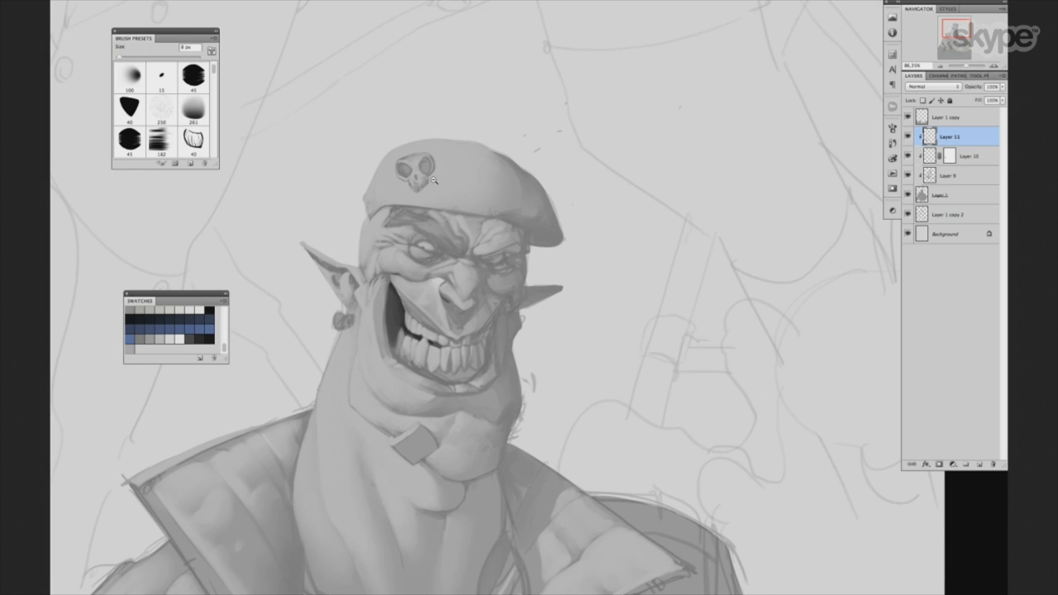
drag(548, 245, 517, 286)
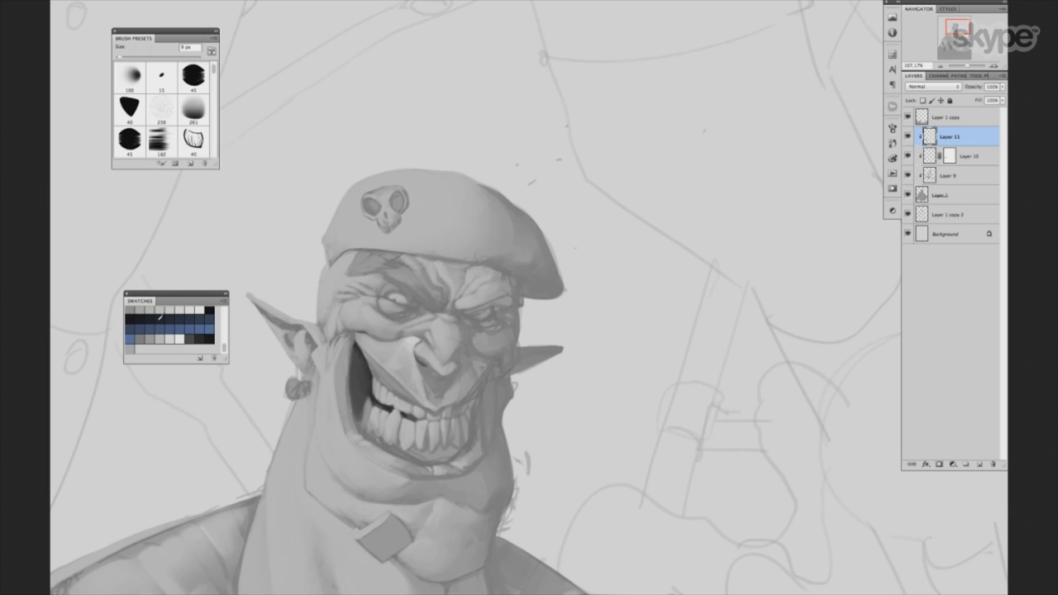
key(bracketright)
key(bracketleft)
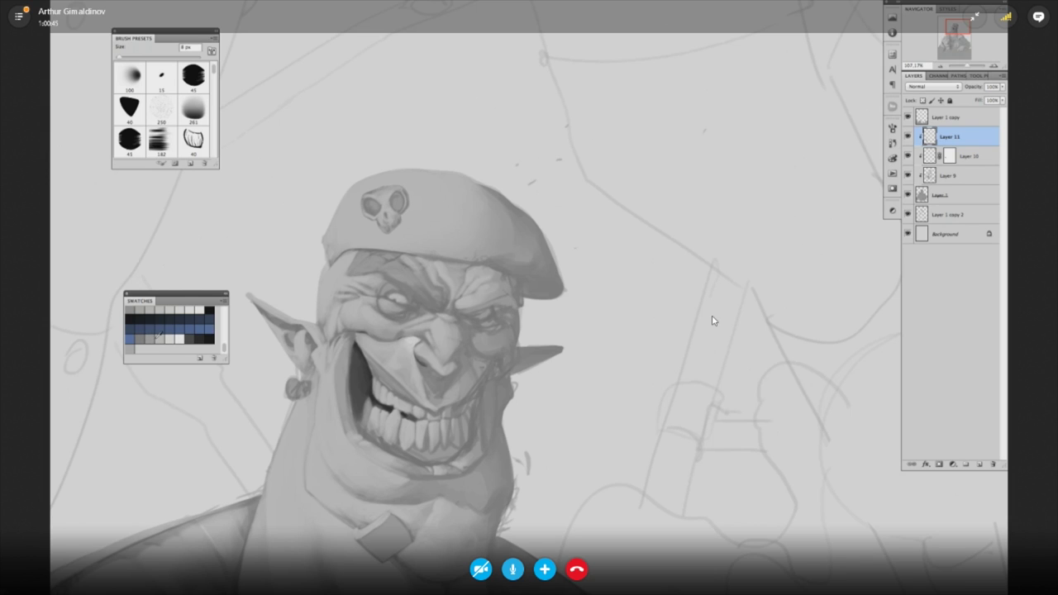
key(bracketleft)
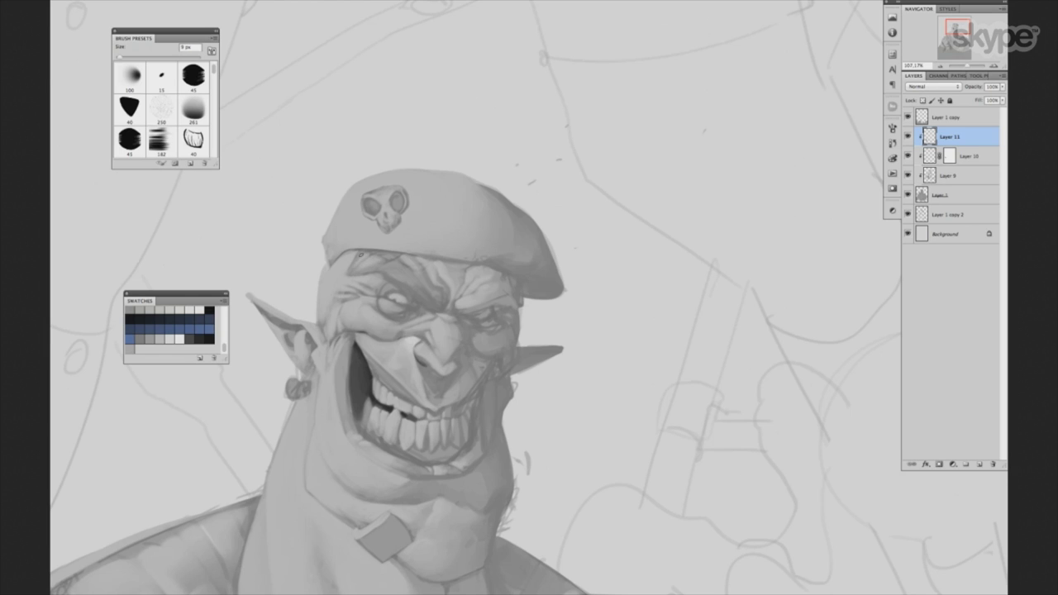
Reposition the view to centre the orc's head with a fine brush tip.
key(bracketright)
key(bracketleft)
key(bracketleft)
key(bracketleft)
drag(422, 261, 351, 224)
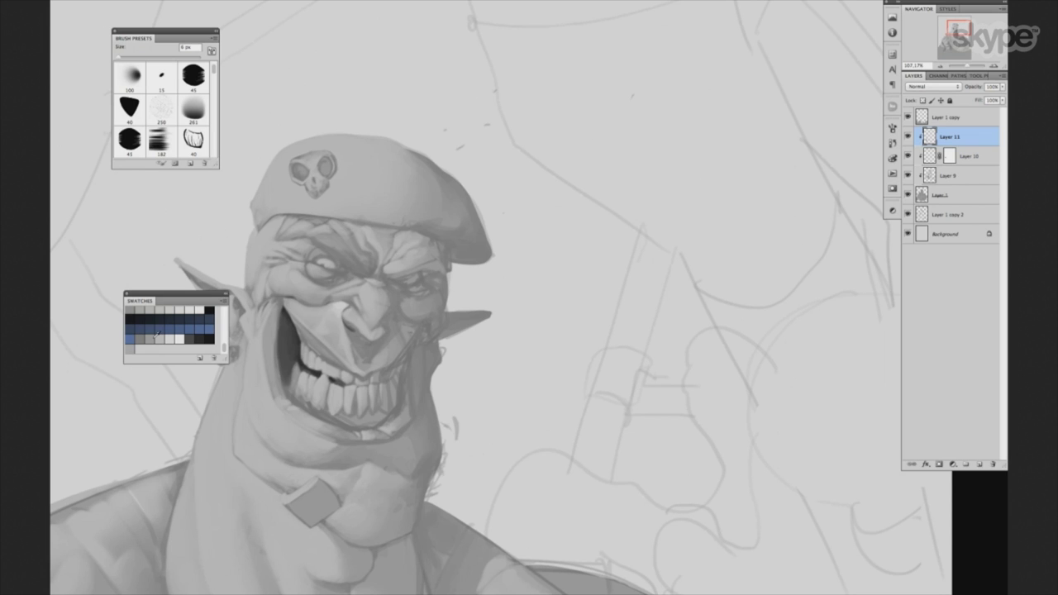
scroll(531, 312, down, 2)
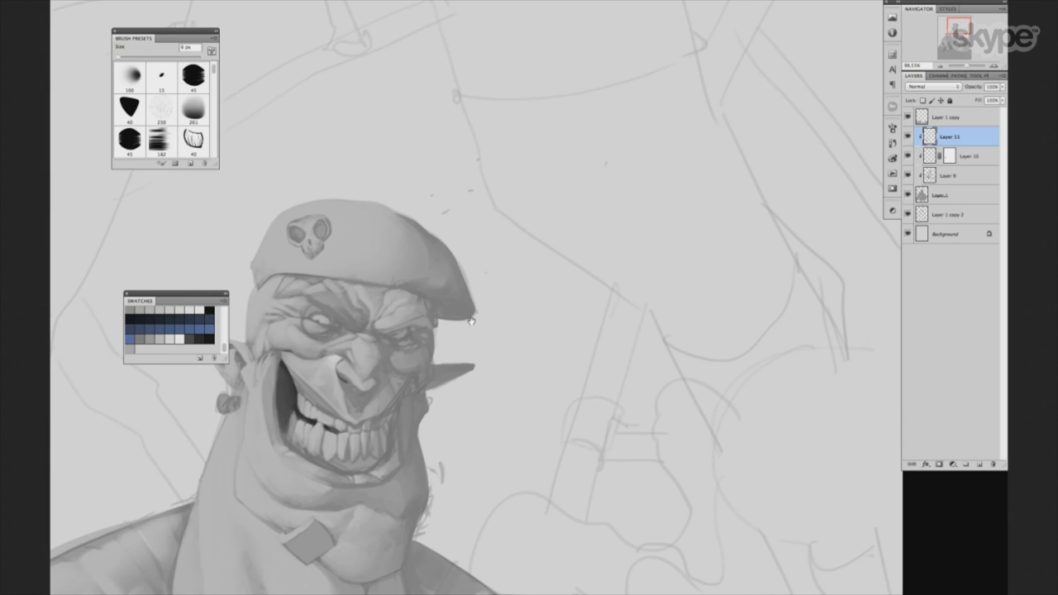
drag(471, 321, 623, 350)
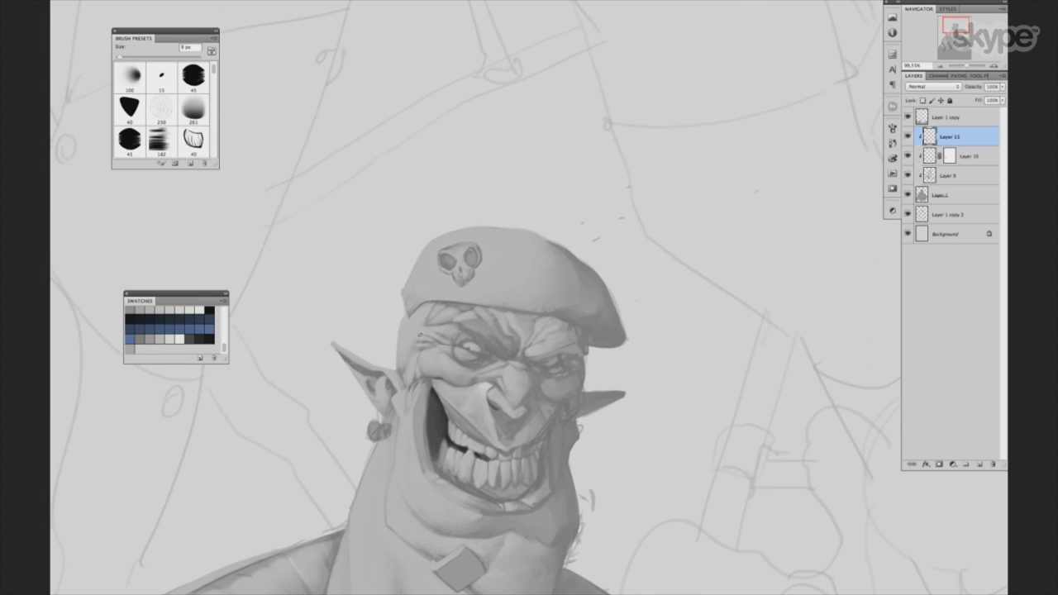
mouse_move(518, 269)
mouse_down()
mouse_move(390, 225)
mouse_move(390, 187)
mouse_move(446, 165)
mouse_up()
scroll(391, 187, down, 2)
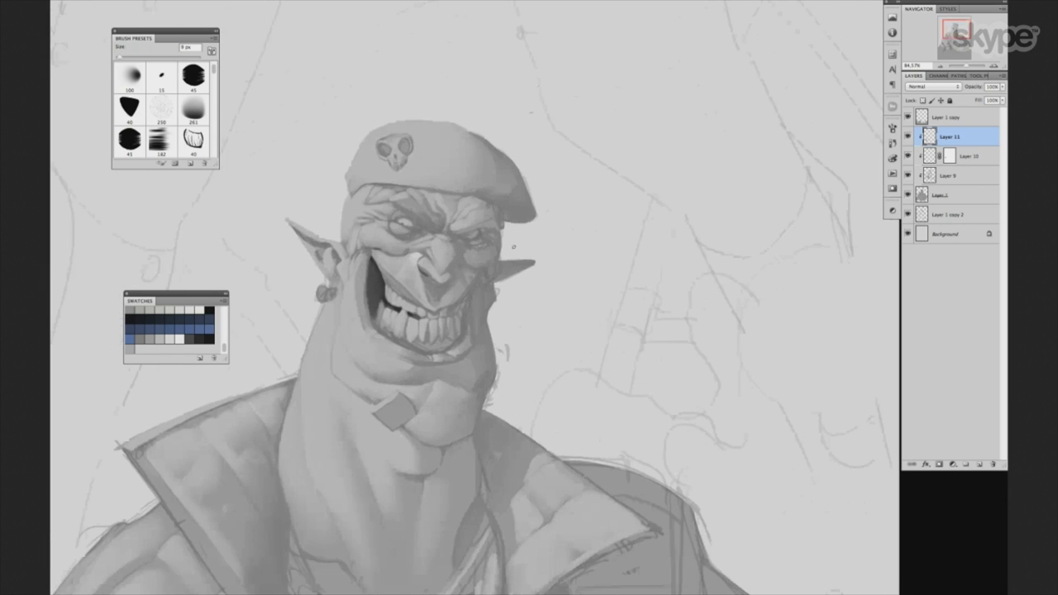
scroll(414, 153, up, 1)
scroll(415, 149, up, 1)
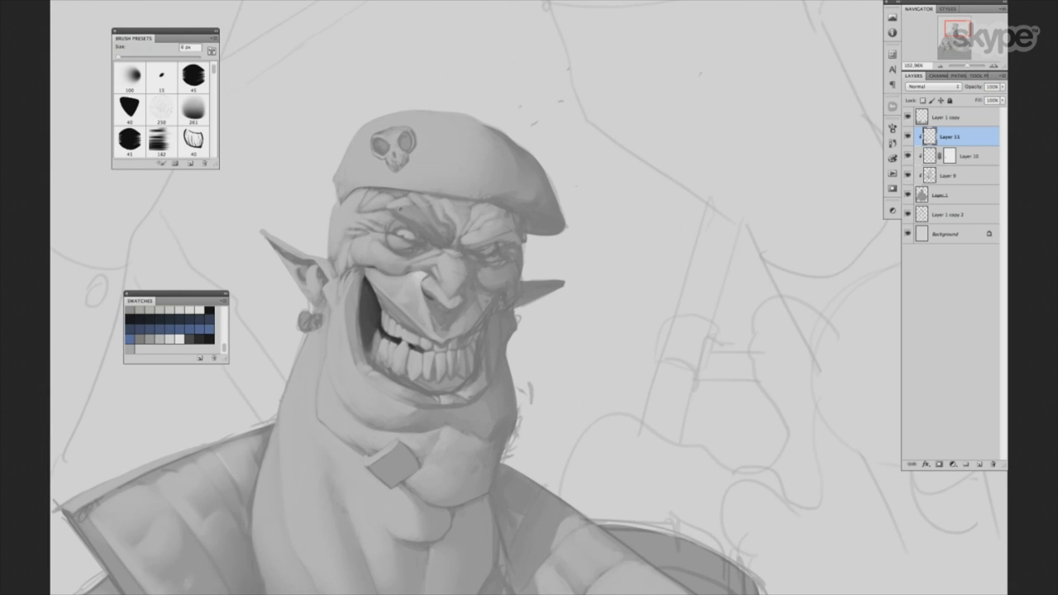
Zoom out to see more of the figure and slightly enlarge the brush.
key(bracketright)
mouse_move(575, 323)
mouse_down()
mouse_move(552, 321)
mouse_move(606, 286)
mouse_up()
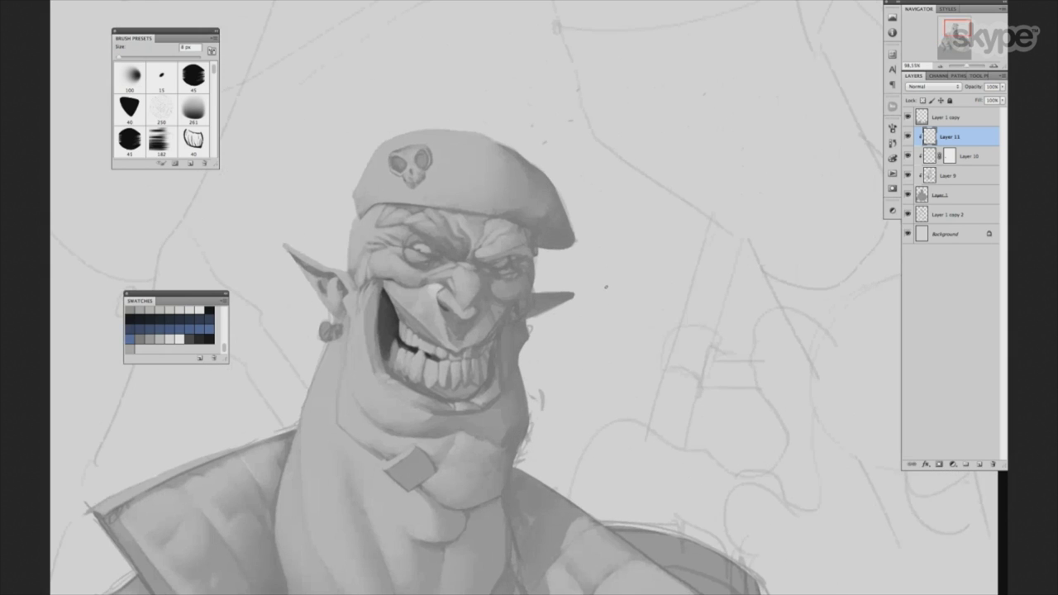
key(bracketleft)
scroll(520, 439, down, 3)
scroll(520, 439, down, 3)
key(bracketright)
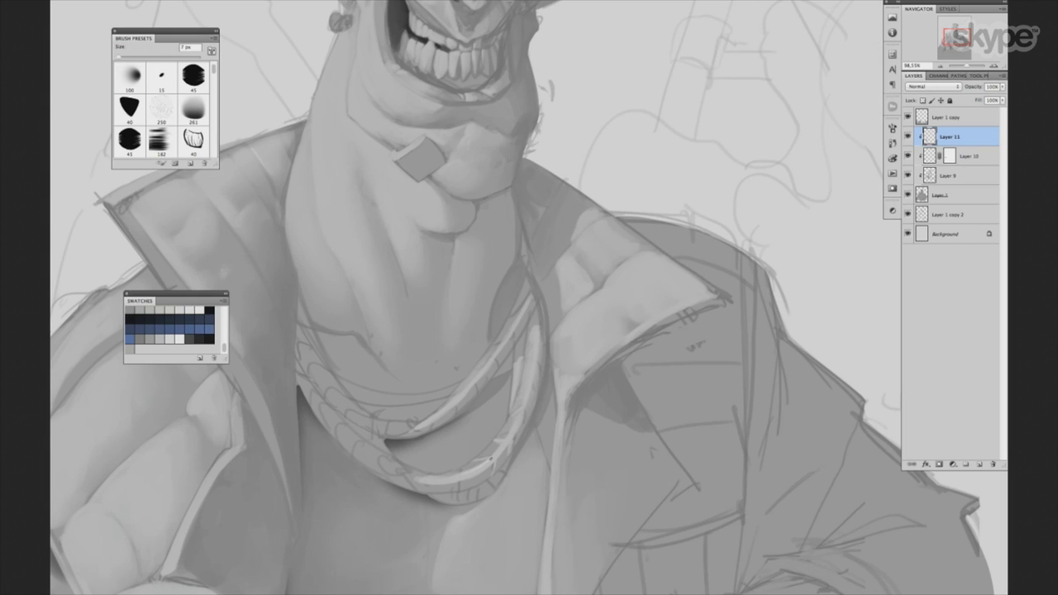
Brighten the collar highlight with small light strokes, then exit the fullscreen shared-screen view.
drag(507, 441, 496, 455)
drag(515, 411, 523, 408)
key(bracketleft)
scroll(547, 271, up, 5)
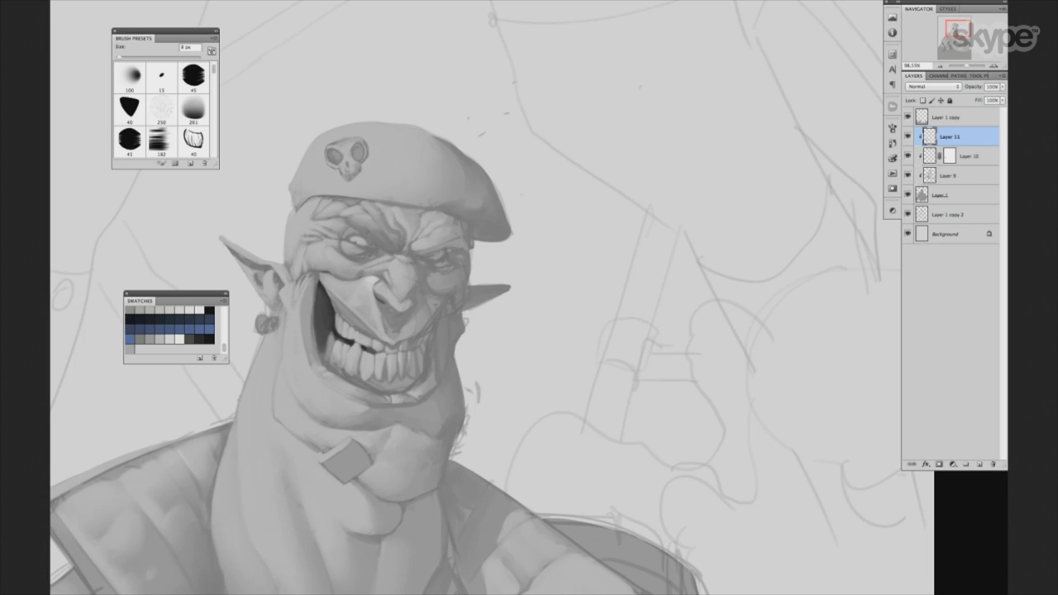
key(bracketright)
key(bracketright)
key(bracketleft)
key(bracketleft)
key(bracketright)
key(bracketleft)
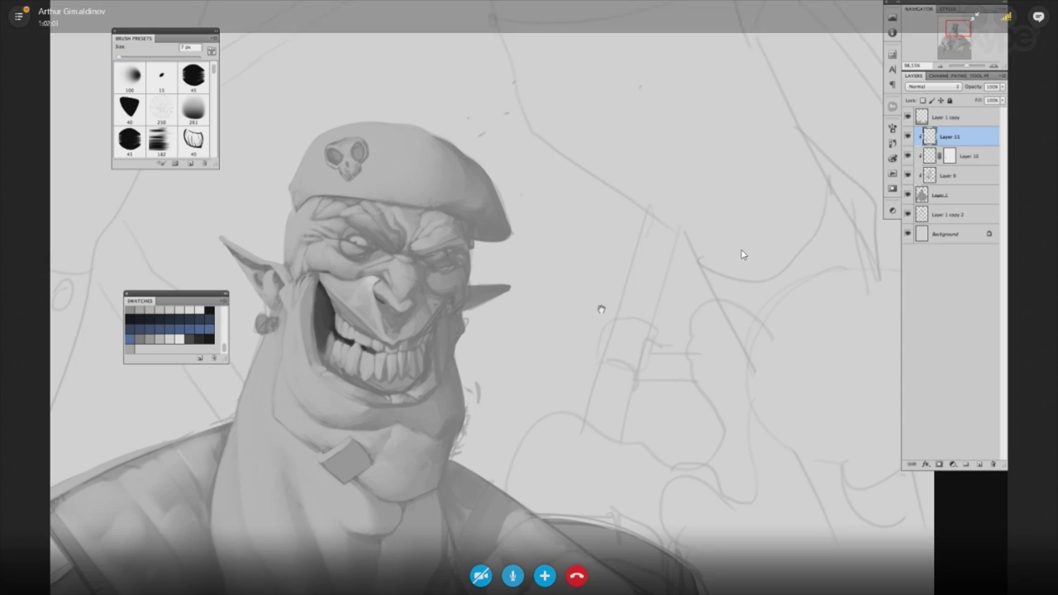
double_click(742, 254)
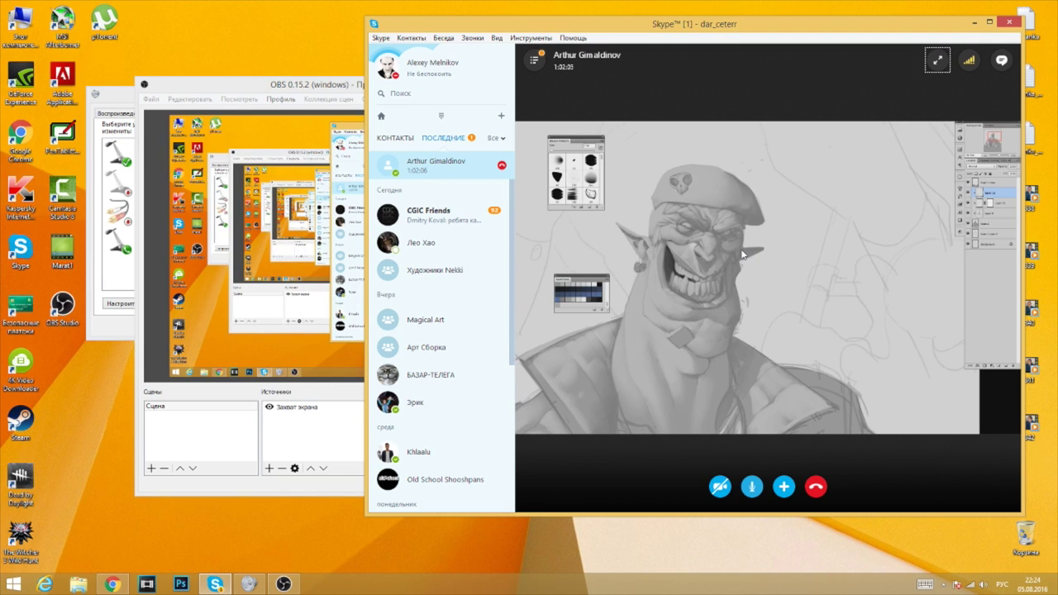
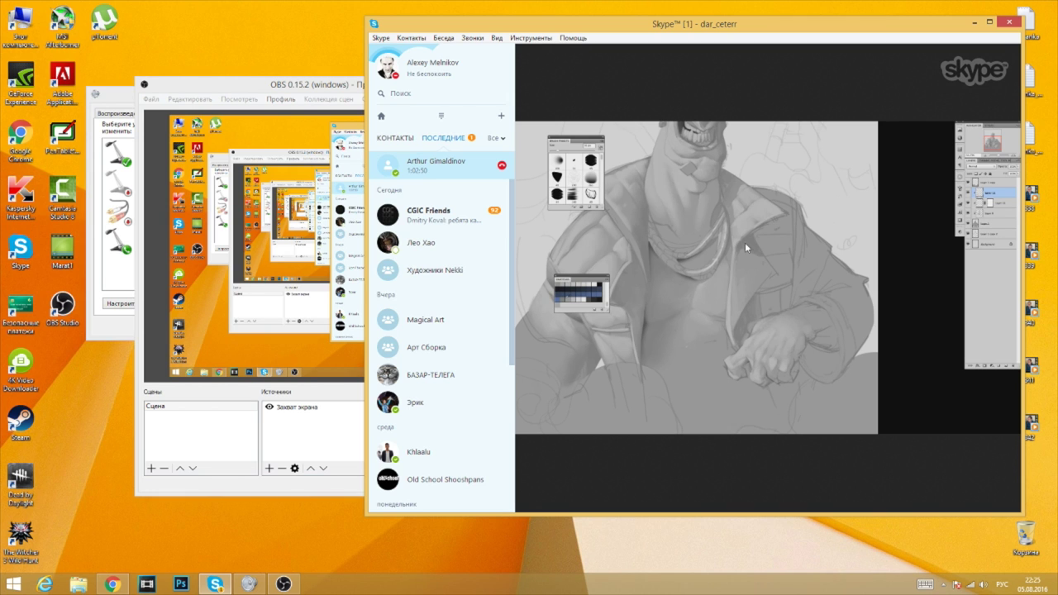
Switch the Skype call to fullscreen view of the shared orc painting.
double_click(849, 305)
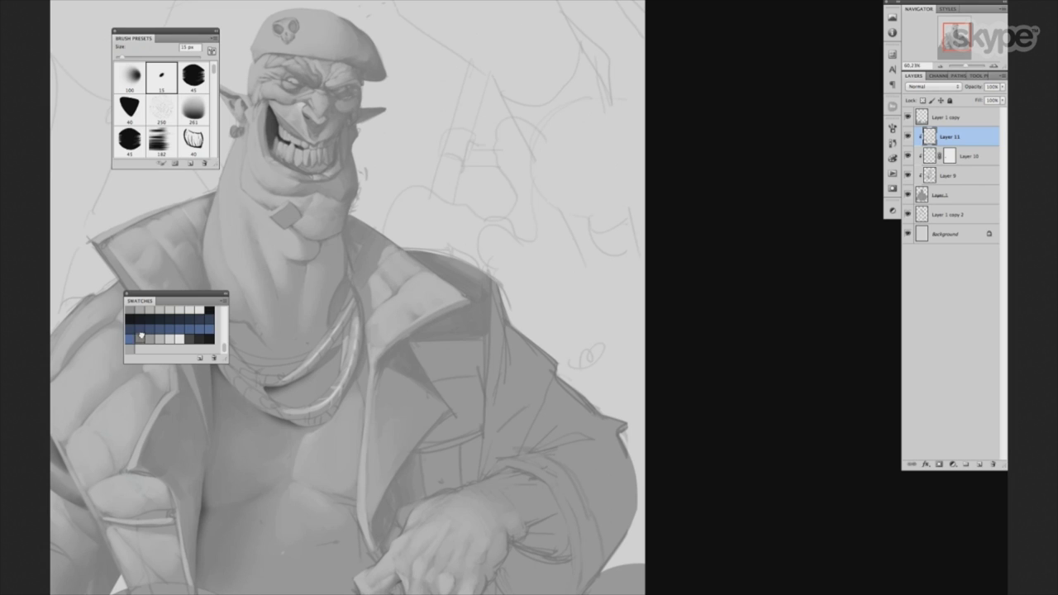
Pan the view to the orc's coat and set the brush to about 30 px.
drag(508, 270, 500, 254)
key(bracketright)
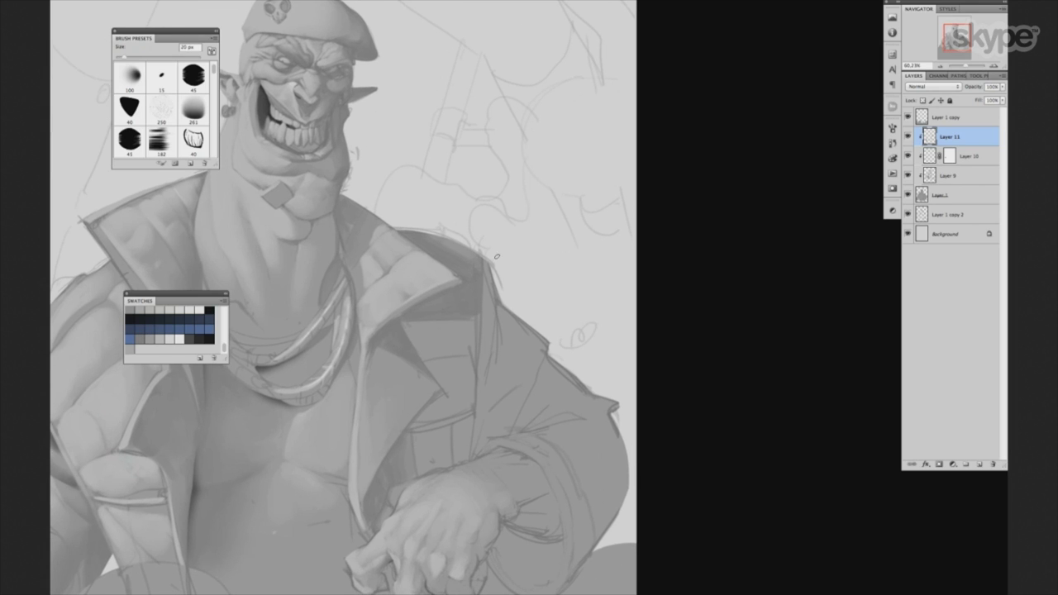
key(bracketright)
key(bracketleft)
key(bracketleft)
key(bracketleft)
drag(556, 313, 652, 311)
key(bracketright)
drag(575, 292, 522, 270)
Switch to a different brush tip set and settle on a 50 px brush.
key(bracketright)
key(bracketright)
key(bracketright)
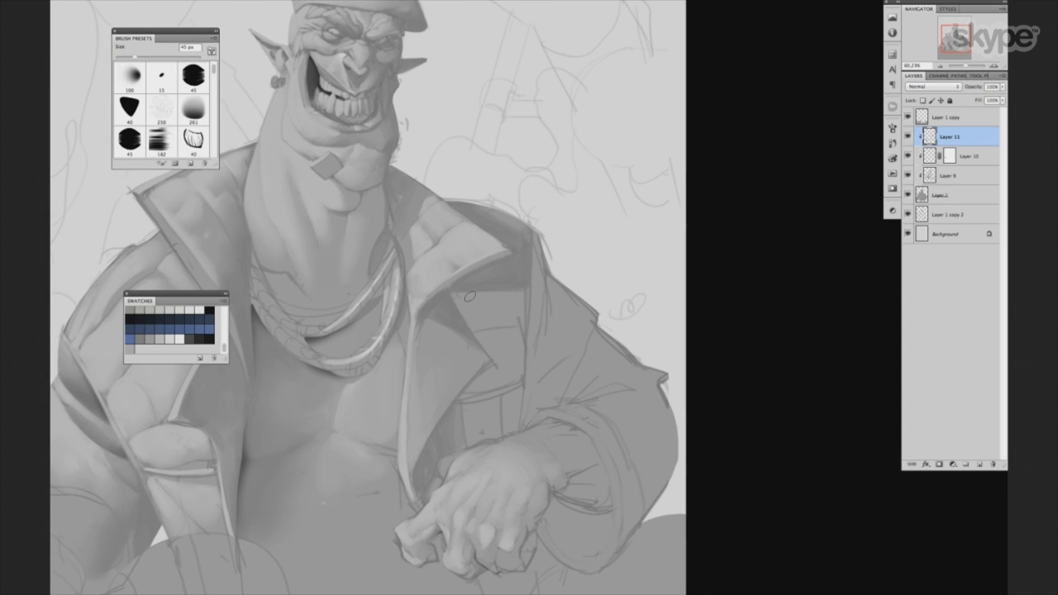
key(bracketright)
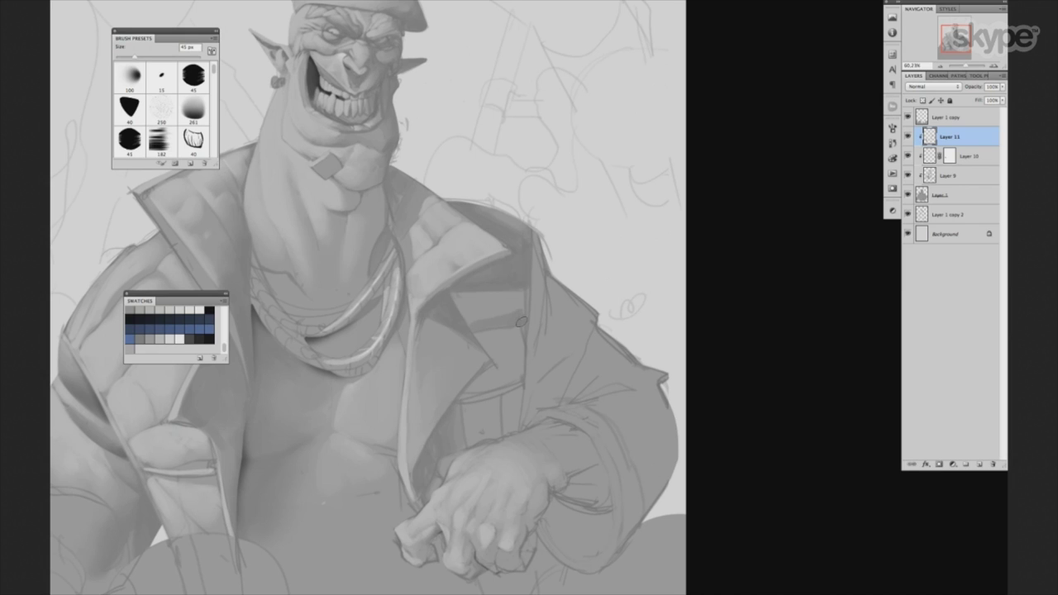
key(bracketright)
key(bracketright)
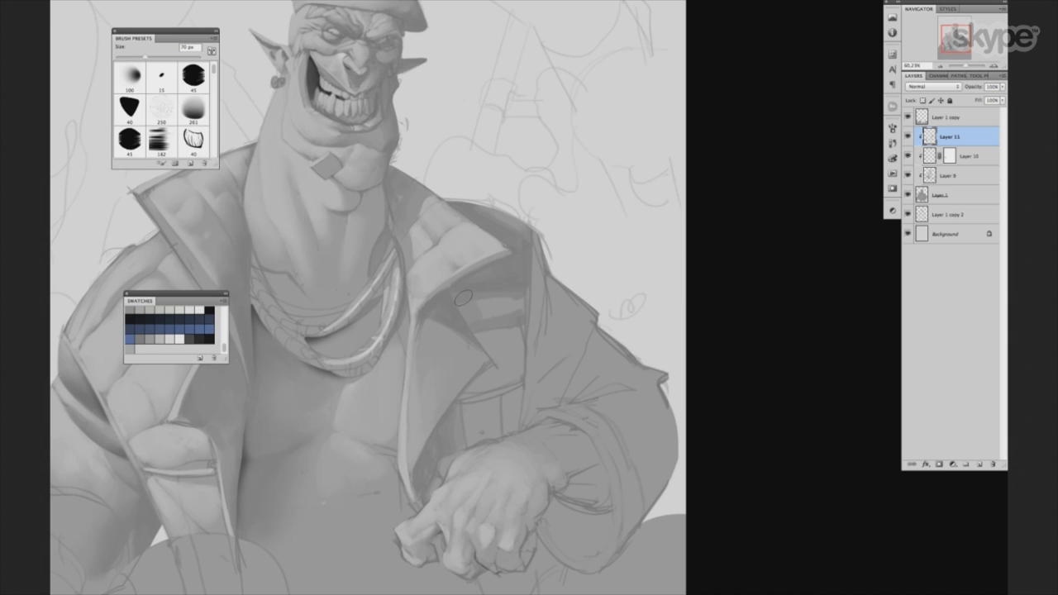
key(bracketleft)
key(bracketleft)
key(bracketleft)
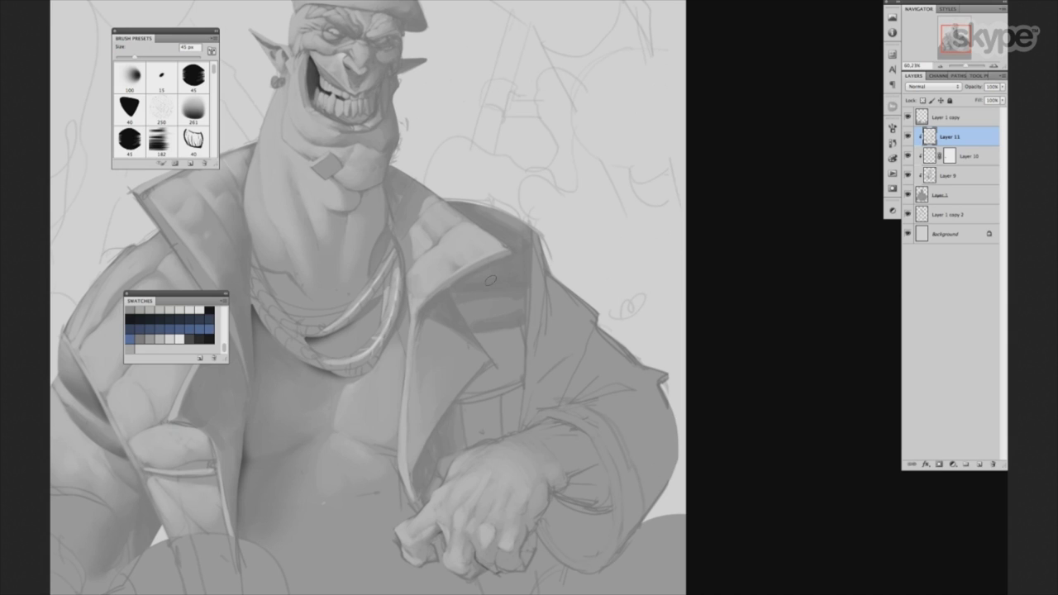
key(period)
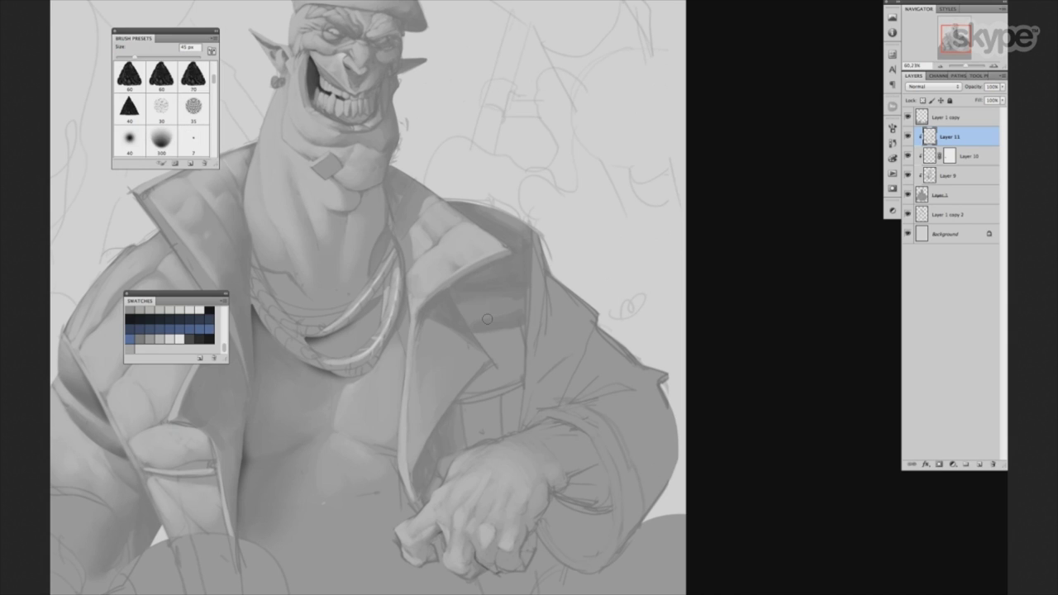
key(bracketleft)
key(bracketright)
key(bracketright)
Paint dark shading below the chest, down the coat's open front and along its right edge.
drag(482, 338, 521, 347)
key(bracketleft)
drag(471, 437, 510, 401)
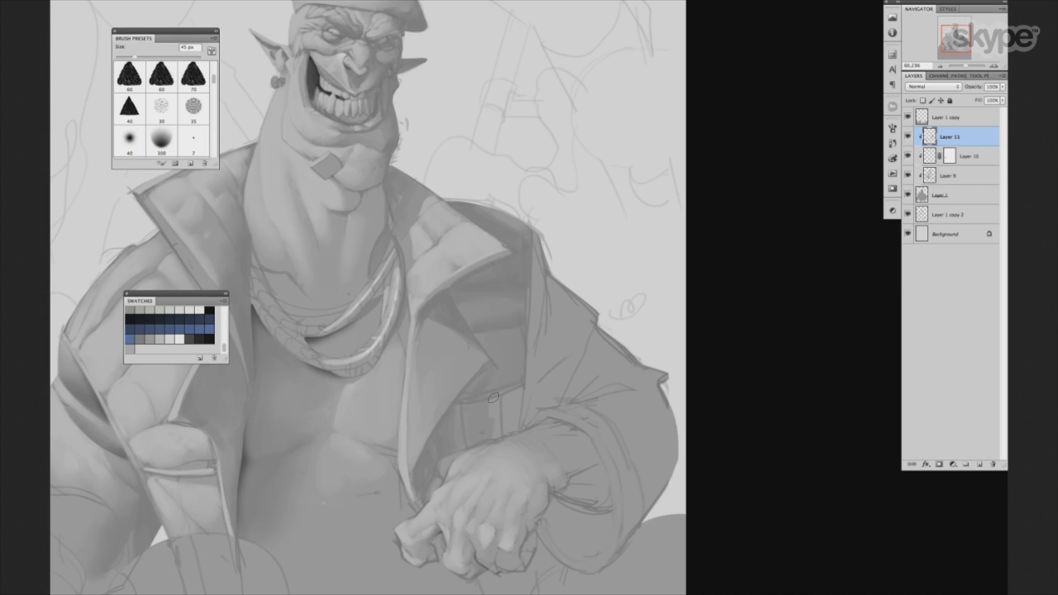
key(bracketleft)
key(bracketleft)
key(bracketleft)
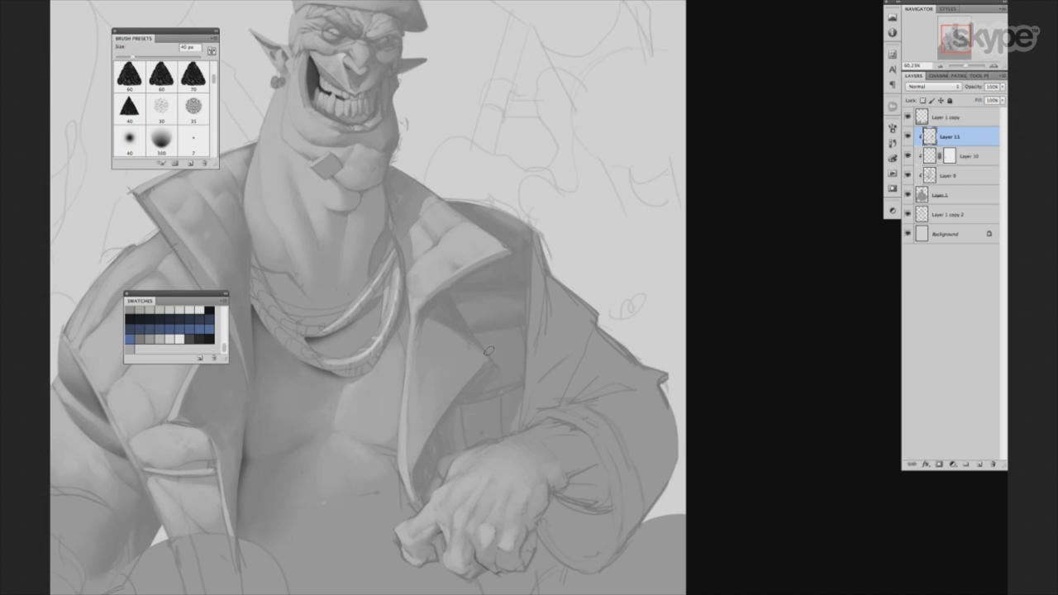
key(bracketright)
key(bracketright)
key(bracketleft)
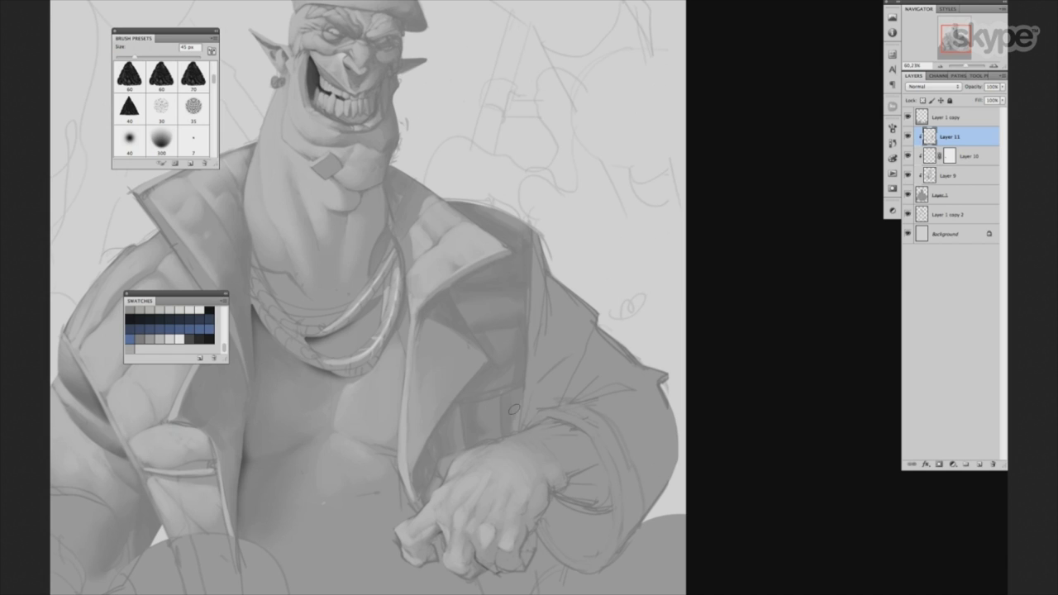
drag(523, 398, 480, 389)
key(bracketleft)
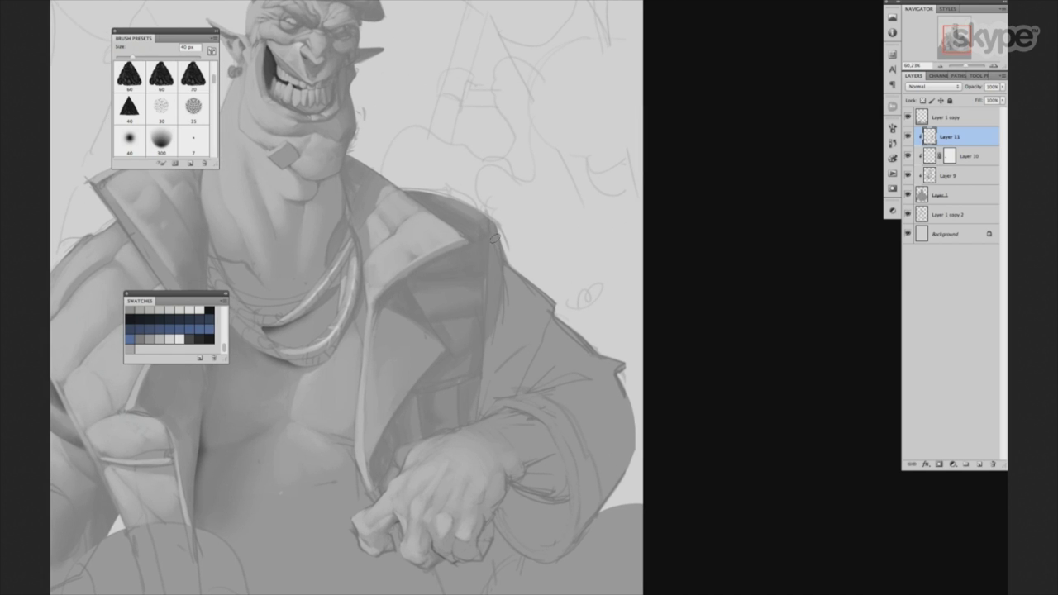
drag(494, 300, 516, 367)
key(bracketright)
key(bracketright)
key(bracketright)
key(bracketright)
key(bracketright)
drag(512, 297, 537, 284)
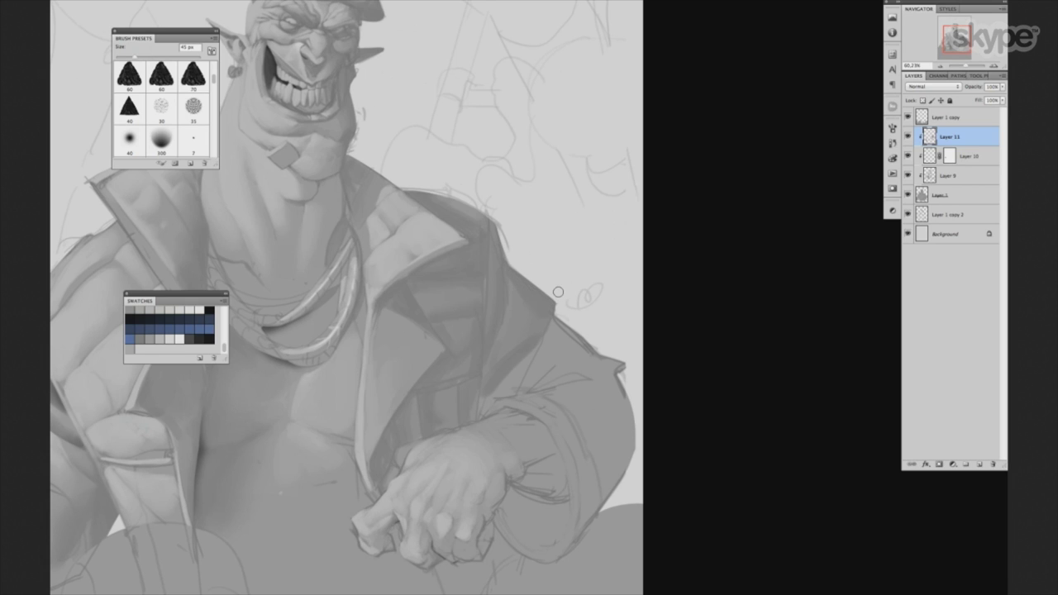
Bring the hands and sleeve cuff into view with a 40 px brush.
scroll(616, 322, down, 2)
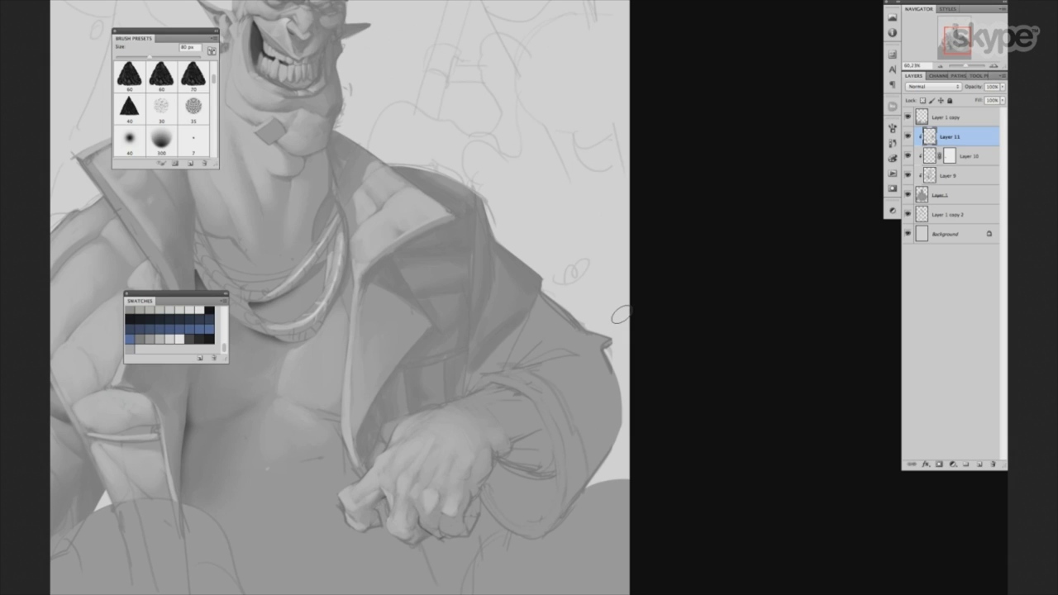
key(bracketleft)
key(bracketleft)
key(bracketleft)
key(bracketleft)
drag(590, 325, 590, 283)
key(bracketleft)
key(bracketleft)
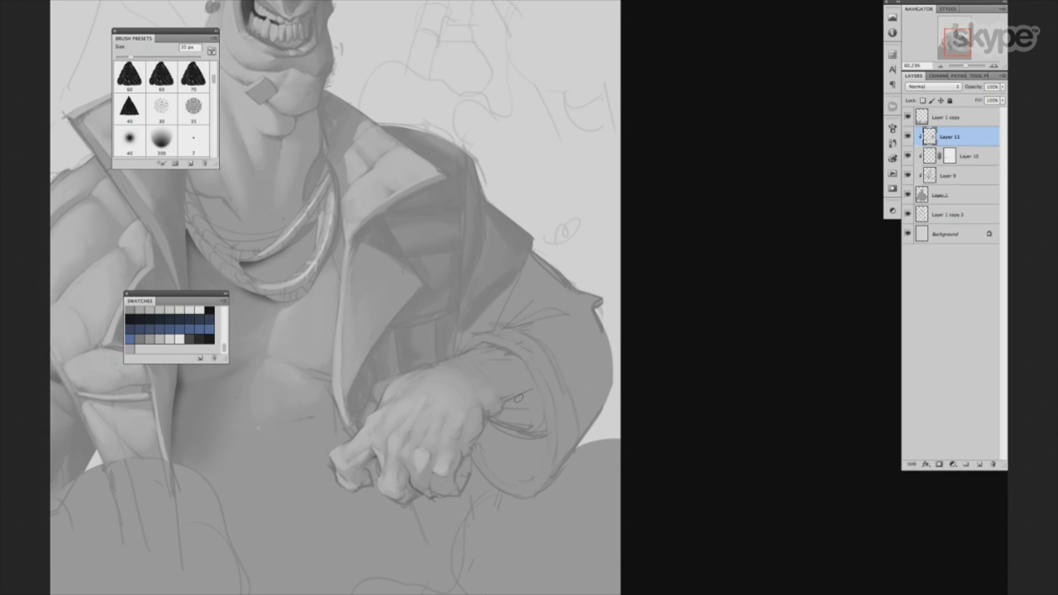
key(bracketright)
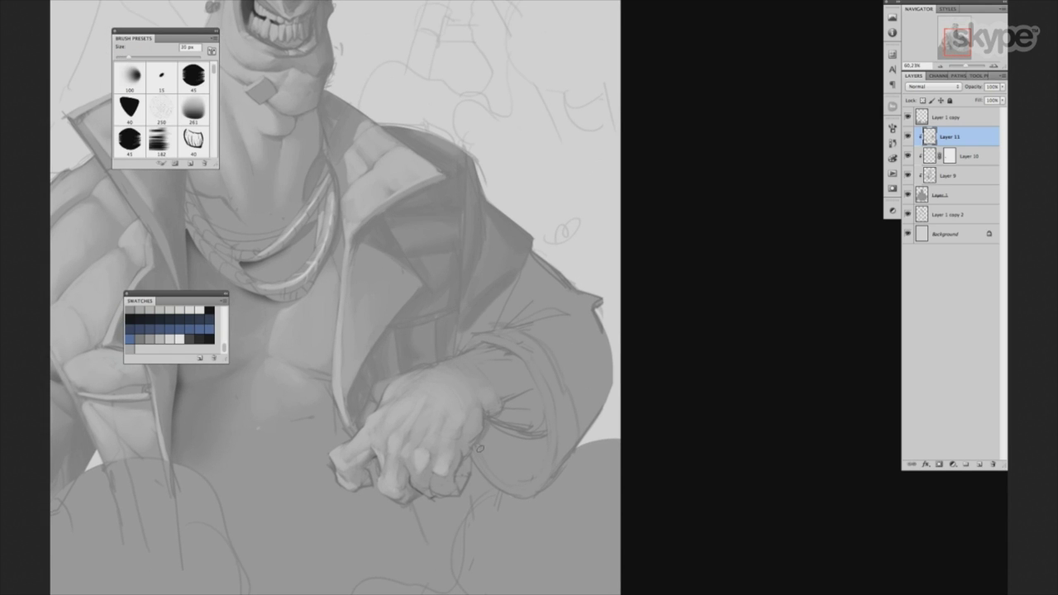
Paint a dark line along the sleeve cuff and darken the cuff right of the hands.
drag(485, 469, 510, 482)
key(bracketright)
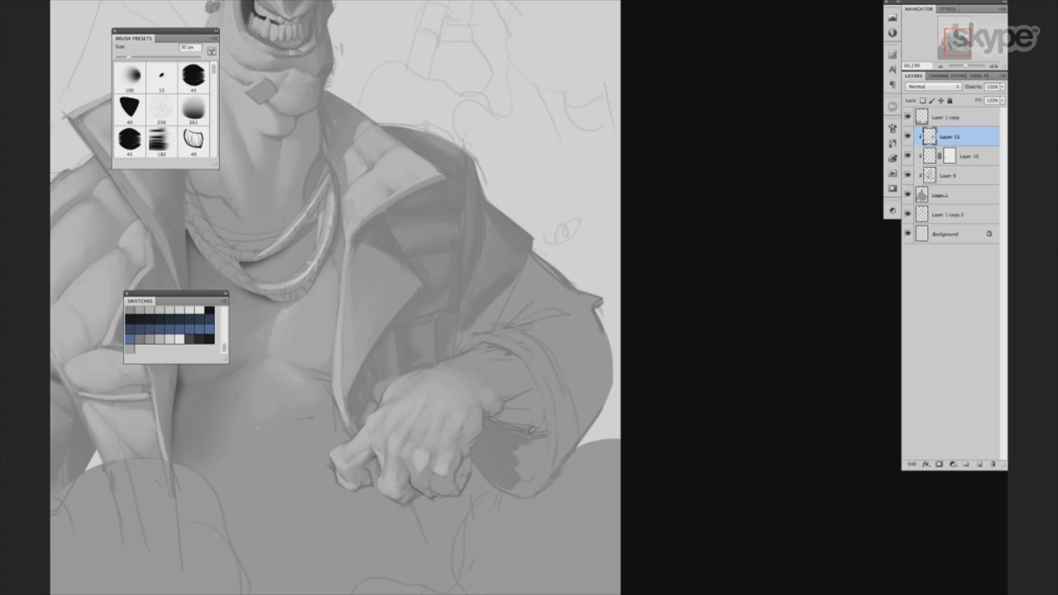
mouse_move(514, 438)
mouse_down()
mouse_move(540, 449)
mouse_move(529, 467)
mouse_up()
key(bracketleft)
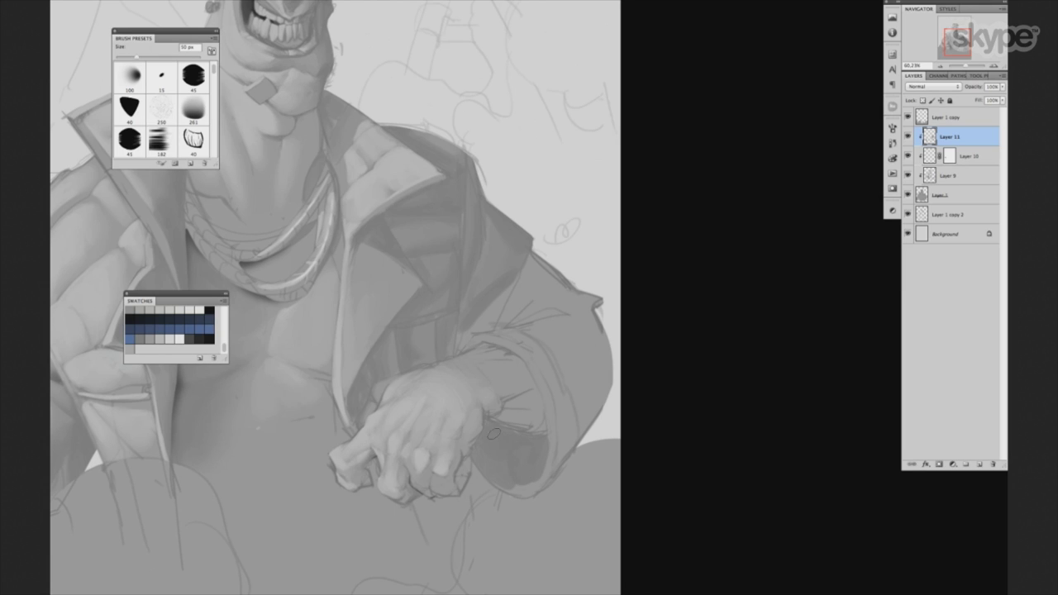
key(bracketright)
key(bracketright)
With a 60 px brush, darken the shadow inside the cuff and the cuff and sleeve right edges.
scroll(537, 389, down, 3)
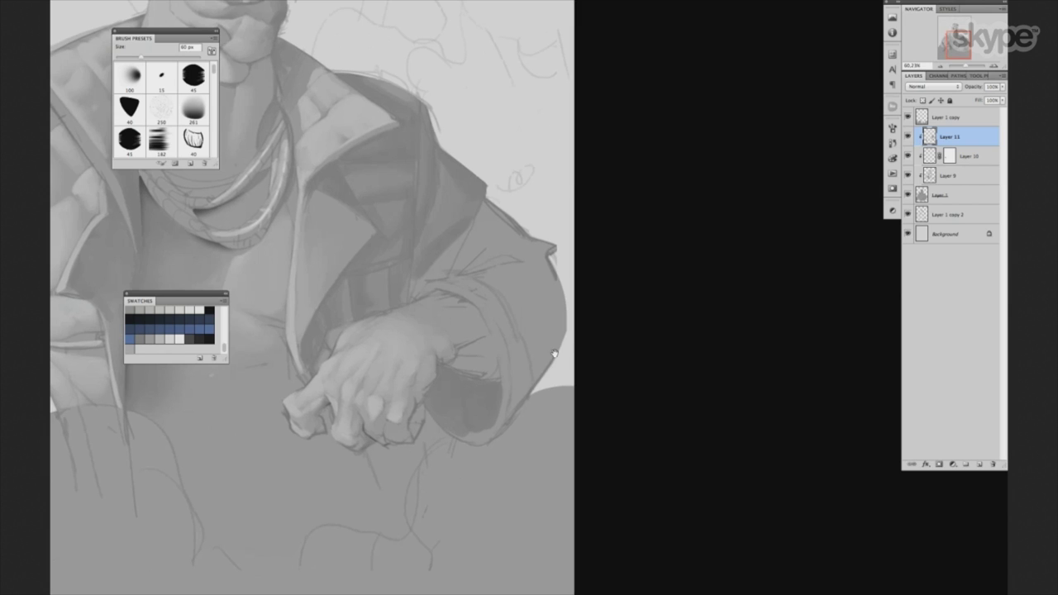
scroll(553, 354, up, 1)
scroll(549, 354, up, 1)
key(bracketleft)
key(bracketright)
key(bracketright)
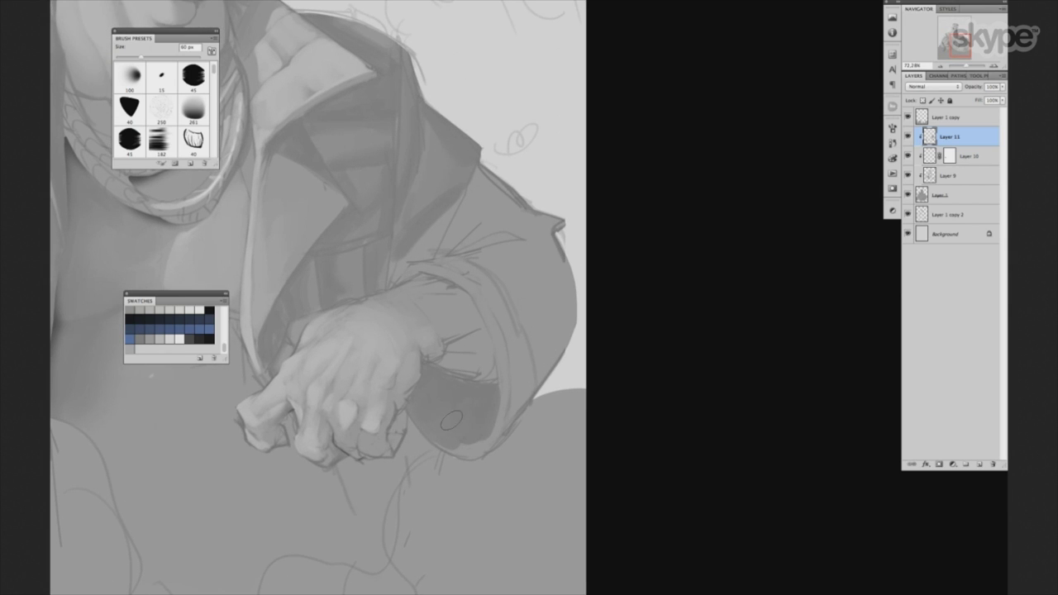
key(bracketleft)
key(bracketleft)
key(bracketleft)
key(bracketleft)
drag(458, 440, 473, 444)
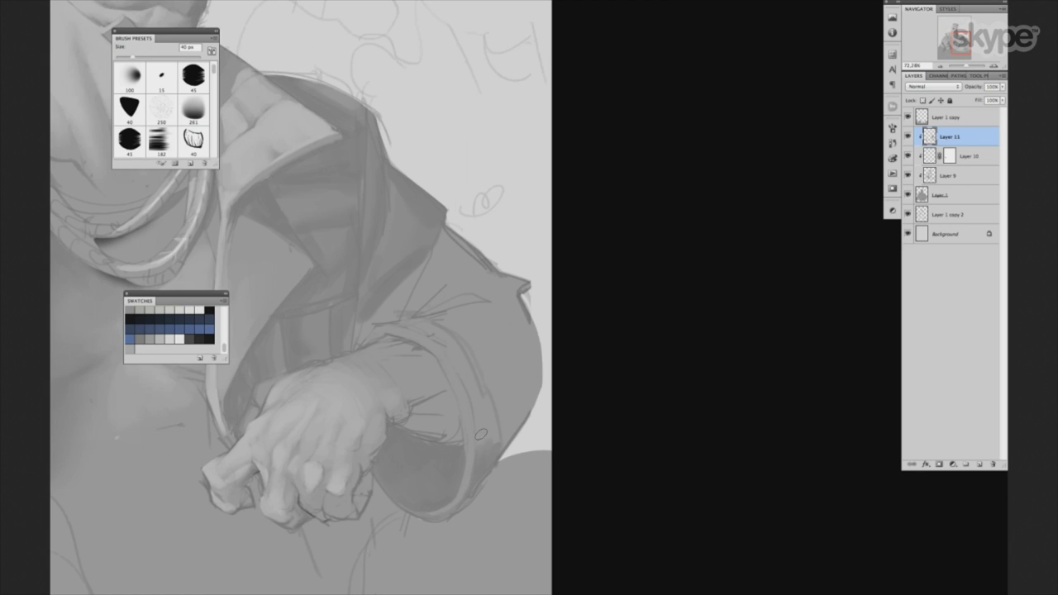
mouse_move(481, 438)
mouse_down()
mouse_move(495, 417)
mouse_move(489, 446)
mouse_up()
mouse_move(494, 388)
mouse_down()
mouse_move(506, 430)
mouse_move(537, 376)
mouse_up()
drag(505, 436, 542, 360)
Darken and smooth the shading on the cuff's right side with a slightly larger brush.
key(bracketright)
drag(534, 314, 520, 413)
drag(512, 376, 501, 417)
drag(522, 322, 509, 397)
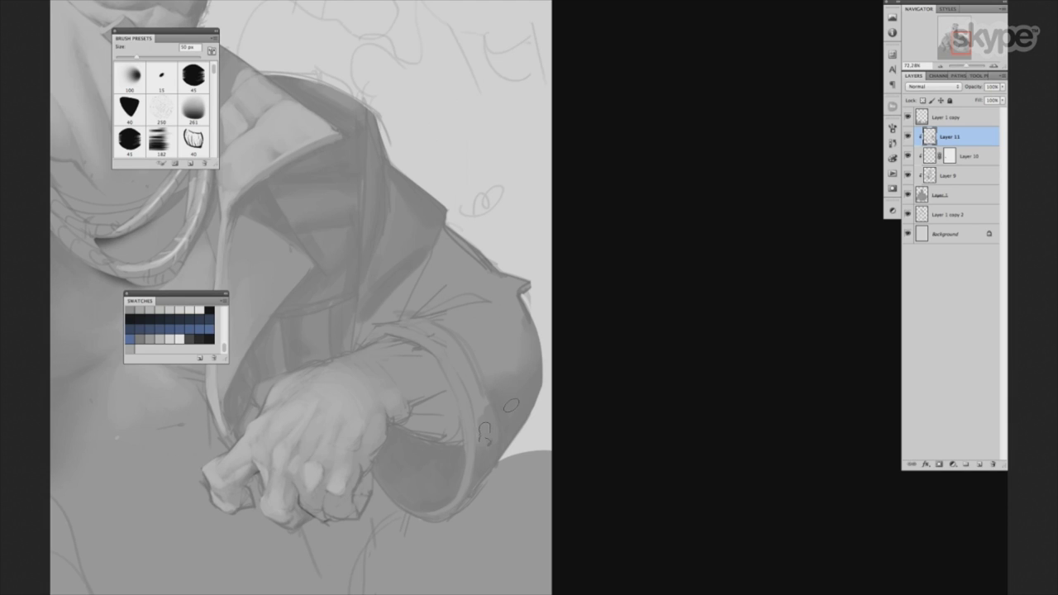
Paint a dark stroke up the sleeve and deepen the shadow where sleeve meets shoulder.
key(bracketleft)
key(bracketleft)
key(bracketleft)
key(bracketleft)
key(bracketright)
key(bracketright)
key(bracketright)
drag(418, 311, 484, 285)
key(bracketright)
key(bracketright)
key(bracketright)
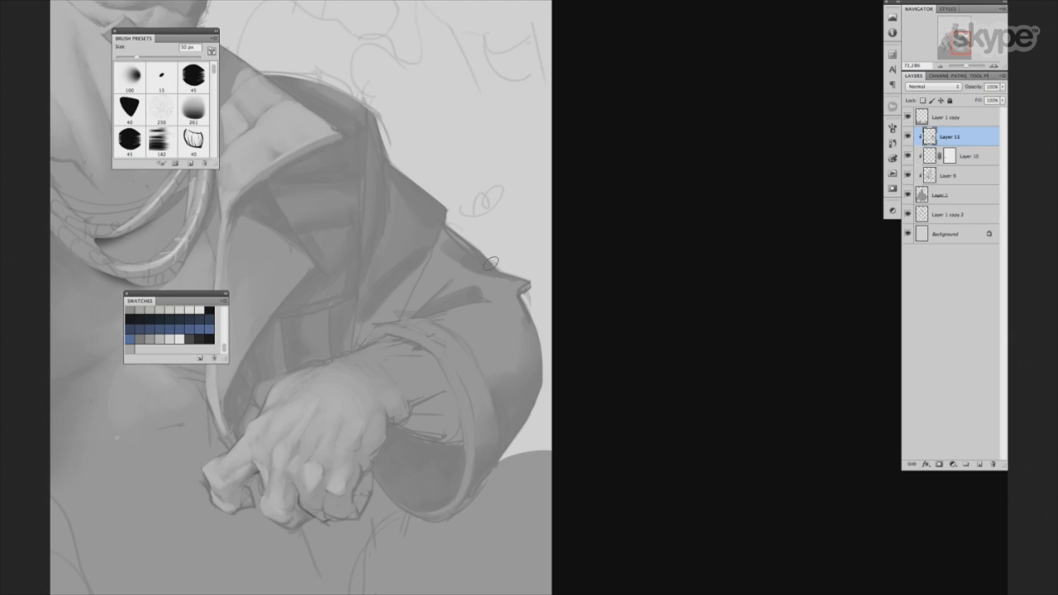
drag(474, 265, 520, 290)
key(period)
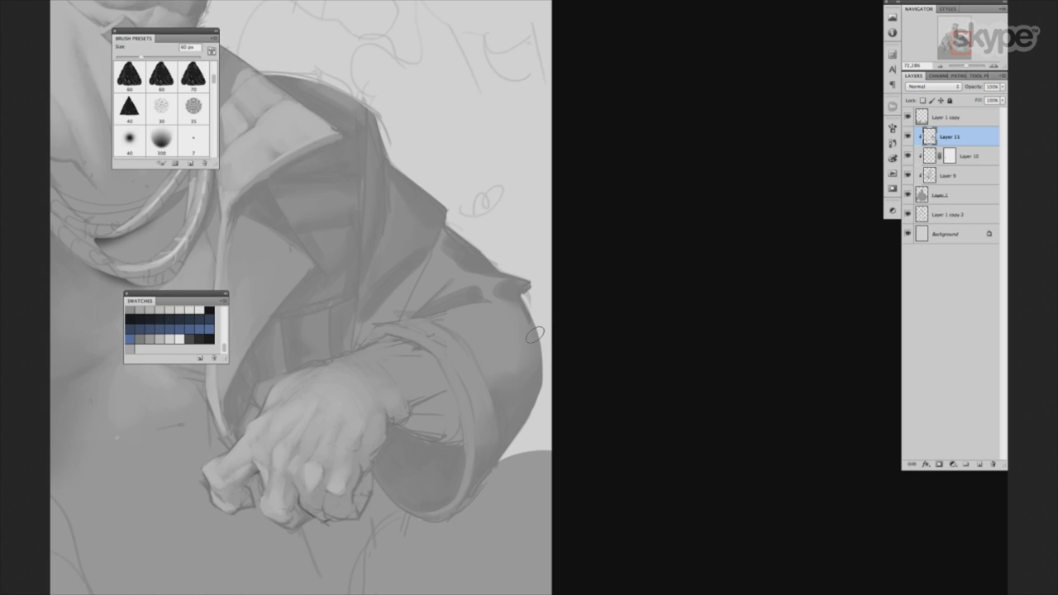
key(bracketleft)
scroll(488, 290, up, 2)
Paint darker strokes near the sleeve's upper edge, then switch to a 35 px tip.
key(period)
drag(473, 287, 451, 331)
mouse_move(493, 258)
mouse_down()
mouse_move(449, 333)
mouse_move(471, 319)
mouse_up()
key(bracketleft)
key(period)
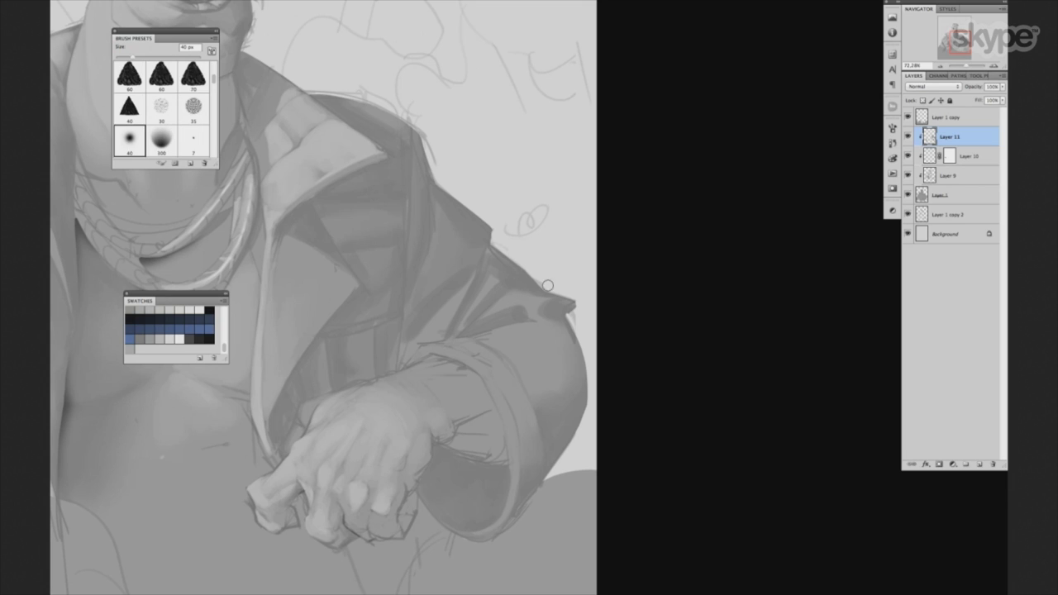
key(bracketleft)
key(bracketleft)
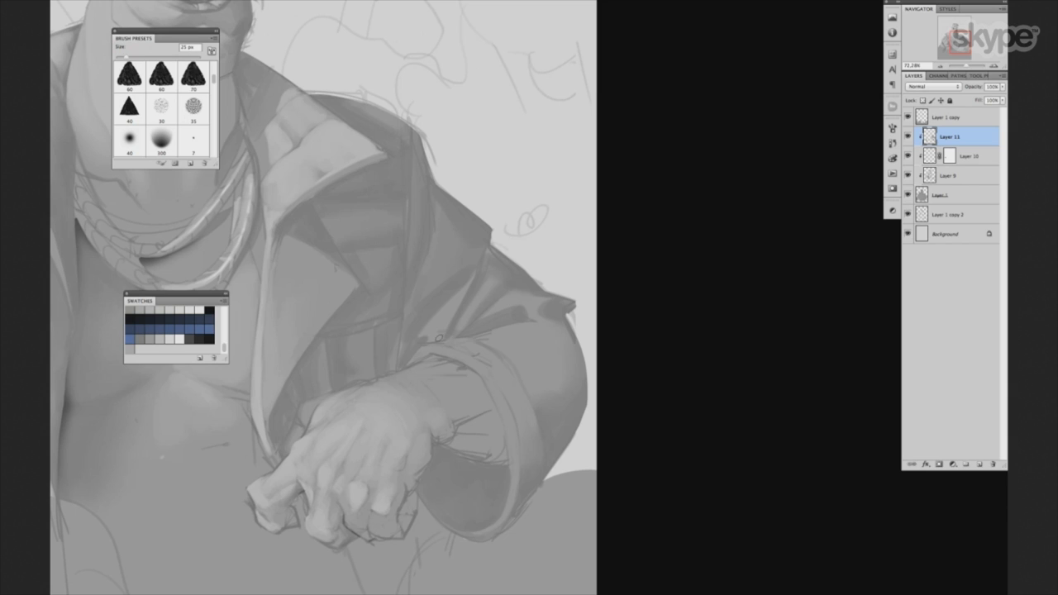
Lighten the dark patch on the sleeve and pan to show more of the chest and sleeve.
key(bracketright)
key(bracketright)
key(bracketright)
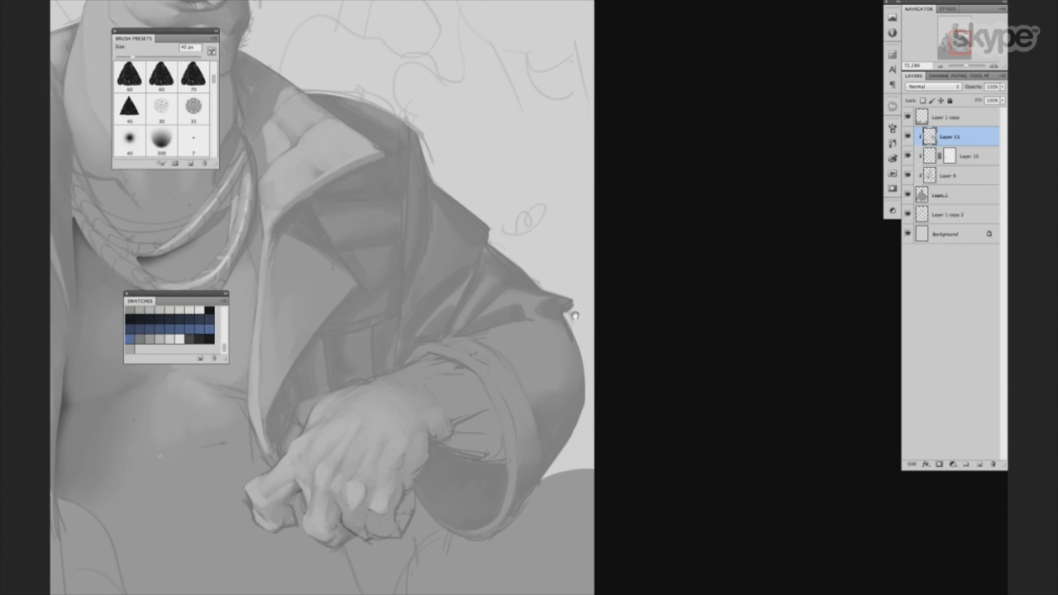
key(bracketleft)
key(bracketleft)
key(bracketleft)
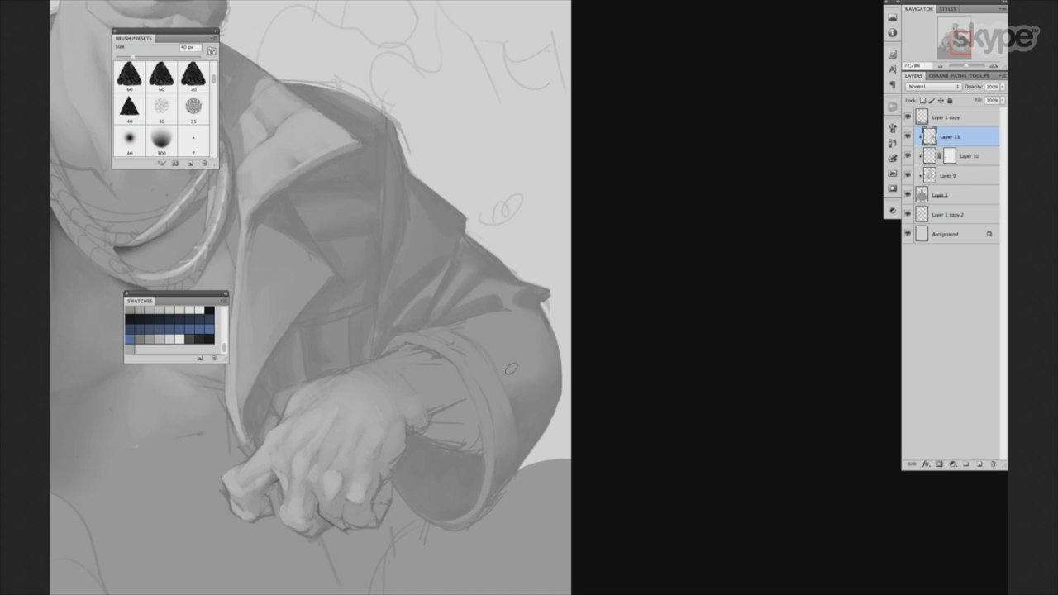
key(bracketright)
drag(527, 385, 521, 380)
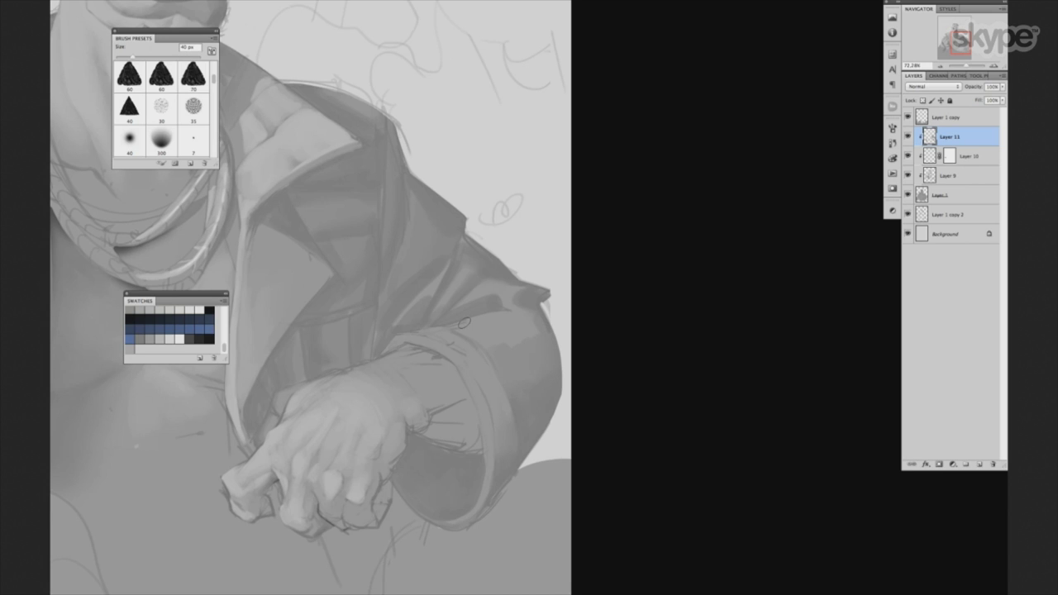
key(bracketright)
key(bracketright)
key(bracketright)
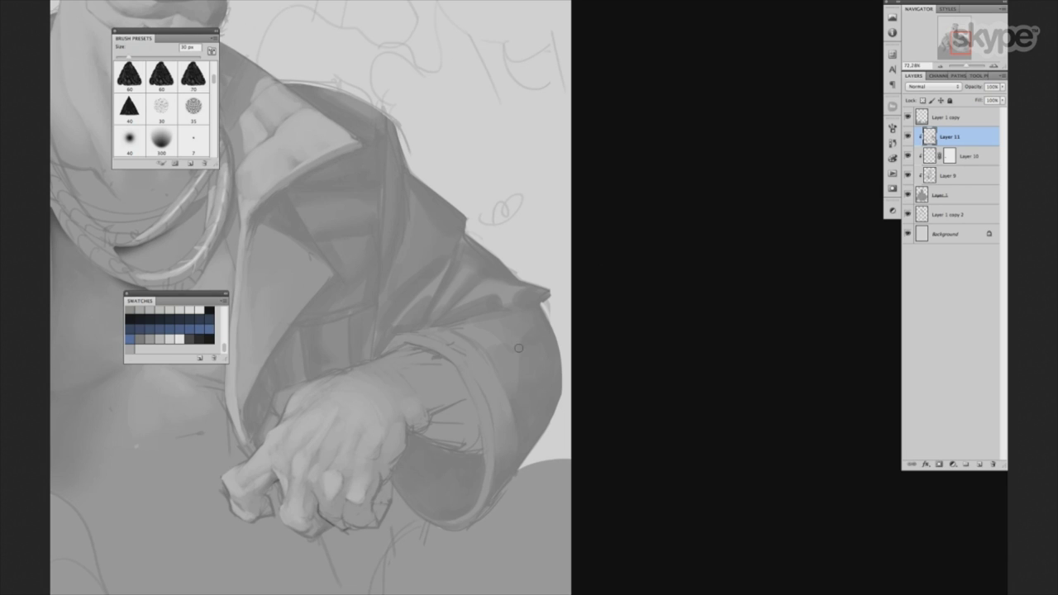
key(bracketleft)
key(bracketleft)
key(bracketleft)
key(bracketleft)
key(bracketright)
key(bracketright)
drag(496, 290, 546, 278)
key(bracketleft)
key(bracketleft)
key(bracketleft)
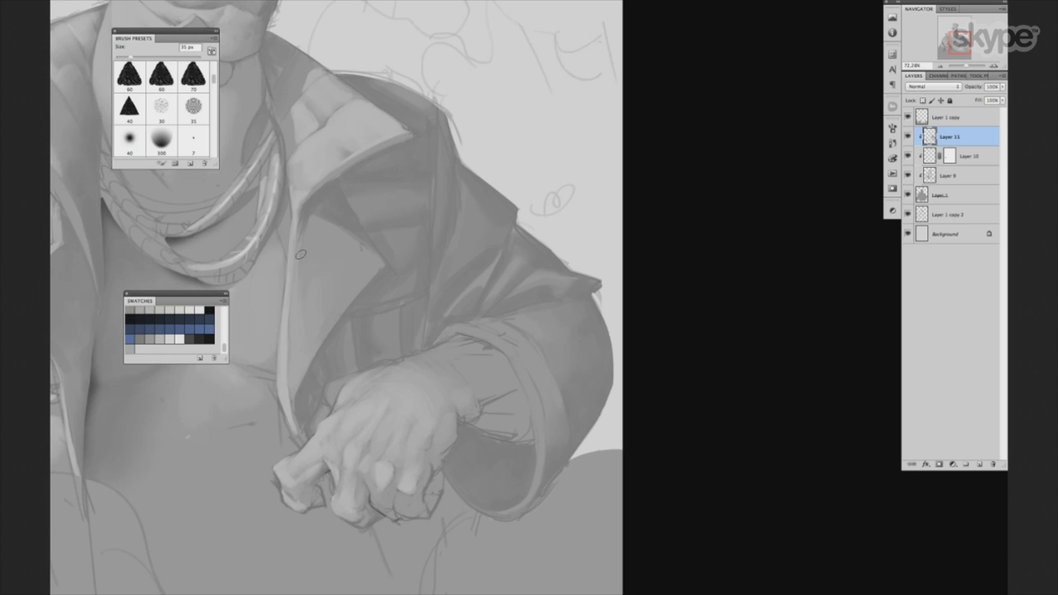
Switch to a different brush tip and size it to 35 px.
key(period)
key(bracketright)
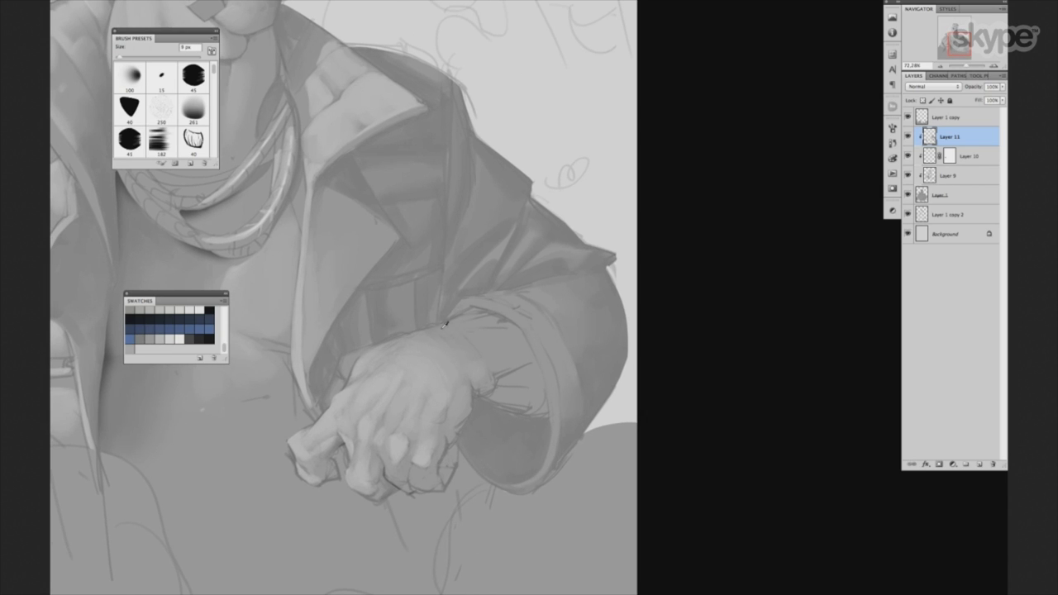
key(bracketright)
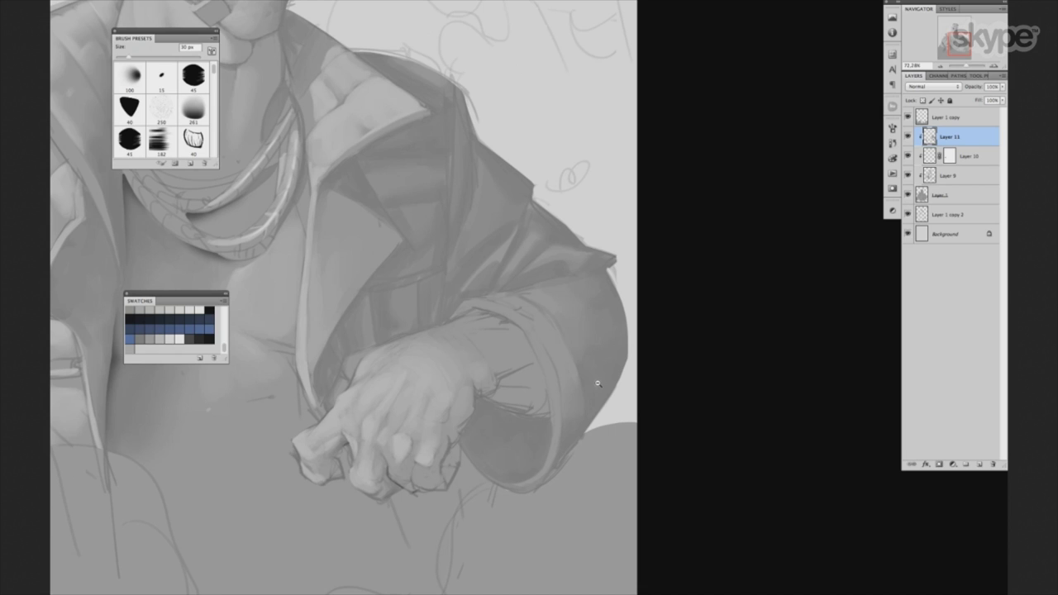
key(bracketright)
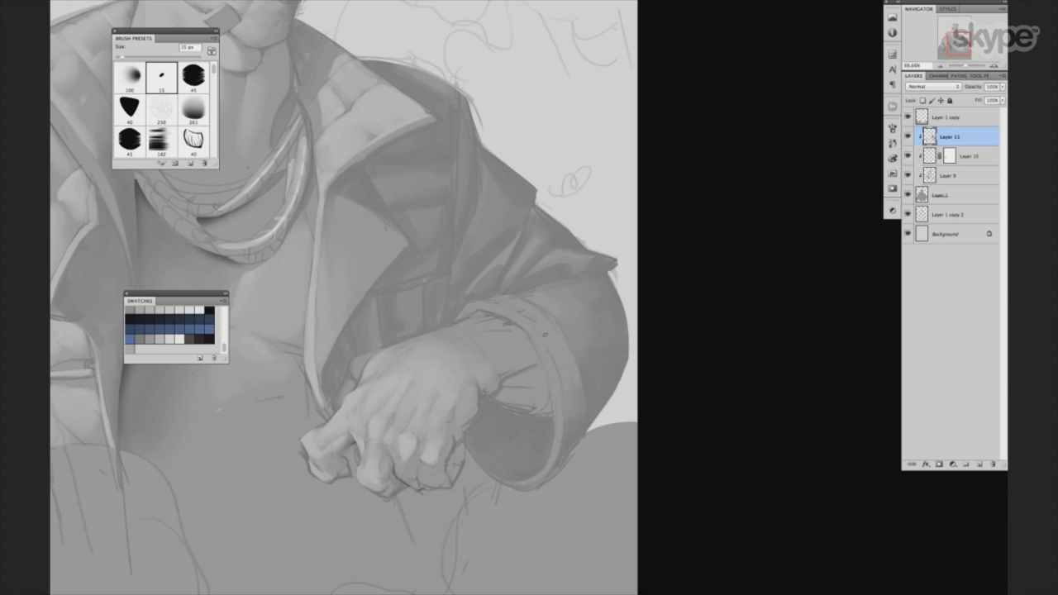
key(bracketright)
key(bracketright)
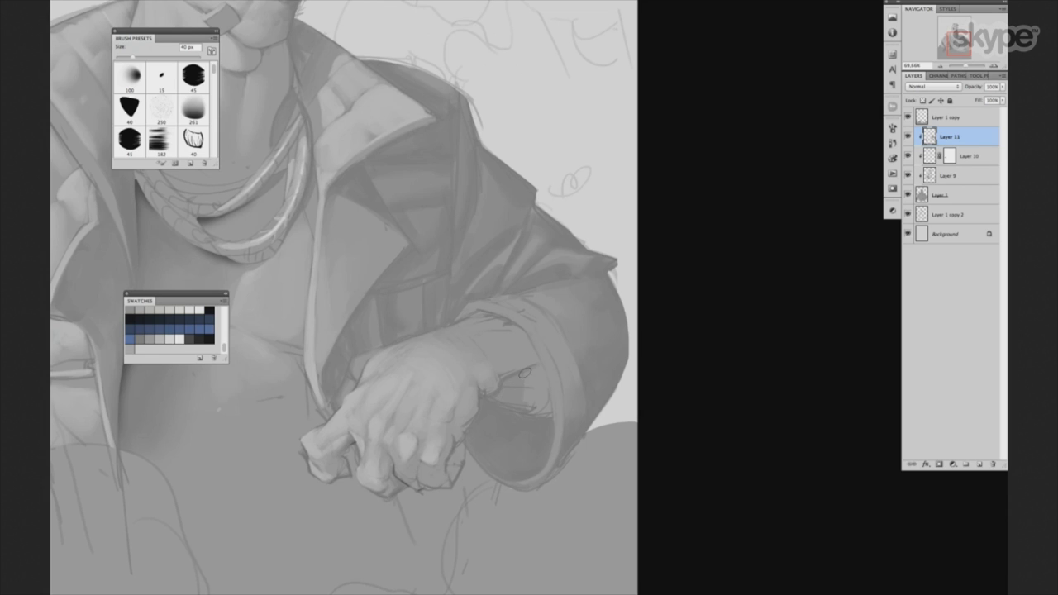
key(bracketleft)
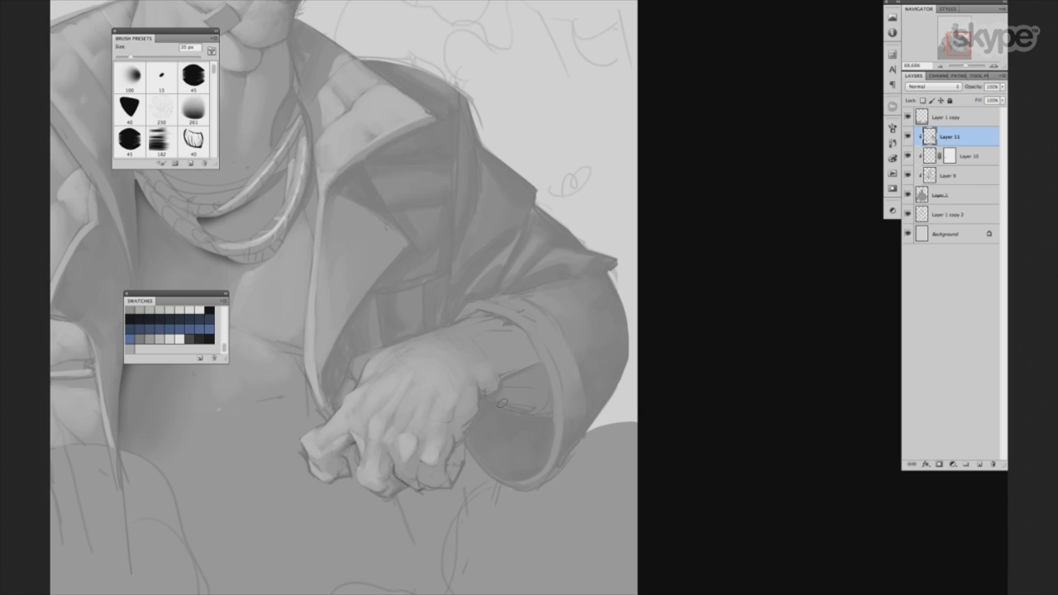
key(bracketright)
Paint dark shadow below the clasped hand beside the stick and a faint accent near the knuckles.
drag(541, 373, 521, 396)
key(bracketleft)
key(bracketleft)
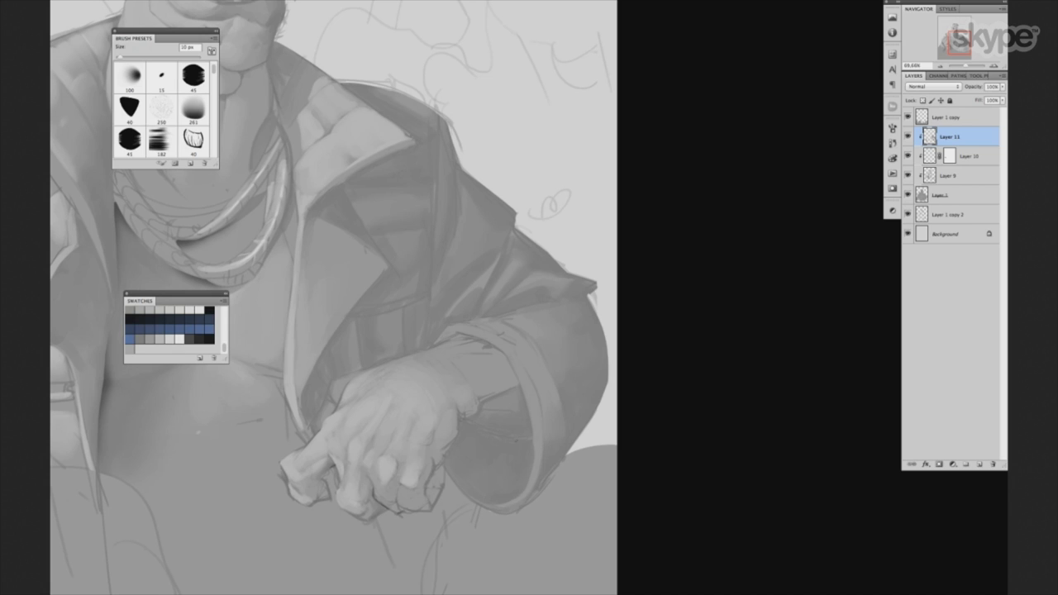
key(bracketright)
key(bracketleft)
key(bracketright)
drag(600, 369, 663, 233)
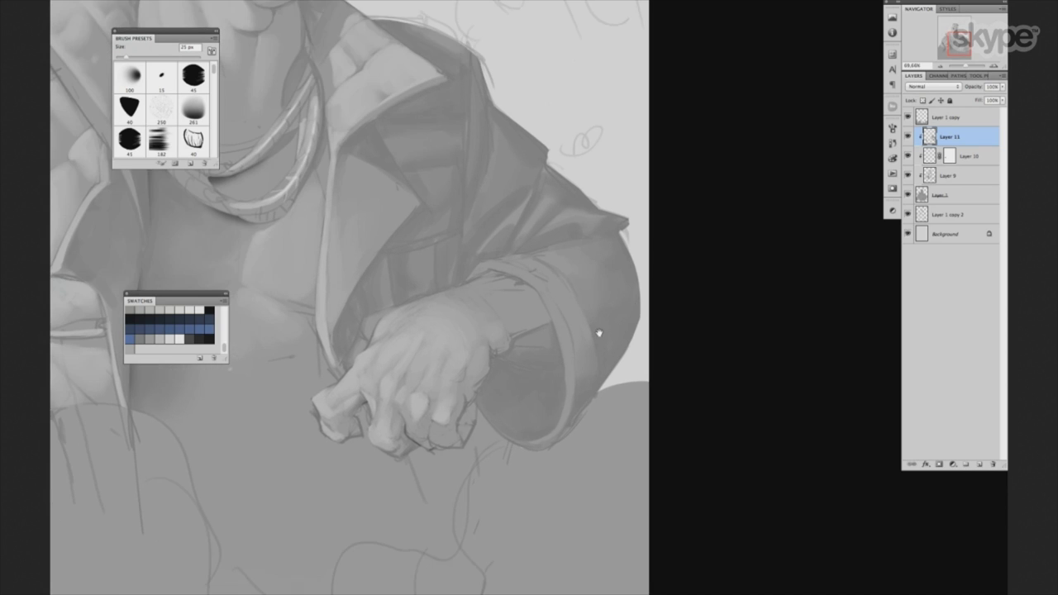
key(bracketright)
drag(441, 386, 479, 495)
mouse_move(451, 385)
mouse_down()
mouse_move(483, 389)
mouse_move(508, 363)
mouse_move(477, 484)
mouse_up()
key(comma)
drag(516, 358, 510, 355)
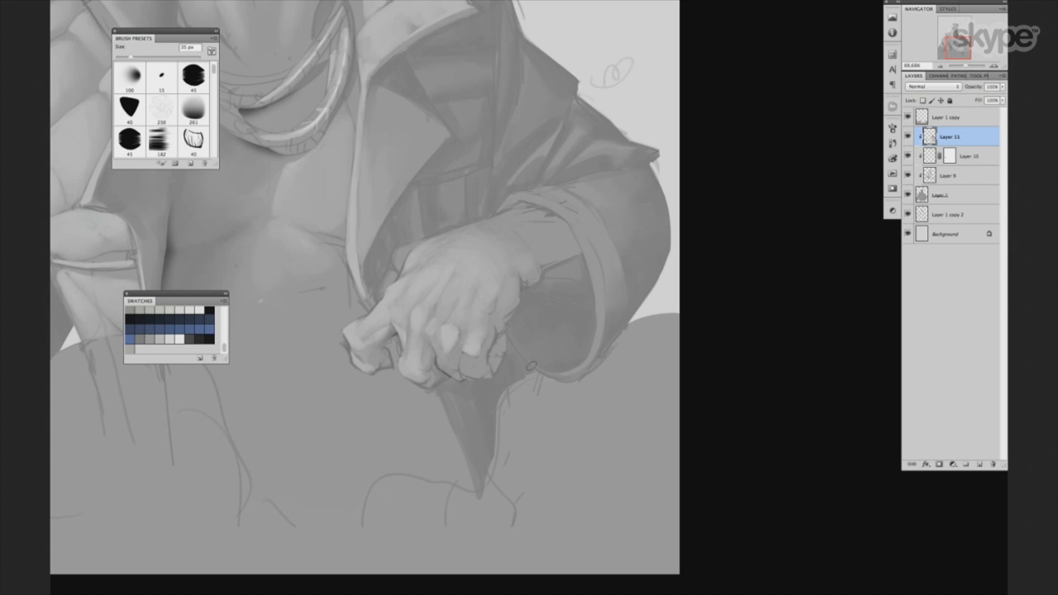
Zoom out and hide all panels to view the canvas alone.
scroll(568, 370, down, 1)
scroll(546, 388, down, 1)
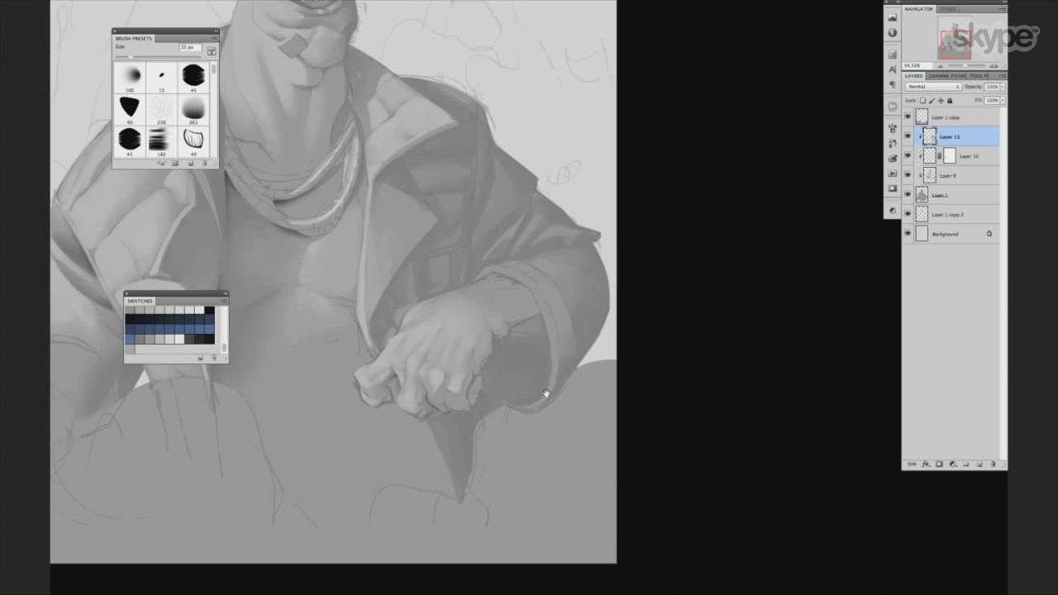
scroll(562, 353, down, 1)
key(bracketleft)
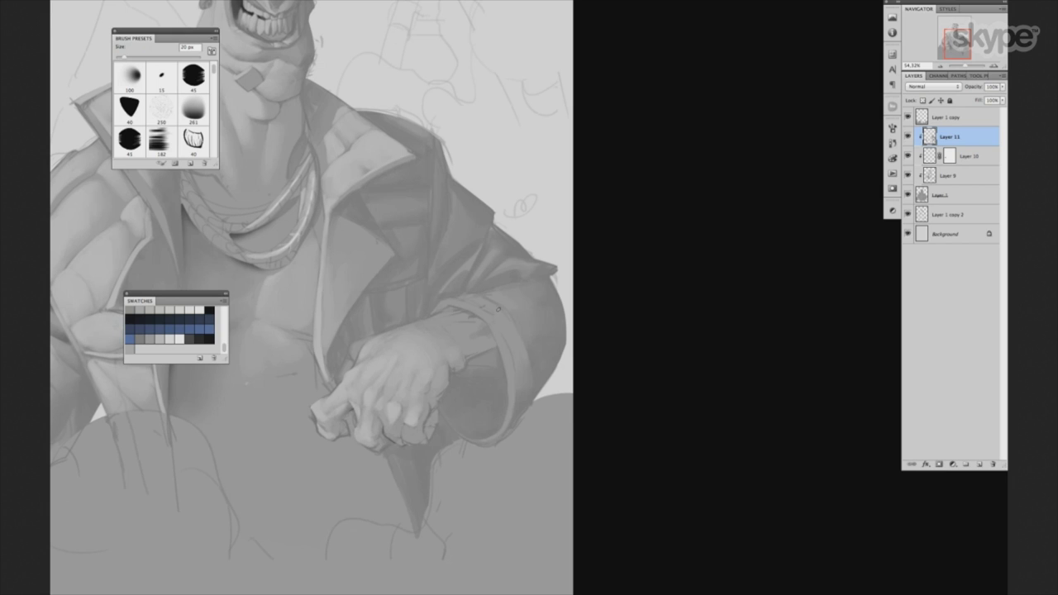
key(Tab)
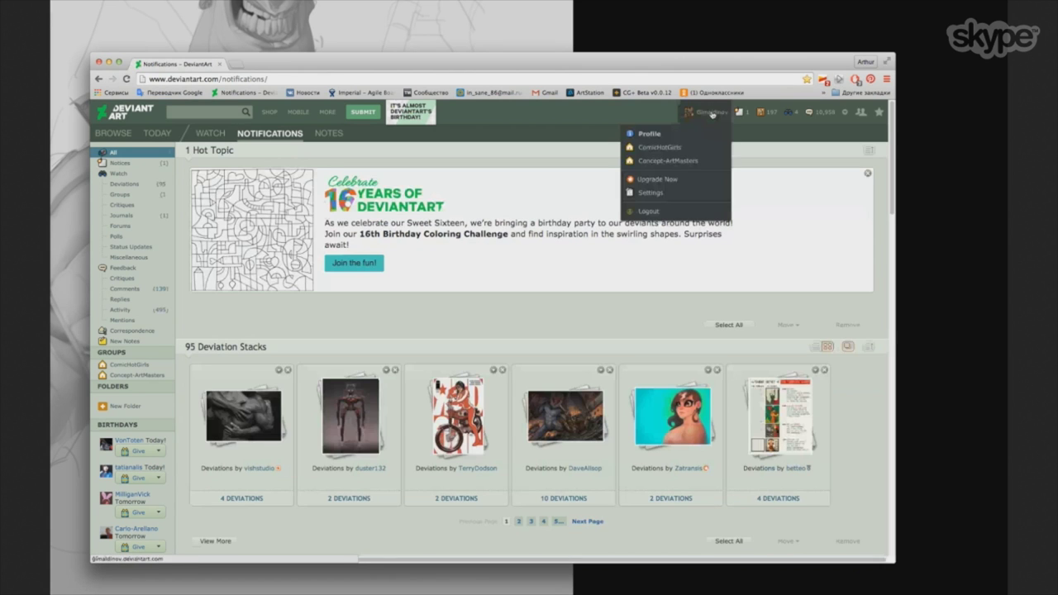
Open the artist's DeviantArt profile and its Gallery.
click(713, 114)
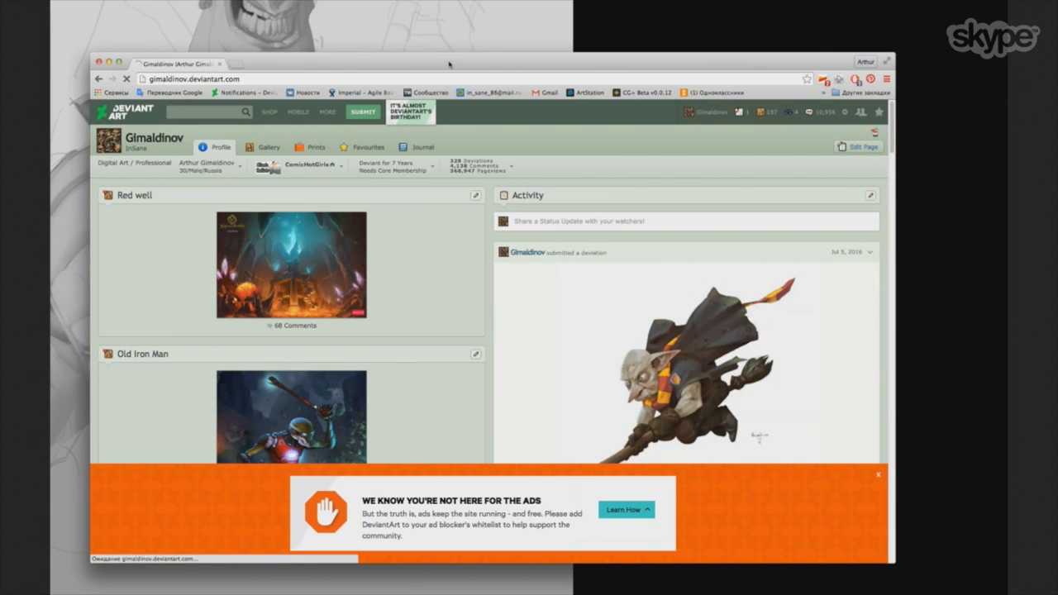
drag(449, 65, 439, 55)
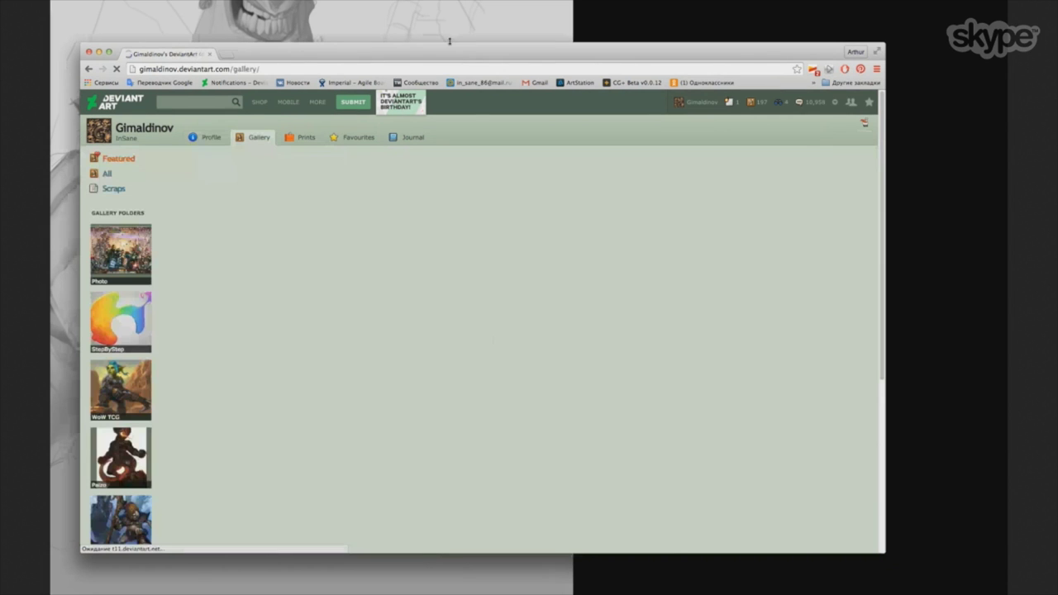
scroll(543, 353, down, 3)
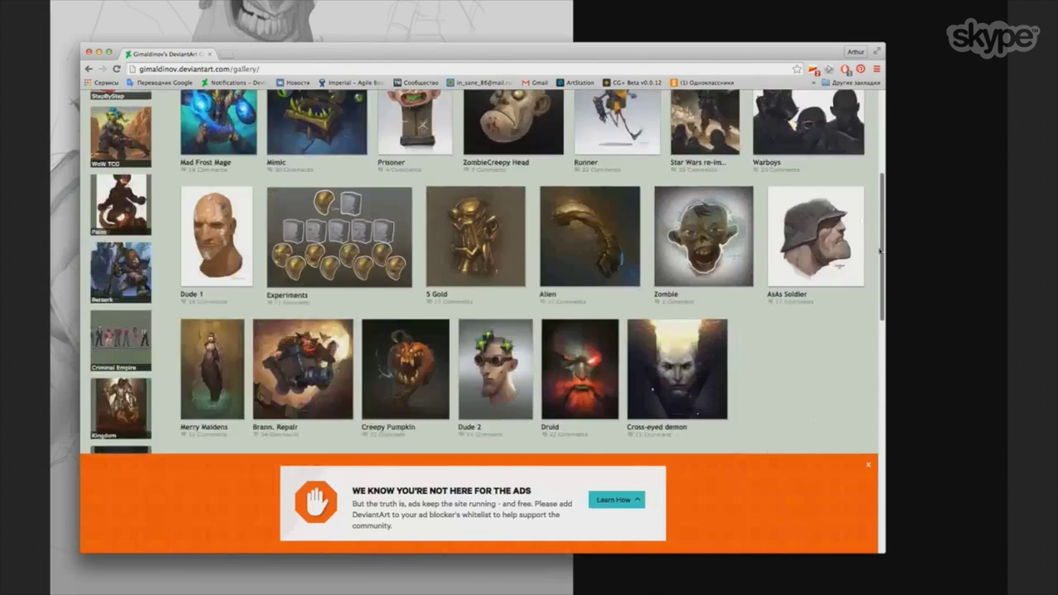
scroll(542, 353, down, 2)
Go to the next gallery page and browse works like Steam bots, Vopling and Executioner.
click(553, 366)
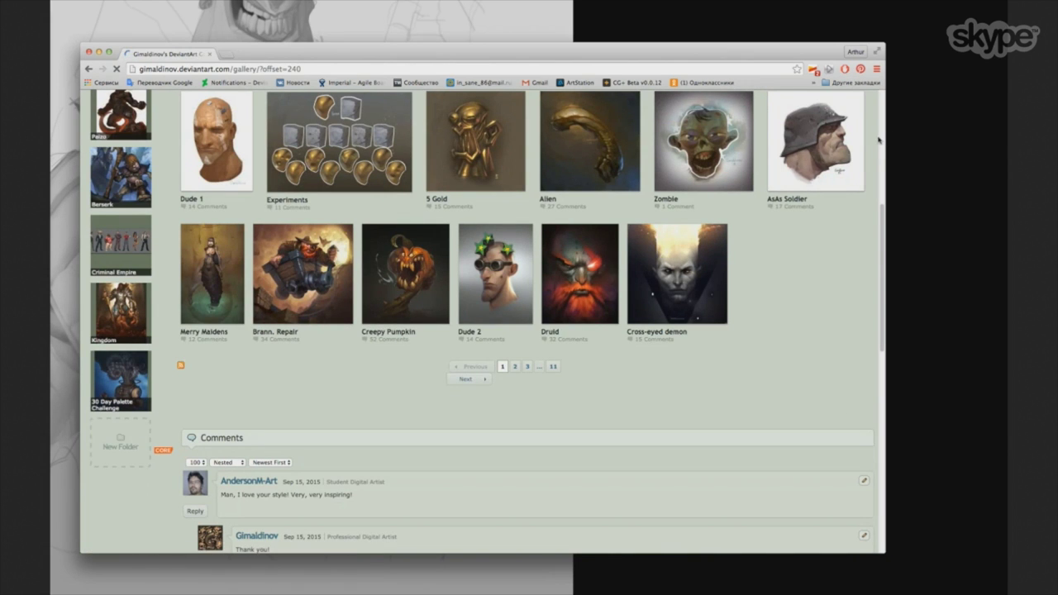
scroll(876, 207, down, 5)
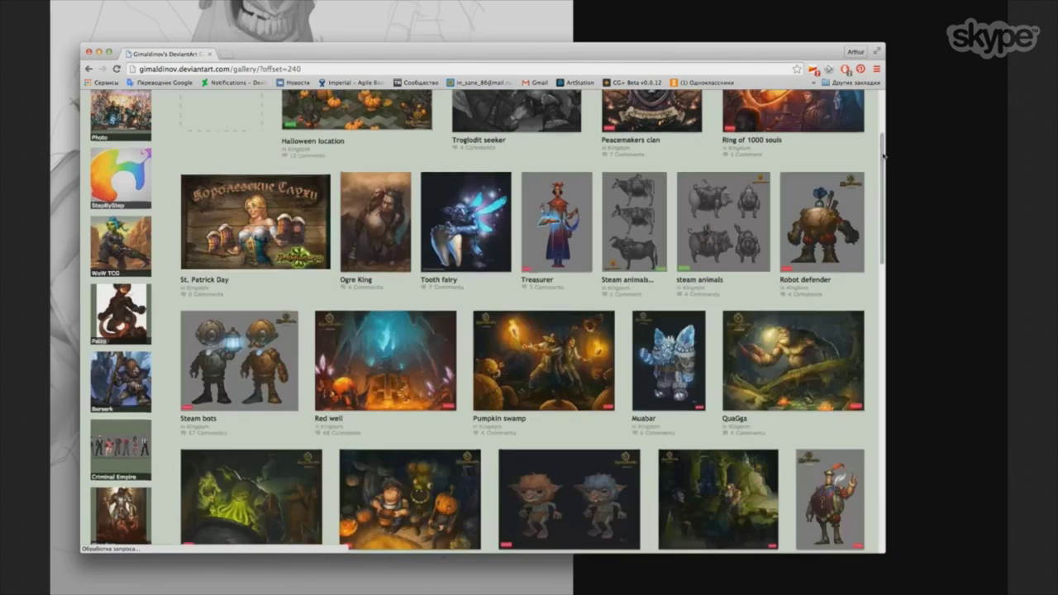
scroll(875, 290, down, 5)
scroll(874, 306, down, 5)
scroll(874, 297, up, 3)
scroll(878, 285, up, 6)
scroll(880, 272, up, 2)
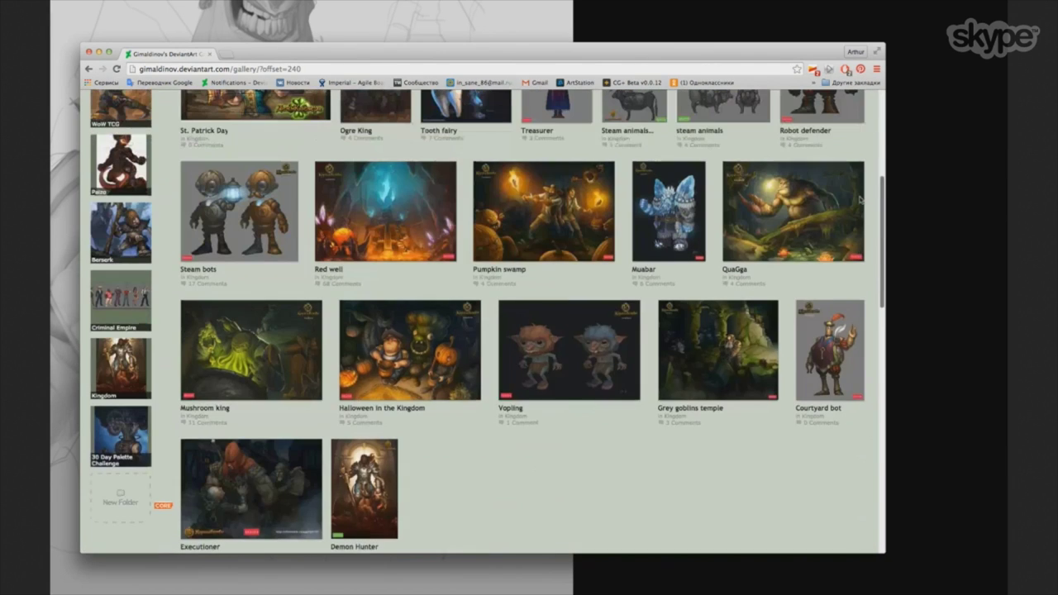
drag(882, 270, 882, 275)
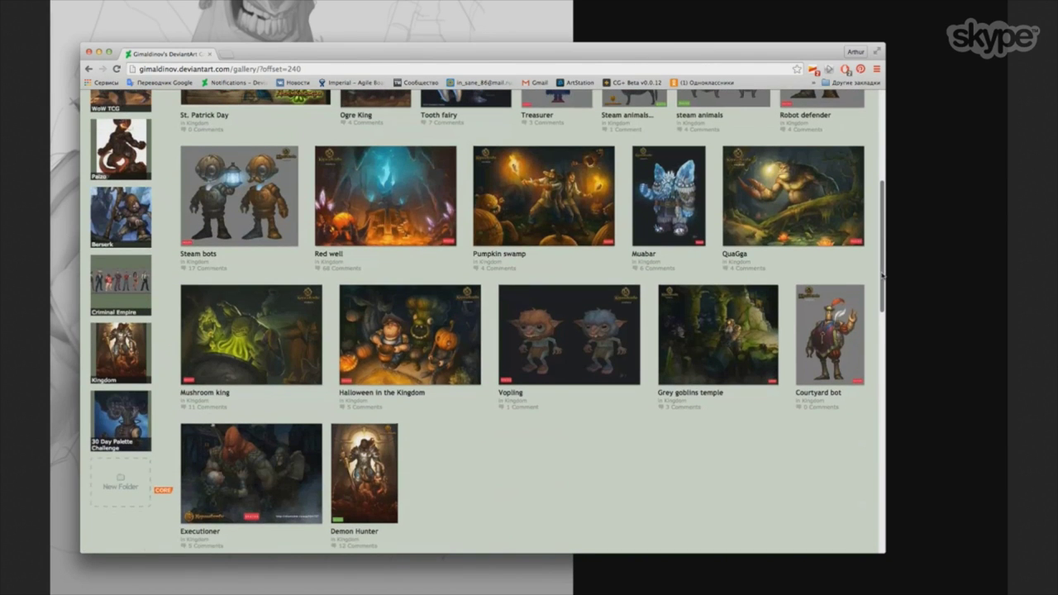
scroll(882, 275, down, 1)
click(598, 348)
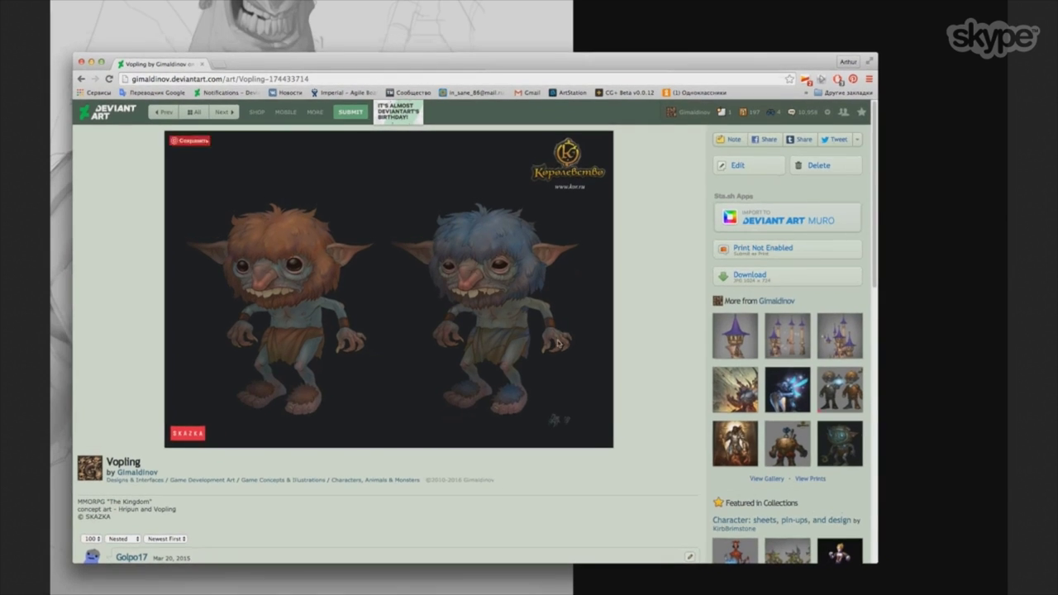
drag(559, 335, 548, 285)
right_click(549, 285)
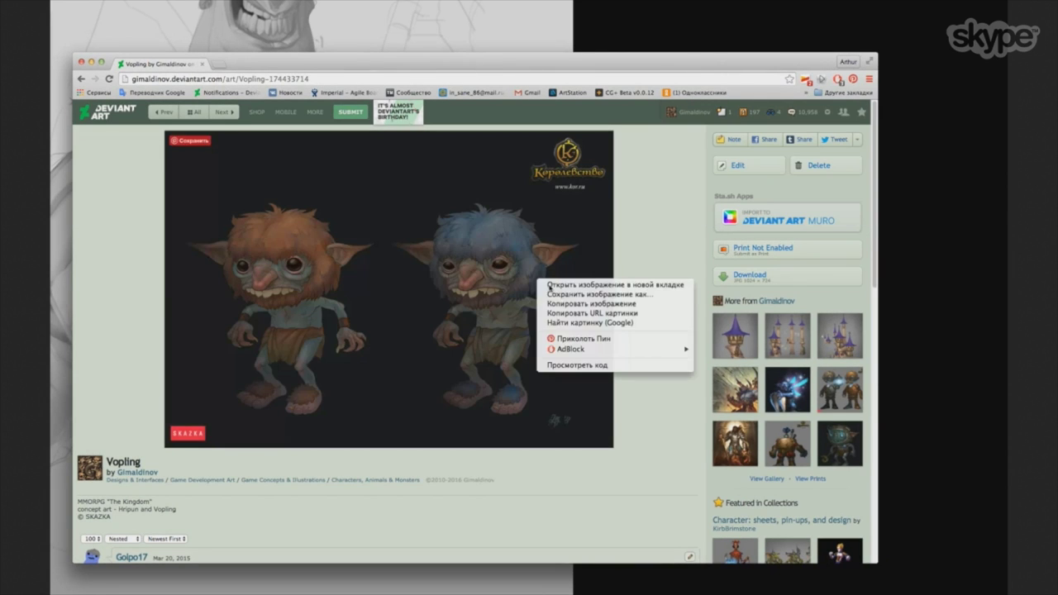
click(579, 285)
click(277, 65)
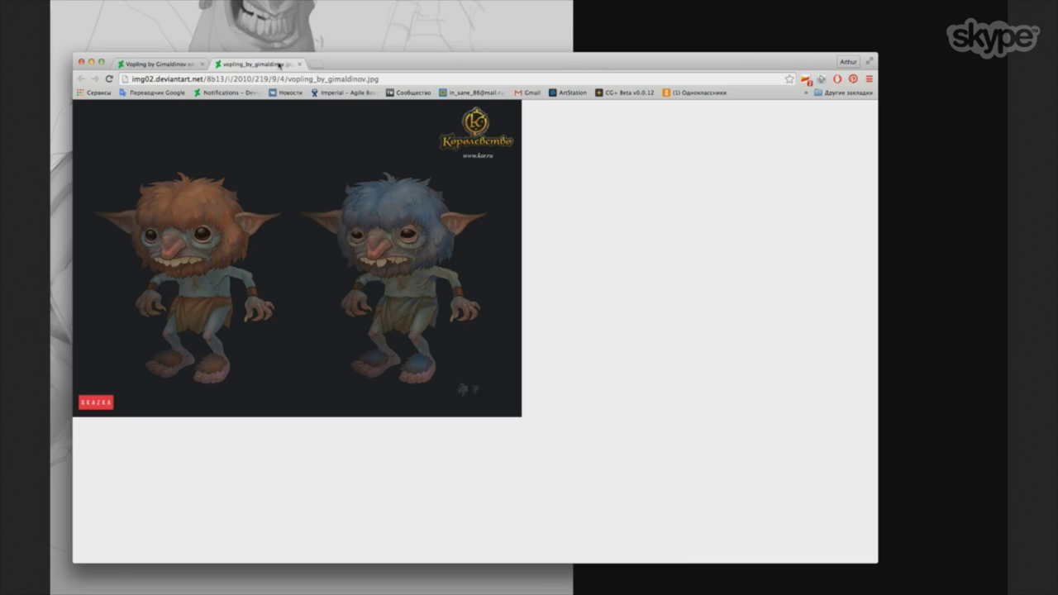
drag(508, 55, 530, 64)
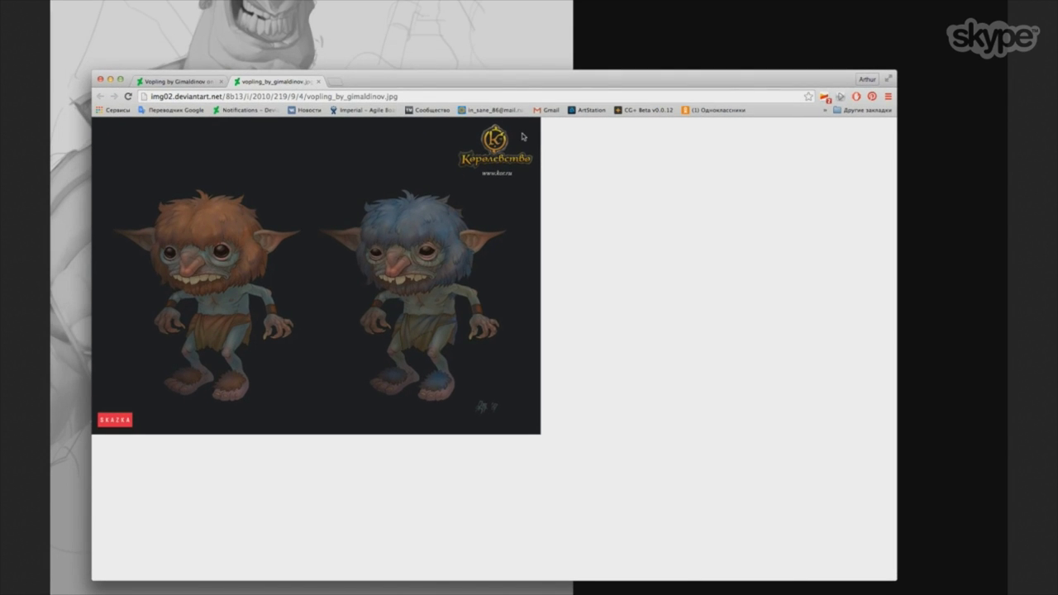
click(319, 81)
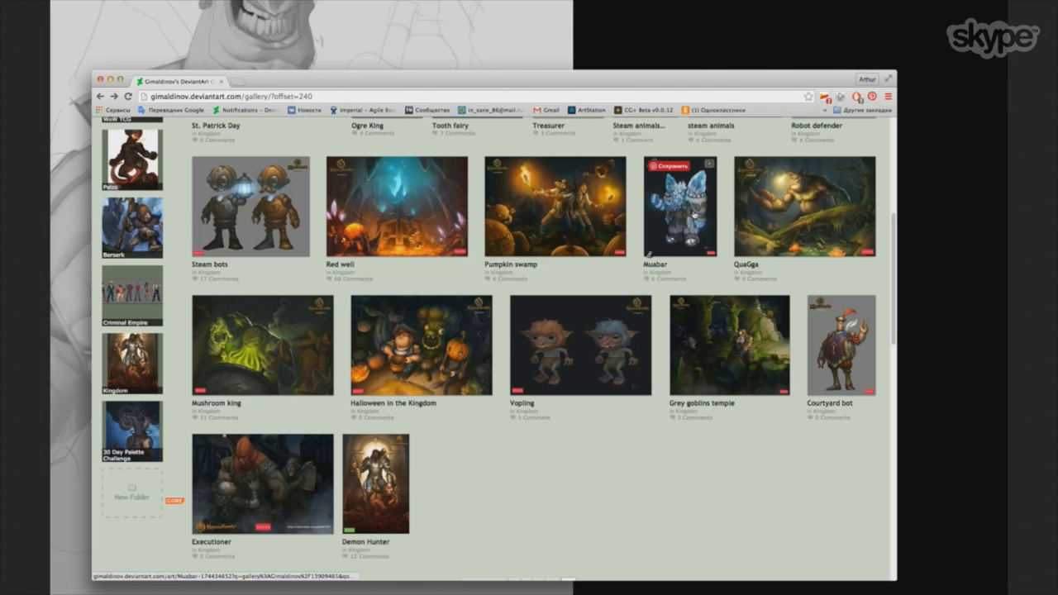
click(699, 203)
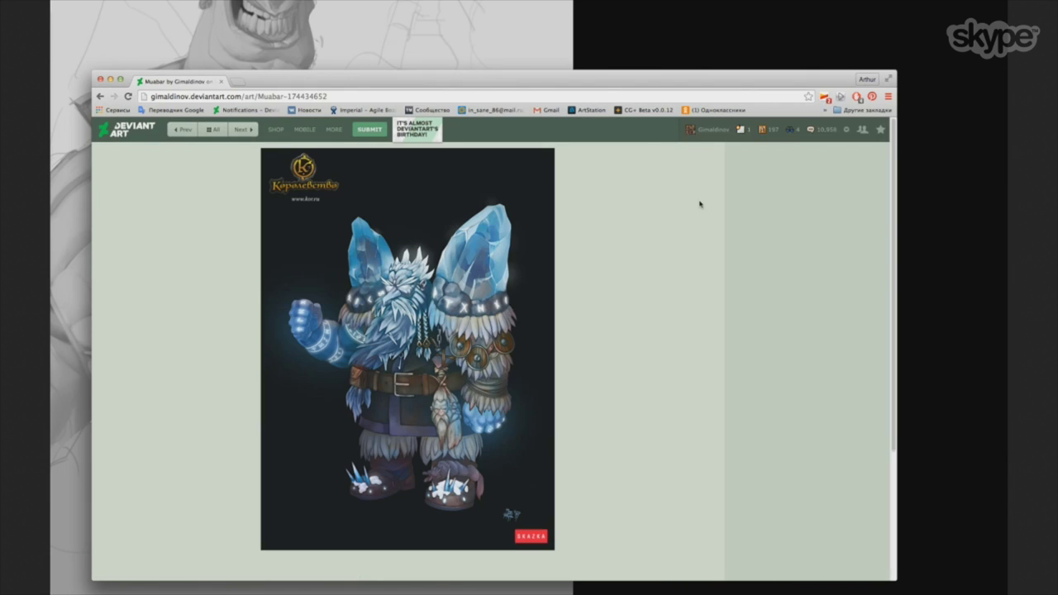
right_click(477, 406)
click(549, 410)
click(265, 81)
drag(410, 75, 399, 83)
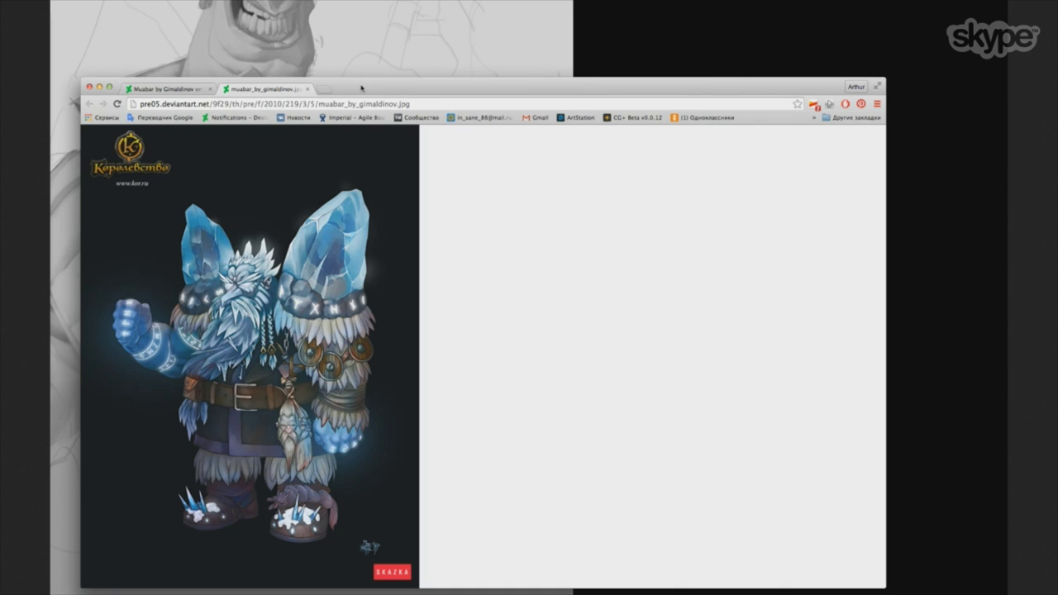
drag(361, 87, 368, 66)
click(314, 67)
click(95, 83)
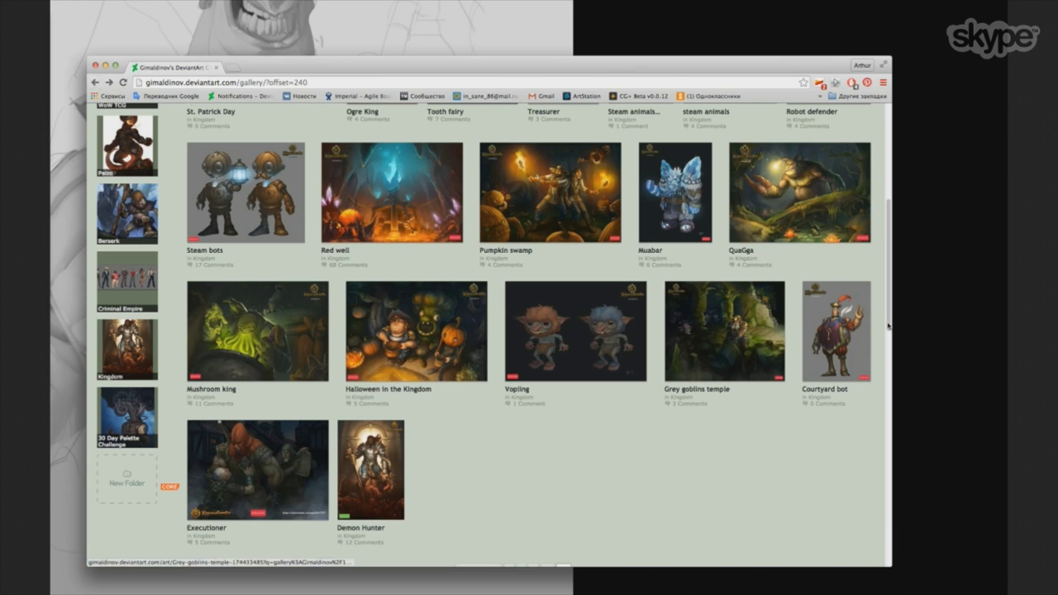
scroll(890, 267, up, 1)
scroll(890, 267, up, 3)
scroll(890, 267, up, 2)
scroll(890, 267, up, 2)
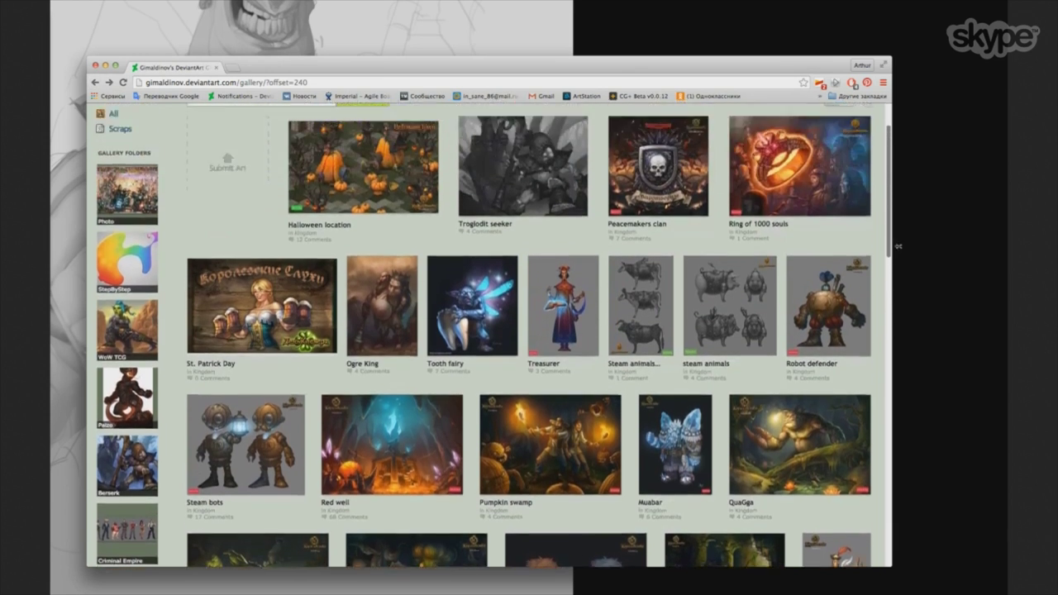
scroll(890, 206, up, 2)
drag(890, 149, 886, 169)
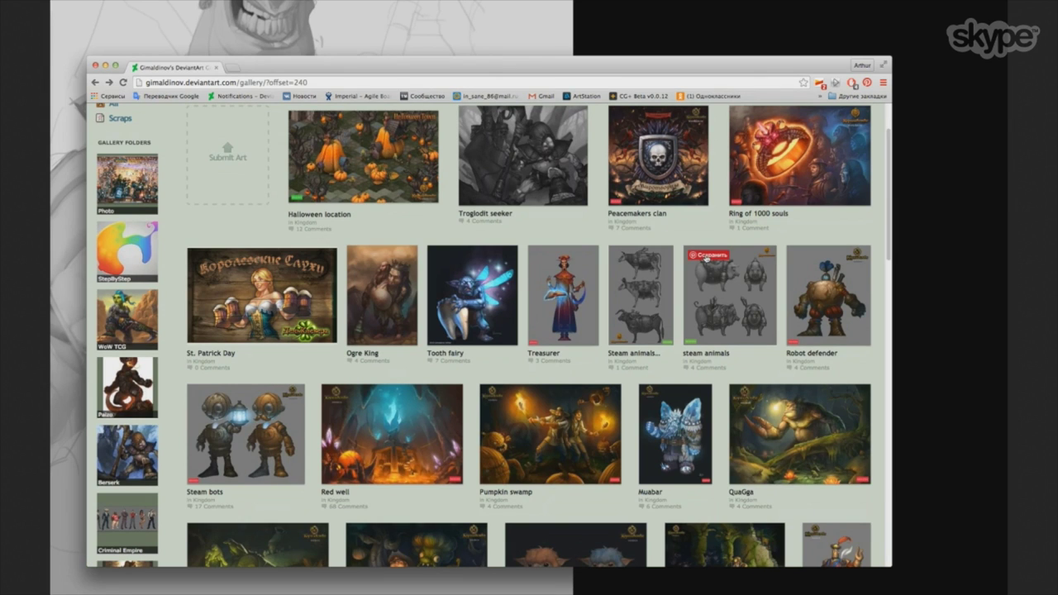
drag(886, 147, 888, 171)
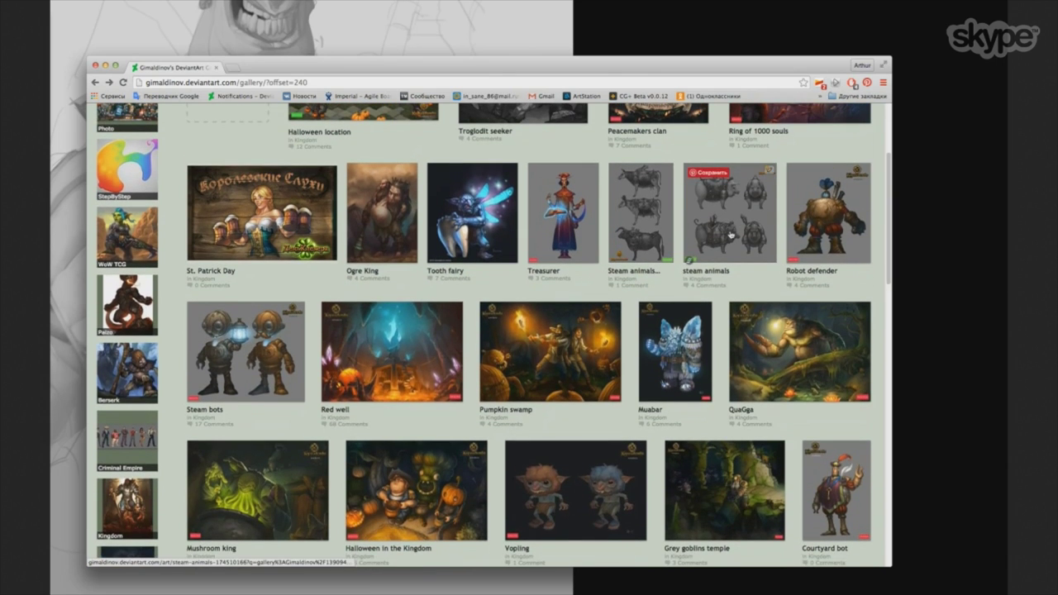
click(752, 224)
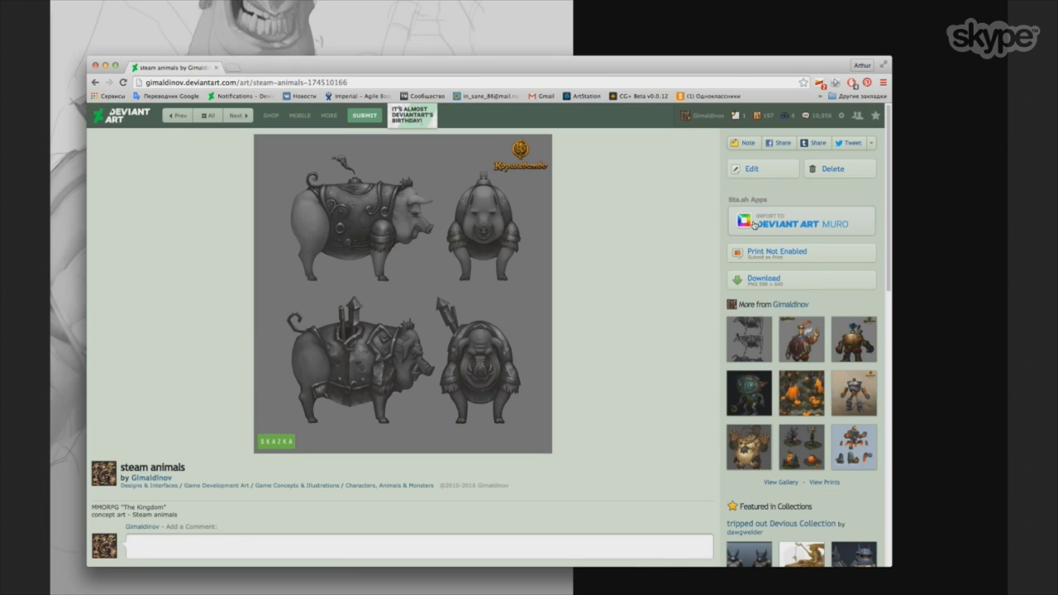
click(95, 84)
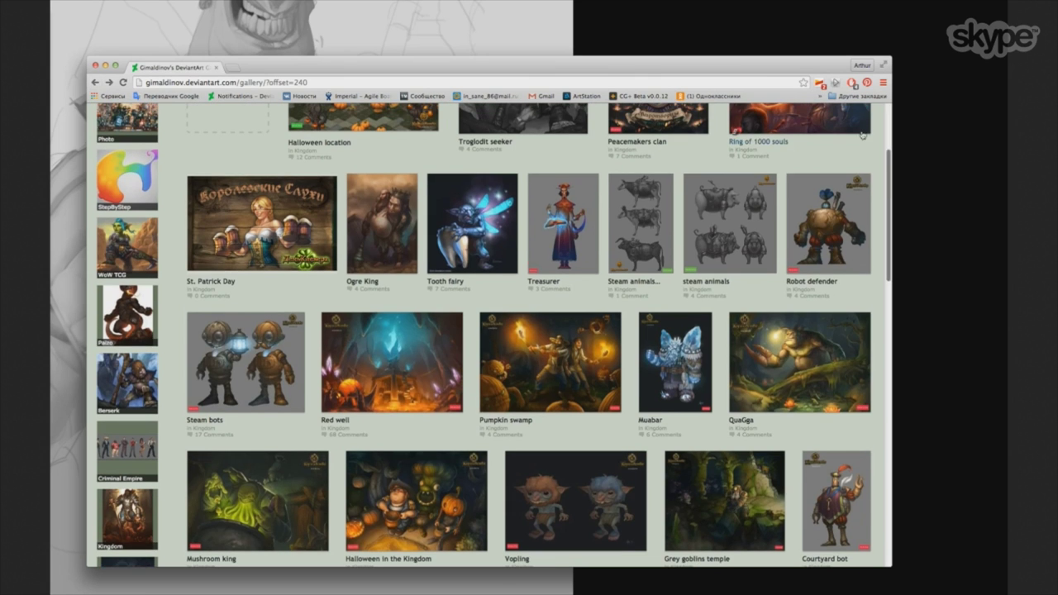
click(583, 37)
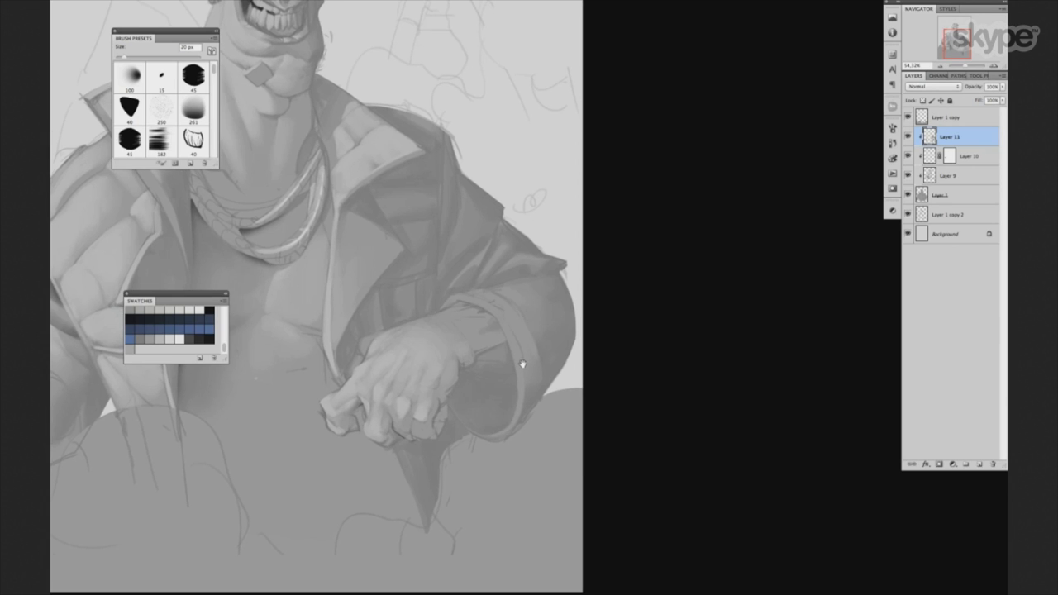
Frame the orc's head and coat and pick the 15 px round brush, enlarged to 20 px.
drag(462, 364, 609, 348)
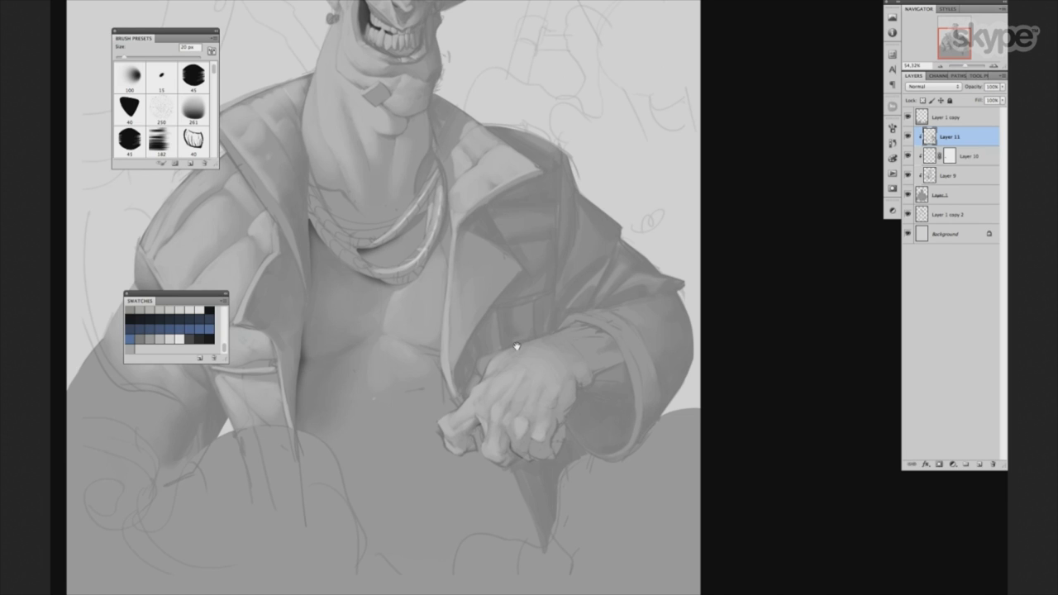
drag(516, 346, 528, 433)
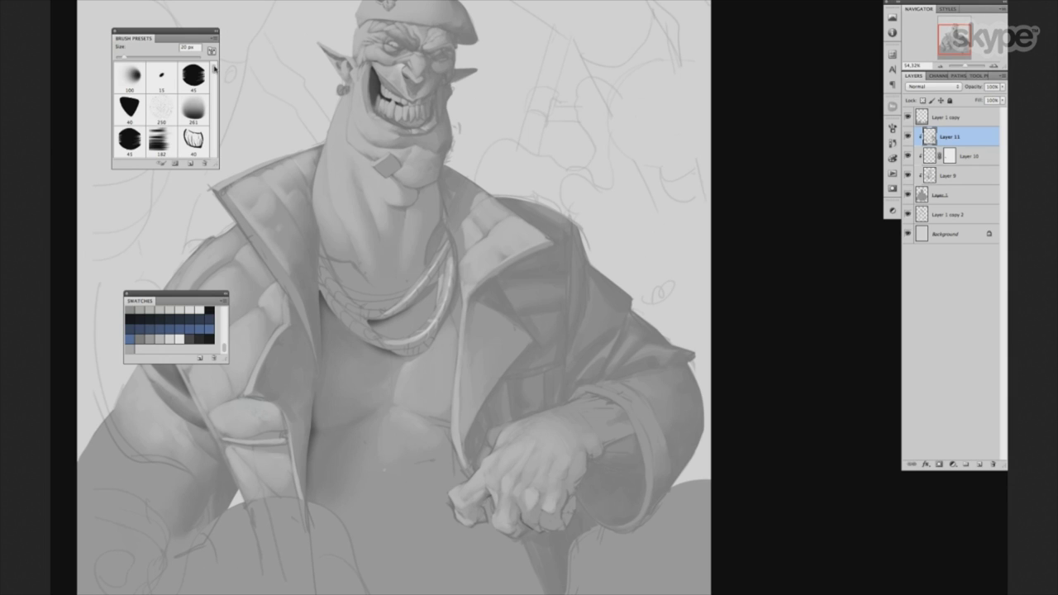
scroll(215, 71, down, 2)
click(164, 140)
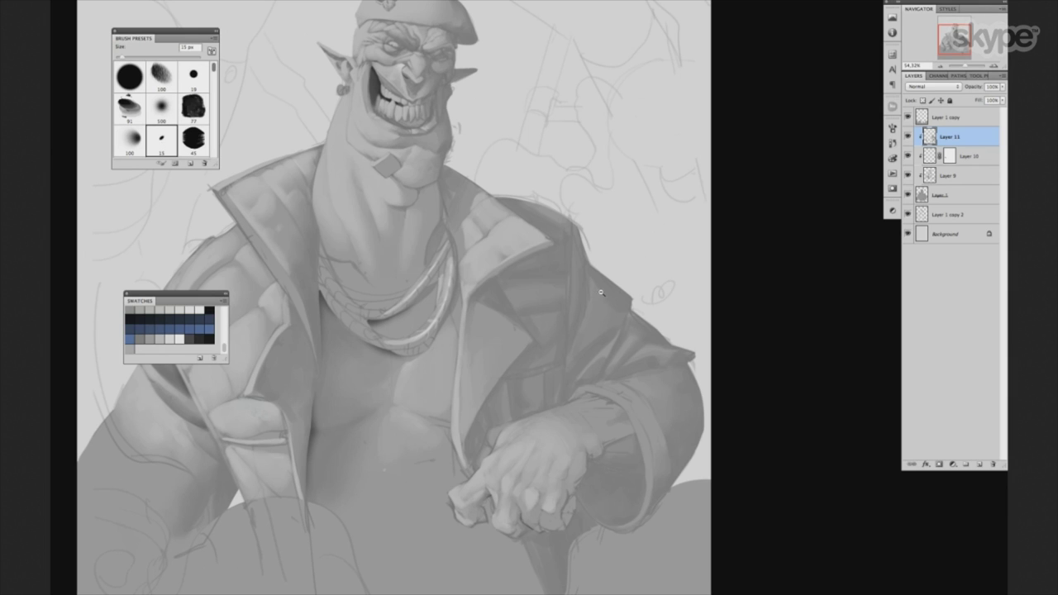
scroll(591, 297, down, 2)
scroll(595, 306, down, 3)
key(bracketright)
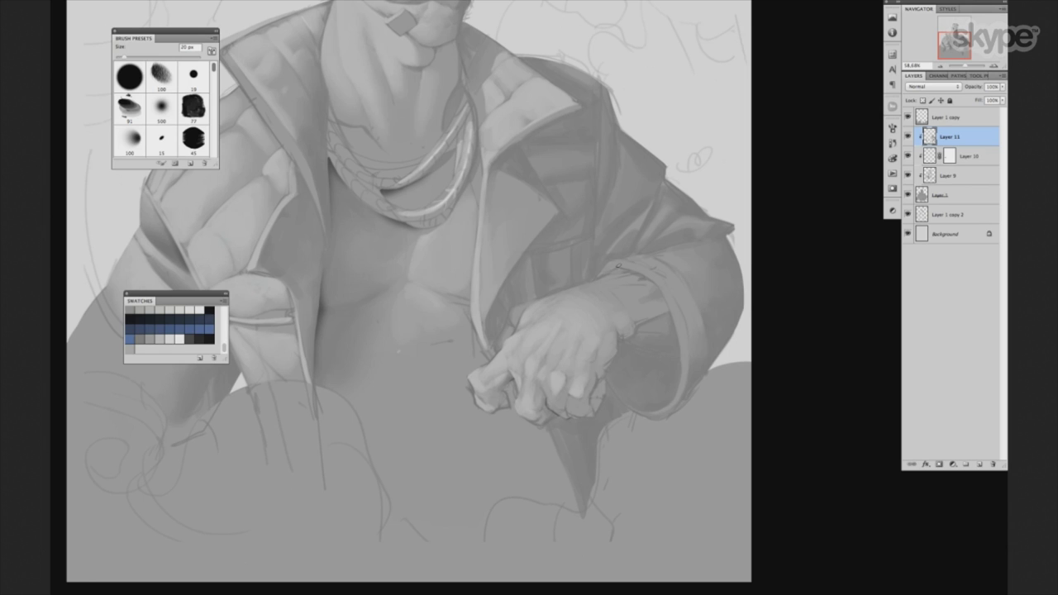
scroll(448, 301, left, 3)
scroll(496, 306, up, 1)
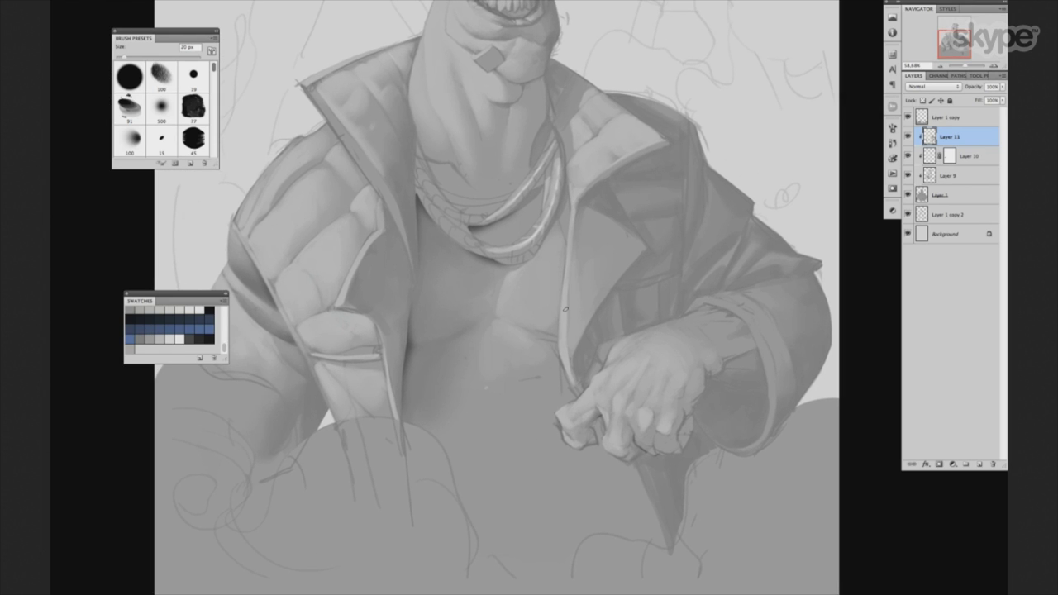
Merge the layer down into Layer 11, applying its layer mask first.
key(ctrl+e)
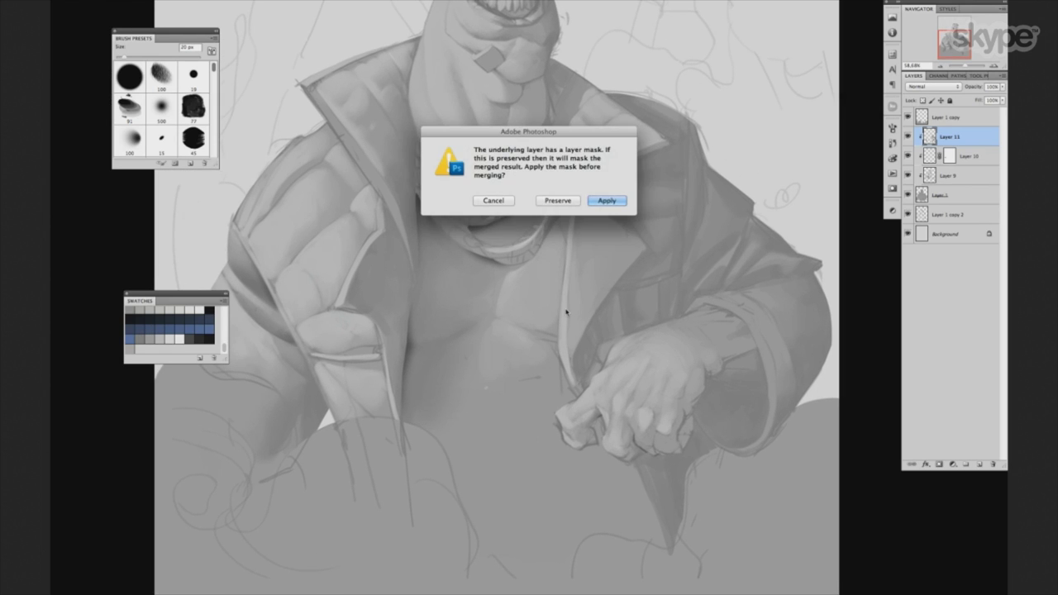
click(588, 200)
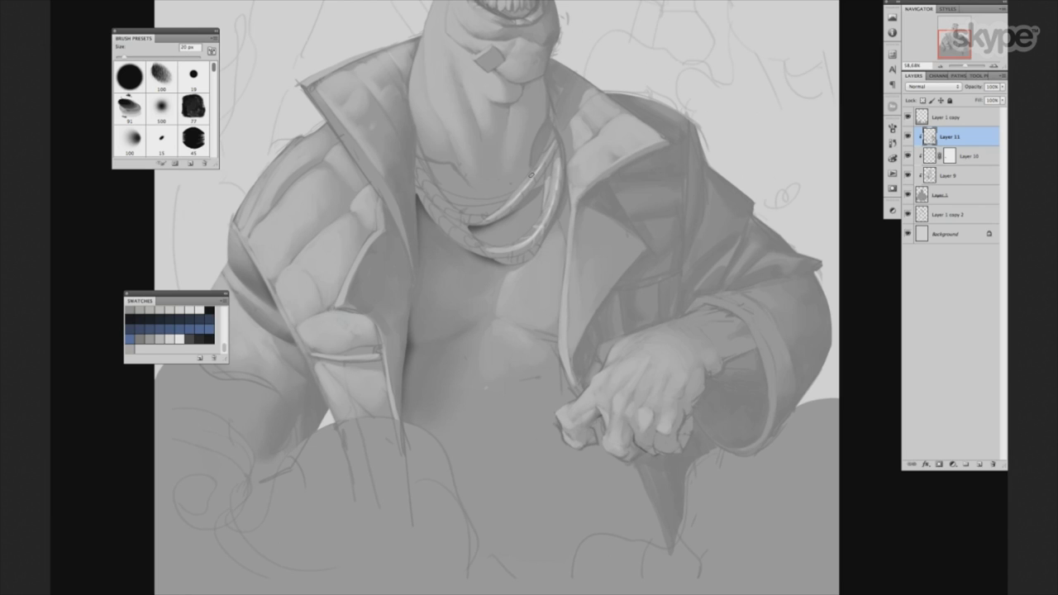
scroll(583, 314, right, 2)
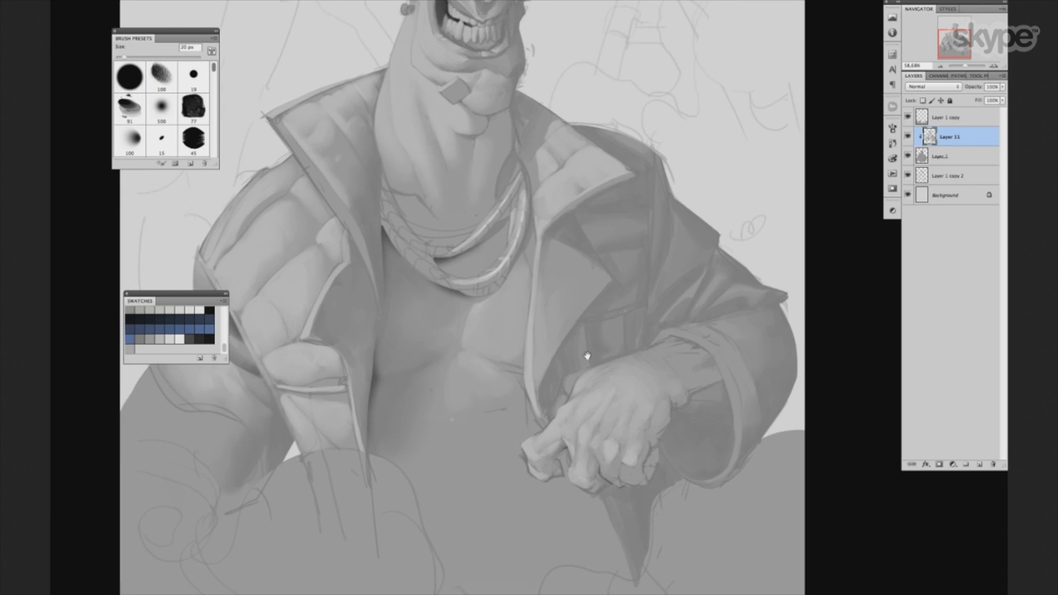
scroll(591, 330, up, 2)
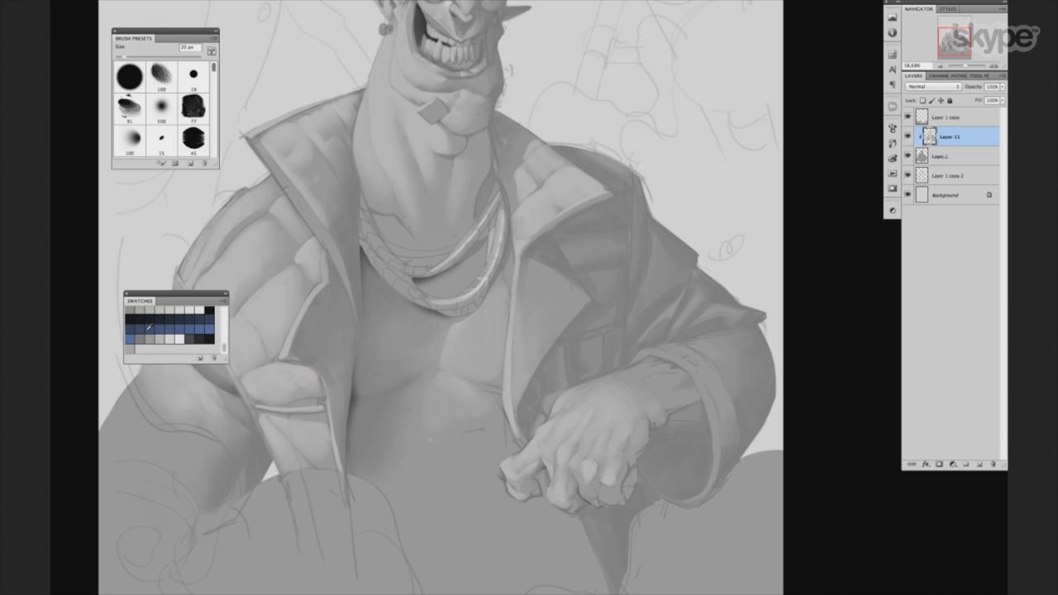
scroll(531, 243, up, 2)
Zoom in on the head, cycle through triangle and textured brush sets, and size the brush to 20 px.
scroll(565, 278, up, 2)
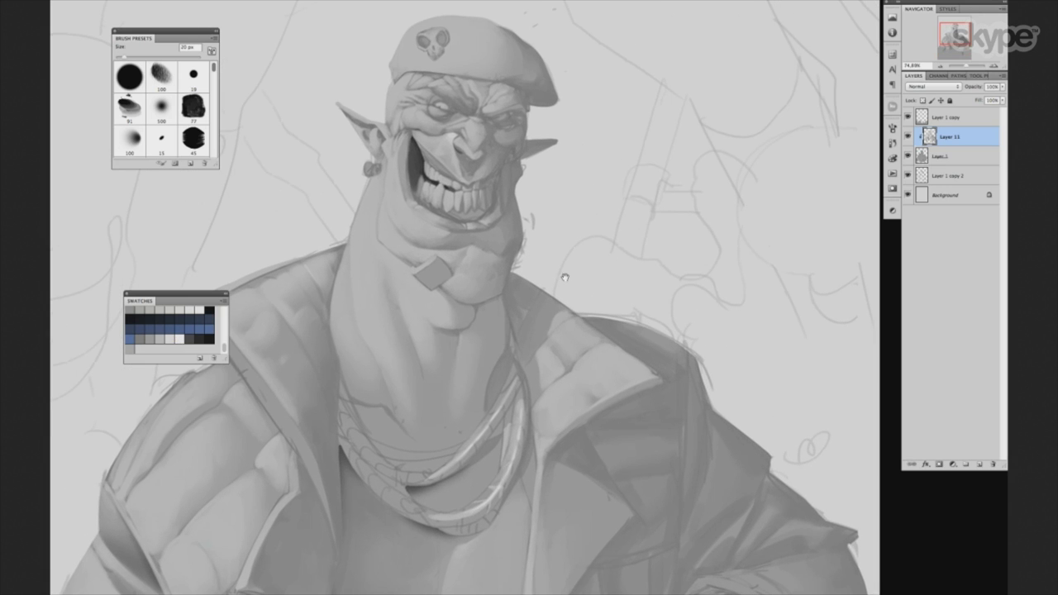
key(bracketright)
key(bracketright)
key(bracketleft)
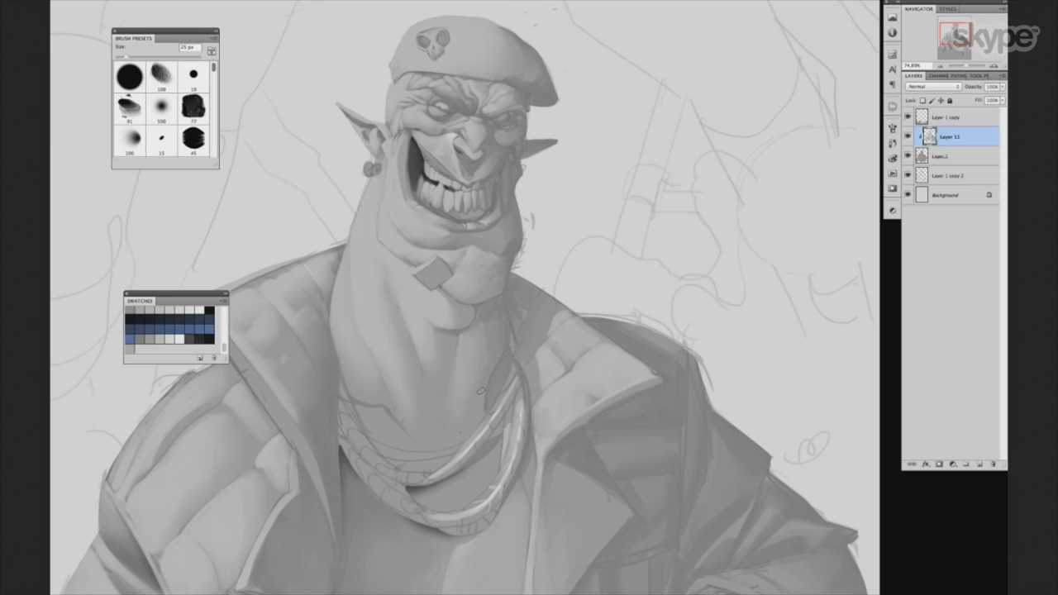
key(bracketright)
key(bracketright)
key(bracketright)
key(bracketright)
key(period)
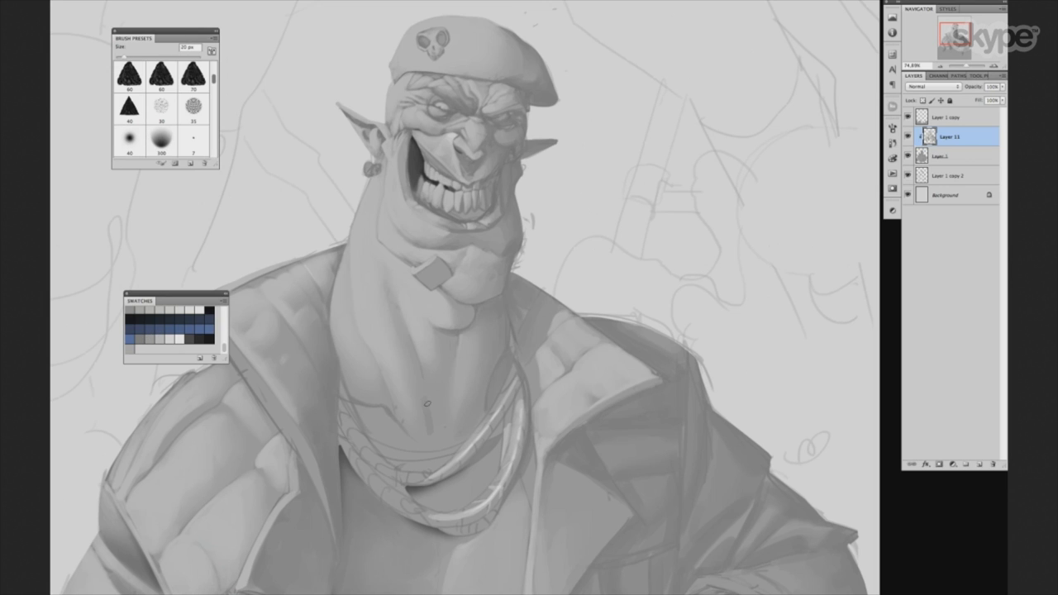
key(period)
key(bracketright)
key(bracketright)
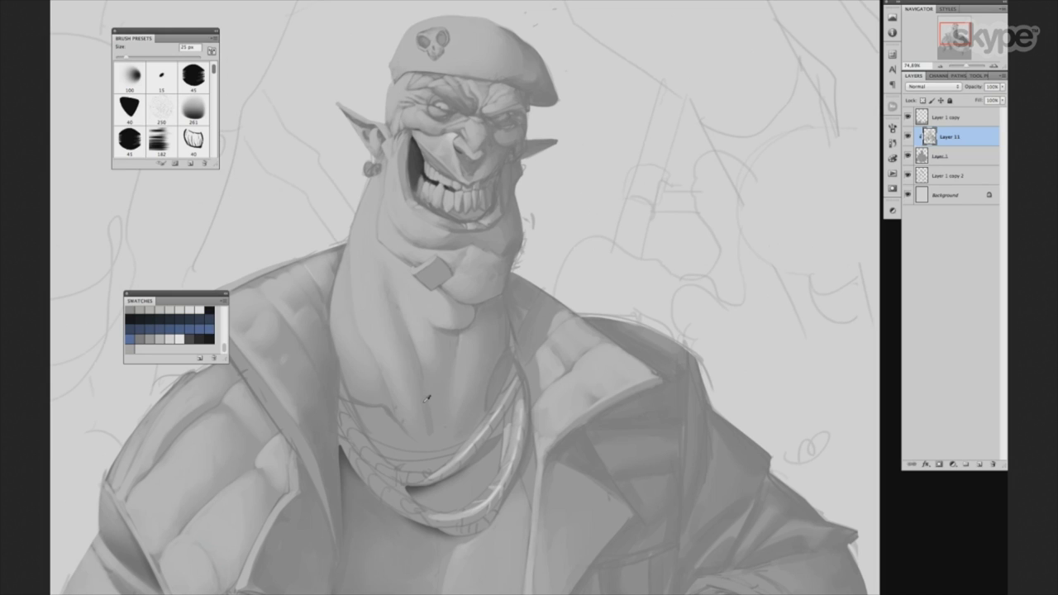
key(period)
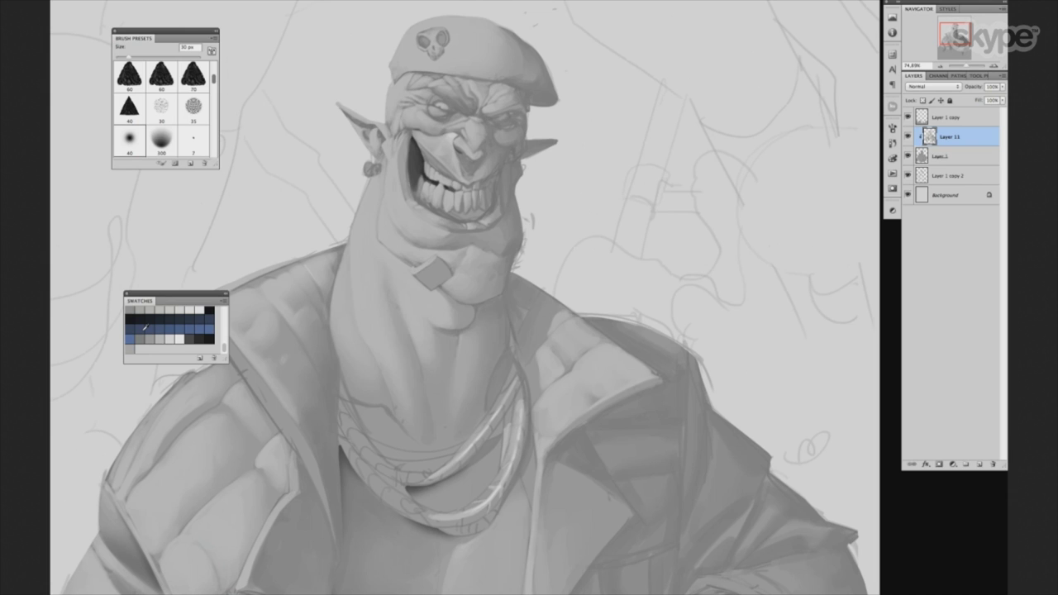
key(bracketleft)
drag(349, 355, 336, 308)
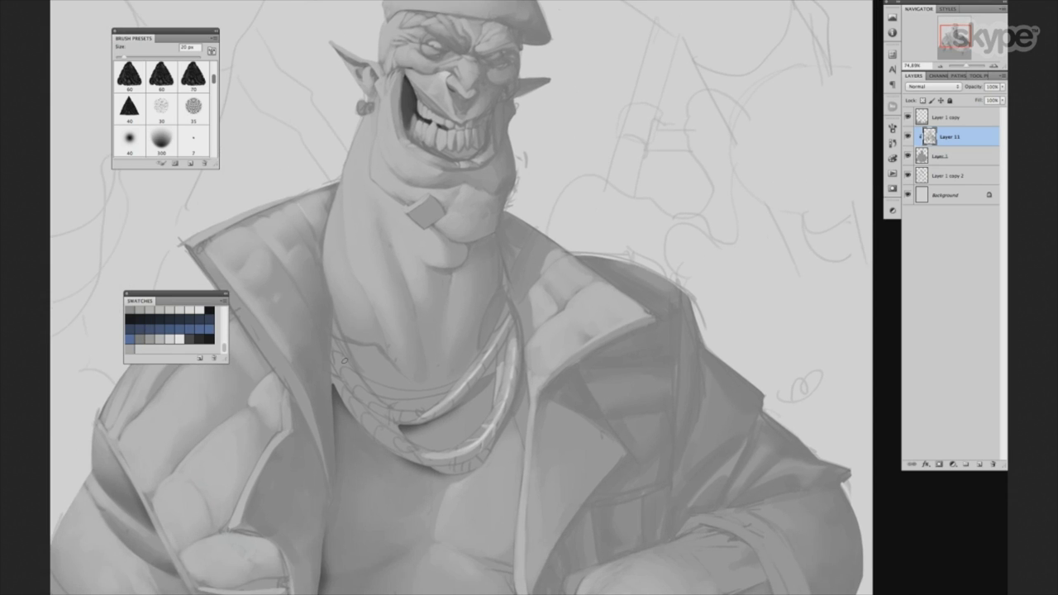
Try different brush tips and sizes, settling on a round brush of about 9 px.
key(period)
key(period)
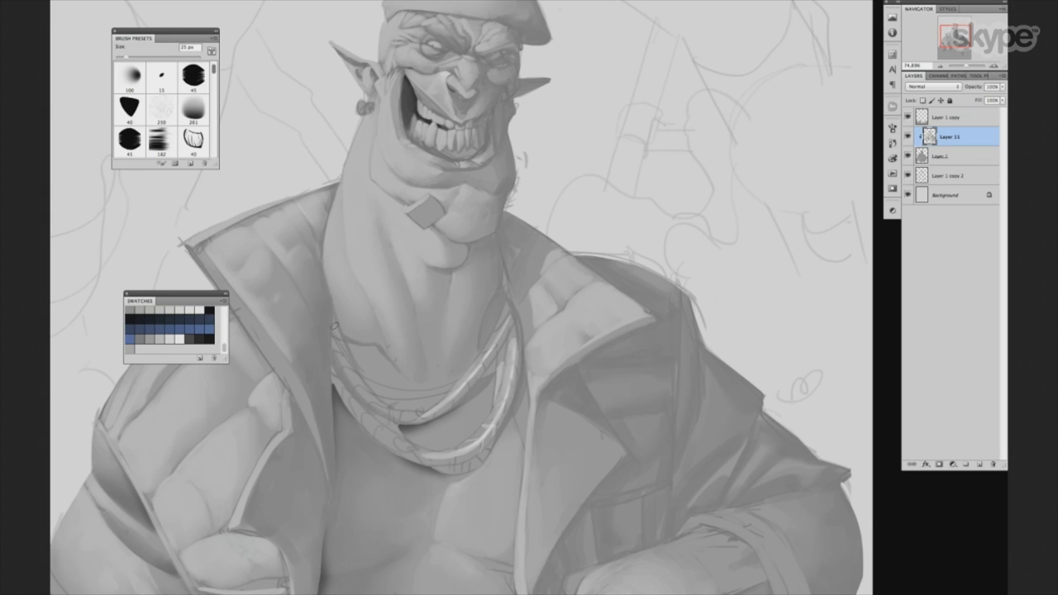
key(bracketleft)
key(period)
key(bracketleft)
key(bracketright)
key(bracketright)
key(bracketright)
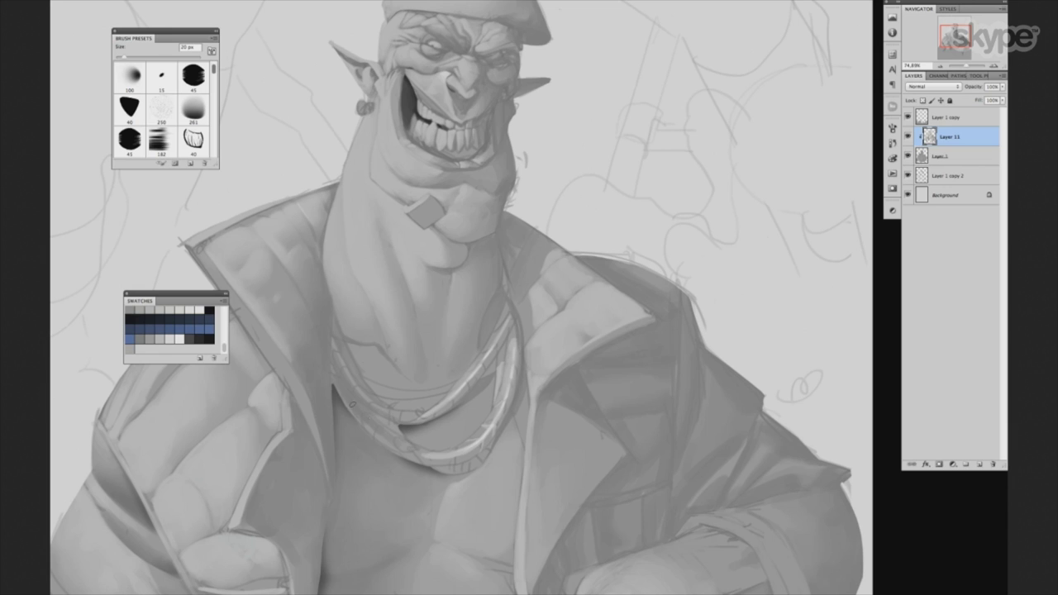
click(161, 77)
key(bracketleft)
key(bracketright)
key(bracketright)
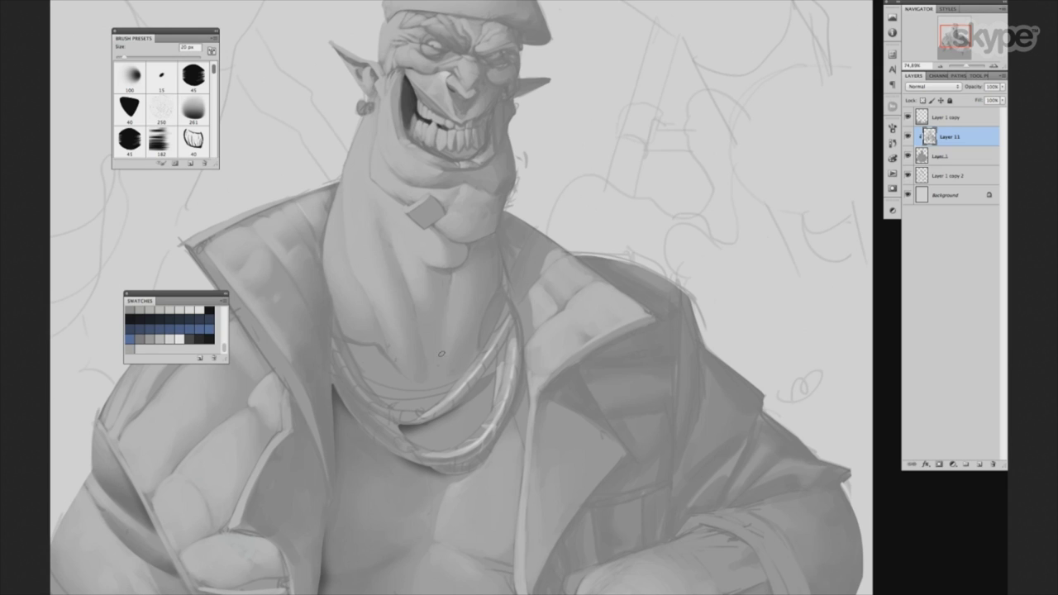
key(bracketleft)
key(bracketleft)
key(bracketleft)
key(bracketright)
key(bracketright)
key(bracketright)
key(bracketleft)
key(bracketleft)
Zoom in on the chain and push its contours slightly downward with an 8 px brush.
scroll(519, 343, up, 1)
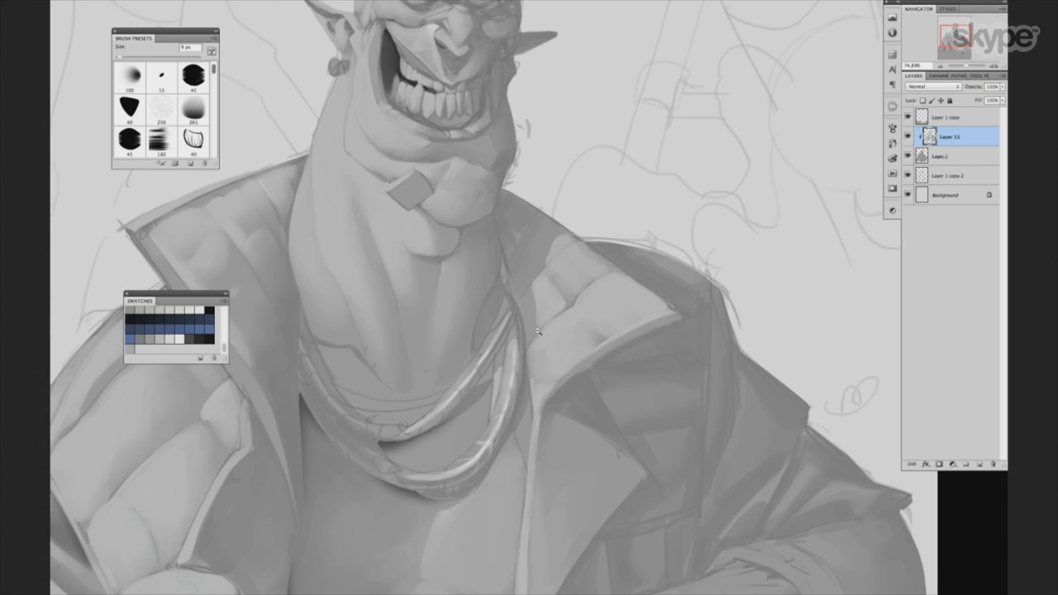
scroll(519, 343, up, 1)
scroll(504, 335, up, 1)
key(bracketright)
key(bracketright)
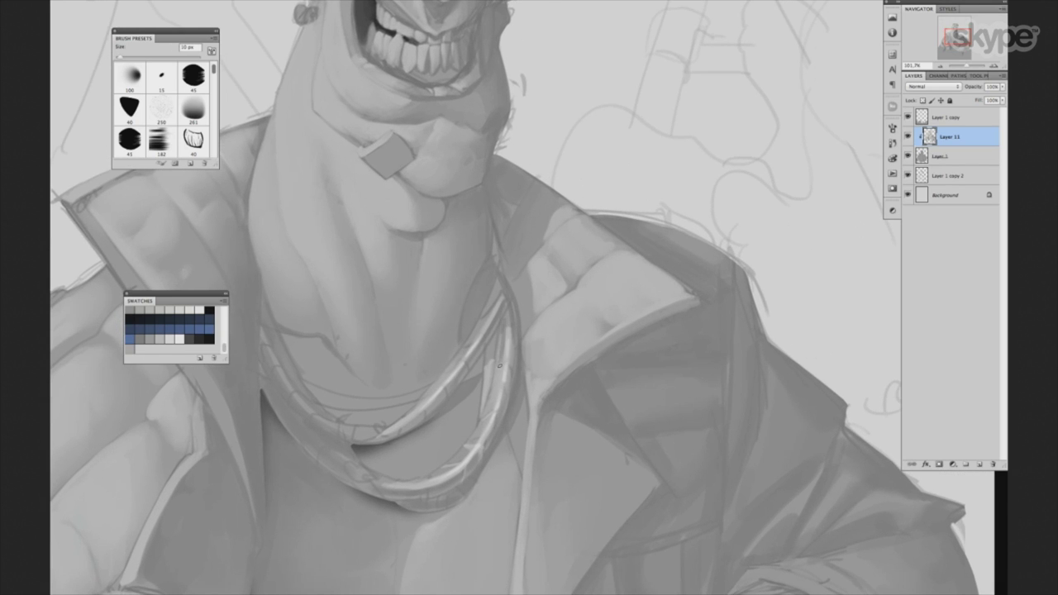
key(bracketleft)
key(bracketleft)
drag(544, 320, 512, 295)
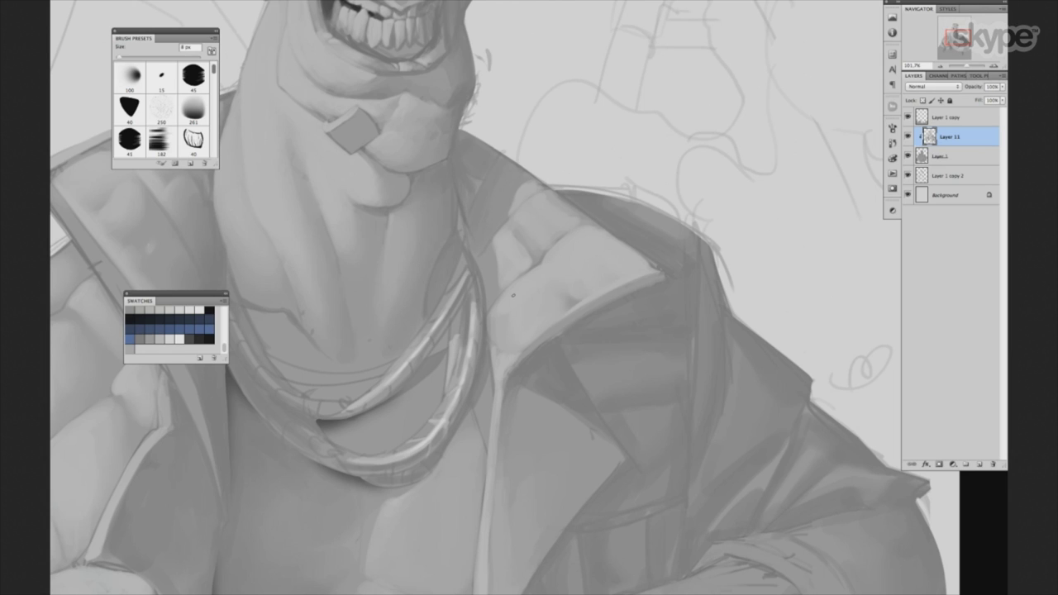
drag(510, 288, 474, 258)
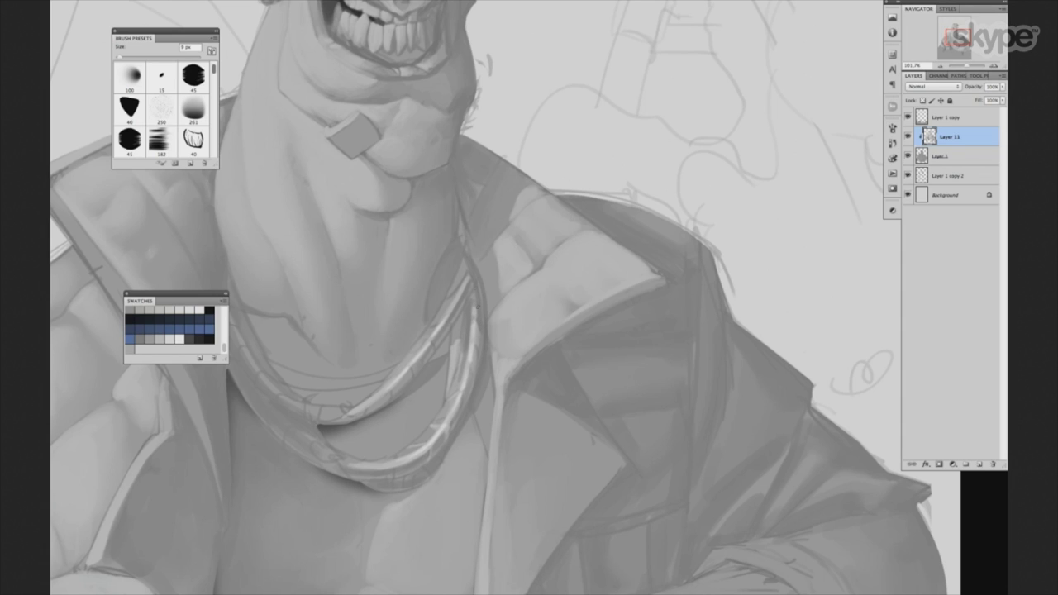
With the 15 px hard round brush at 9 px, paint a dark stroke along the chain's underside.
key(period)
key(bracketleft)
key(bracketleft)
key(bracketleft)
drag(496, 391, 535, 325)
key(bracketright)
key(bracketleft)
key(bracketright)
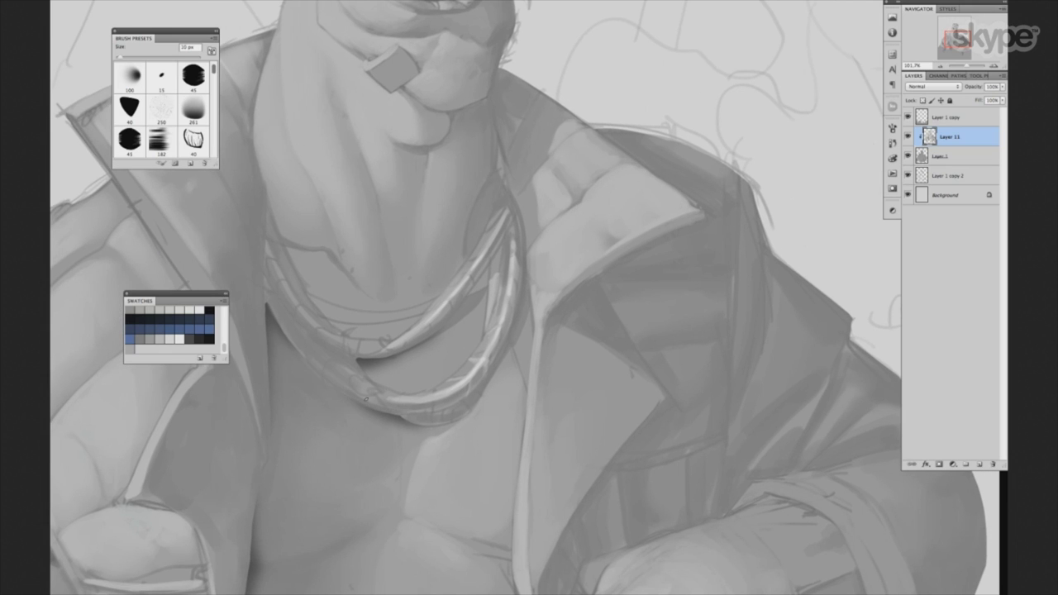
key(bracketleft)
key(bracketleft)
key(bracketleft)
drag(328, 371, 361, 365)
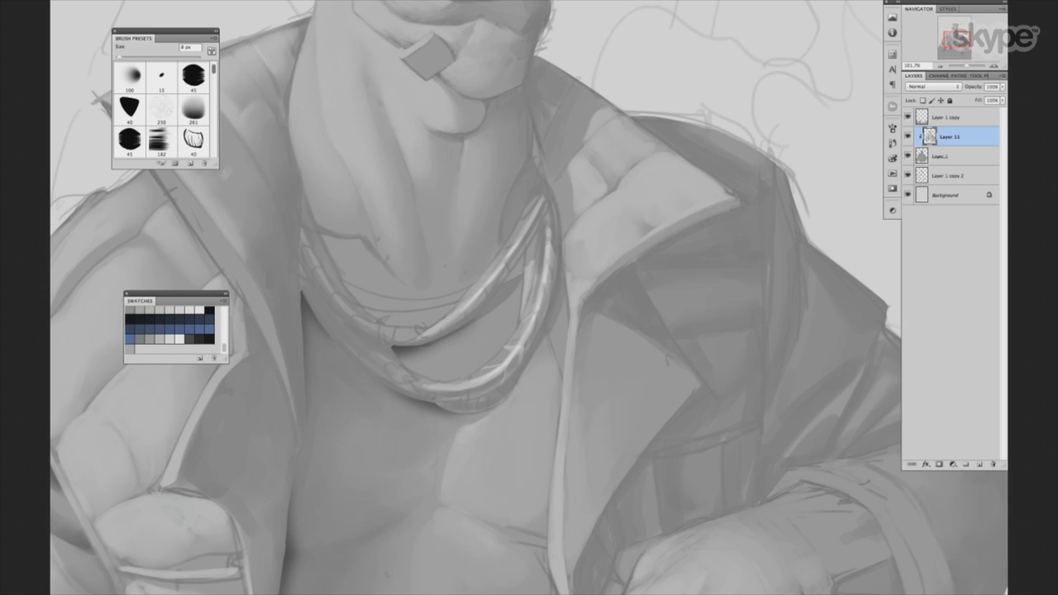
drag(431, 400, 482, 395)
Try a white loop stroke around the chain, undo it, and zoom back out.
drag(647, 242, 618, 331)
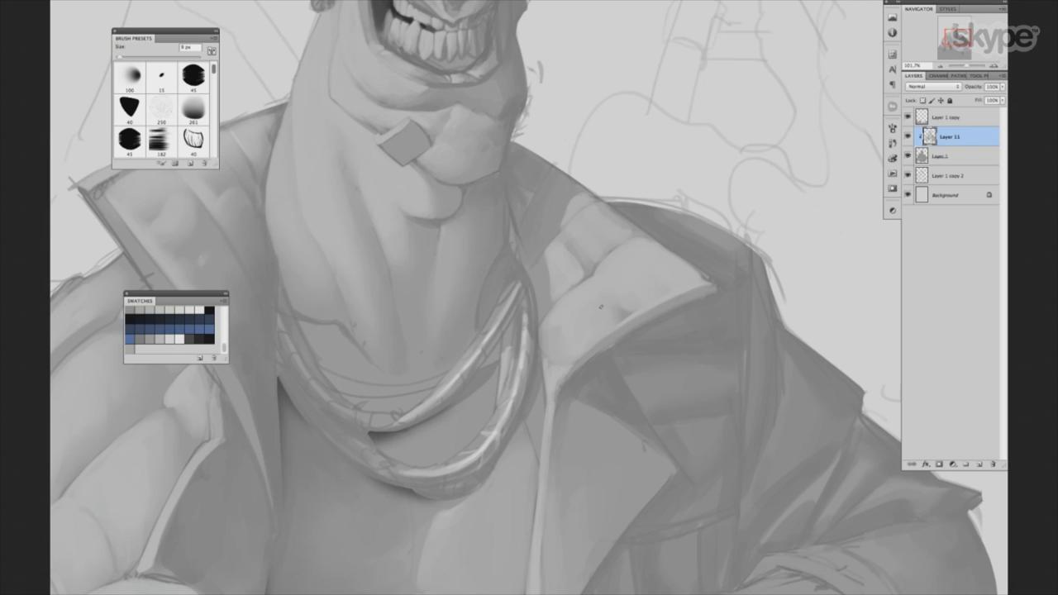
scroll(550, 364, up, 2)
drag(546, 311, 615, 347)
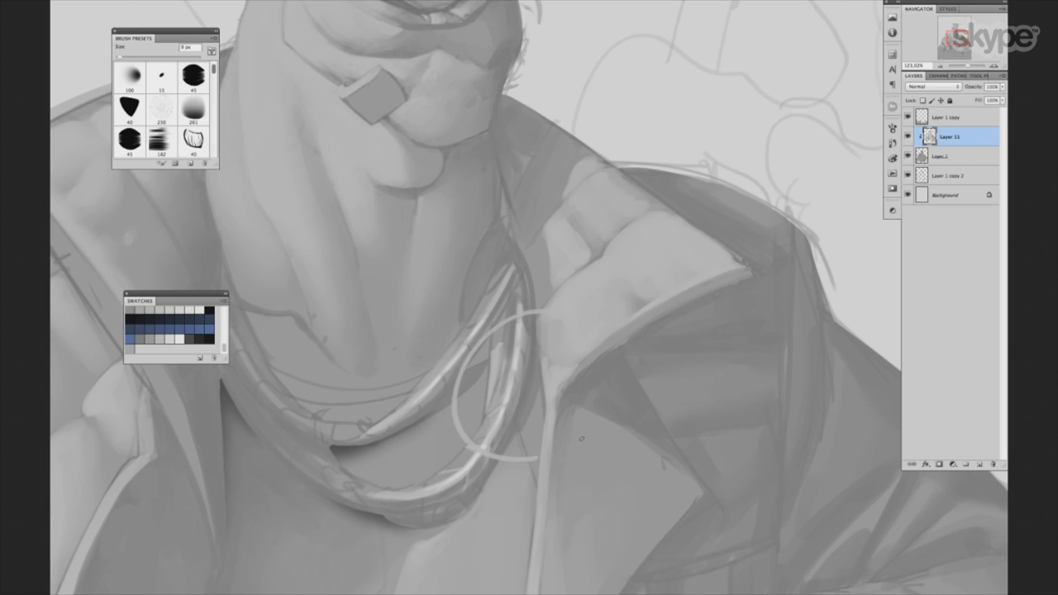
key(ctrl+z)
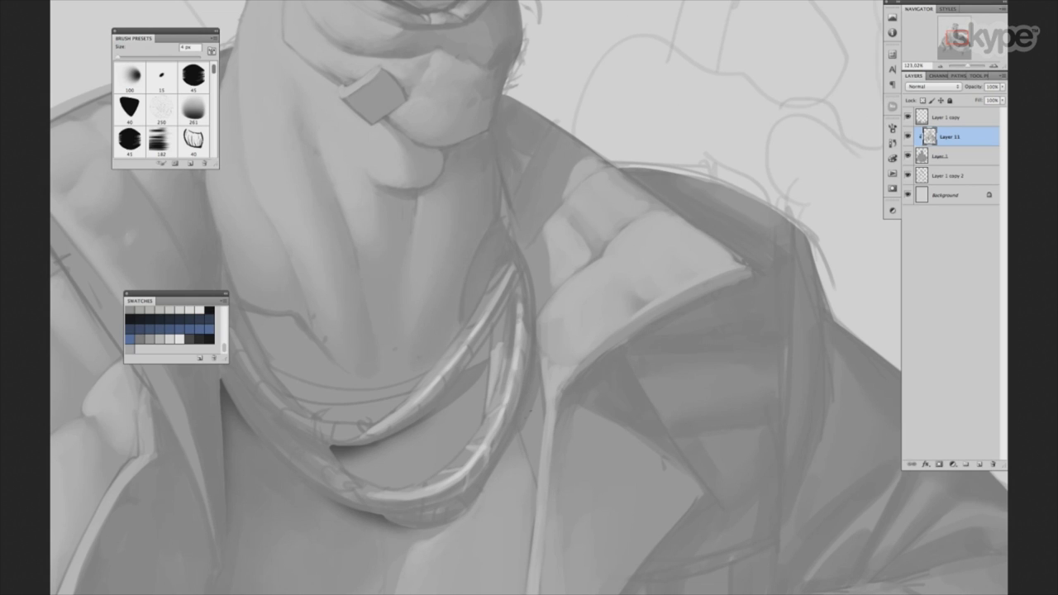
scroll(592, 380, down, 2)
scroll(592, 379, down, 1)
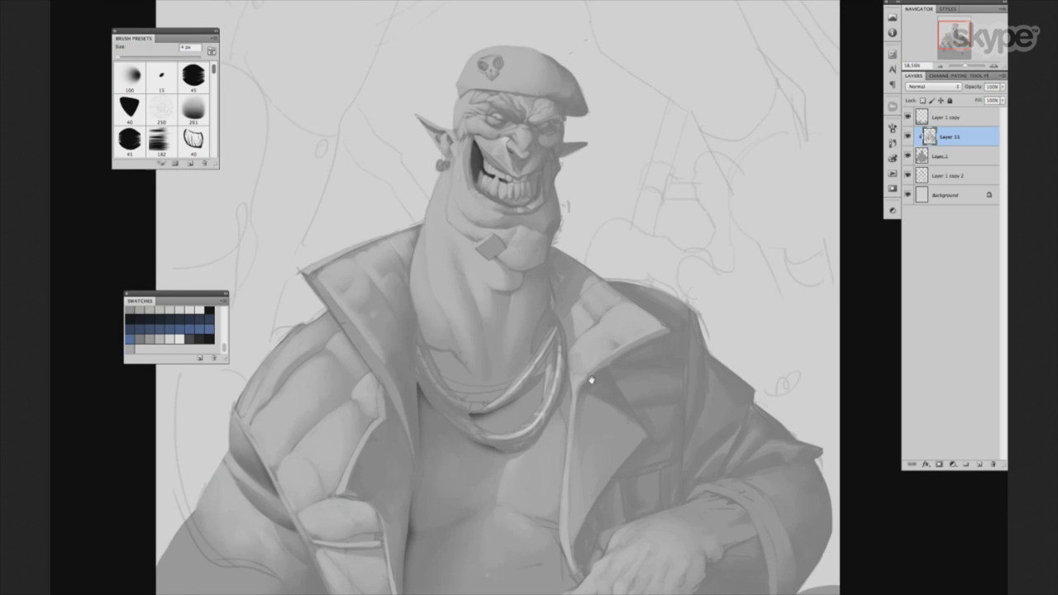
Draw demonstration arrows and a jaw-to-chain guide line, then remove them.
scroll(592, 380, up, 1)
scroll(611, 367, up, 1)
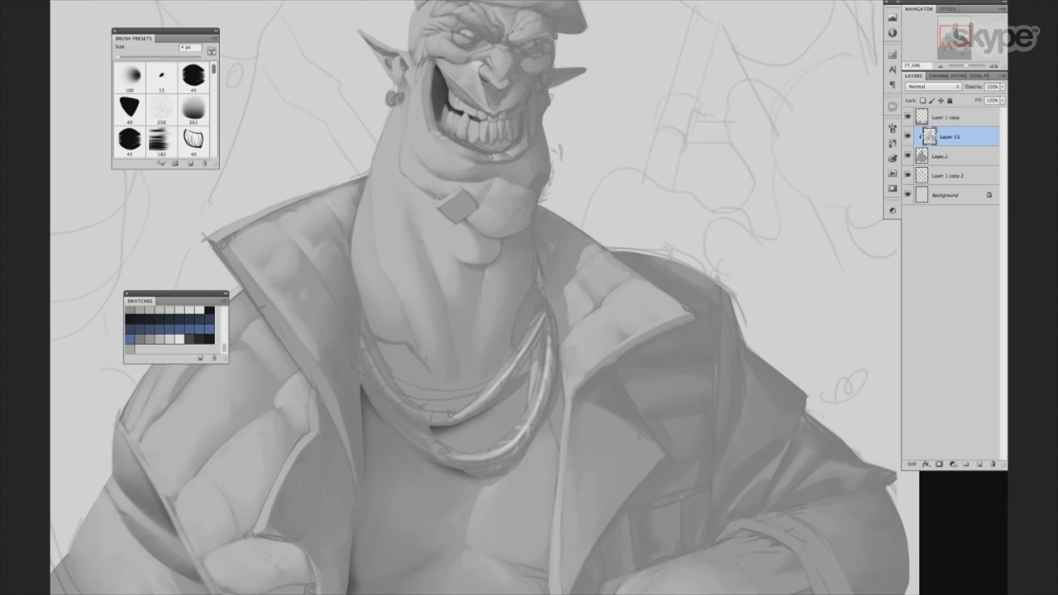
drag(562, 388, 531, 387)
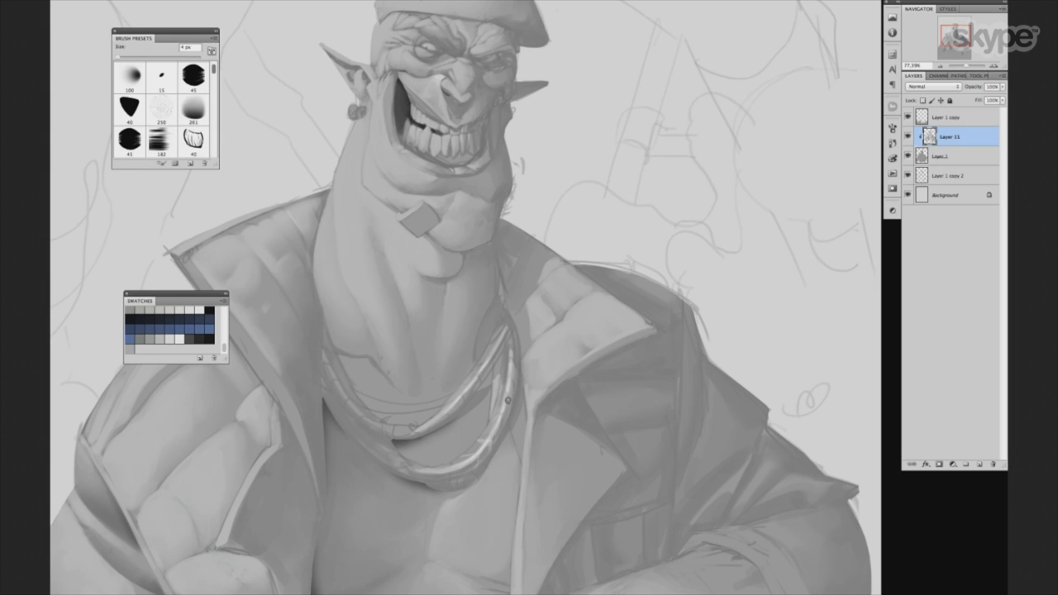
drag(532, 399, 507, 400)
drag(509, 463, 508, 398)
mouse_move(509, 398)
mouse_down()
mouse_move(504, 413)
mouse_move(514, 419)
mouse_up()
key(ctrl+alt+z)
key(ctrl+alt+z)
key(ctrl+alt+z)
key(ctrl+alt+z)
mouse_move(343, 150)
mouse_down()
mouse_move(535, 393)
mouse_move(507, 397)
mouse_up()
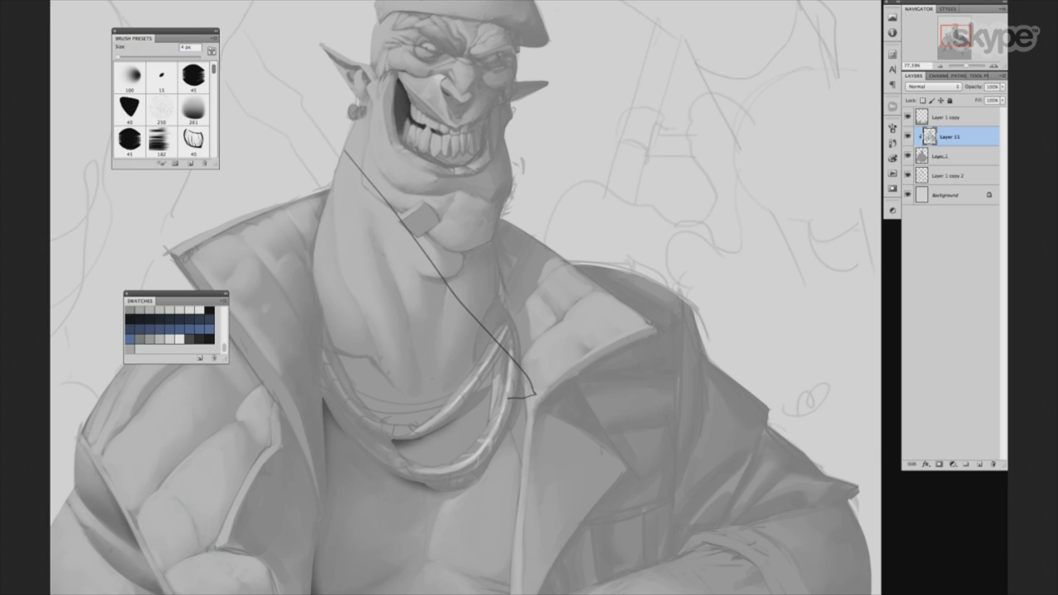
mouse_move(528, 390)
mouse_down()
mouse_move(511, 379)
mouse_move(512, 410)
mouse_up()
key(ctrl+alt+z)
key(ctrl+alt+z)
key(ctrl+alt+z)
key(ctrl+alt+z)
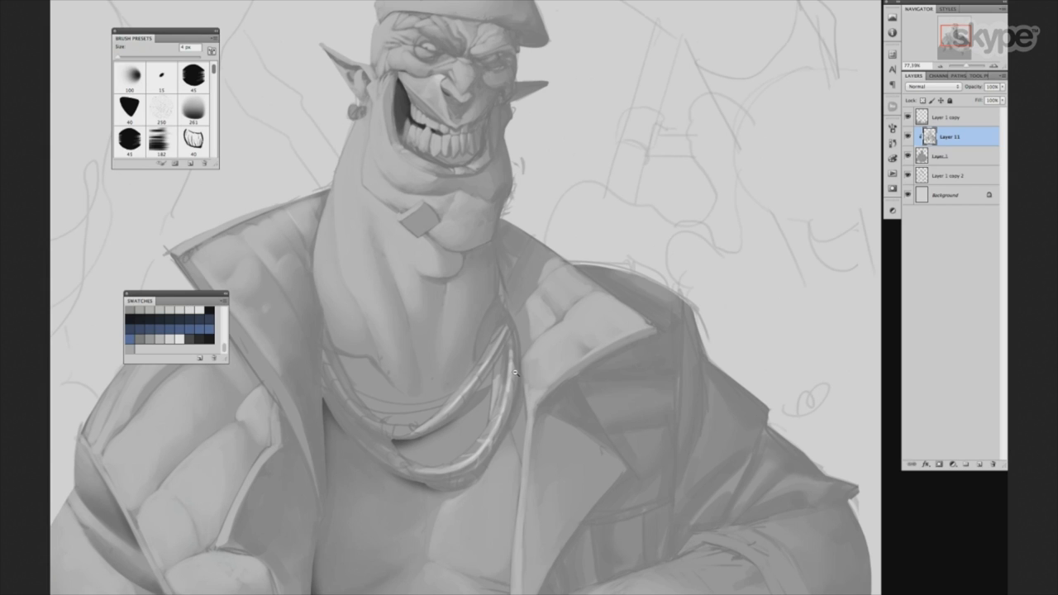
Paint dark shading down the chain with the 15 px preset shrunk to 8 px.
scroll(520, 372, up, 3)
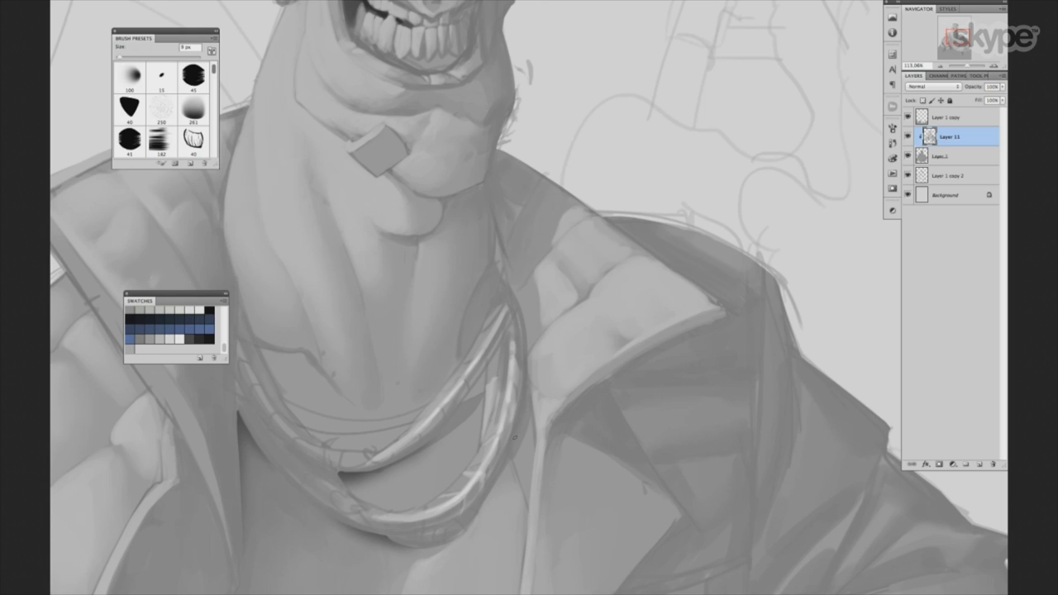
key(.)
scroll(575, 372, down, 1)
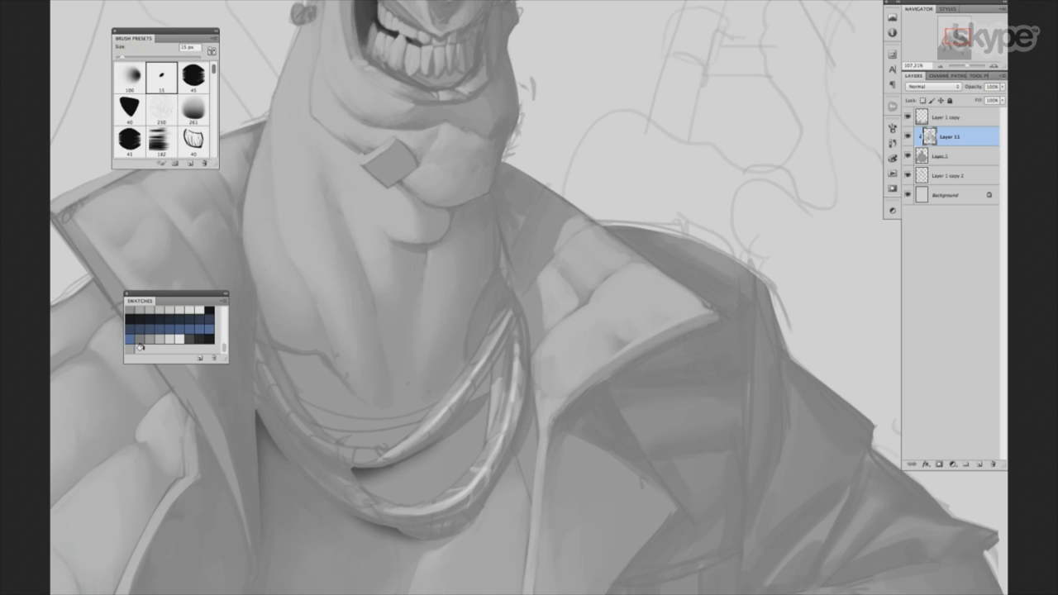
key(bracketleft)
key(bracketleft)
key(bracketleft)
drag(495, 379, 487, 430)
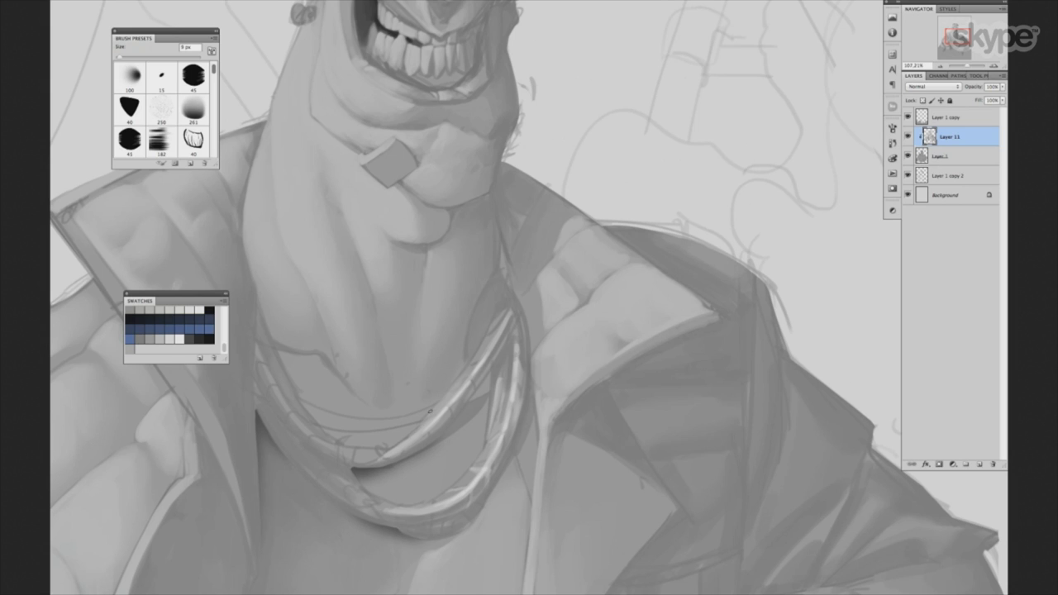
key(bracketright)
key(bracketright)
drag(511, 313, 549, 280)
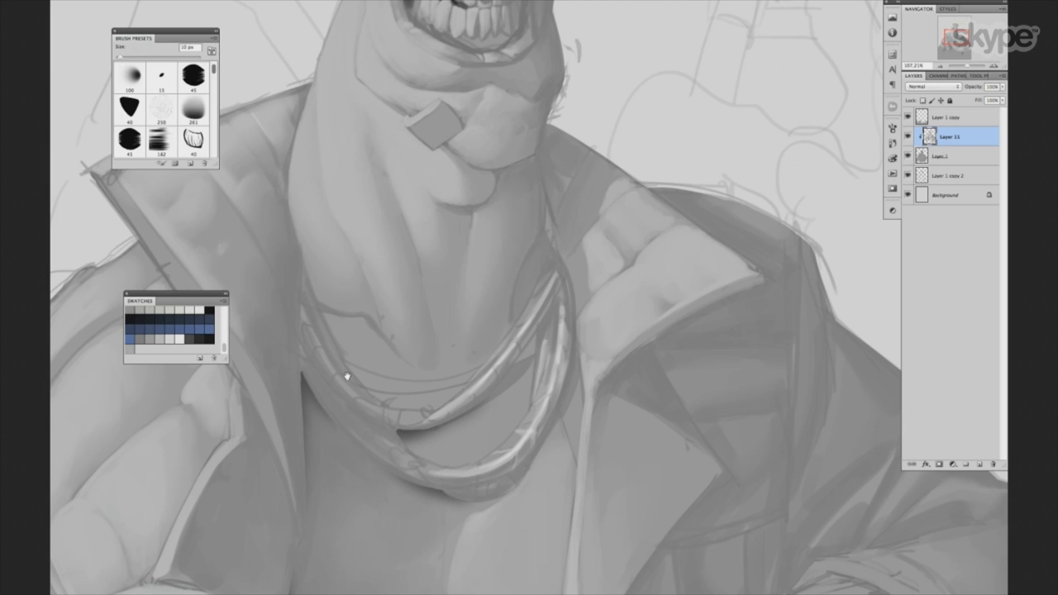
scroll(589, 360, down, 2)
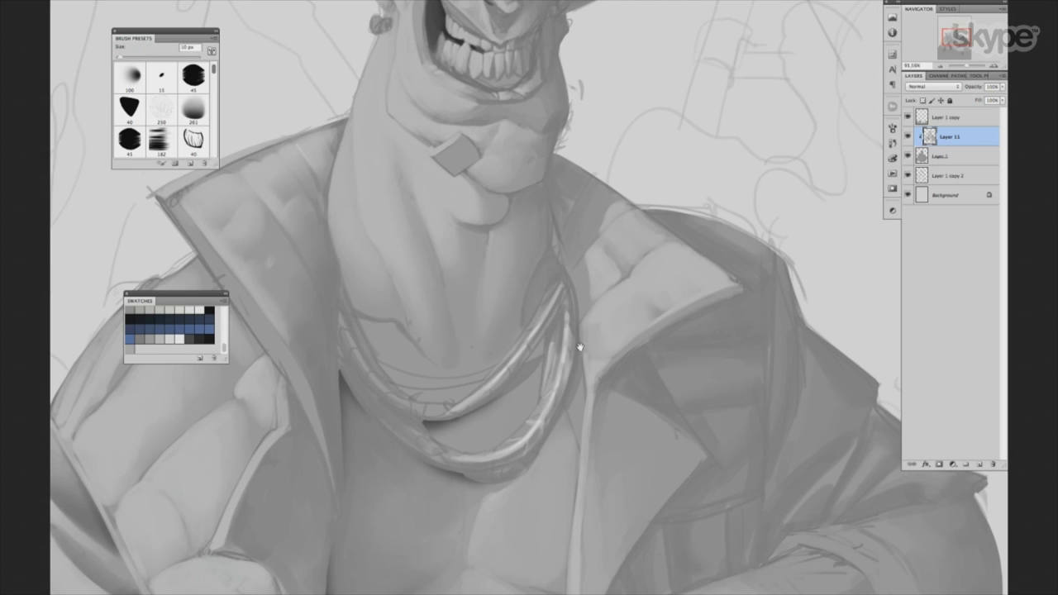
drag(589, 361, 539, 385)
scroll(539, 385, up, 3)
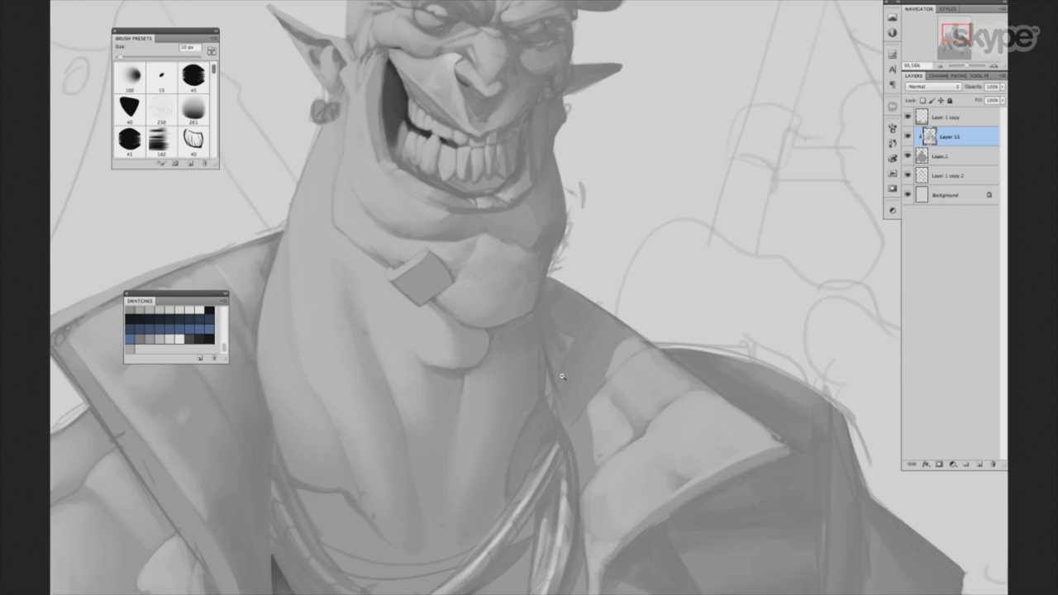
Paint a 4 px light highlight on the chin patch's upper-left edge.
key(bracketleft)
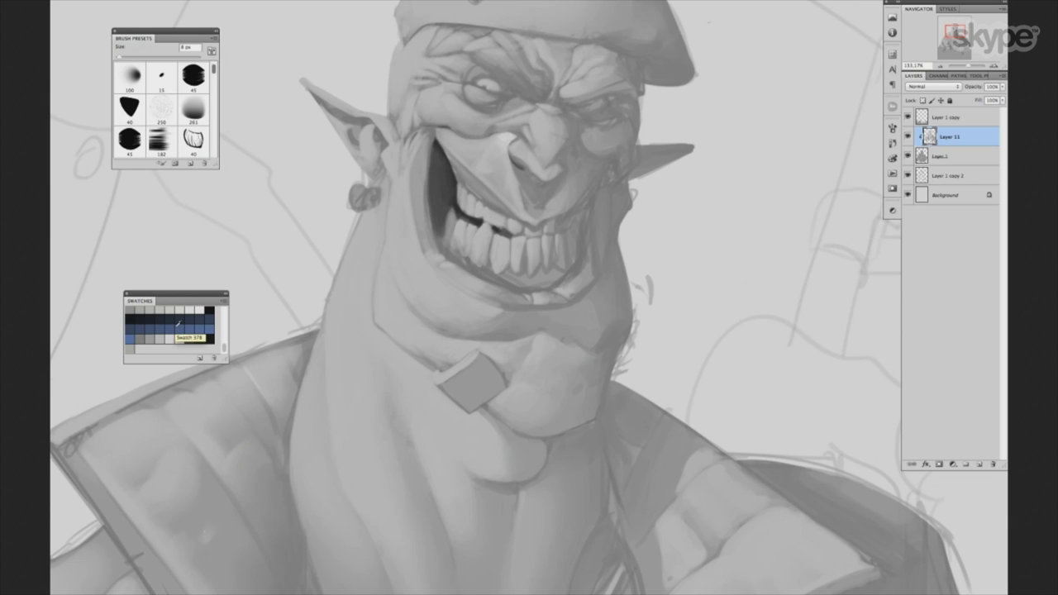
key(bracketleft)
key(bracketleft)
key(bracketleft)
key(bracketright)
drag(446, 379, 468, 367)
key(bracketright)
key(bracketright)
key(bracketright)
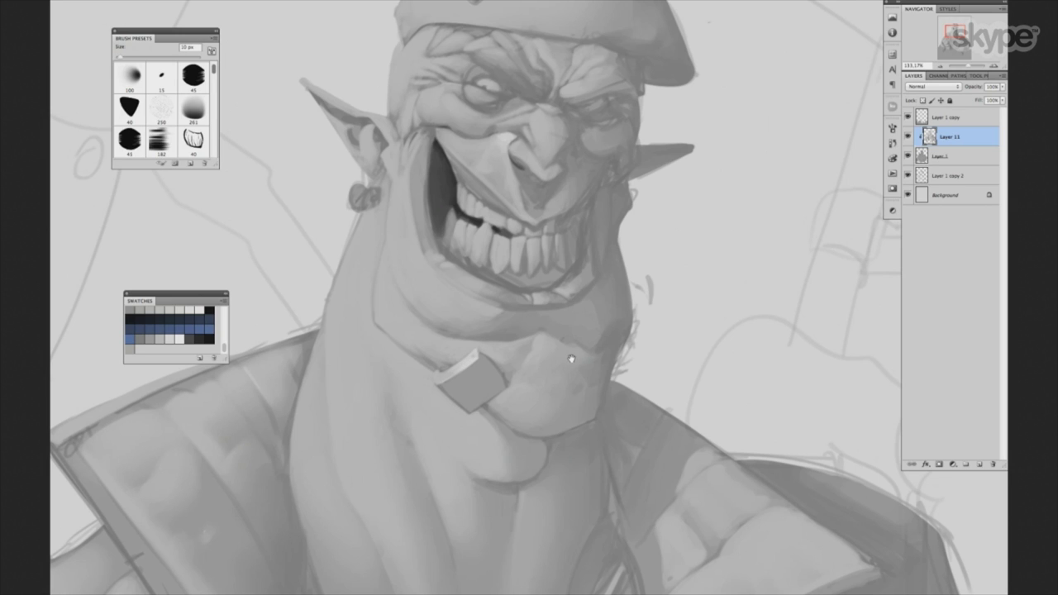
Return to the 15 px brush preset at 25 px and zoom out to the whole figure.
drag(491, 346, 426, 329)
key(bracketleft)
key(bracketleft)
key(bracketleft)
key(bracketleft)
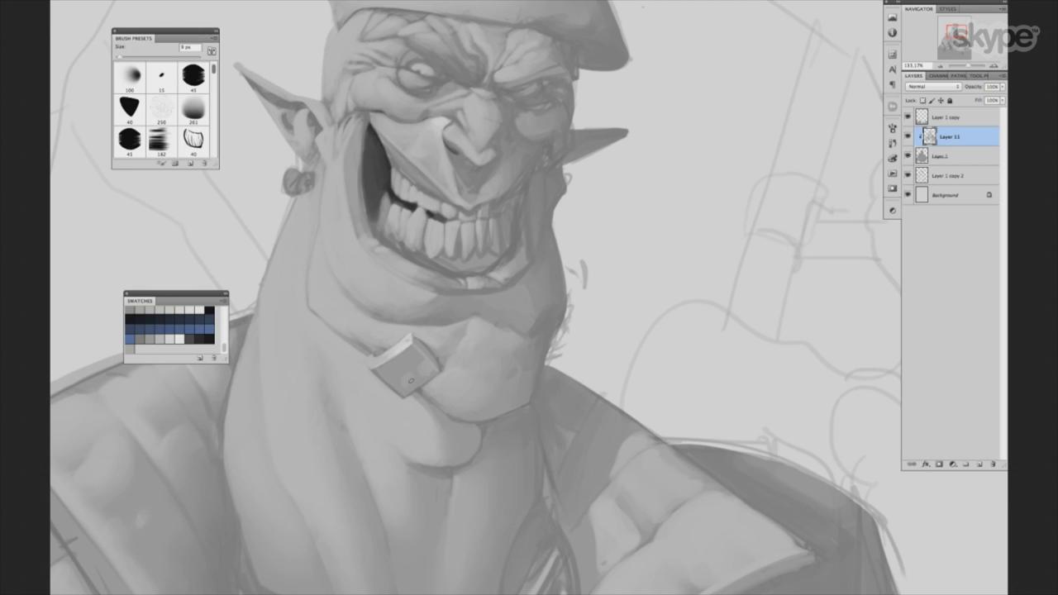
key(period)
key(bracketright)
key(bracketright)
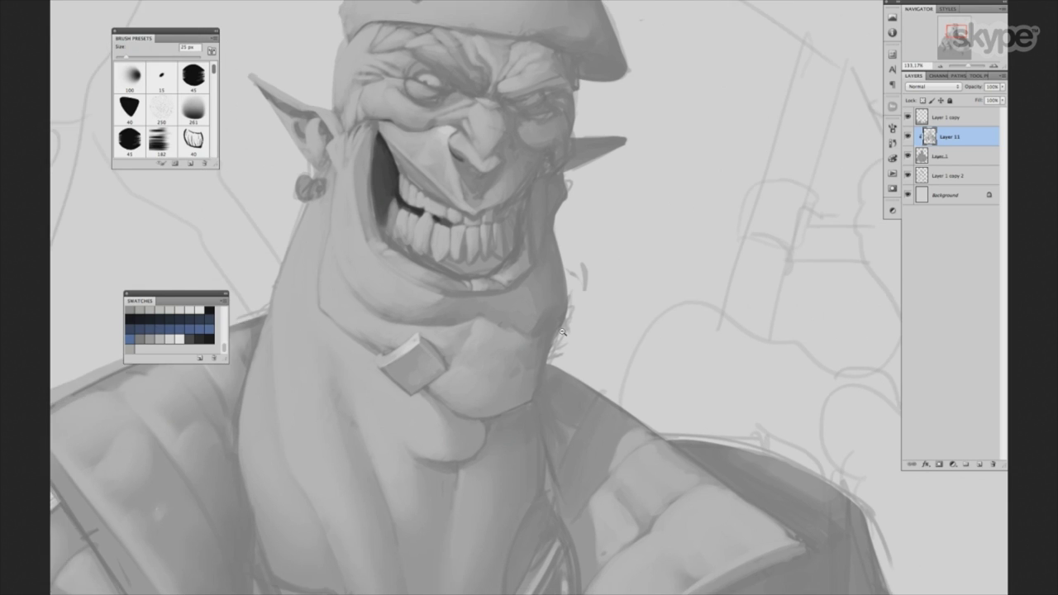
scroll(561, 332, down, 5)
drag(608, 427, 581, 353)
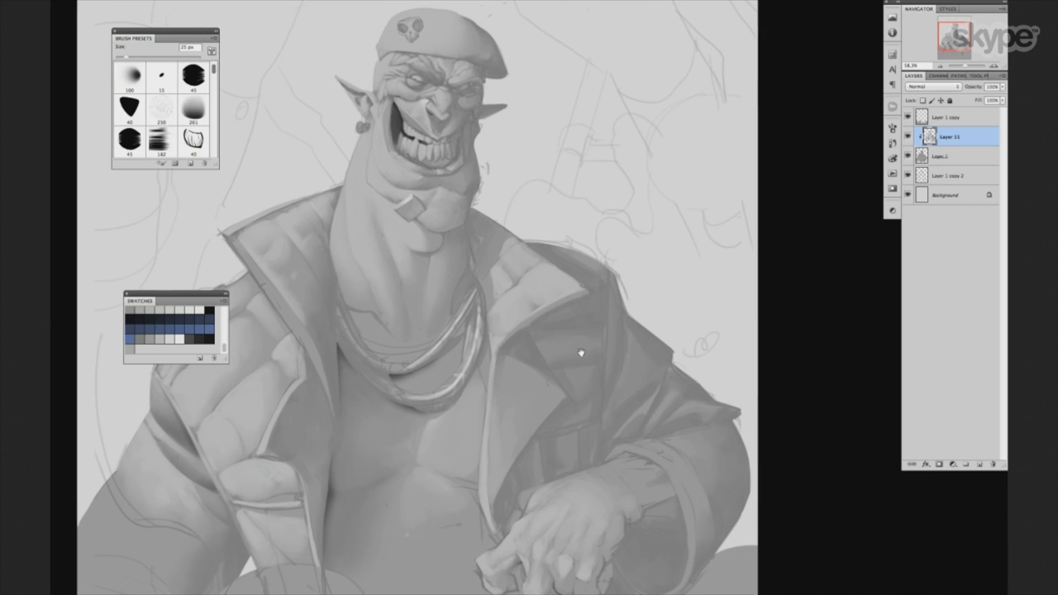
scroll(469, 386, up, 3)
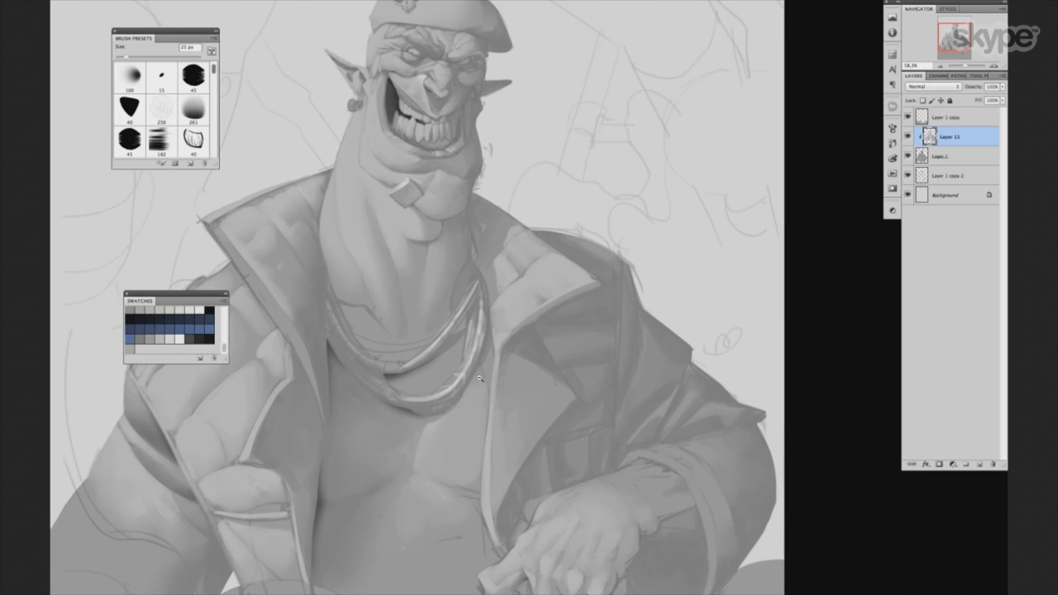
key(bracketleft)
key(bracketright)
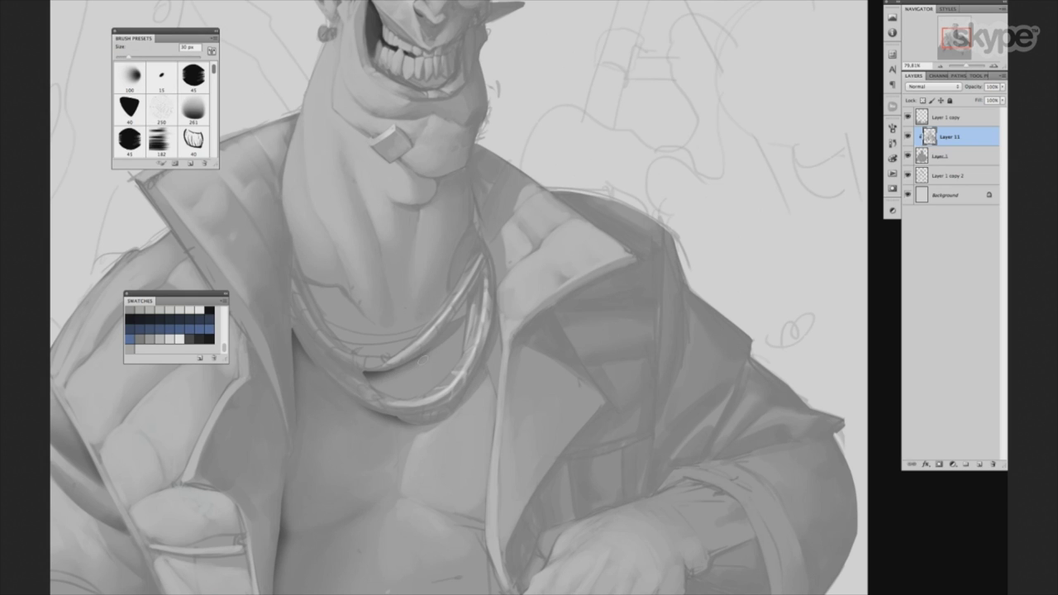
key(bracketleft)
key(bracketleft)
key(bracketleft)
key(bracketright)
key(bracketright)
key(bracketright)
key(bracketleft)
key(bracketleft)
key(bracketleft)
key(bracketright)
drag(312, 225, 353, 344)
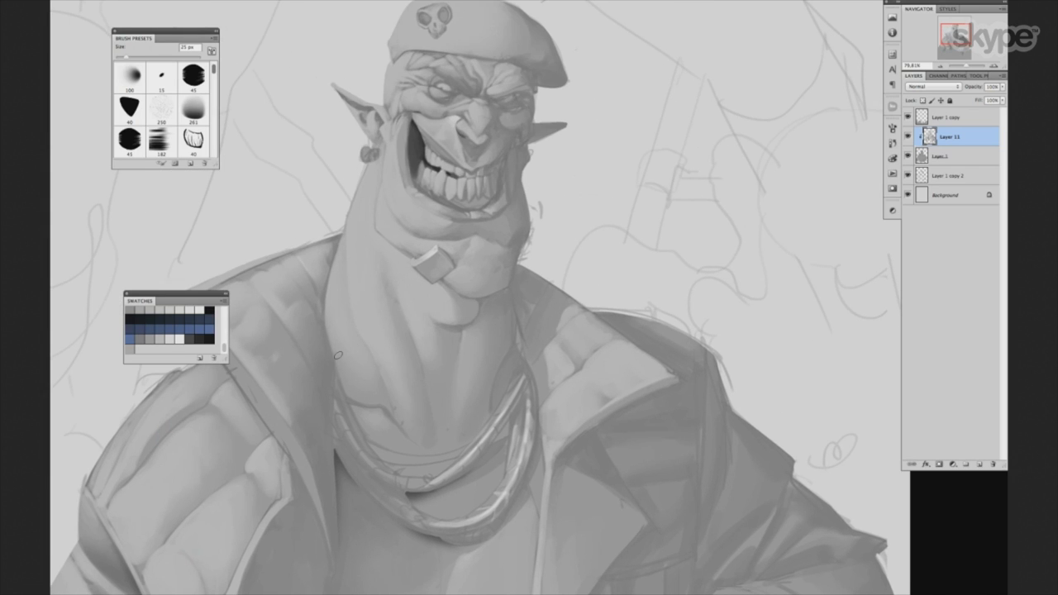
scroll(161, 94, up, 3)
click(162, 106)
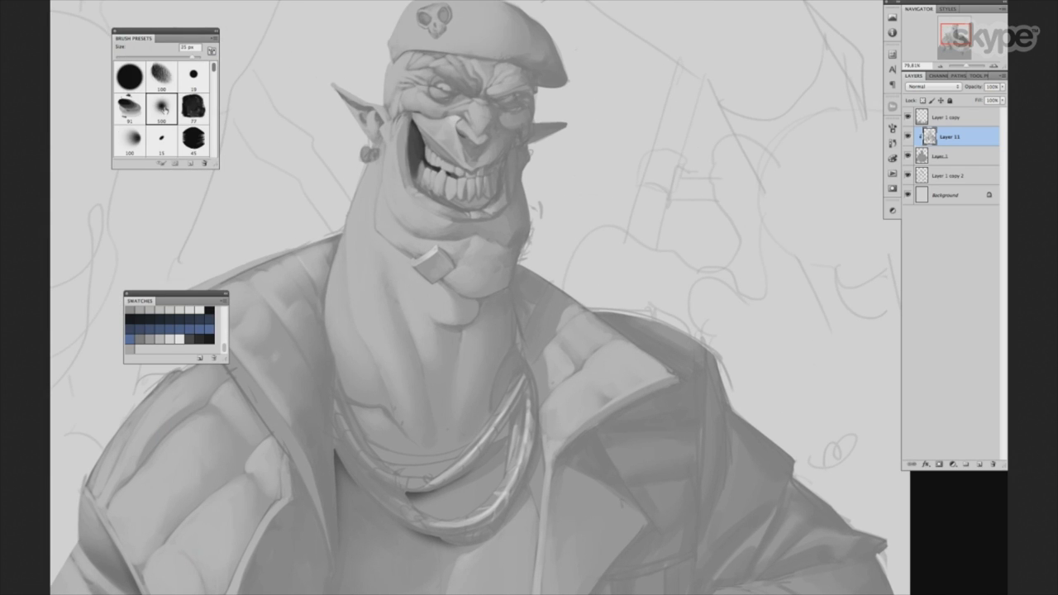
Pick the large 500 px brush and test sizes between 30 and 100 px, ending at 60 px.
key(ctrl+alt+shift+n)
key(bracketleft)
key(bracketleft)
key(bracketleft)
key(bracketleft)
key(bracketleft)
key(bracketleft)
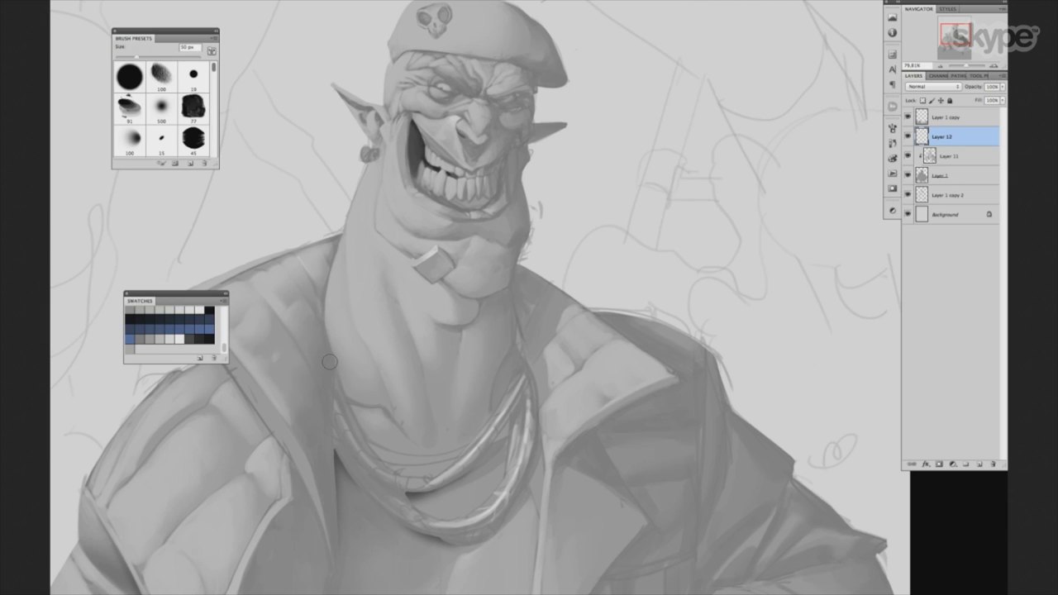
key(bracketleft)
key(bracketleft)
key(bracketleft)
key(bracketright)
key(bracketright)
key(bracketright)
key(bracketleft)
key(bracketleft)
key(bracketleft)
scroll(520, 382, down, 1)
scroll(520, 382, up, 2)
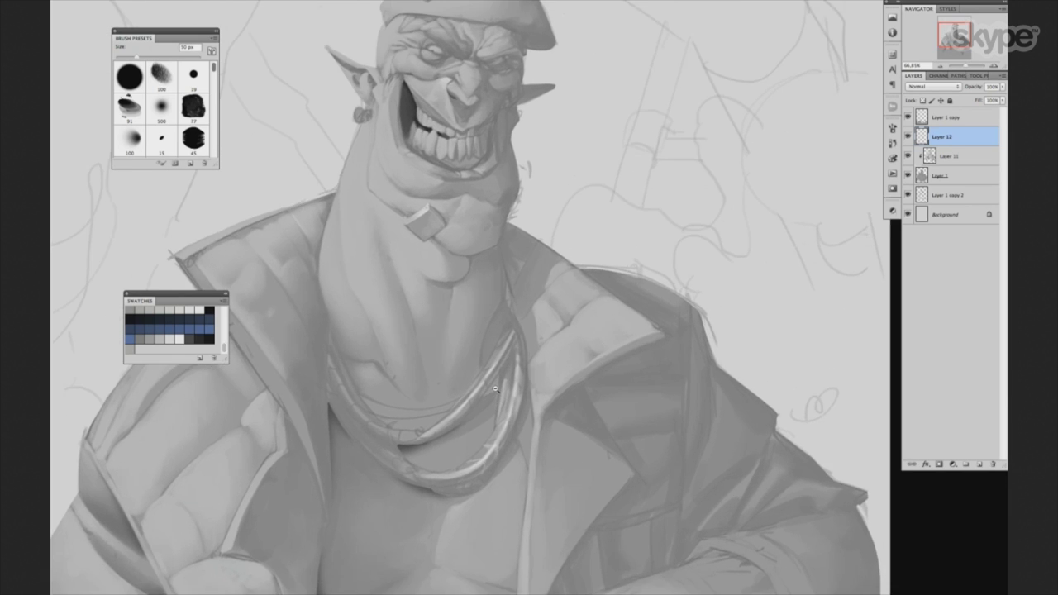
key(bracketright)
key(bracketright)
key(bracketright)
key(bracketleft)
key(bracketleft)
key(bracketleft)
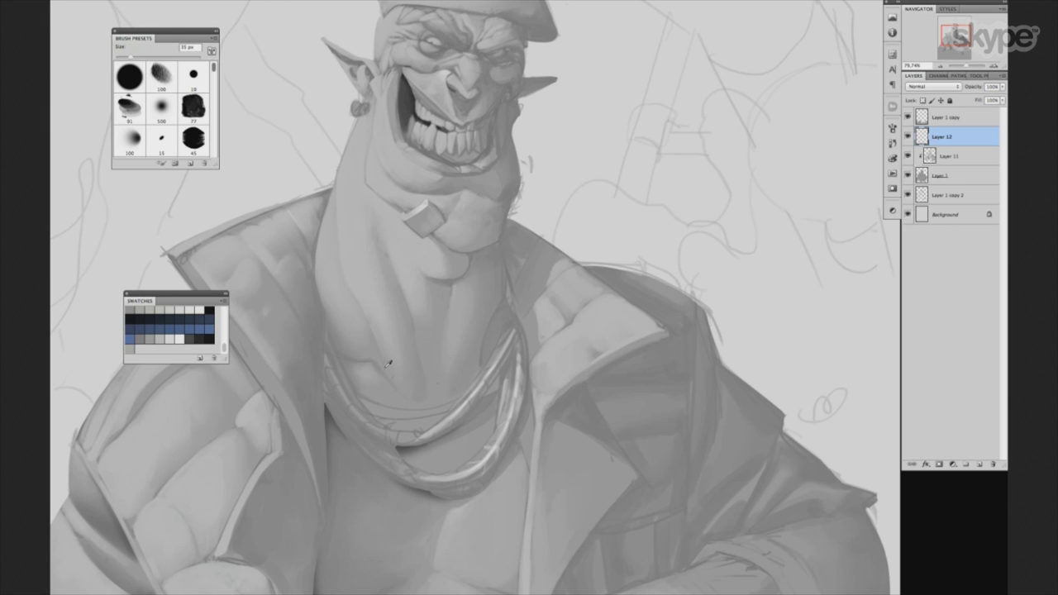
scroll(568, 369, down, 3)
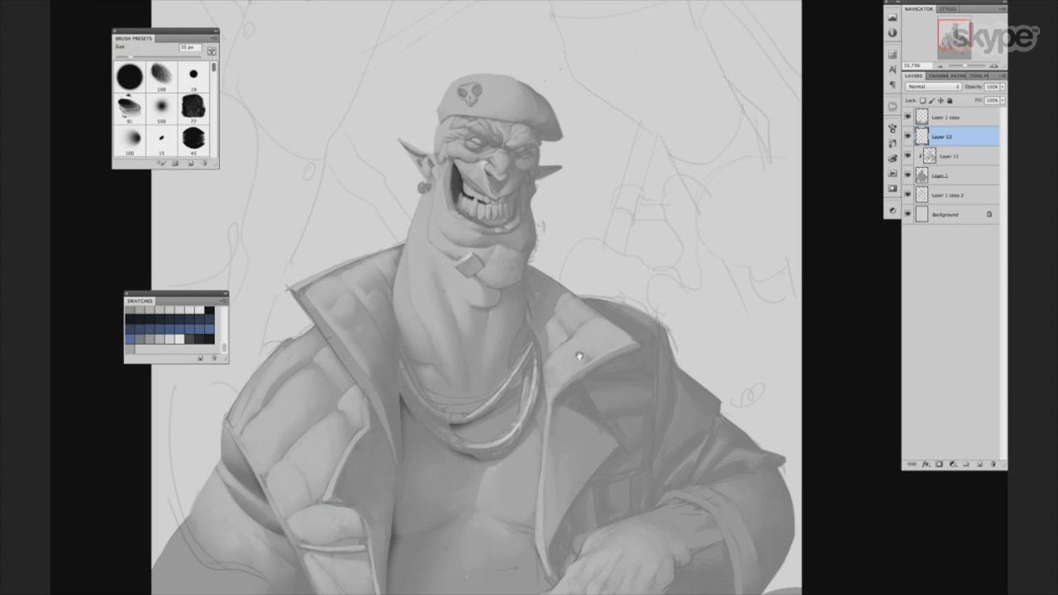
key(bracketright)
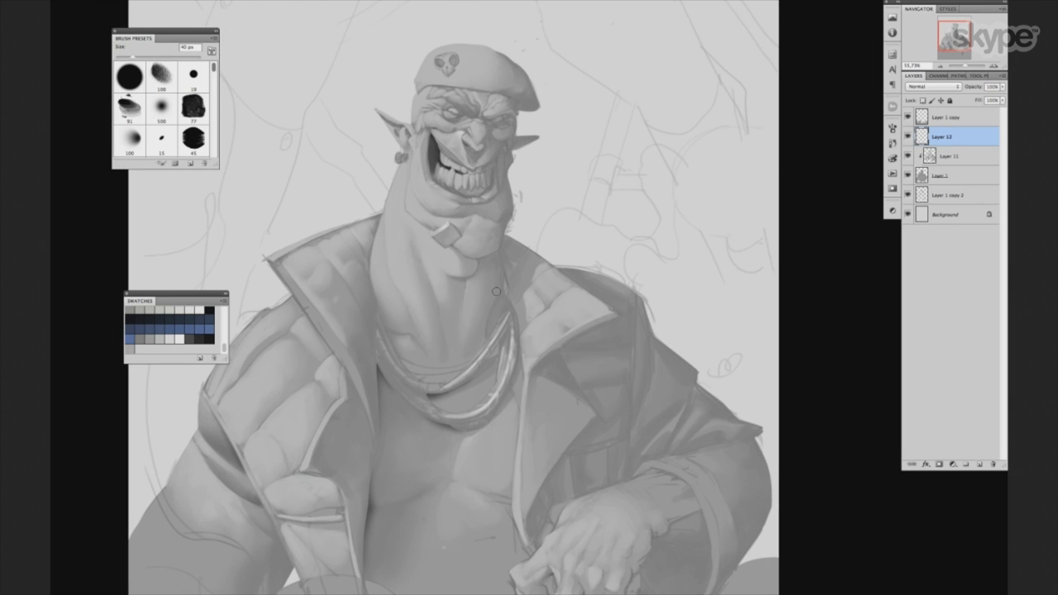
key(bracketright)
scroll(568, 385, up, 2)
scroll(591, 385, up, 2)
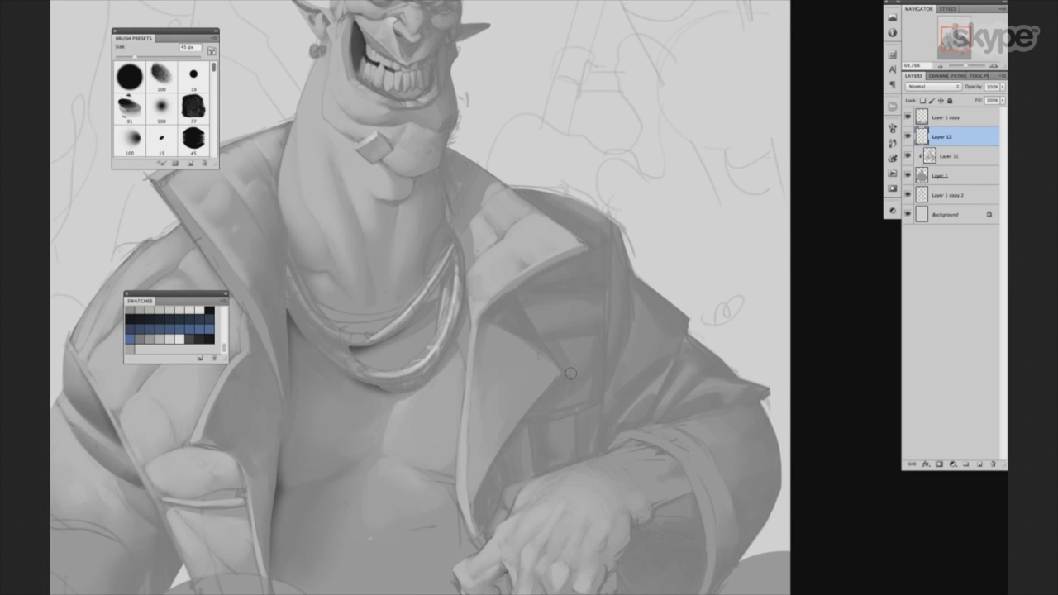
scroll(534, 388, up, 5)
key(bracketright)
key(bracketright)
key(bracketright)
key(bracketright)
key(bracketright)
key(bracketright)
key(bracketright)
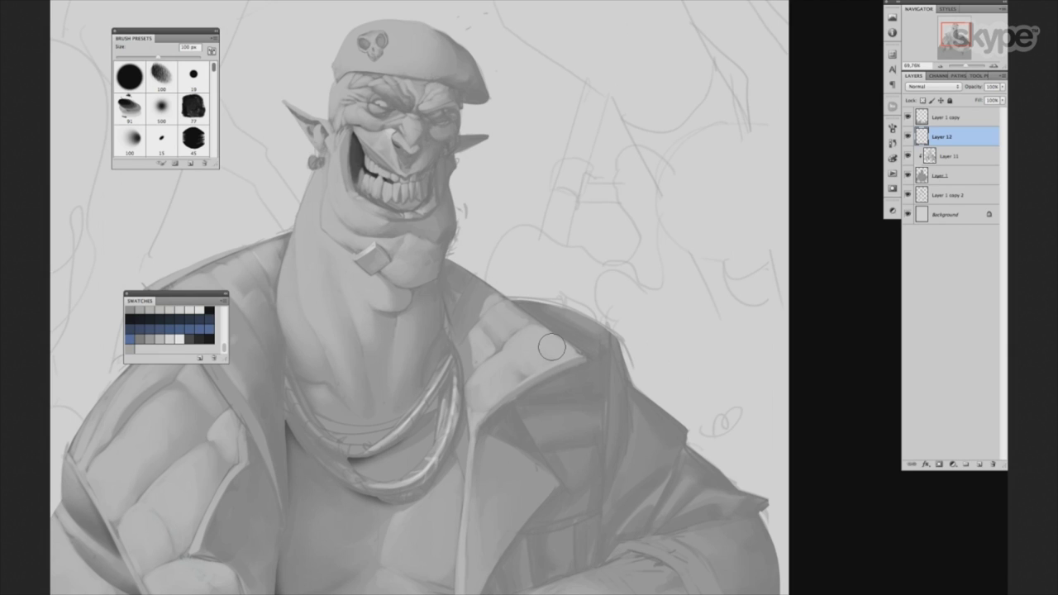
Select the 15 px brush preset and scroll around the figure.
click(162, 141)
scroll(578, 335, up, 3)
scroll(578, 335, left, 1)
scroll(562, 372, down, 2)
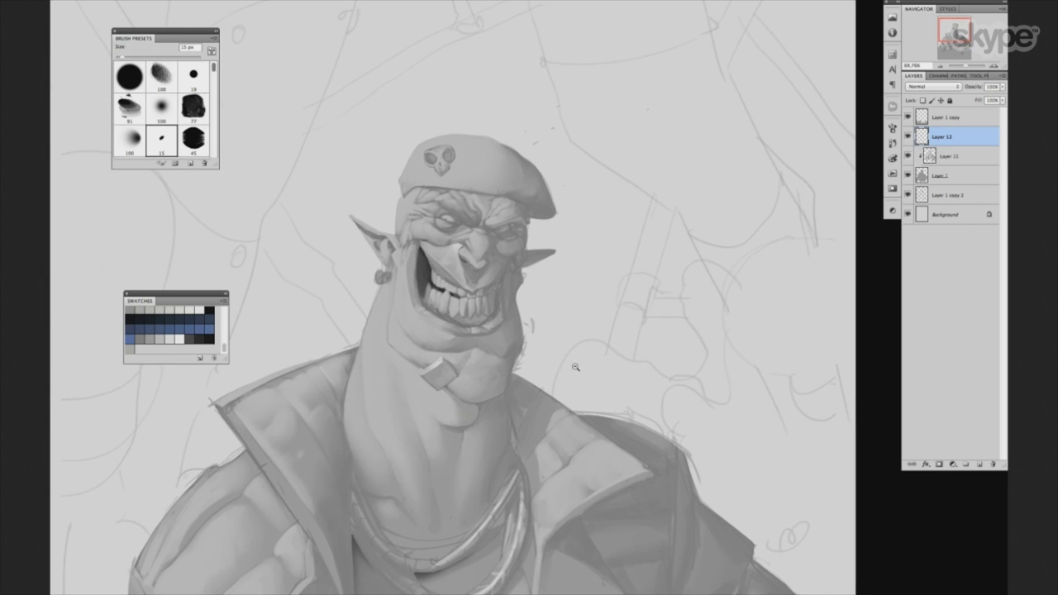
scroll(562, 364, down, 5)
scroll(579, 388, down, 2)
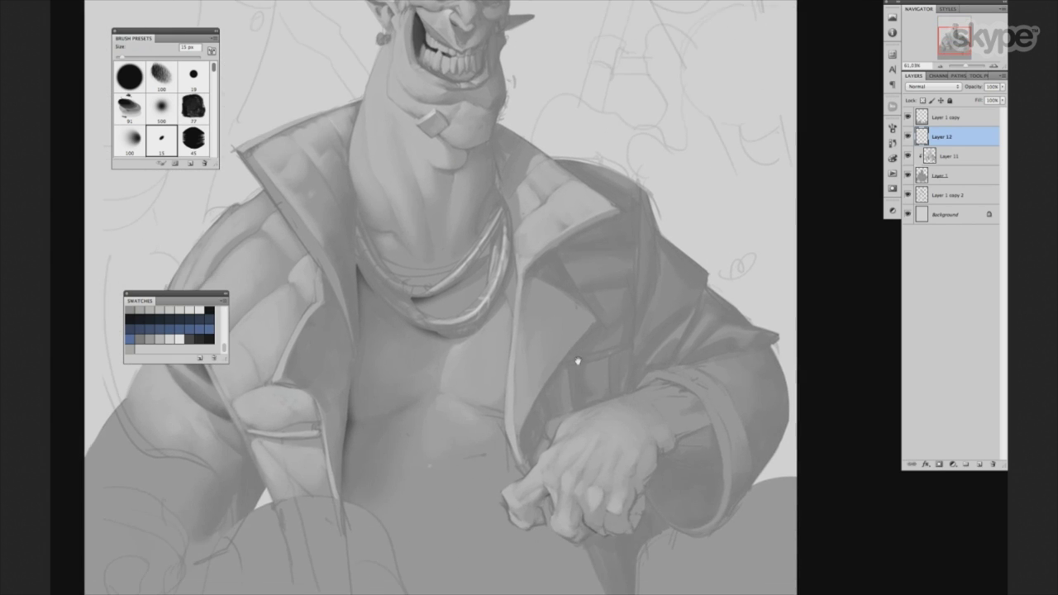
scroll(609, 345, down, 1)
scroll(609, 344, right, 1)
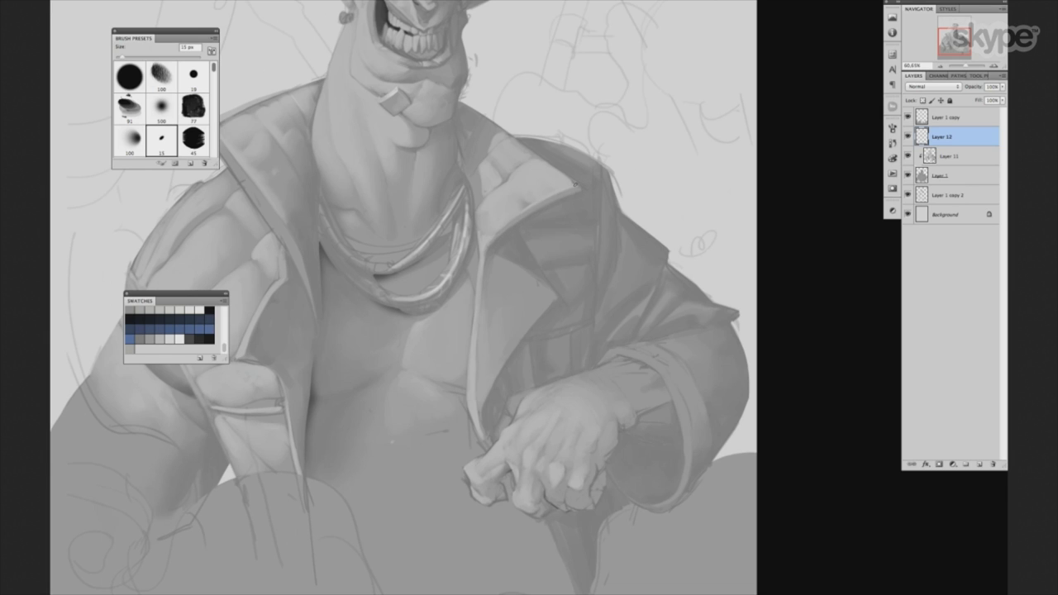
Toggle the brush between 10 and 20 px while navigating, finishing at 10 px.
key(bracketleft)
key(bracketright)
key(bracketright)
scroll(602, 342, down, 3)
scroll(628, 344, right, 3)
key(bracketleft)
key(bracketleft)
key(bracketright)
scroll(496, 380, up, 5)
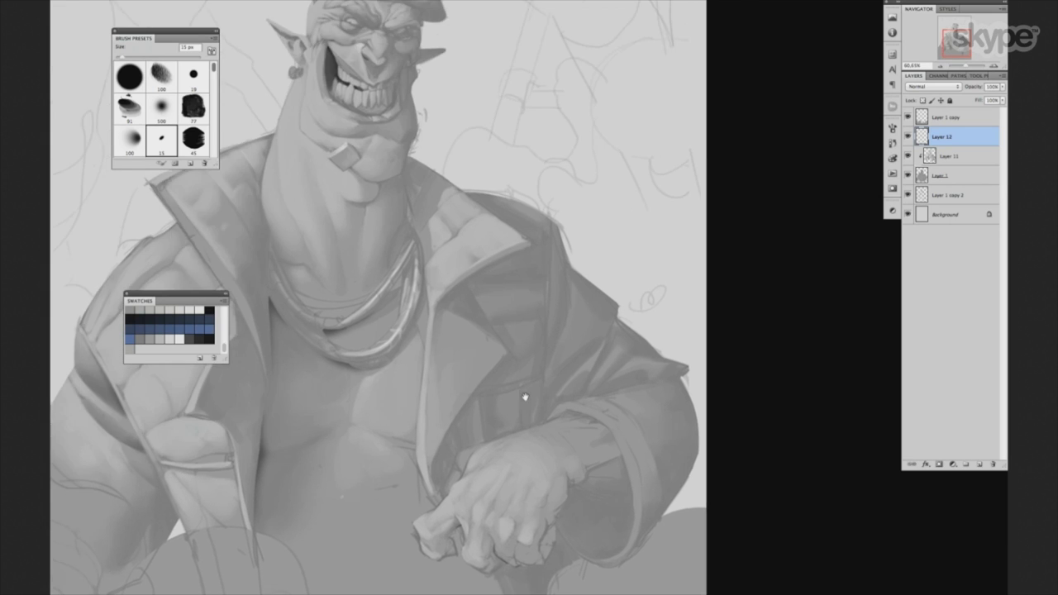
scroll(512, 397, left, 3)
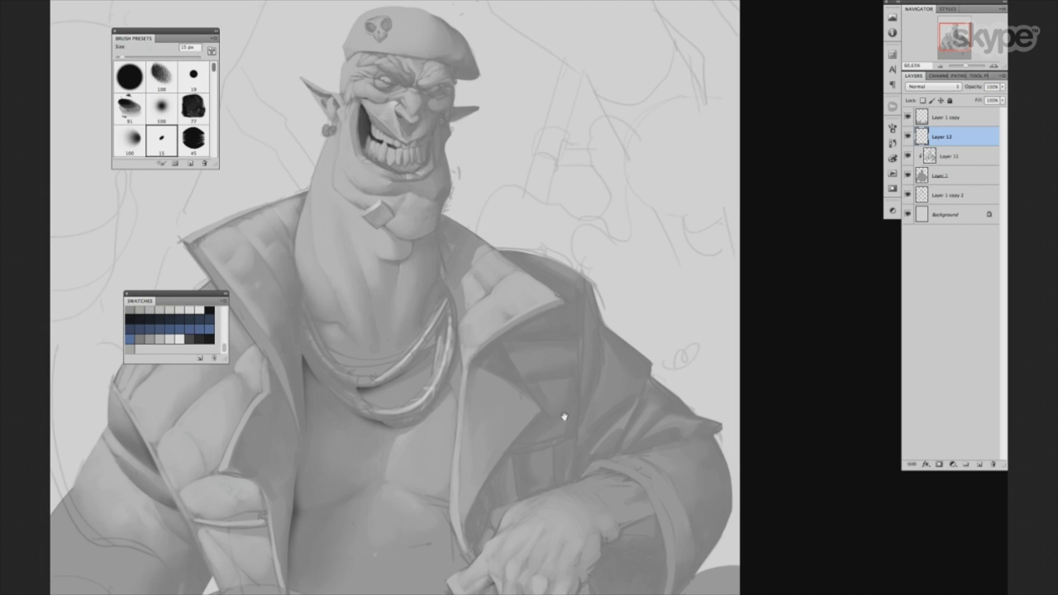
scroll(562, 418, down, 2)
scroll(567, 425, down, 3)
scroll(567, 425, up, 2)
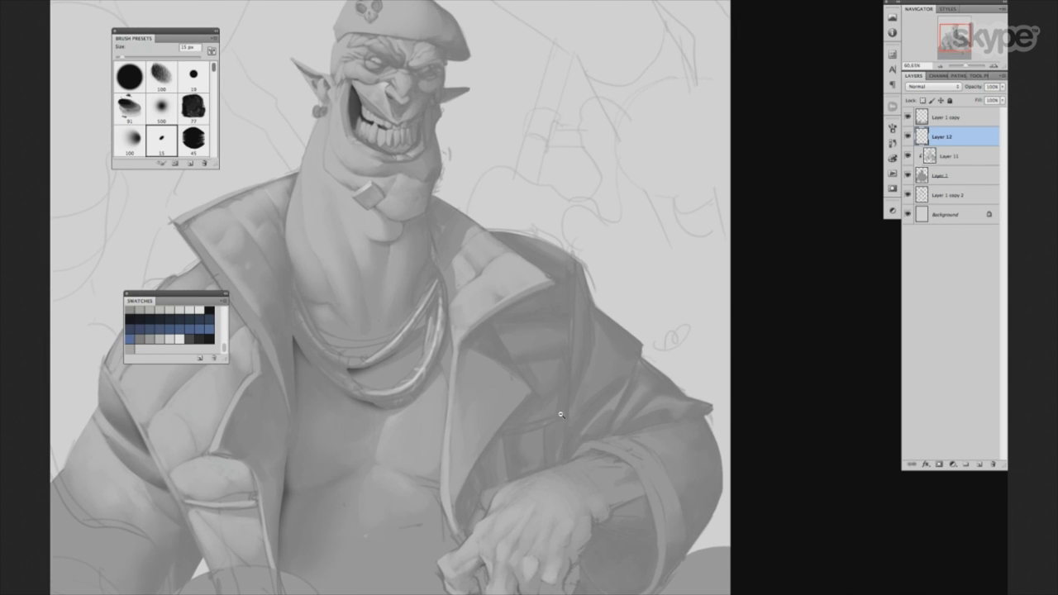
scroll(573, 410, up, 1)
scroll(579, 402, up, 2)
scroll(578, 402, up, 1)
key(bracketleft)
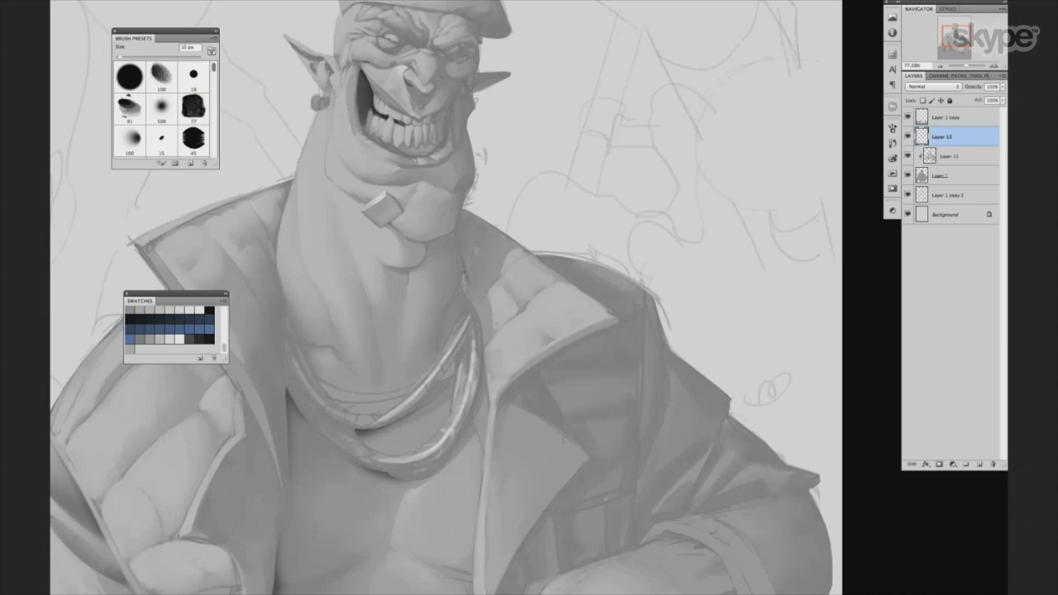
Switch to the 15 px preset reduced to 9 px and bring the orc's hand and coat into view.
key(bracketright)
key(period)
key(bracketleft)
key(bracketleft)
scroll(540, 404, down, 3)
scroll(542, 396, down, 3)
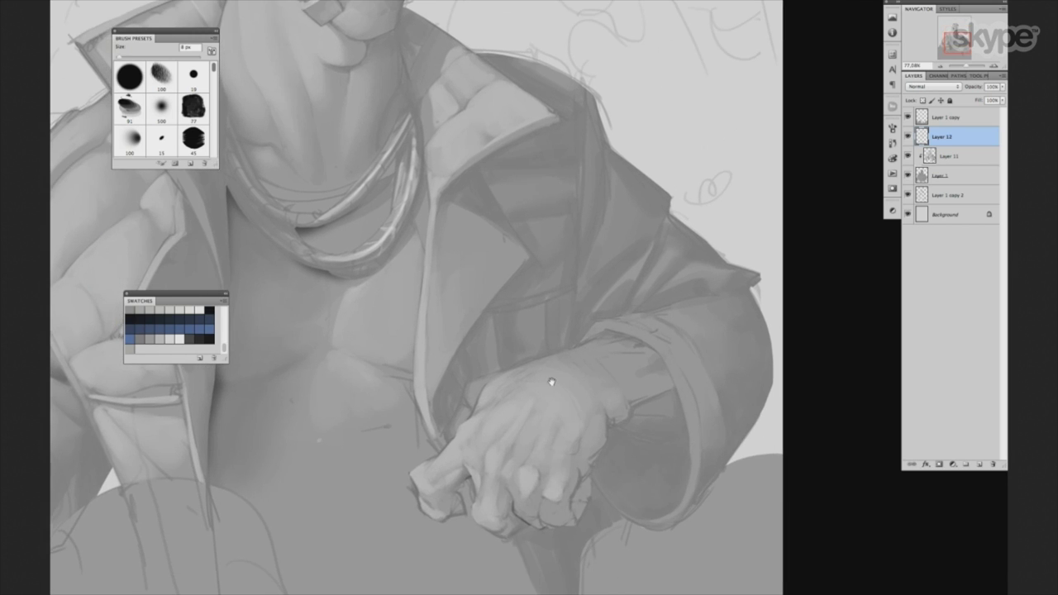
drag(587, 380, 571, 371)
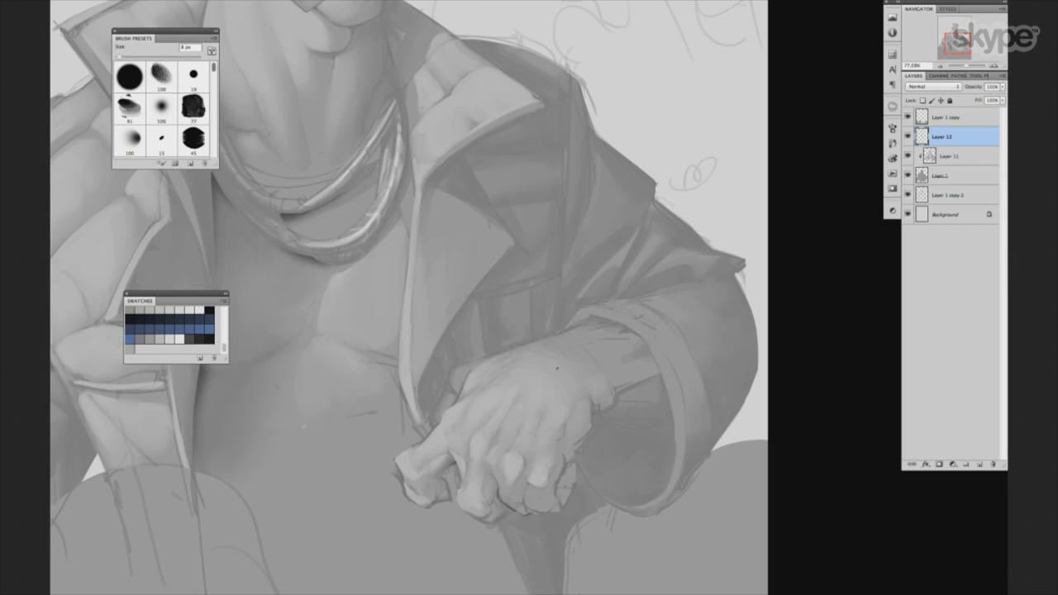
scroll(557, 368, down, 3)
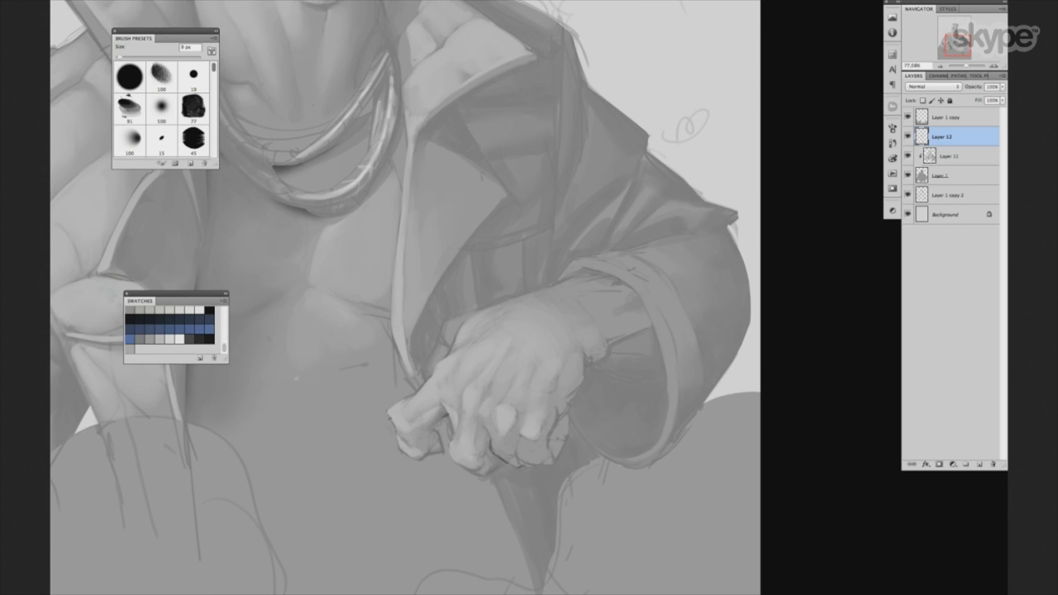
Paint a light 10 px stroke along the coat lapel edge beside the hand.
key(bracketright)
drag(401, 372, 398, 339)
drag(567, 344, 581, 386)
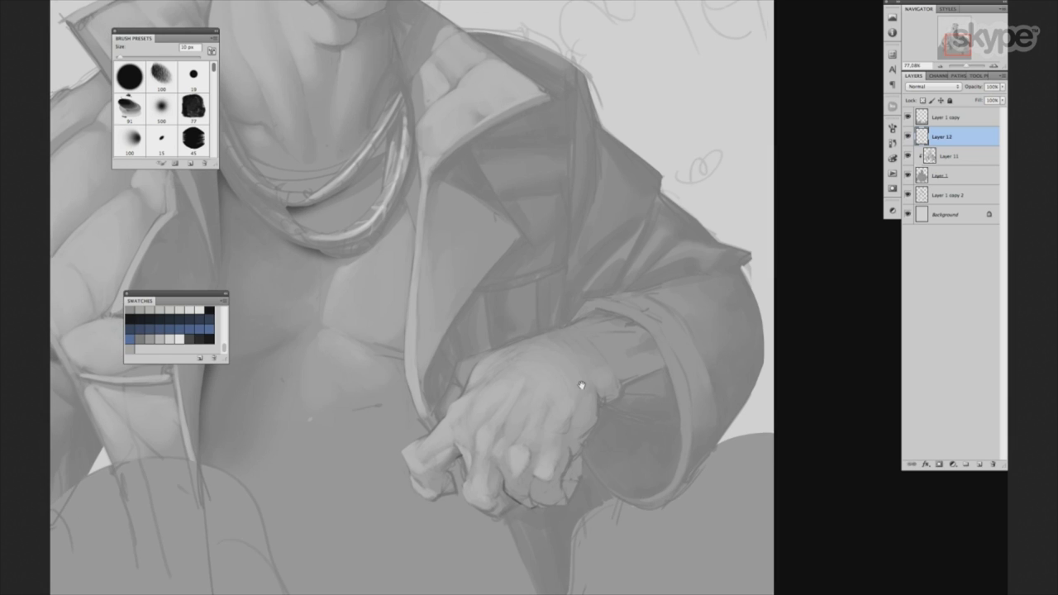
drag(529, 283, 539, 331)
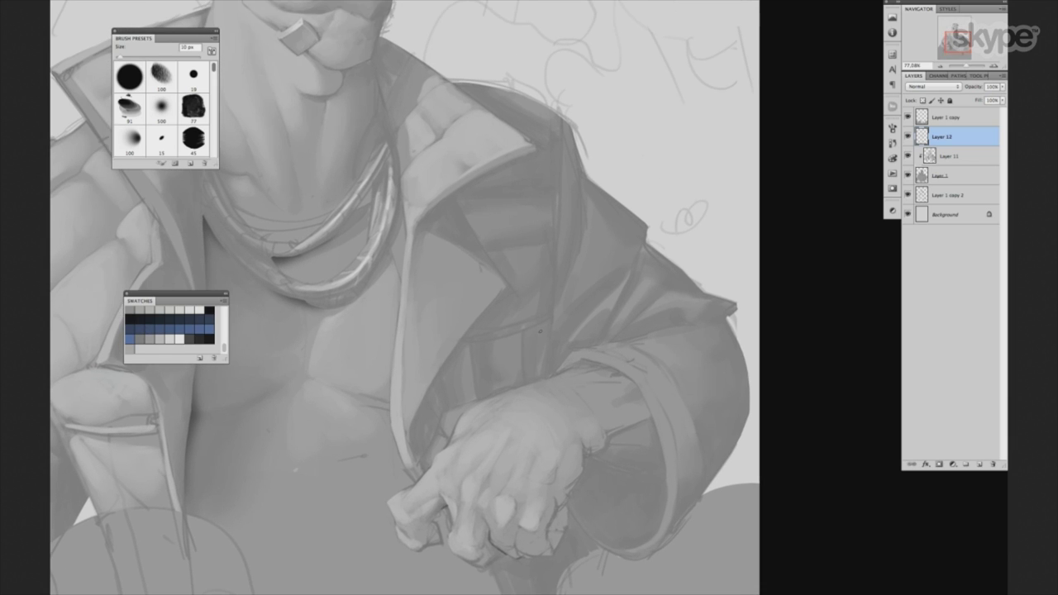
scroll(540, 330, down, 5)
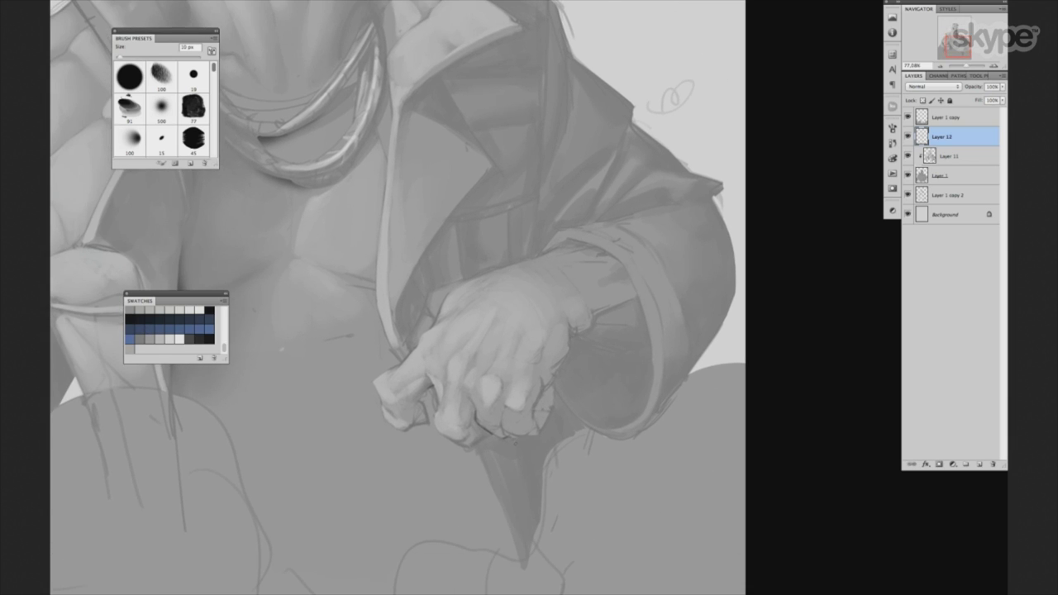
scroll(611, 397, down, 2)
scroll(624, 393, left, 3)
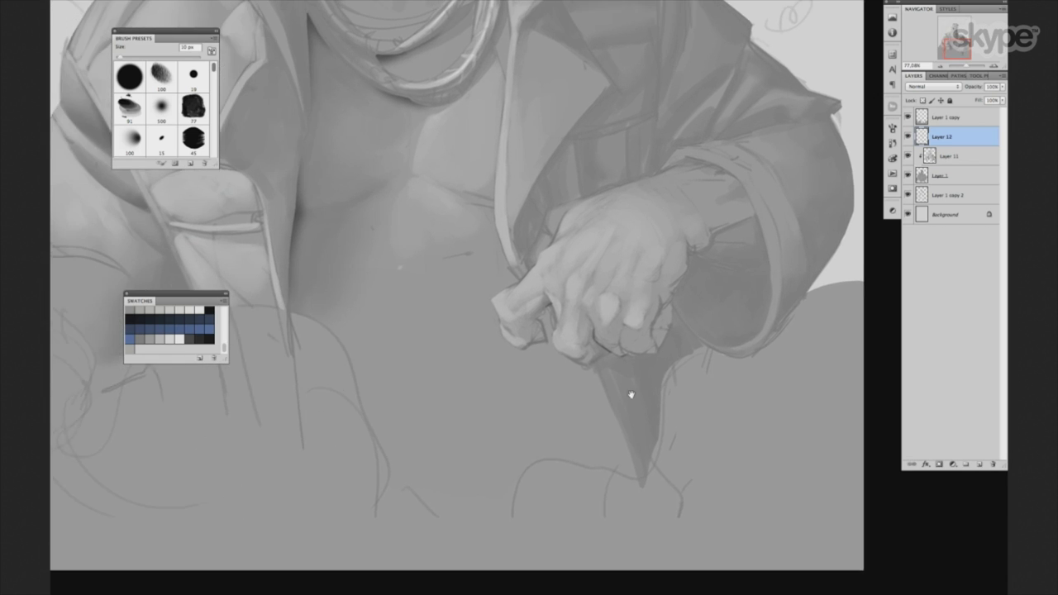
scroll(631, 394, left, 2)
scroll(612, 372, down, 3)
scroll(587, 347, down, 2)
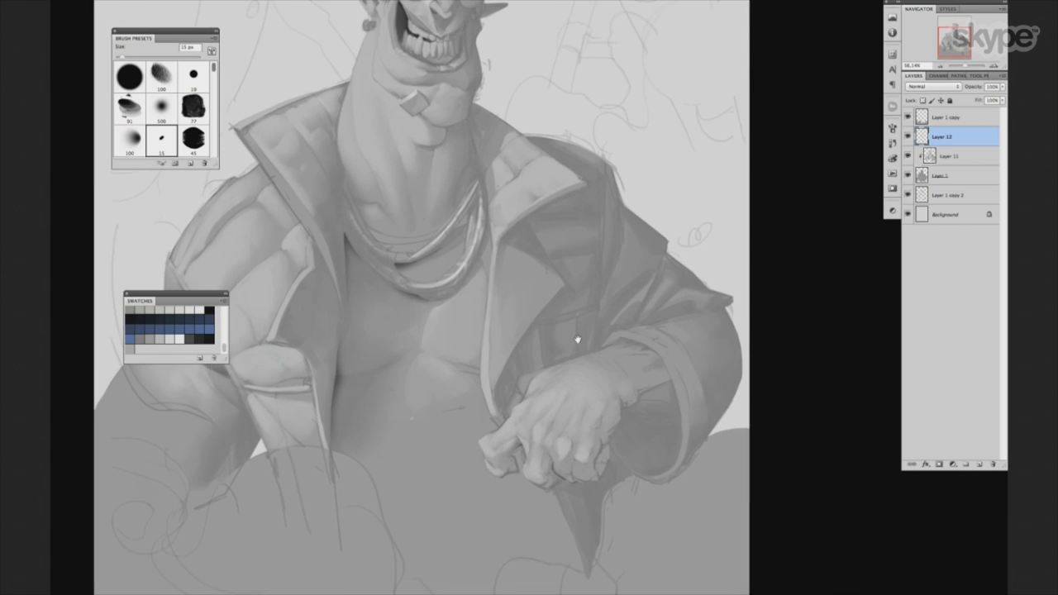
drag(577, 338, 576, 240)
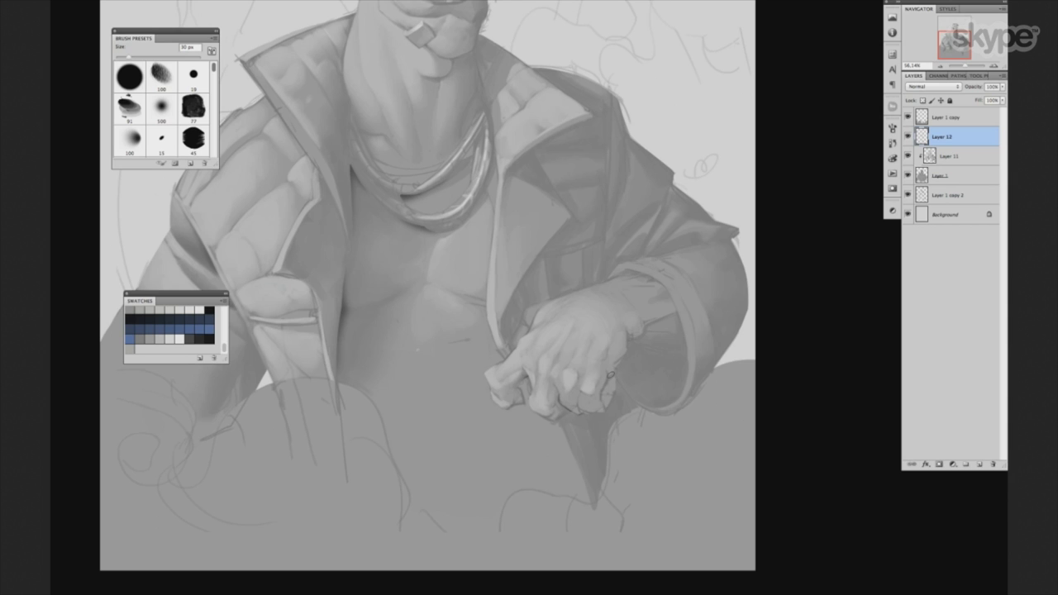
Zoom in on the orc's mouth and shrink the brush to 8 px.
scroll(610, 376, up, 3)
scroll(603, 389, up, 1)
scroll(600, 387, up, 1)
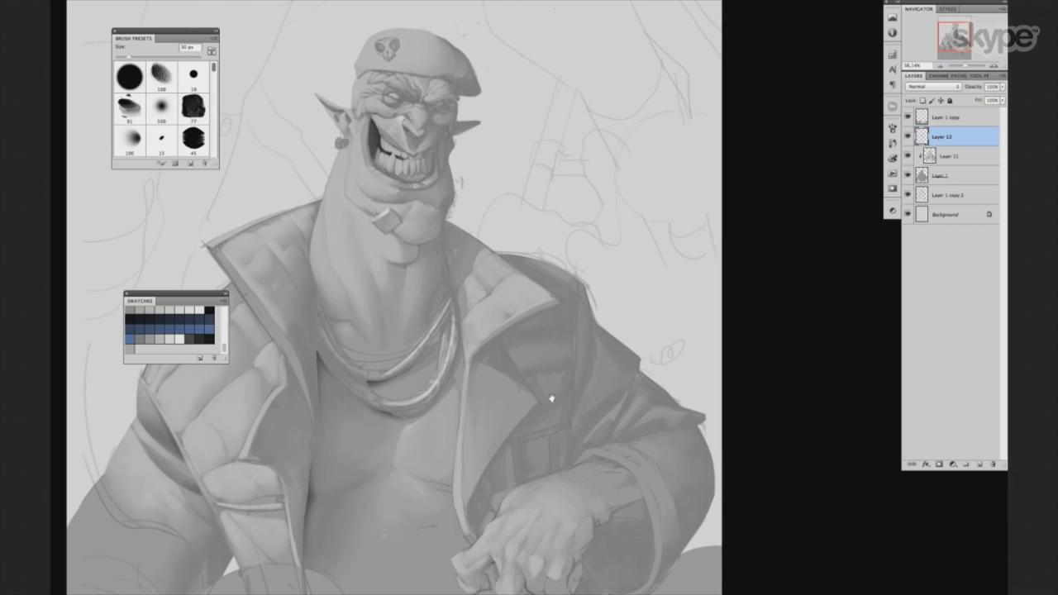
scroll(550, 397, up, 3)
scroll(568, 389, up, 2)
scroll(593, 411, up, 2)
scroll(556, 408, up, 1)
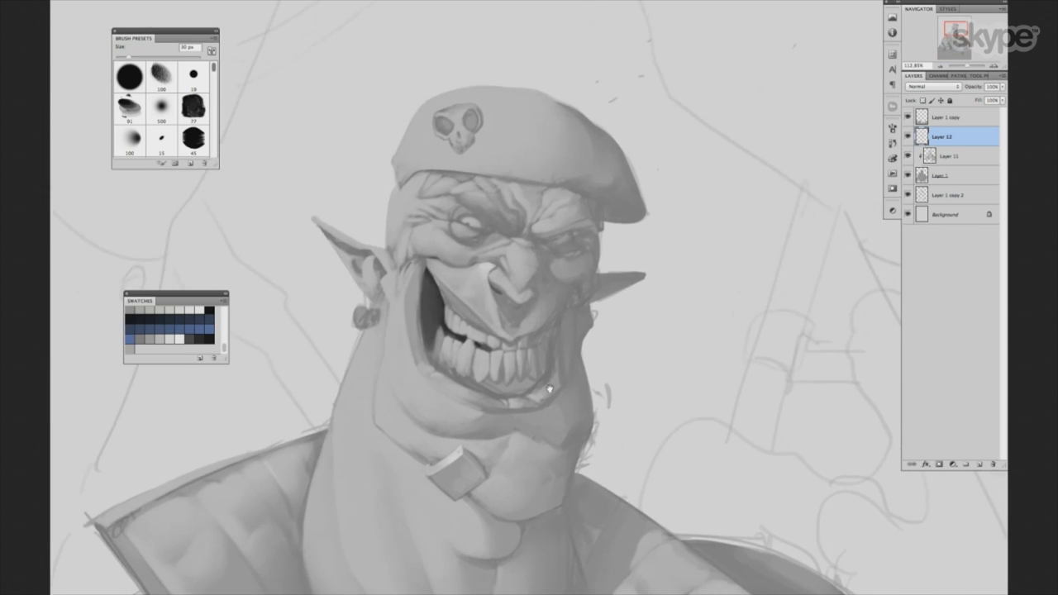
scroll(496, 372, up, 2)
scroll(372, 347, up, 2)
key(bracketleft)
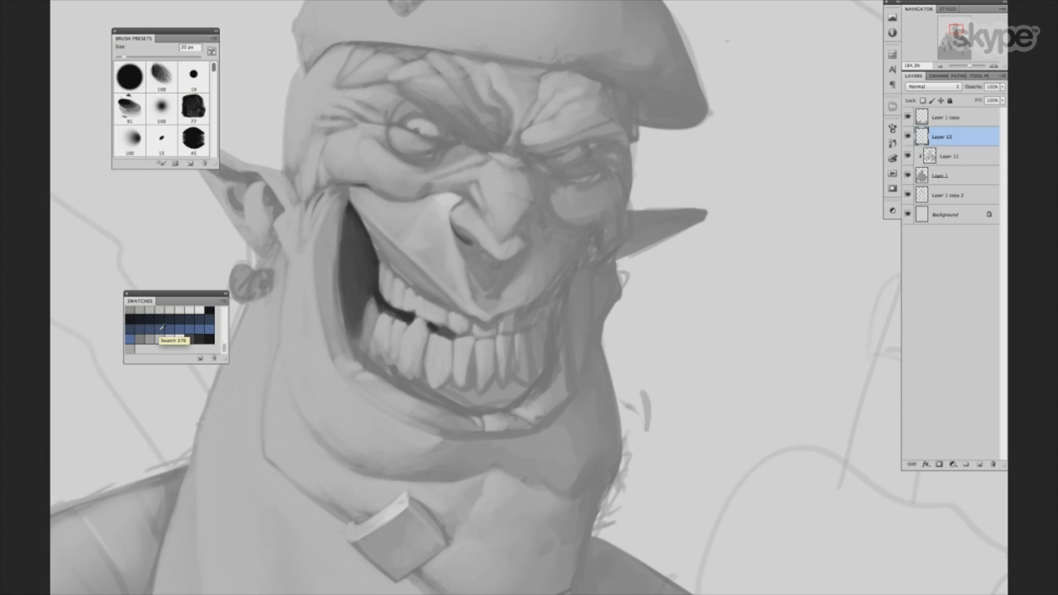
key(bracketleft)
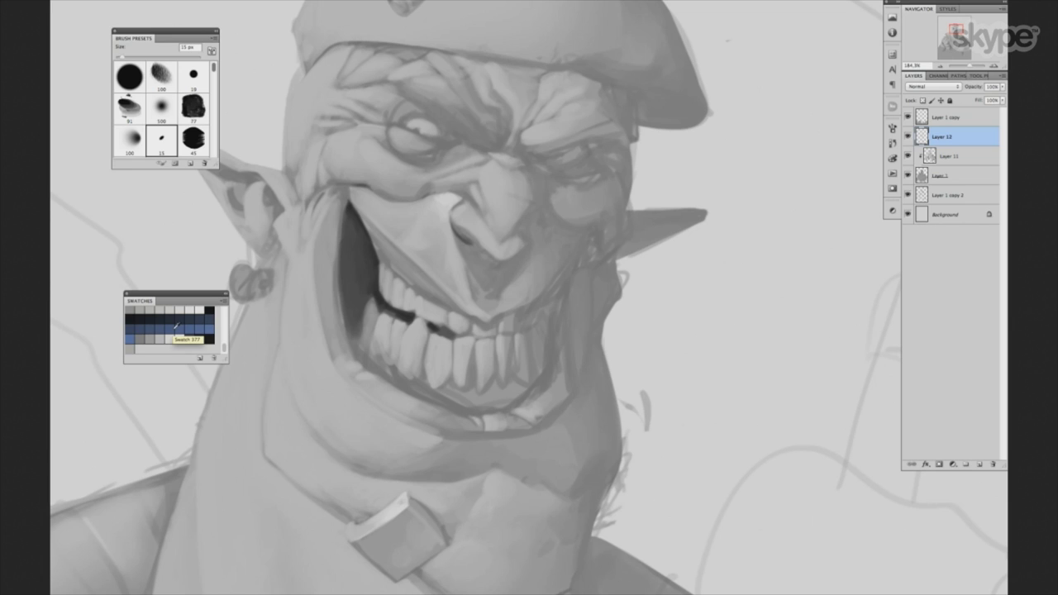
key(bracketleft)
key(bracketleft)
key(bracketleft)
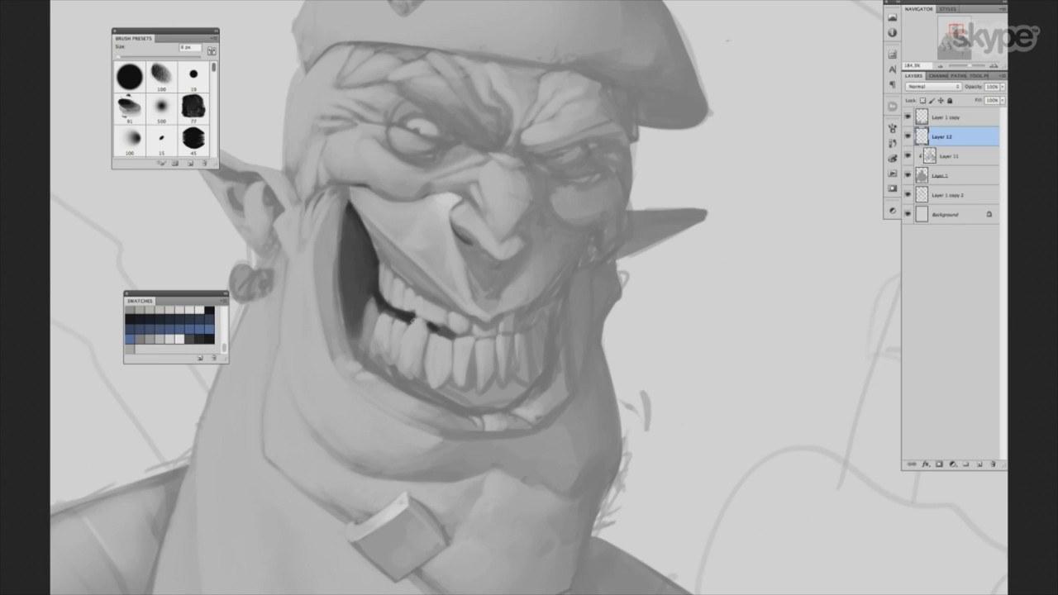
key(bracketleft)
Paint small dark strokes into two upper-teeth gaps, then zoom back out to the whole orc.
drag(431, 324, 443, 333)
mouse_move(404, 316)
mouse_down()
mouse_move(397, 327)
mouse_move(390, 316)
mouse_up()
scroll(604, 339, down, 3)
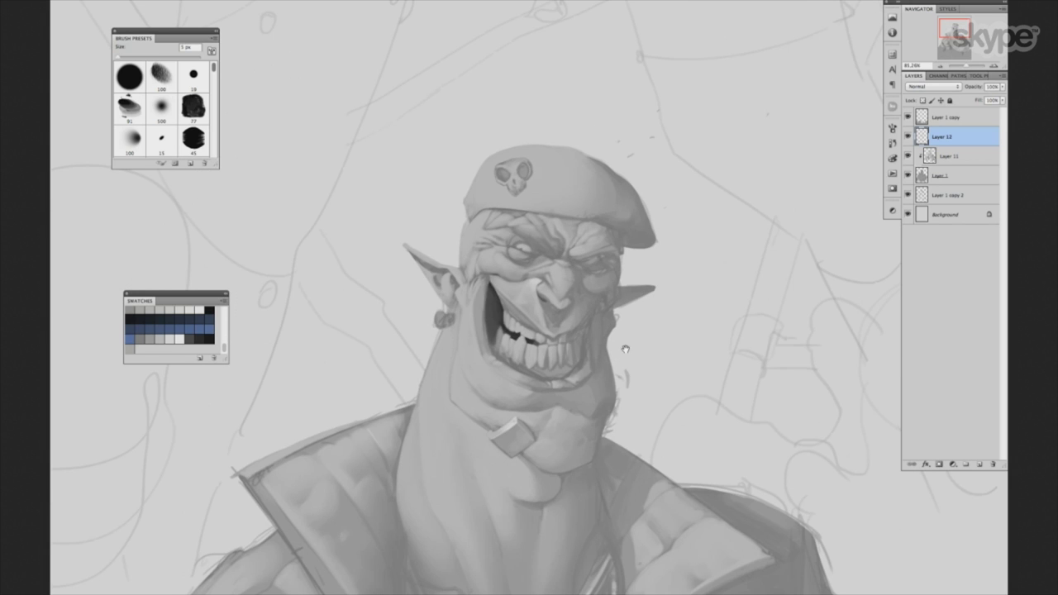
scroll(622, 347, down, 1)
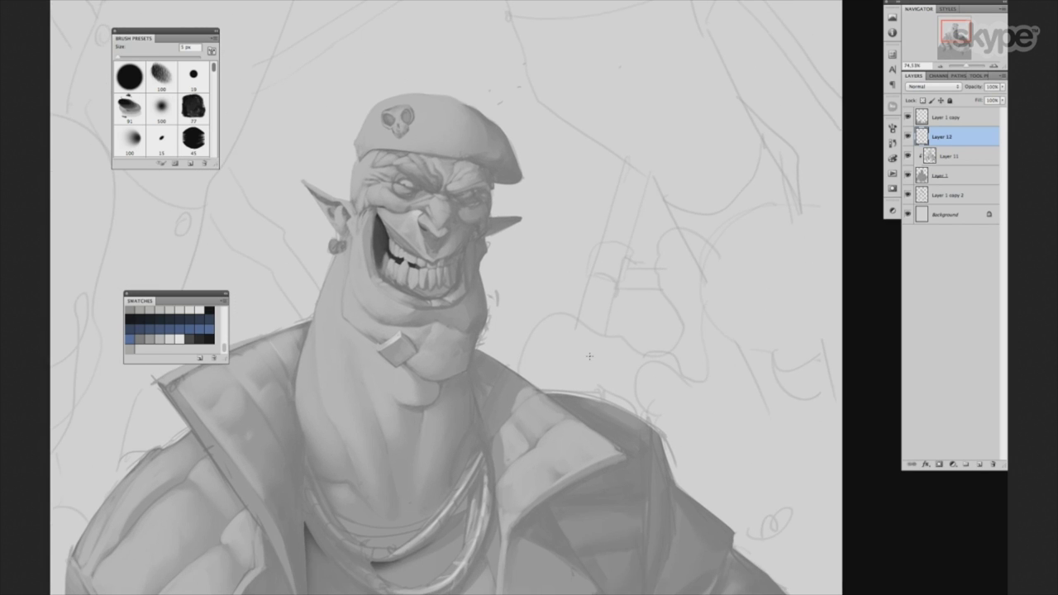
scroll(579, 359, down, 2)
scroll(582, 356, down, 1)
drag(573, 364, 610, 372)
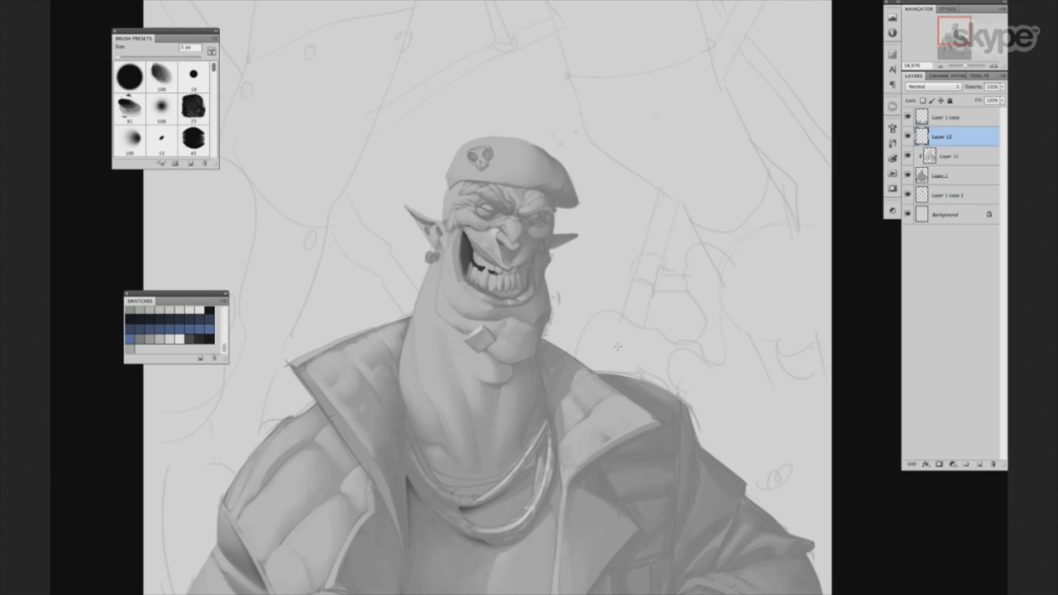
scroll(611, 351, down, 1)
scroll(619, 347, up, 2)
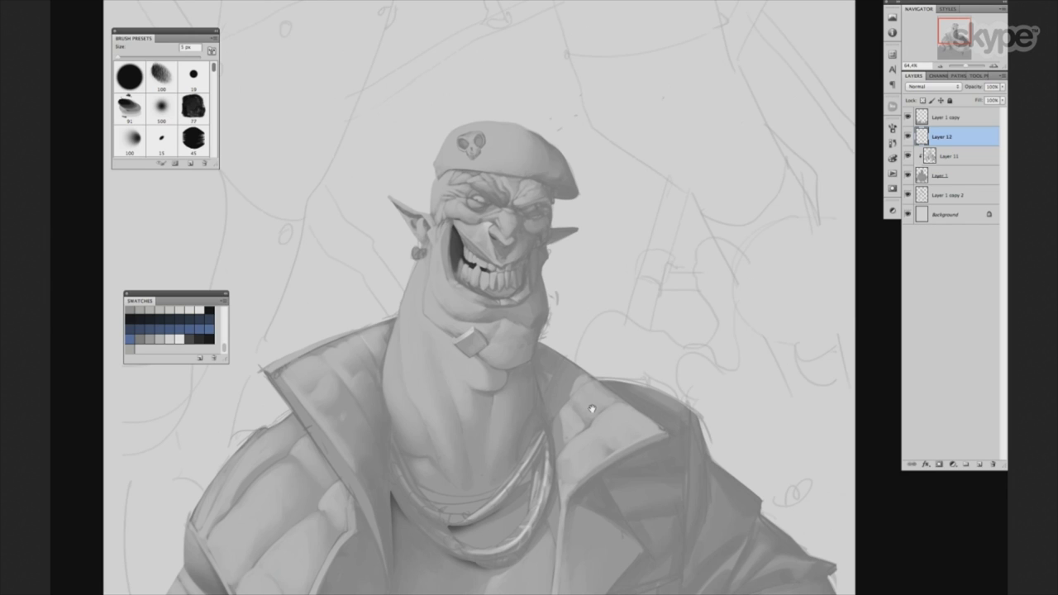
scroll(587, 397, down, 3)
scroll(586, 397, right, 2)
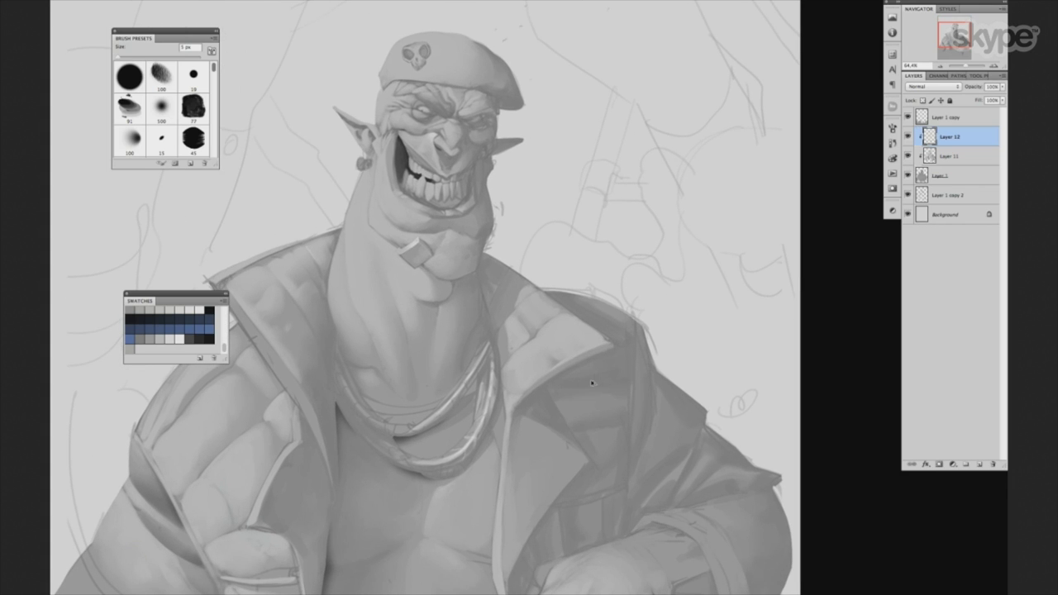
Merge the painting layer down, add Layer 12 above Layer 11, and sketch an oval beside the orc.
key(ctrl+e)
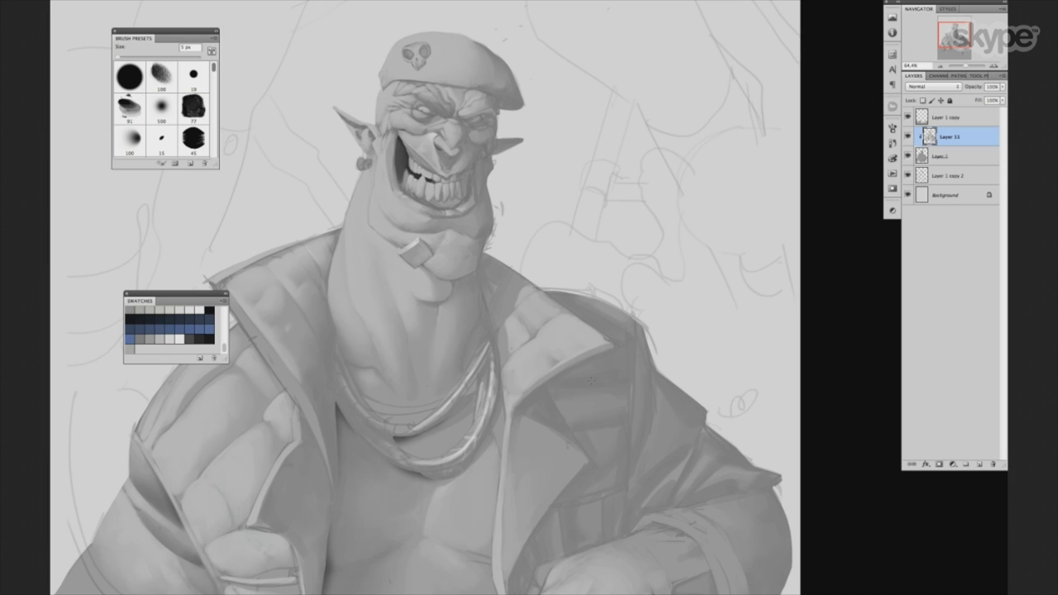
scroll(561, 339, up, 3)
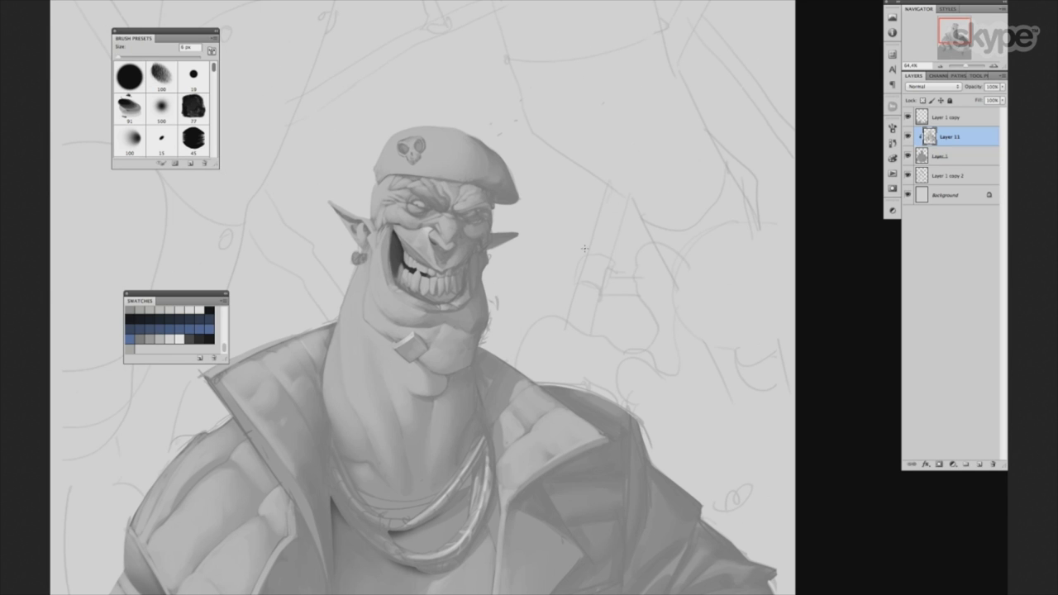
key(ctrl+shift+alt+n)
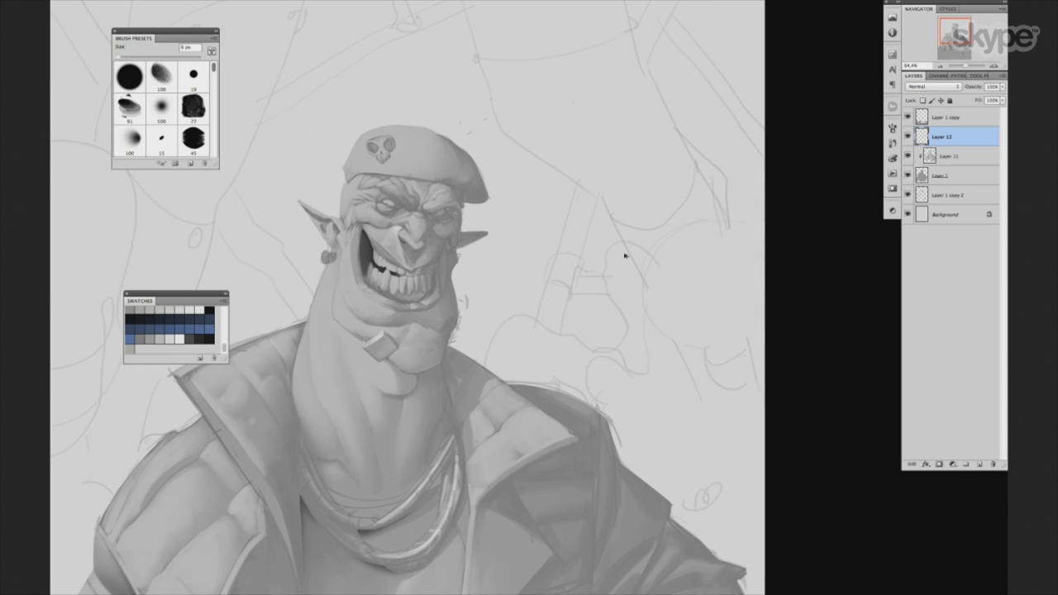
scroll(554, 260, right, 2)
scroll(553, 261, right, 2)
scroll(485, 248, up, 1)
drag(468, 271, 590, 248)
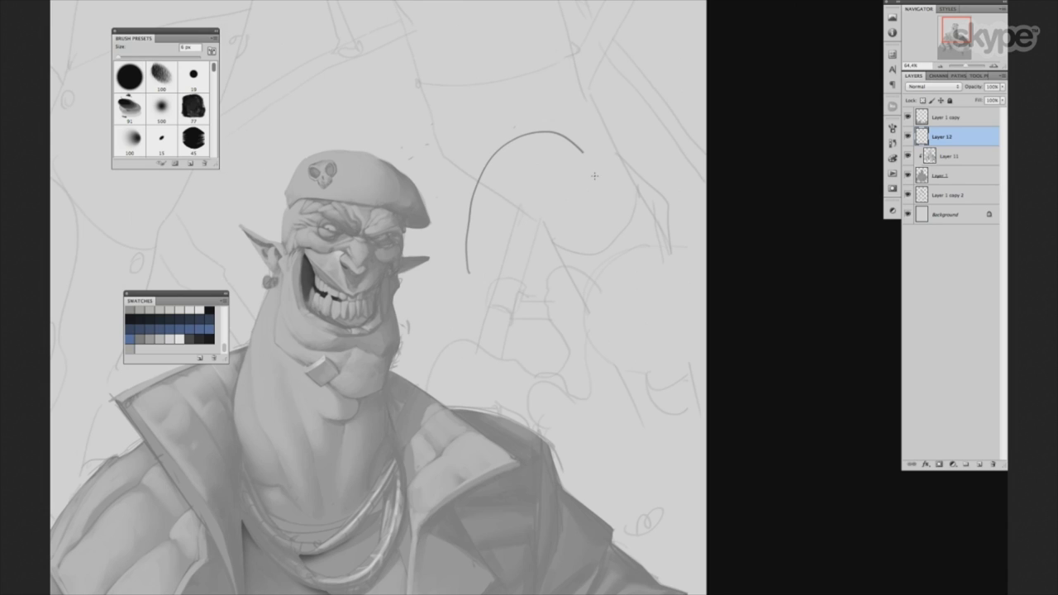
drag(468, 273, 562, 307)
drag(572, 299, 574, 271)
mouse_move(498, 246)
mouse_down()
mouse_move(542, 272)
mouse_move(572, 256)
mouse_move(519, 296)
mouse_move(504, 277)
mouse_move(541, 288)
mouse_move(562, 267)
mouse_up()
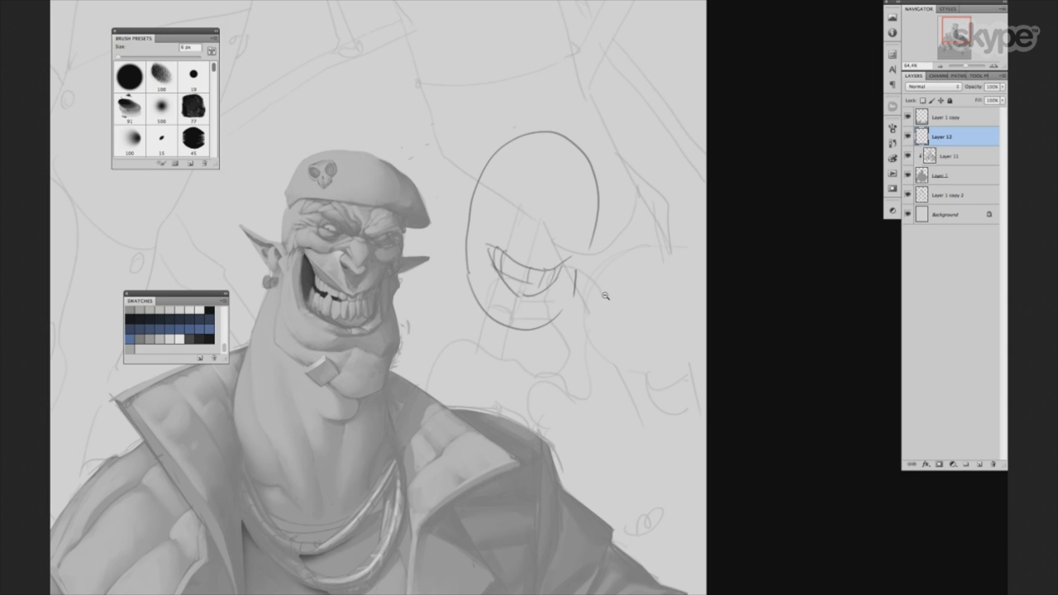
scroll(612, 296, up, 1)
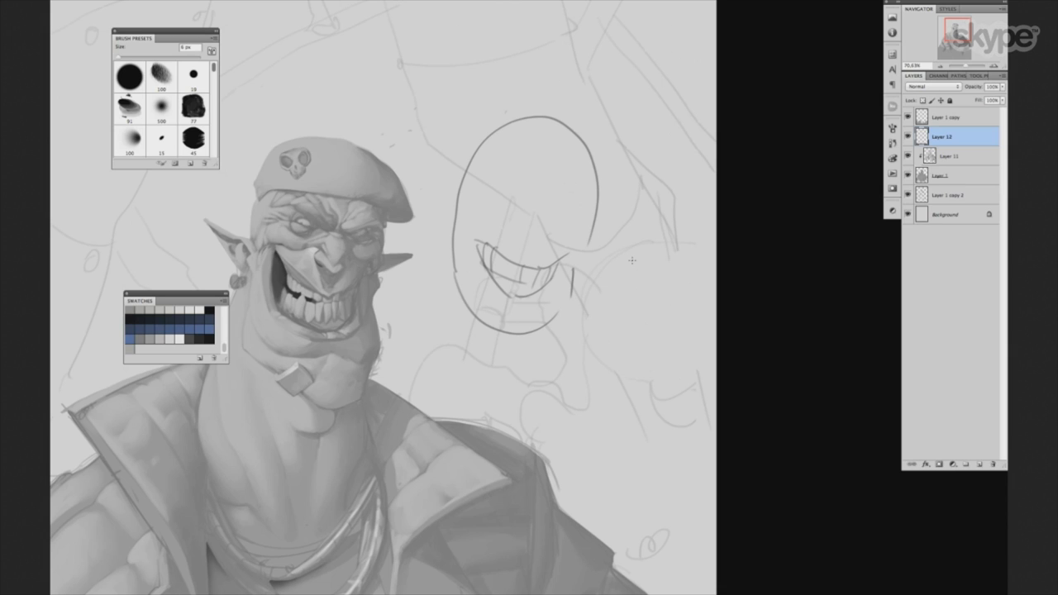
scroll(578, 347, up, 3)
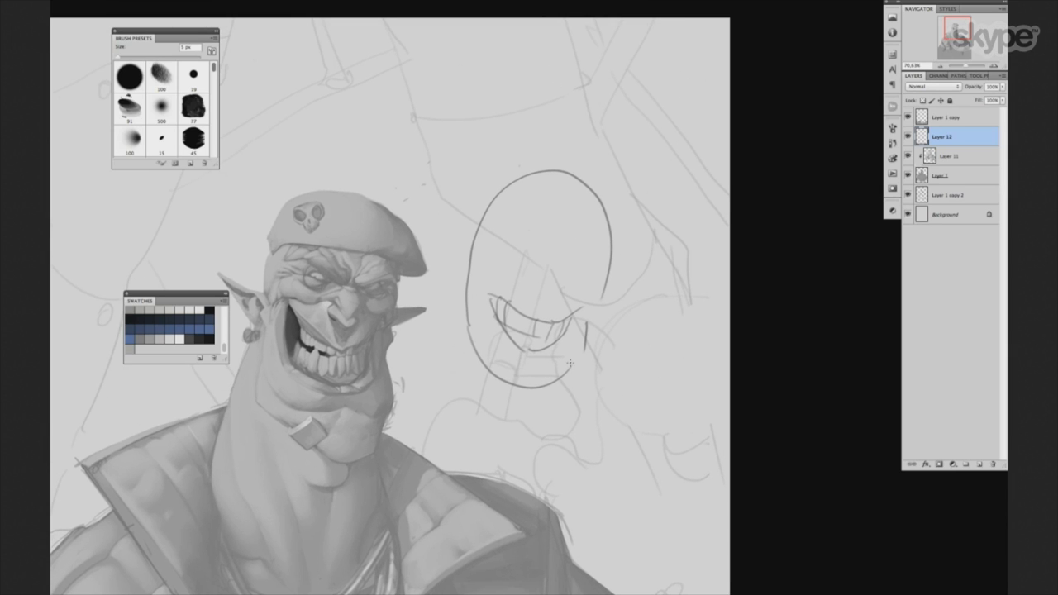
drag(478, 274, 547, 324)
mouse_move(478, 271)
mouse_down()
mouse_move(496, 317)
mouse_move(525, 324)
mouse_move(599, 275)
mouse_move(541, 359)
mouse_up()
mouse_move(476, 273)
mouse_down()
mouse_move(547, 378)
mouse_move(566, 342)
mouse_up()
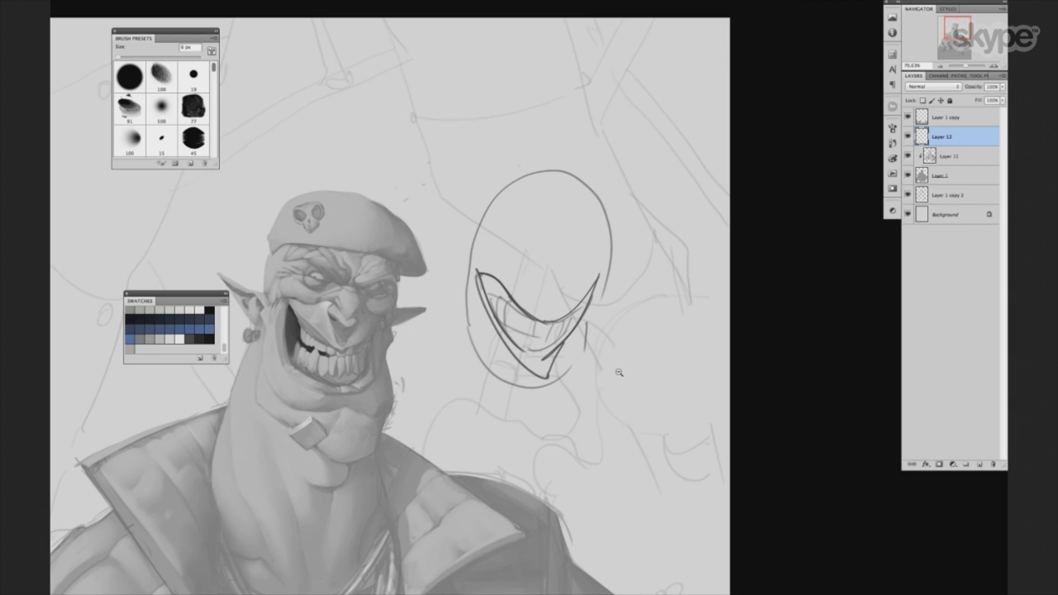
scroll(587, 378, down, 1)
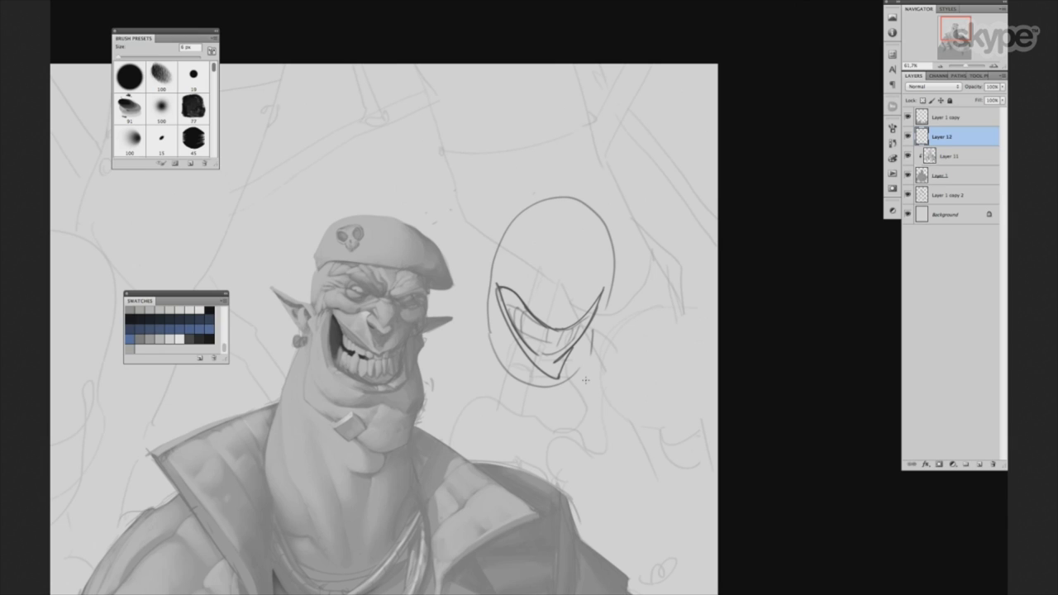
key(ctrl+alt+z)
key(ctrl+alt+z)
key(ctrl+alt+z)
key(ctrl+alt+z)
key(ctrl+alt+z)
key(ctrl+alt+z)
key(ctrl+alt+z)
key(ctrl+alt+z)
key(ctrl+alt+z)
key(ctrl+alt+z)
key(ctrl+alt+z)
key(ctrl+alt+z)
key(ctrl+alt+z)
key(ctrl+alt+z)
key(ctrl+alt+z)
key(ctrl+alt+z)
key(ctrl+alt+z)
key(ctrl+alt+z)
key(ctrl+alt+z)
key(ctrl+alt+z)
key(ctrl+alt+z)
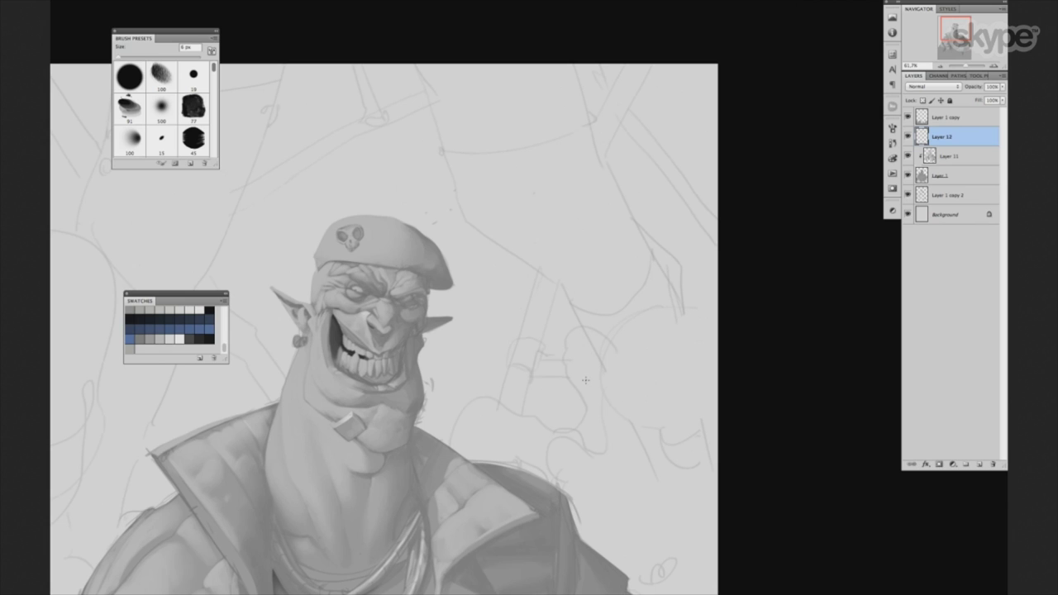
Try an oval and cheek contour over the zoomed-in face, then undo it.
scroll(453, 369, up, 1)
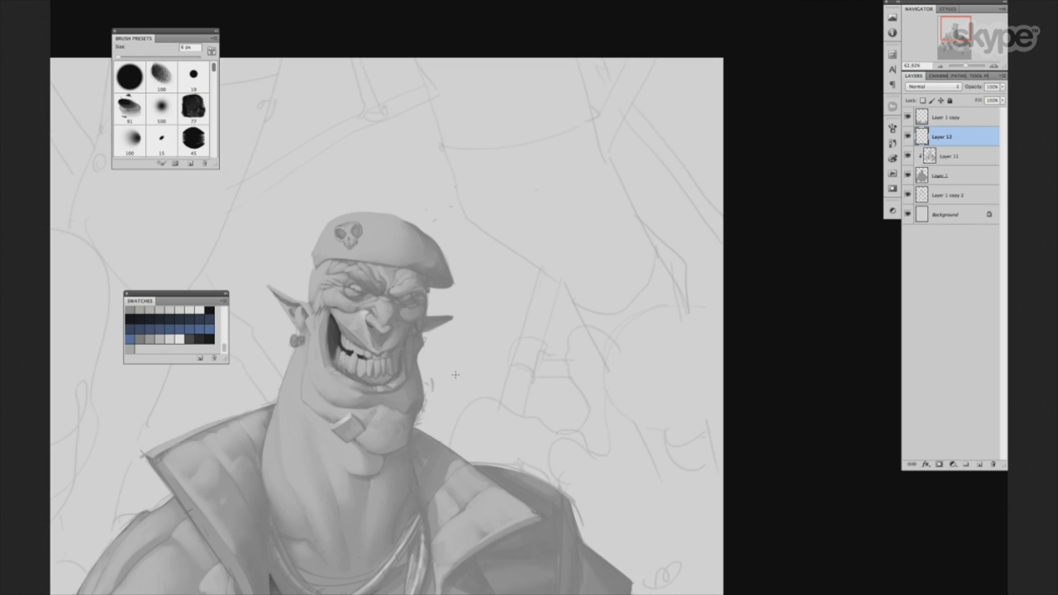
scroll(454, 374, up, 1)
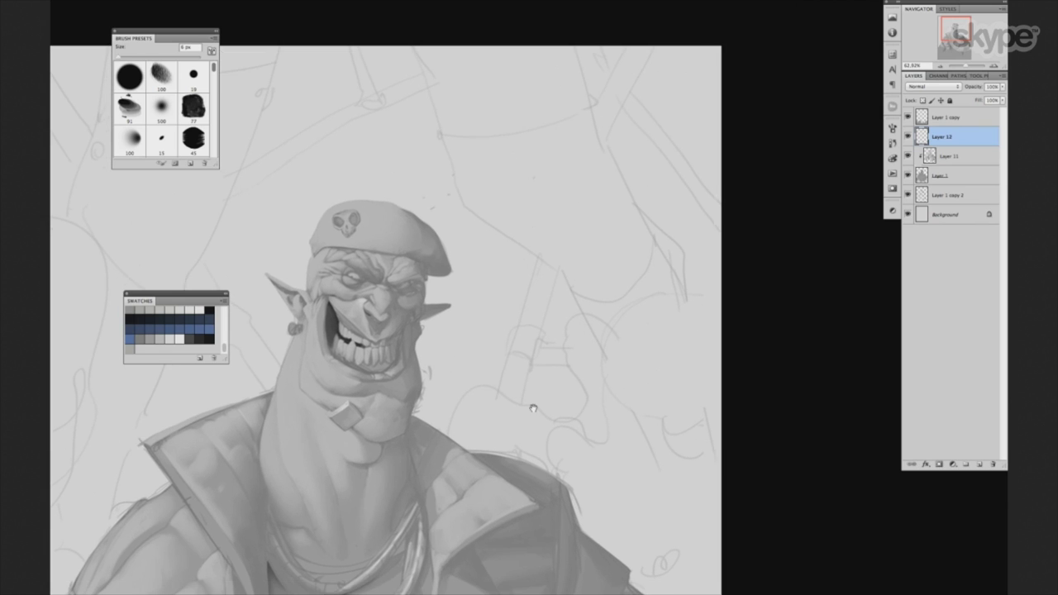
scroll(454, 374, up, 1)
scroll(459, 373, up, 2)
scroll(459, 372, up, 2)
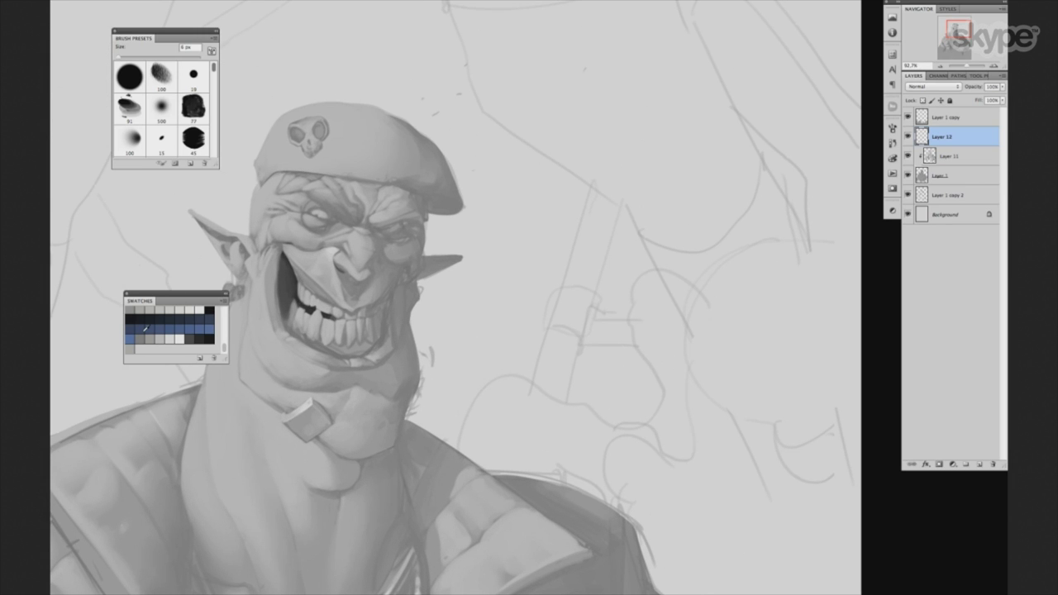
scroll(527, 329, up, 1)
scroll(527, 329, up, 1)
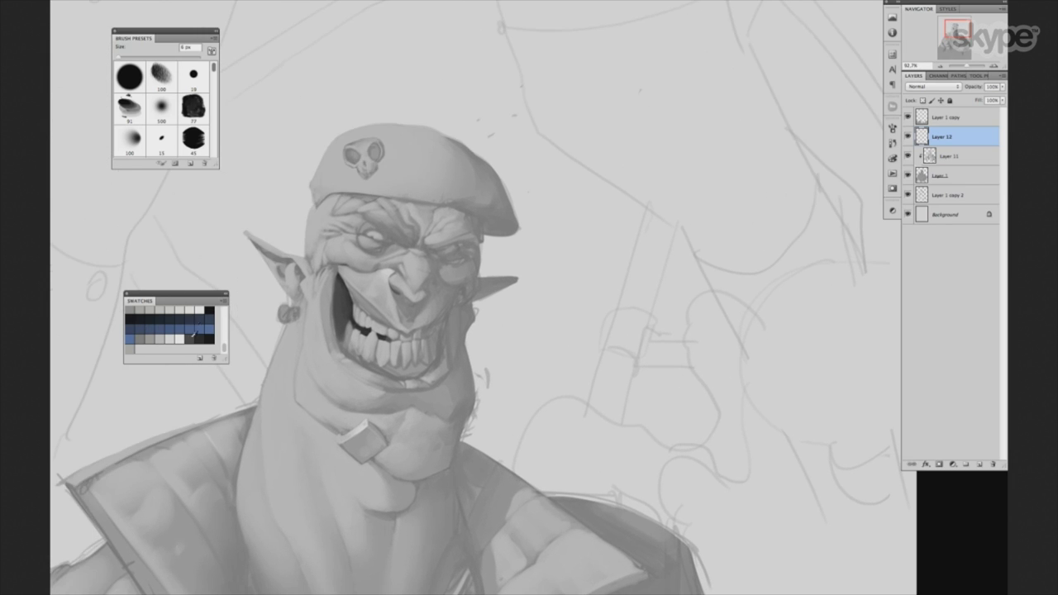
mouse_move(518, 233)
mouse_down()
mouse_move(525, 241)
mouse_move(471, 395)
mouse_up()
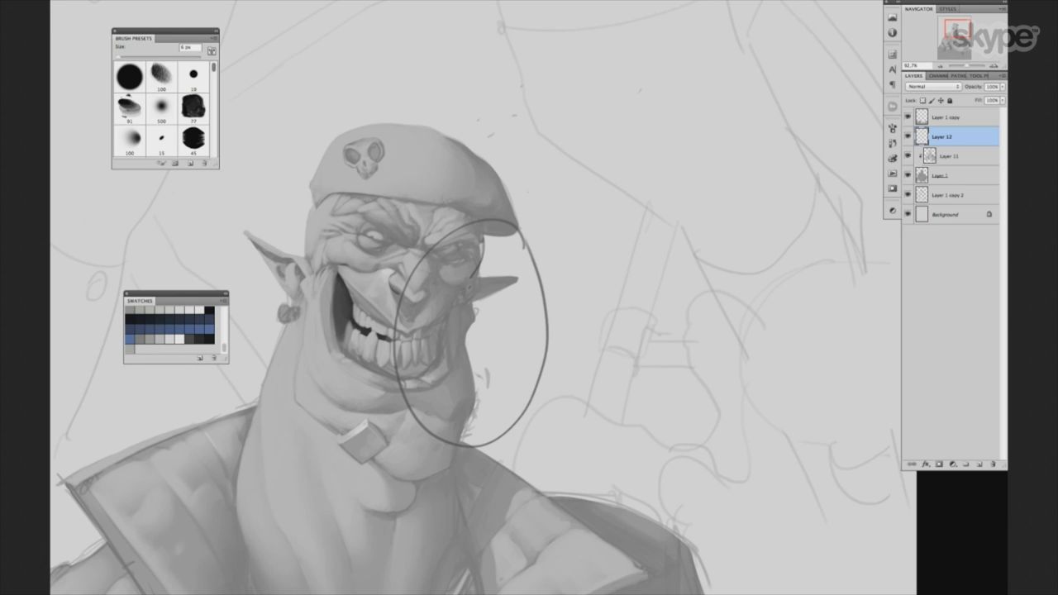
key(ctrl+alt+z)
key(ctrl+alt+z)
scroll(604, 355, down, 1)
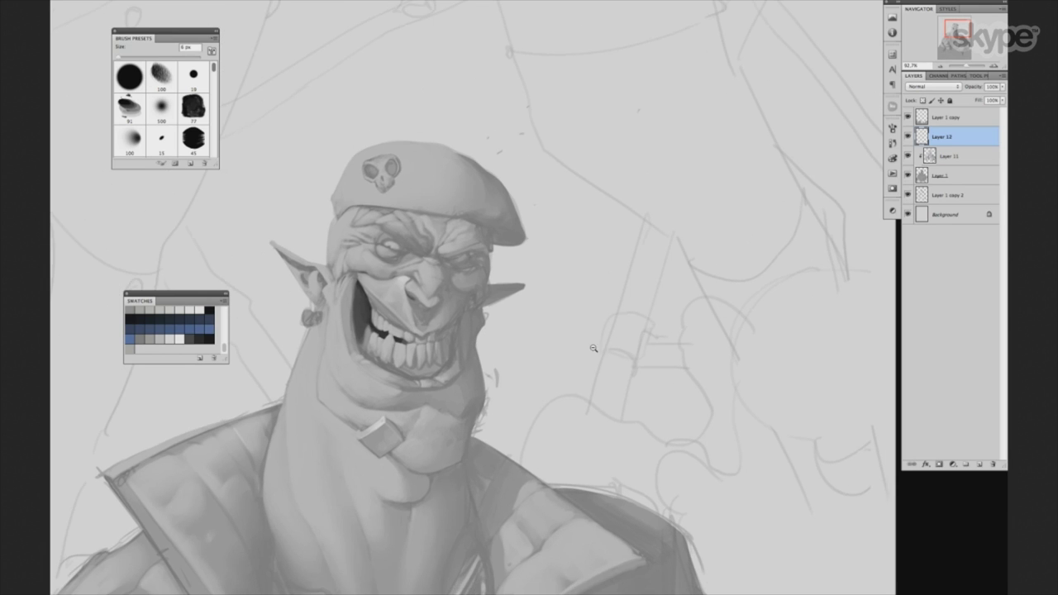
drag(604, 355, 587, 370)
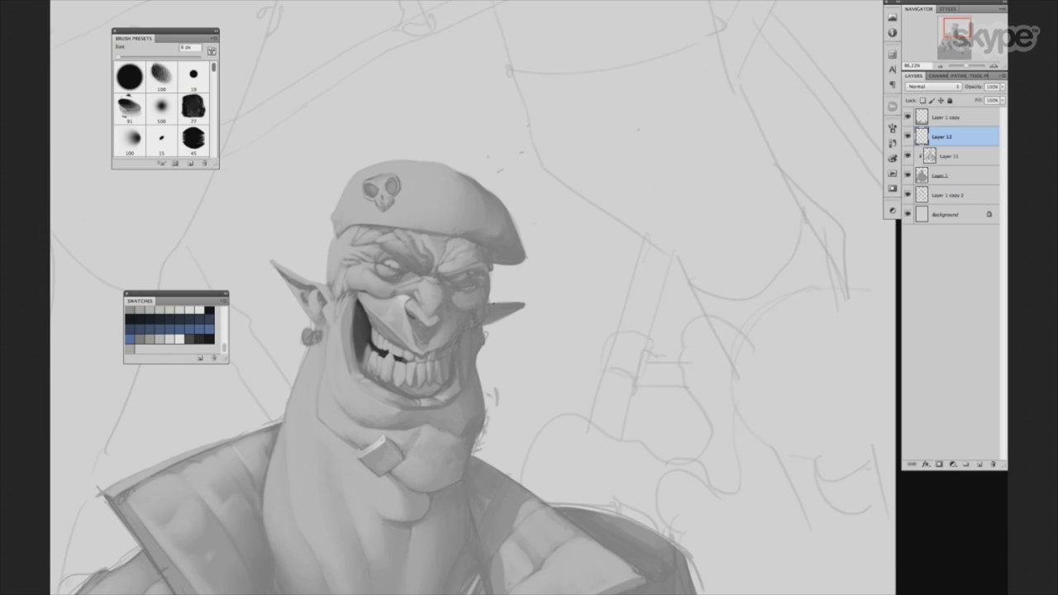
scroll(533, 326, up, 1)
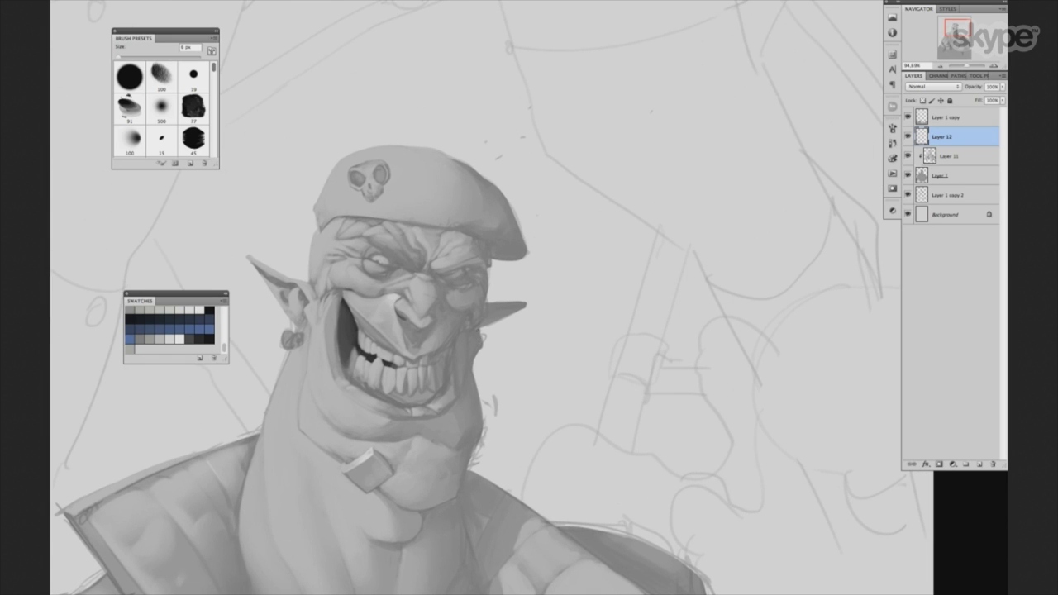
Shade the right jaw edge and neck below the ear, removing stray strokes on the ear tip.
drag(483, 342, 479, 410)
drag(481, 338, 484, 431)
drag(486, 368, 476, 444)
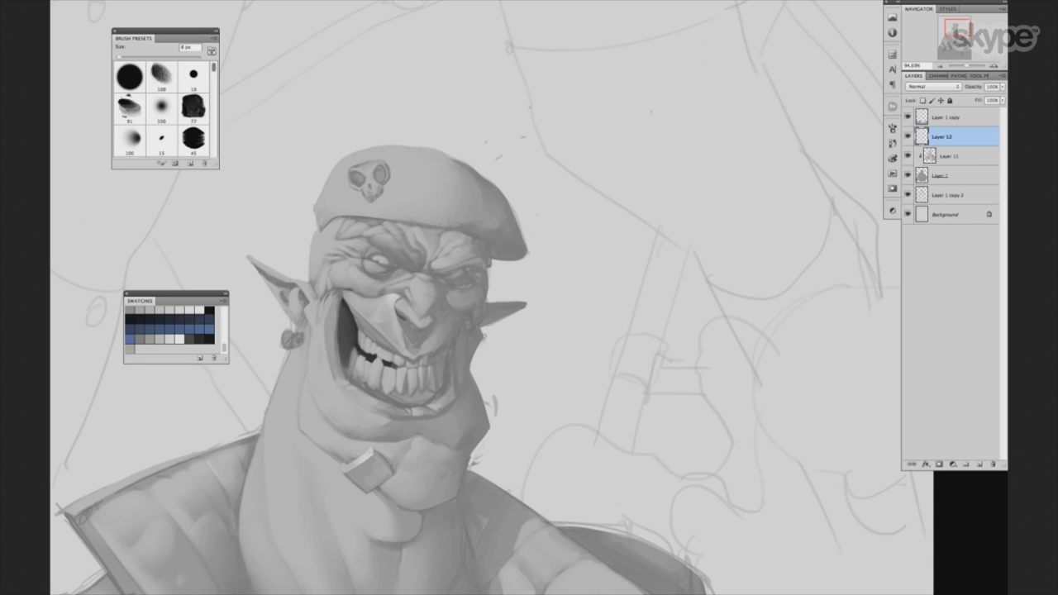
key(bracketright)
key(bracketright)
mouse_move(522, 307)
mouse_down()
mouse_move(509, 382)
mouse_move(476, 379)
mouse_move(526, 367)
mouse_move(469, 404)
mouse_move(483, 395)
mouse_up()
key(bracketleft)
key(bracketleft)
key(ctrl+z)
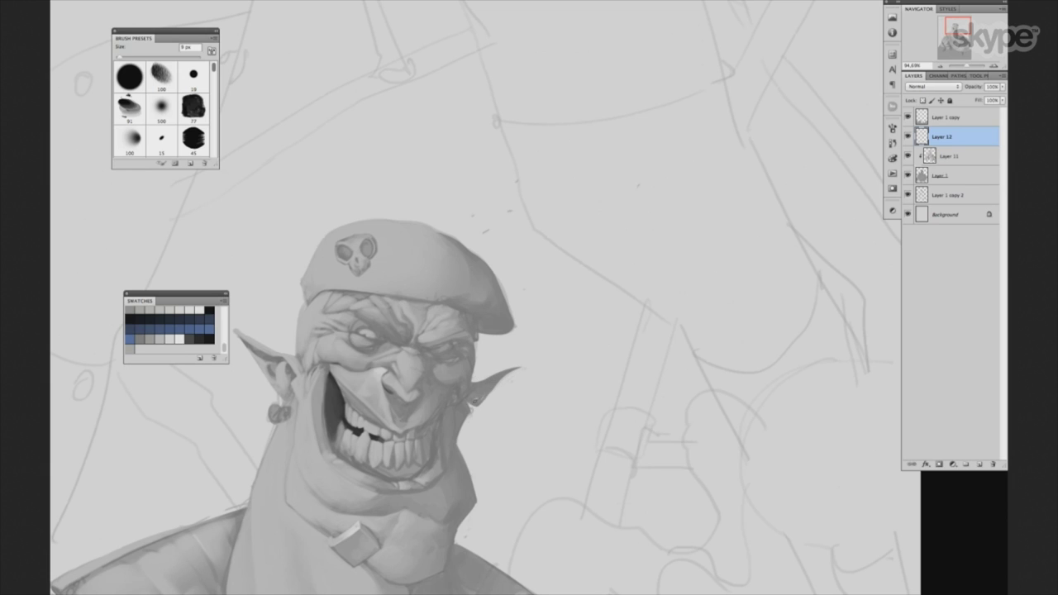
key(bracketright)
Paint test strokes in the empty area beside the head, then undo them.
mouse_move(484, 318)
mouse_down()
mouse_move(419, 316)
mouse_move(506, 315)
mouse_move(533, 248)
mouse_move(483, 200)
mouse_up()
mouse_move(546, 235)
mouse_down()
mouse_move(551, 252)
mouse_move(671, 293)
mouse_move(589, 115)
mouse_move(735, 285)
mouse_up()
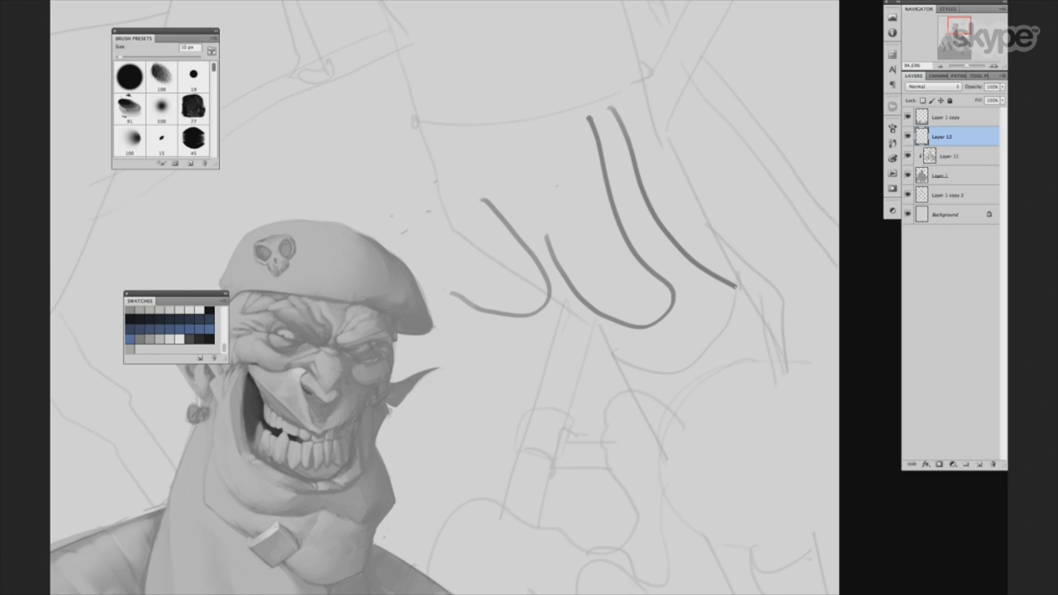
key(ctrl+alt+z)
key(ctrl+alt+z)
key(ctrl+alt+z)
key(ctrl+alt+z)
key(bracketleft)
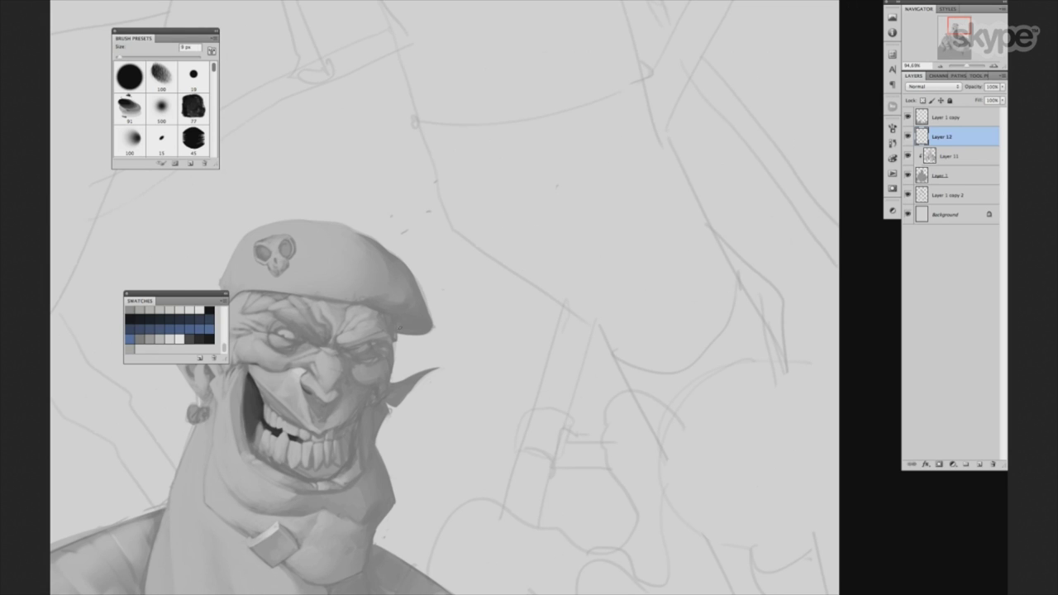
Darken and shade along the beret's right edge with a smaller brush.
drag(396, 335, 436, 325)
drag(427, 310, 431, 321)
key(bracketleft)
drag(426, 318, 400, 262)
key(bracketright)
key(bracketright)
key(bracketright)
Refine the left neck outline with thin dark strokes, toggling Layer 12 to compare.
scroll(578, 298, up, 3)
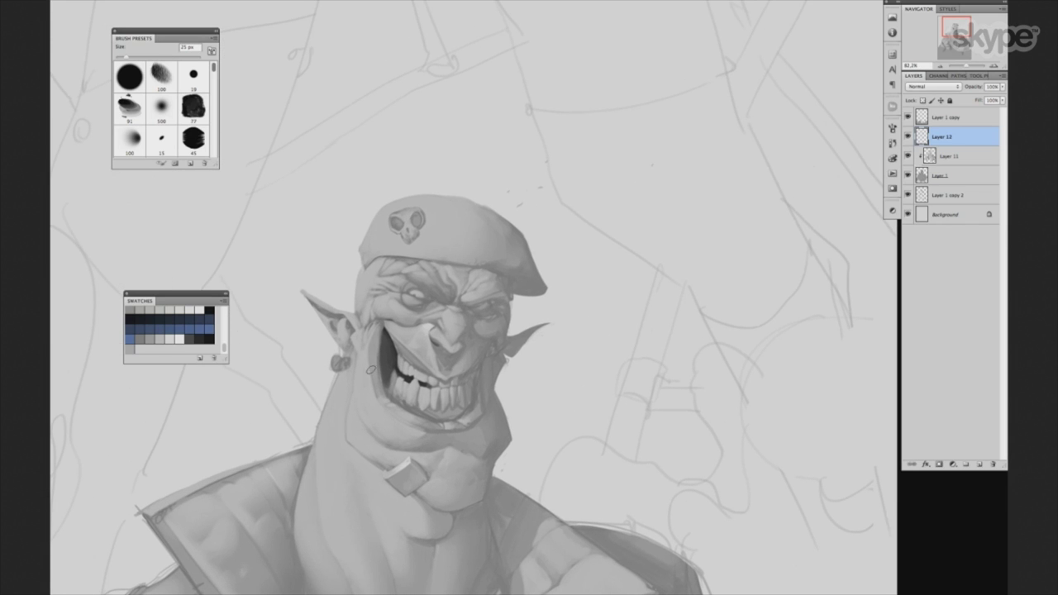
key(bracketleft)
key(bracketleft)
key(bracketleft)
mouse_move(321, 420)
mouse_down()
mouse_move(327, 390)
mouse_move(312, 417)
mouse_up()
key(bracketright)
key(bracketright)
key(bracketleft)
key(bracketleft)
key(bracketleft)
mouse_move(334, 372)
mouse_down()
mouse_move(312, 413)
mouse_move(311, 469)
mouse_up()
drag(319, 419, 314, 511)
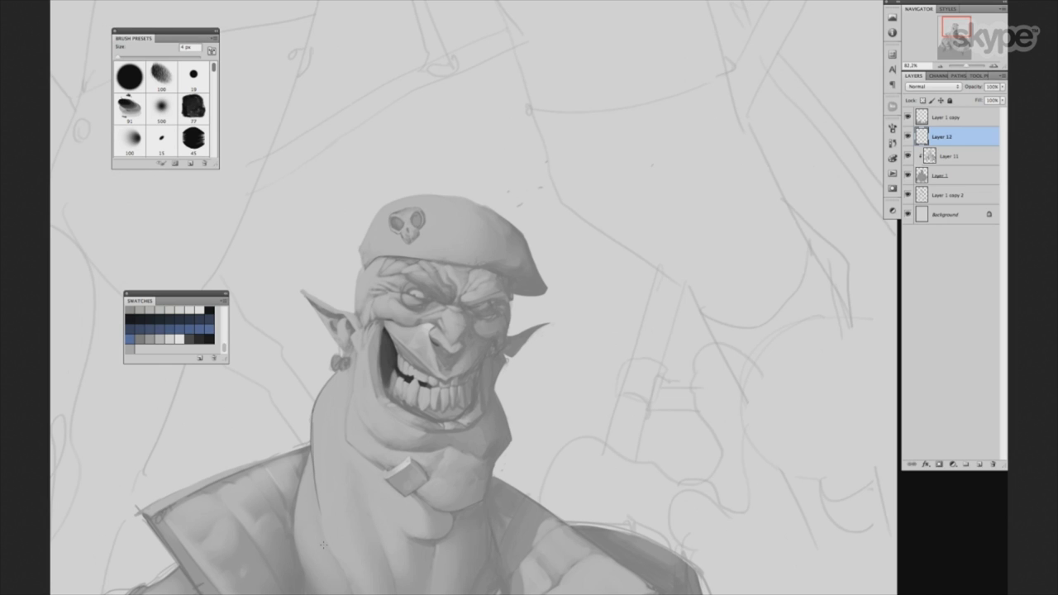
scroll(602, 267, down, 3)
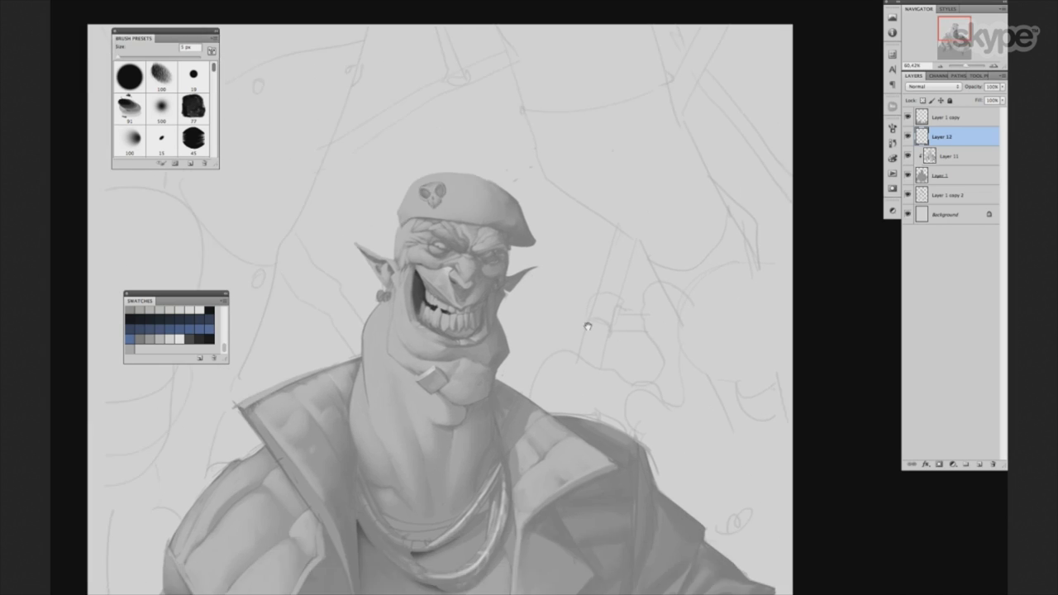
key(ctrl+comma)
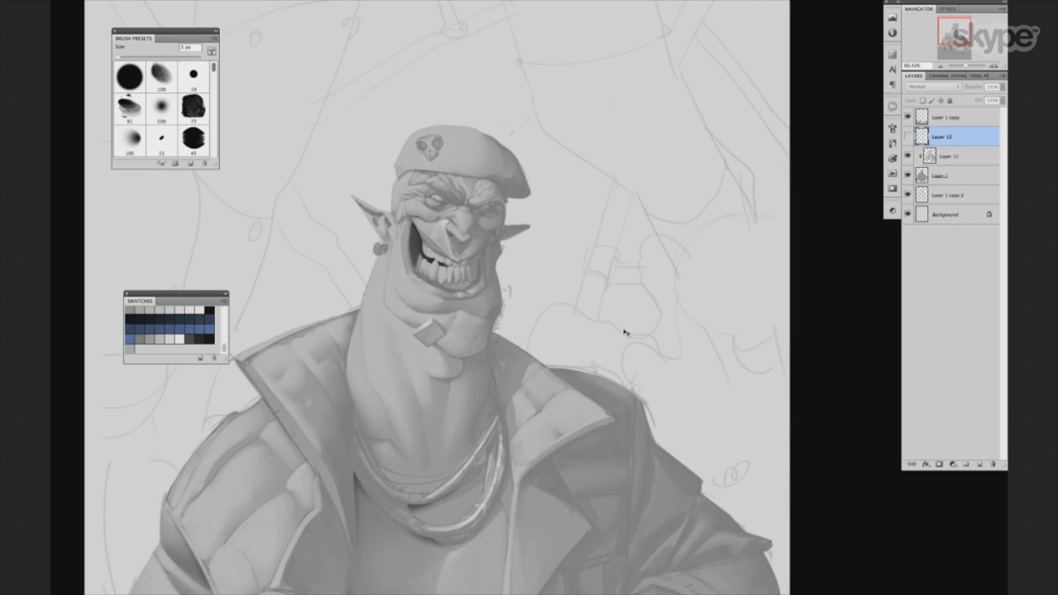
key(ctrl+comma)
key(ctrl+comma)
key(ctrl+comma)
key(ctrl+comma)
key(ctrl+comma)
key(ctrl+comma)
key(ctrl+comma)
Deepen the shadow at the left mouth corner and darken the upper lip line there.
scroll(536, 186, up, 1)
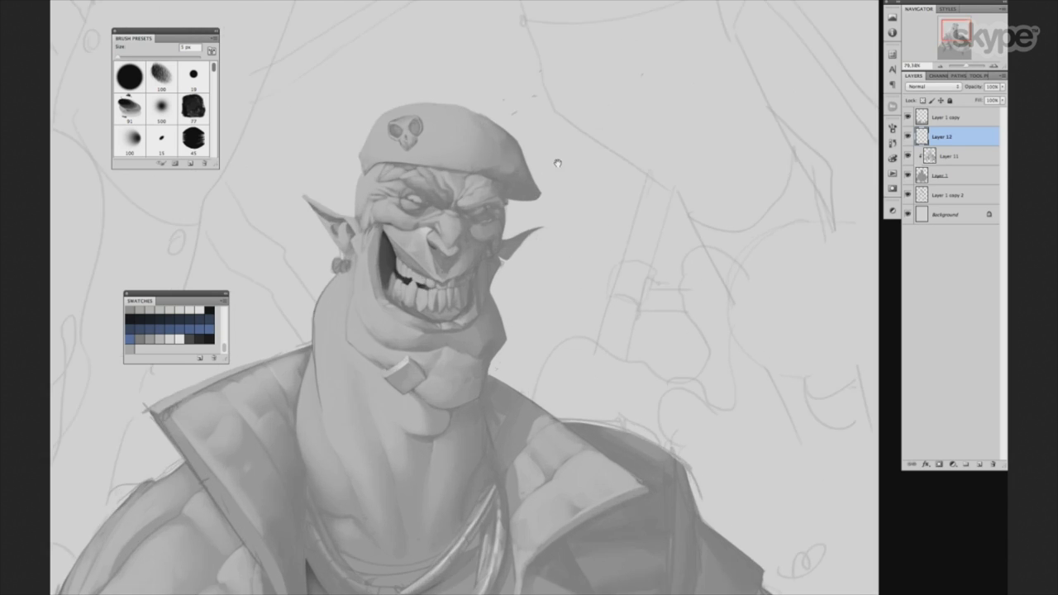
scroll(538, 181, up, 1)
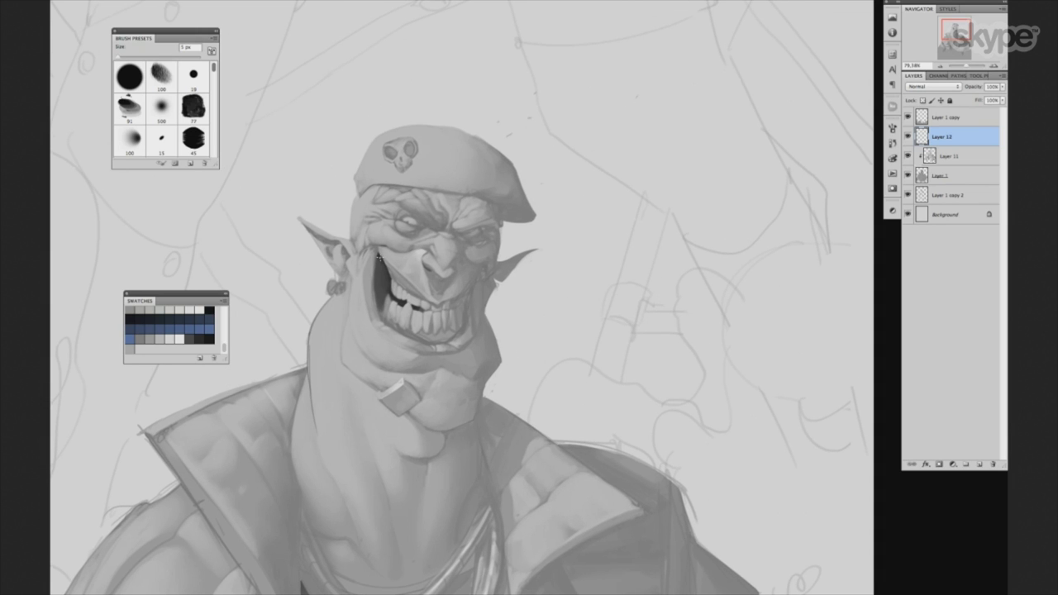
scroll(414, 194, up, 1)
scroll(414, 194, up, 1)
mouse_move(379, 247)
mouse_down()
mouse_move(379, 280)
mouse_move(437, 326)
mouse_up()
key(bracketleft)
drag(363, 238, 394, 257)
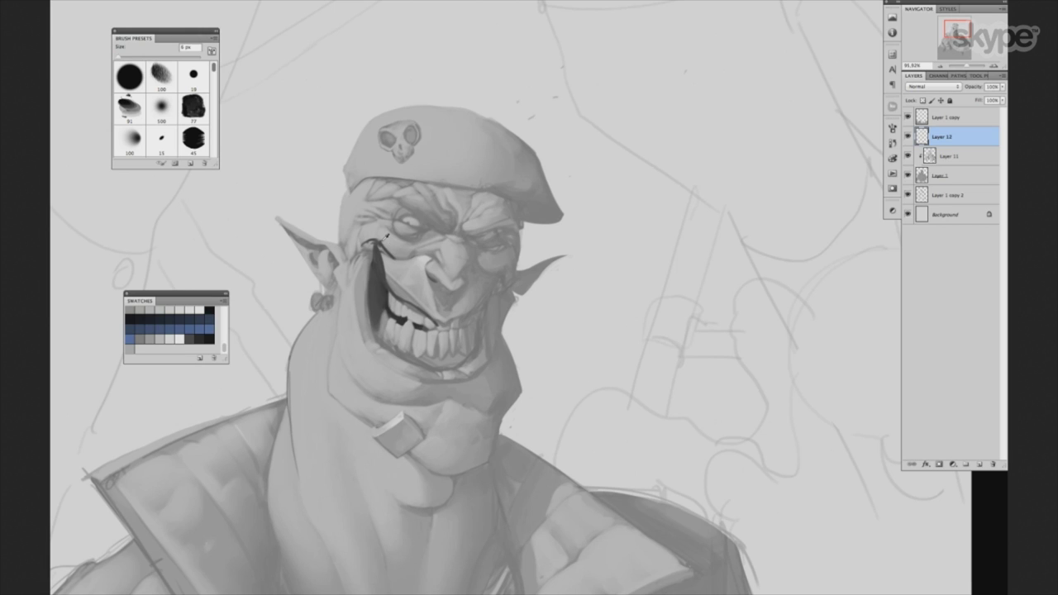
Darken the left mouth-corner creases, add a curved shadow at the right corner, and zoom out.
key(bracketright)
key(bracketleft)
drag(376, 242, 357, 311)
drag(364, 244, 353, 273)
drag(493, 271, 500, 261)
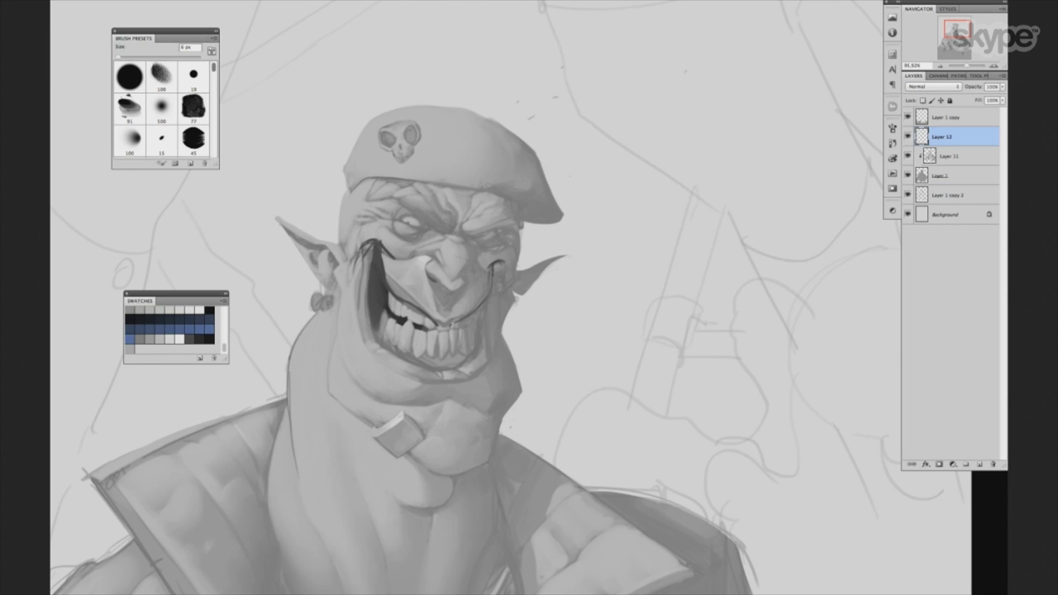
ctrl+alt+click(582, 296)
alt+click(583, 296)
Toggle Layer 12 on and off repeatedly to compare the mouth while zooming into the face.
key(ctrl+comma)
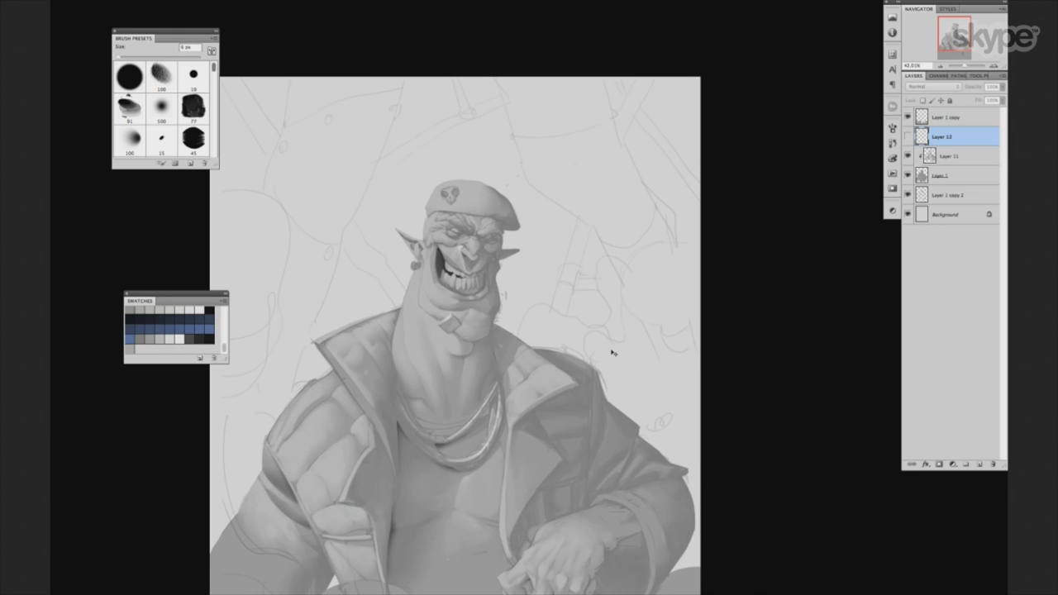
key(ctrl+comma)
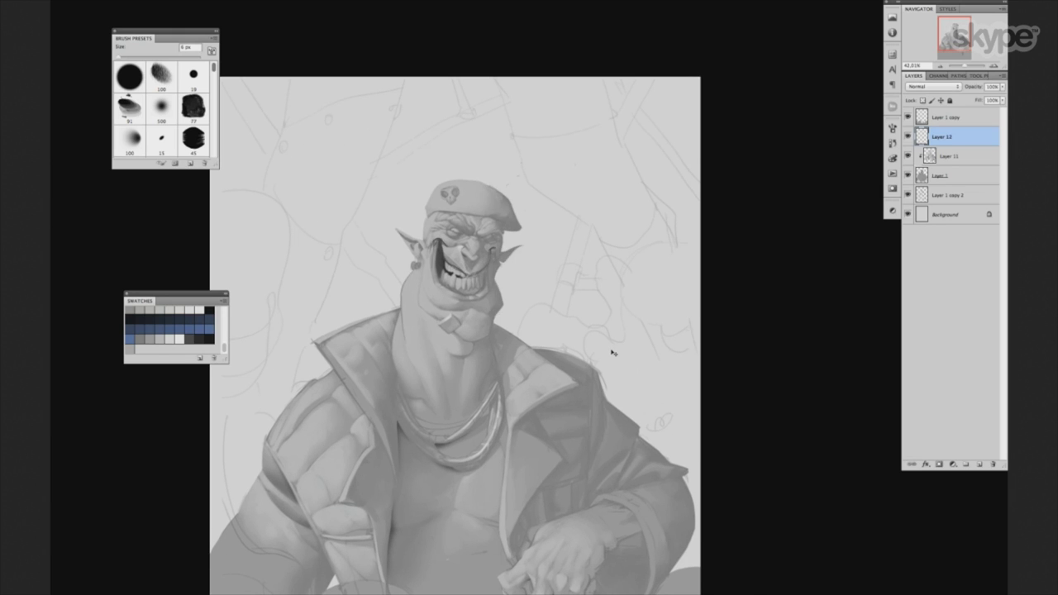
key(ctrl+comma)
key(ctrl+comma)
scroll(611, 348, up, 1)
scroll(579, 347, up, 1)
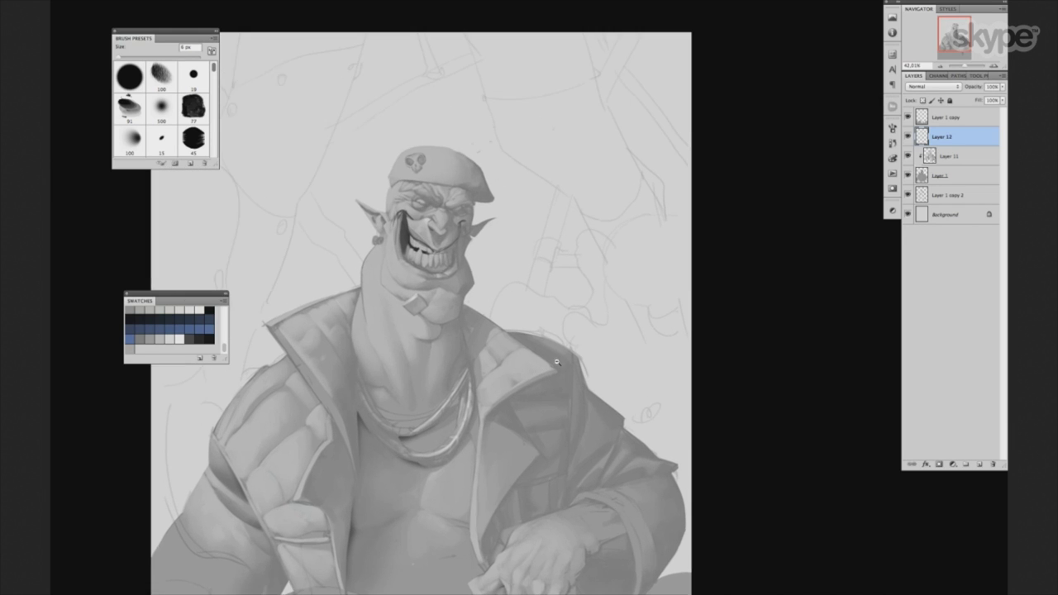
scroll(560, 346, up, 1)
key(ctrl+comma)
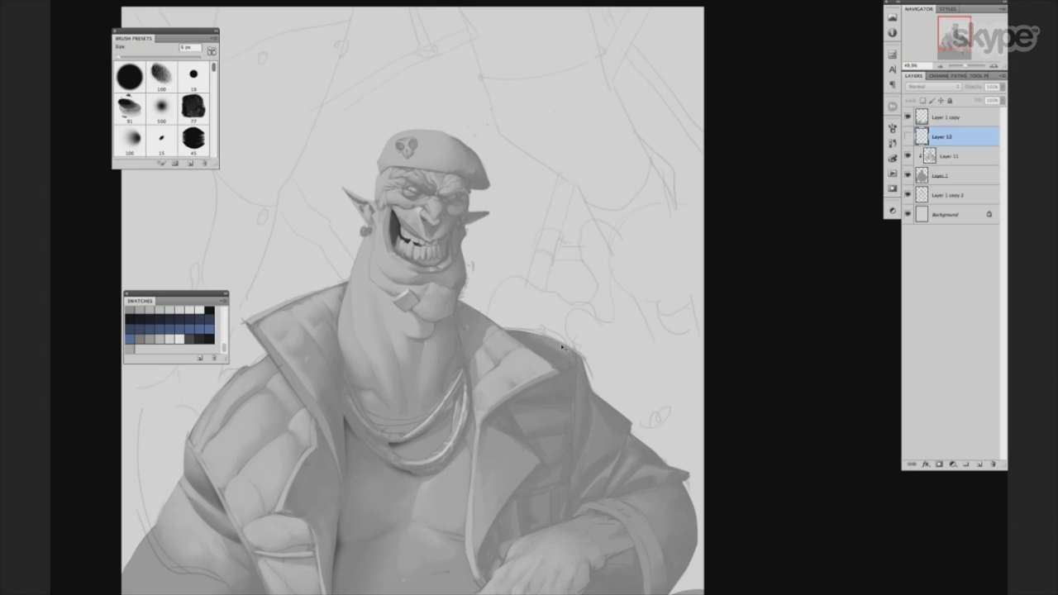
key(ctrl+comma)
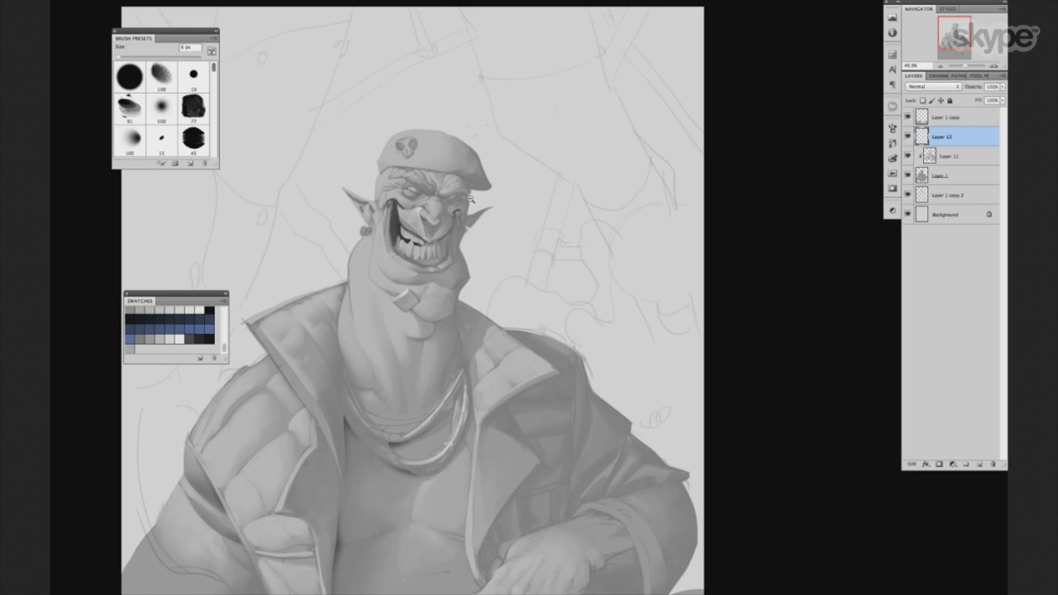
scroll(476, 197, up, 1)
scroll(479, 190, up, 1)
Set the brush to 6 px and paint a dark stroke at the corner of the orc's mouth.
key(bracketright)
key(bracketright)
key(bracketright)
scroll(475, 207, up, 1)
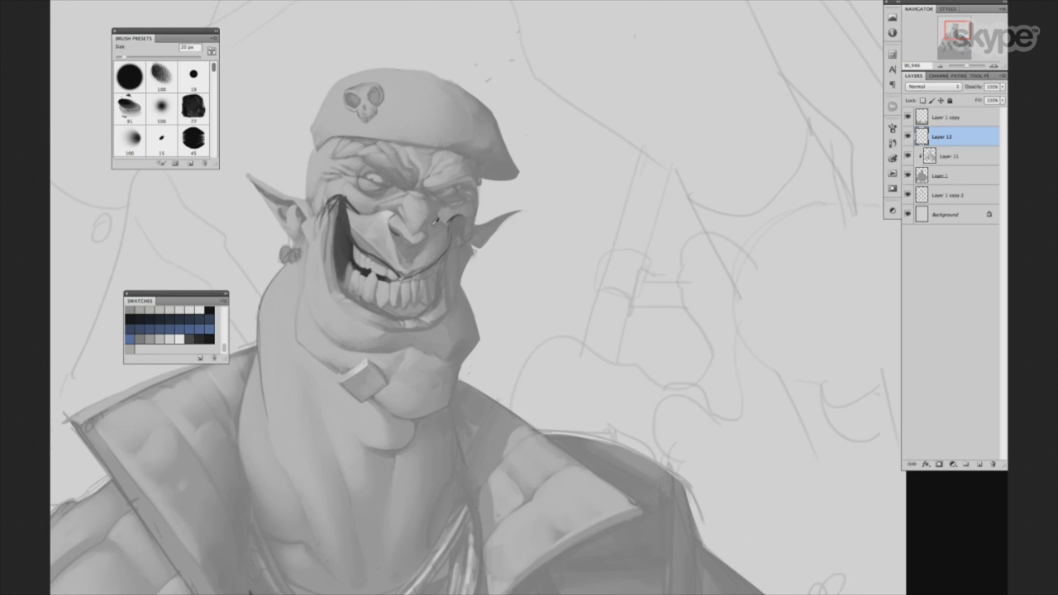
key(bracketleft)
key(bracketleft)
key(bracketleft)
drag(355, 211, 374, 289)
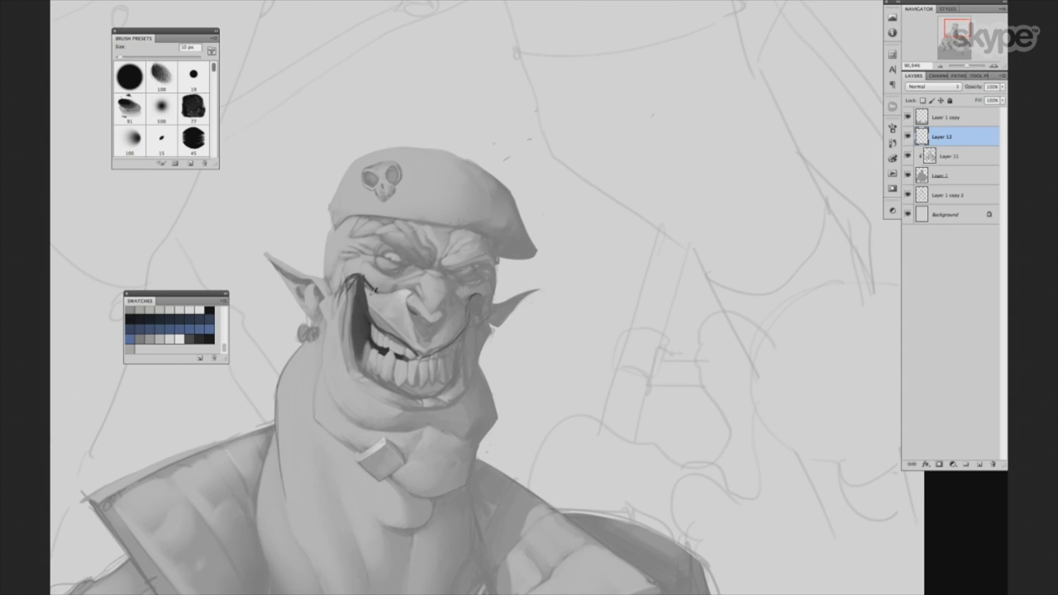
key(bracketleft)
drag(360, 280, 364, 292)
key(bracketright)
shift+click(955, 164)
Merge the selected layers into Layer 12 and paint a light stroke along the cheek edge.
key(ctrl+e)
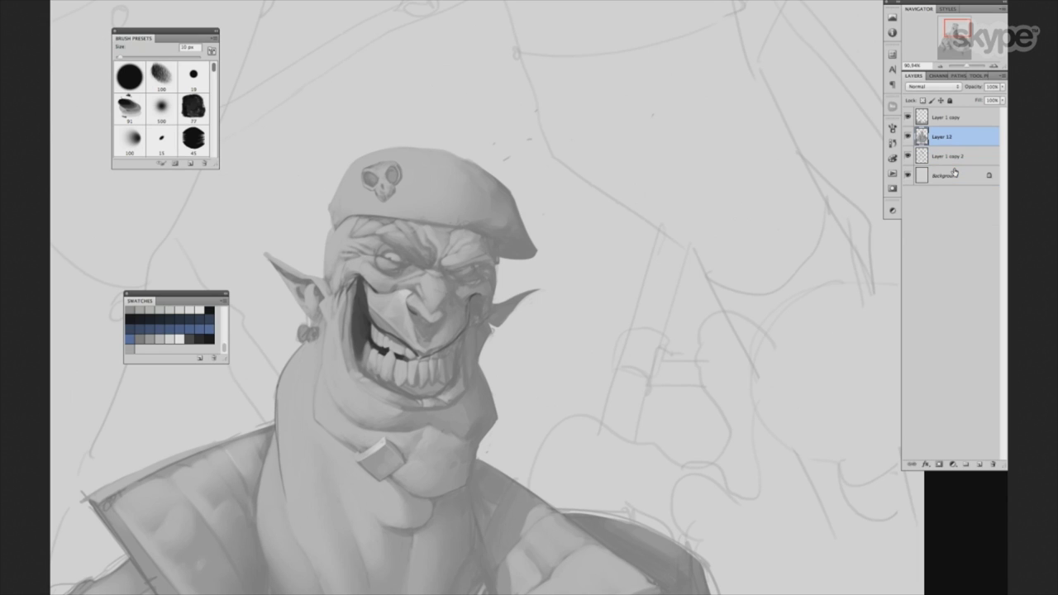
scroll(372, 293, up, 1)
key(bracketleft)
key(bracketleft)
key(bracketleft)
drag(341, 308, 337, 345)
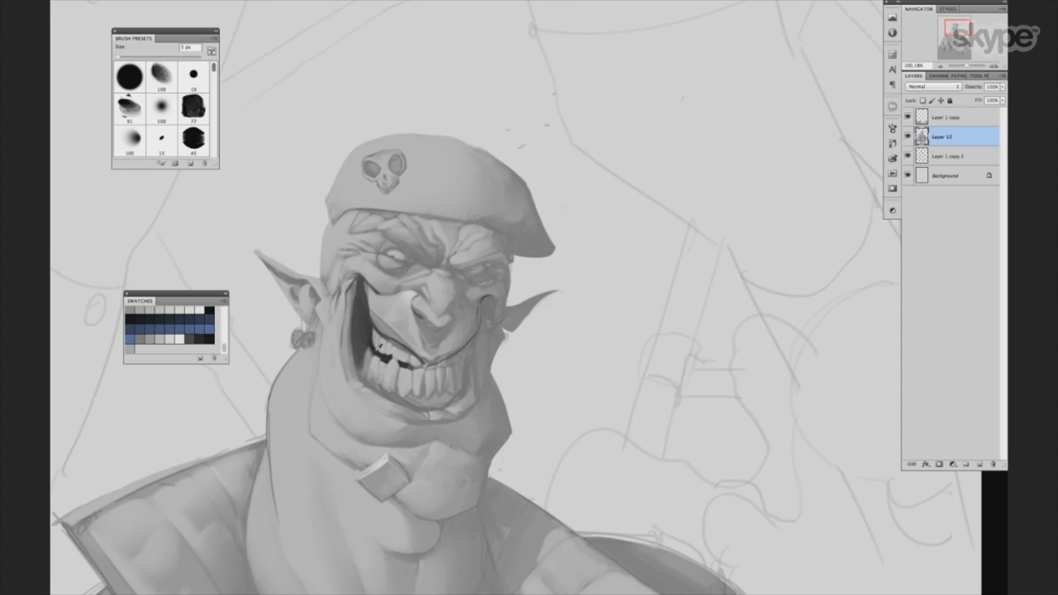
Pick the 15 px brush tip, resize it to 6 px, and zoom out to the upper body.
drag(552, 361, 552, 281)
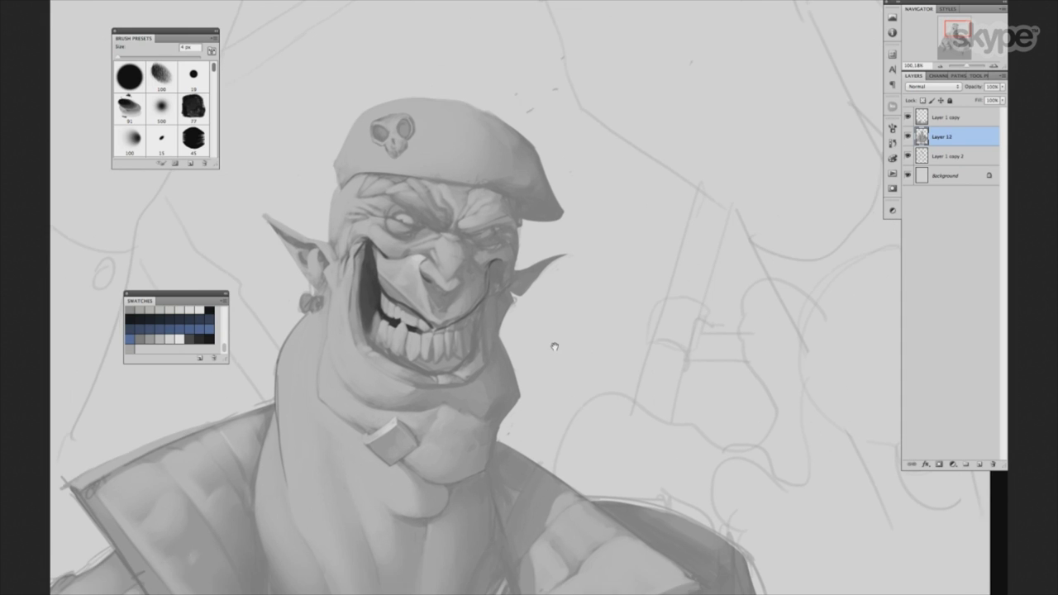
click(171, 129)
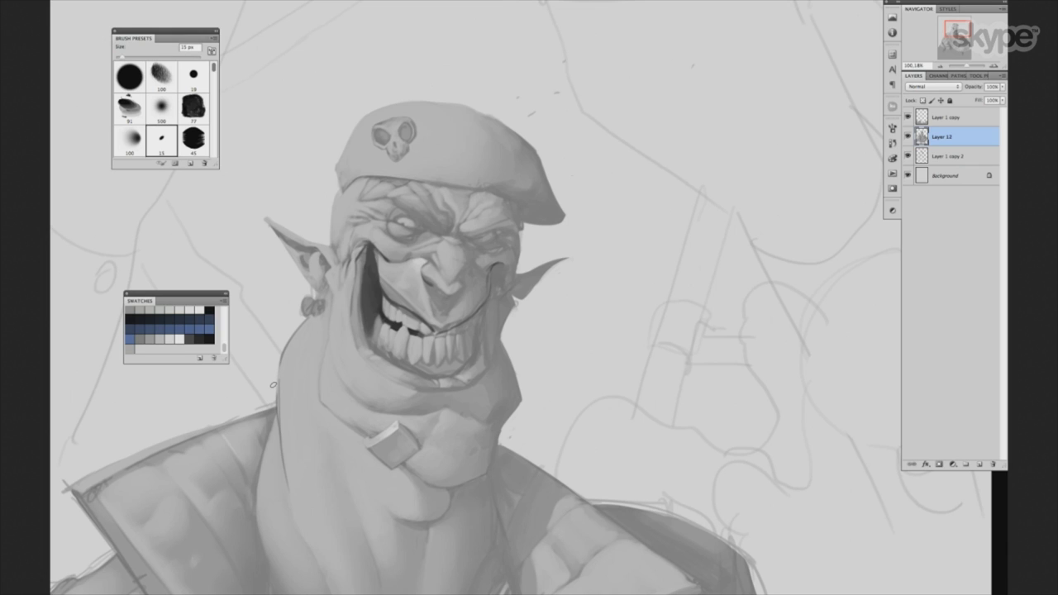
key(bracketleft)
key(bracketleft)
key(bracketleft)
key(bracketright)
key(bracketright)
key(ctrl+minus)
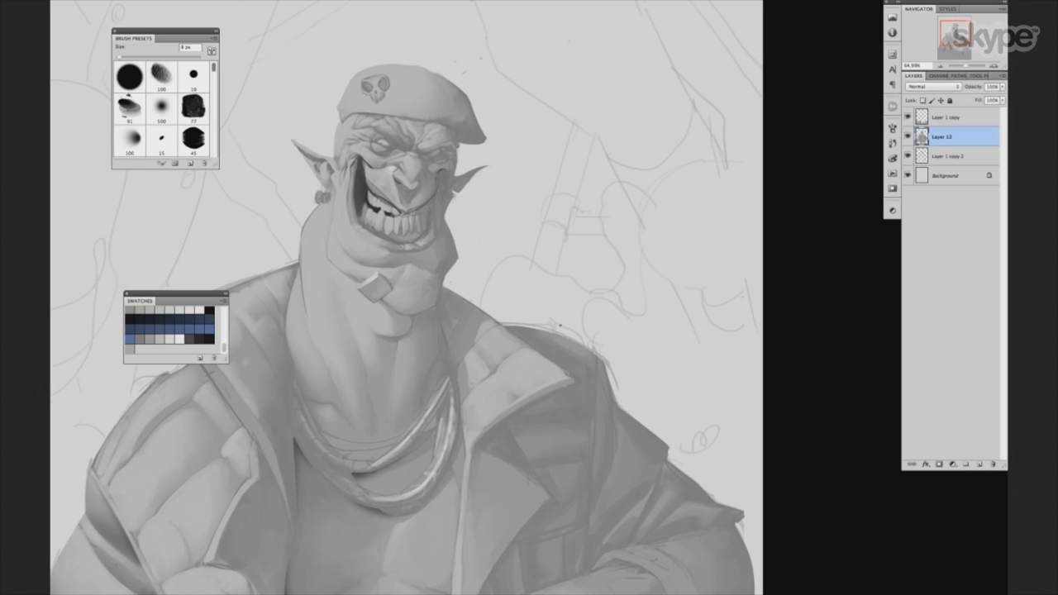
Zoom out to see the whole orc and set the brush to 9 px.
scroll(661, 330, down, 5)
drag(653, 287, 542, 374)
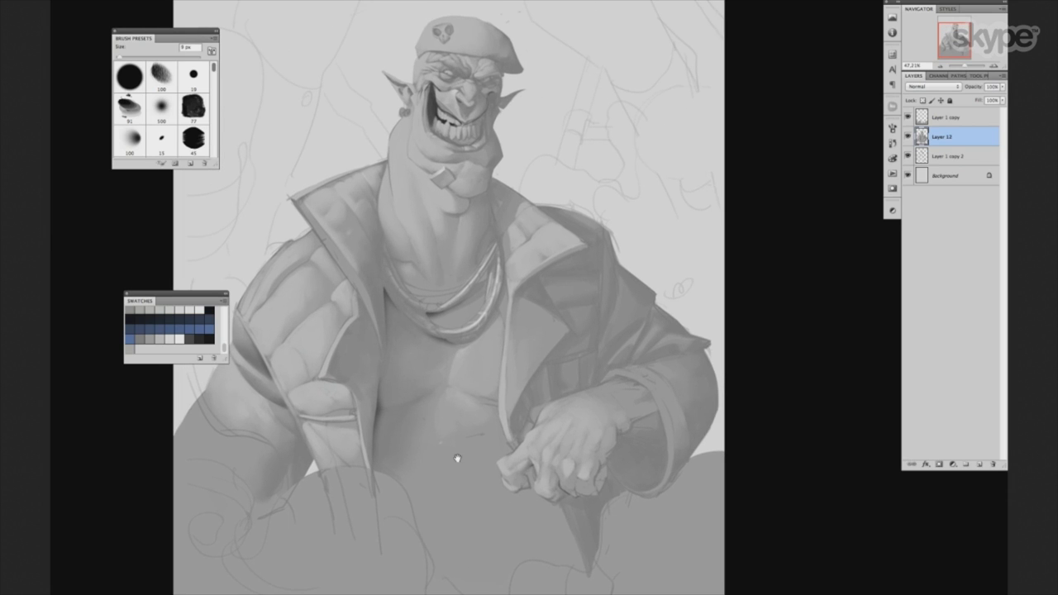
scroll(454, 460, up, 3)
key(bracketright)
key(bracketright)
key(bracketright)
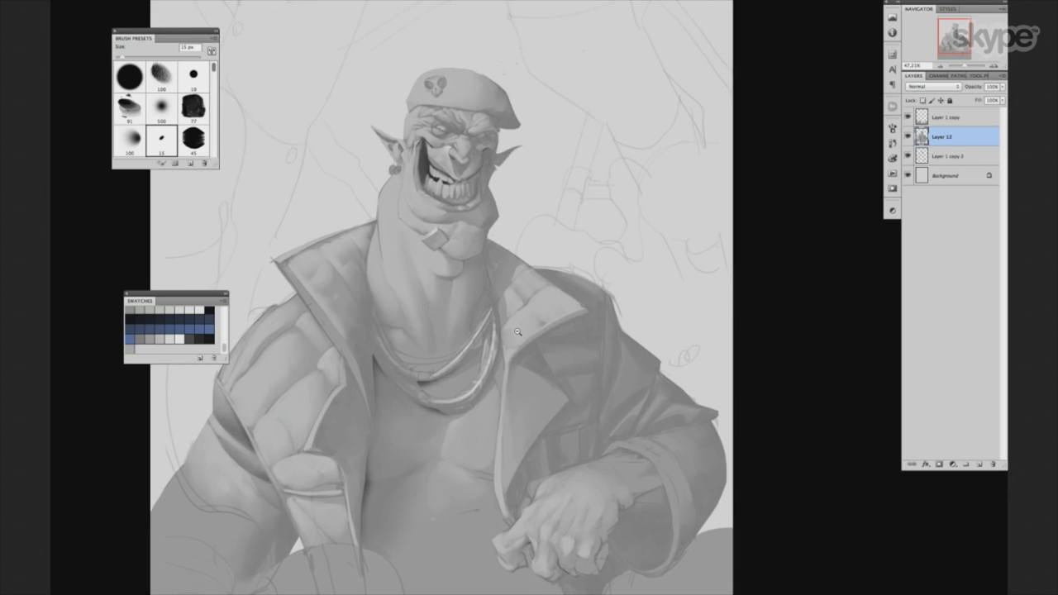
scroll(496, 310, up, 3)
key(bracketright)
key(bracketright)
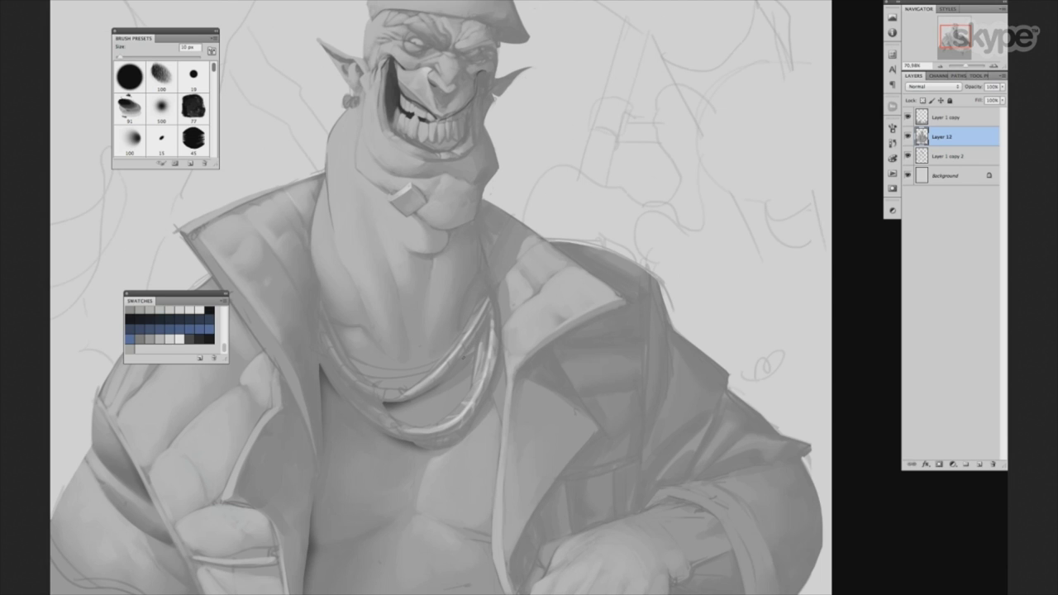
key(bracketleft)
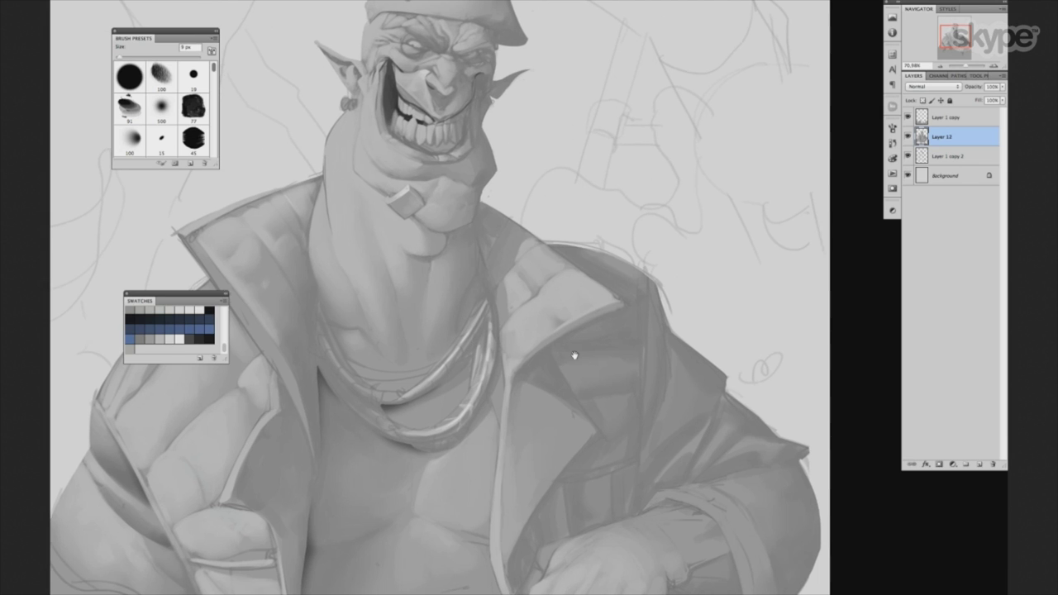
Zoom in on the head and paint a dark stroke along the beret's lower edge.
scroll(571, 354, down, 1)
scroll(571, 351, down, 1)
scroll(562, 334, down, 1)
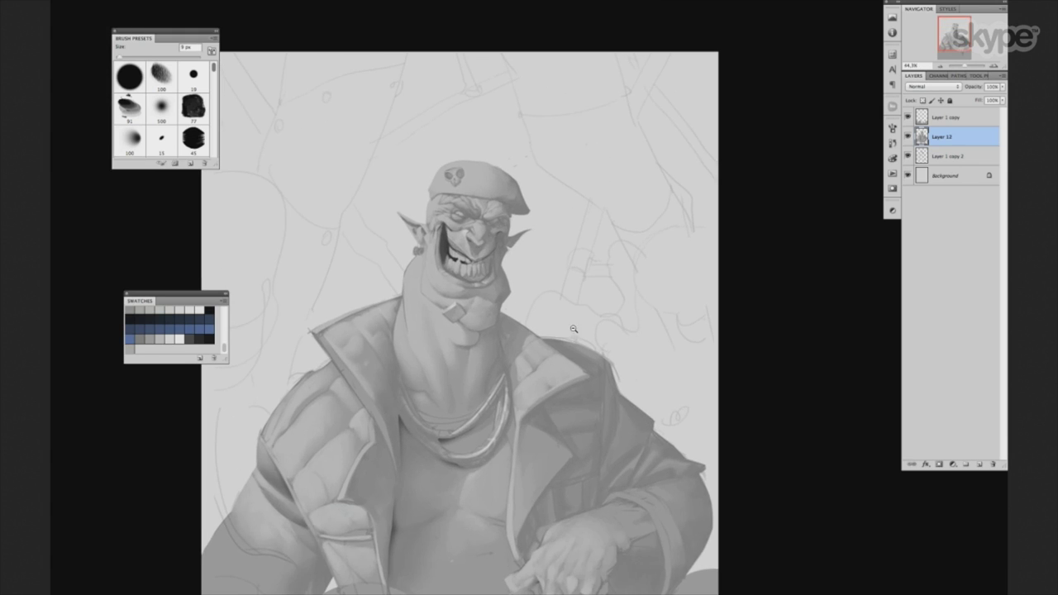
scroll(561, 331, up, 2)
drag(626, 291, 623, 300)
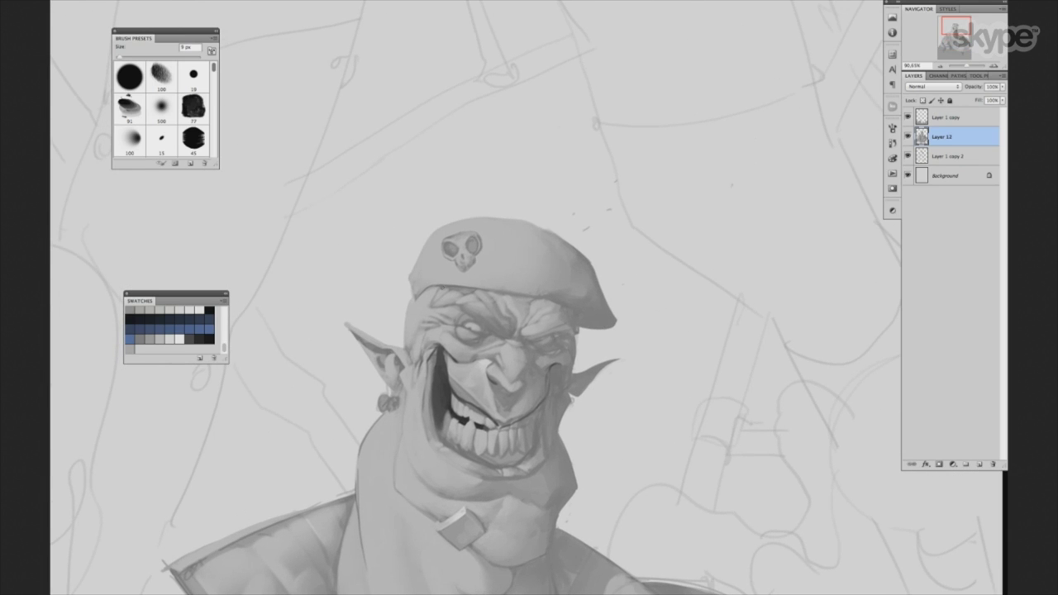
drag(439, 285, 541, 294)
Enlarge the brush to 30 px and reframe the view around the orc's arm and chest.
key(bracketright)
key(bracketright)
key(bracketright)
scroll(581, 287, down, 3)
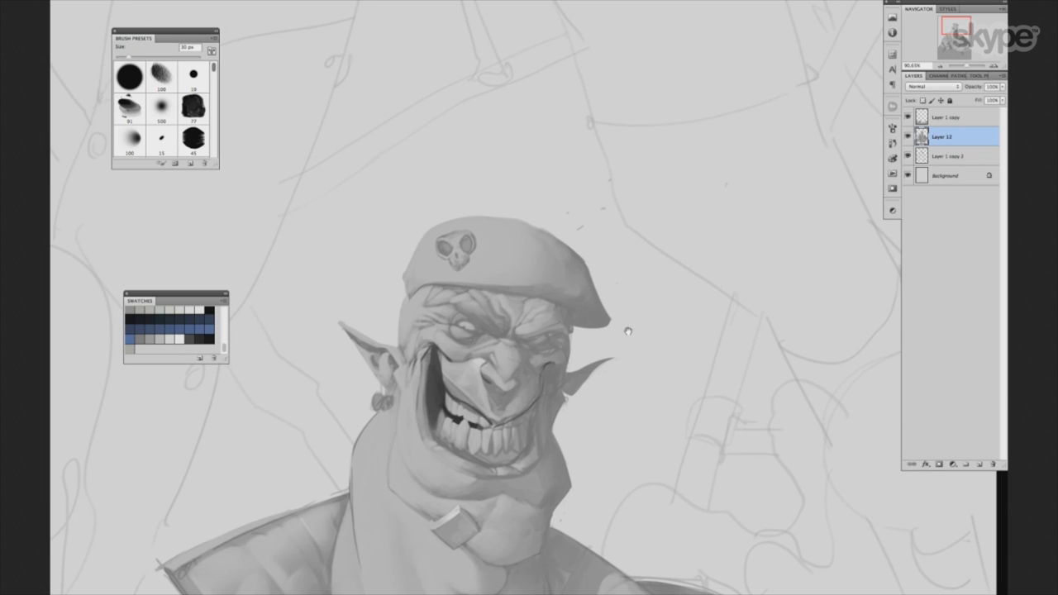
scroll(590, 389, down, 5)
scroll(609, 394, down, 2)
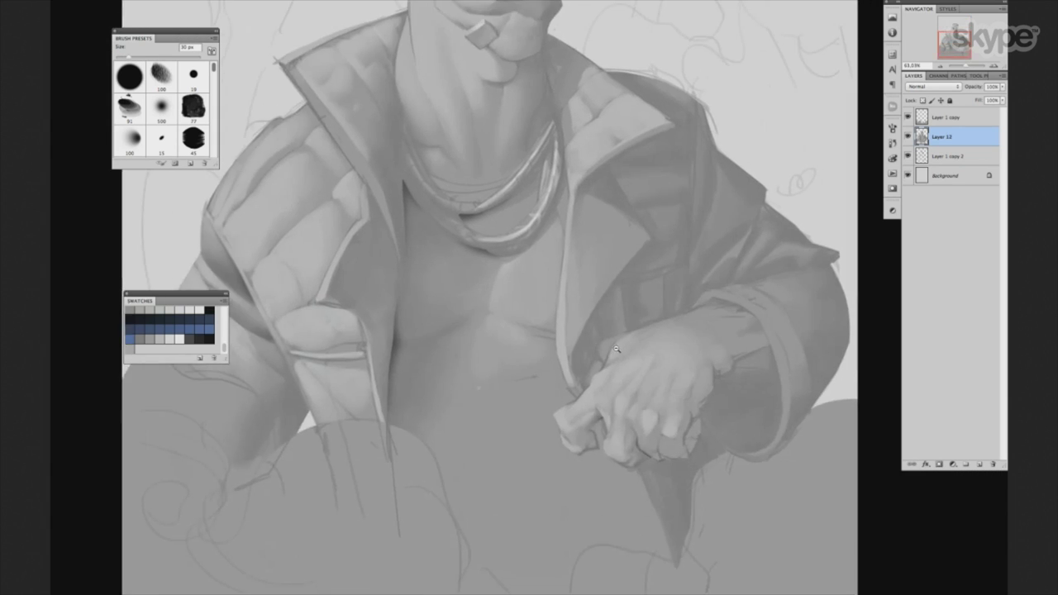
scroll(611, 389, down, 2)
scroll(702, 370, down, 2)
scroll(703, 370, up, 1)
scroll(694, 363, up, 1)
scroll(674, 380, up, 1)
scroll(673, 380, down, 1)
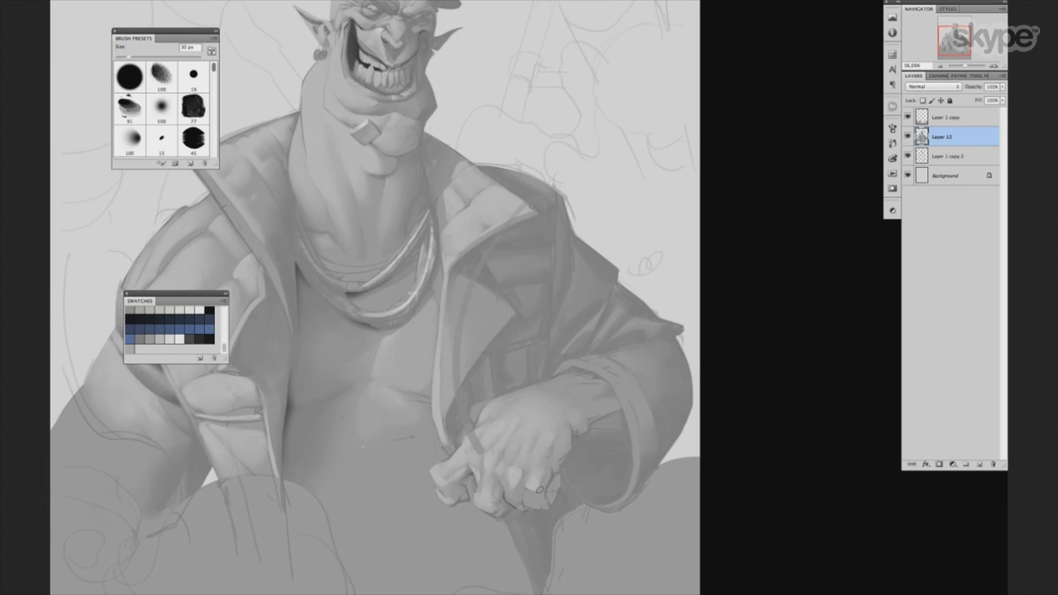
Try light and dark arc strokes around the arm and hand, undoing both.
drag(454, 326, 652, 219)
key(ctrl+z)
drag(604, 190, 621, 200)
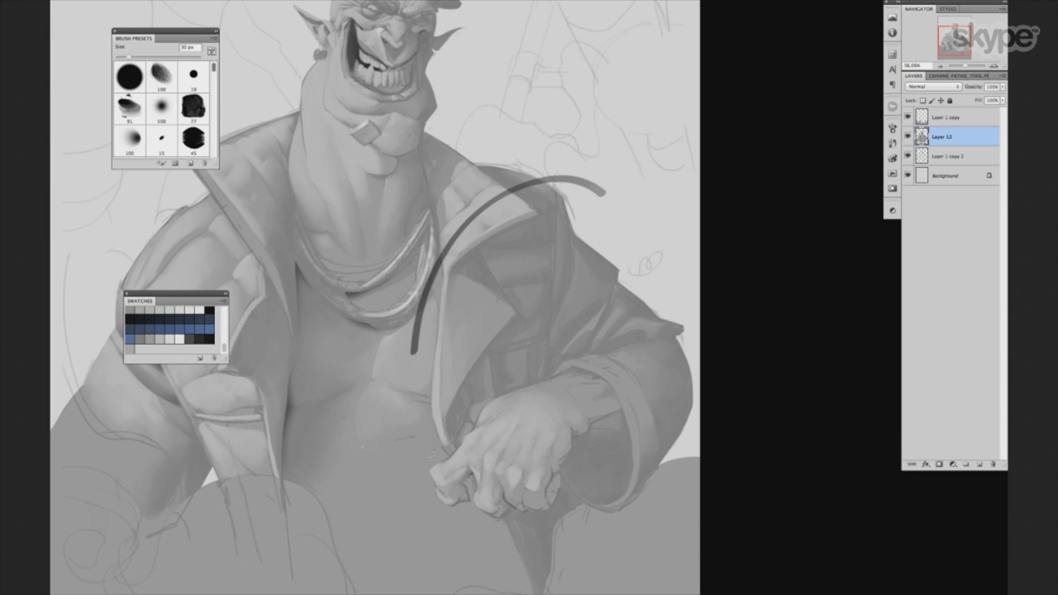
key(ctrl+z)
Shrink the brush to 20 px and bring the view back to the orc's head.
scroll(715, 367, down, 1)
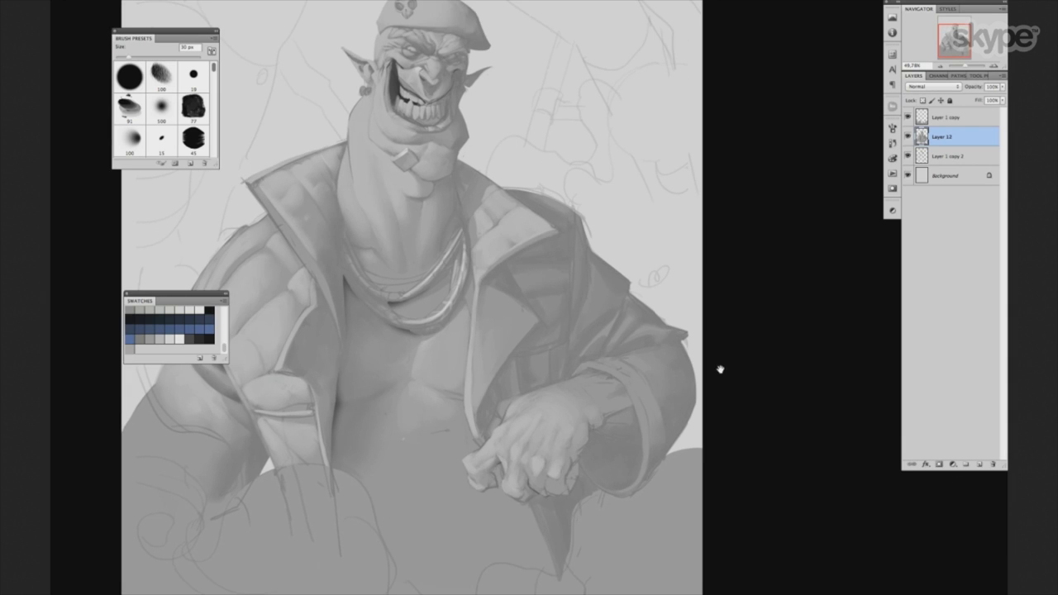
scroll(694, 360, down, 1)
key(bracketleft)
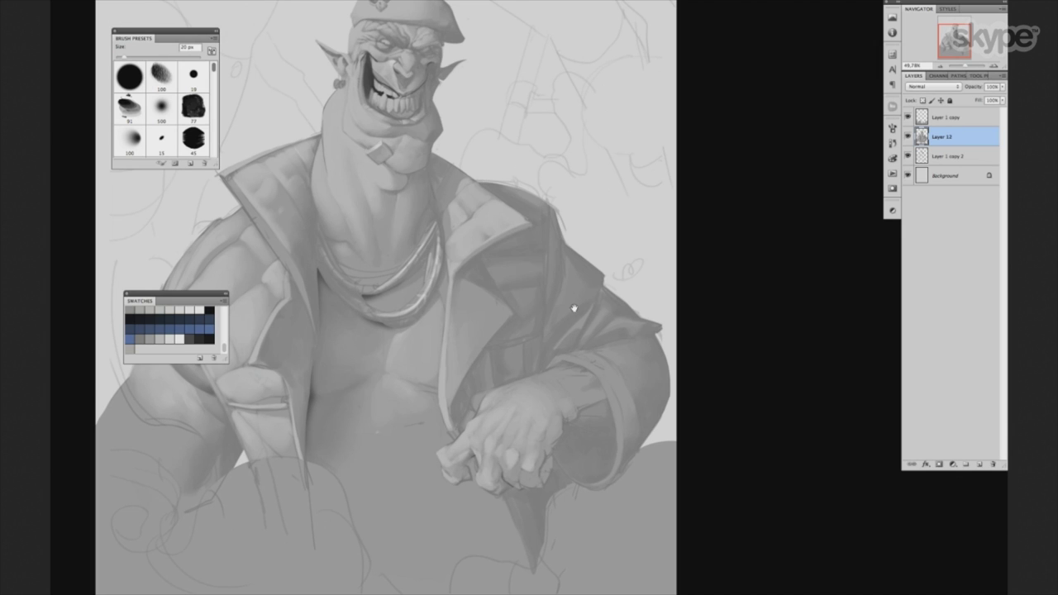
scroll(573, 306, up, 2)
scroll(543, 290, left, 2)
scroll(566, 310, up, 1)
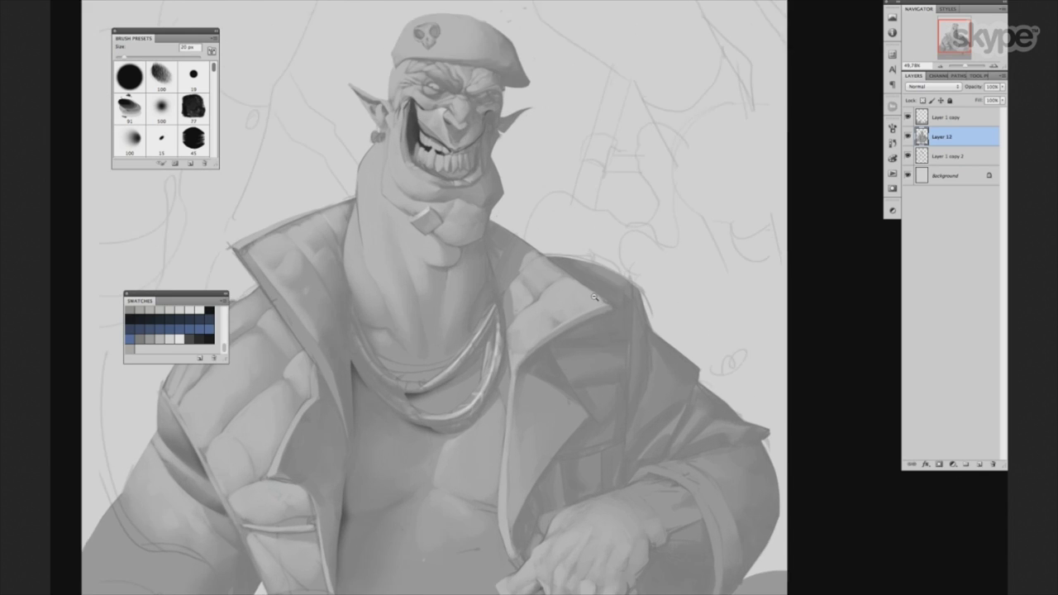
scroll(562, 314, up, 1)
scroll(550, 324, up, 1)
scroll(542, 330, up, 2)
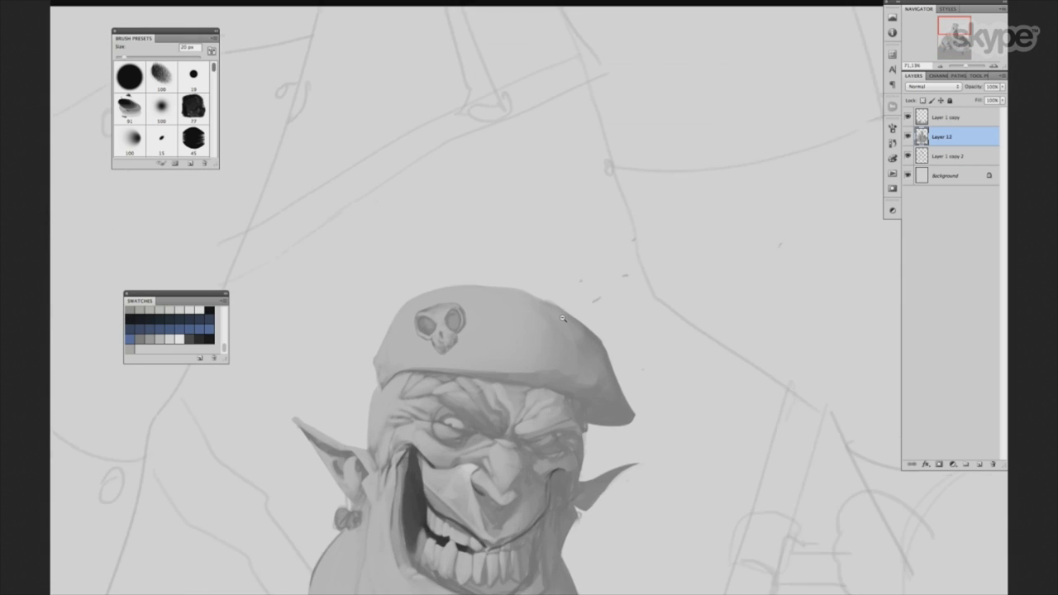
Paint a small dark stroke in the skull emblem's left eye, using an 8–10 px brush.
scroll(548, 306, up, 1)
key(bracketleft)
key(bracketleft)
key(bracketleft)
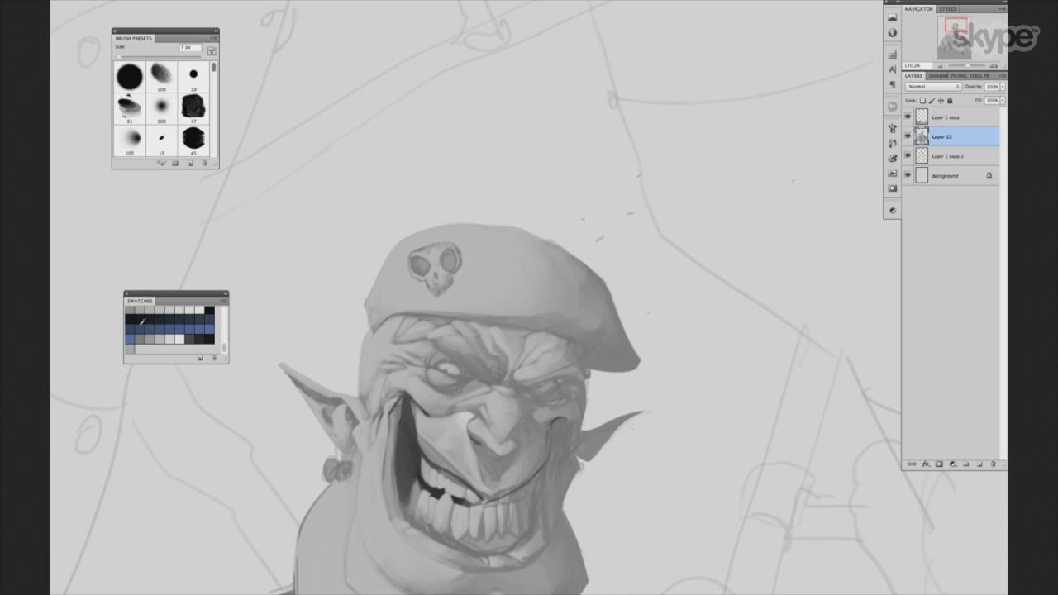
key(bracketright)
key(bracketright)
drag(416, 259, 451, 266)
key(bracketleft)
key(bracketleft)
key(bracketright)
key(bracketright)
key(bracketleft)
key(bracketleft)
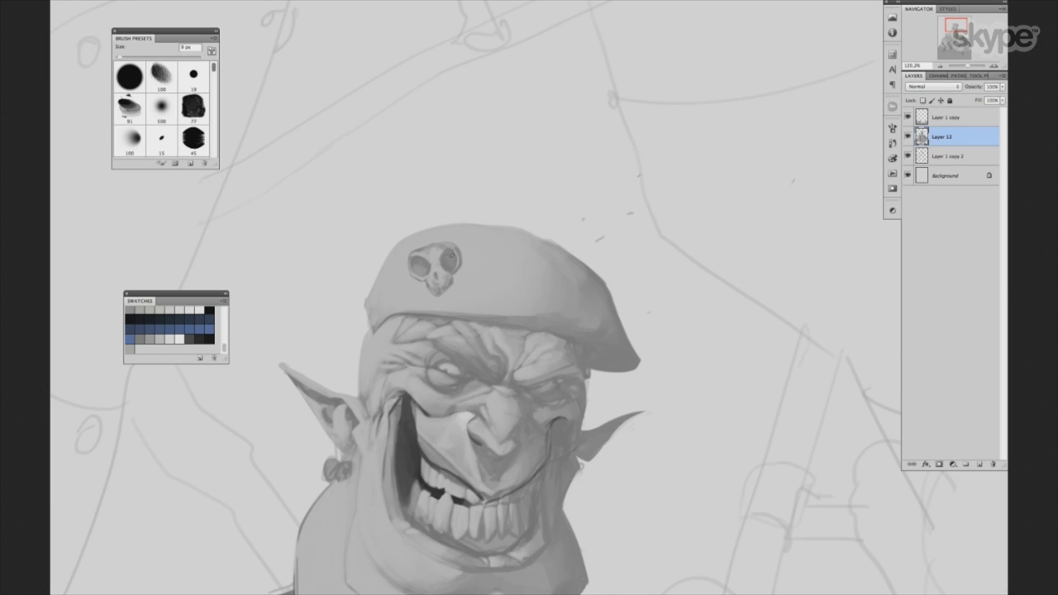
Paint a small dark stroke on the lower right of the beret's skull emblem with a 9 px brush.
key(bracketright)
key(bracketleft)
drag(446, 276, 445, 289)
click(161, 138)
key(bracketleft)
key(bracketleft)
key(bracketleft)
Zoom out from the painting, then zoom back in on the goblin's face.
scroll(599, 339, down, 3)
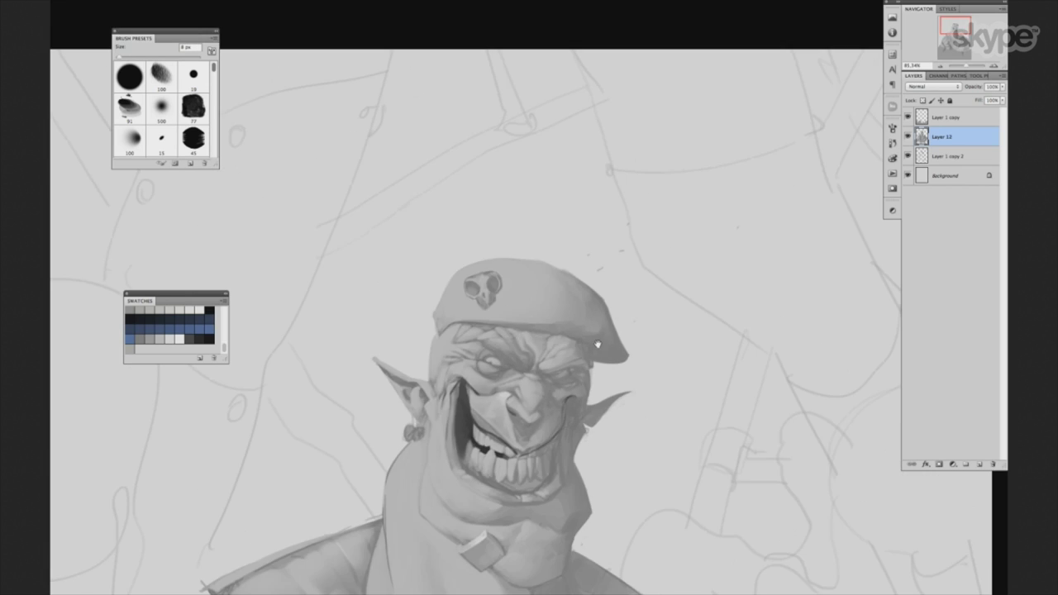
scroll(579, 341, down, 2)
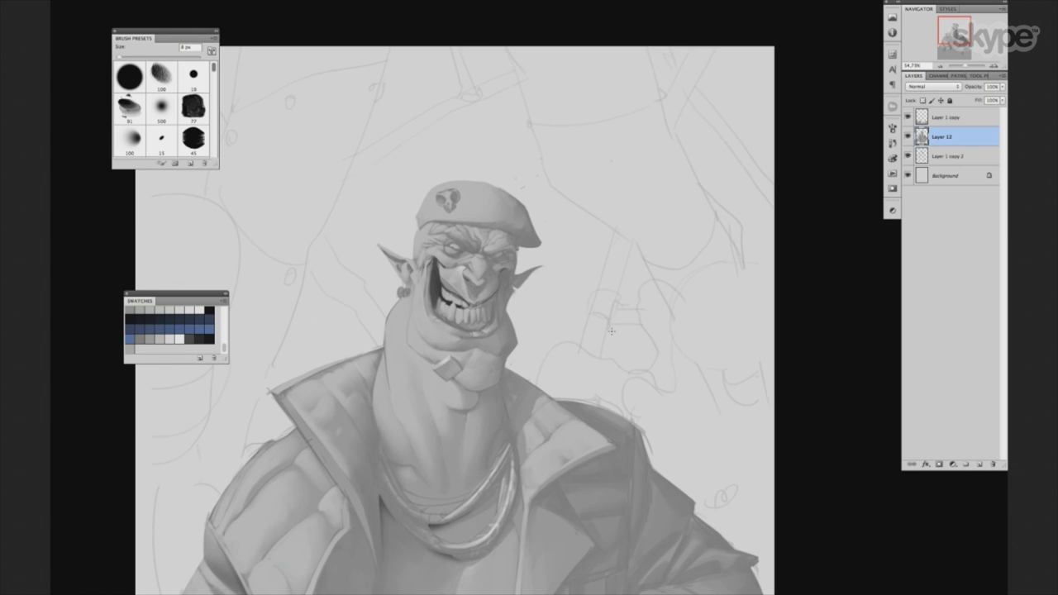
scroll(620, 335, right, 2)
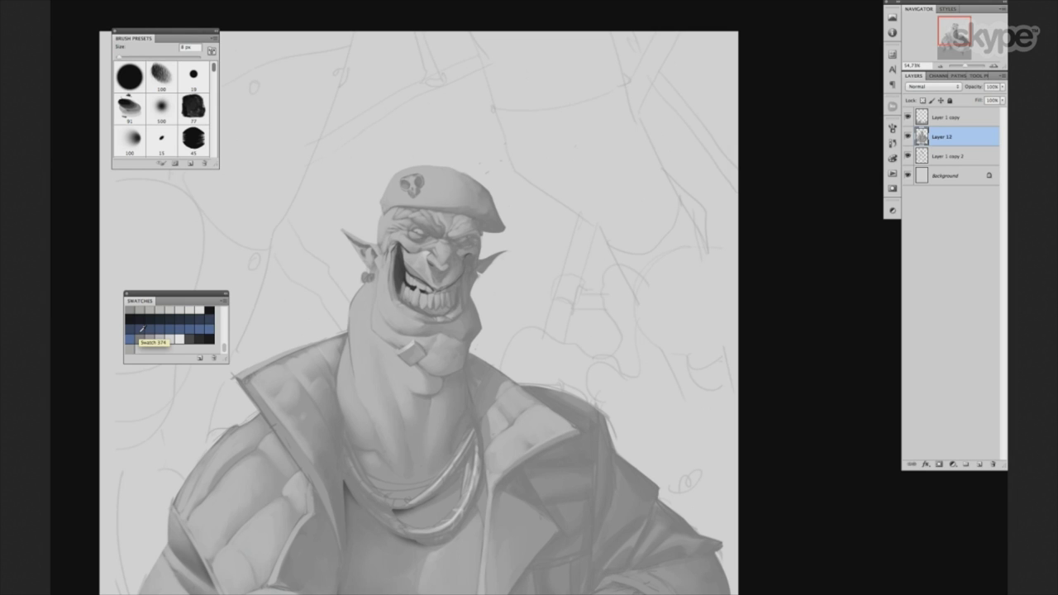
drag(490, 217, 524, 184)
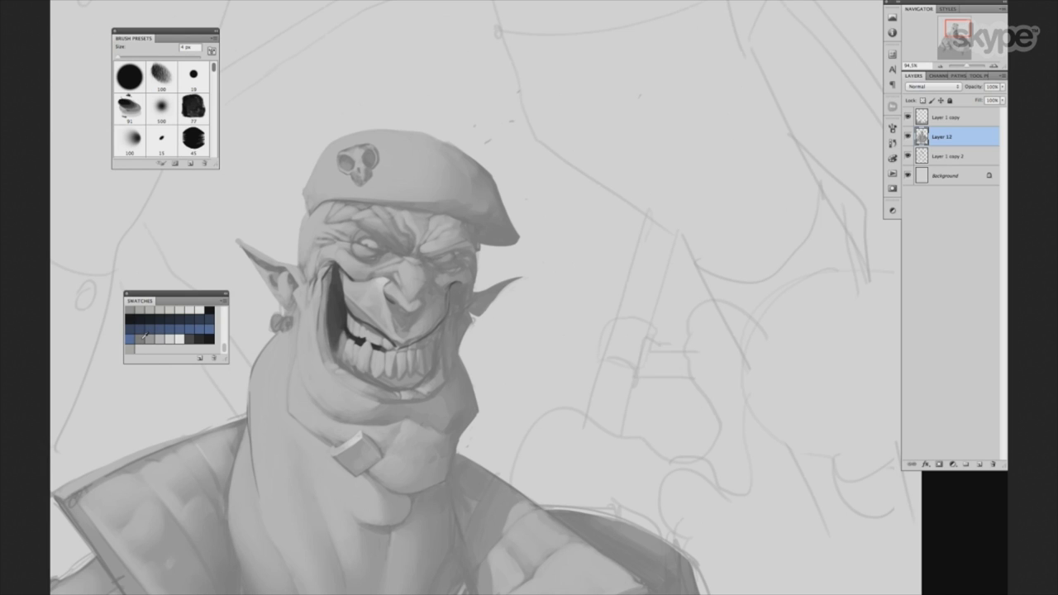
Add light strokes along the goblin's smile crease and on the upper lip and teeth.
scroll(474, 263, up, 2)
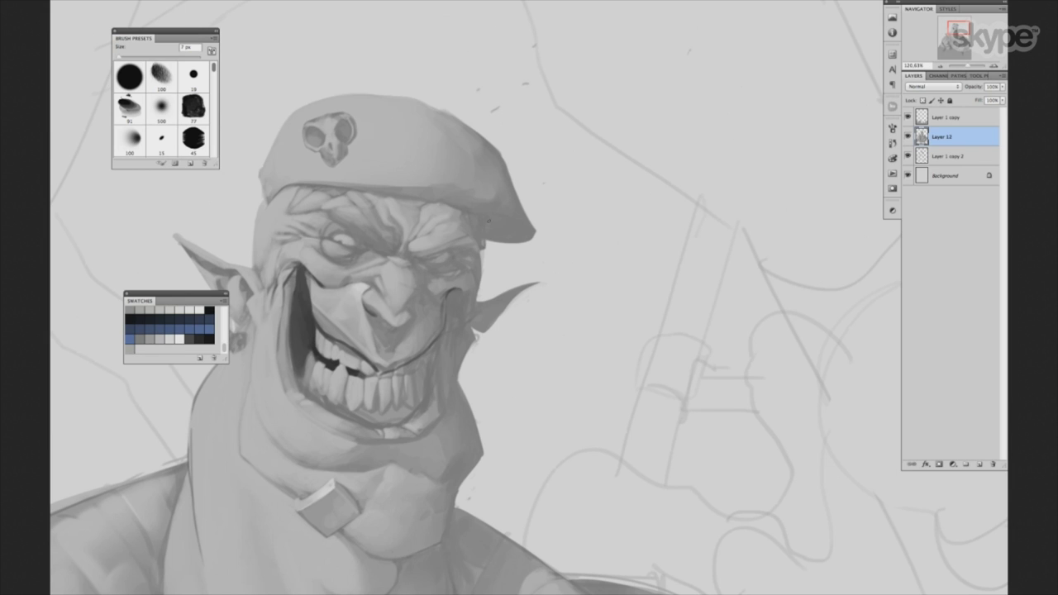
scroll(549, 368, down, 2)
drag(538, 404, 543, 386)
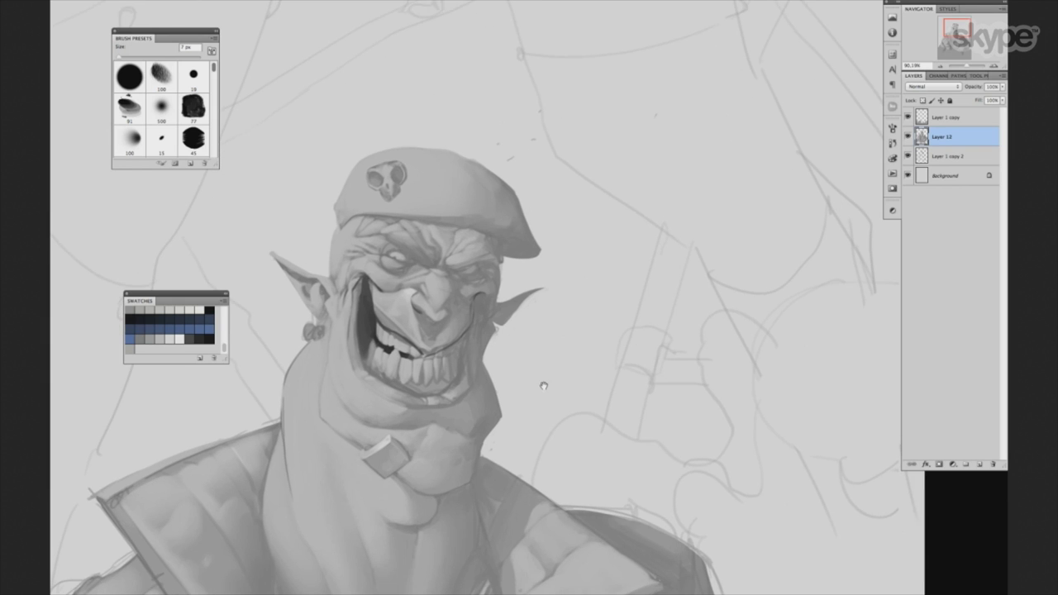
scroll(426, 348, up, 2)
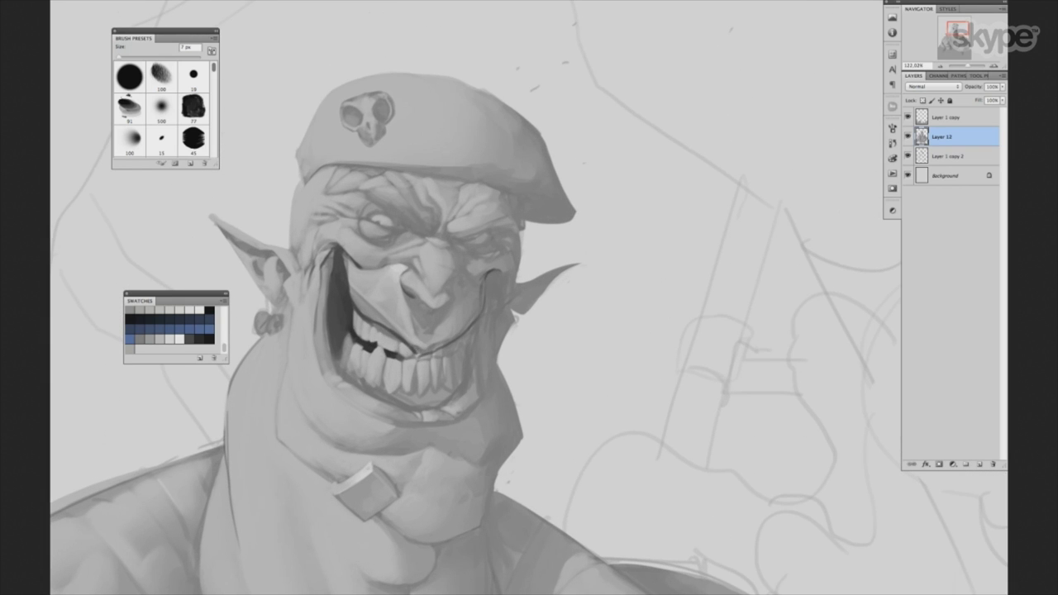
drag(463, 333, 477, 319)
mouse_move(363, 297)
mouse_down()
mouse_move(354, 315)
mouse_move(392, 325)
mouse_up()
Darken the corner of the goblin's mouth with a 5 px brush.
key(bracketleft)
key(bracketleft)
key(bracketleft)
key(bracketleft)
drag(611, 379, 612, 389)
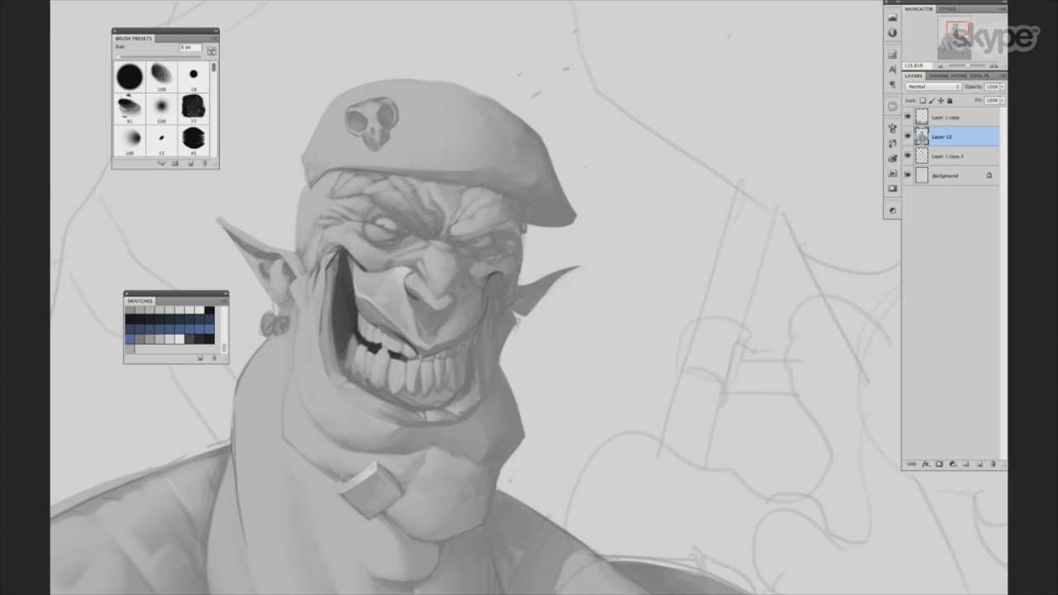
drag(439, 345, 458, 333)
key(bracketright)
key(bracketright)
key(bracketright)
scroll(583, 276, down, 2)
scroll(597, 358, down, 2)
scroll(606, 345, down, 1)
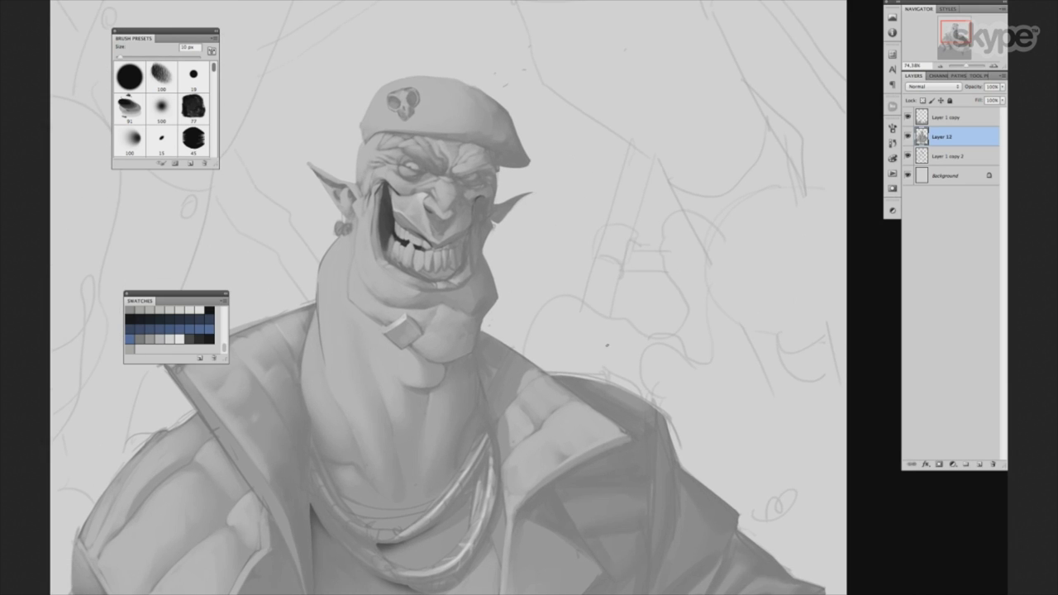
Set the foreground painting colour to the slightly darker grey c1c1c1.
key(F6)
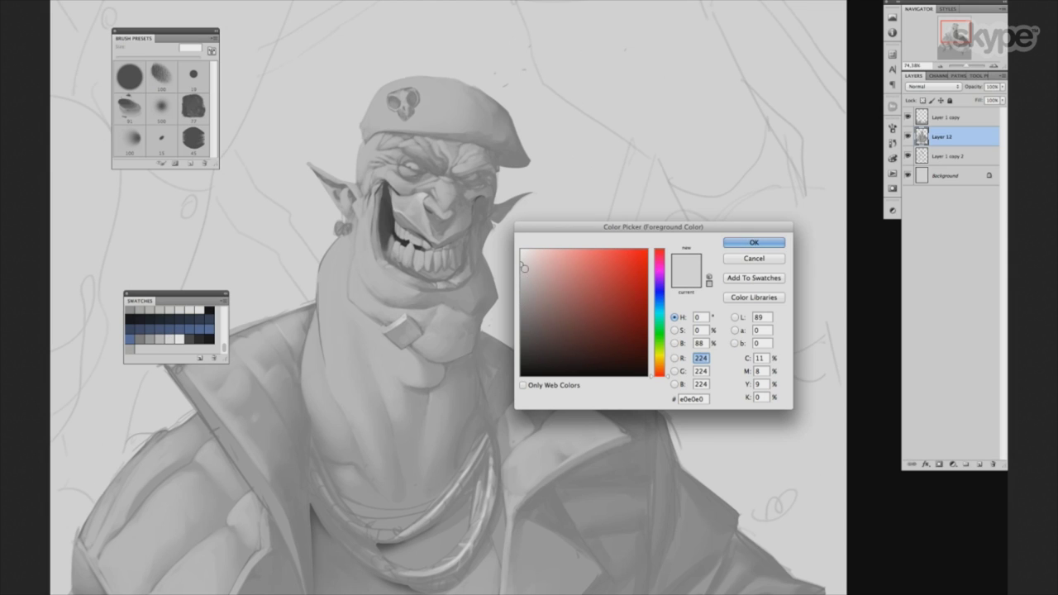
click(524, 275)
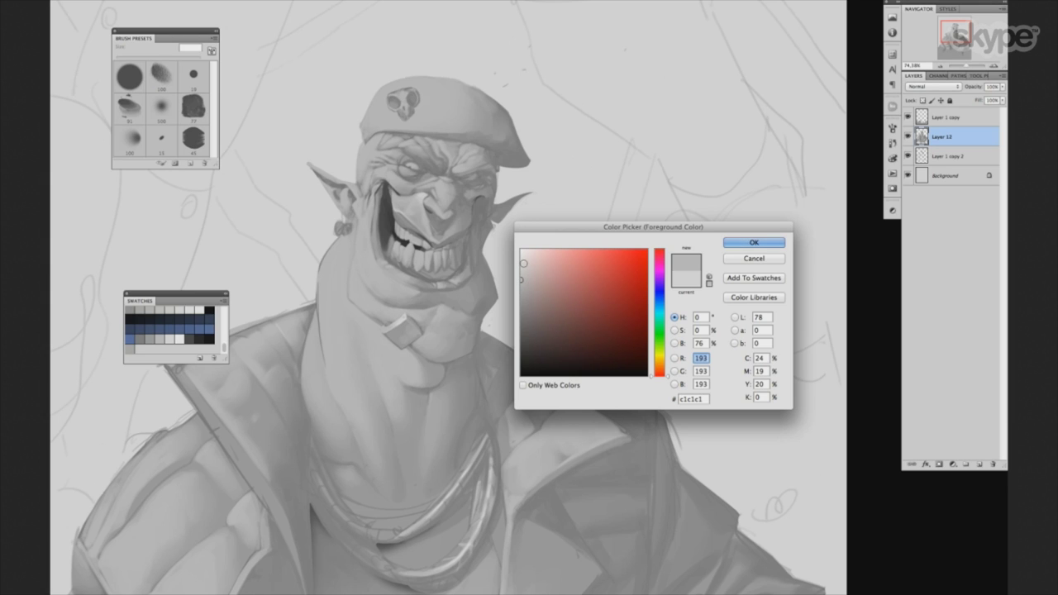
key(Return)
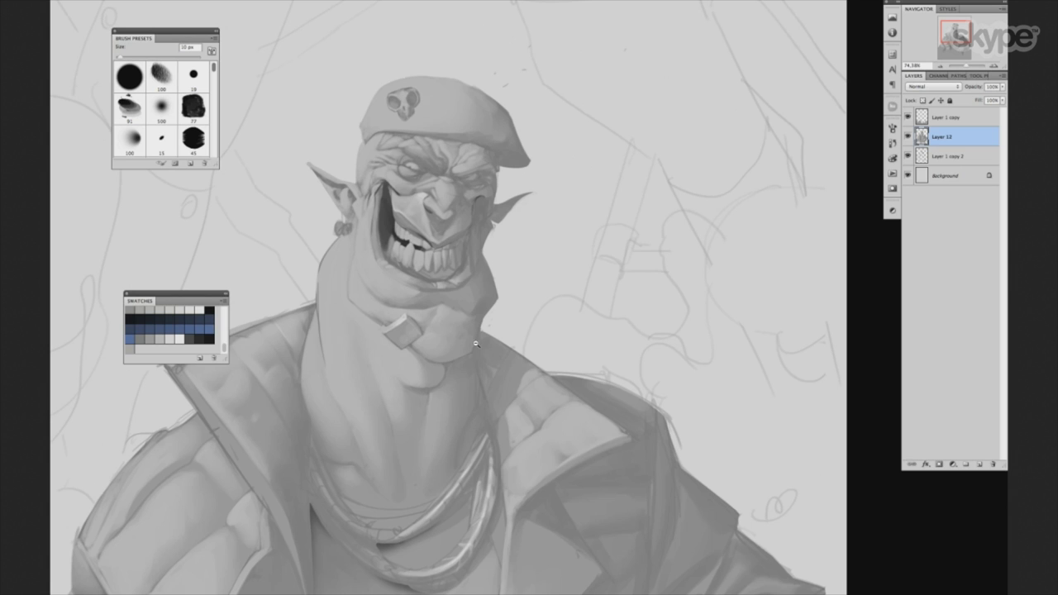
scroll(475, 343, up, 5)
Refine the goblin's brow shading with a 7-10 px brush, nudging the view as needed.
key(bracketleft)
key(bracketleft)
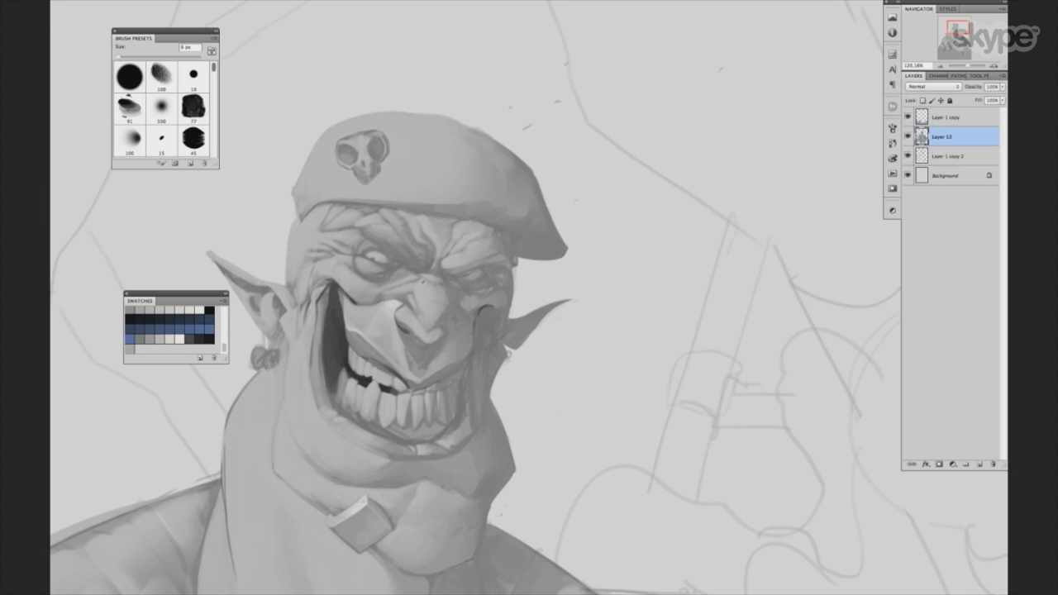
key(bracketright)
key(bracketright)
key(bracketright)
drag(428, 318, 436, 326)
key(bracketleft)
key(bracketleft)
key(bracketleft)
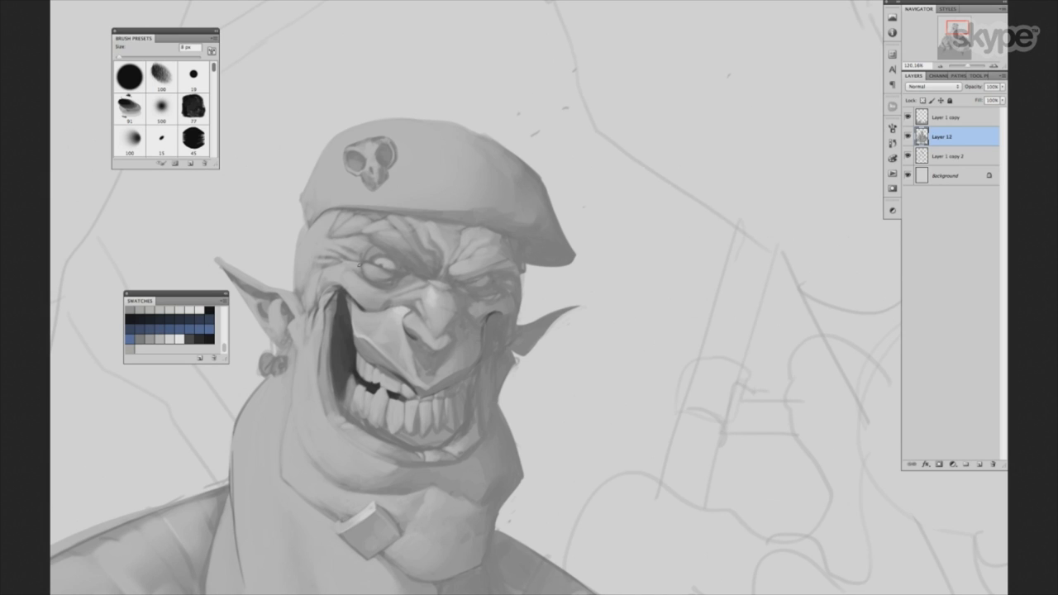
drag(563, 322, 561, 325)
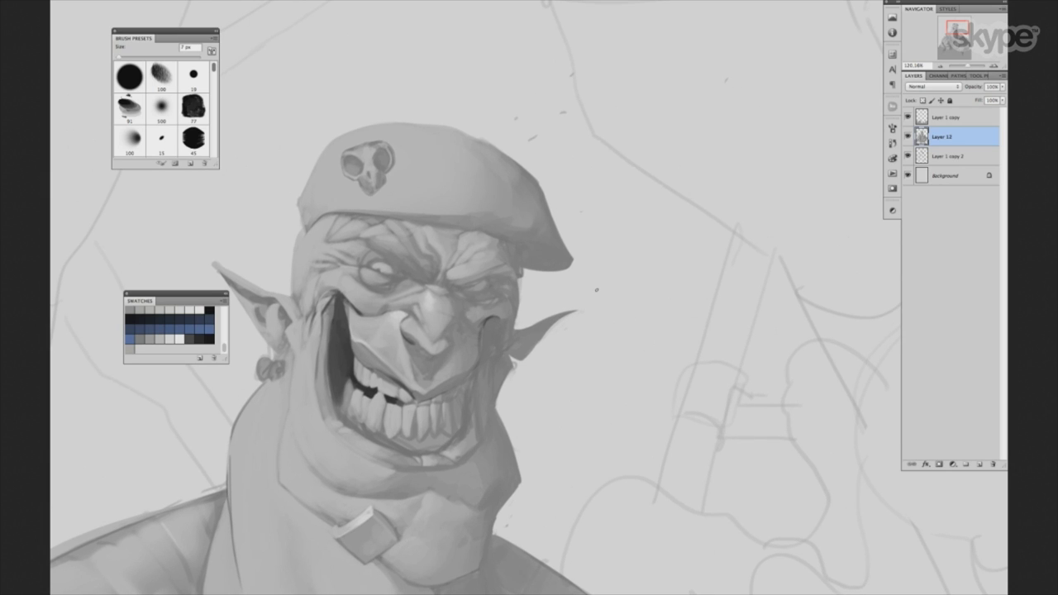
key(bracketleft)
Continue shading the goblin's eye and nose, using brush sizes from 8 to 25 px.
key(bracketright)
key(bracketright)
key(bracketright)
key(bracketleft)
key(bracketleft)
key(bracketleft)
key(bracketright)
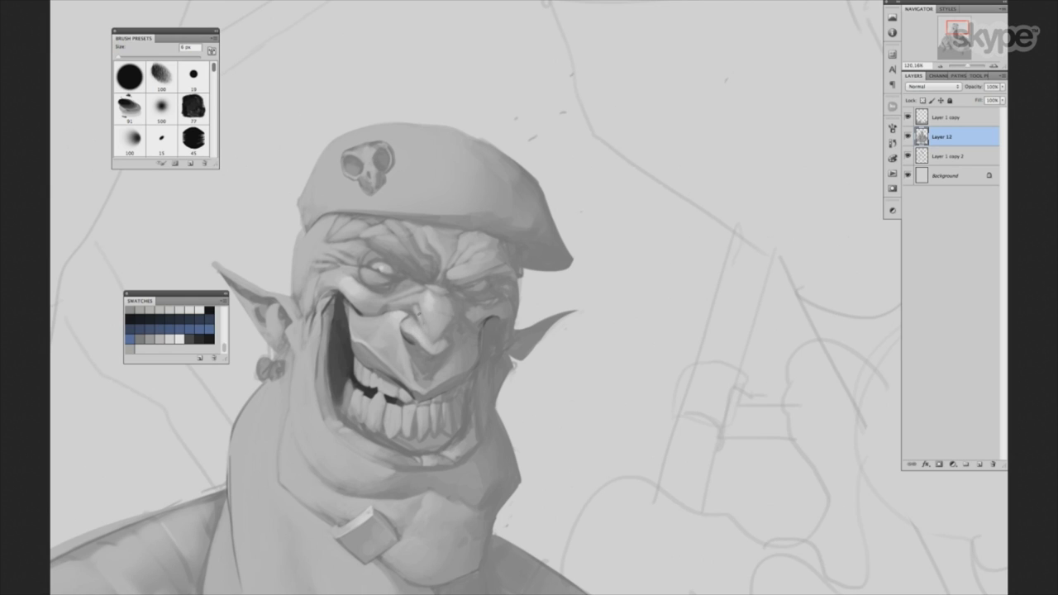
key(bracketleft)
key(bracketright)
drag(454, 256, 466, 234)
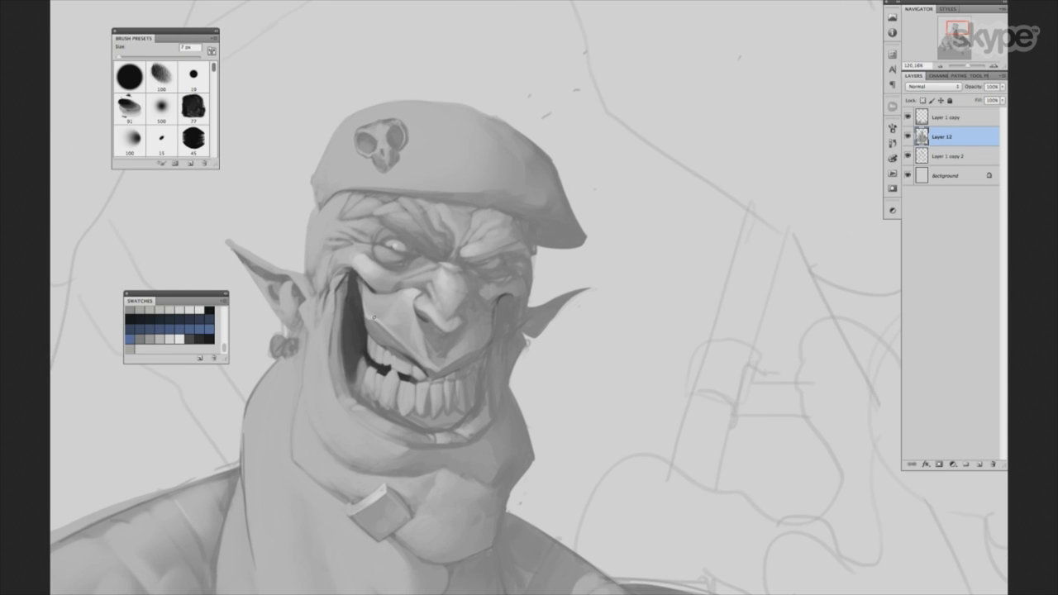
key(period)
key(bracketleft)
key(bracketleft)
key(bracketleft)
key(bracketleft)
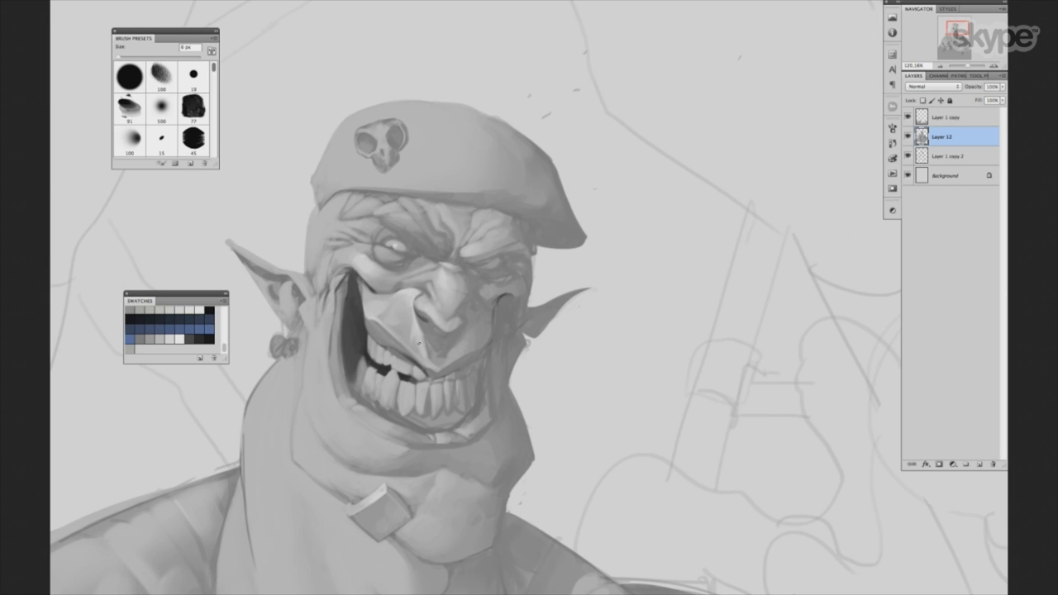
key(bracketright)
key(bracketright)
key(bracketright)
Touch up the goblin's temple just under the beret brim with 3-25 px brushes.
scroll(393, 300, up, 2)
key(bracketleft)
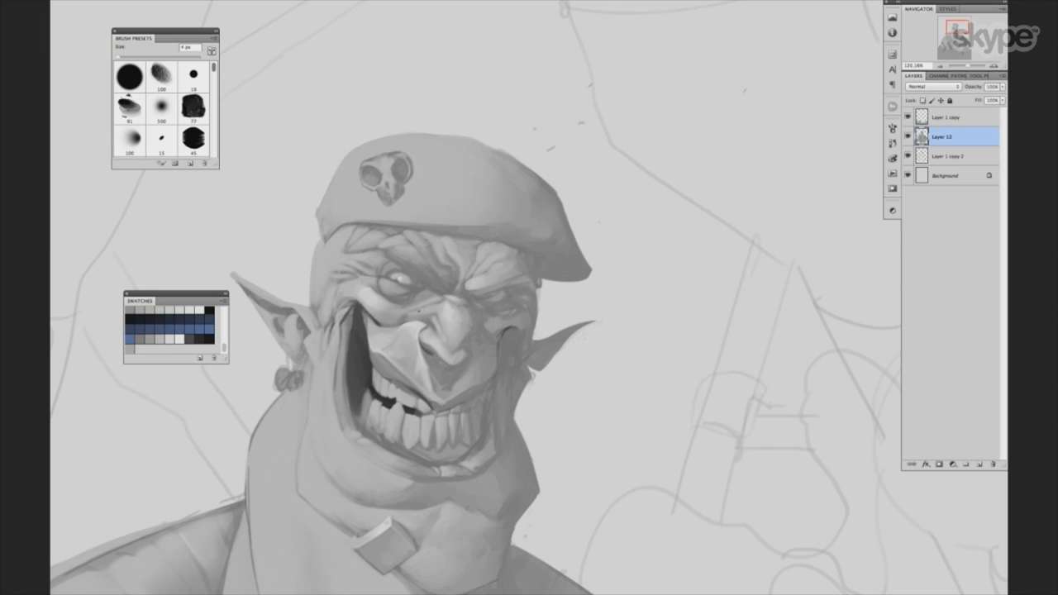
key(bracketleft)
key(bracketleft)
key(bracketleft)
drag(455, 274, 489, 304)
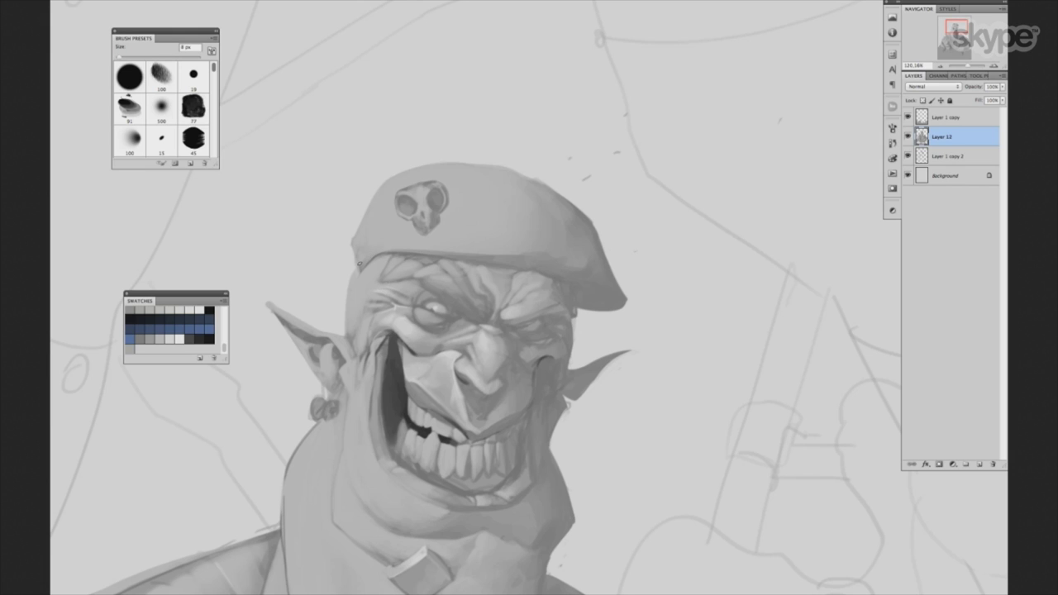
key(bracketright)
key(period)
key(bracketright)
key(bracketleft)
key(bracketleft)
key(bracketleft)
key(bracketleft)
key(bracketleft)
key(period)
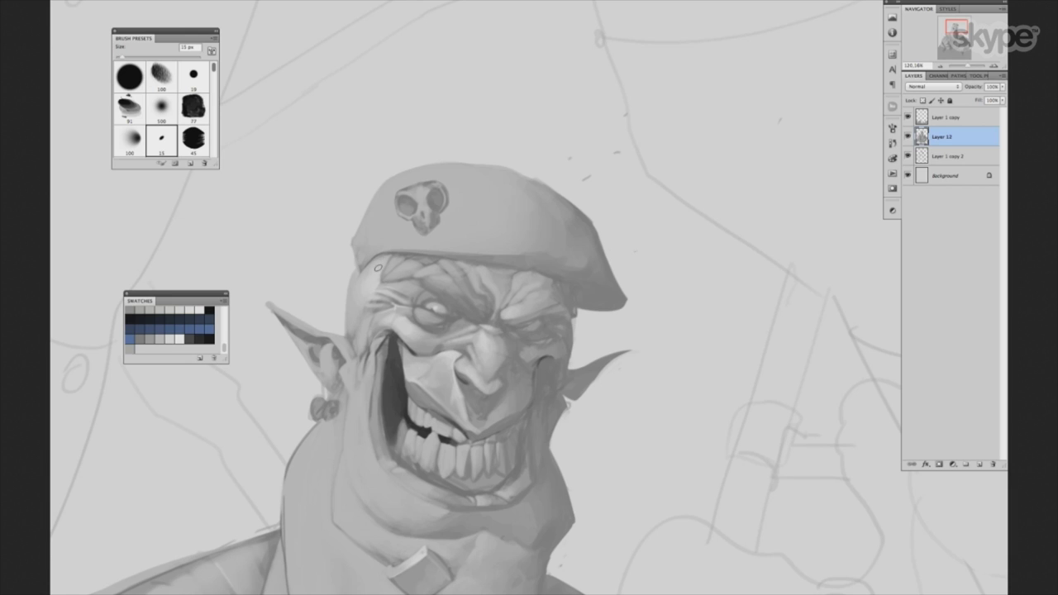
Set the brush to 8 px after trying 4-20 px, and pan the painting right.
key(bracketright)
key(bracketleft)
key(bracketleft)
key(bracketleft)
key(bracketright)
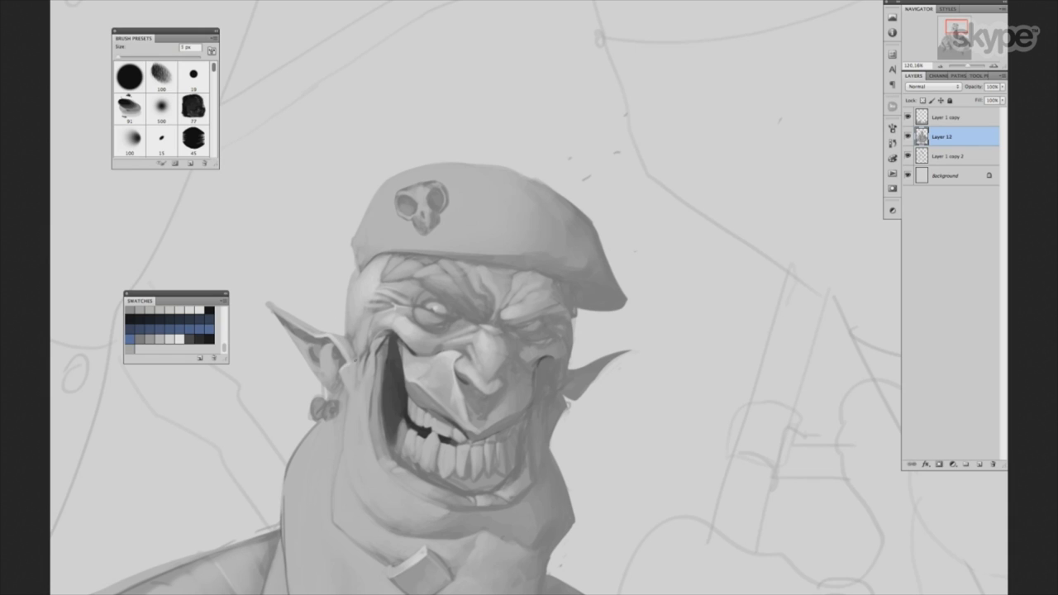
key(bracketright)
key(period)
key(bracketleft)
key(bracketleft)
key(bracketleft)
drag(482, 404, 523, 419)
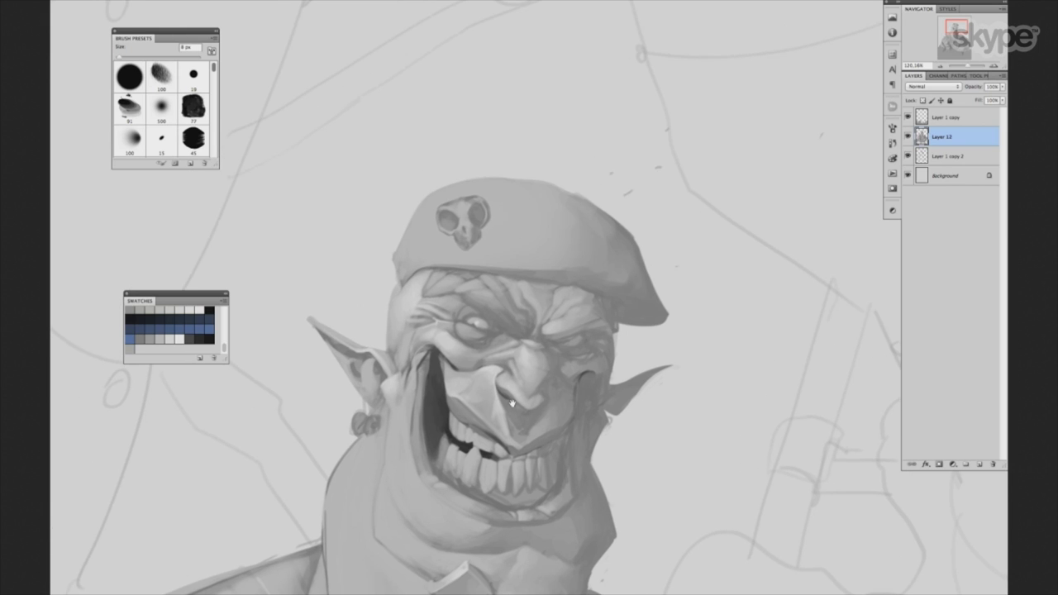
Switch to the 15 px brush preset and bring the goblin's face into view.
key(bracketright)
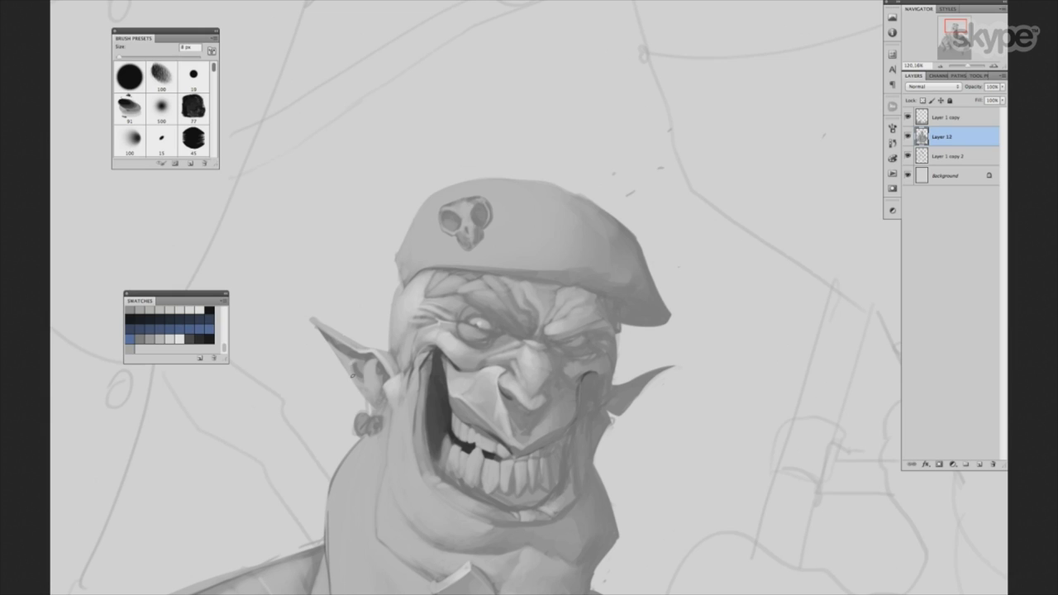
key(bracketright)
key(bracketright)
key(bracketleft)
key(bracketleft)
key(period)
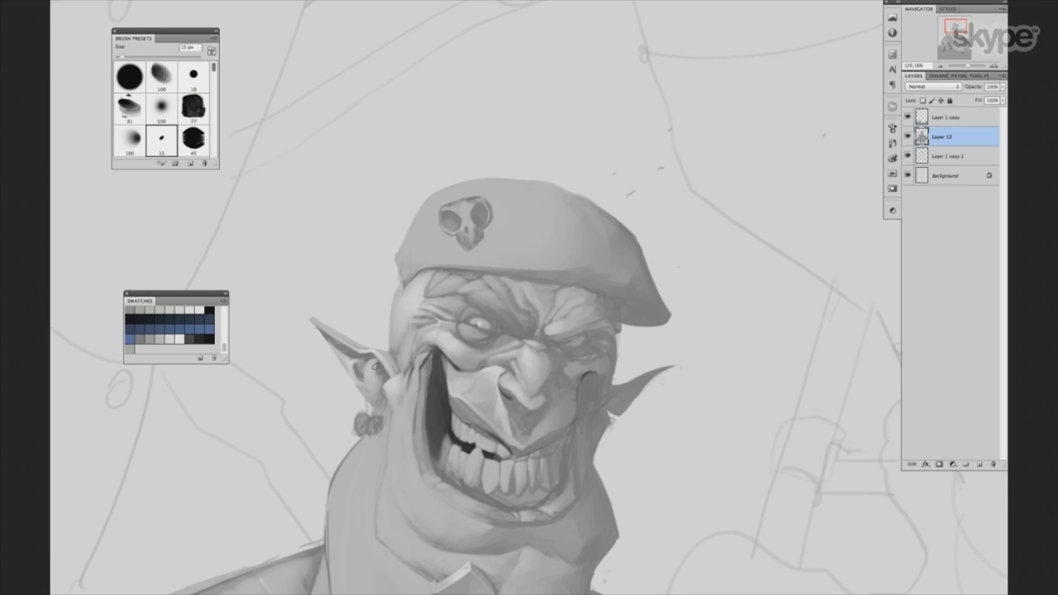
key(bracketleft)
drag(376, 366, 374, 301)
Paint light highlight strokes on the goblin's eye with a 10 px brush.
key(bracketright)
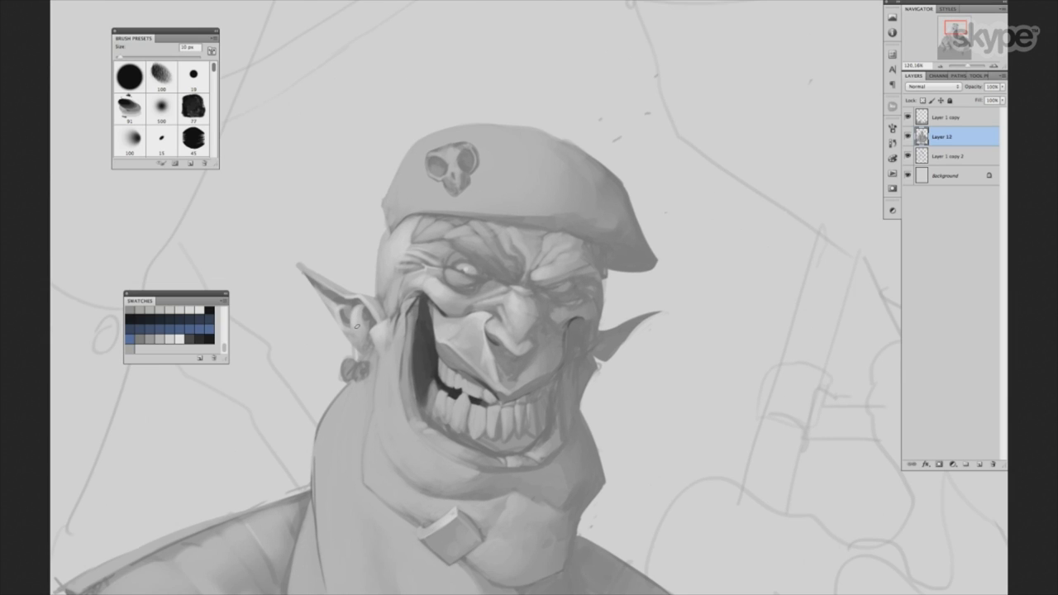
key(period)
drag(450, 354, 447, 321)
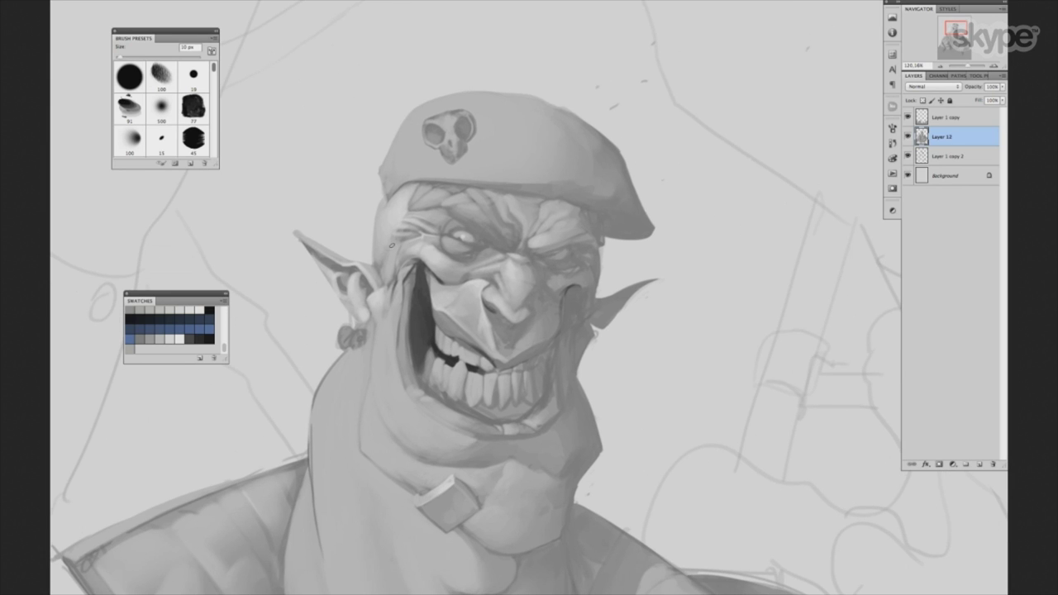
drag(638, 265, 603, 308)
key(bracketleft)
key(bracketleft)
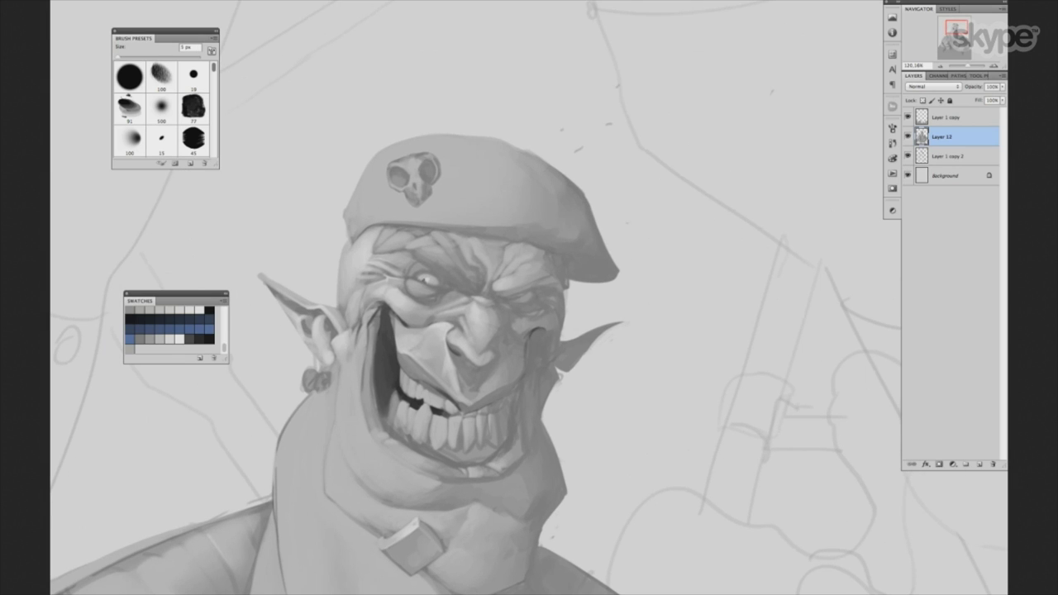
drag(413, 284, 426, 284)
key(bracketright)
key(bracketright)
key(bracketright)
key(bracketleft)
key(bracketleft)
Add a small light highlight on the goblin's teeth with an 8 px brush.
drag(537, 366, 550, 316)
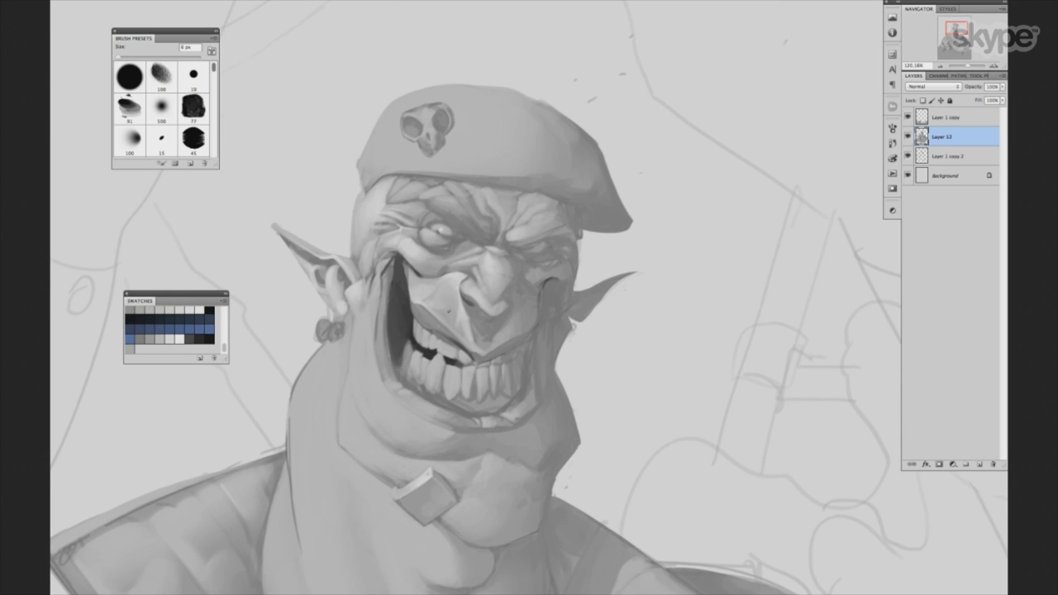
key(period)
key(bracketleft)
key(bracketleft)
key(bracketleft)
drag(435, 367, 438, 356)
key(bracketright)
Zoom out and back in on the face, then hide every panel for a full-screen painting view.
scroll(567, 364, down, 5)
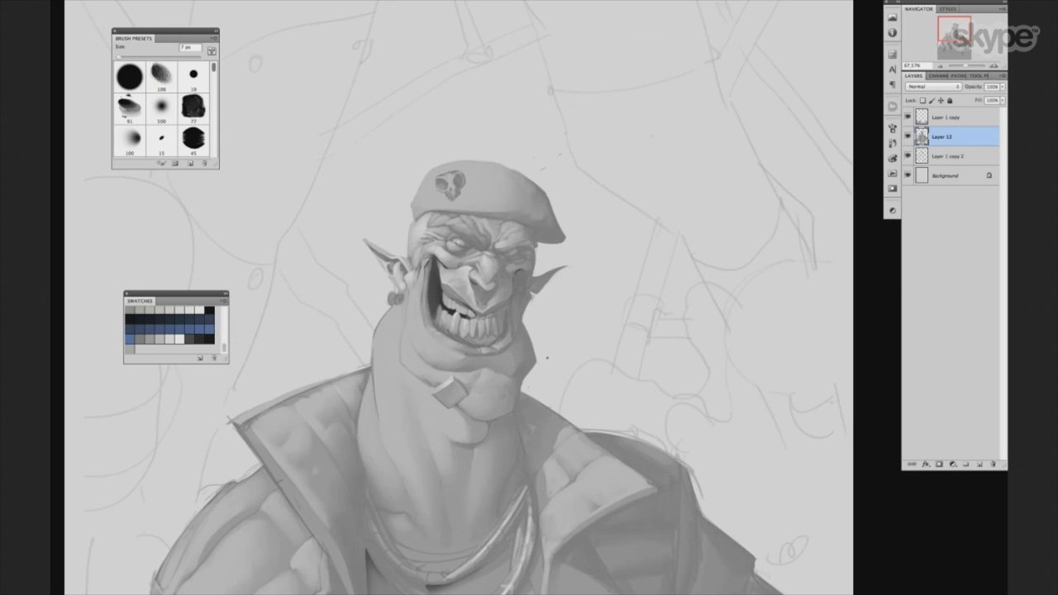
scroll(547, 343, down, 2)
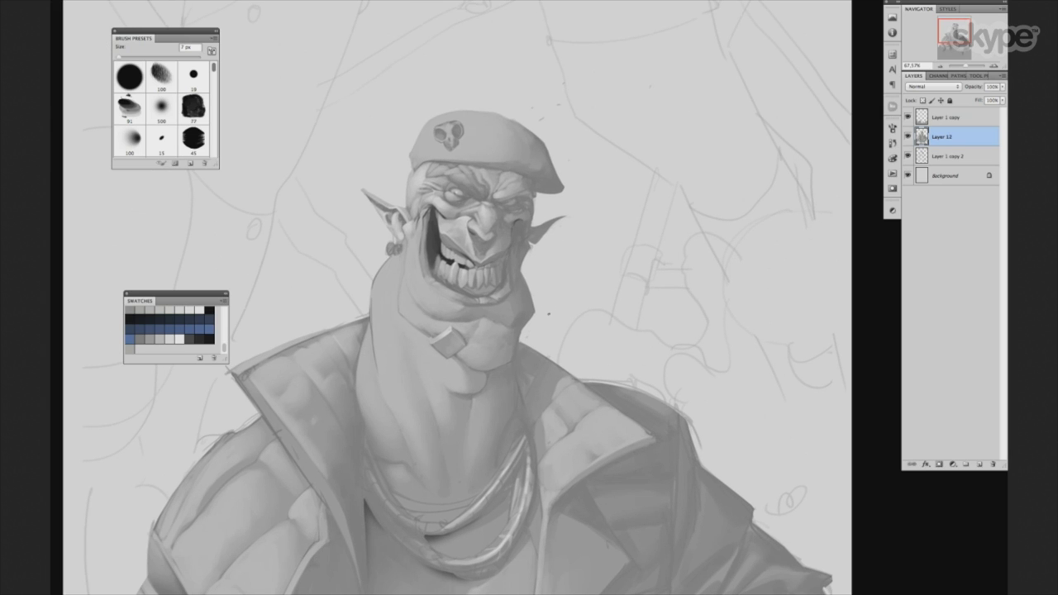
scroll(468, 240, up, 3)
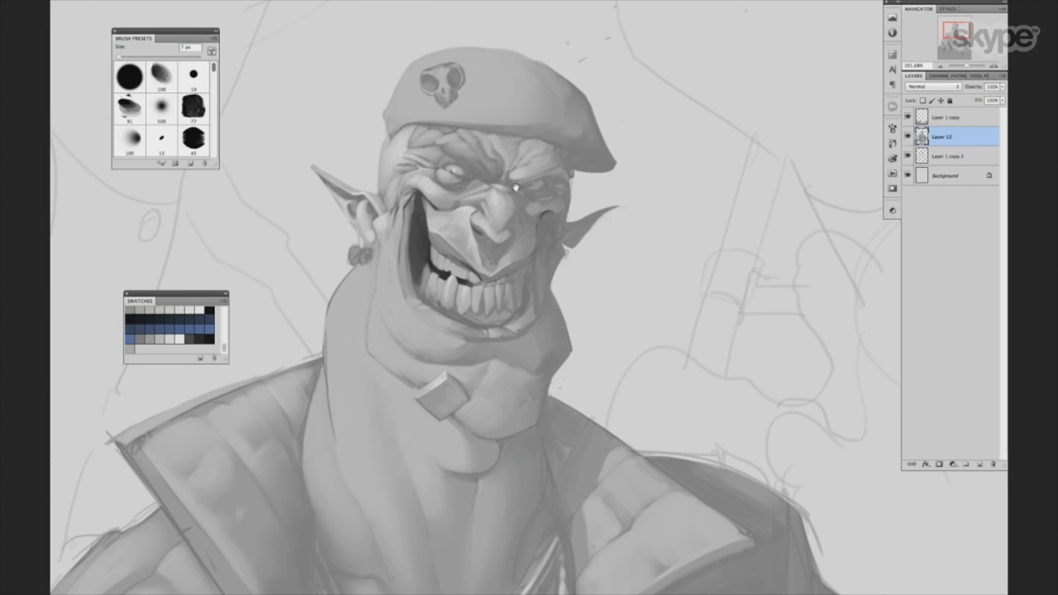
scroll(481, 226, up, 3)
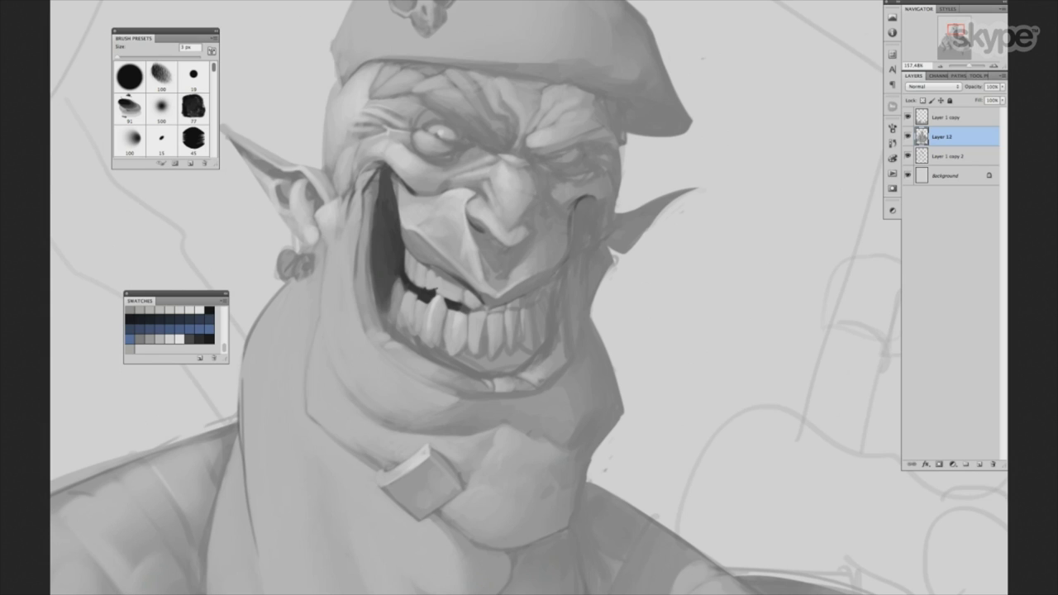
drag(592, 152, 573, 172)
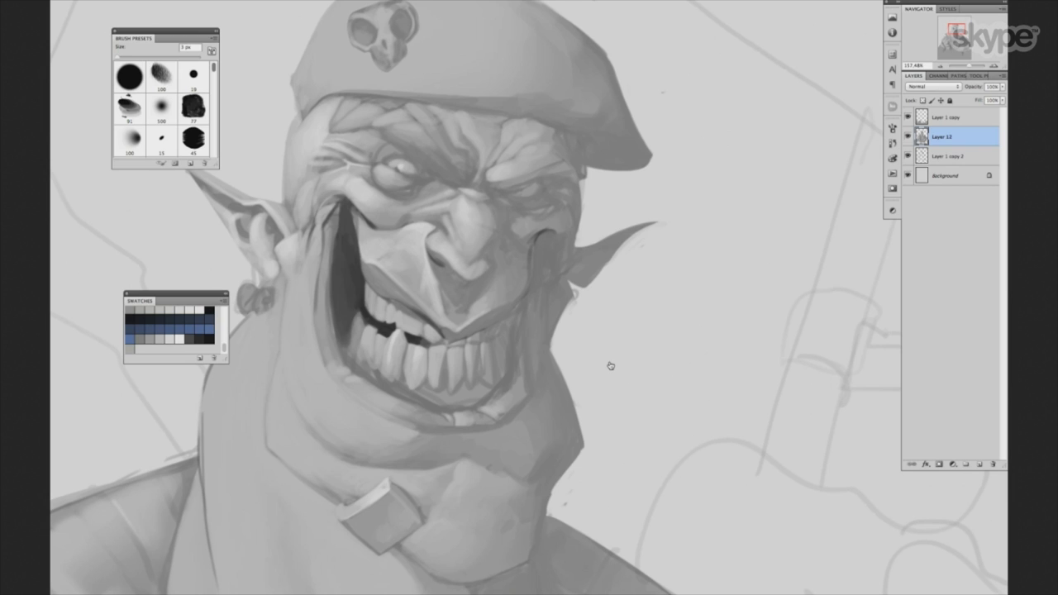
key(Tab)
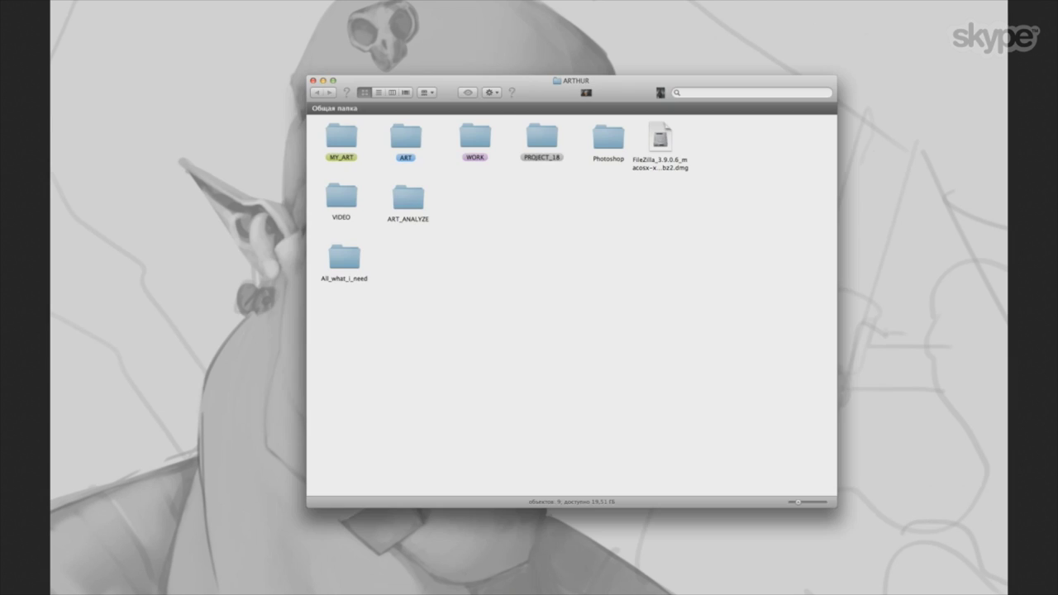
In Finder, check MY_ART's ROUGH_SKETCH and LINEART folders, then open COLOR_STEP_1.
drag(516, 27, 432, 199)
mouse_move(544, 198)
mouse_down()
mouse_move(543, 172)
mouse_move(519, 161)
mouse_move(551, 158)
mouse_up()
double_click(247, 223)
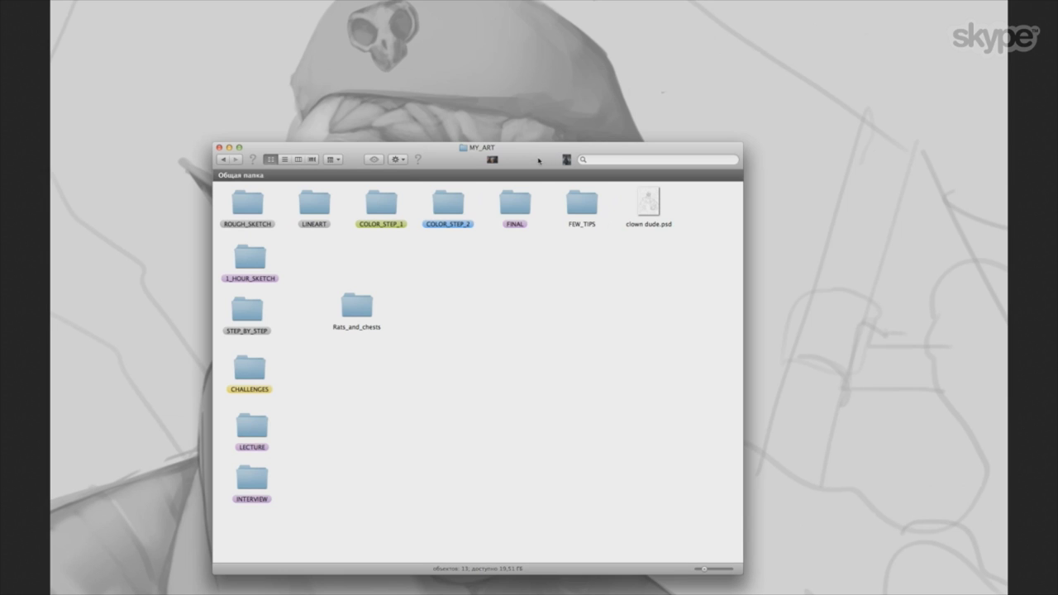
drag(546, 159, 542, 146)
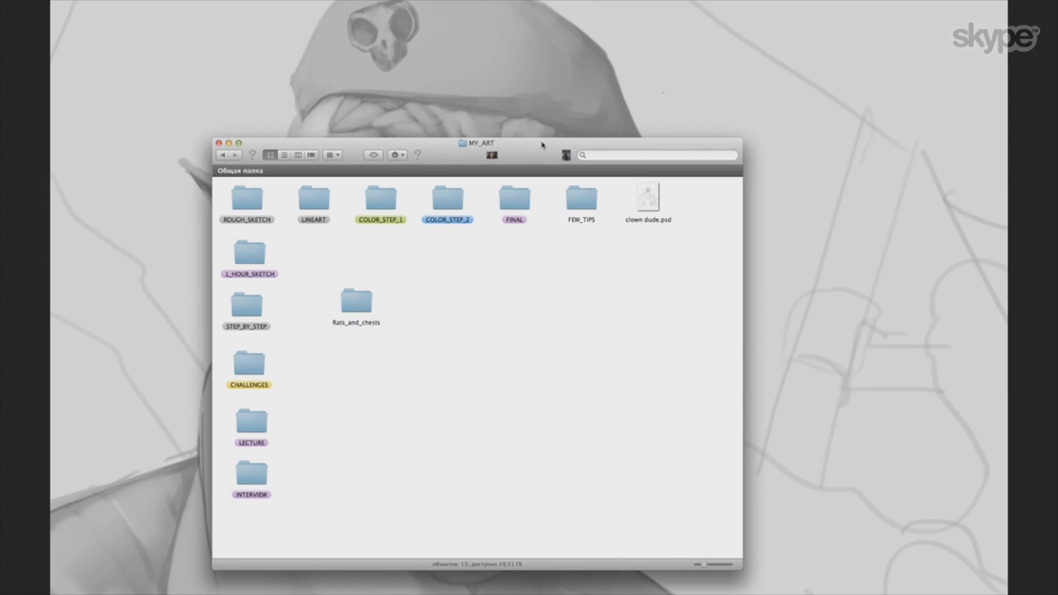
double_click(259, 199)
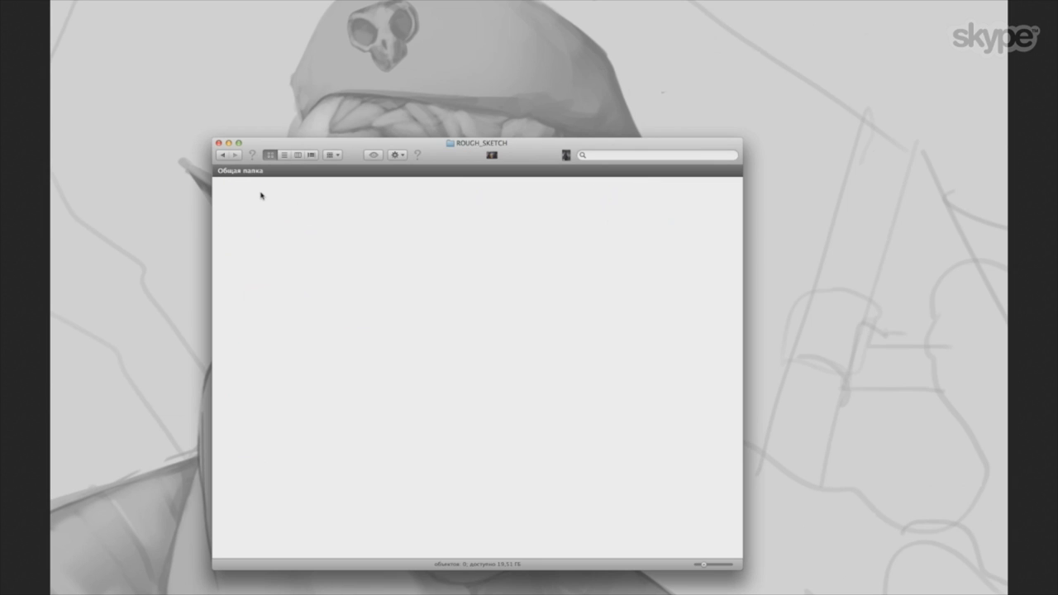
click(223, 156)
click(314, 212)
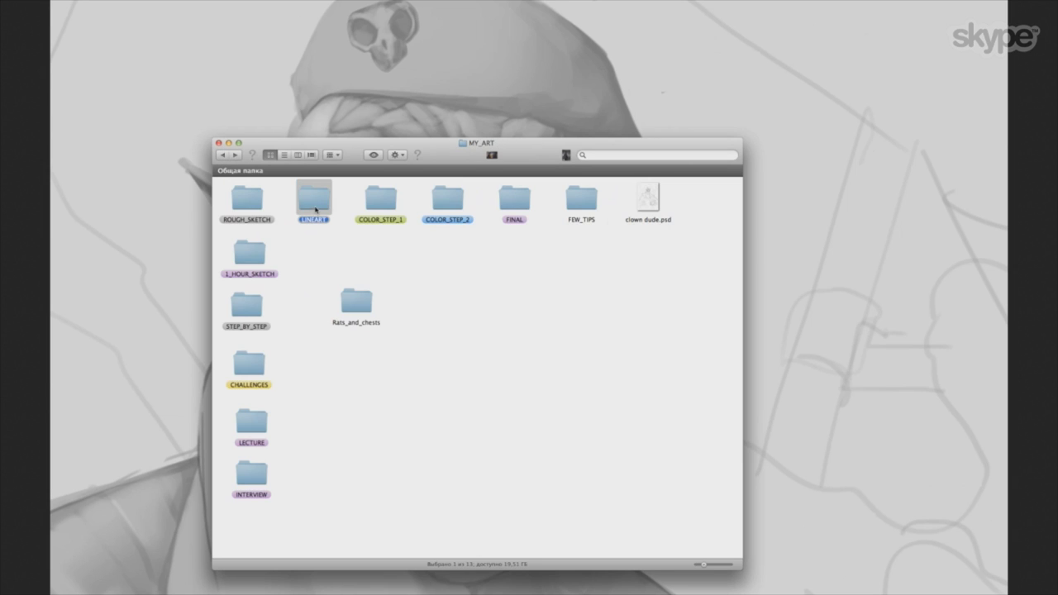
double_click(310, 205)
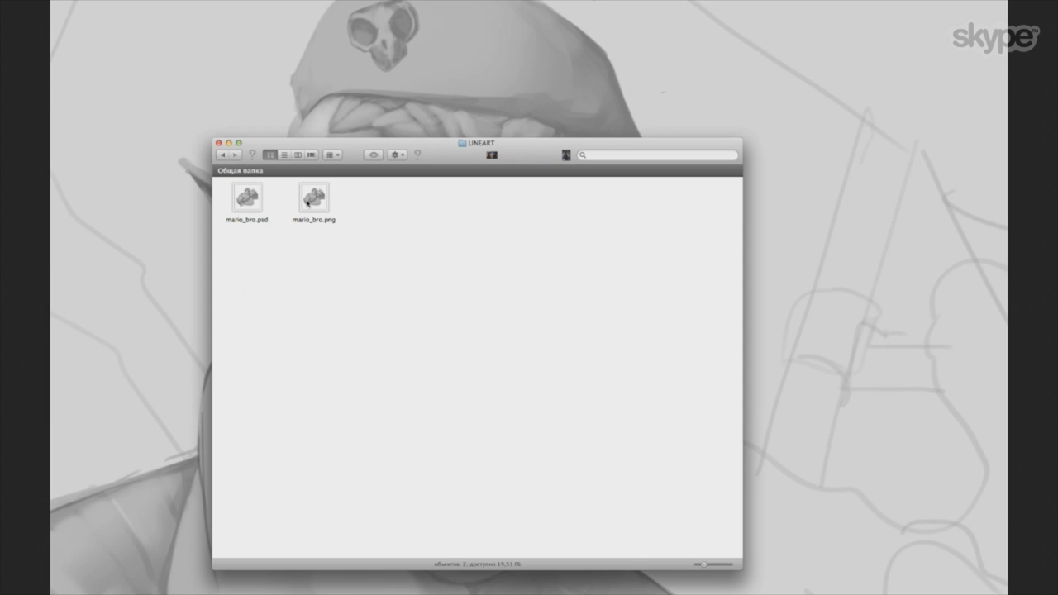
click(221, 155)
click(387, 197)
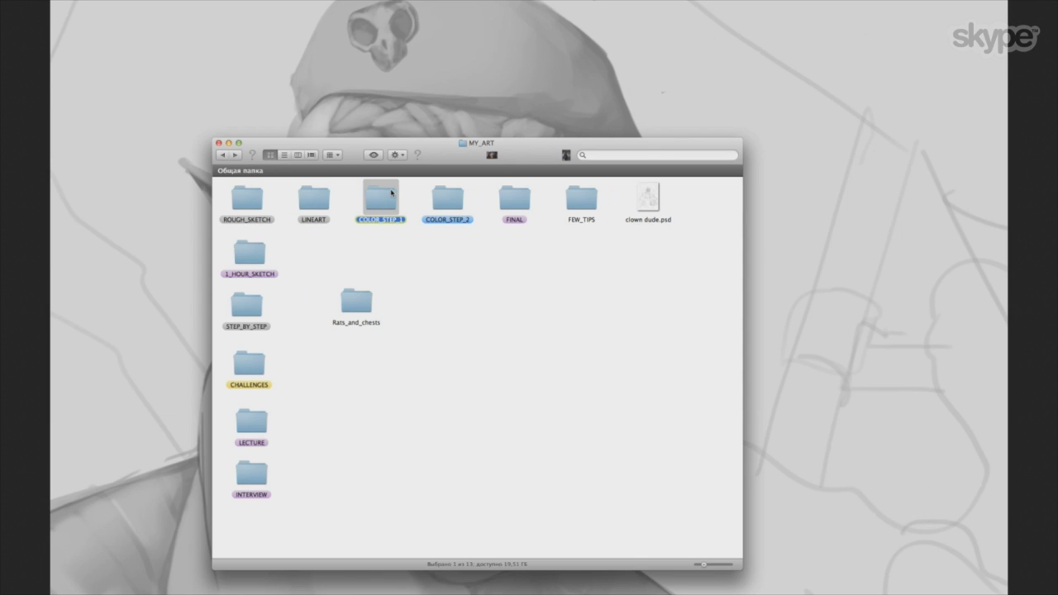
double_click(391, 193)
Drag soldier_2.psd into Photoshop and open it with Keep Layers.
click(314, 198)
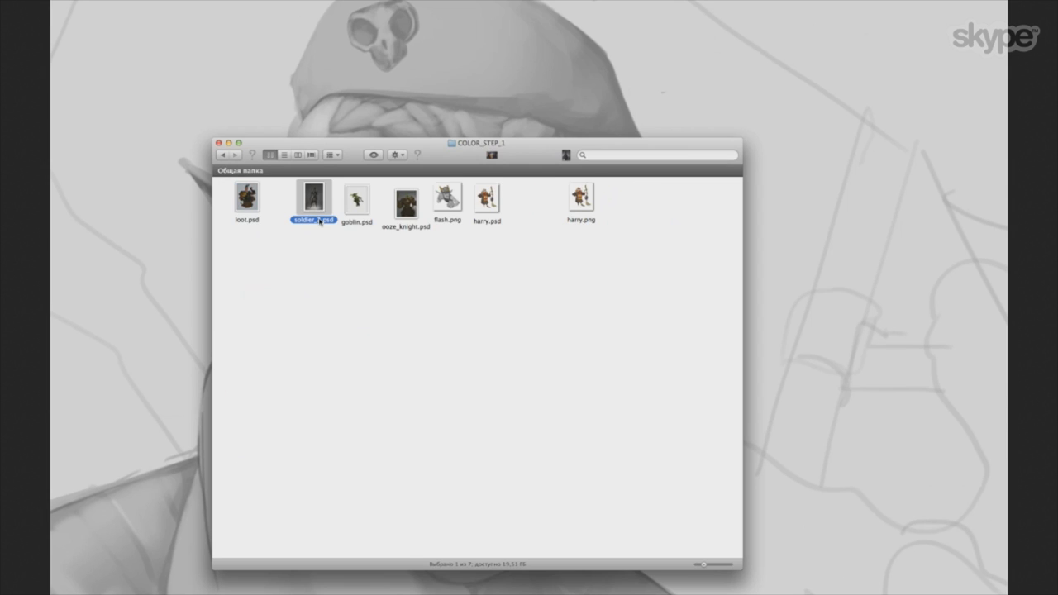
mouse_move(317, 198)
mouse_down()
mouse_move(382, 225)
mouse_move(320, 196)
mouse_up()
key(super+Tab)
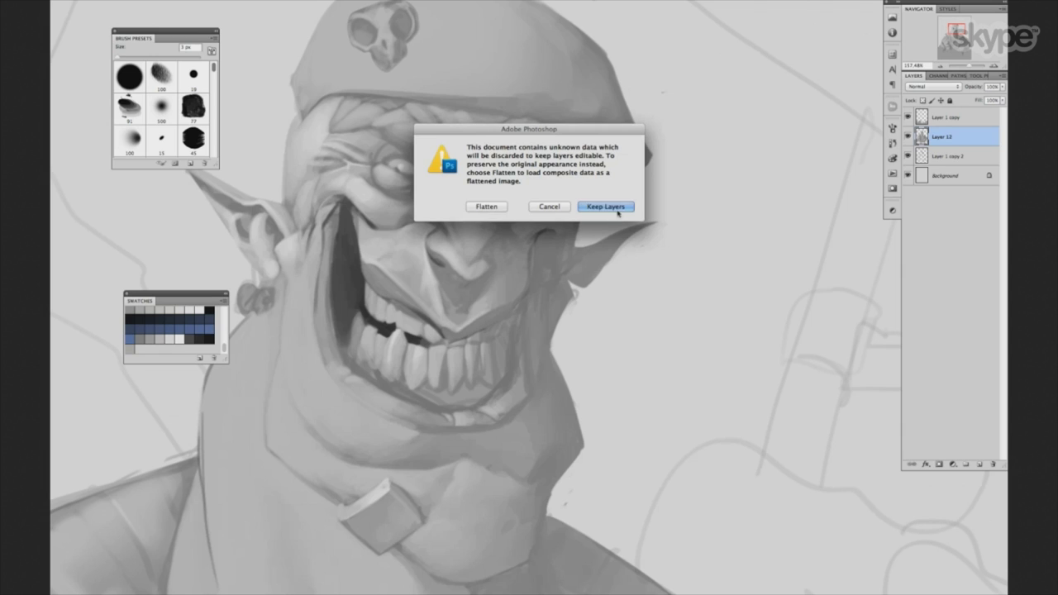
click(606, 209)
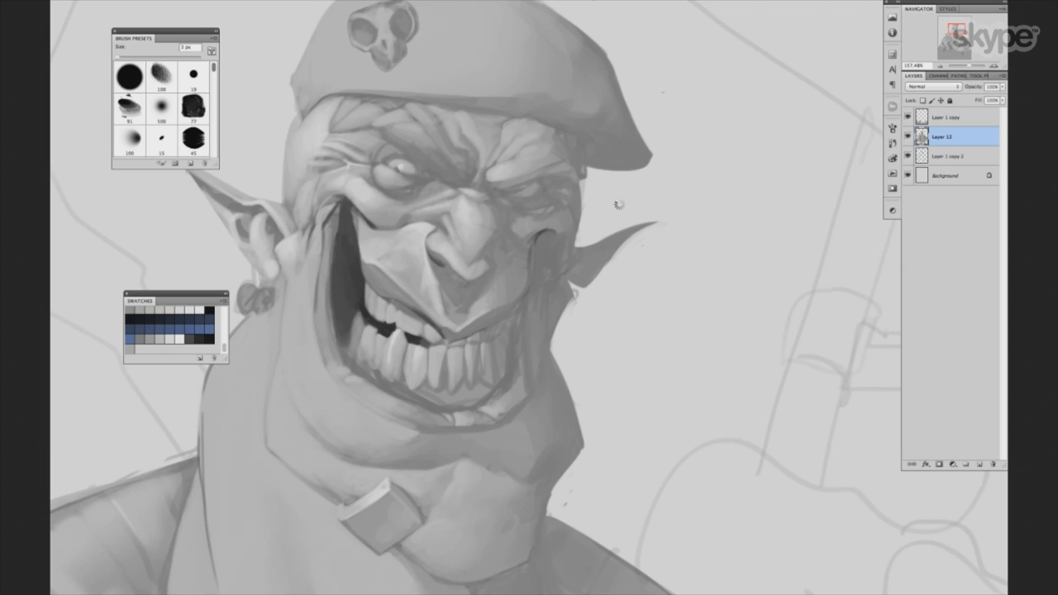
scroll(644, 296, up, 3)
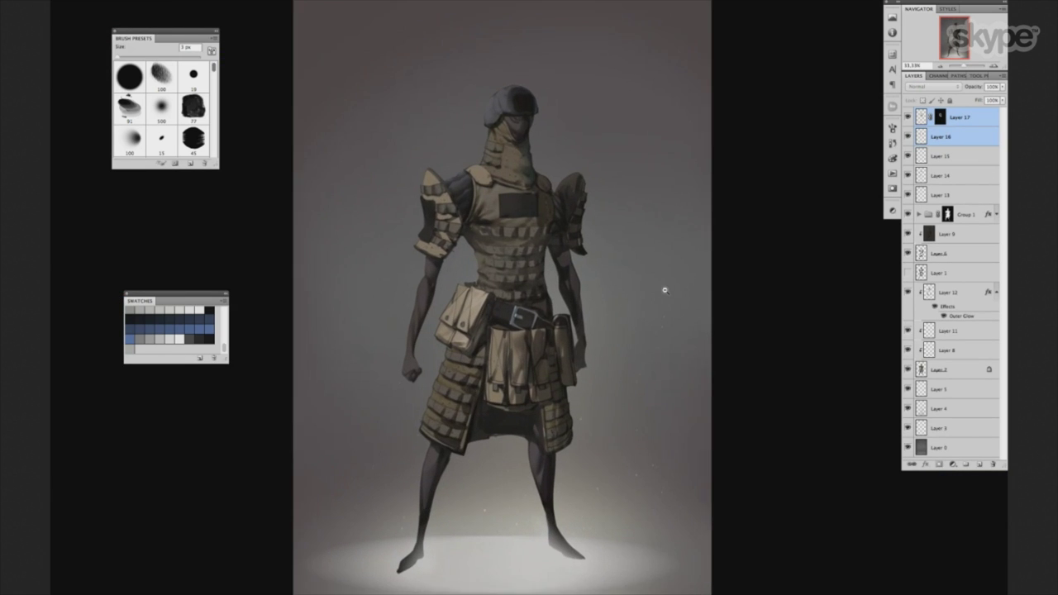
Hide Layers 17 to 14 and Group 1, and toggle Layer 9 to compare the chest.
drag(650, 306, 637, 297)
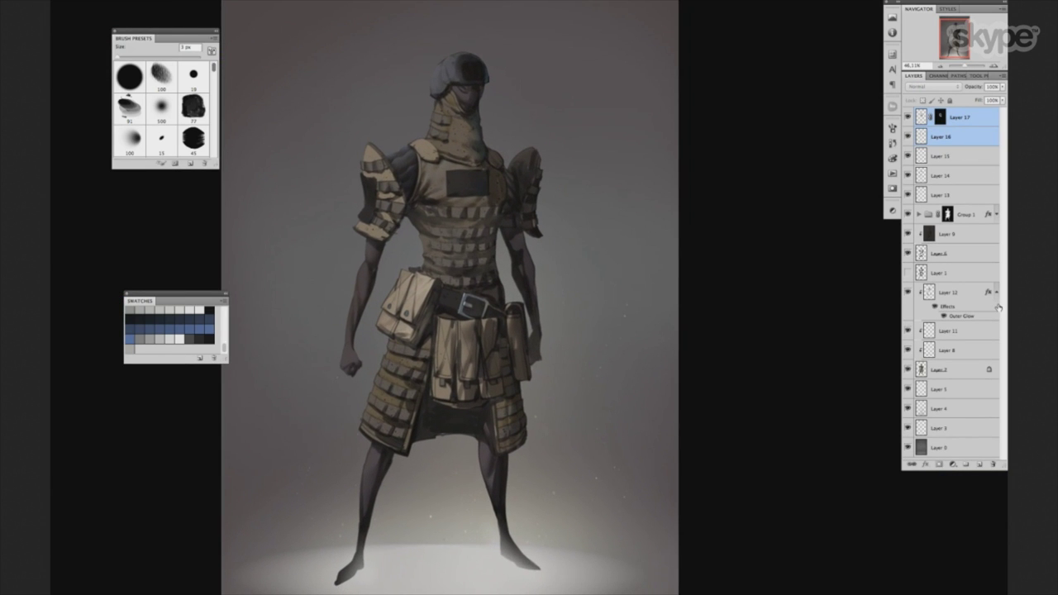
click(908, 118)
drag(907, 137, 909, 190)
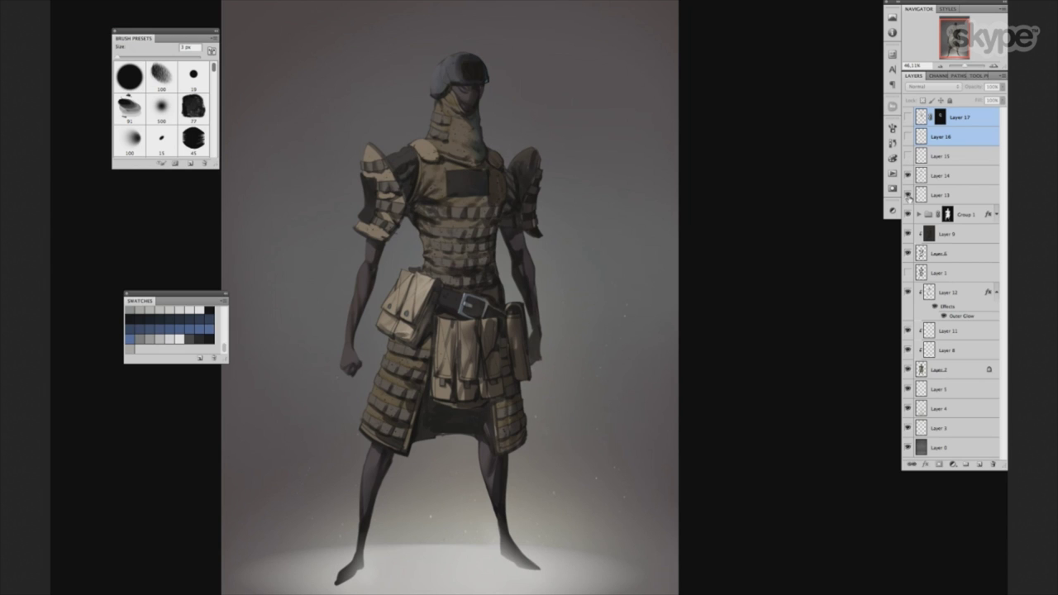
click(924, 214)
click(908, 214)
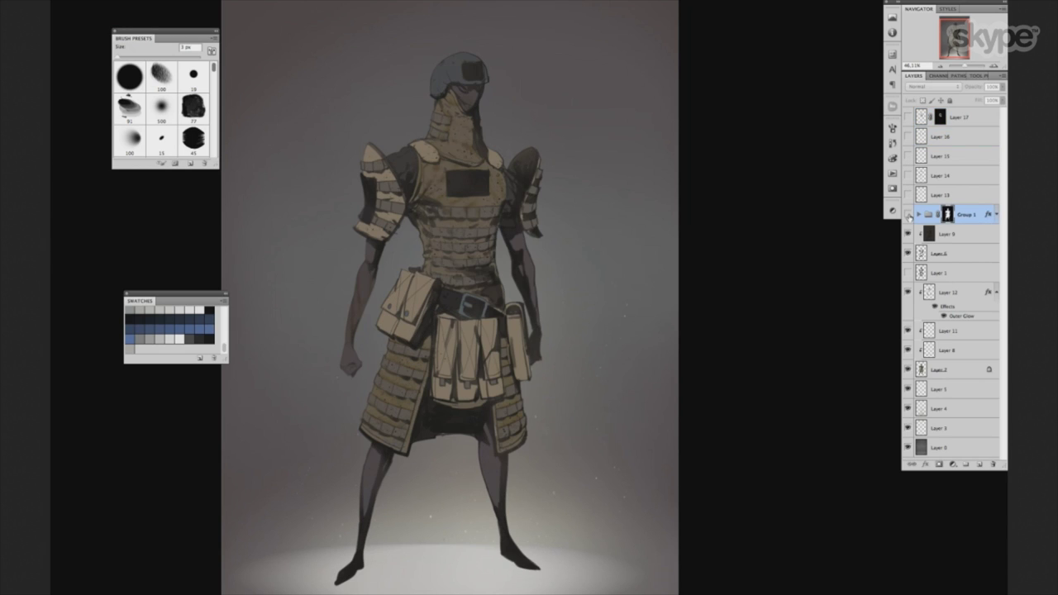
click(907, 234)
Zoom in closely on the soldier's torso, belt buckle and pouches.
drag(653, 334, 654, 350)
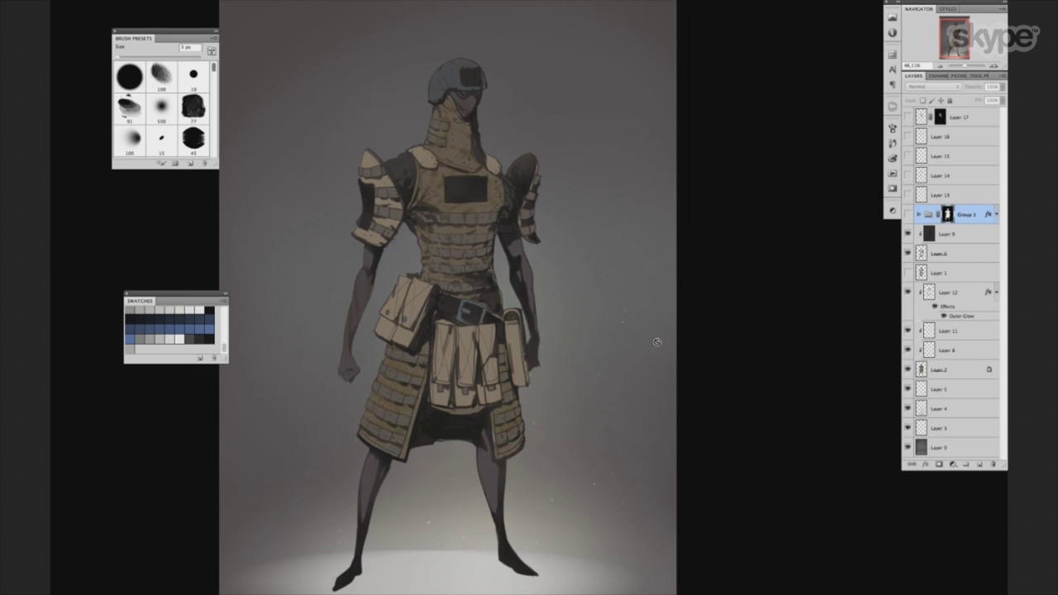
drag(575, 407, 579, 397)
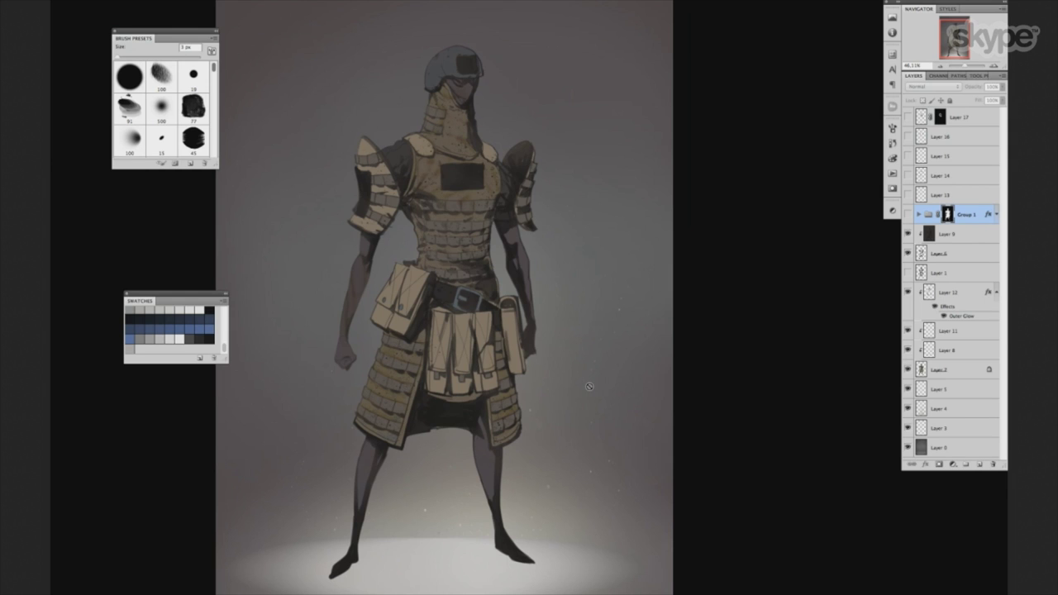
mouse_move(628, 361)
mouse_down()
mouse_move(628, 371)
mouse_move(595, 373)
mouse_up()
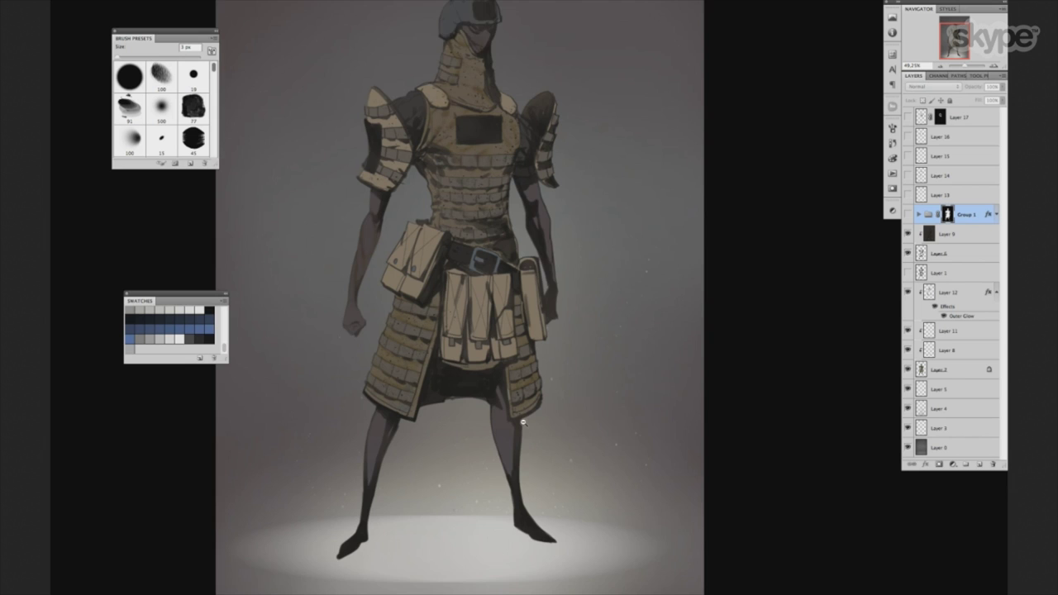
drag(522, 423, 545, 382)
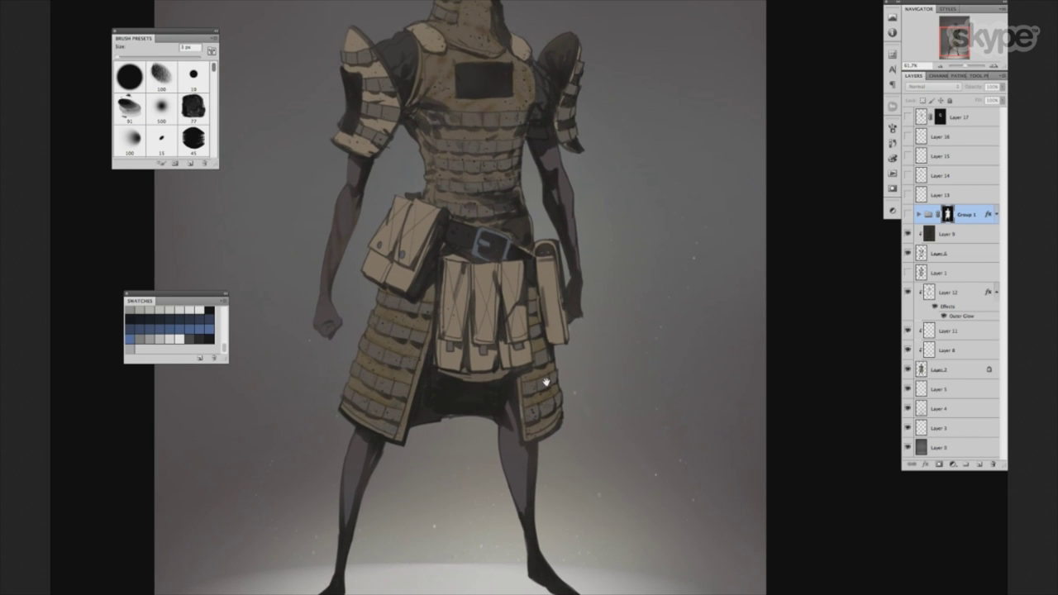
scroll(637, 388, up, 2)
scroll(637, 388, up, 3)
scroll(634, 355, up, 1)
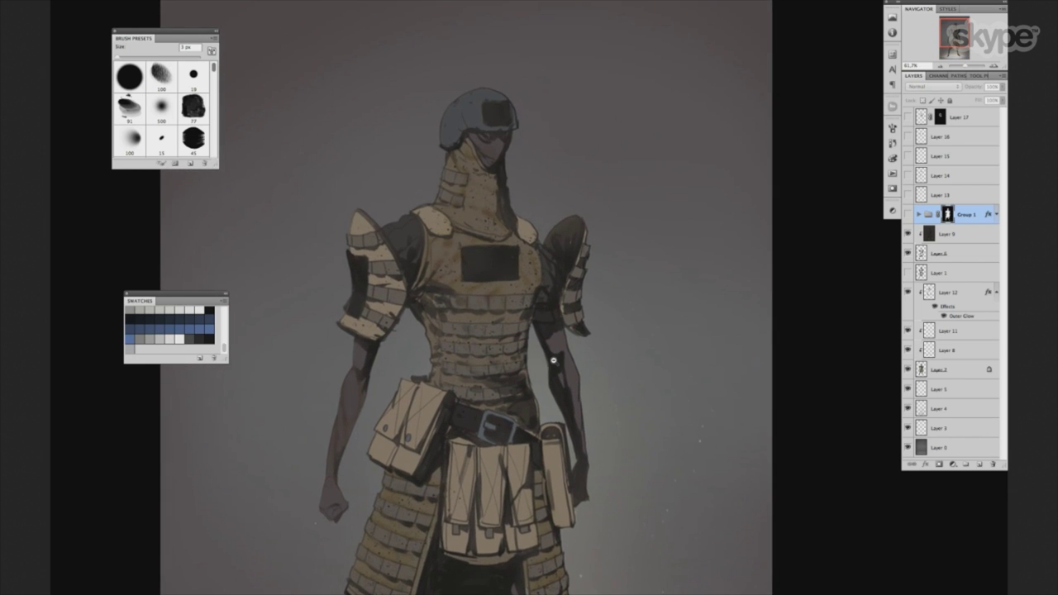
drag(554, 362, 564, 357)
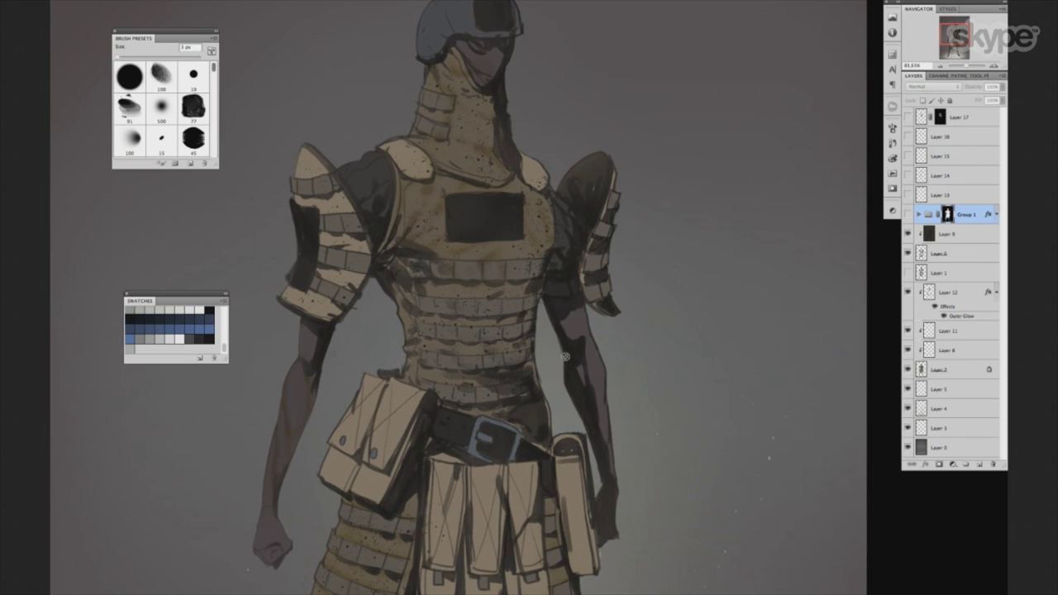
mouse_move(479, 423)
mouse_down()
mouse_move(494, 411)
mouse_move(383, 392)
mouse_up()
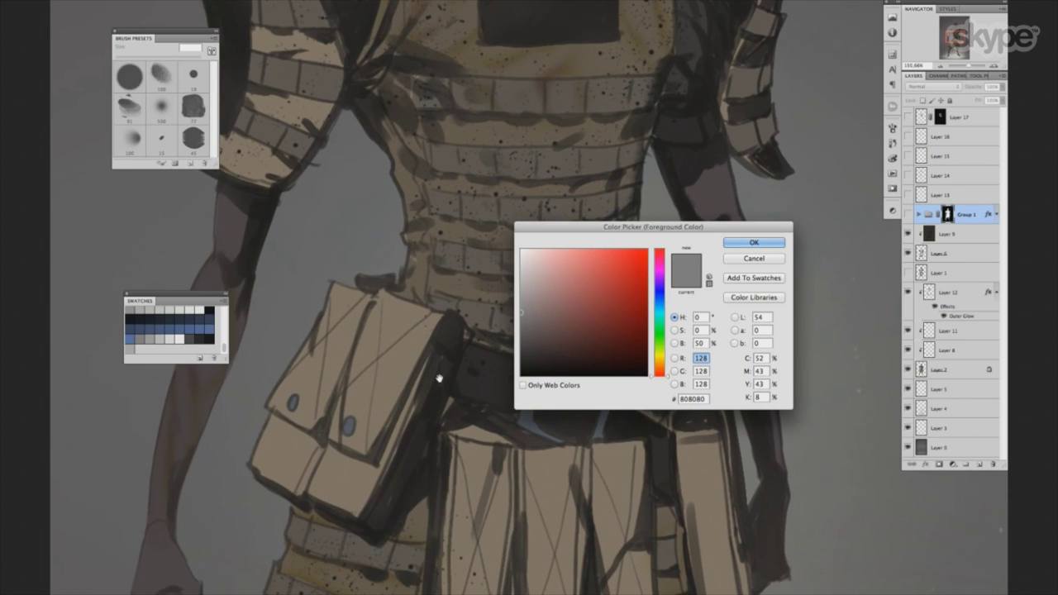
Create new Layer 18 and choose a light tan foreground colour.
click(754, 242)
key(ctrl+shift+alt+n)
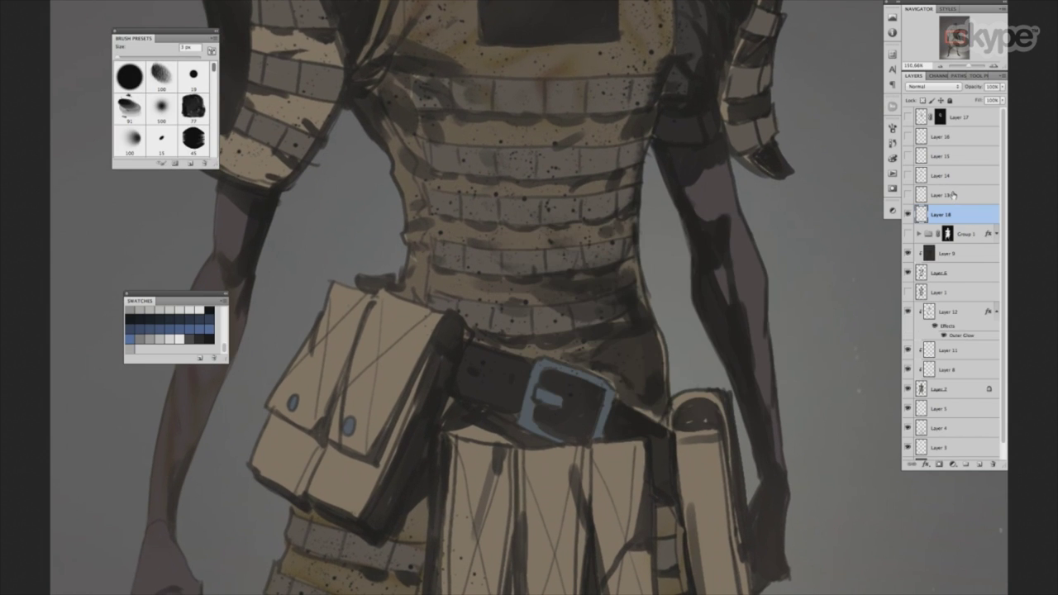
key(F1)
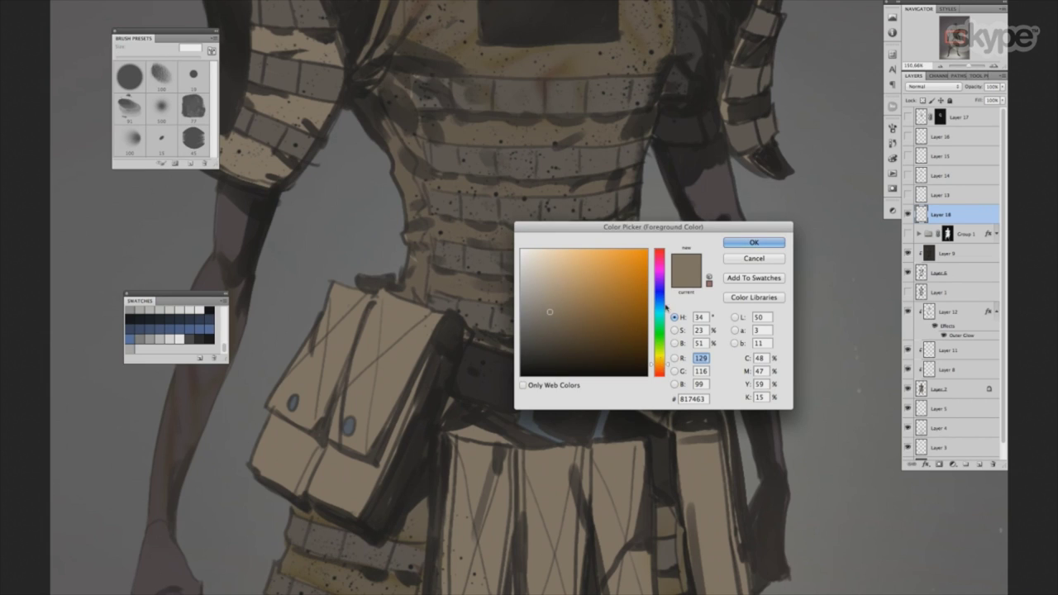
click(664, 362)
drag(561, 310, 609, 301)
click(664, 366)
click(661, 364)
click(400, 357)
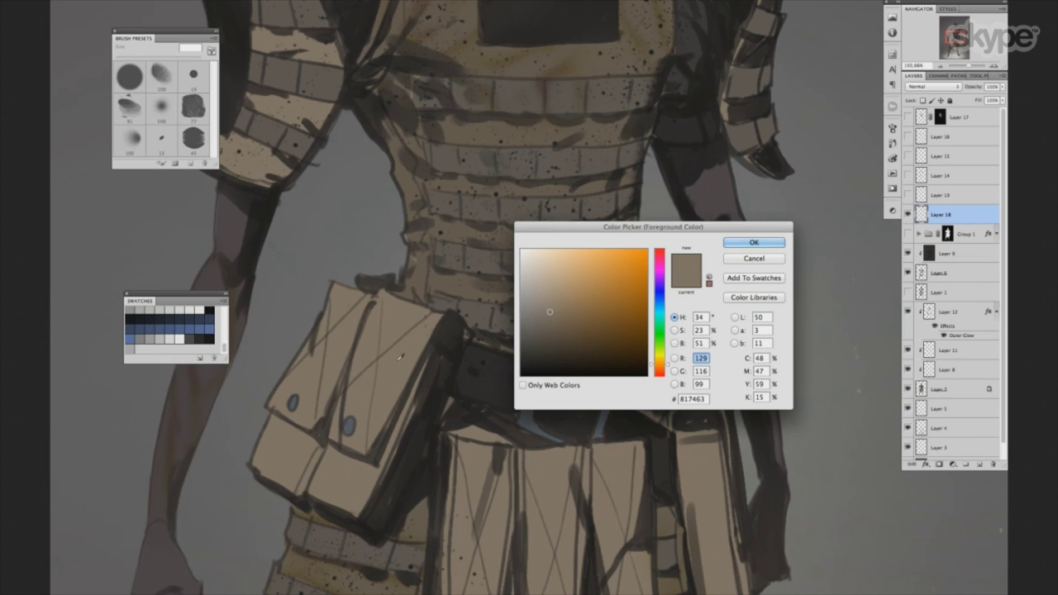
click(664, 364)
click(664, 364)
click(563, 294)
click(748, 243)
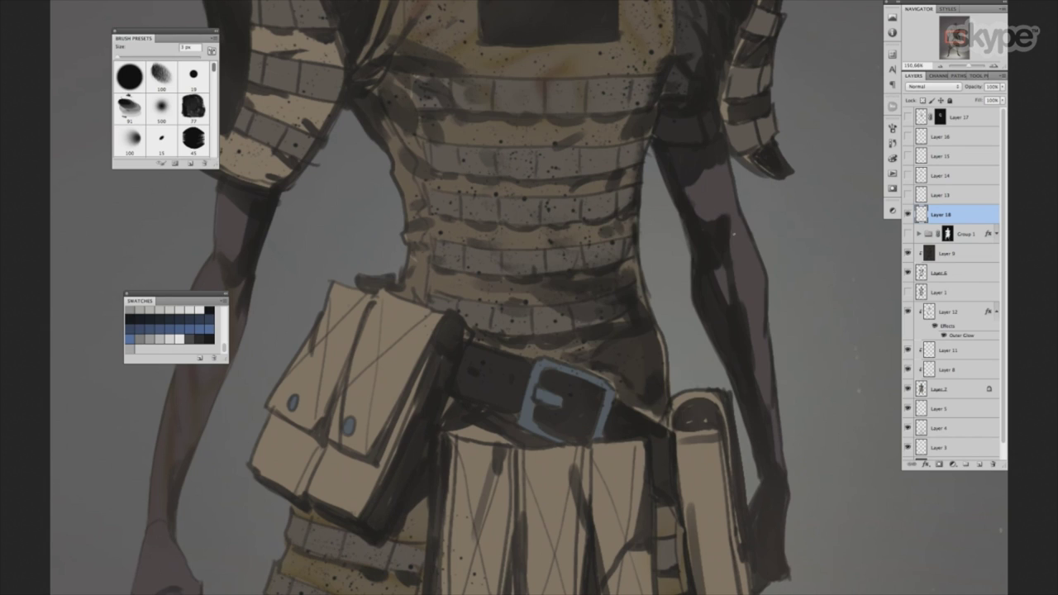
Paint light tan highlight strokes along the left pouch edges and flap.
drag(433, 326, 358, 449)
key(bracketleft)
key(bracketright)
mouse_move(386, 296)
mouse_down()
mouse_move(360, 463)
mouse_move(339, 382)
mouse_up()
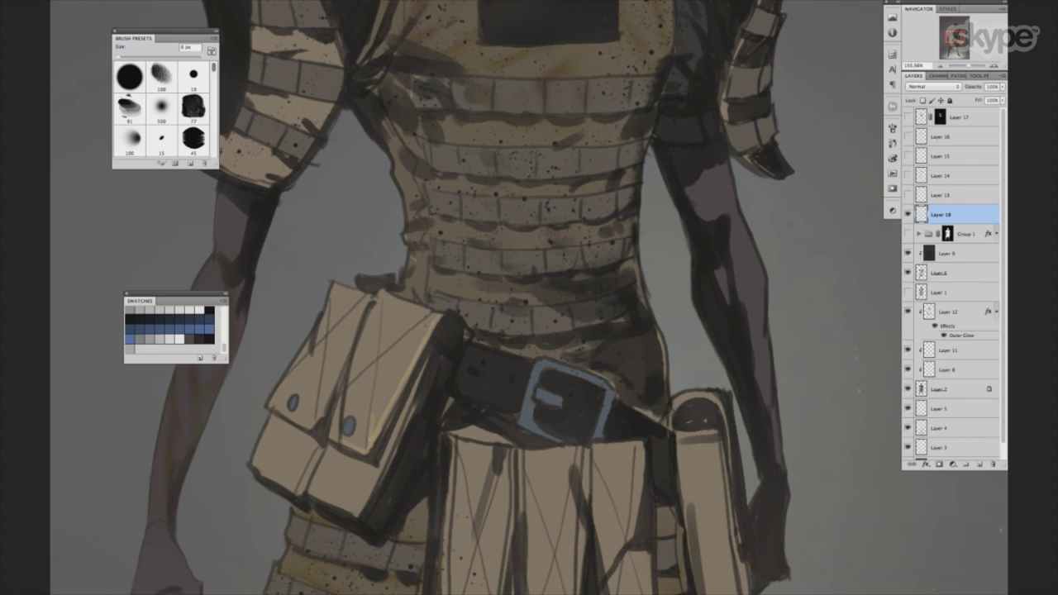
drag(412, 362, 426, 324)
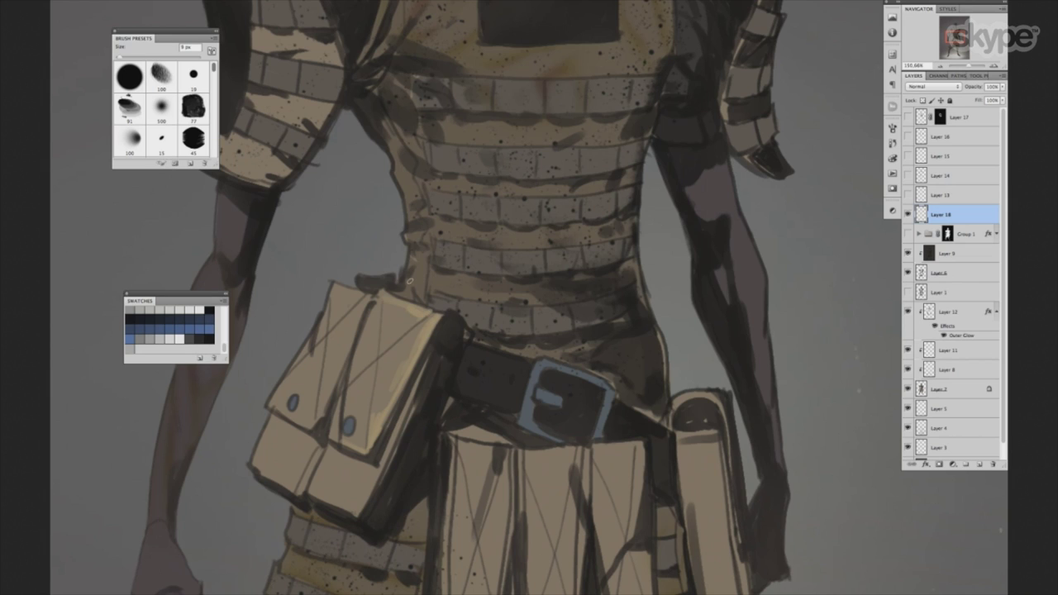
Enlarge the brush to 25 px and pick a dark brown foreground colour.
key(bracketright)
key(bracketright)
key(bracketright)
key(F12)
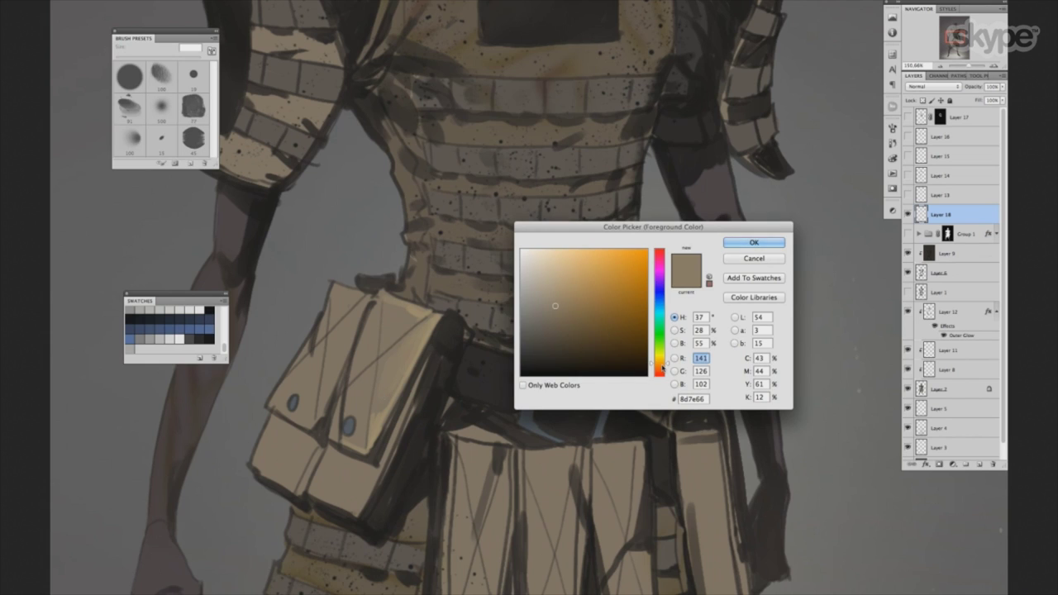
drag(664, 364, 664, 368)
drag(550, 325, 561, 327)
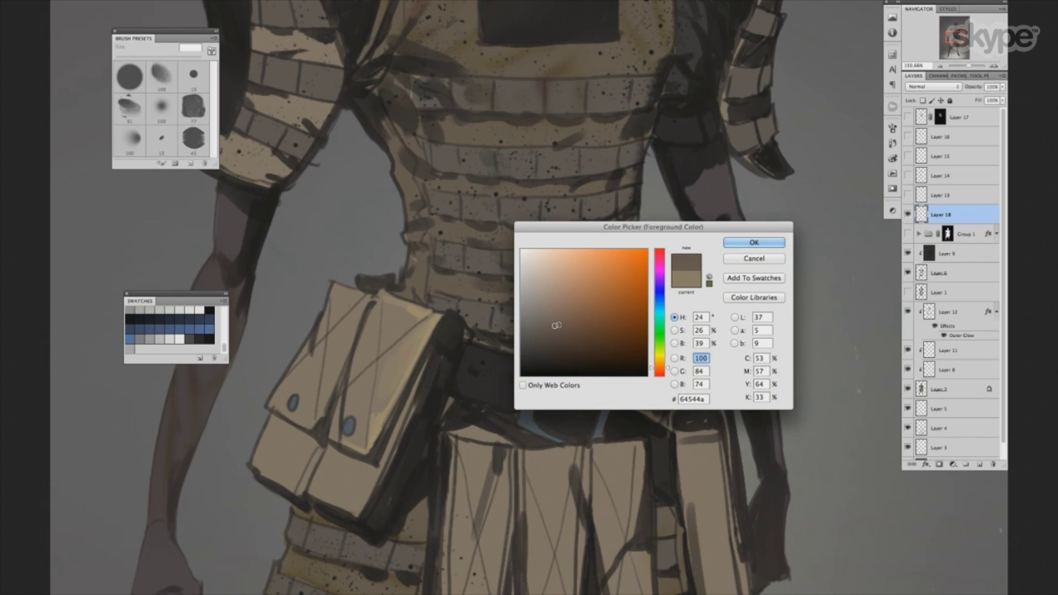
drag(561, 328, 547, 335)
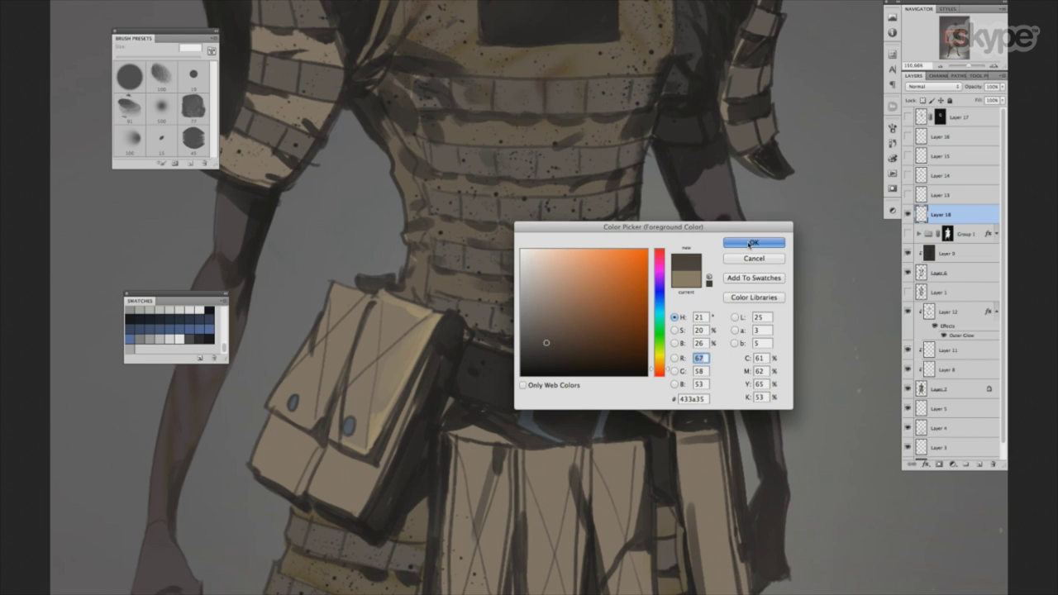
click(747, 242)
Shade the pouch's side panel and lower area with dark brown 10–15 px strokes.
key(bracketleft)
key(bracketleft)
key(bracketleft)
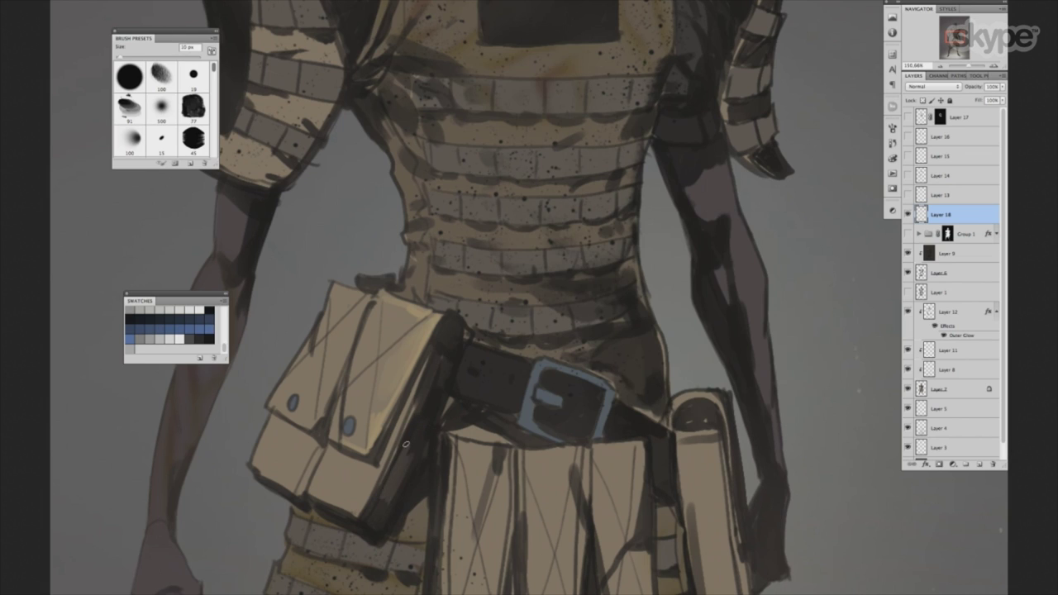
key(bracketright)
key(bracketright)
key(bracketright)
key(bracketright)
drag(417, 417, 389, 524)
drag(430, 396, 417, 484)
key(bracketleft)
key(bracketleft)
key(bracketleft)
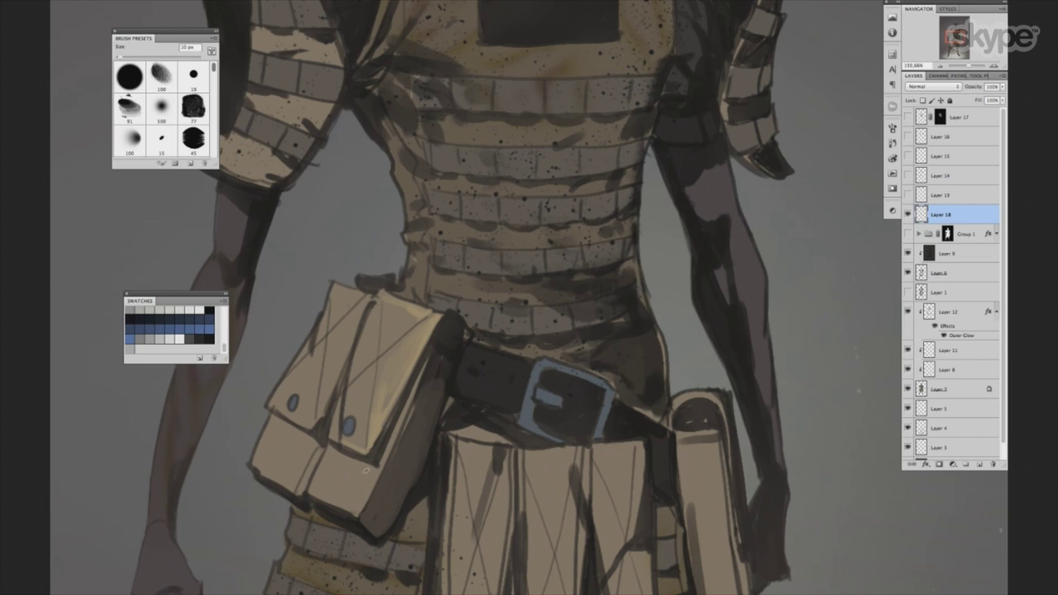
mouse_move(388, 446)
mouse_down()
mouse_move(362, 508)
mouse_move(357, 478)
mouse_up()
key(bracketright)
key(bracketright)
key(bracketright)
key(bracketright)
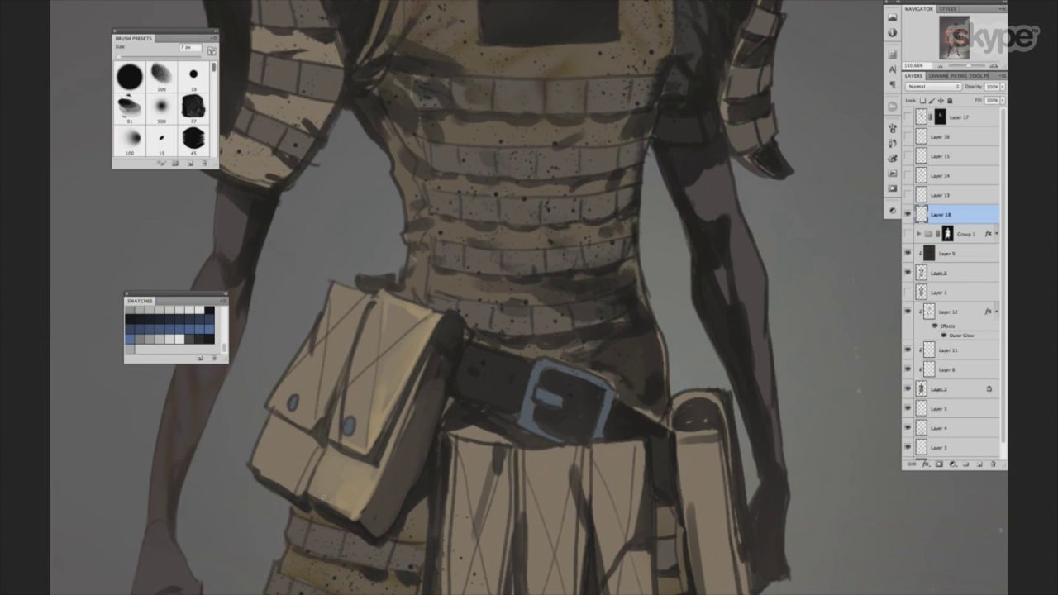
key(period)
scroll(533, 371, down, 1)
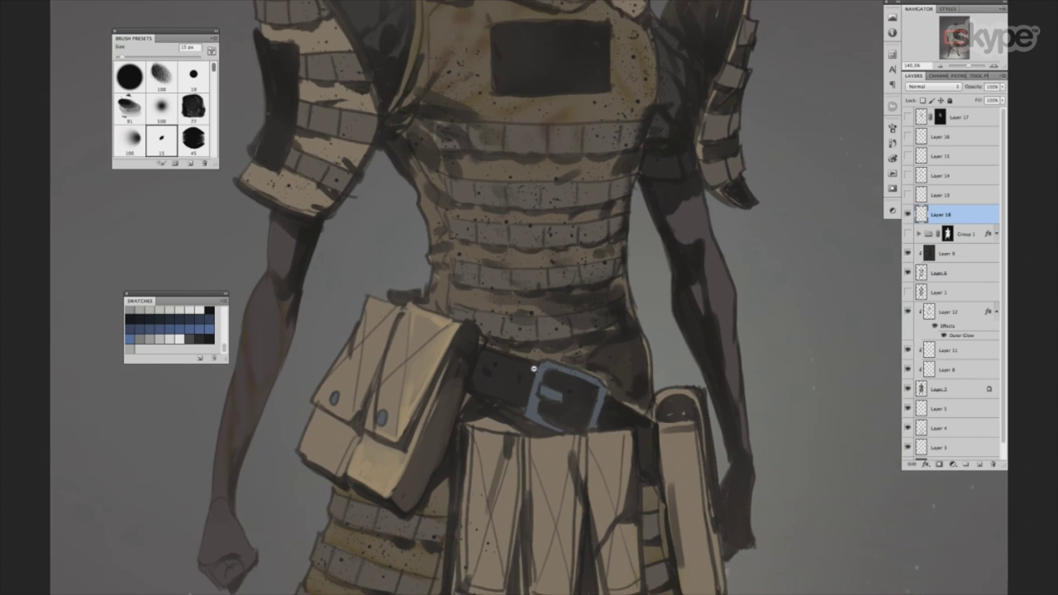
scroll(537, 371, down, 3)
scroll(537, 371, down, 1)
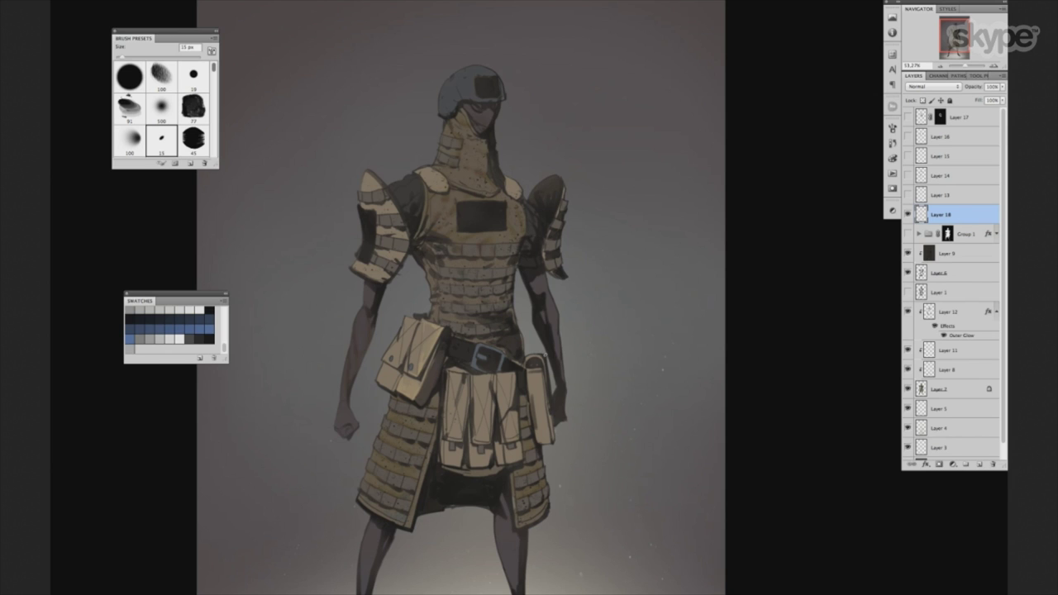
scroll(468, 361, up, 2)
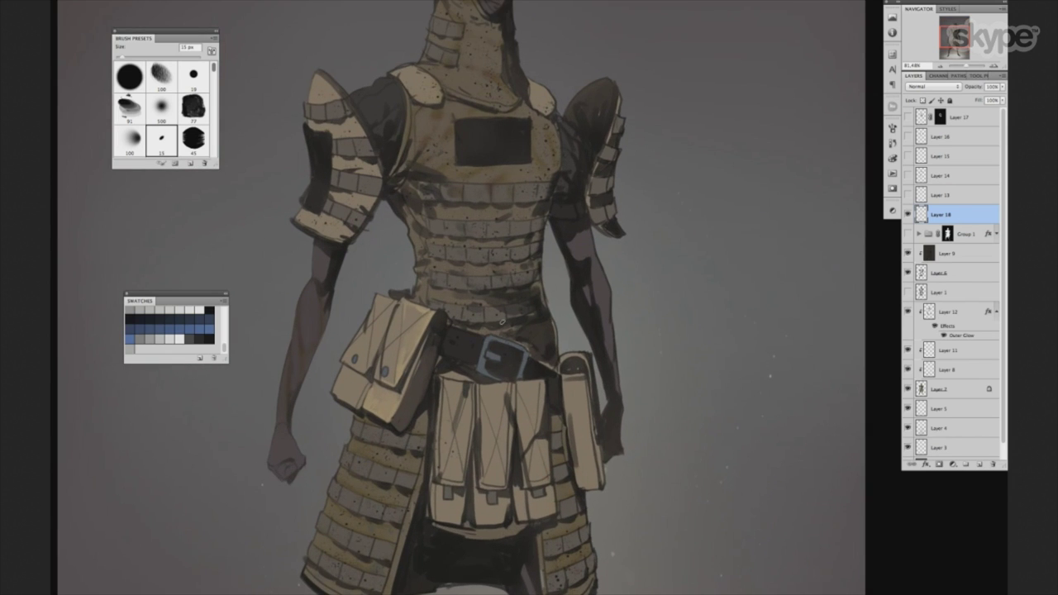